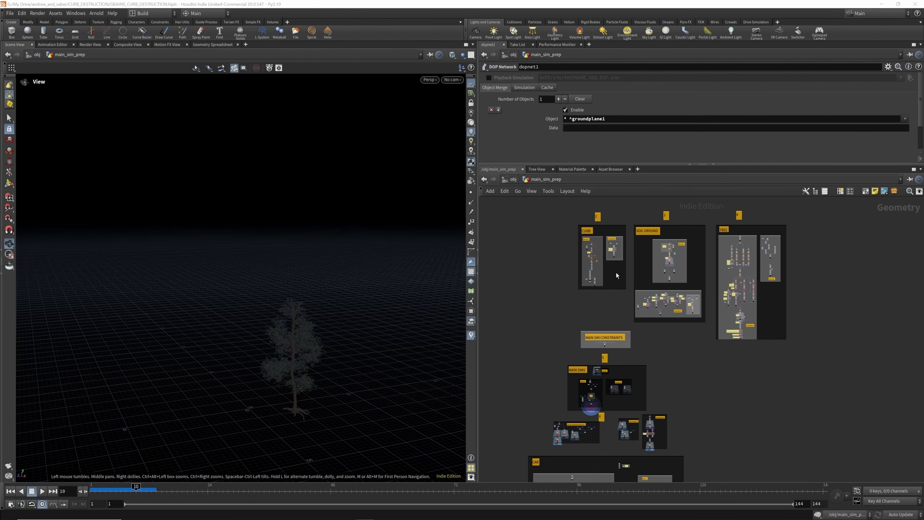
Display the fractured curb output from the CURB fracture network and frame the broken pieces in the viewport
scroll(608, 221, up, 10)
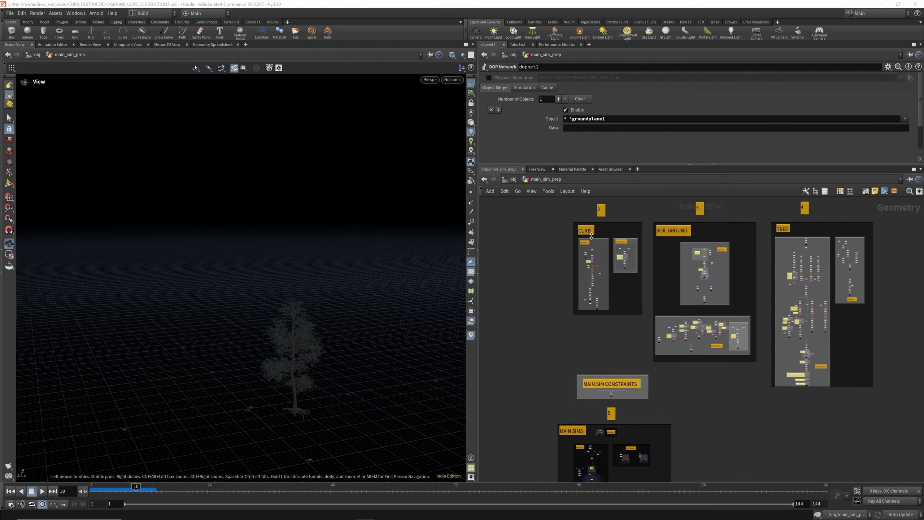
scroll(606, 340, up, 12)
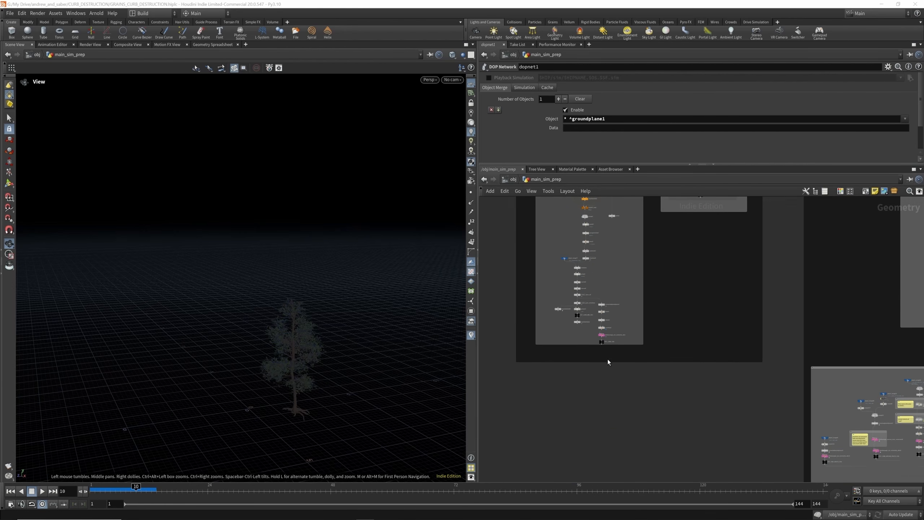
click(632, 327)
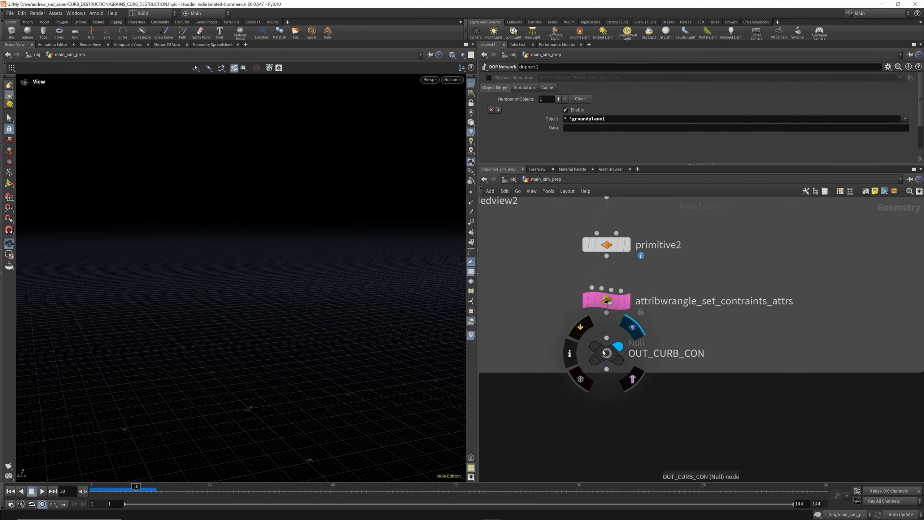
key(f)
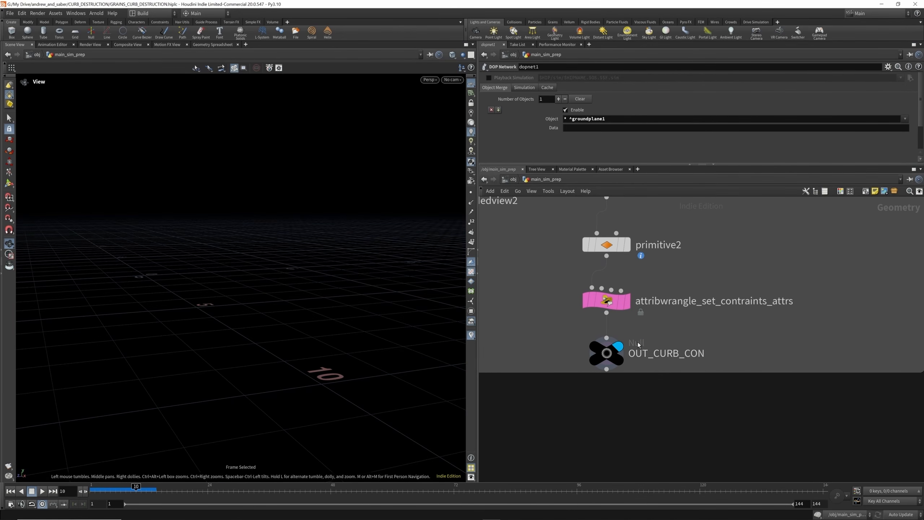
scroll(632, 355, down, 8)
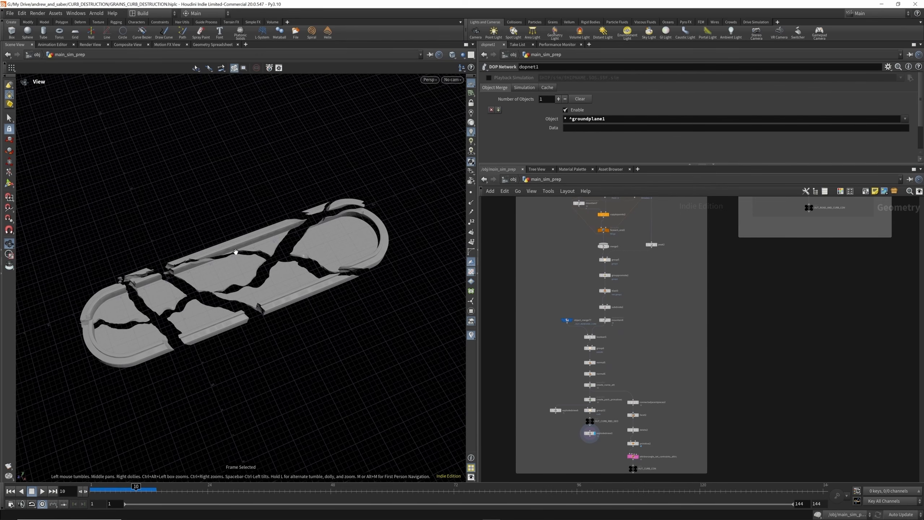
drag(236, 253, 272, 260)
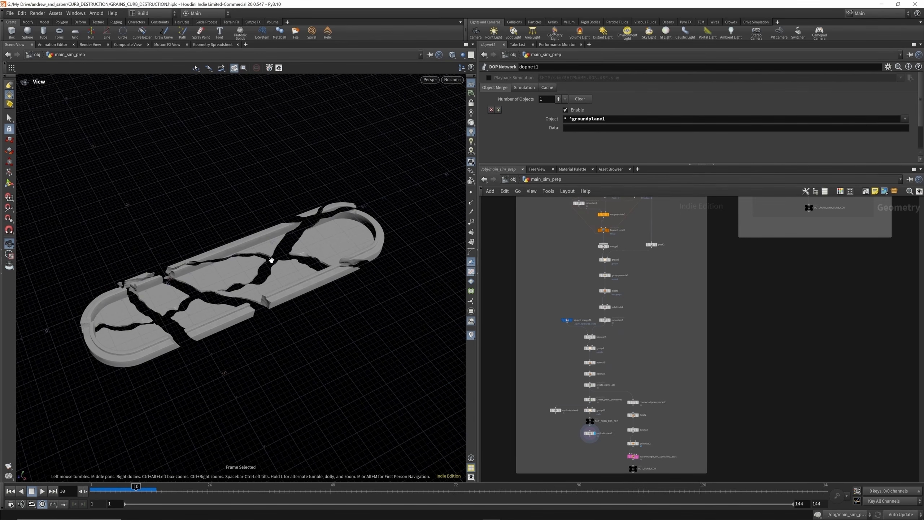
Display OUT_SOIL_GROUND_FRACTURED from the SOIL GROUND network and inspect the fractured soil's sides and grass top up close
scroll(567, 358, down, 6)
scroll(635, 308, up, 3)
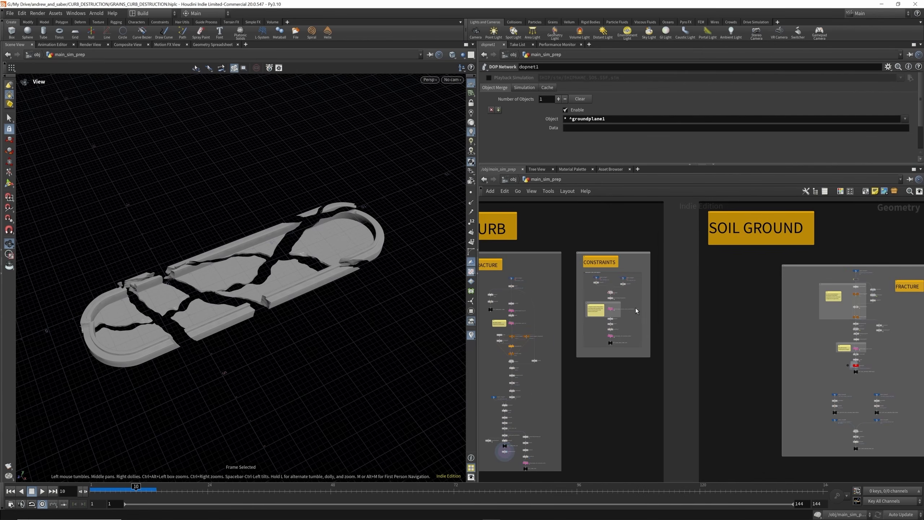
scroll(579, 294, down, 3)
scroll(723, 327, up, 6)
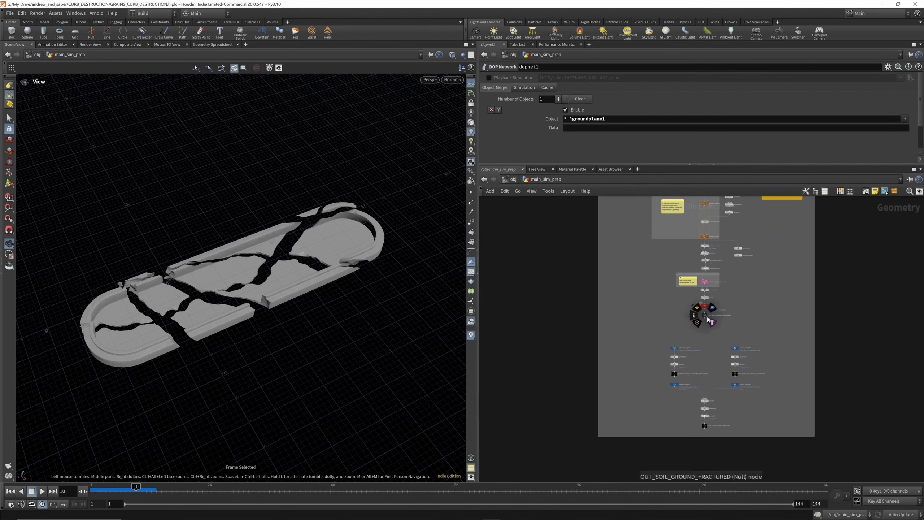
click(708, 310)
drag(265, 267, 252, 240)
scroll(253, 290, up, 6)
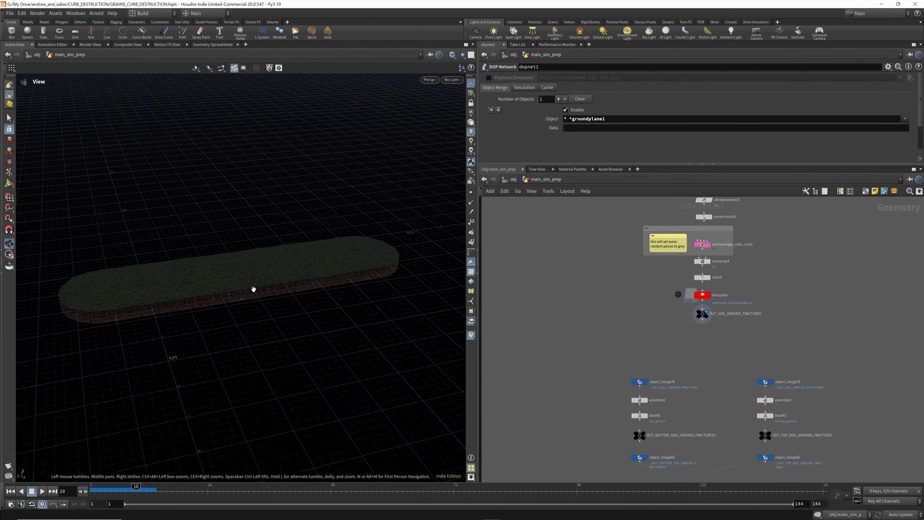
drag(245, 299, 238, 304)
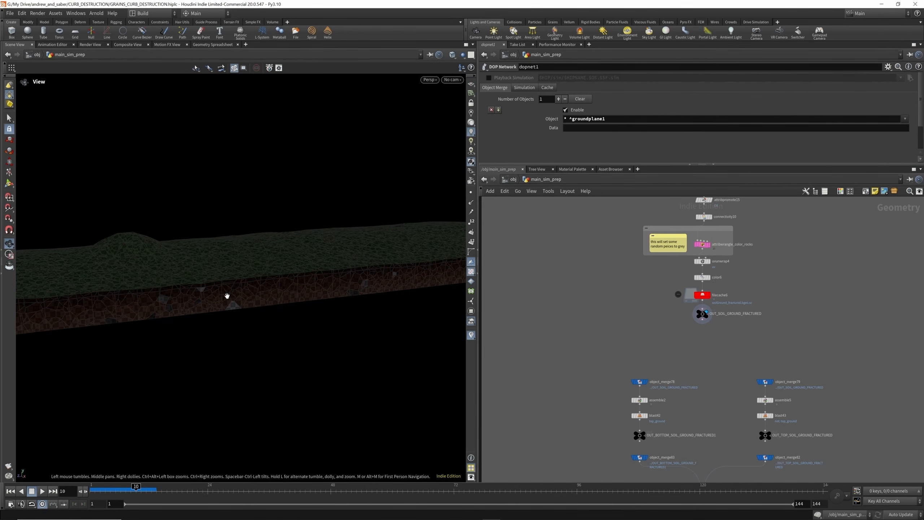
drag(366, 276, 321, 265)
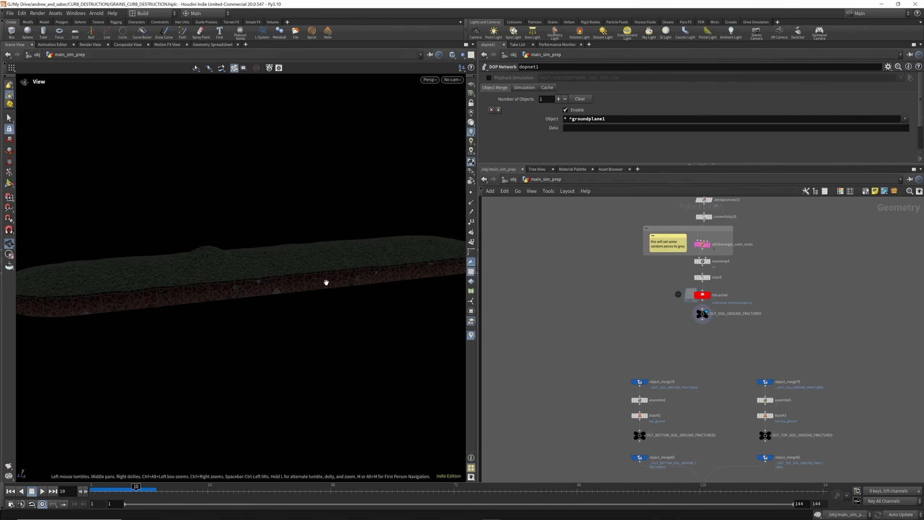
drag(301, 273, 318, 267)
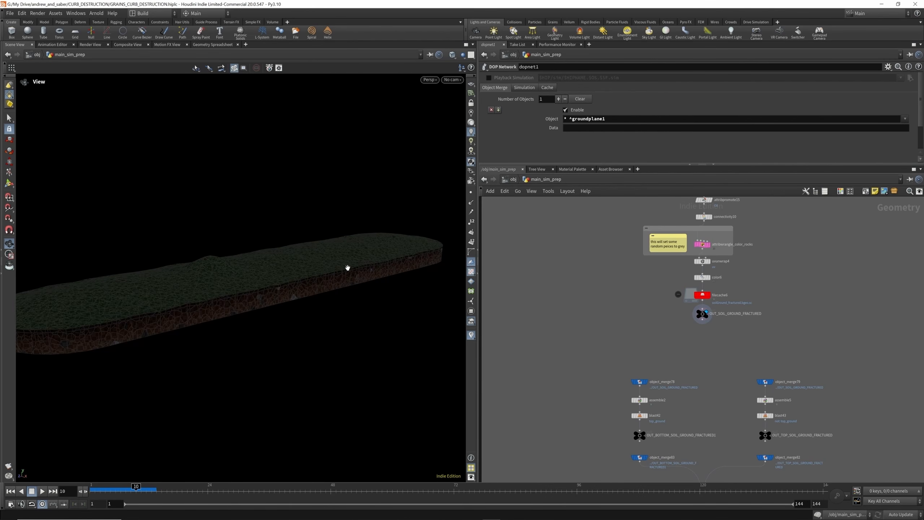
mouse_move(283, 284)
mouse_down()
mouse_move(342, 267)
mouse_move(287, 273)
mouse_up()
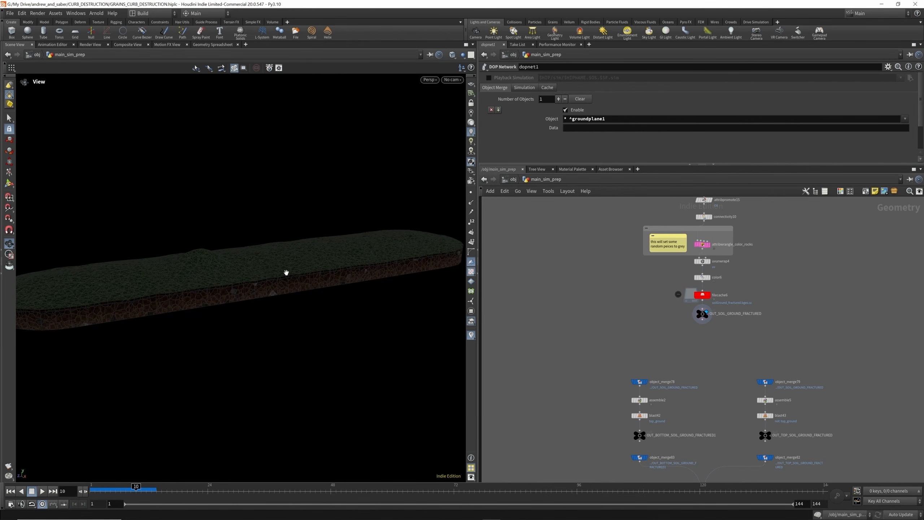
Display the first node of the TREE network and frame the full tree with its roots
scroll(625, 339, down, 8)
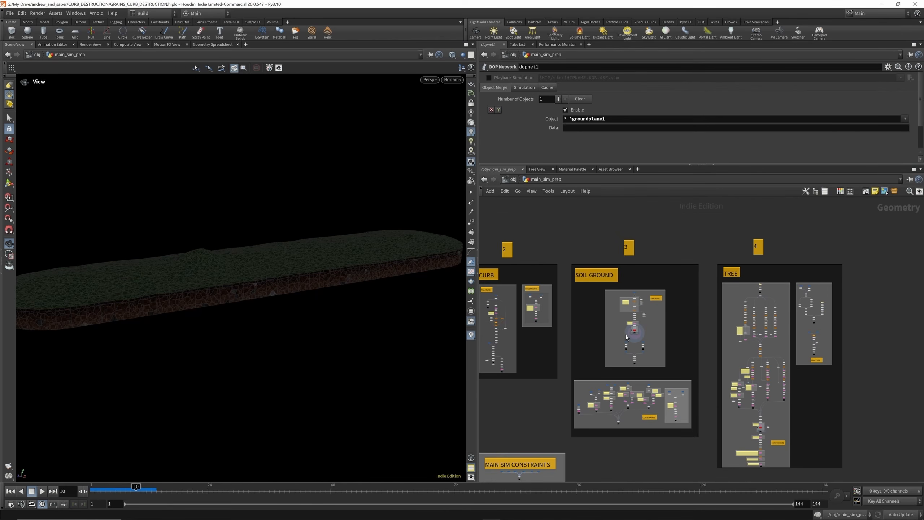
scroll(775, 282, up, 2)
scroll(774, 282, up, 5)
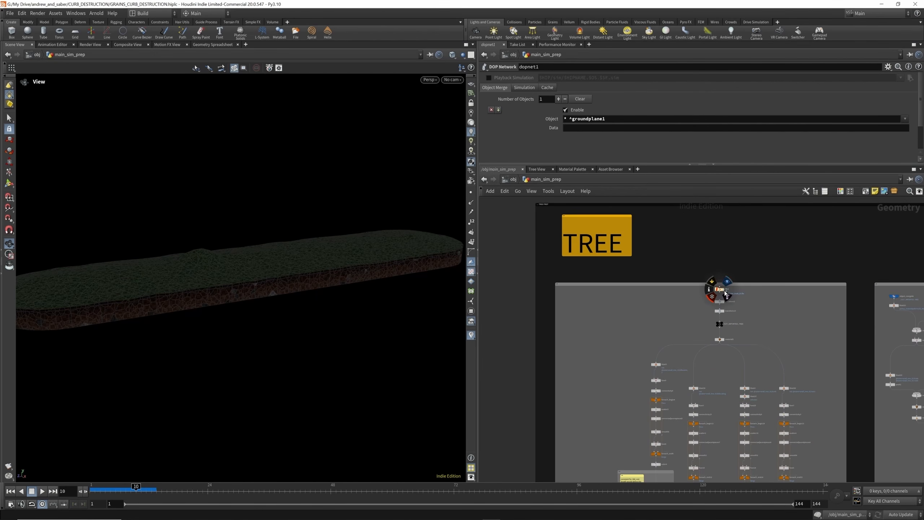
click(727, 282)
key(f)
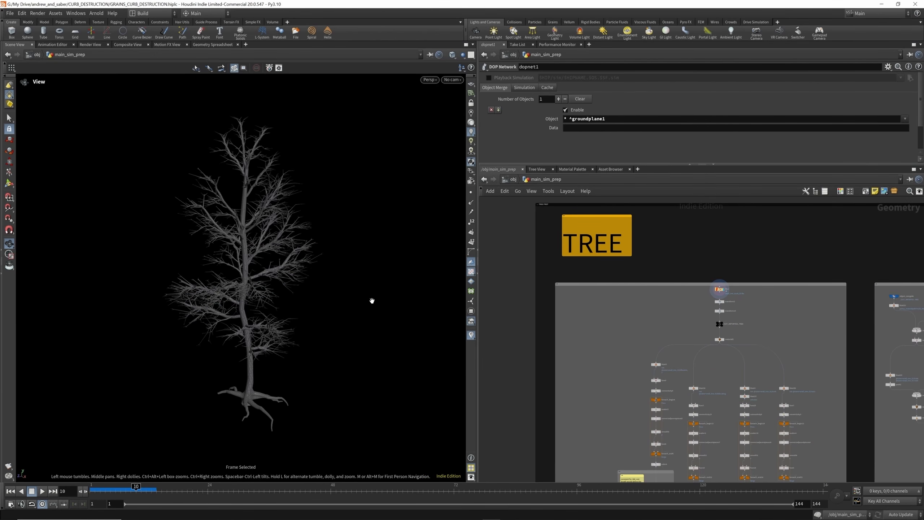
Display the cached wire tree above OUT_WIRE_TREE in the tree constraints network and frame it in the viewport
scroll(730, 308, down, 6)
scroll(727, 422, up, 6)
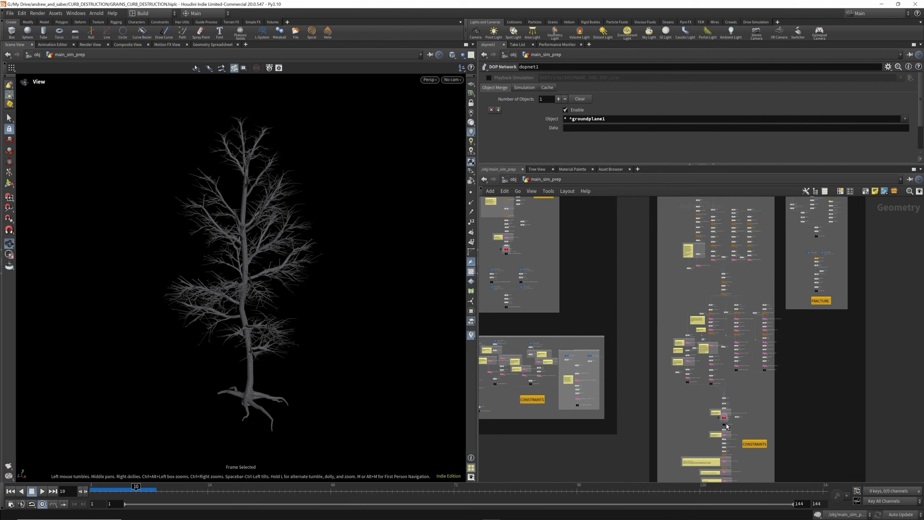
scroll(727, 423, up, 3)
click(724, 396)
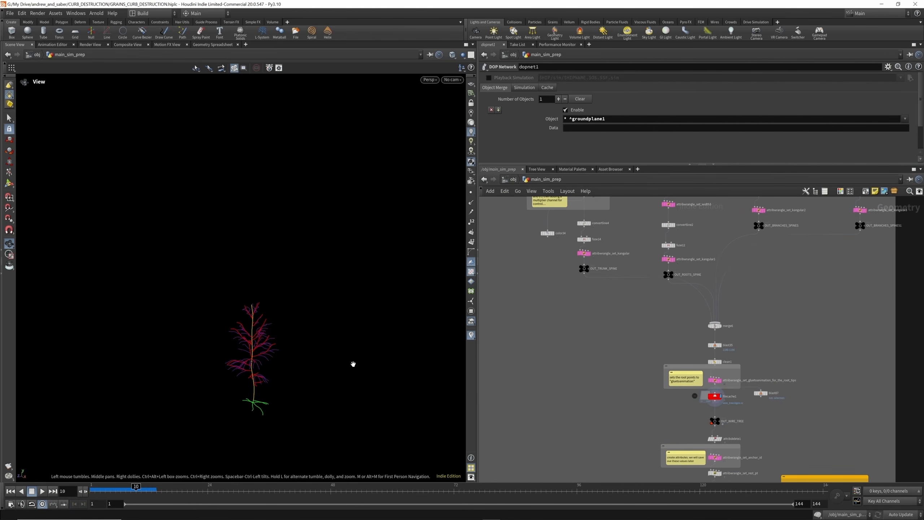
key(f)
drag(266, 319, 317, 321)
Display OUT_MAIN_SIM from the MAIN SIMS network and inspect the trunk, curb and ground together
scroll(717, 385, down, 5)
scroll(725, 411, up, 3)
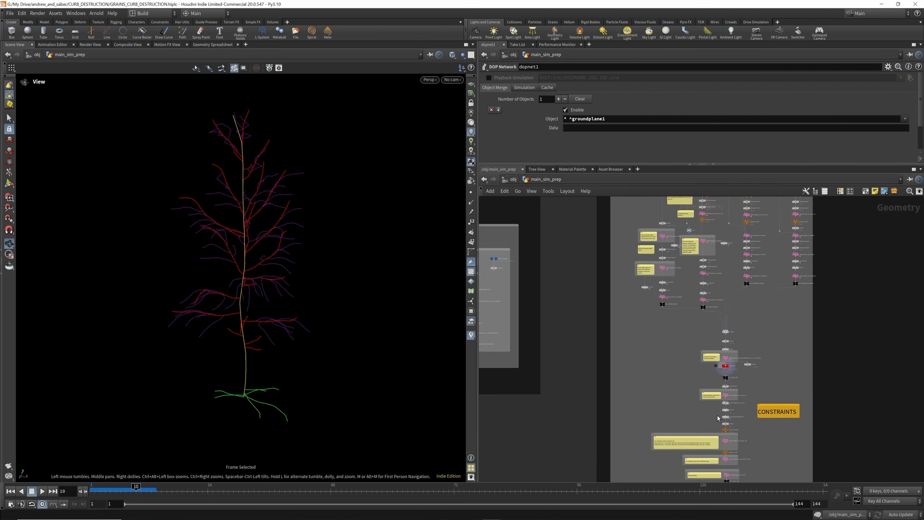
scroll(739, 328, down, 5)
scroll(757, 330, down, 3)
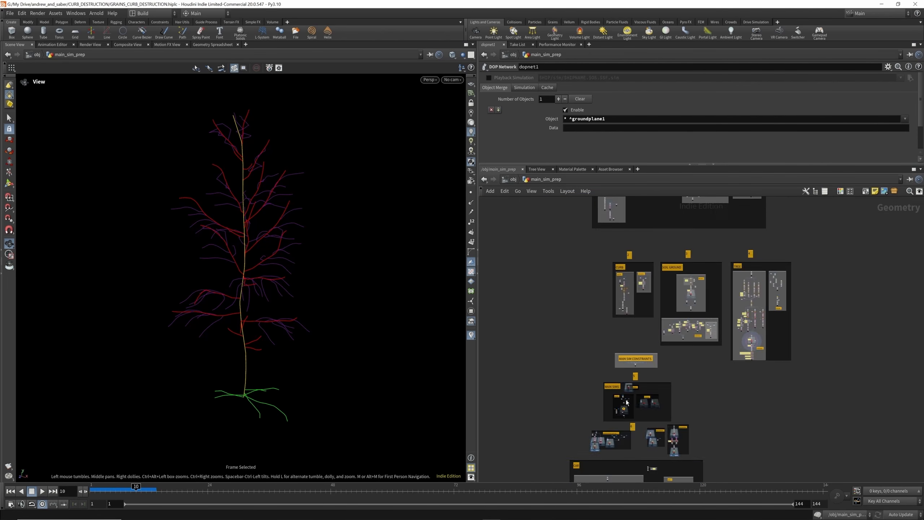
scroll(627, 390, up, 10)
mouse_move(624, 366)
scroll(621, 363, up, 3)
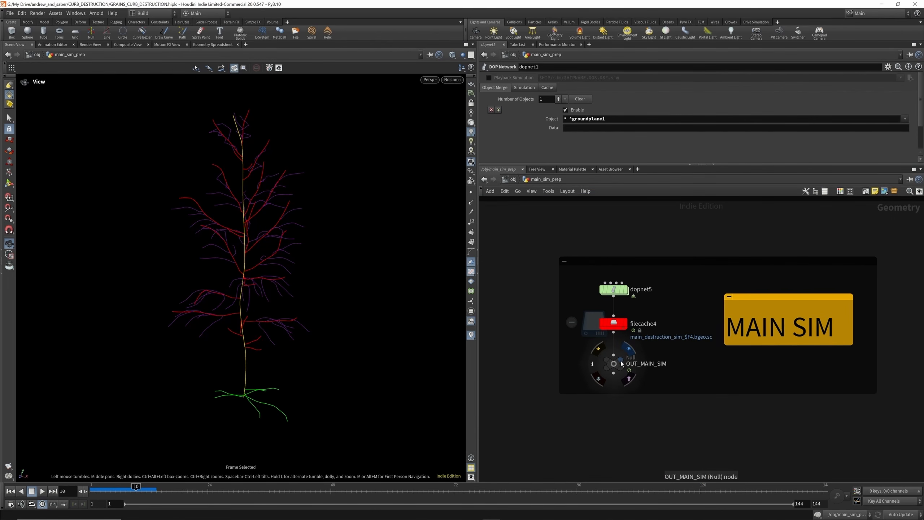
click(629, 349)
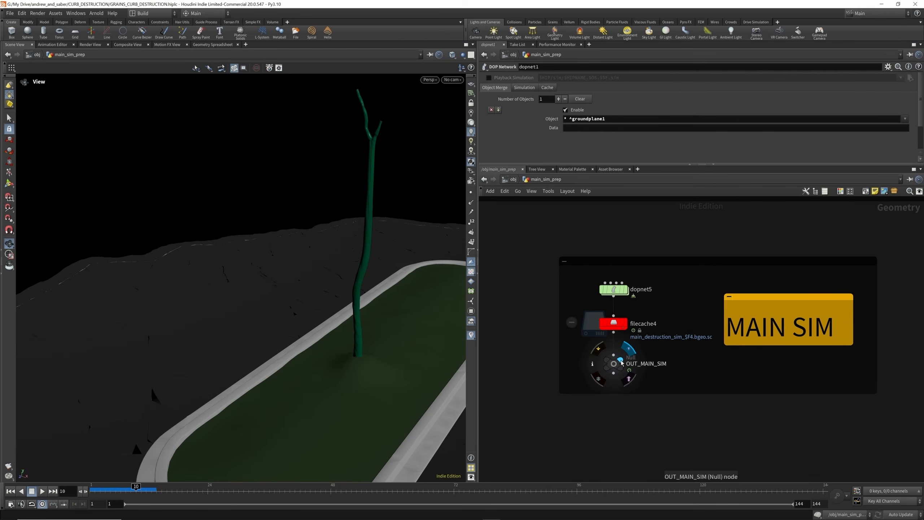
drag(350, 293, 351, 309)
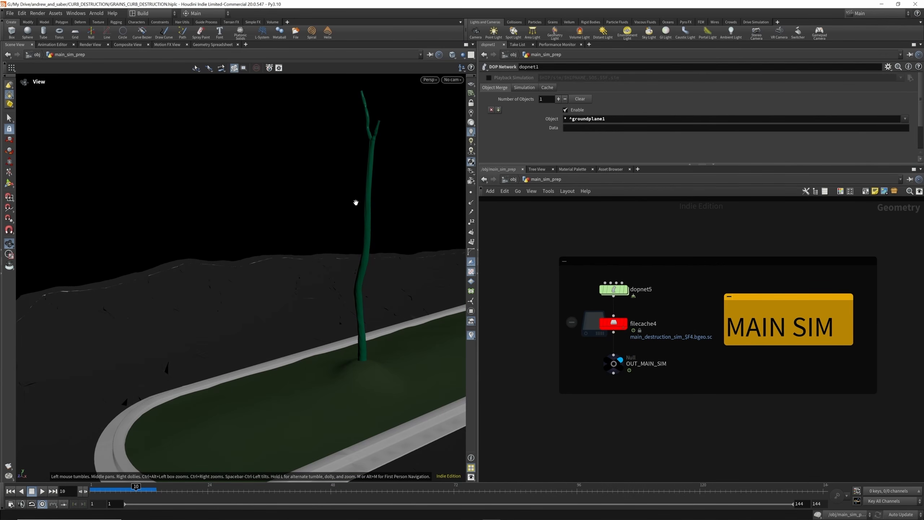
drag(313, 246, 264, 244)
scroll(264, 244, down, 8)
drag(324, 264, 338, 284)
scroll(338, 284, up, 1)
Display the pointdeform3 node of the TREE SIM network to view the deformed wire tree
scroll(692, 285, down, 8)
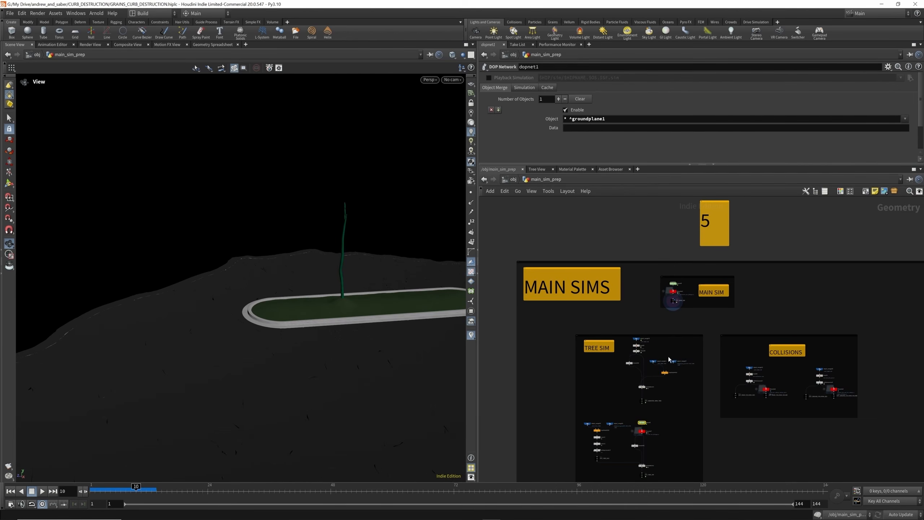
scroll(669, 360, up, 6)
scroll(645, 405, up, 3)
click(593, 435)
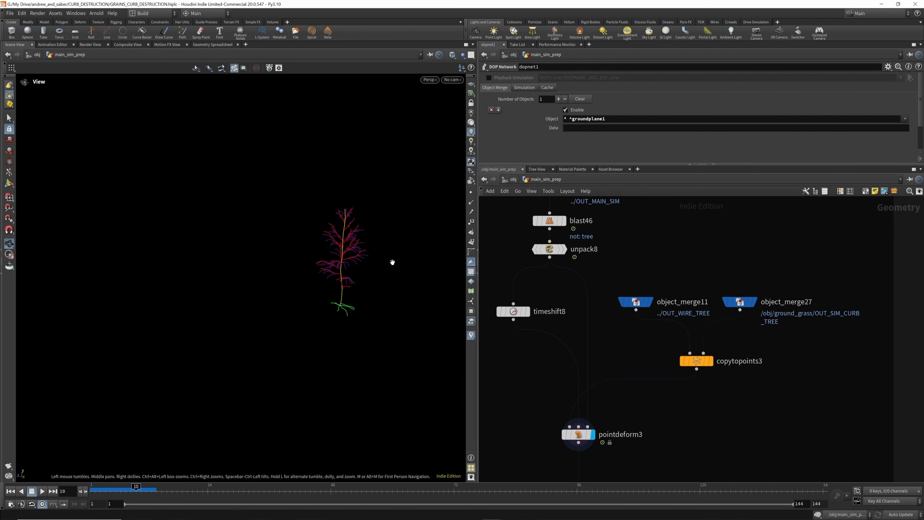
scroll(608, 257, down, 3)
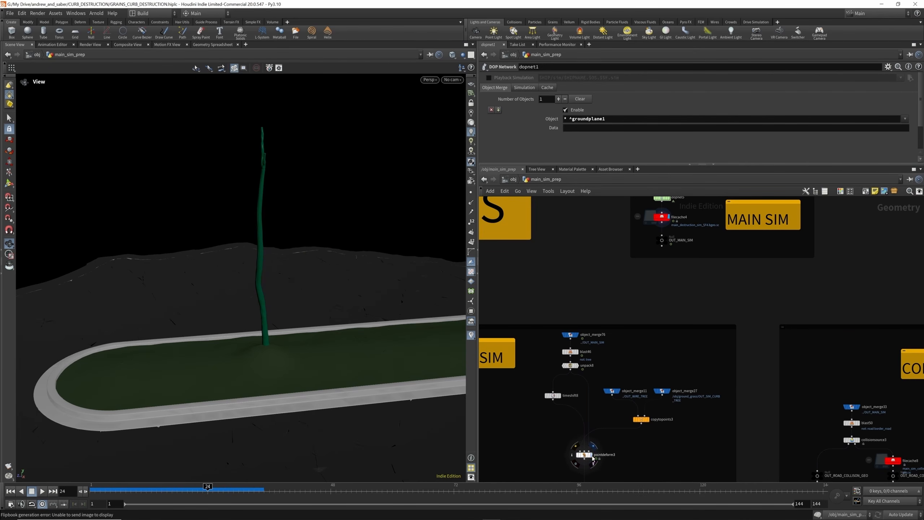
click(592, 460)
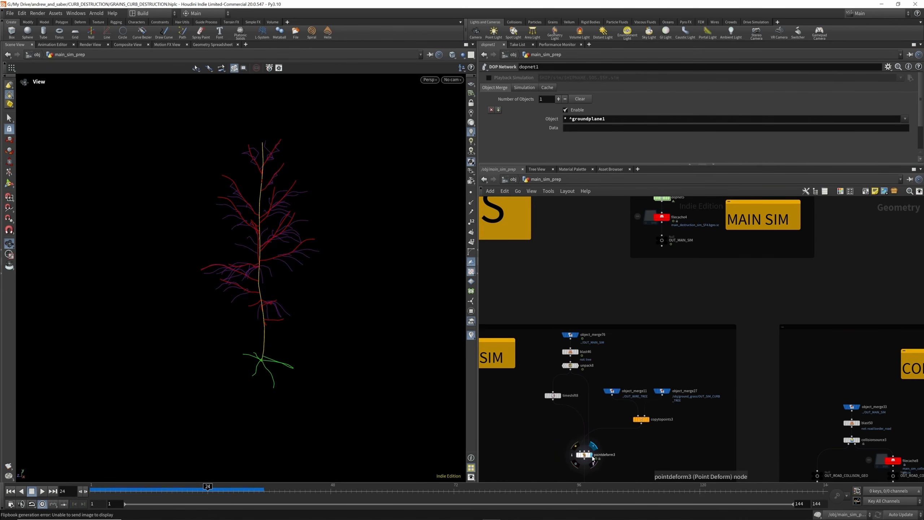
Display the main sim's filecache4 and template pointdeform3 so the wire branches overlay the simulated trunk
click(668, 219)
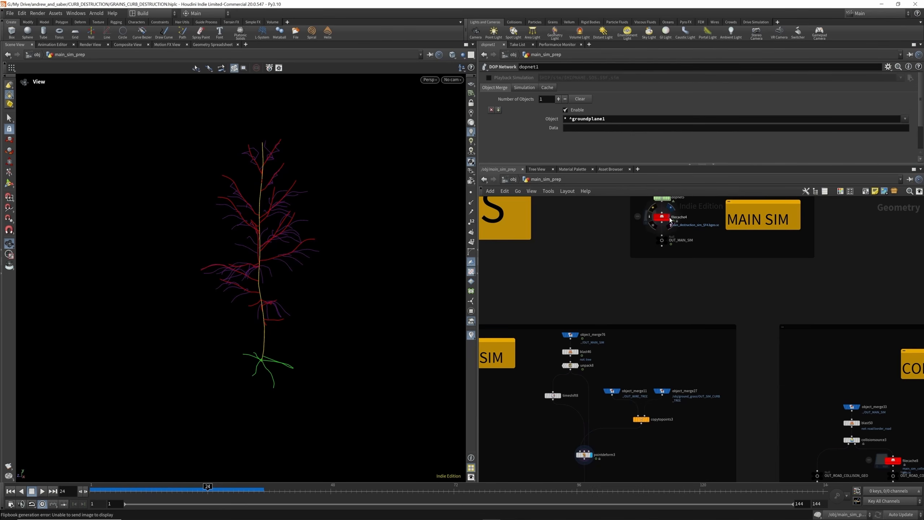
click(671, 218)
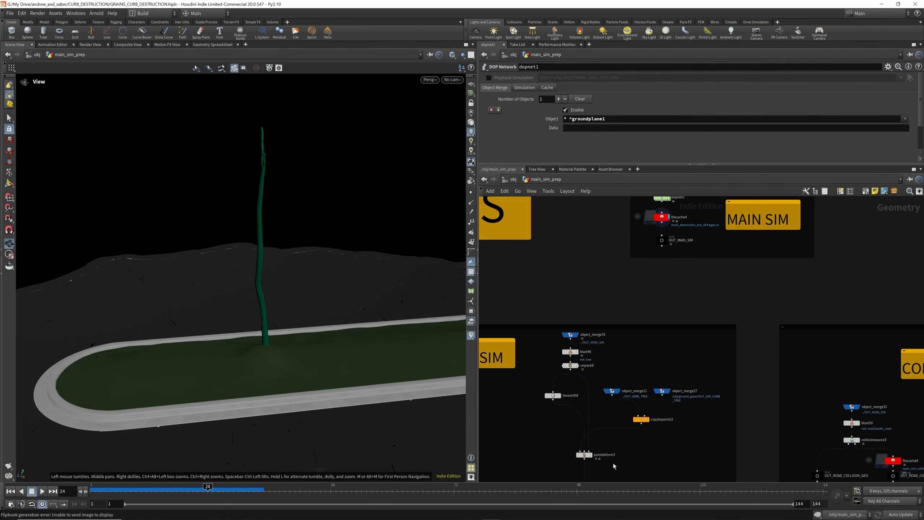
scroll(585, 468, up, 3)
click(596, 447)
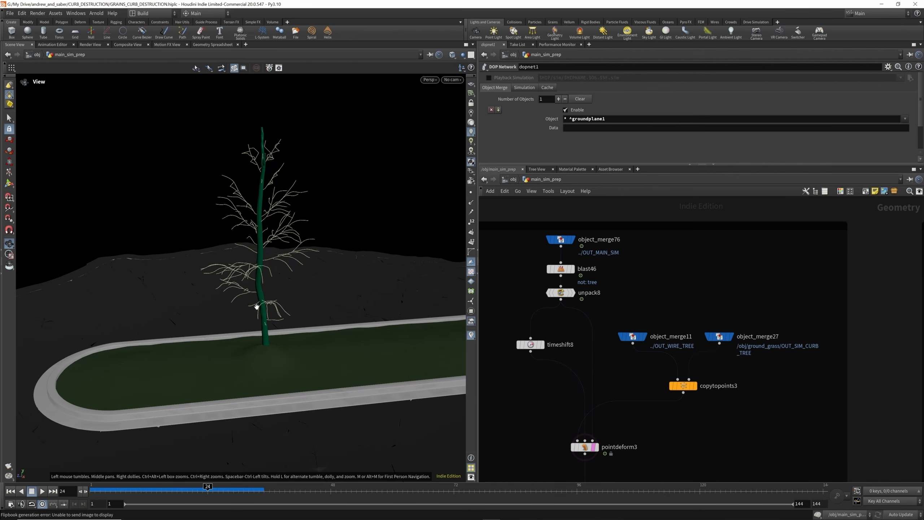
Return to frame 1, generate a viewport flipbook of the combined simulation, review it and close the player
click(10, 491)
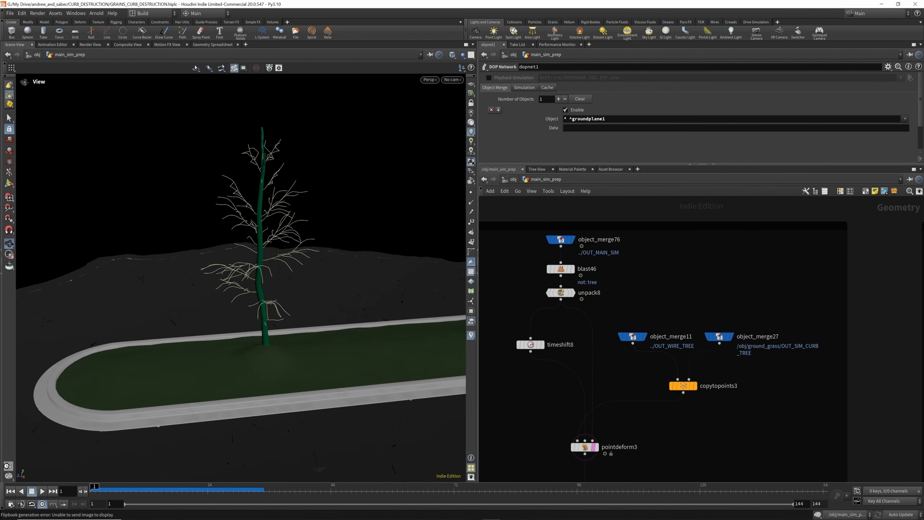
click(8, 468)
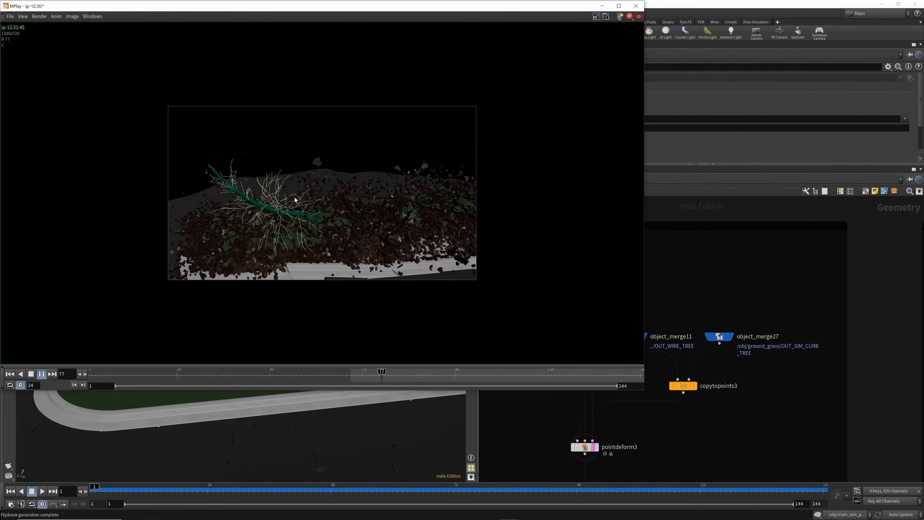
click(636, 6)
Display OUT_ANIMATED_WIRE_TREE in the TREE SIM network and scrub the timeline to about frame 49
scroll(692, 316, down, 4)
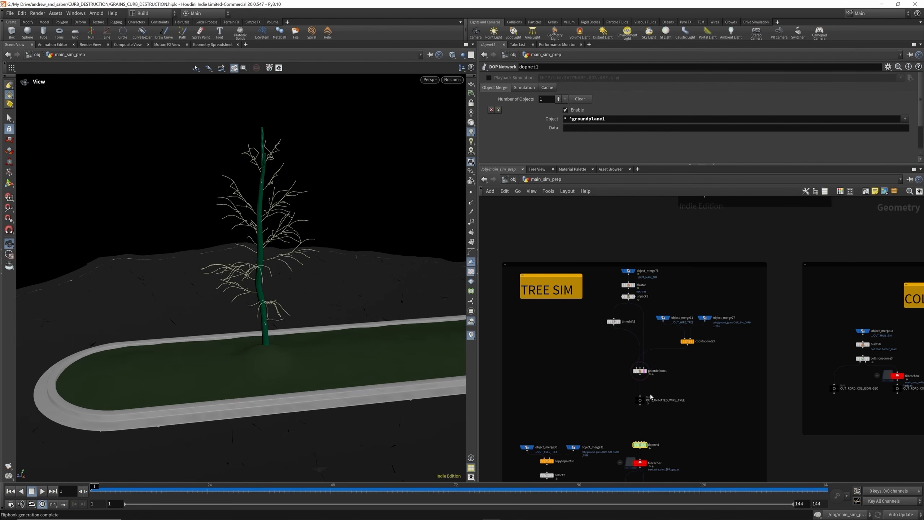
scroll(653, 365, up, 6)
click(633, 397)
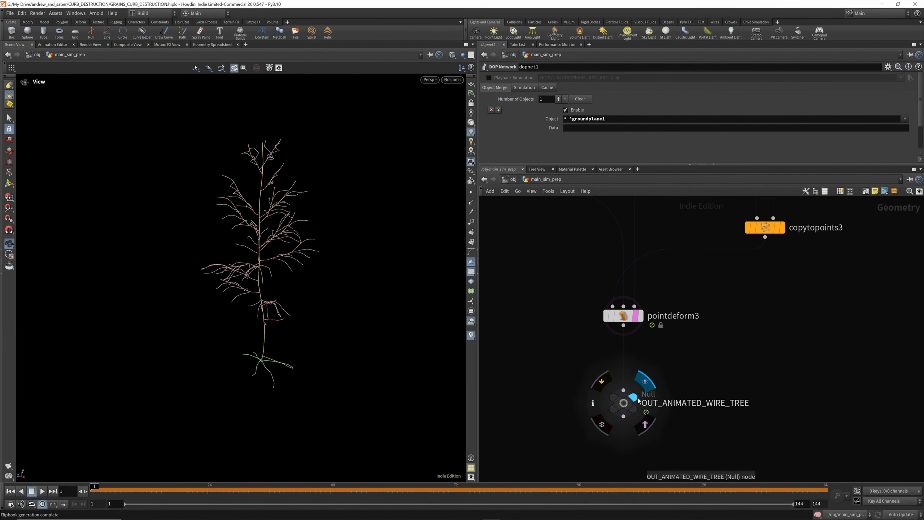
drag(127, 490, 335, 490)
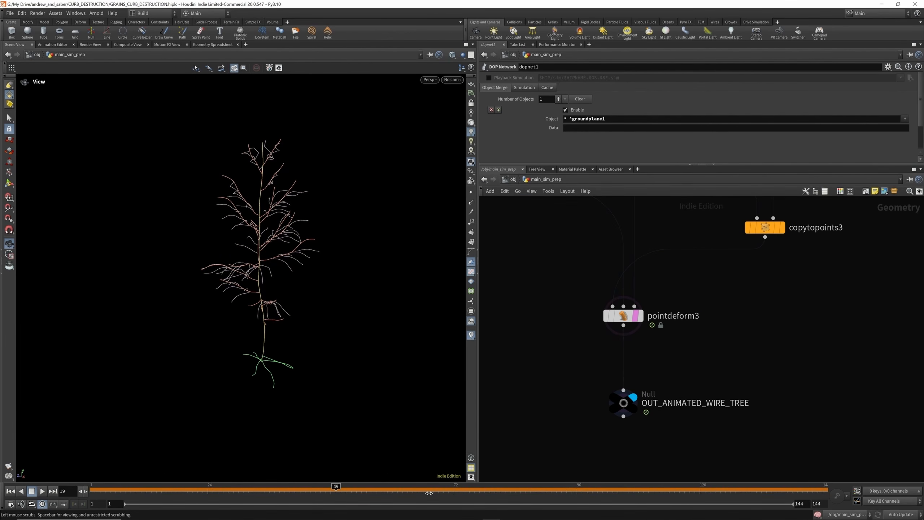
Scrub the animated wire tree to about frame 110, and inspect the nodes inside the TREE SIM network's dopnet1
drag(539, 496, 649, 500)
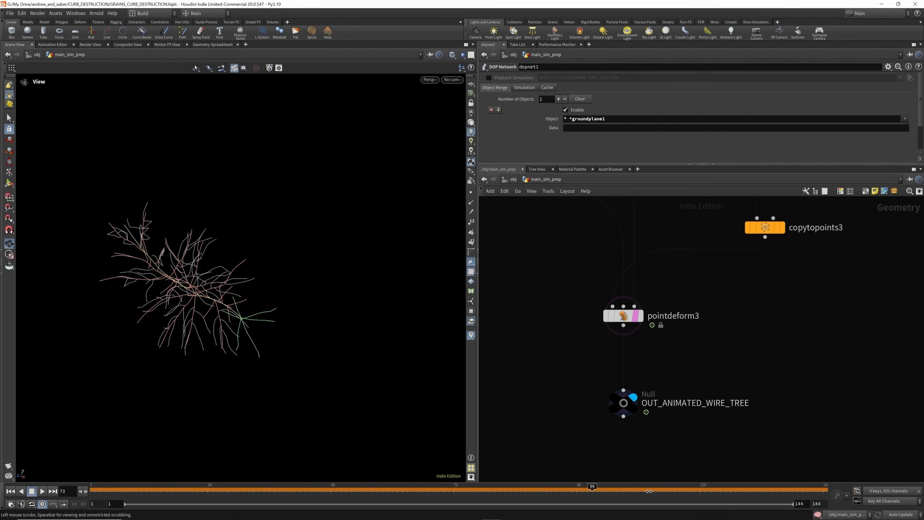
scroll(655, 349, down, 6)
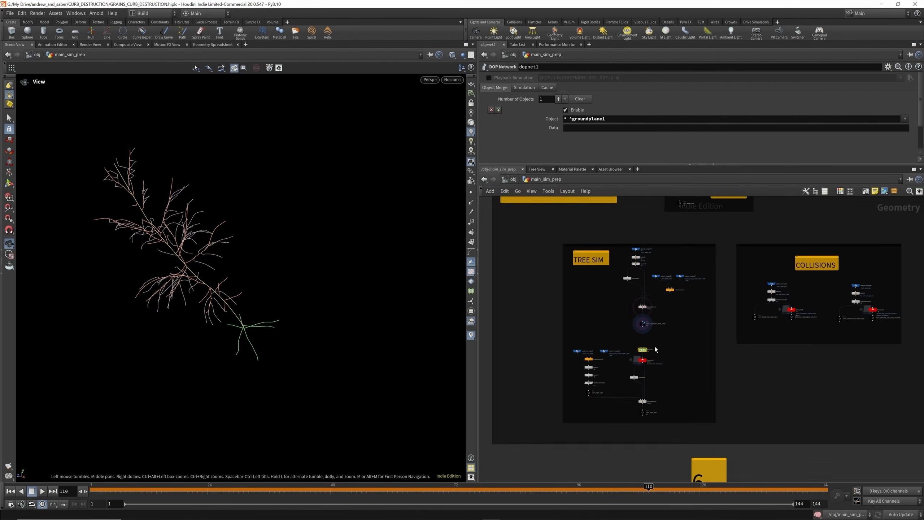
scroll(649, 360, up, 4)
scroll(652, 336, down, 2)
scroll(648, 326, up, 2)
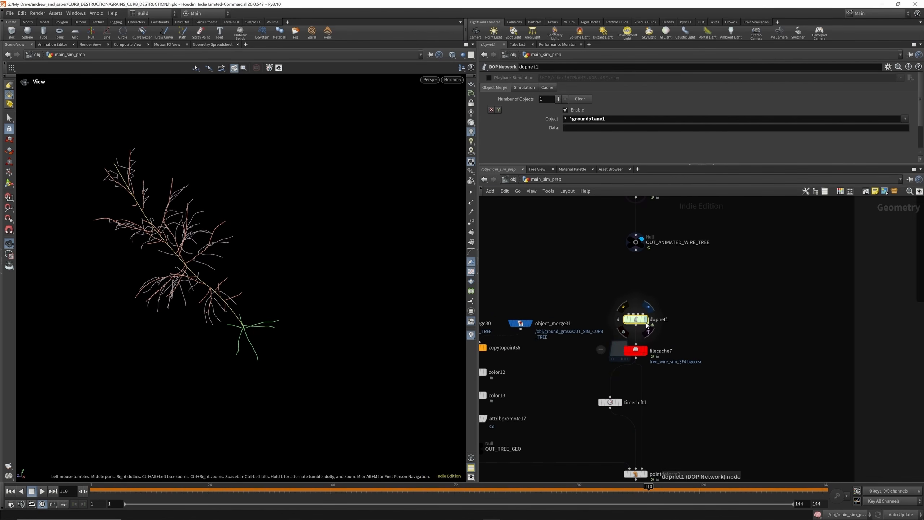
double_click(640, 321)
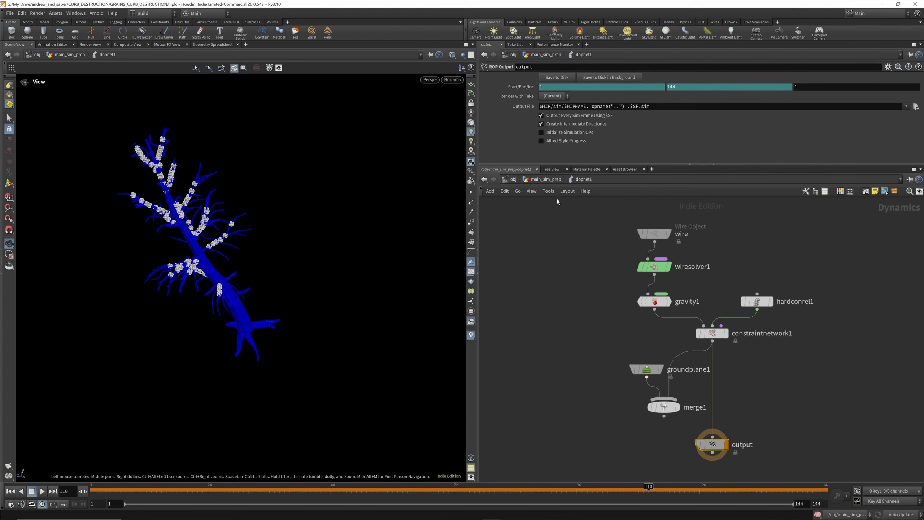
click(547, 179)
scroll(697, 328, down, 3)
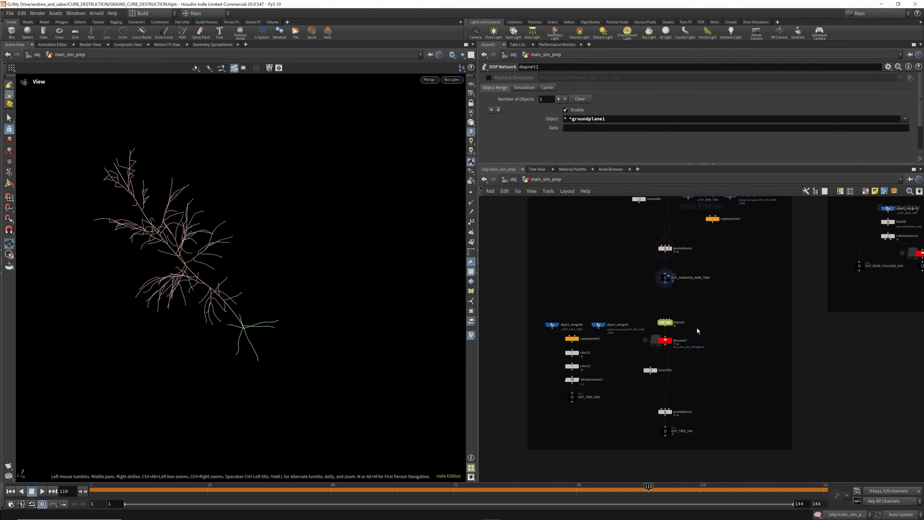
Display the filecache7 wire tree simulation and scrub the timeline to about frame 103
scroll(669, 357, up, 3)
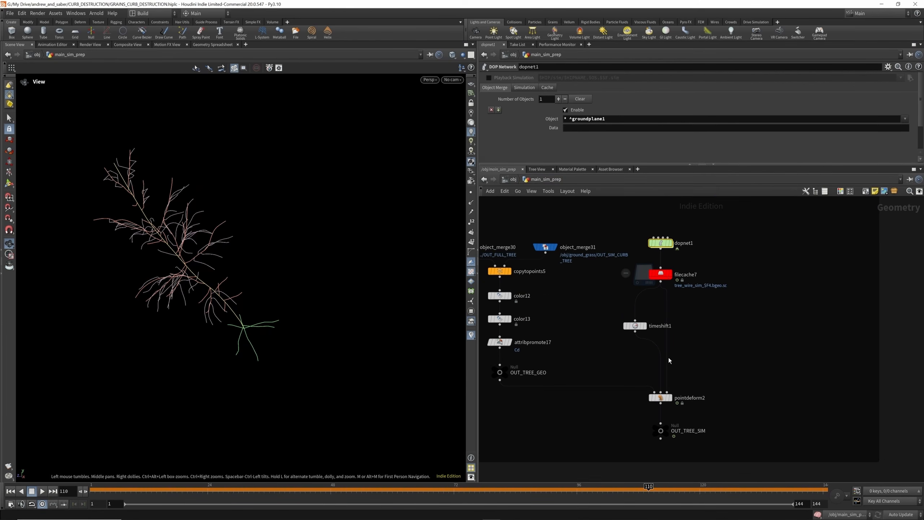
click(672, 274)
drag(630, 491, 613, 505)
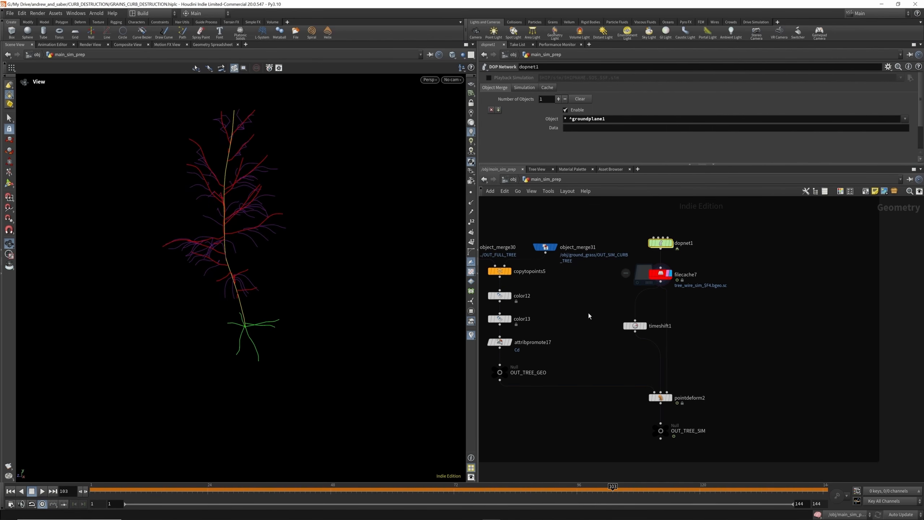
Display OUT_TREE_GEO with filecache7 templated to compare the full tree against the simulated wires
scroll(588, 312, down, 3)
scroll(586, 320, up, 4)
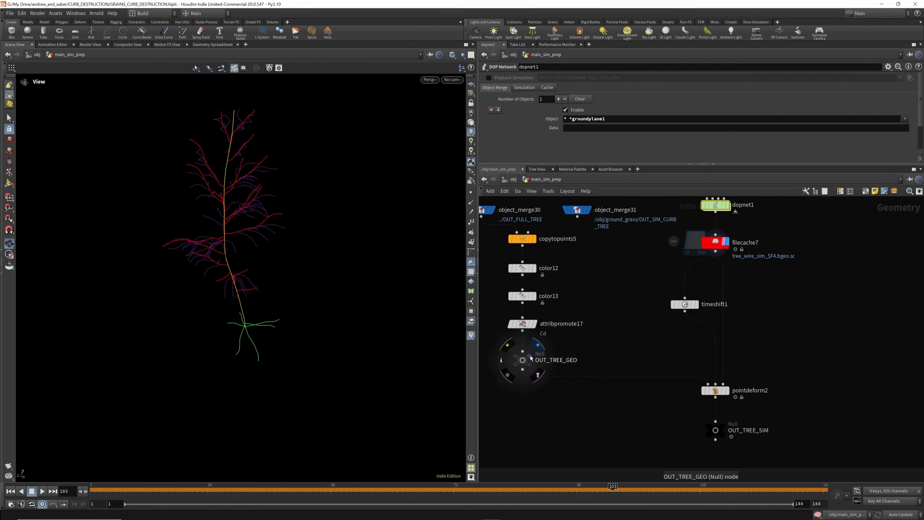
click(538, 345)
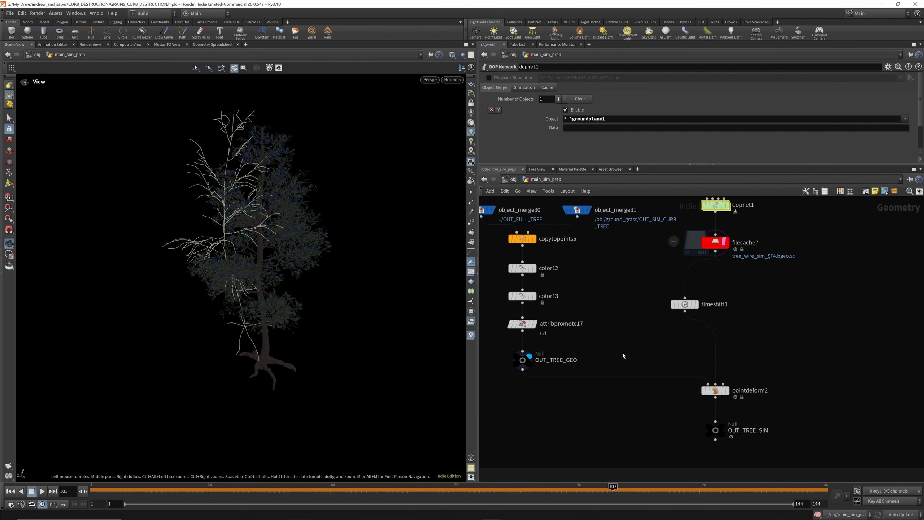
Display and select pointdeform2, and scrub the timeline to frame 144 to preview the deformed full tree
click(725, 390)
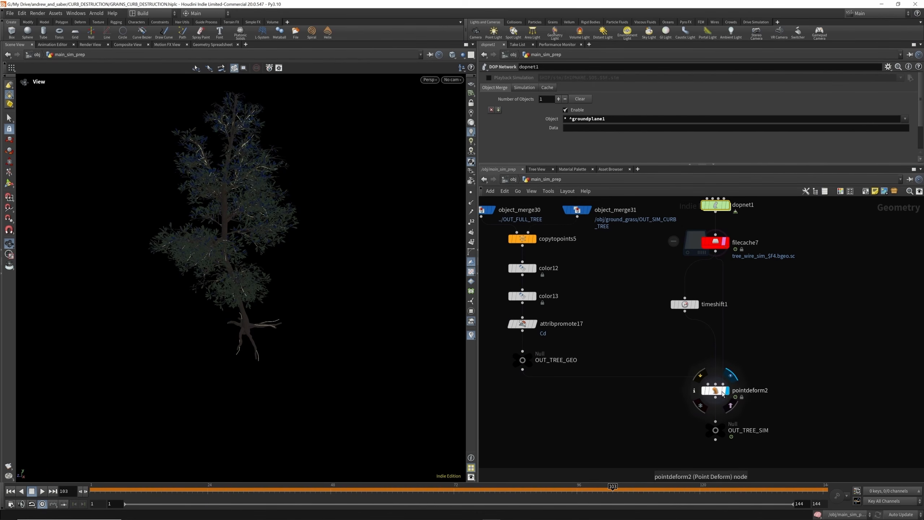
click(717, 393)
drag(126, 488, 844, 519)
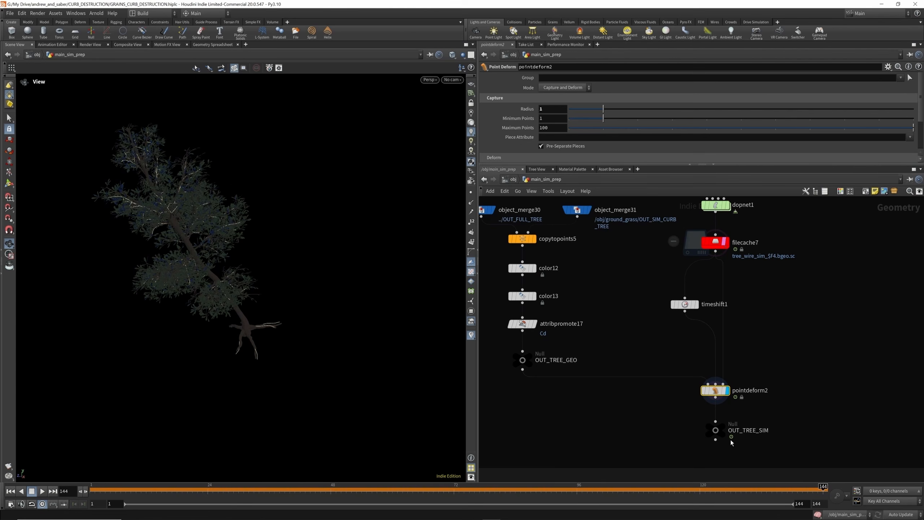
Look over the collisions, ground grains and smoke, road smoke and road debris networks, and scrub the timeline
scroll(689, 411, down, 5)
scroll(677, 404, down, 5)
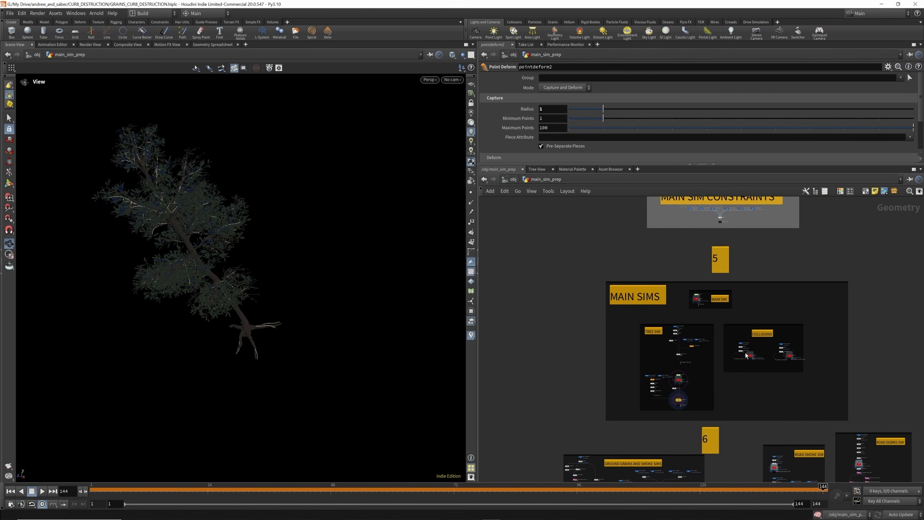
scroll(673, 419, down, 2)
scroll(685, 408, up, 8)
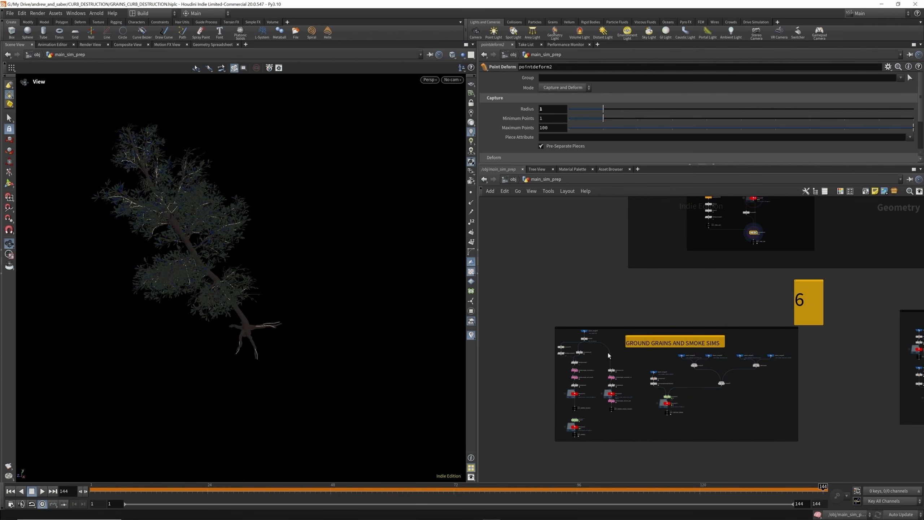
scroll(621, 346, down, 5)
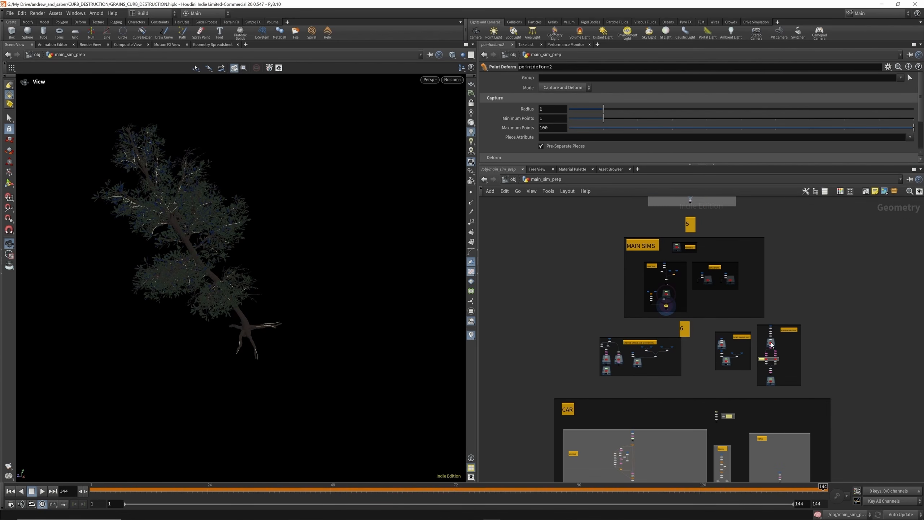
scroll(774, 326, up, 4)
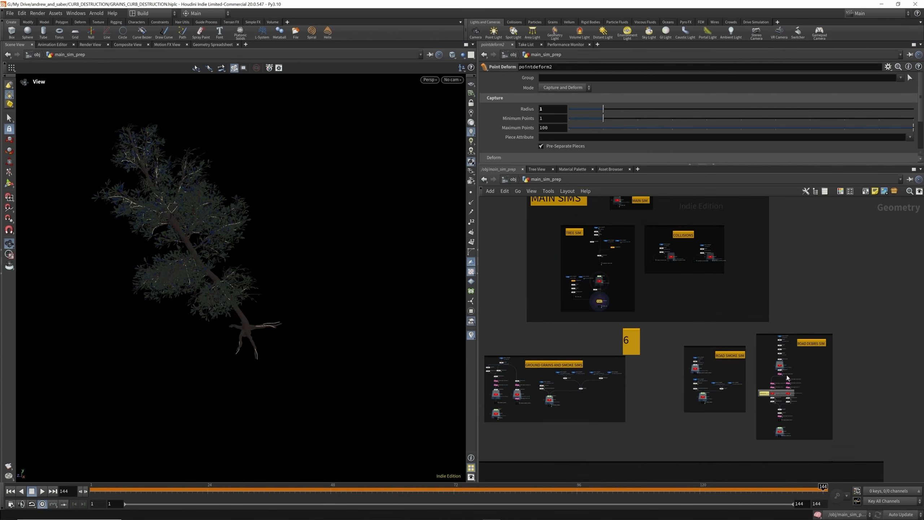
click(219, 491)
drag(235, 493, 701, 510)
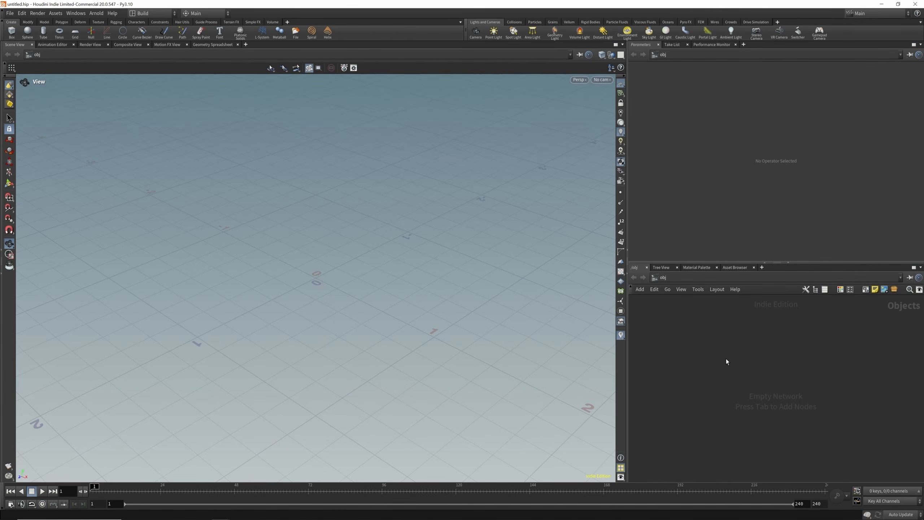
Add a Geometry object to the empty scene and paste the TREE, WIRE_TREE and attribdelete1 nodes inside it
key(Tab)
text(geo)
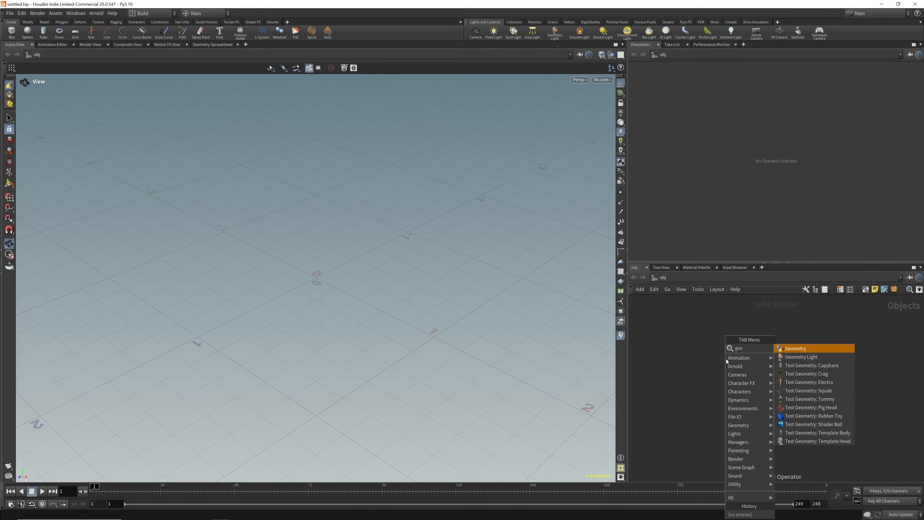
click(805, 347)
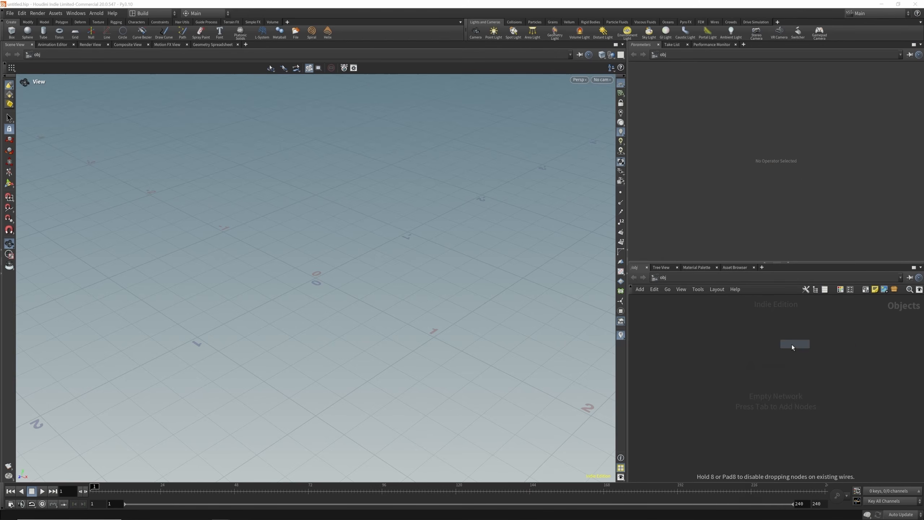
click(732, 345)
double_click(733, 343)
key(ctrl+v)
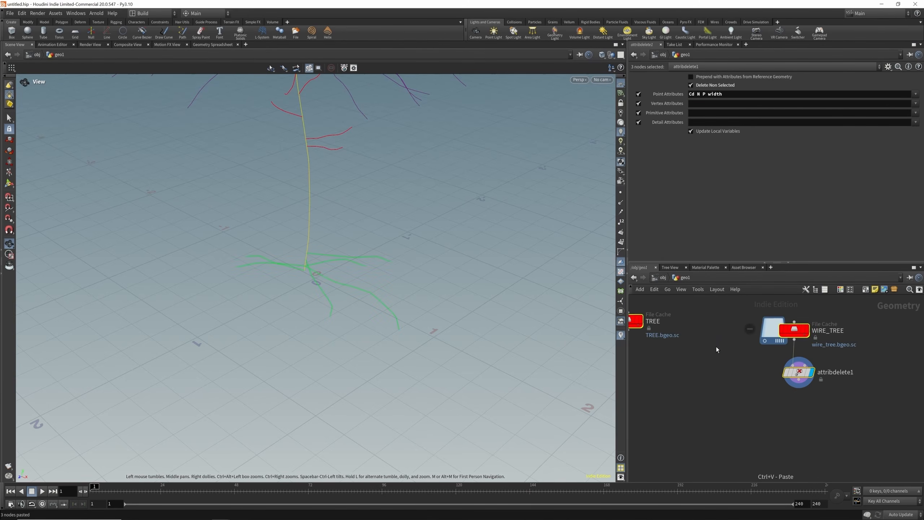
Display the TREE file cache and frame the full tree in the viewport
scroll(666, 342, up, 5)
click(669, 342)
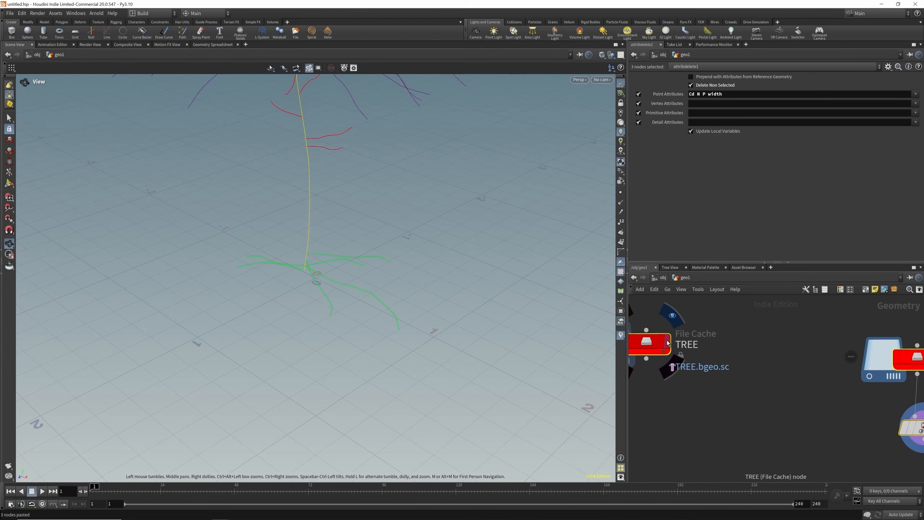
key(g)
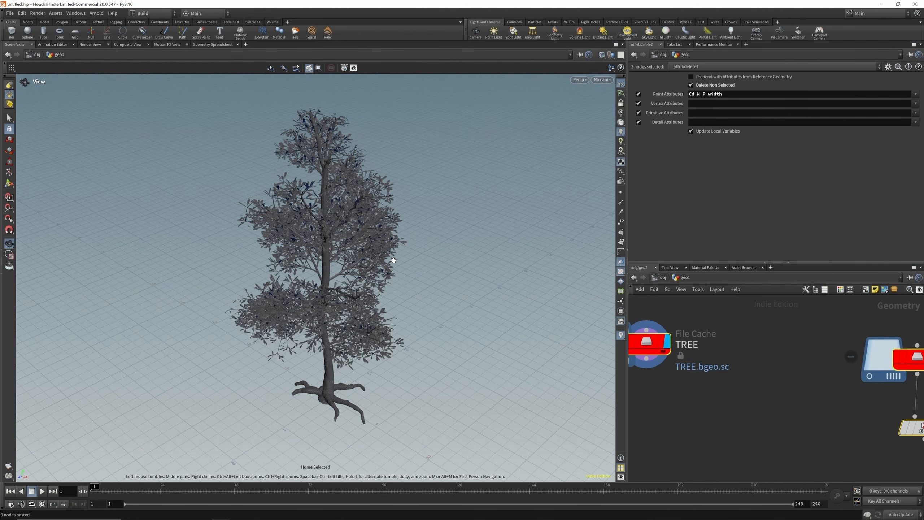
scroll(680, 372, down, 3)
scroll(806, 368, up, 3)
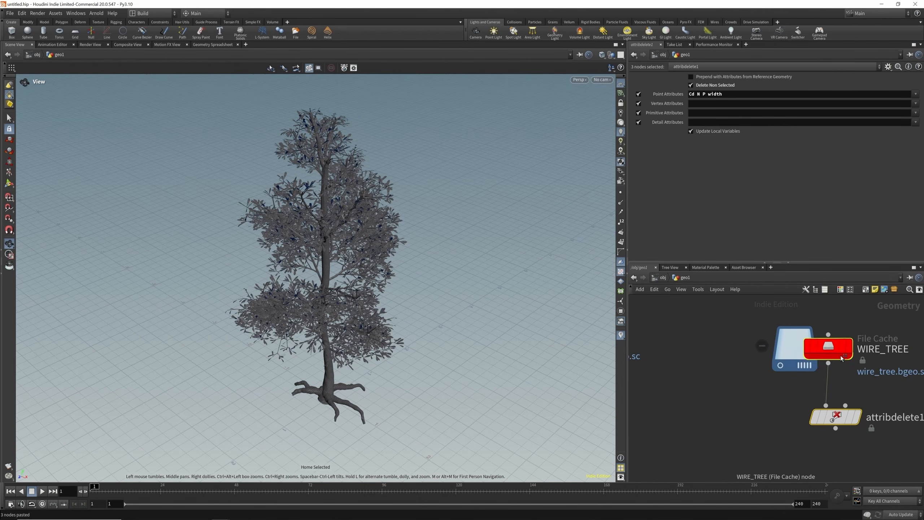
Display the WIRE_TREE file cache to view the tree's wire curves
click(848, 347)
scroll(774, 332, down, 3)
scroll(823, 399, up, 3)
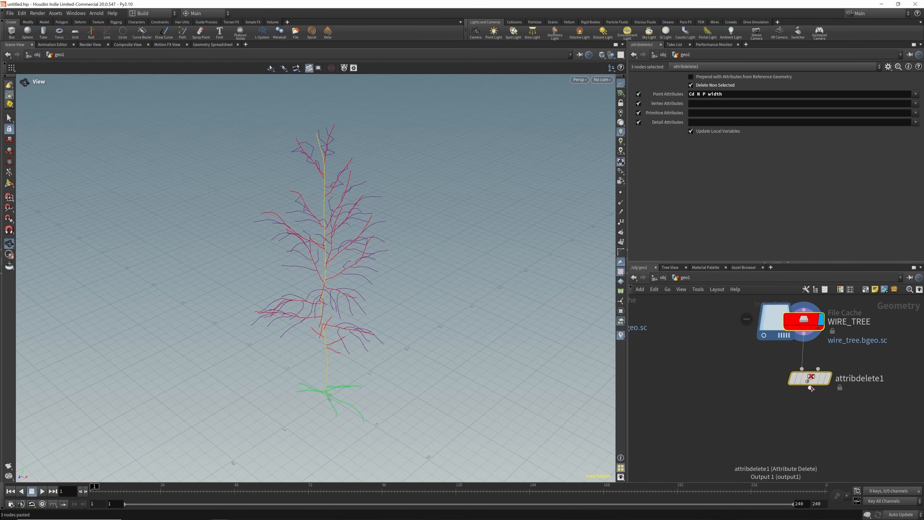
Display attribdelete1 and check its node information for the point attributes that are kept
click(831, 377)
click(772, 376)
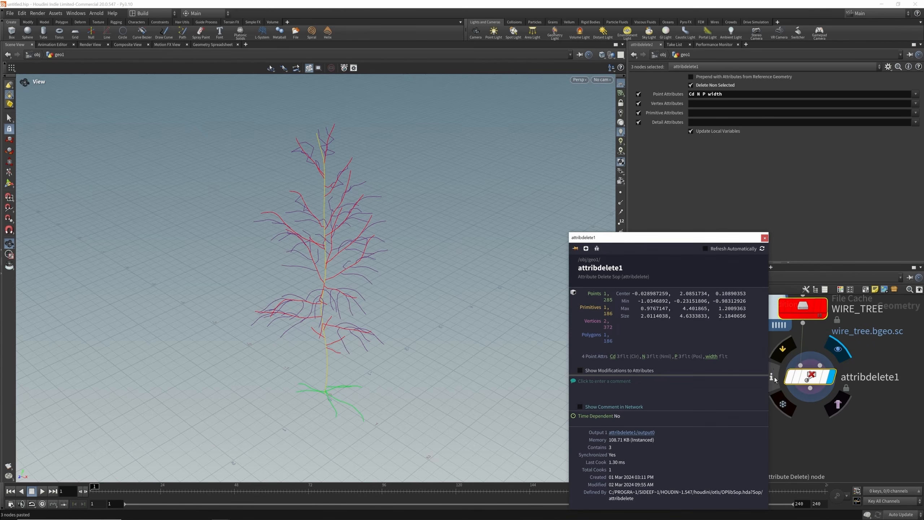
click(765, 238)
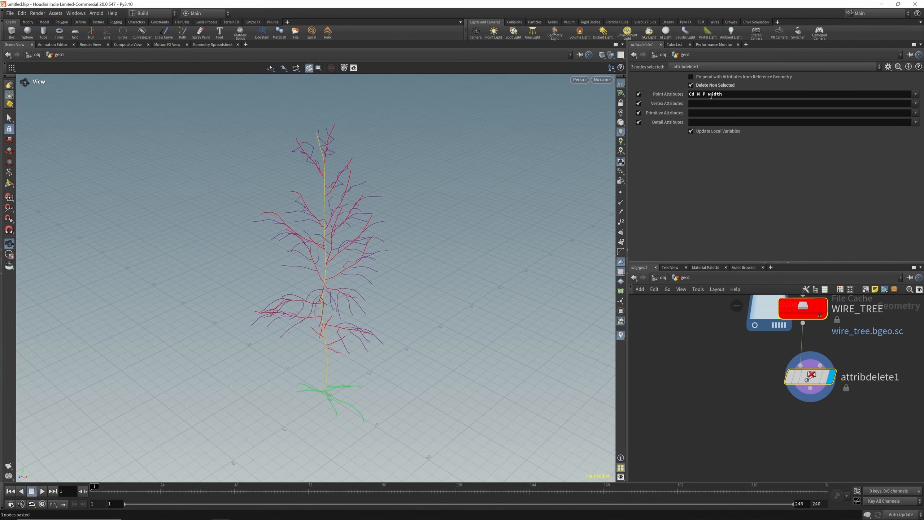
Highlight width in attribdelete1's point attributes and examine the wire tree from a lower angle
double_click(710, 94)
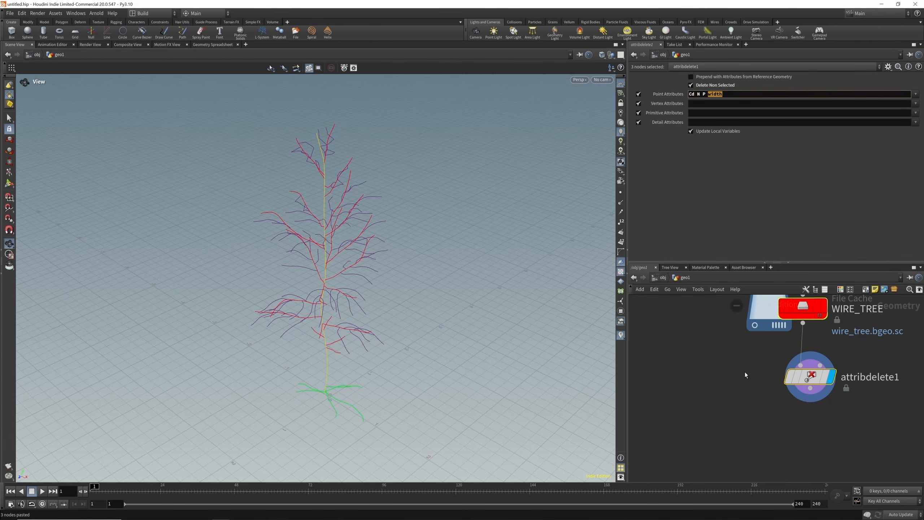
scroll(746, 372, down, 3)
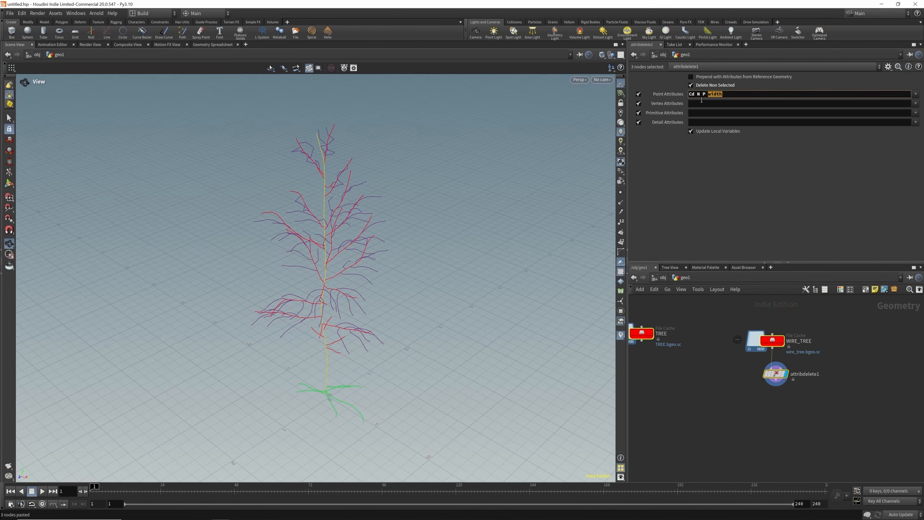
drag(355, 202, 317, 210)
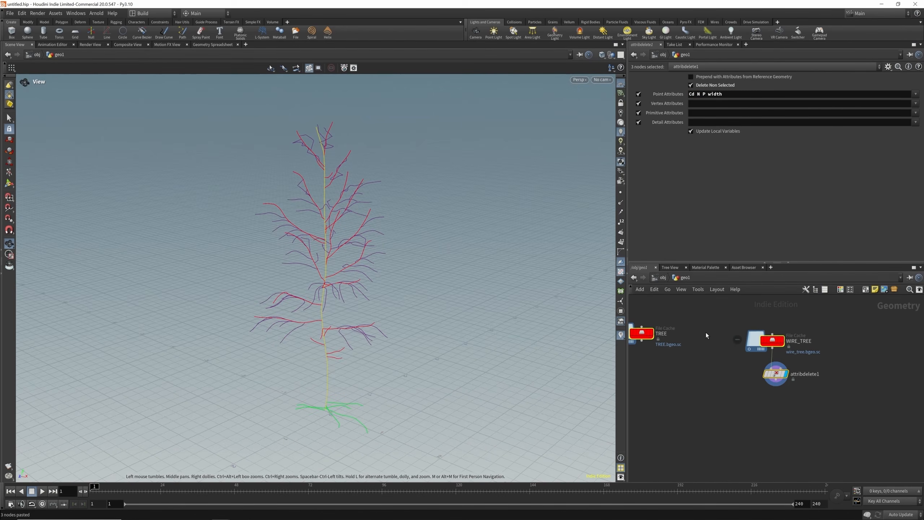
Add a Null after attribdelete1 and rename it OUT_WIRES
click(704, 440)
key(Tab)
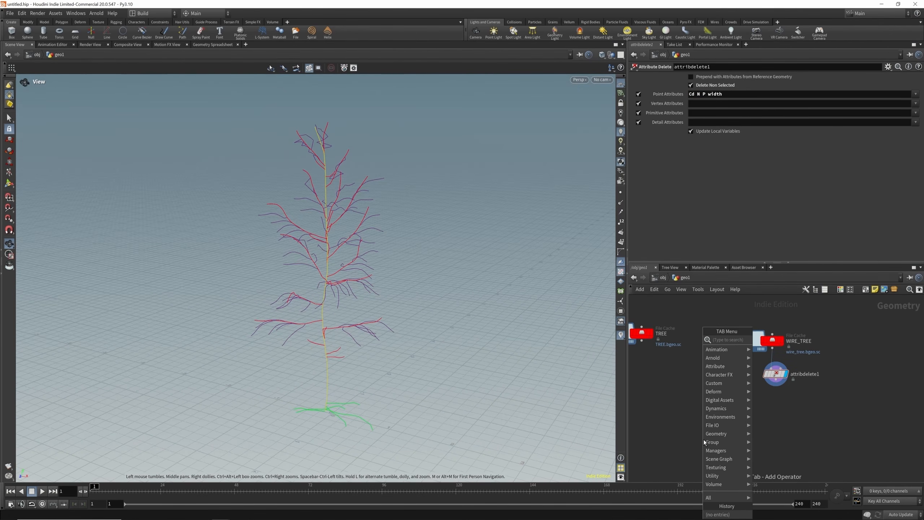
text(nul)
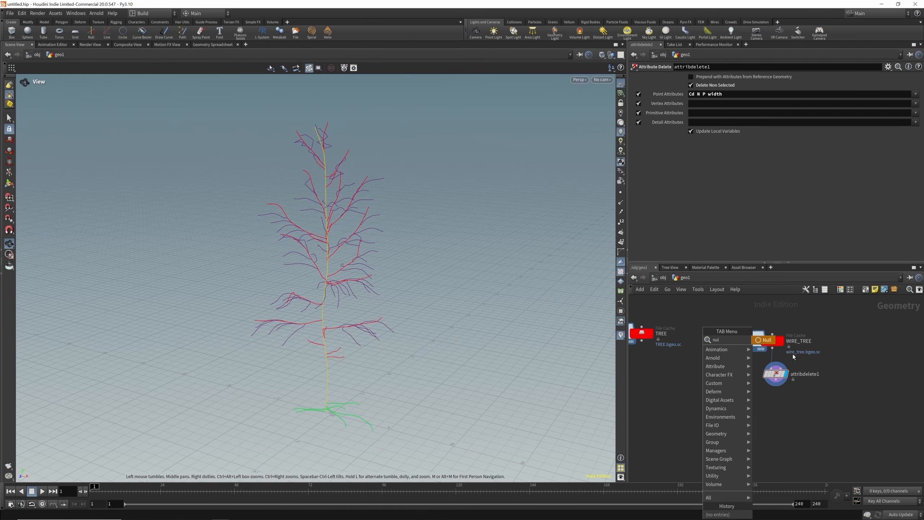
key(Return)
click(777, 414)
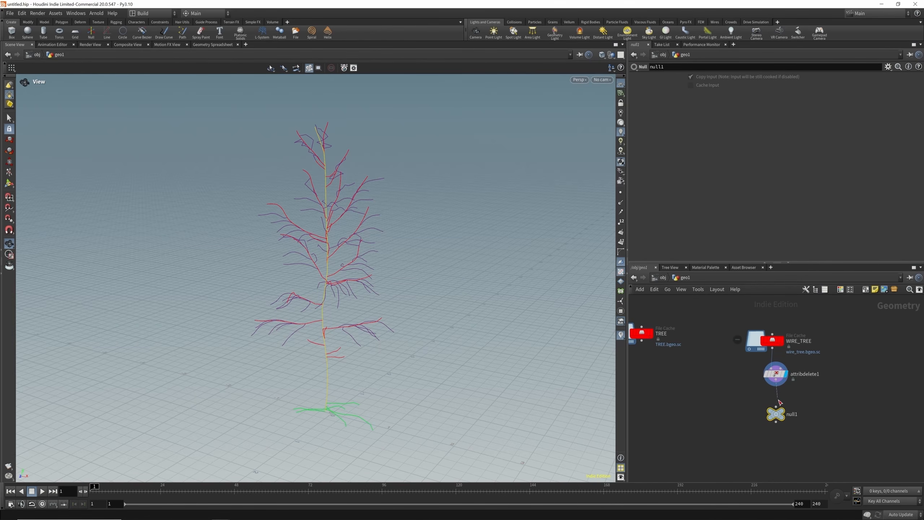
double_click(794, 415)
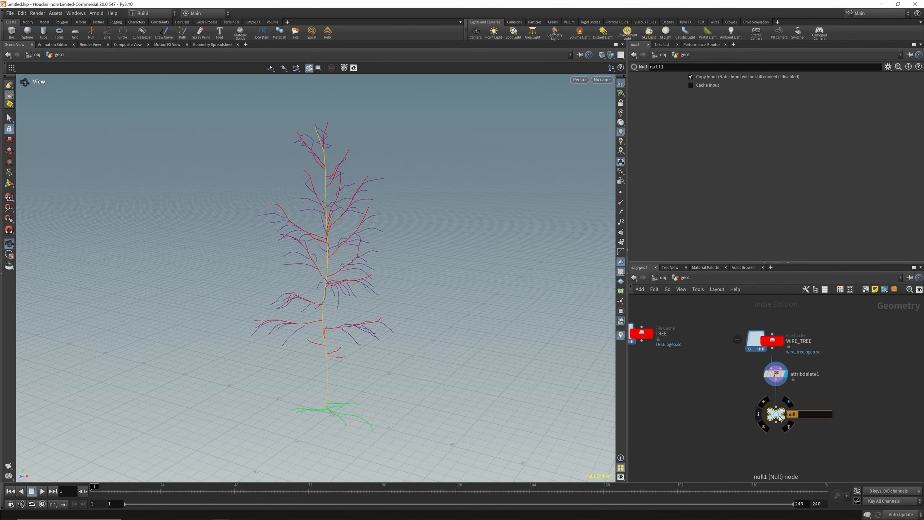
text(OUT_WIRES)
key(Return)
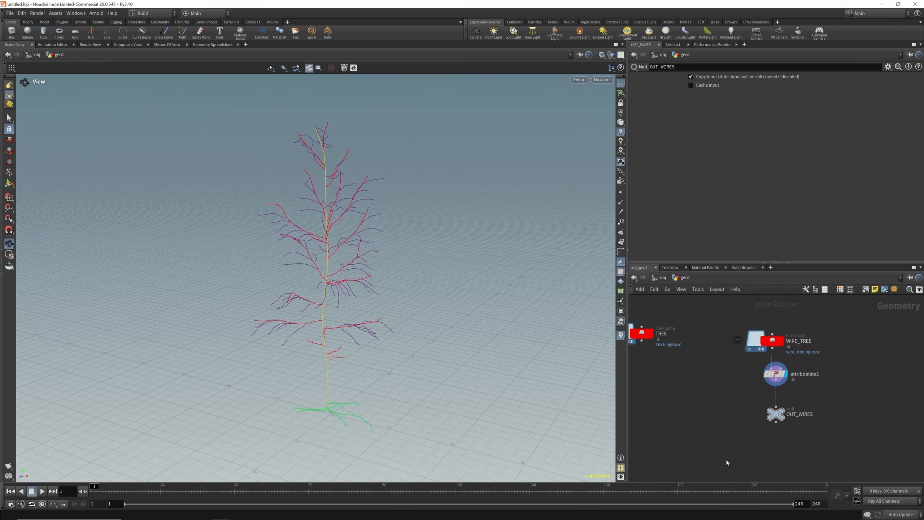
Add a DOP Network below the OUT_WIRES null
key(Tab)
text(dop)
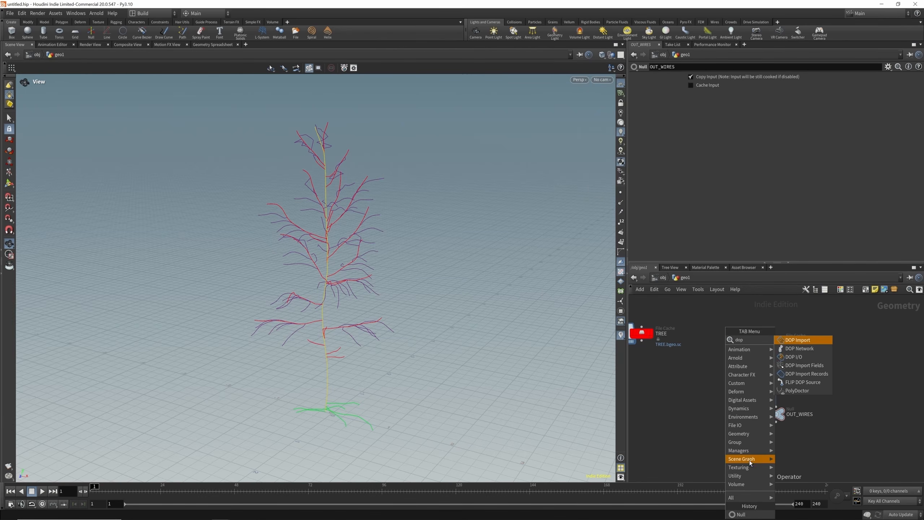
click(801, 348)
click(739, 441)
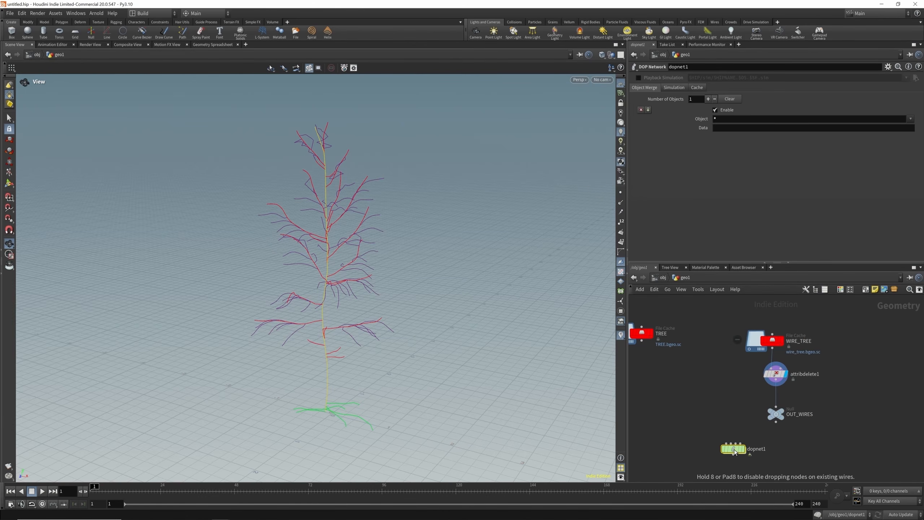
Inside the DOP network, lower the output node and add a Wire Solver above it
double_click(739, 431)
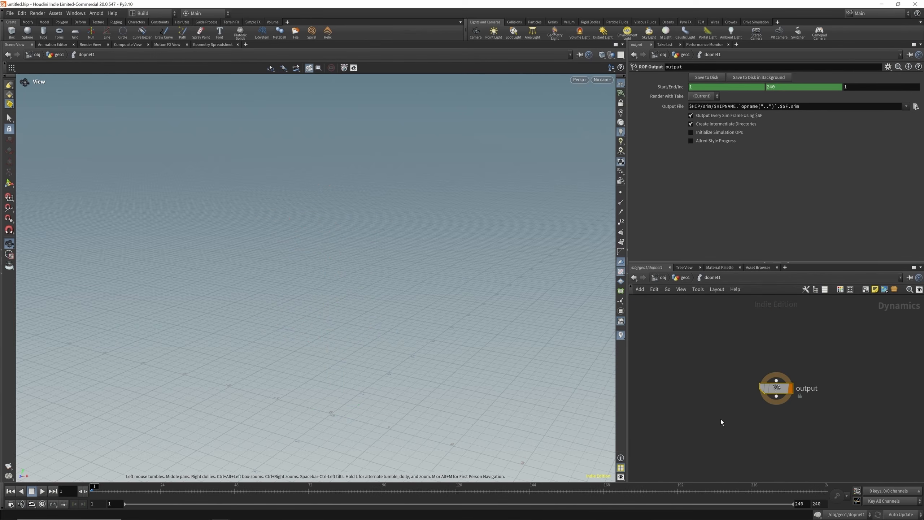
drag(776, 389, 749, 428)
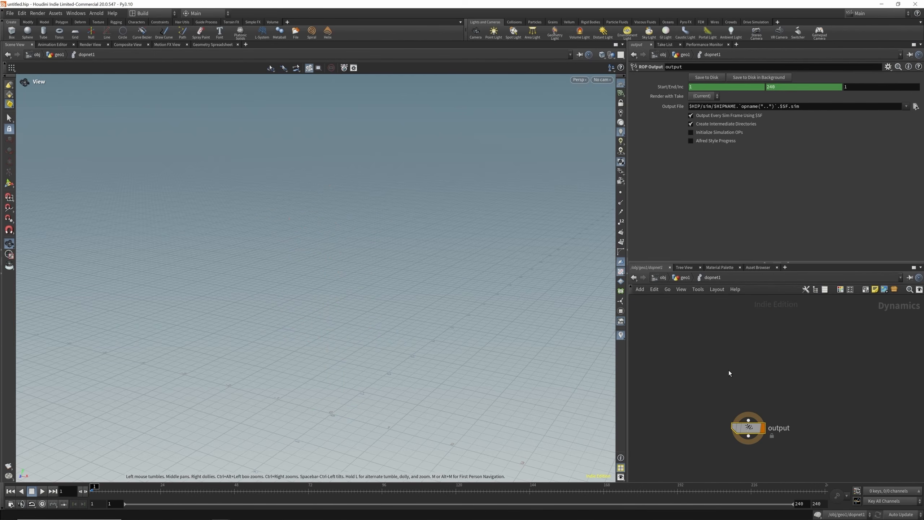
click(729, 370)
key(Tab)
text(wire)
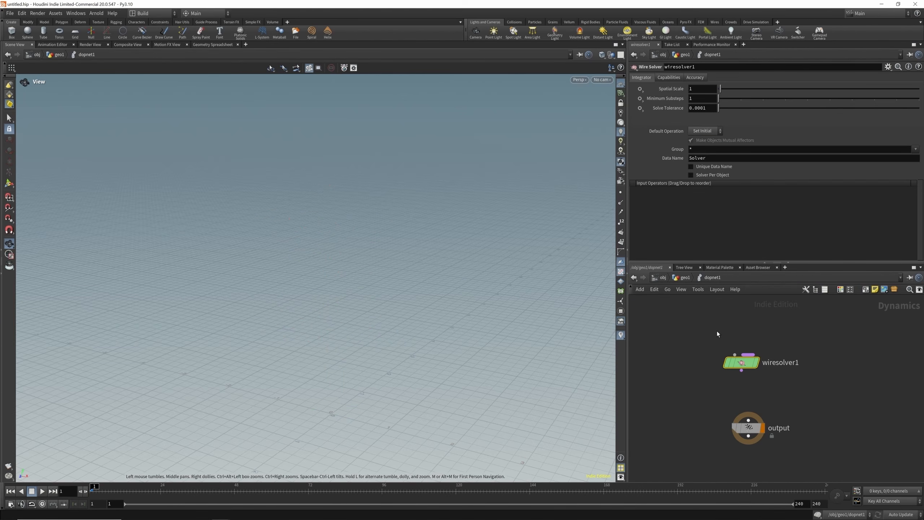
Add a Wire Object, connect it to the Wire Solver's object input, and wire the solver into the output
click(717, 331)
key(Tab)
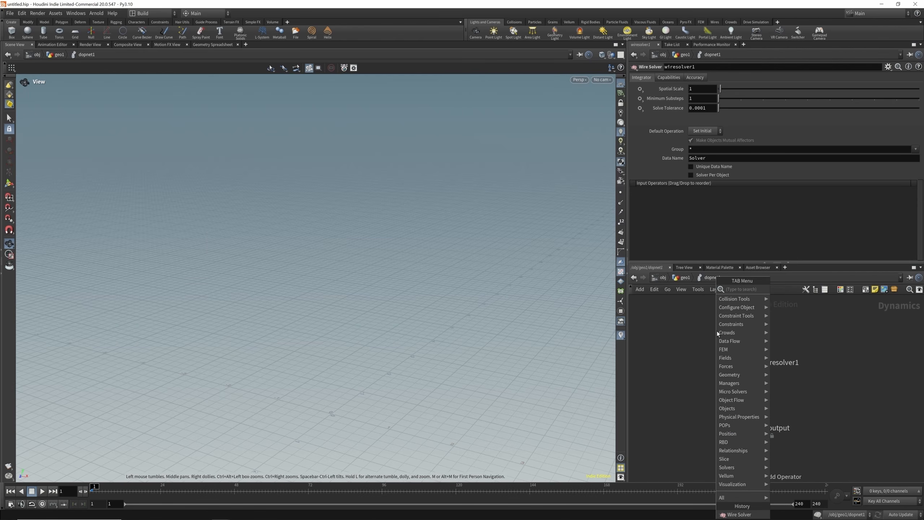
text(wire o)
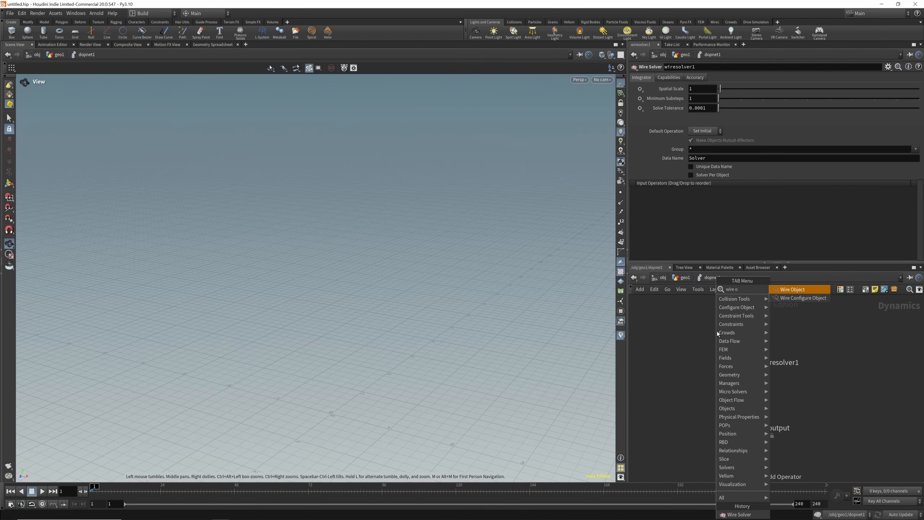
key(Return)
click(717, 332)
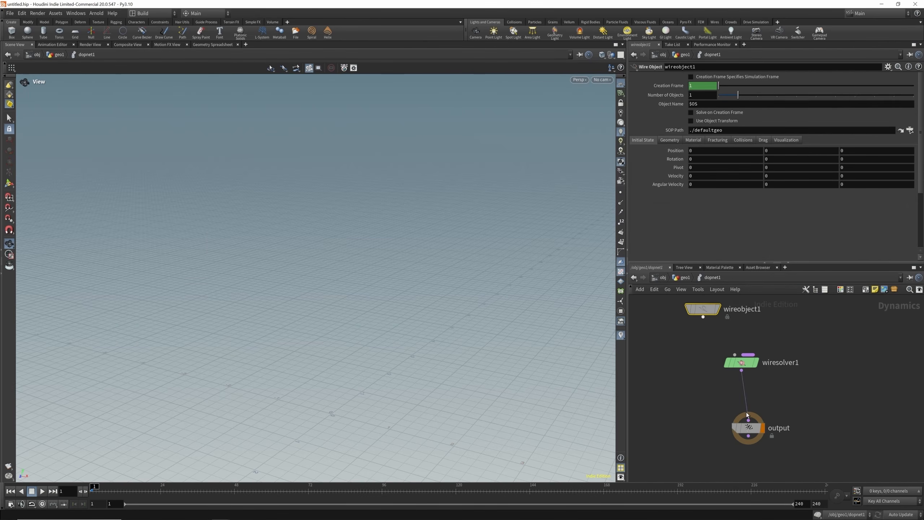
drag(703, 317, 735, 354)
Insert a Gravity Force between the Wire Solver and the output node
key(Tab)
text(grav)
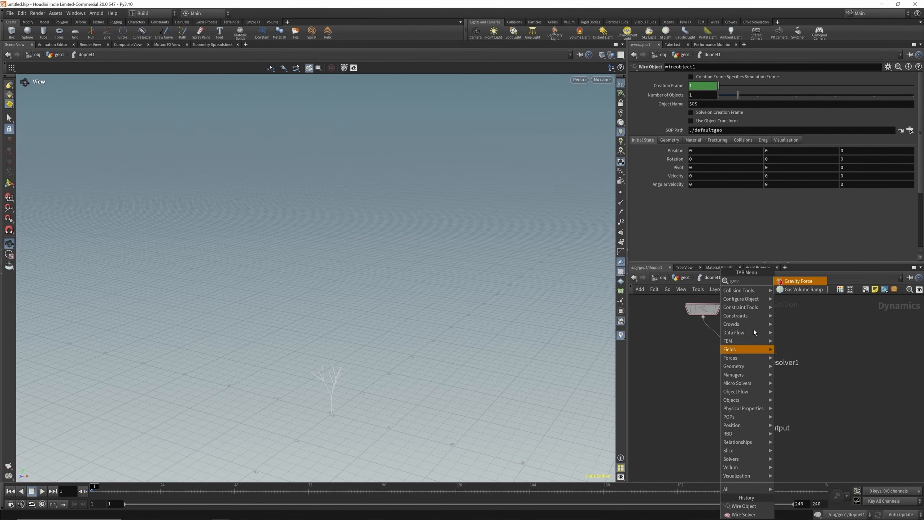
key(Return)
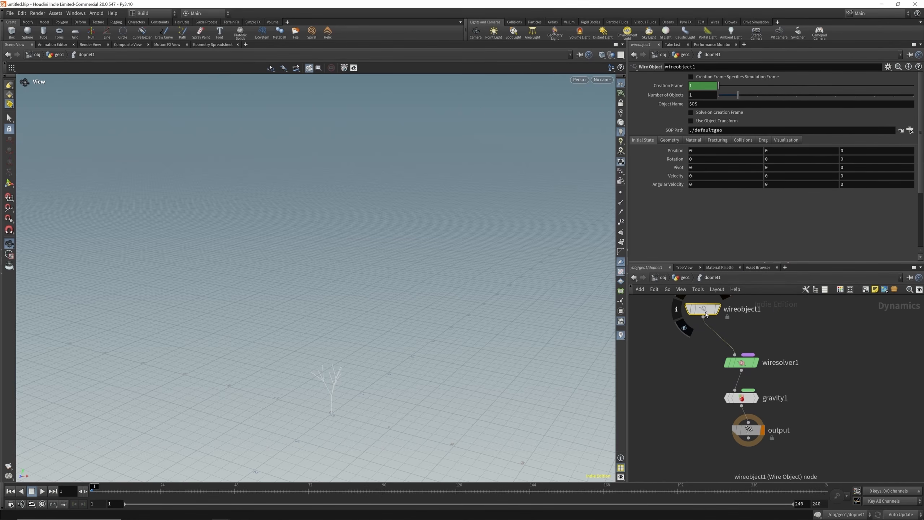
Set wireobject1's SOP Path to /obj/geo1/OUT_WIRES by copying the OUT_WIRES null and pasting its path
click(683, 278)
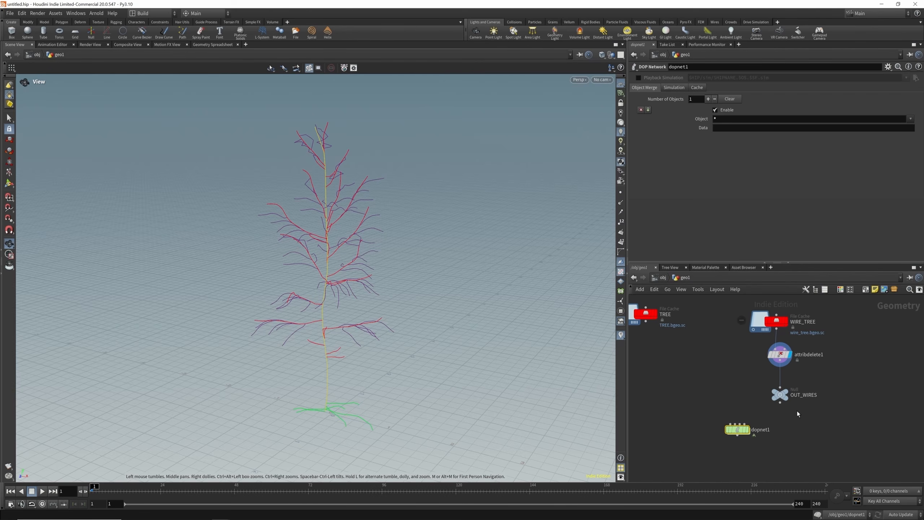
click(778, 394)
key(ctrl+c)
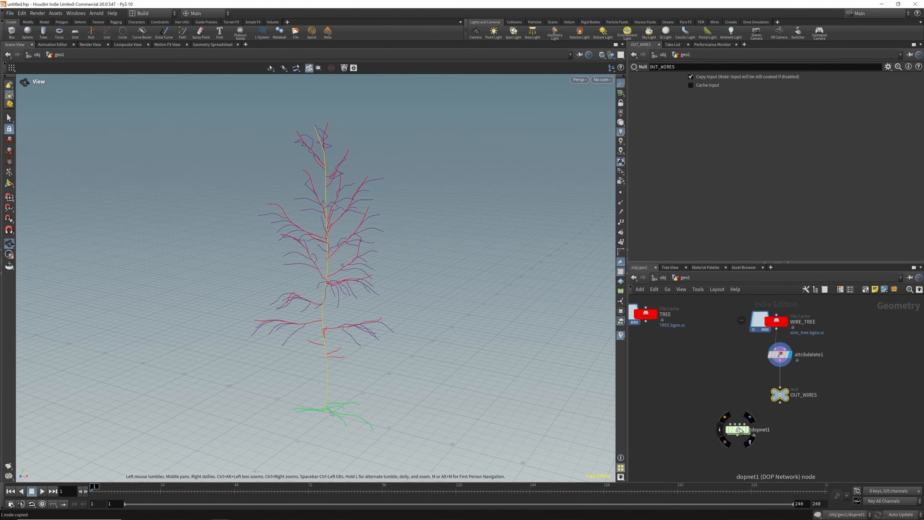
double_click(739, 430)
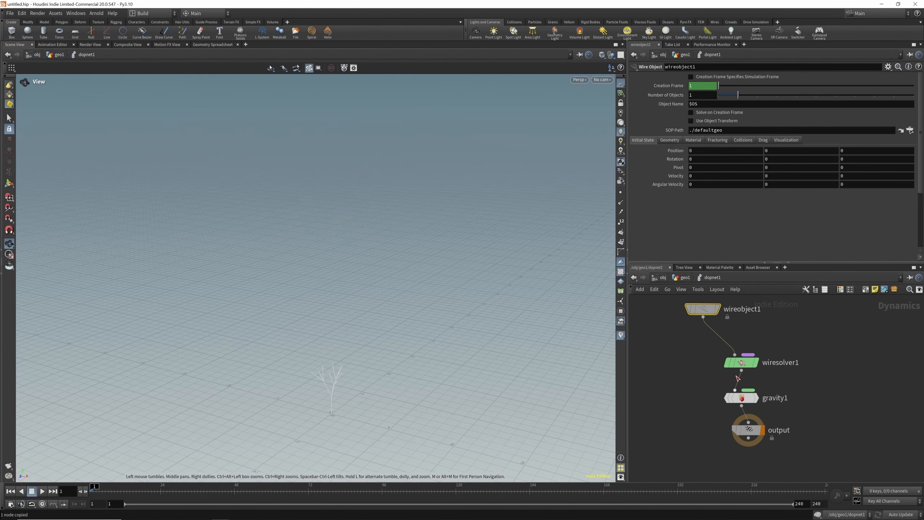
triple_click(730, 130)
key(ctrl+v)
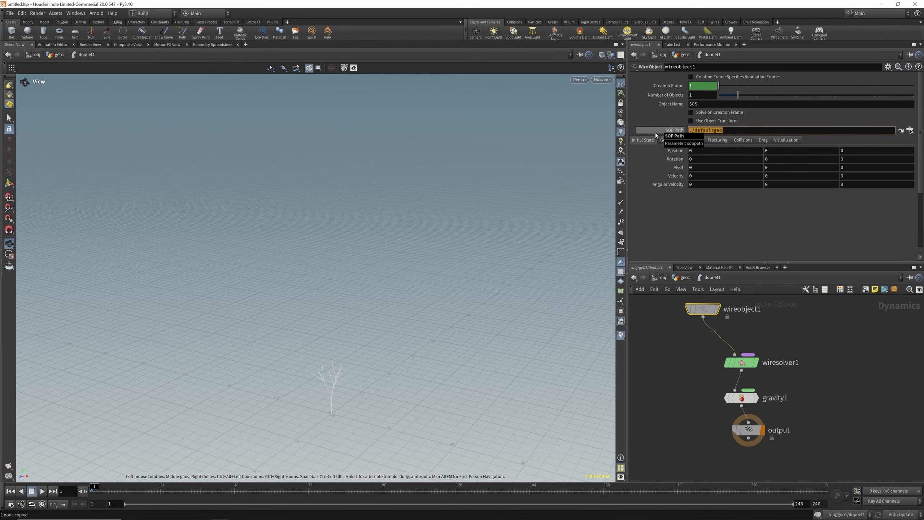
click(658, 396)
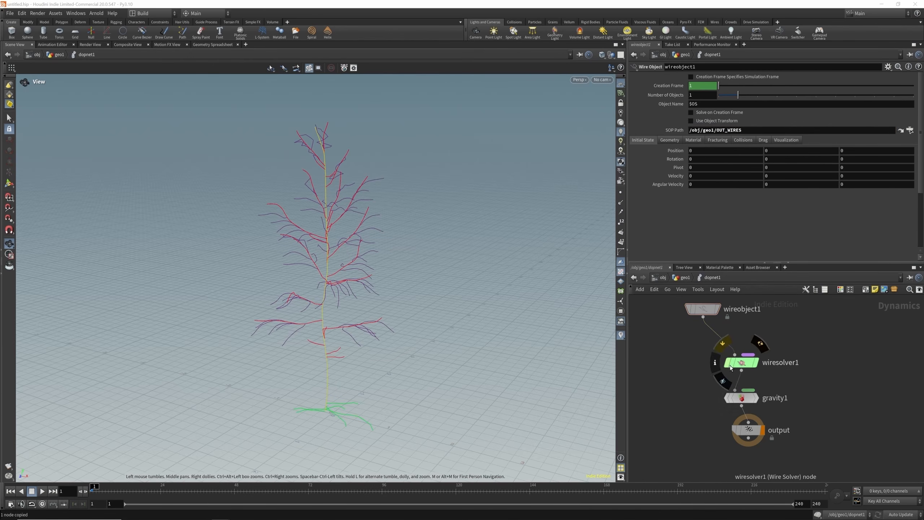
Enable the Width Color visualization on wireobject1 and inspect the thickness of the tree's wires
click(706, 311)
click(785, 140)
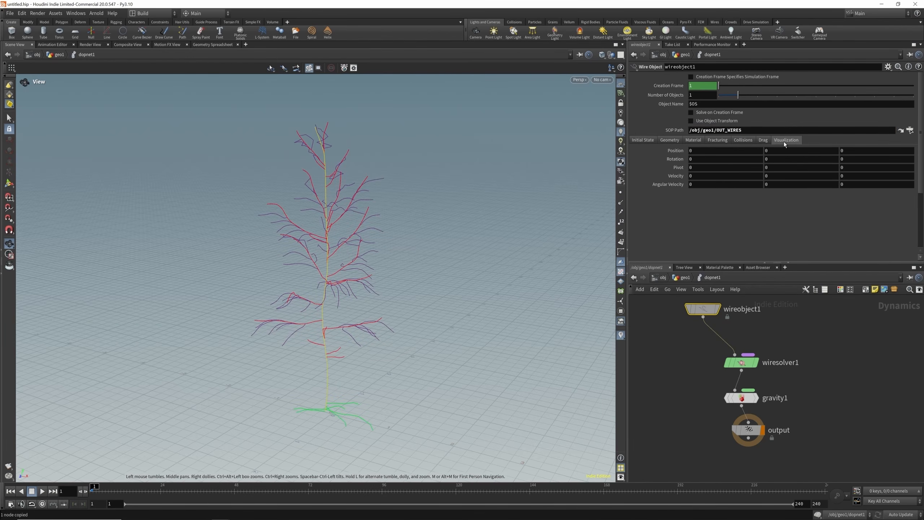
click(638, 151)
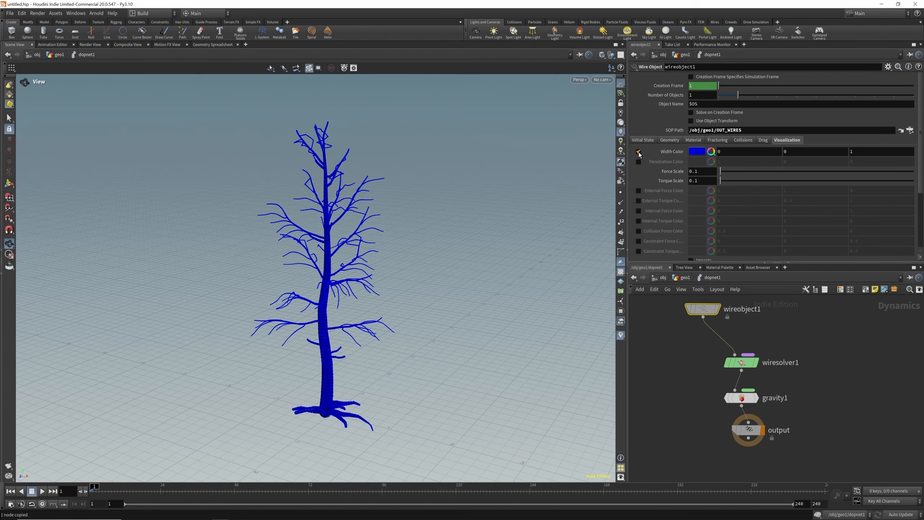
drag(359, 258, 324, 327)
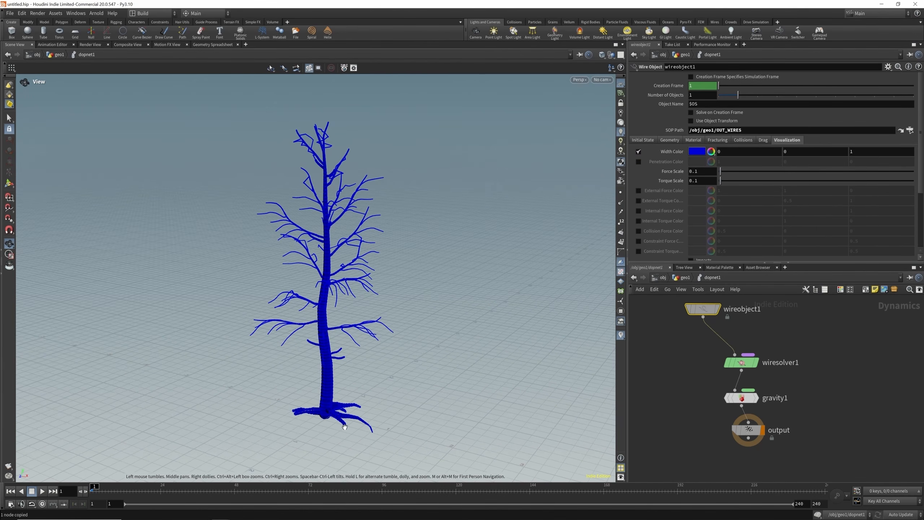
Back in geo1, add a PolyWire node fed by attribdelete1 and display it
key(u)
key(Tab)
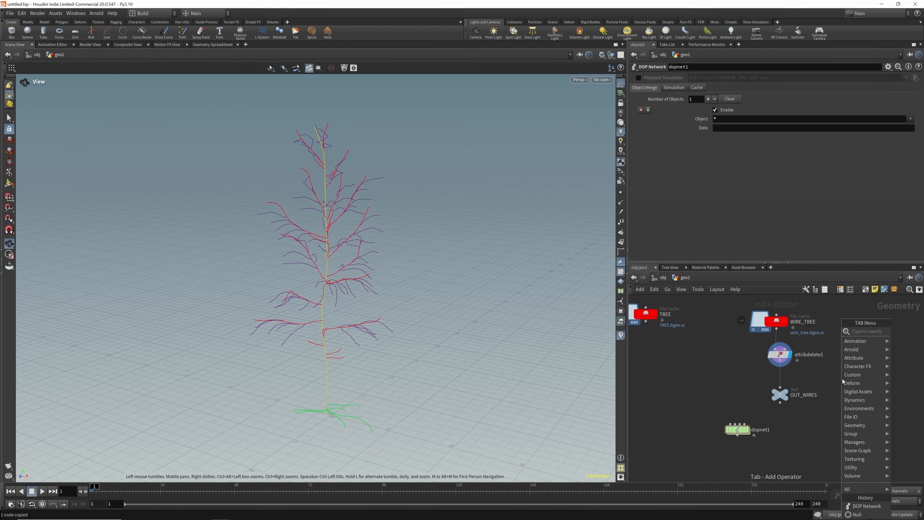
text(poly wire)
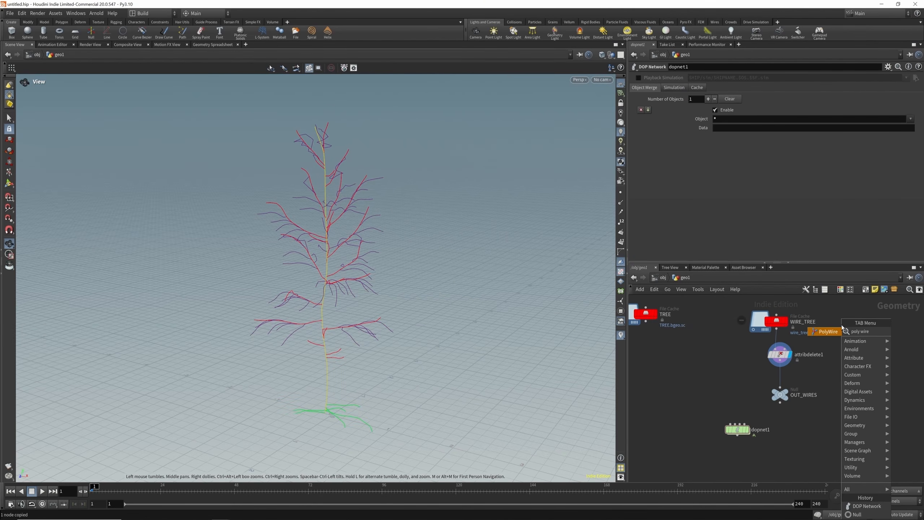
key(Return)
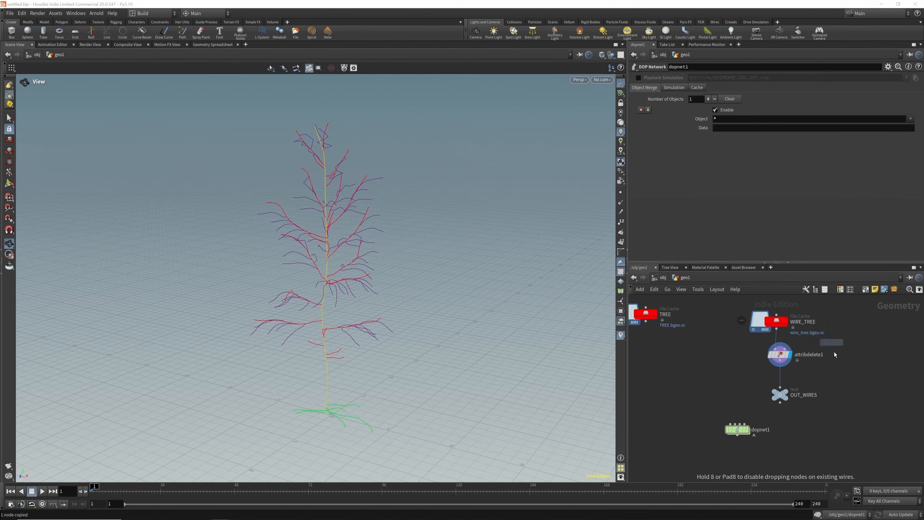
click(833, 381)
drag(821, 372, 780, 360)
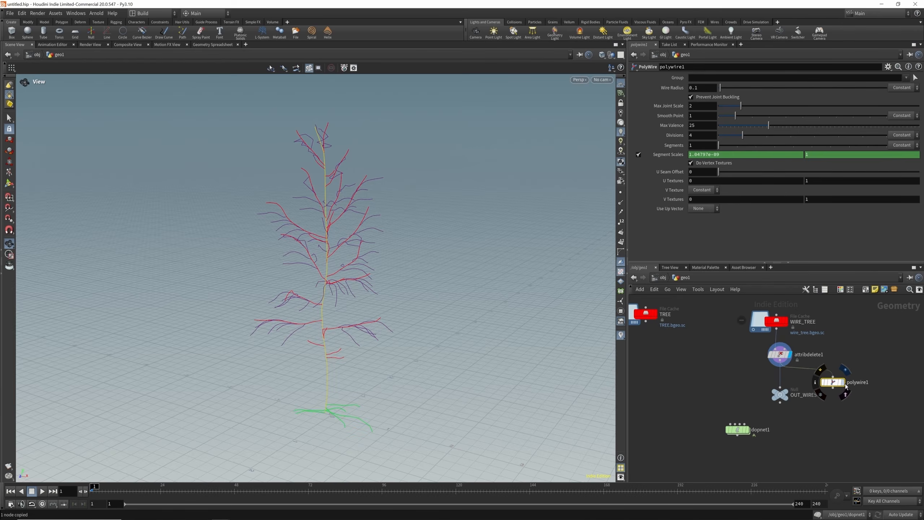
click(842, 382)
drag(705, 88, 649, 88)
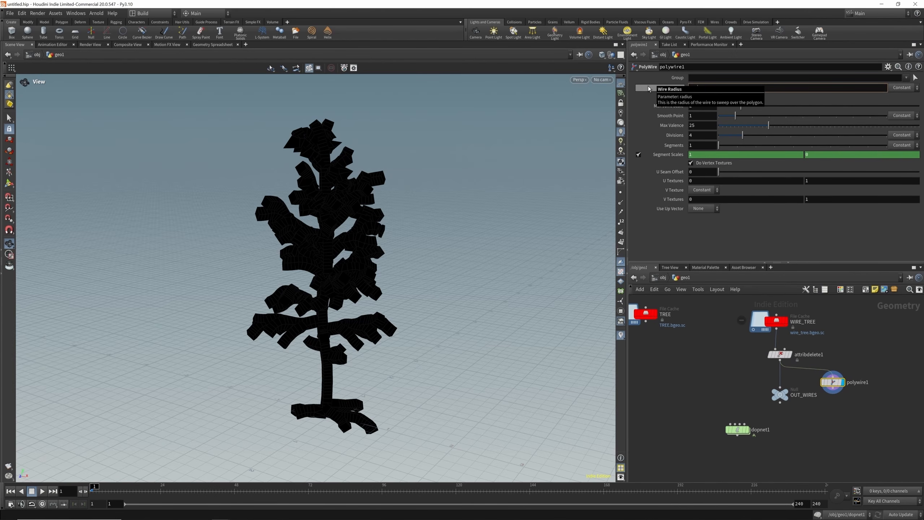
text(@width)
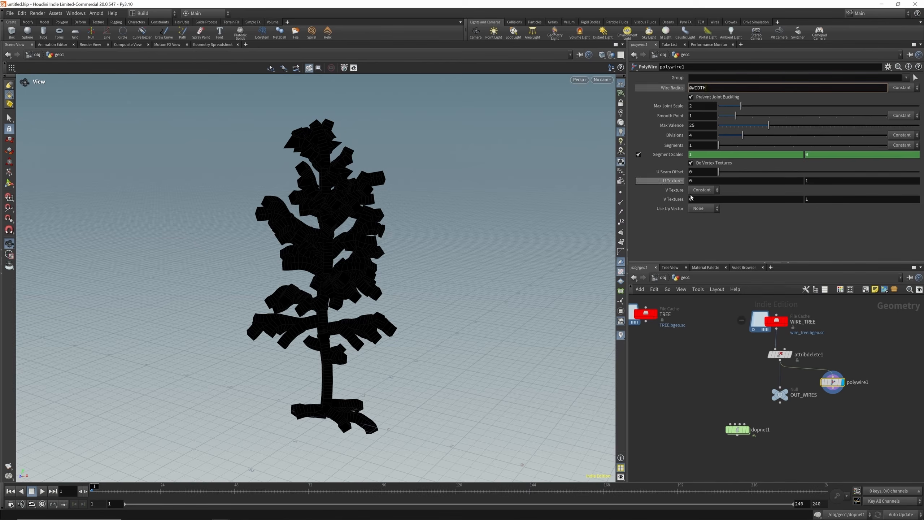
key(Return)
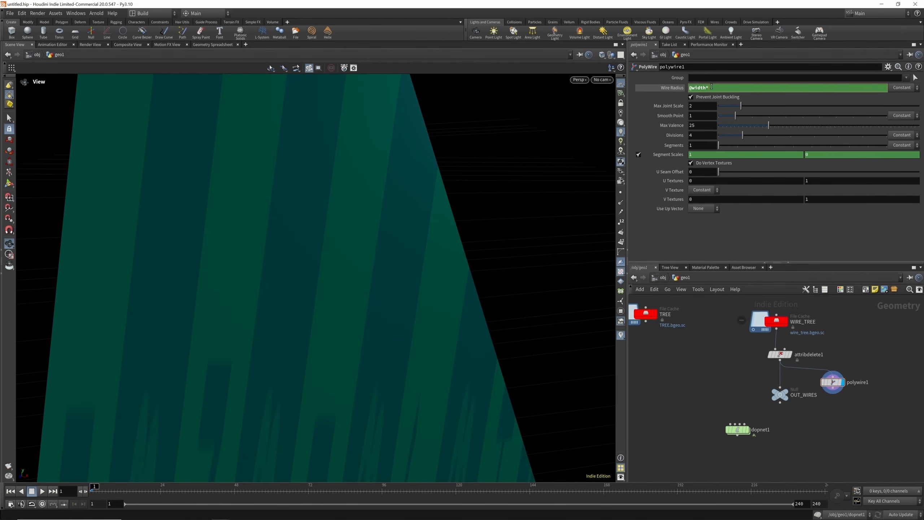
text(*0.001)
key(Return)
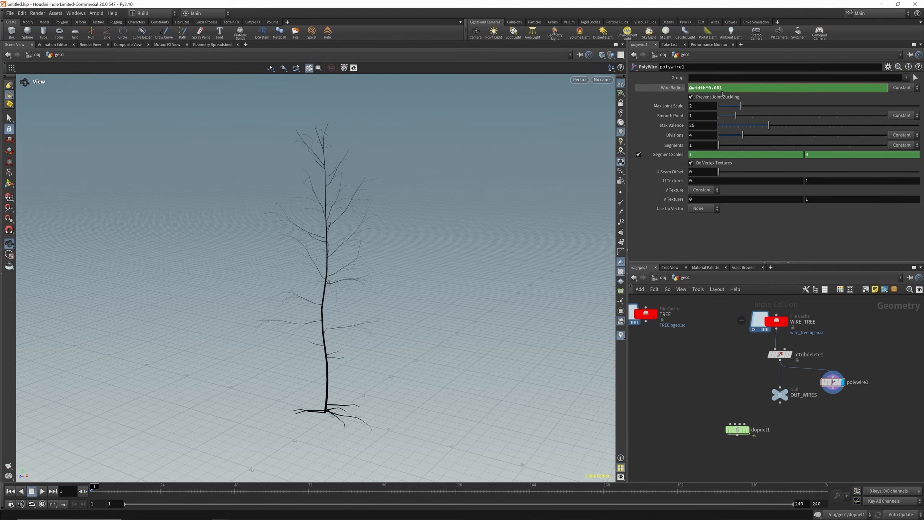
key(Return)
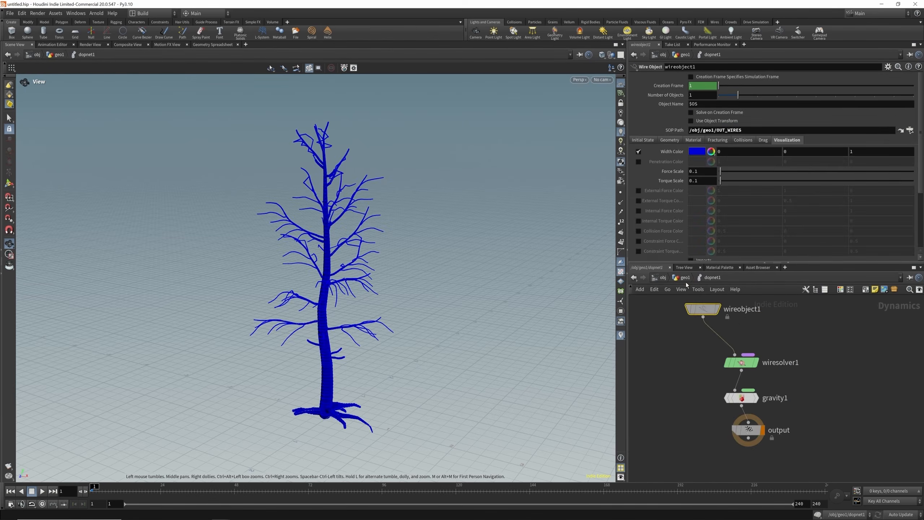
Compare the PolyWire tree with the DOP network's wires, play the simulation, and return to the first frame
click(686, 279)
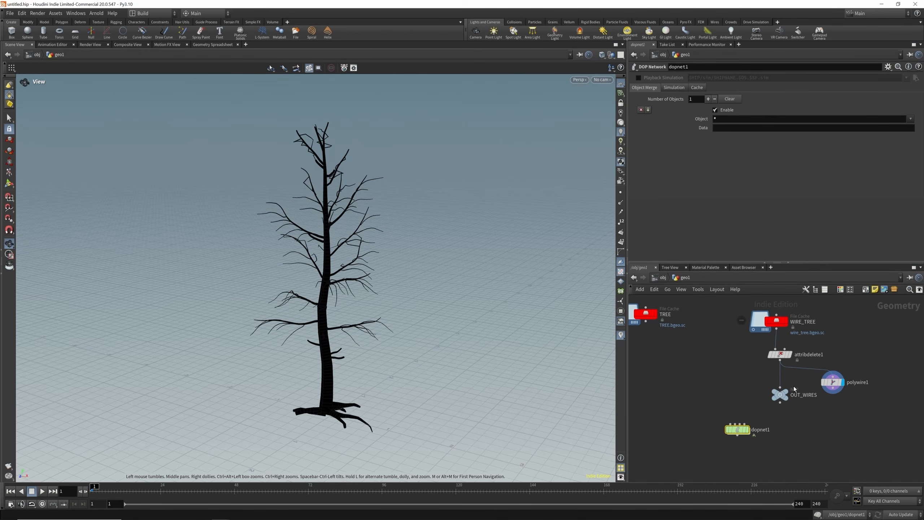
double_click(742, 426)
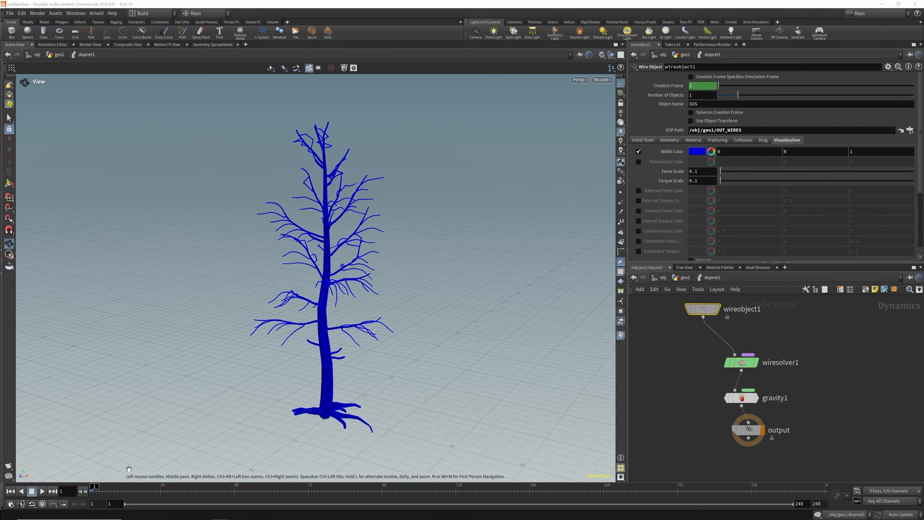
click(42, 491)
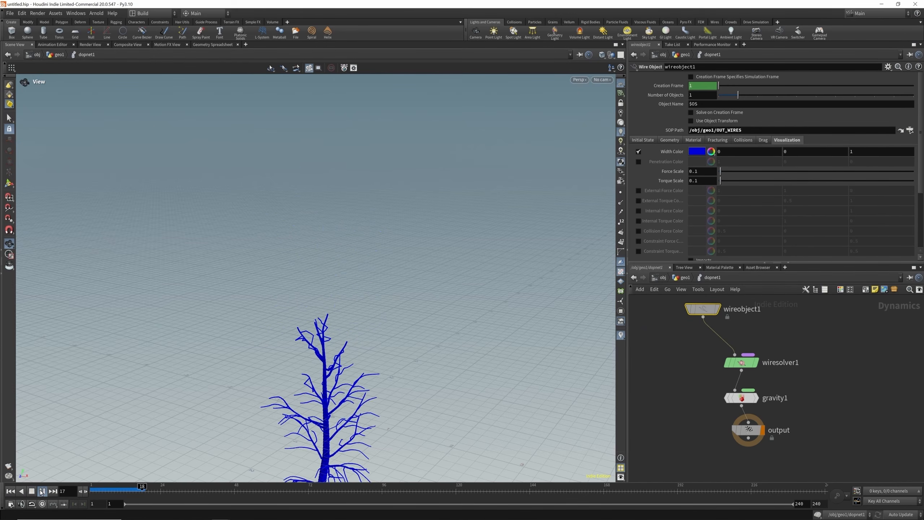
click(10, 491)
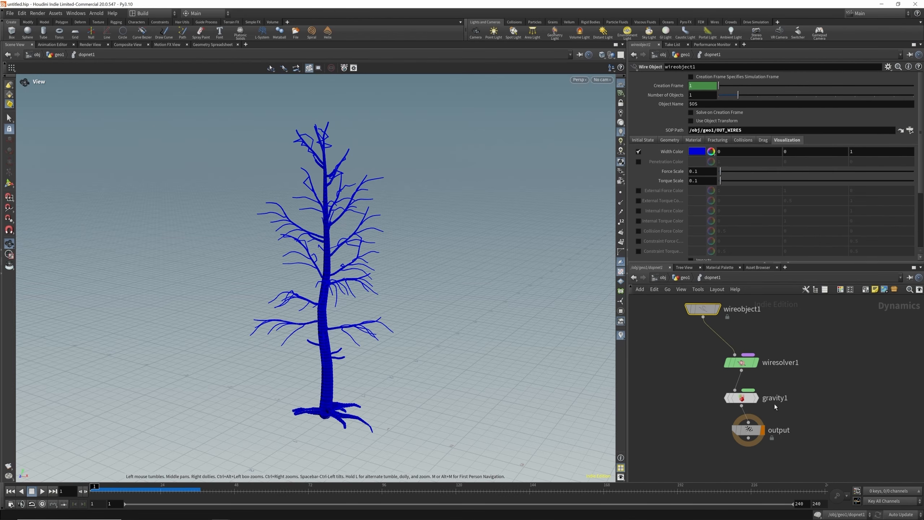
Make room above the output node and insert a Merge between gravity1 and the output
drag(749, 430, 745, 466)
click(711, 427)
key(Tab)
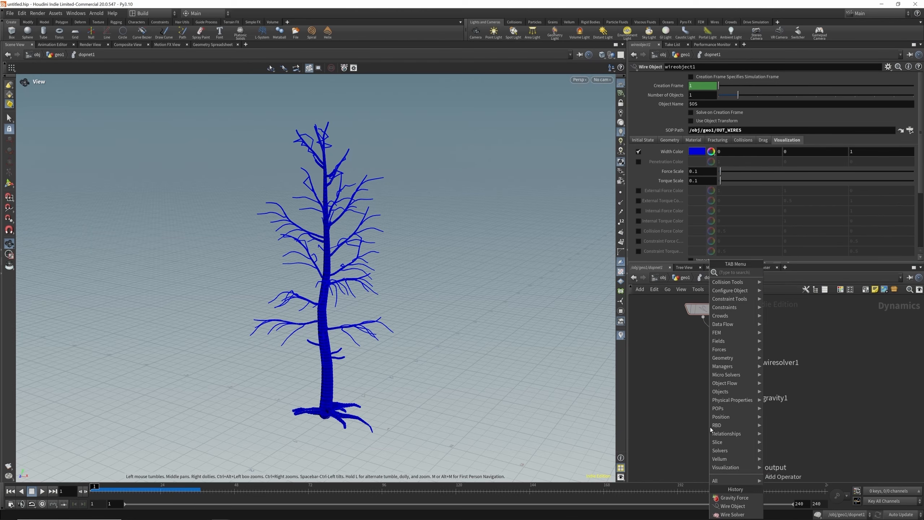
text(mer)
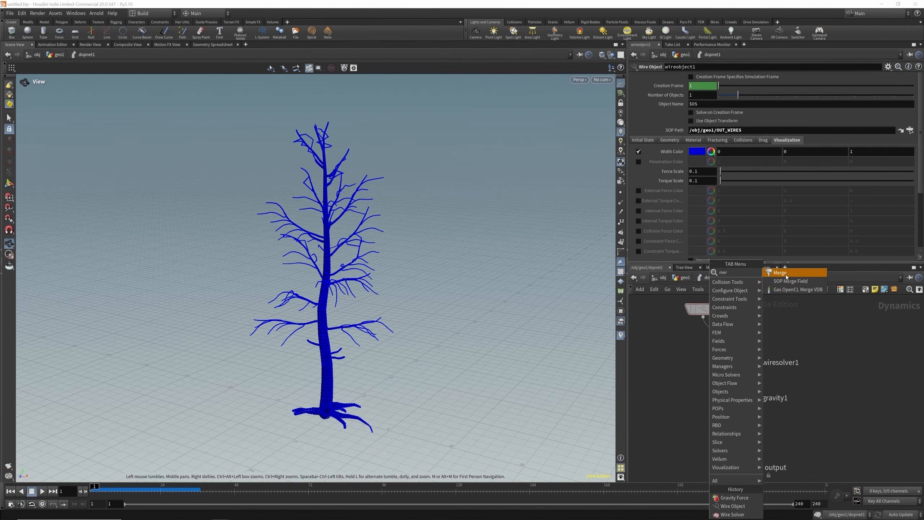
click(786, 274)
click(744, 437)
Add a Ground Plane to the DOP network and connect it to merge1
key(Tab)
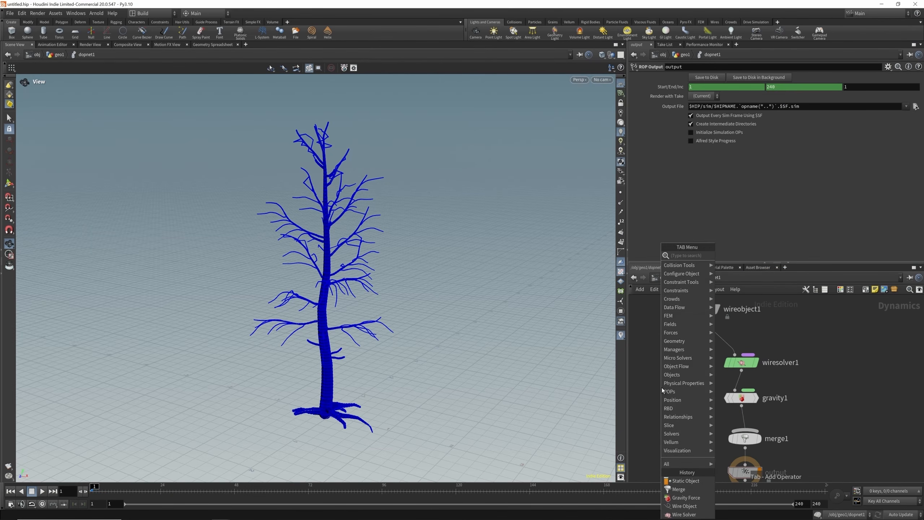
text(ground)
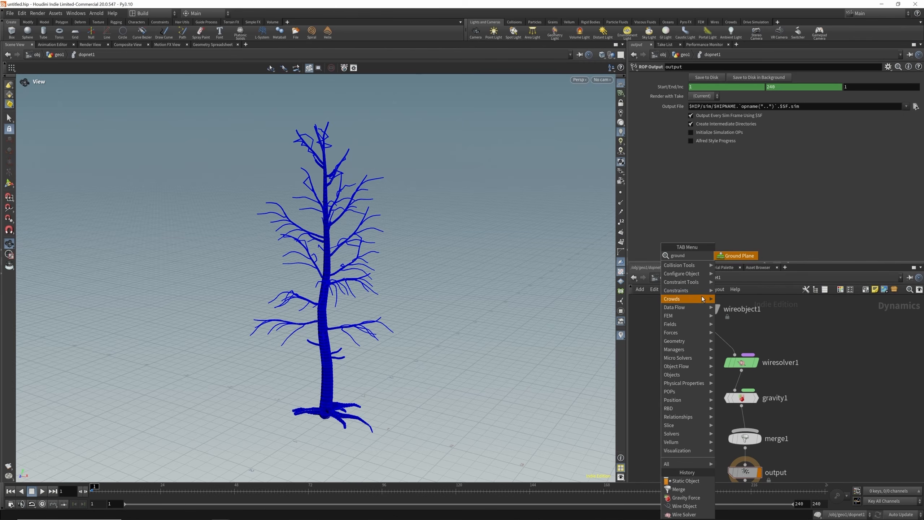
click(736, 256)
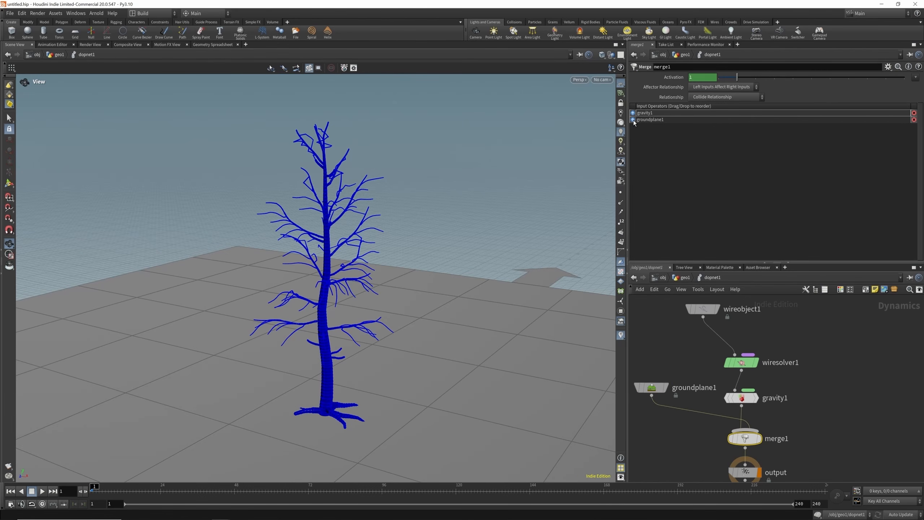
Move groundplane1 above gravity1 in merge1's input order and play the simulation to check the ground collision
drag(634, 121, 634, 112)
click(42, 492)
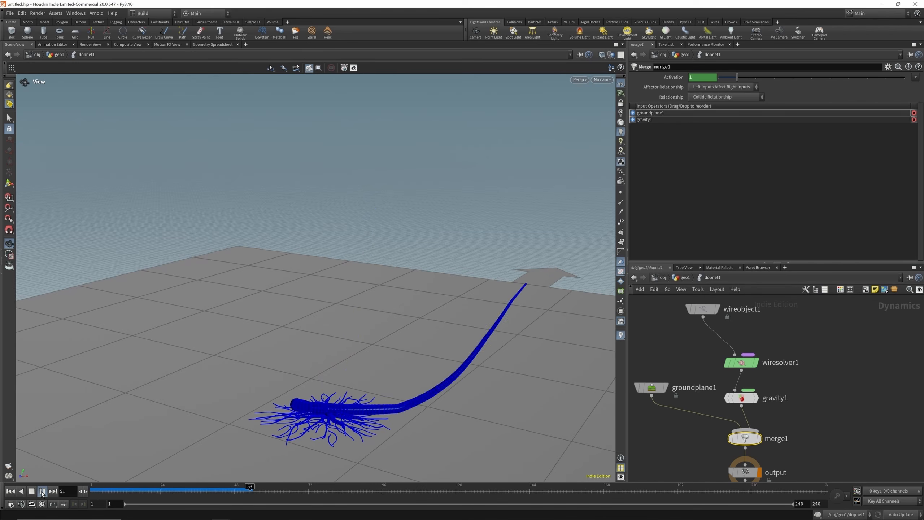
Turn on real-time playback and replay the simulation from the first frame
click(42, 492)
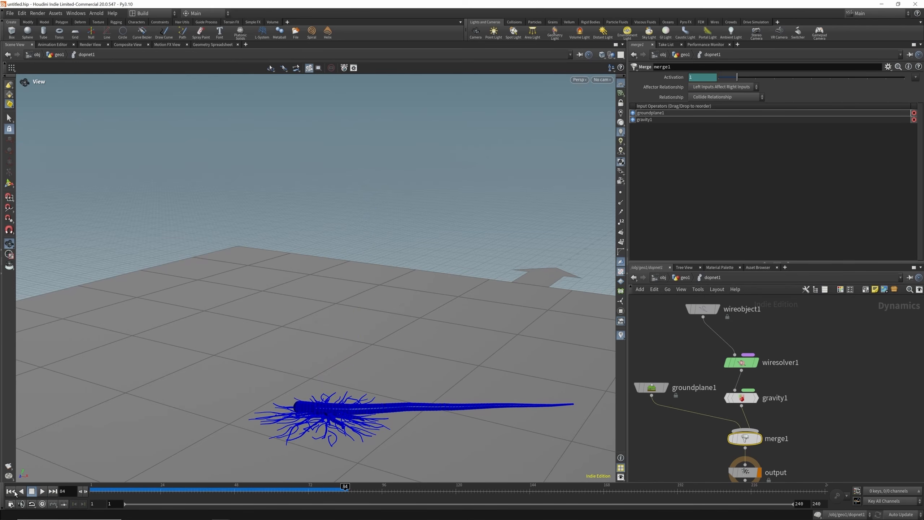
click(10, 491)
click(42, 491)
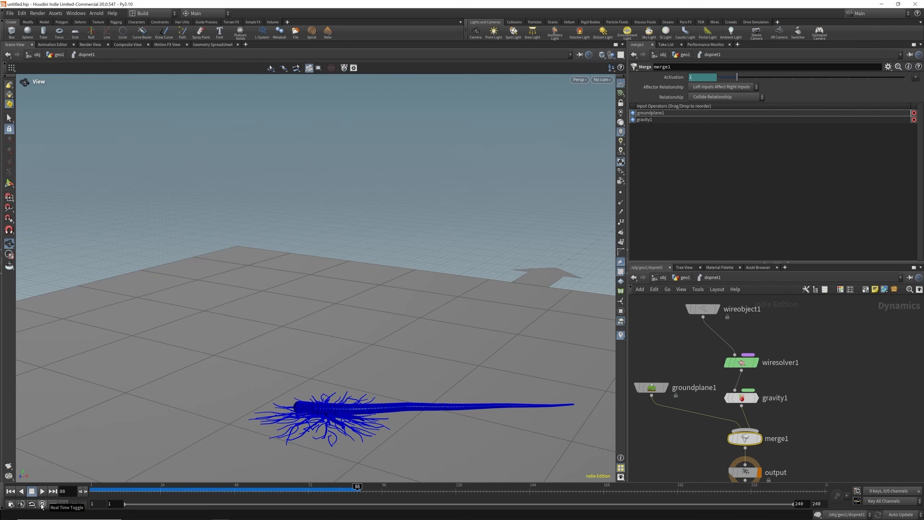
click(43, 505)
click(11, 493)
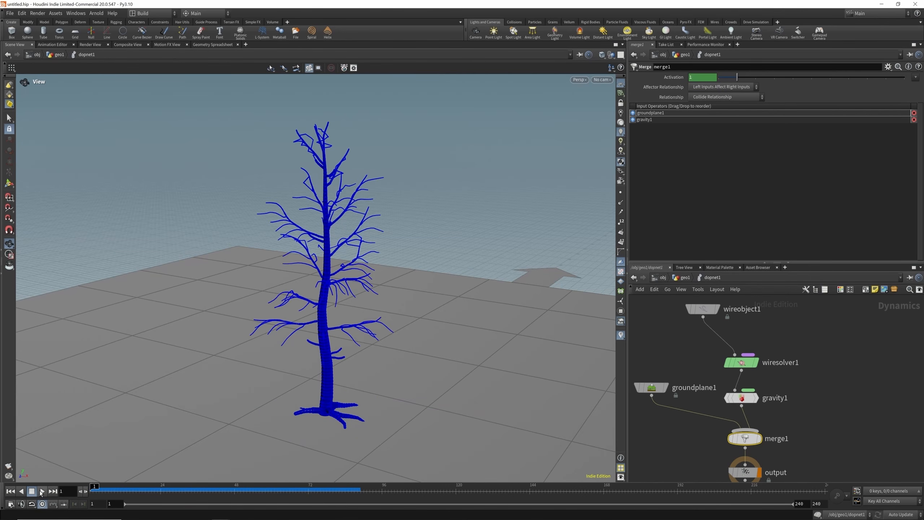
click(41, 492)
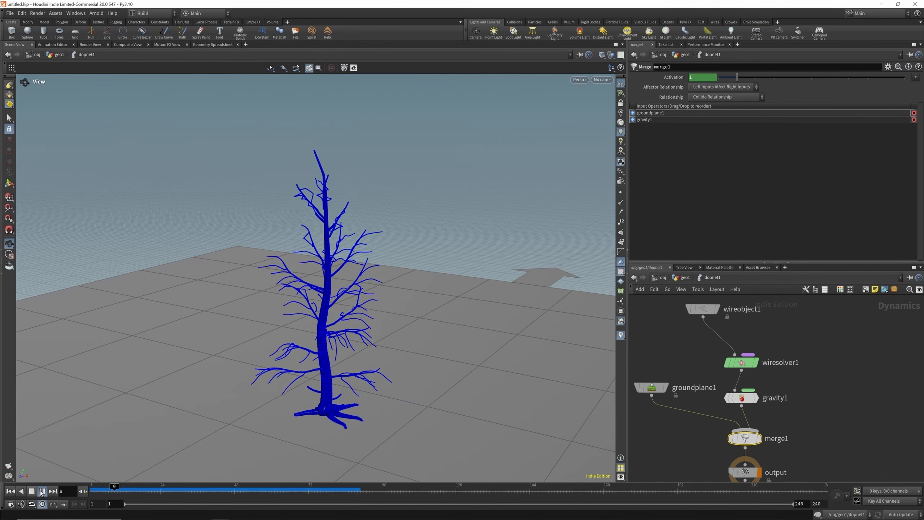
Return to the geo1 network and disconnect polywire1 from attribdelete1
click(690, 277)
scroll(709, 369, up, 3)
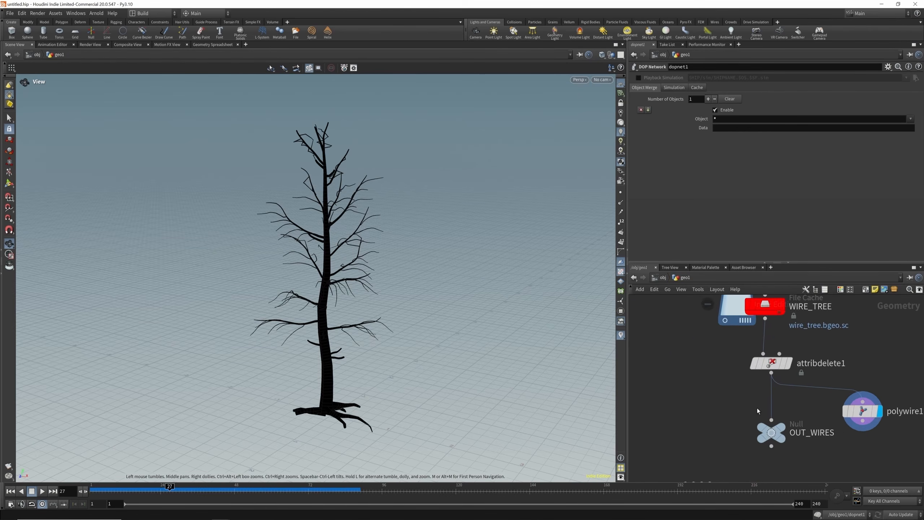
scroll(757, 408, down, 3)
drag(738, 324, 771, 349)
click(795, 395)
key(Delete)
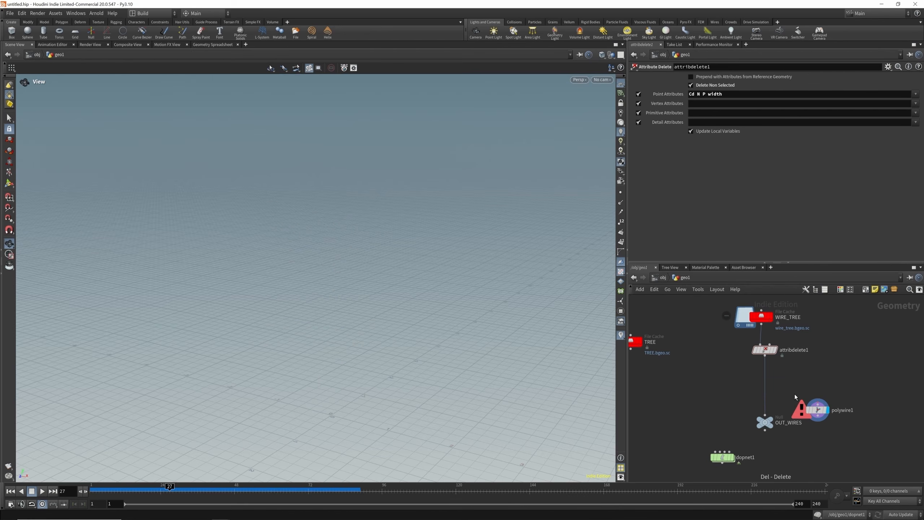
Insert a Fuse node between attribdelete1 and OUT_WIRES
key(Tab)
text(fuse)
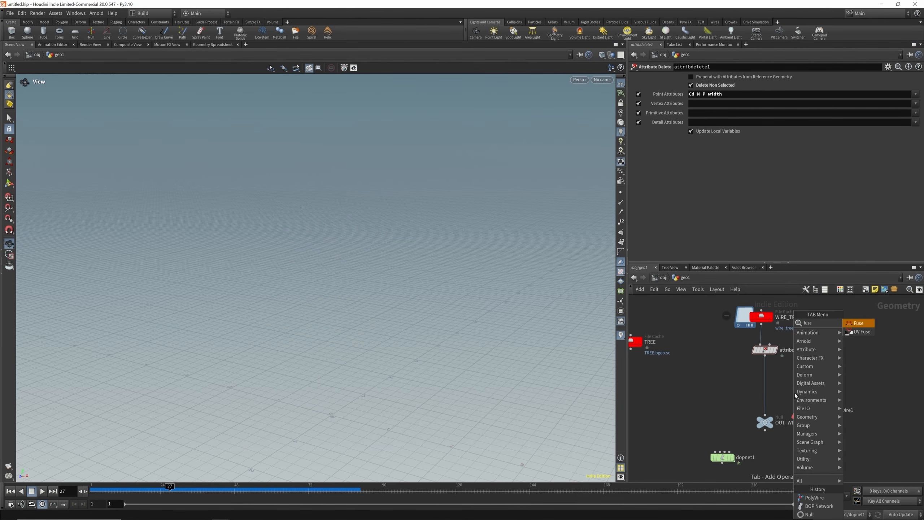
click(859, 323)
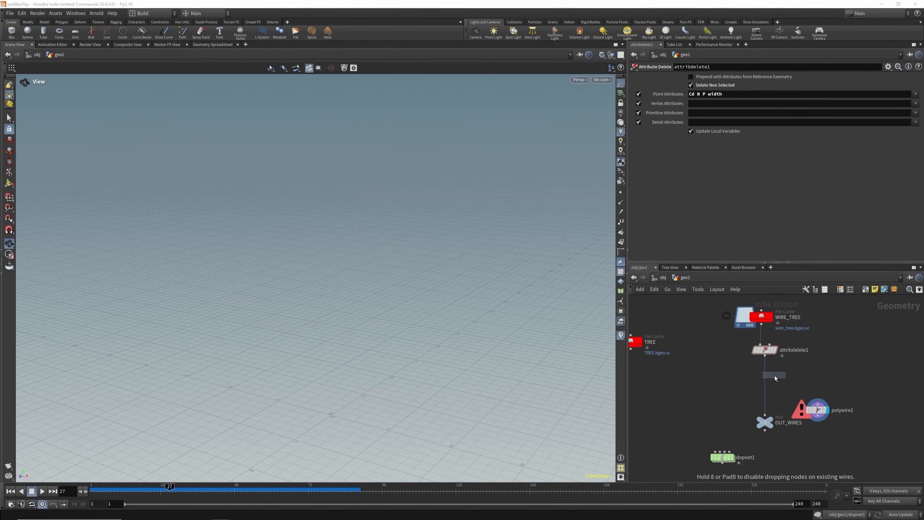
click(766, 379)
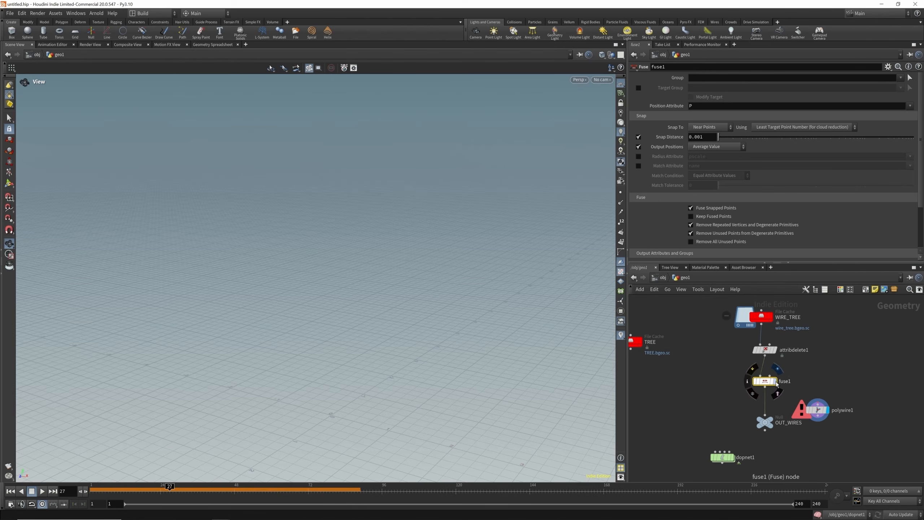
Display dopnet1 and pin the viewport inside it, then play the simulation from the first frame and rewind it
click(10, 491)
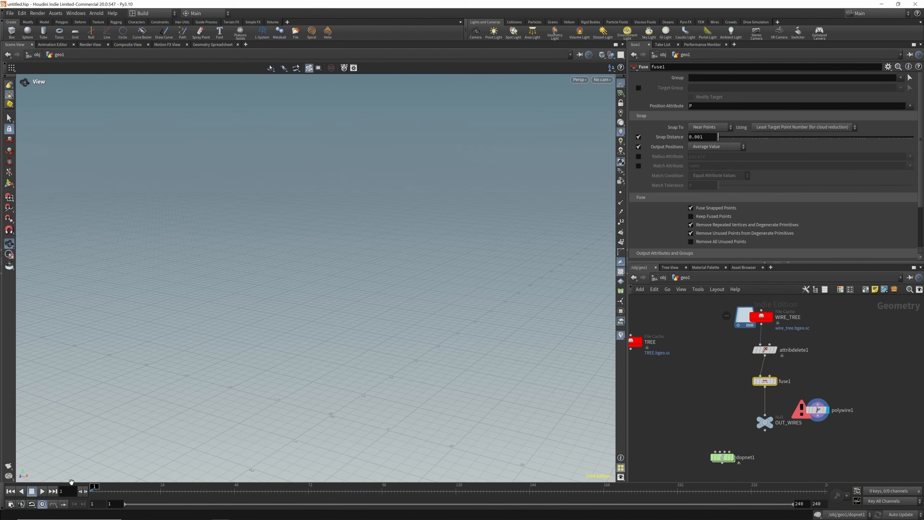
click(732, 460)
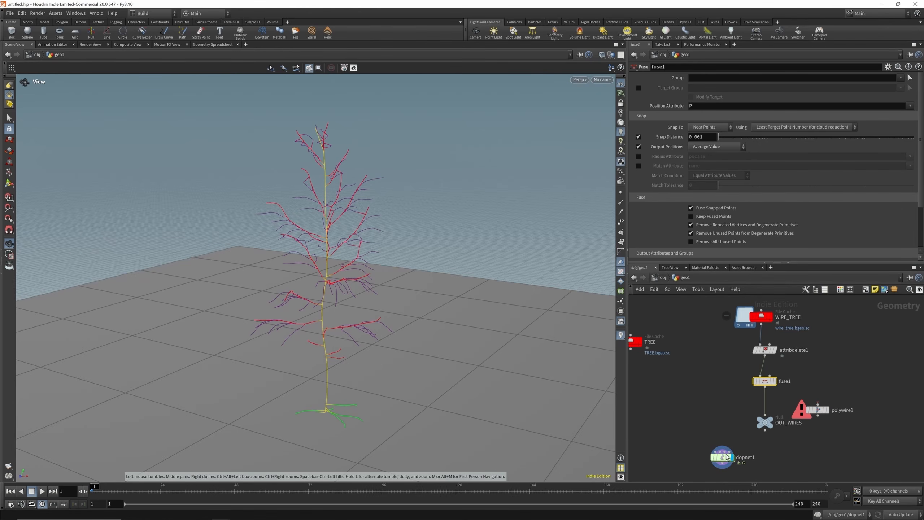
double_click(725, 457)
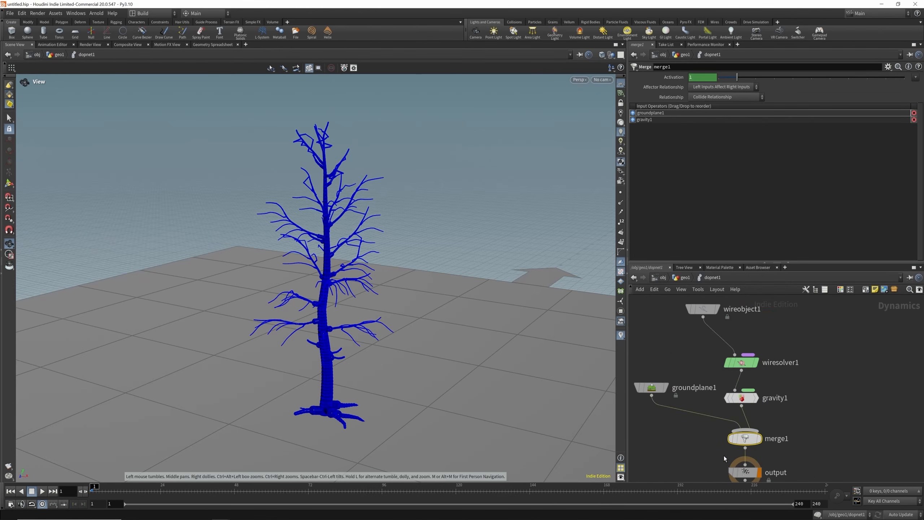
click(579, 55)
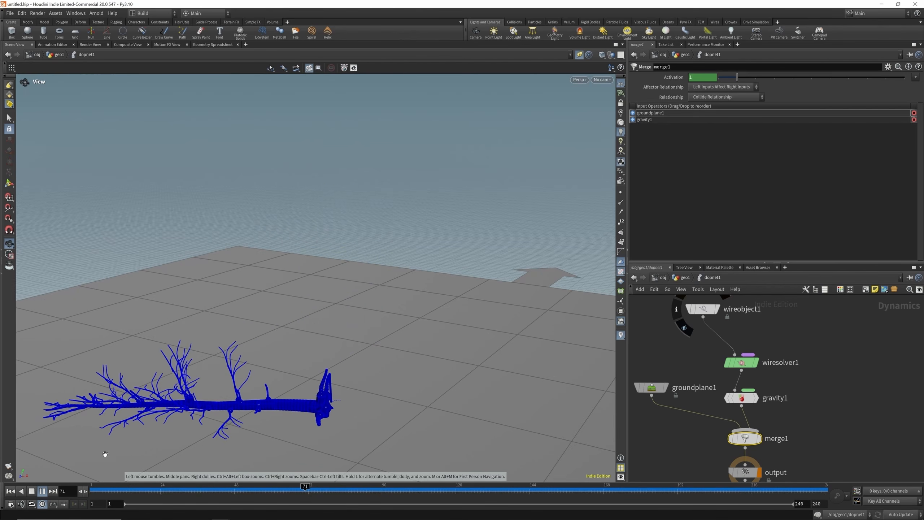
click(11, 492)
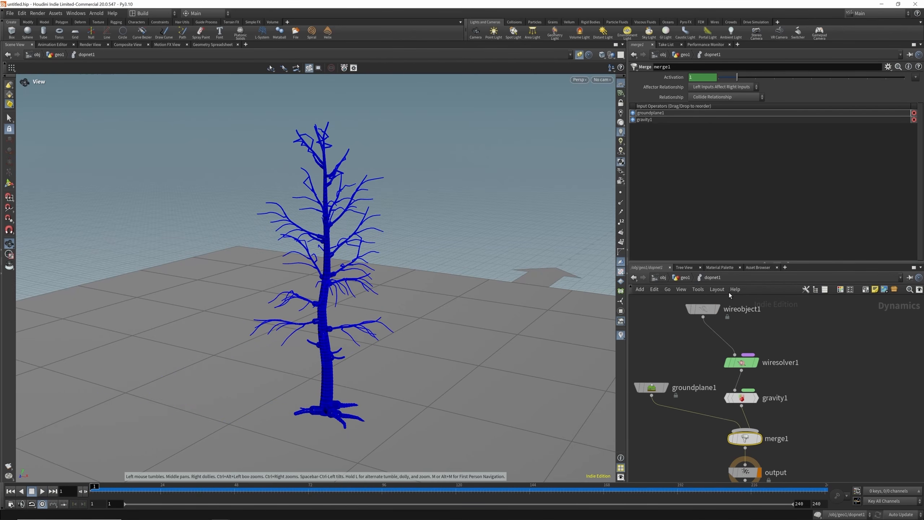
Reopen dopnet1 and bring up the physical material settings of wireobject1
click(685, 277)
double_click(726, 458)
click(705, 309)
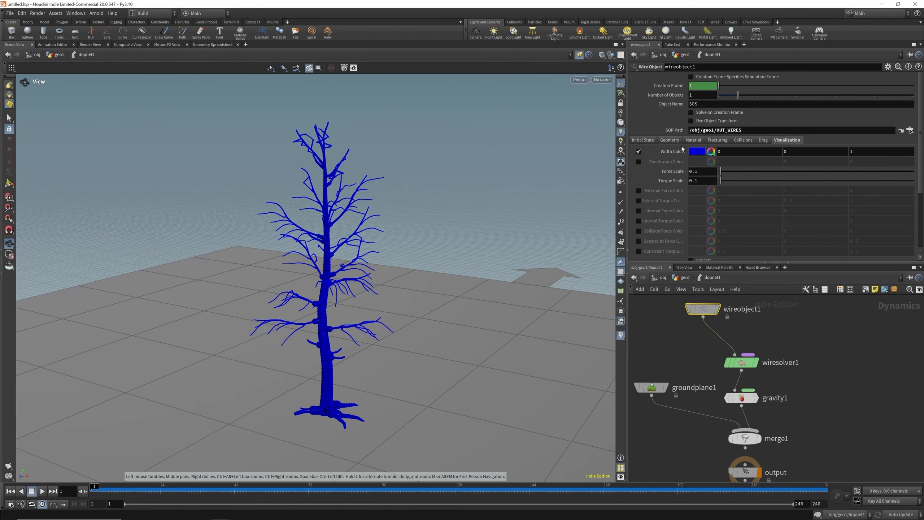
click(670, 140)
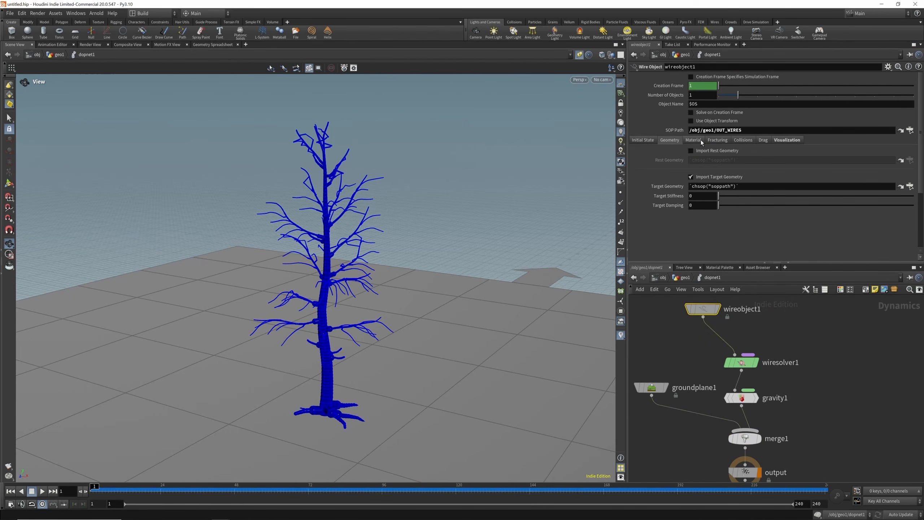
click(694, 140)
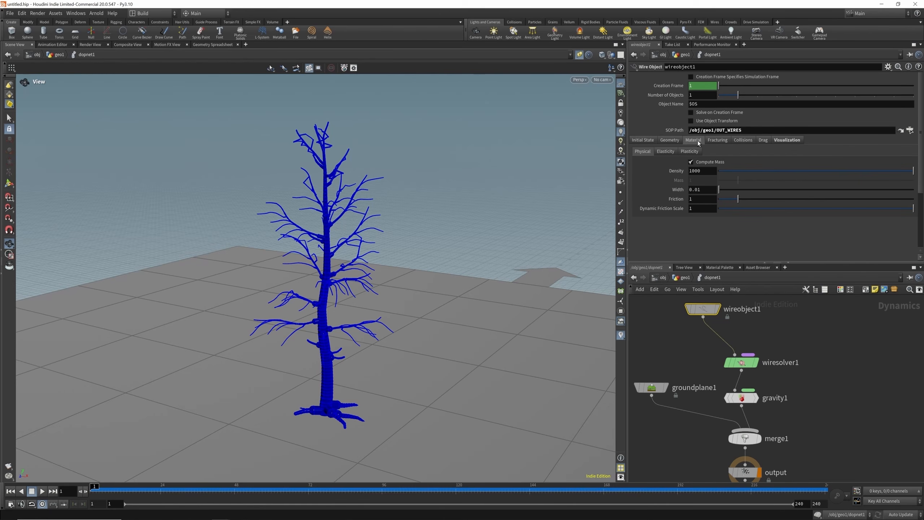
Try a different Width in wireobject1's physical material settings and undo the change
click(703, 189)
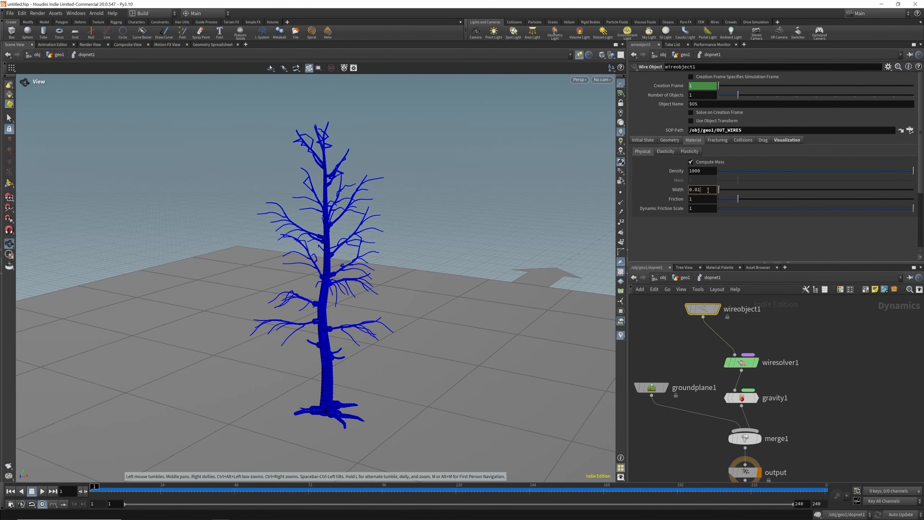
mouse_move(672, 194)
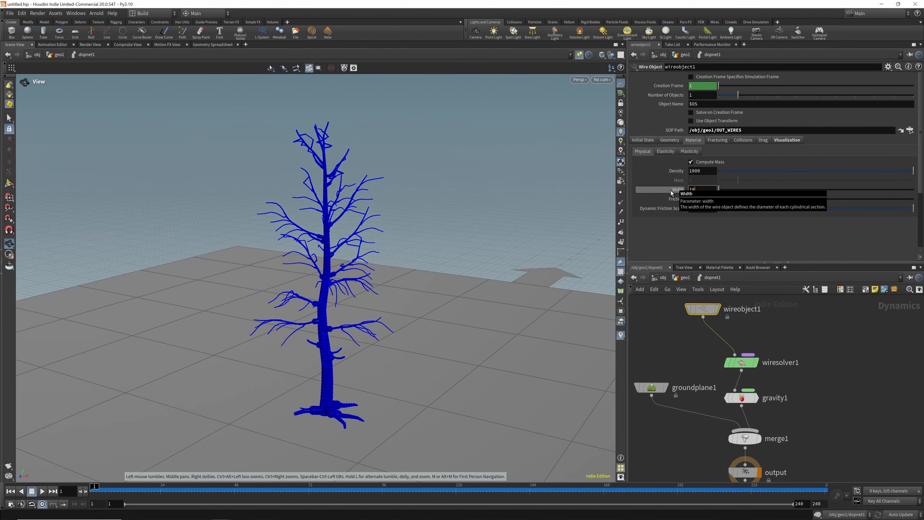
key(Return)
key(ctrl+z)
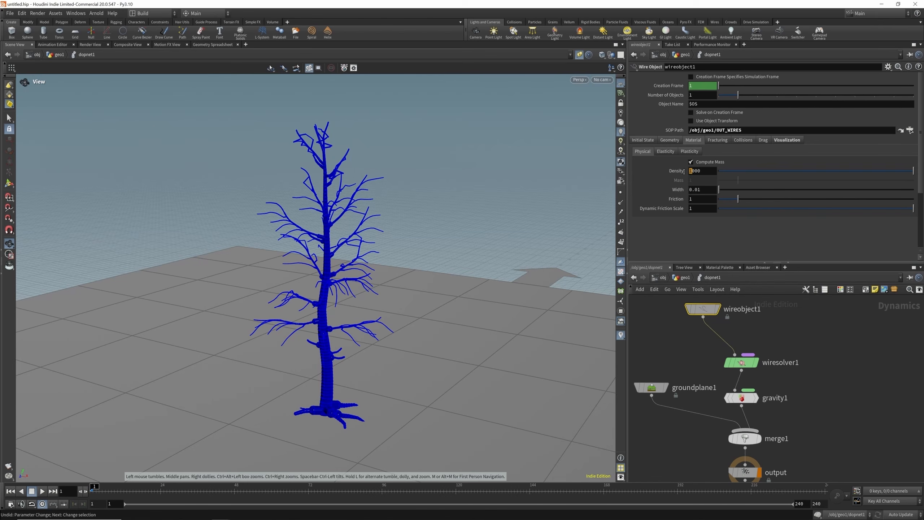
Set wireobject1's Linear Damping Constant to 10 and Angular Spring Constant to 100, and replay the simulation from the first frame
mouse_move(684, 173)
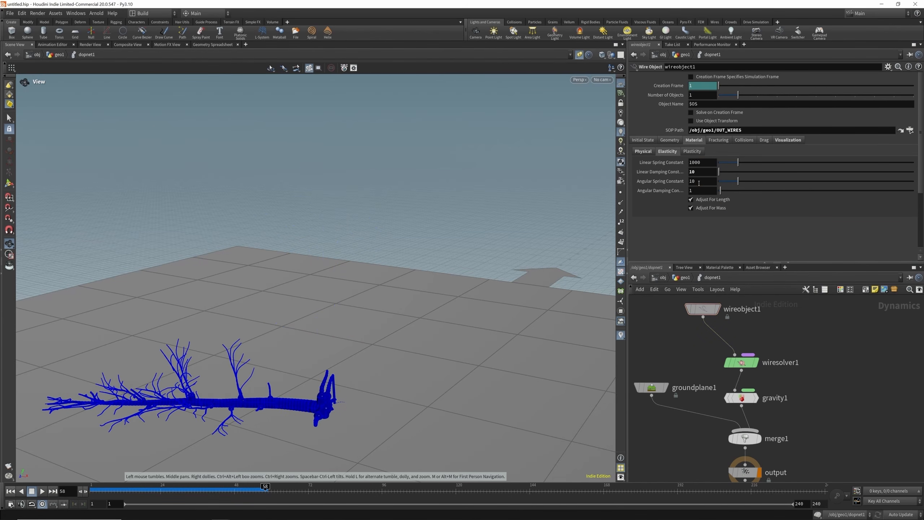
click(699, 183)
mouse_move(665, 182)
key(Return)
click(13, 492)
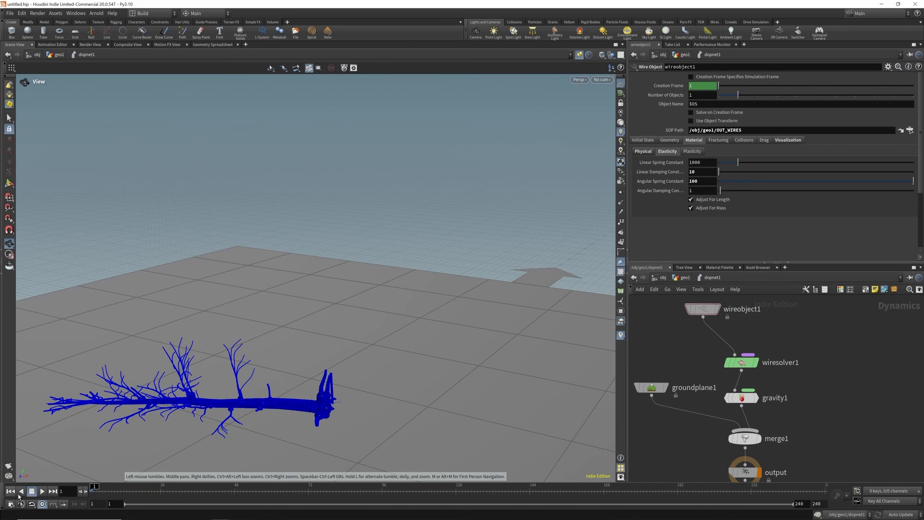
click(42, 491)
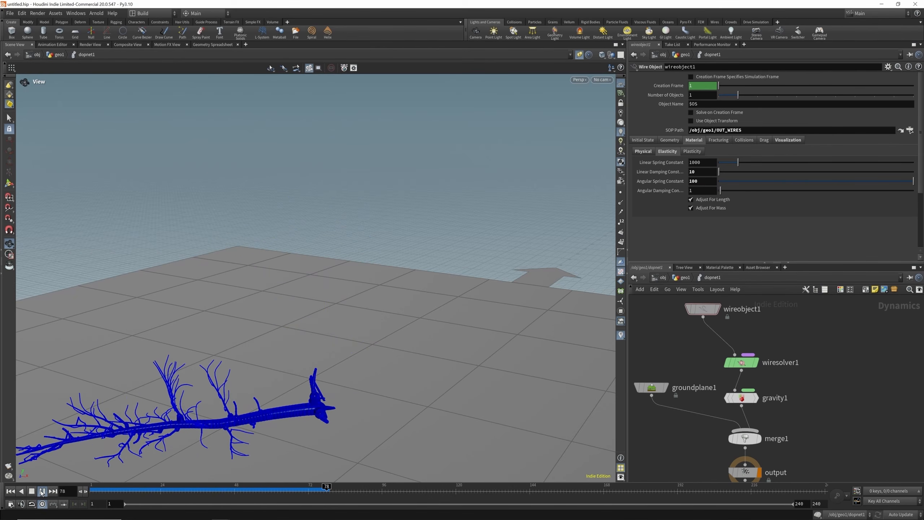
Set wireobject1's Angular Damping Constant to 10 and replay the simulation from the first frame
click(697, 190)
text(10)
key(Return)
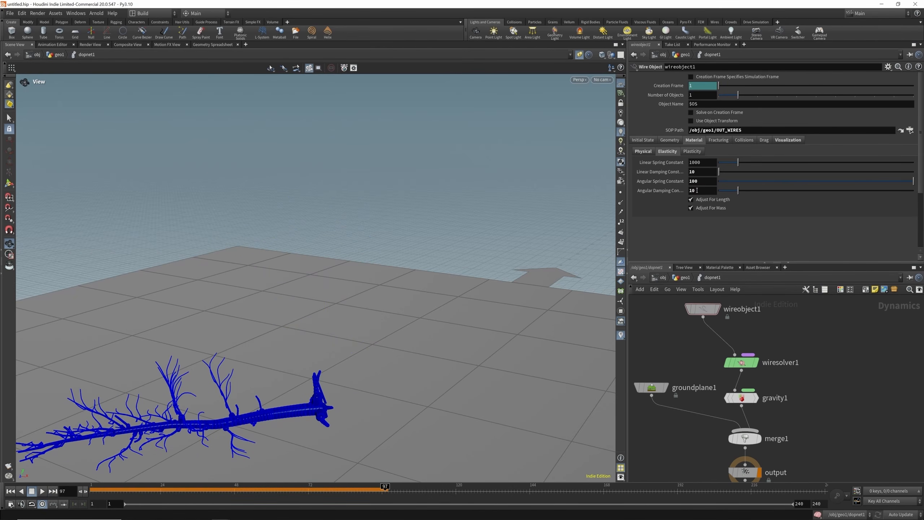
click(11, 491)
click(42, 491)
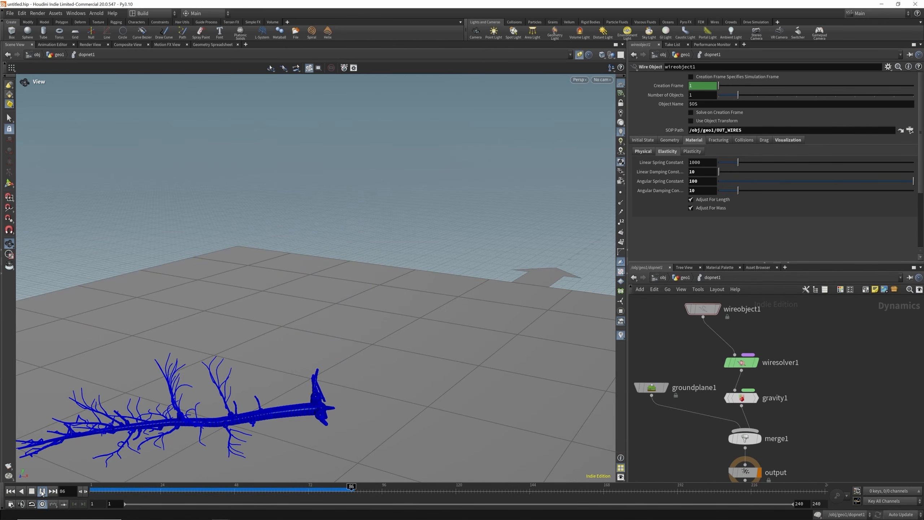
click(42, 493)
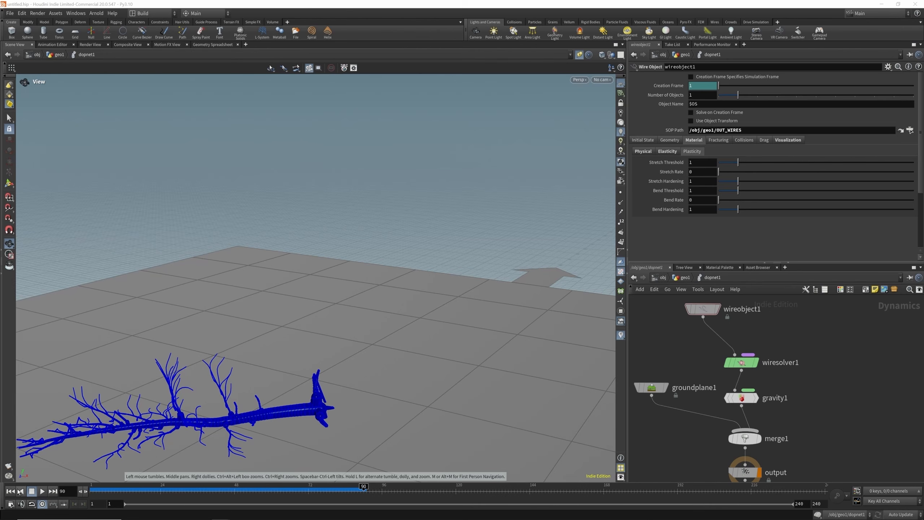
click(10, 491)
click(42, 492)
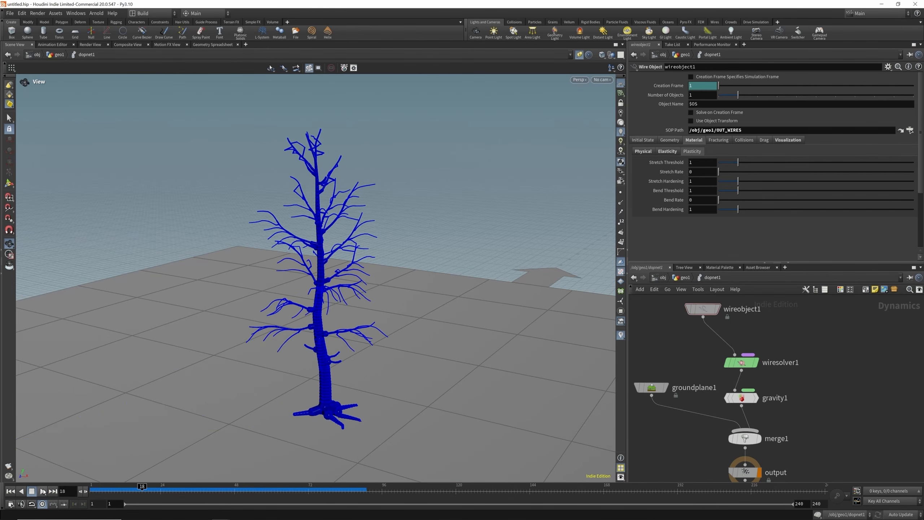
Return to geo1, unpin the viewport, and insert a Group node between fuse1 and OUT_WIRES
click(683, 277)
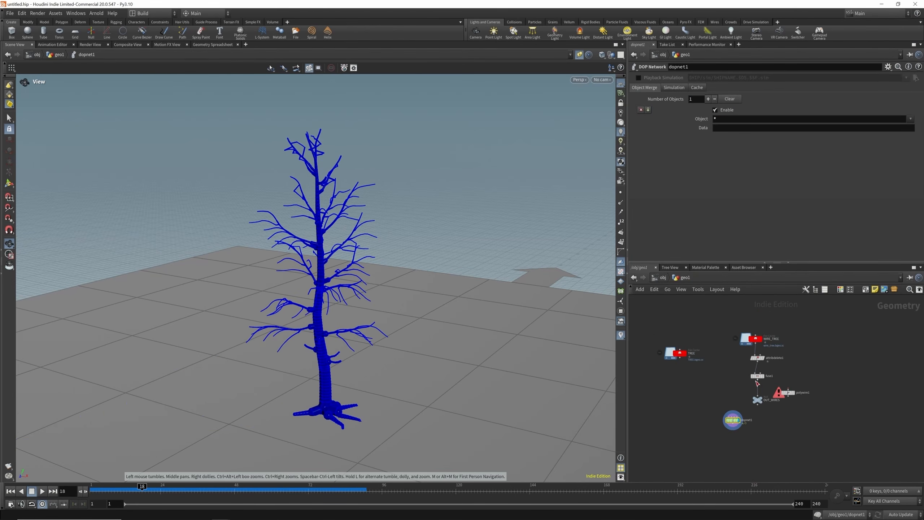
scroll(758, 383, up, 4)
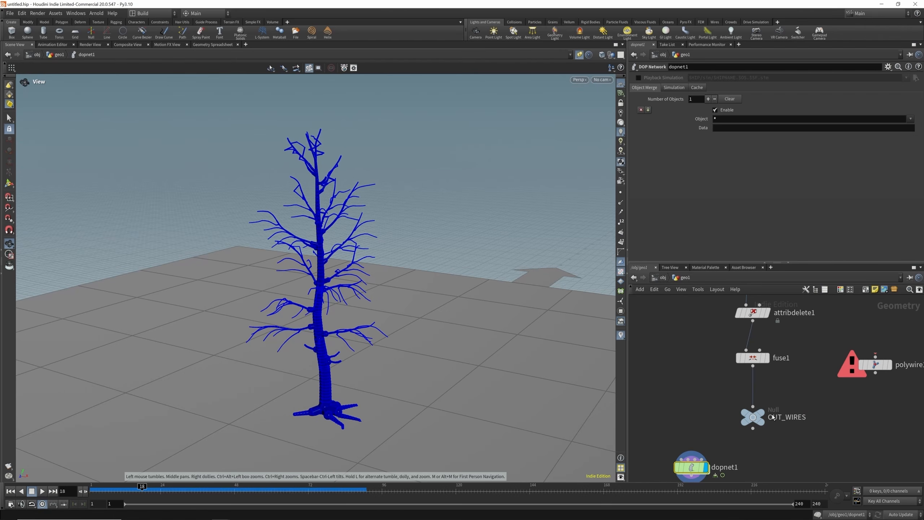
drag(774, 417, 773, 431)
click(585, 58)
key(Tab)
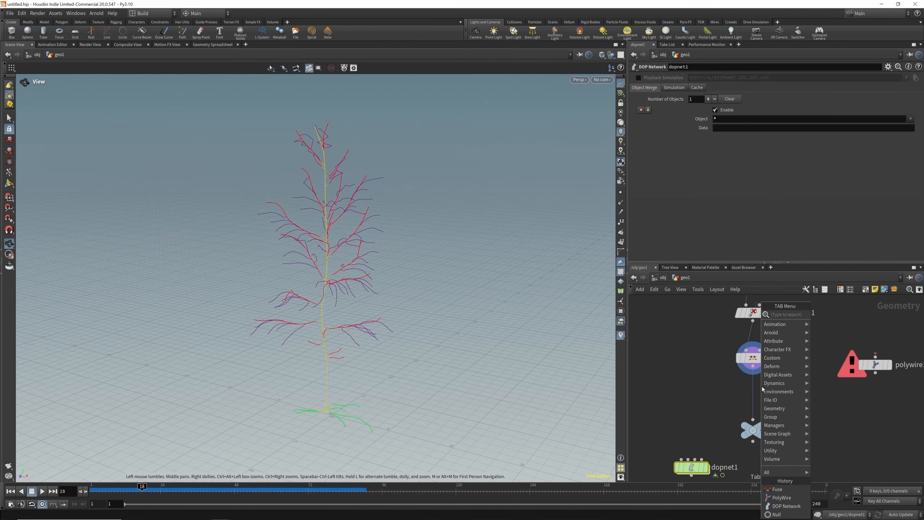
text(grou)
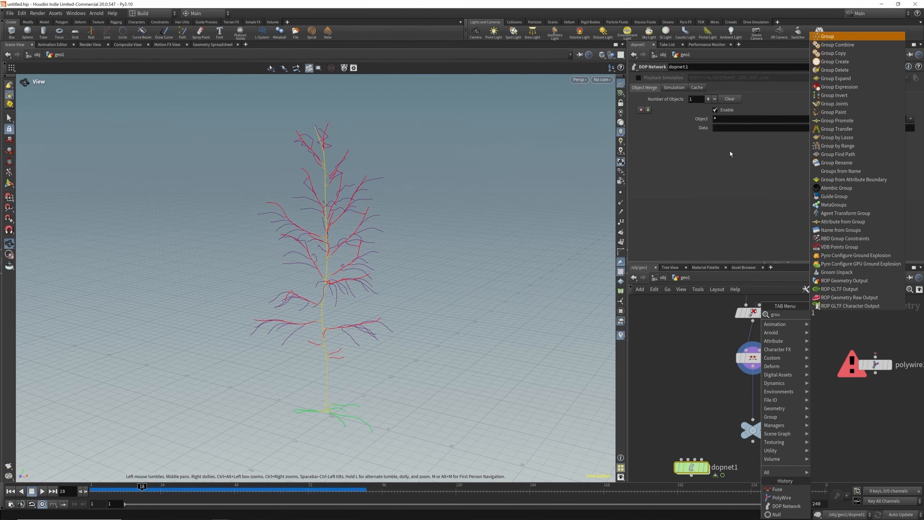
click(831, 37)
click(752, 394)
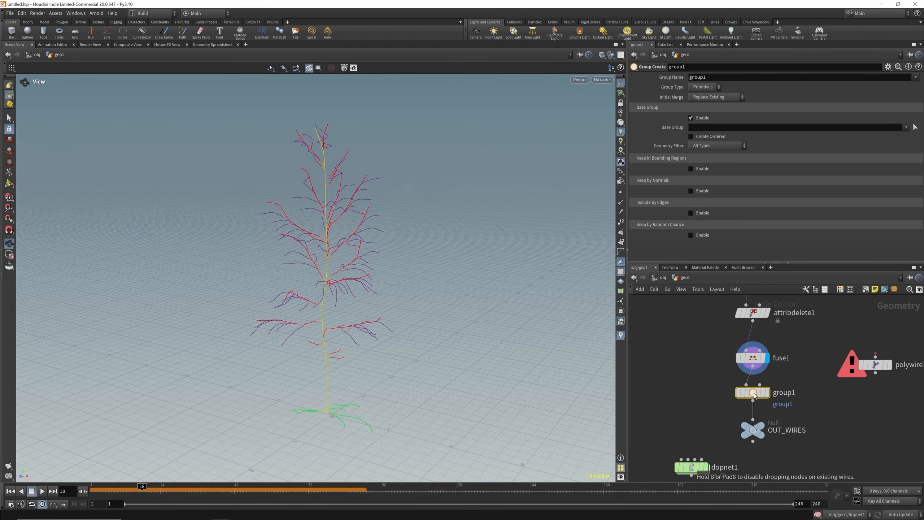
Set group1's Group Type to Points and enable Keep in Bounding Regions
click(702, 88)
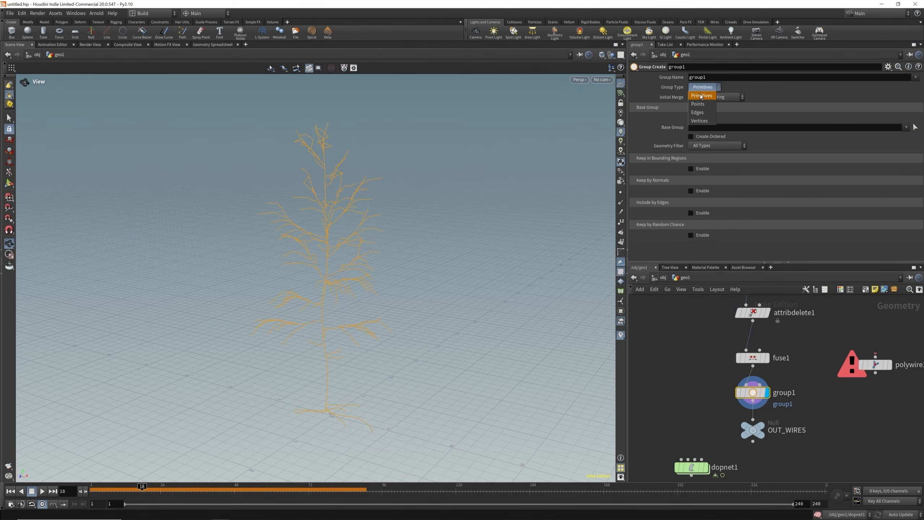
click(700, 101)
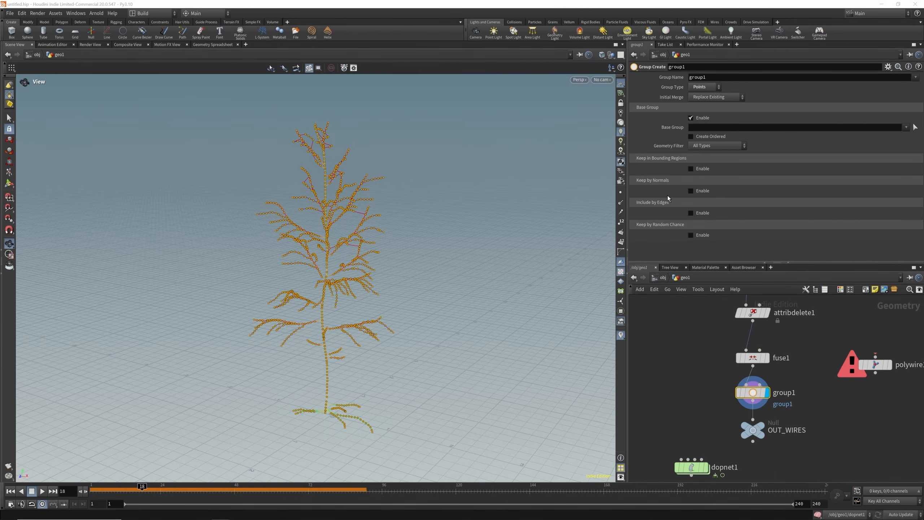
click(691, 168)
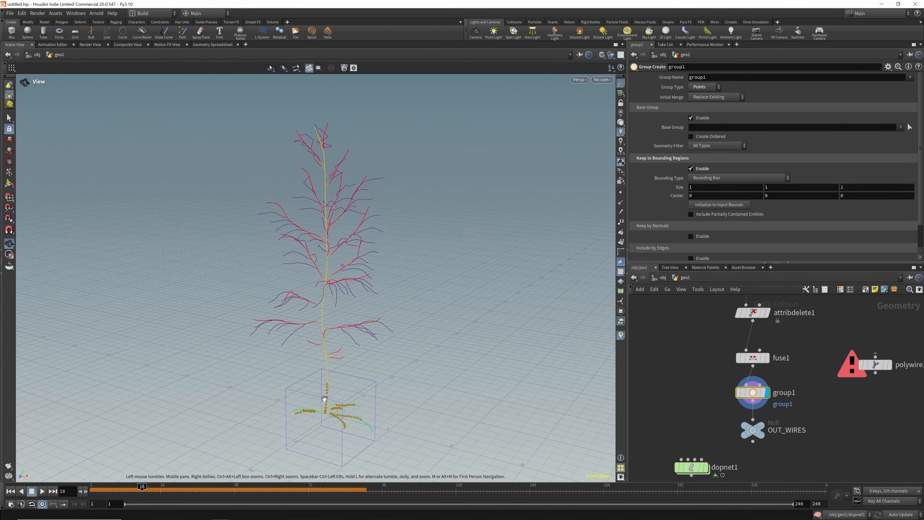
Set the X and Z size of group1's bounding box to 1.7 and 2.3 to enclose the tree's base points
drag(324, 399, 367, 390)
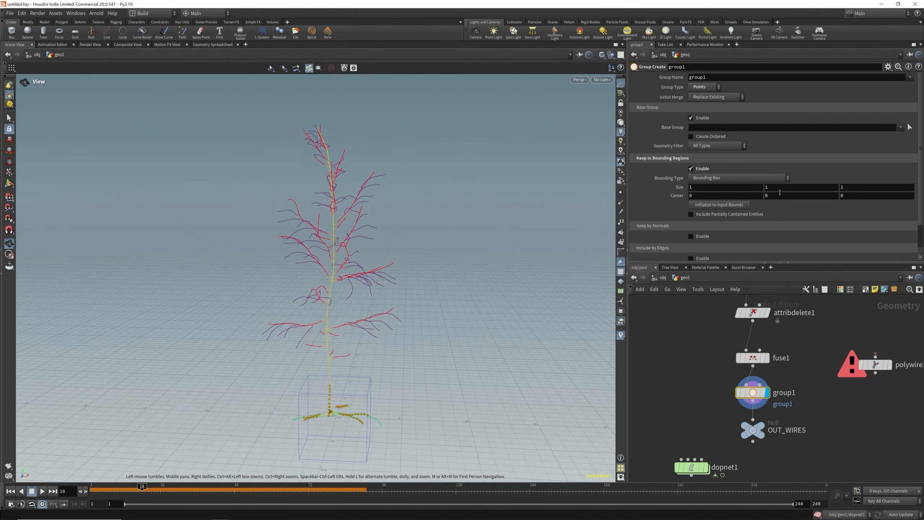
middle_drag(780, 192, 778, 193)
middle_drag(707, 190, 770, 195)
middle_drag(848, 191, 892, 188)
drag(332, 396, 441, 403)
scroll(718, 326, down, 2)
scroll(742, 407, up, 3)
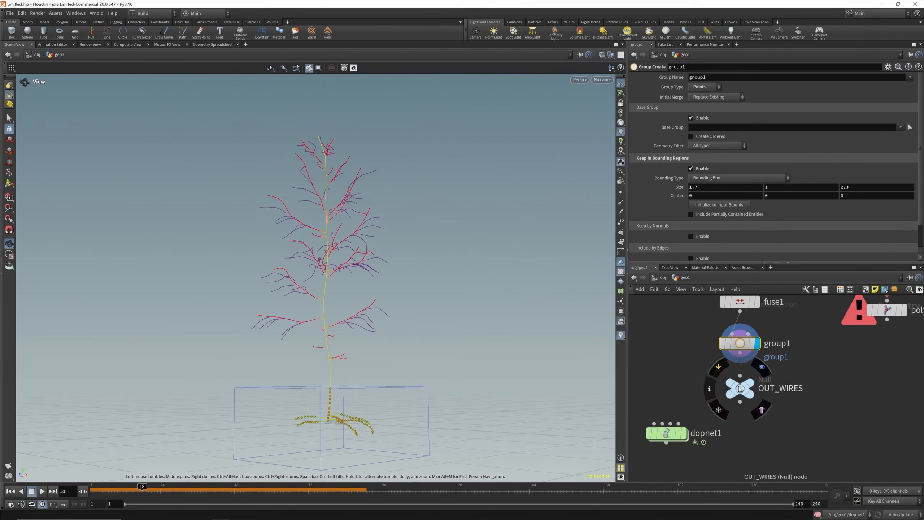
Move OUT_WIRES down and insert an Attribute Wrangle between group1 and OUT_WIRES
drag(740, 391, 741, 423)
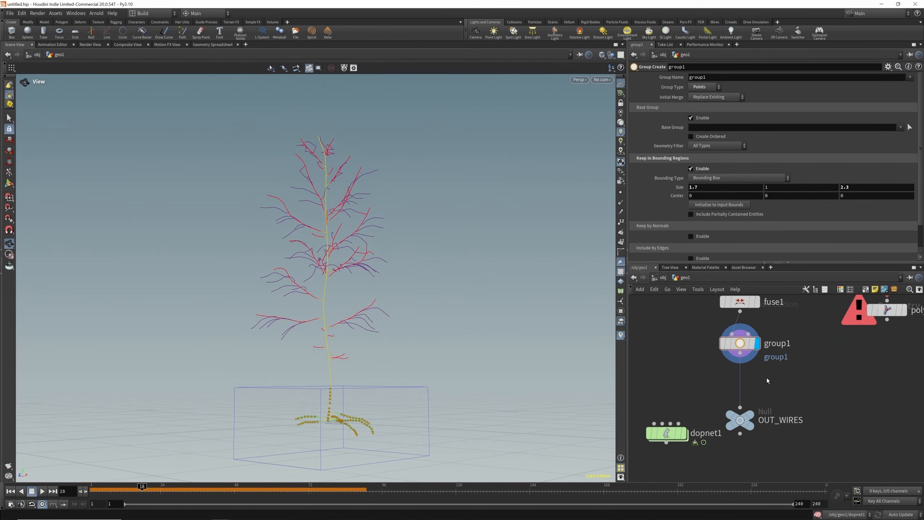
key(Tab)
mouse_move(767, 380)
text(wra)
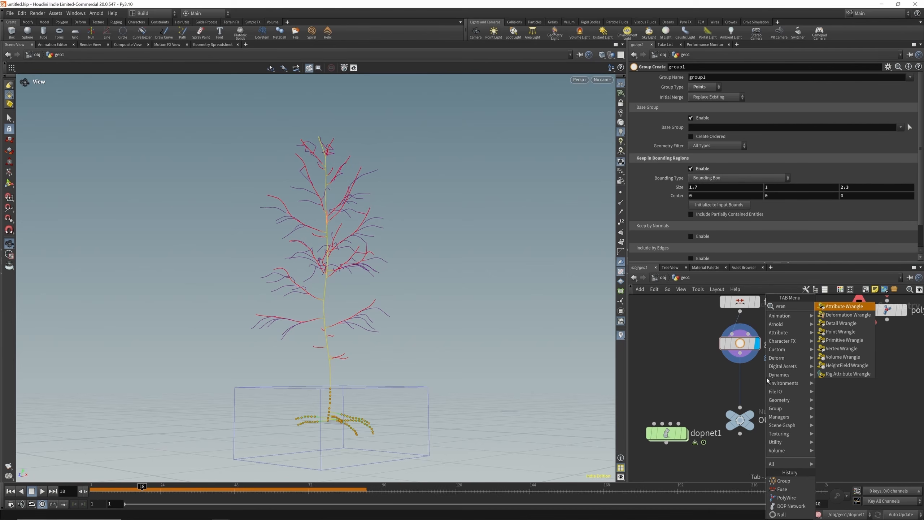
text(n)
click(844, 306)
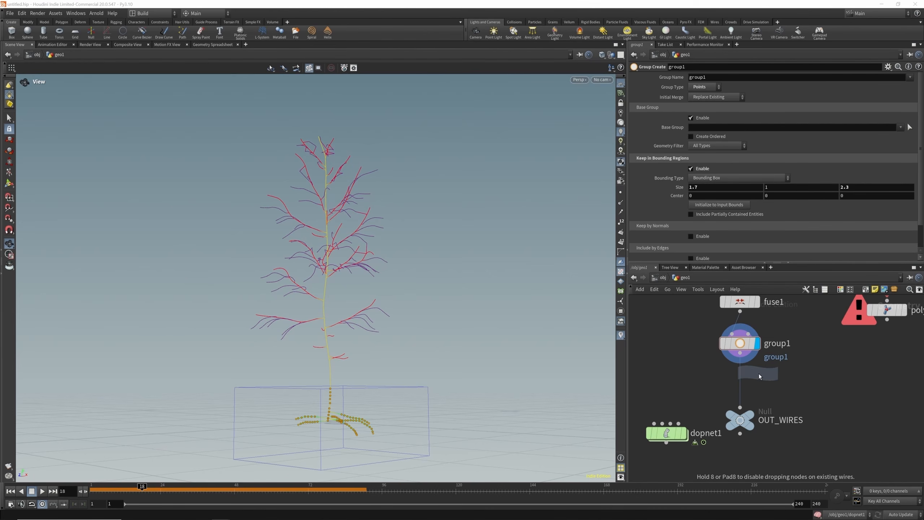
click(739, 379)
Restrict attribwrangle1 to group1 and enter the VEX expression i@pintoanimation=1;
click(906, 89)
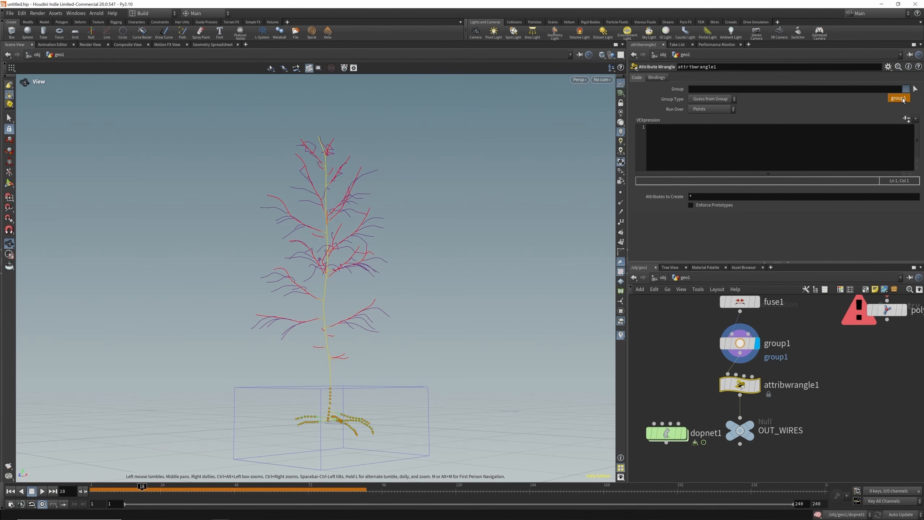
click(902, 99)
click(670, 135)
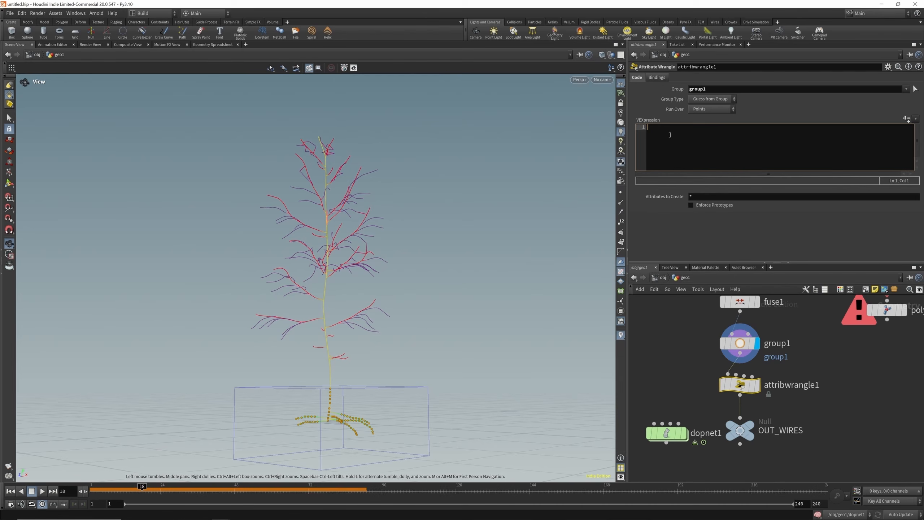
text(i@pintoanimation=1;)
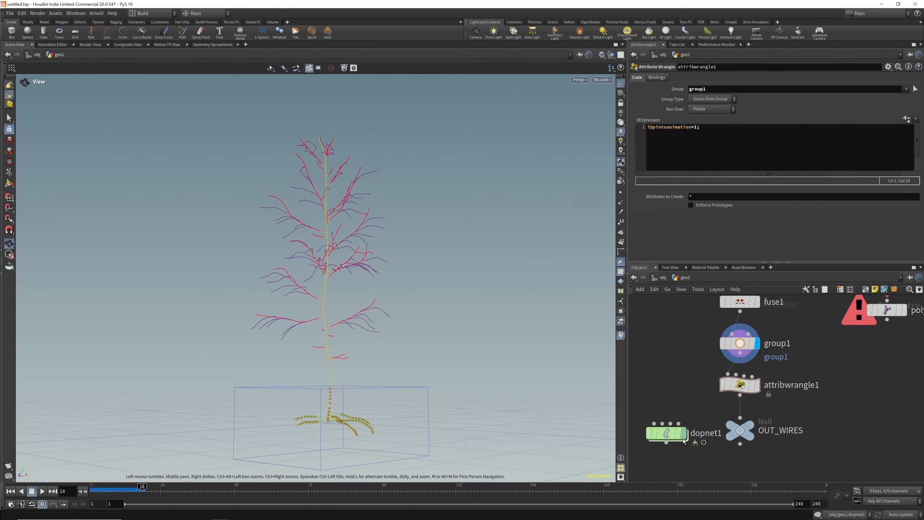
Open dopnet1 and replay the simulation from the first frame, examining how the tree's base behaves
double_click(669, 433)
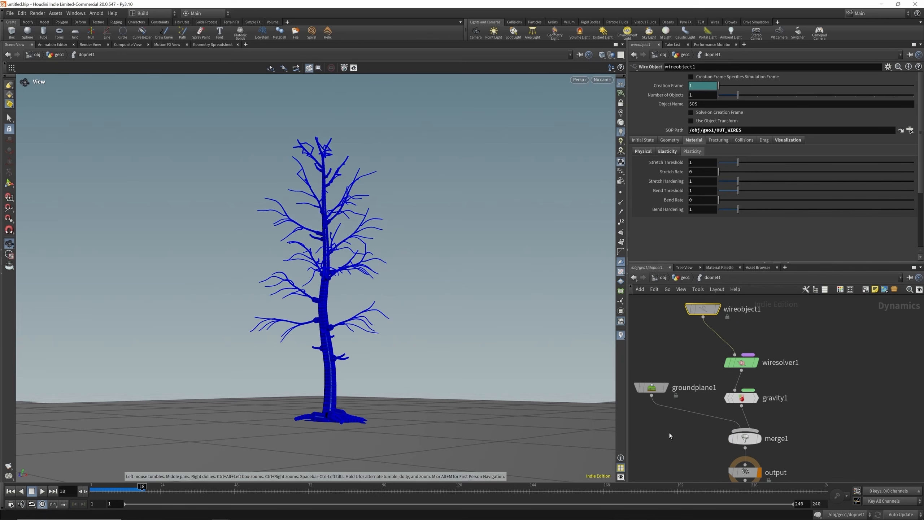
click(11, 491)
click(42, 491)
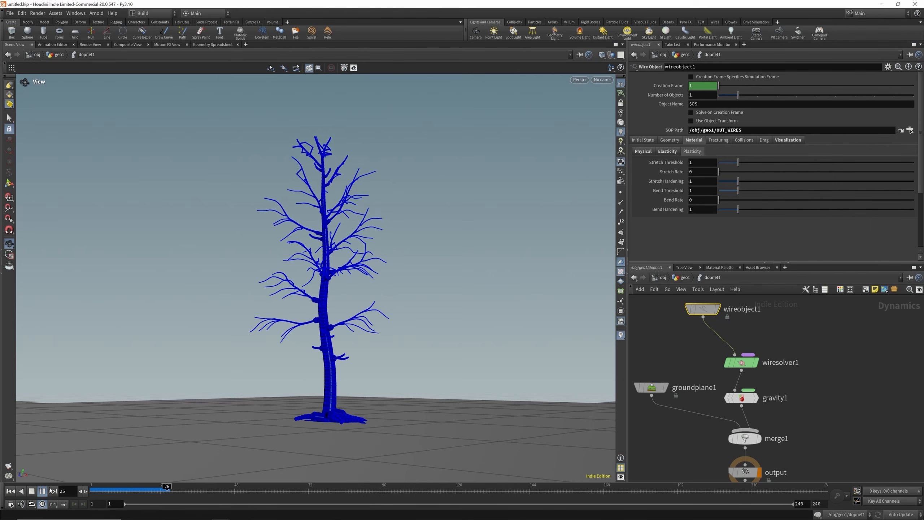
drag(333, 407, 352, 395)
right_drag(351, 394, 357, 378)
drag(352, 414, 347, 424)
scroll(388, 388, down, 10)
scroll(354, 417, up, 3)
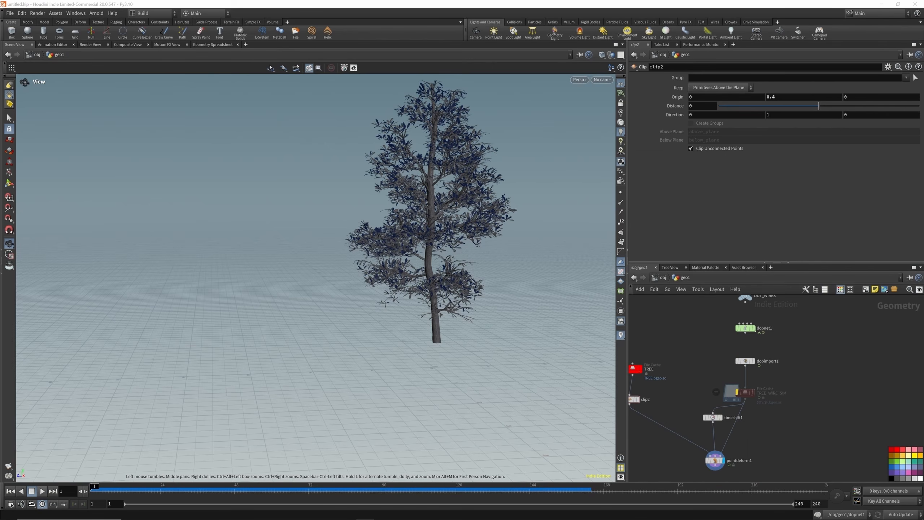
Display the output of clip1, below fuse1, to examine the wires with the roots clipped off
scroll(701, 351, down, 5)
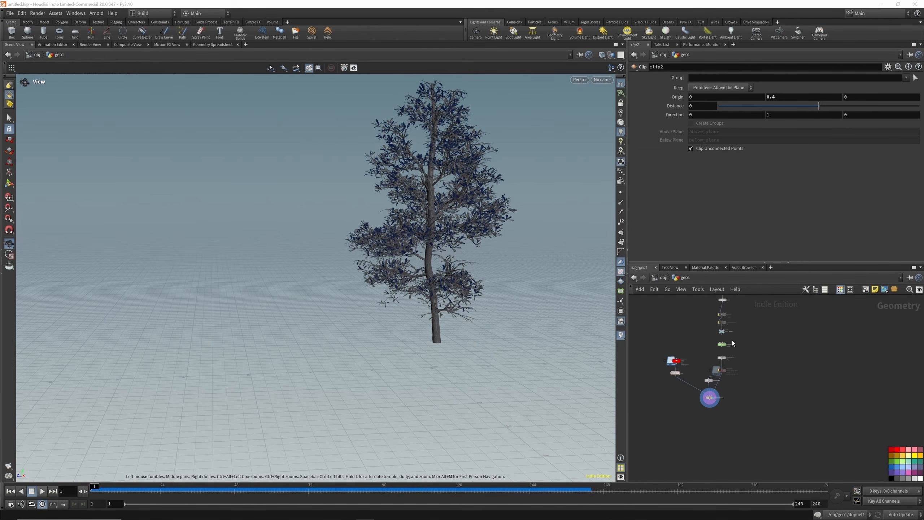
scroll(725, 376, down, 3)
scroll(730, 309, up, 6)
scroll(731, 305, up, 4)
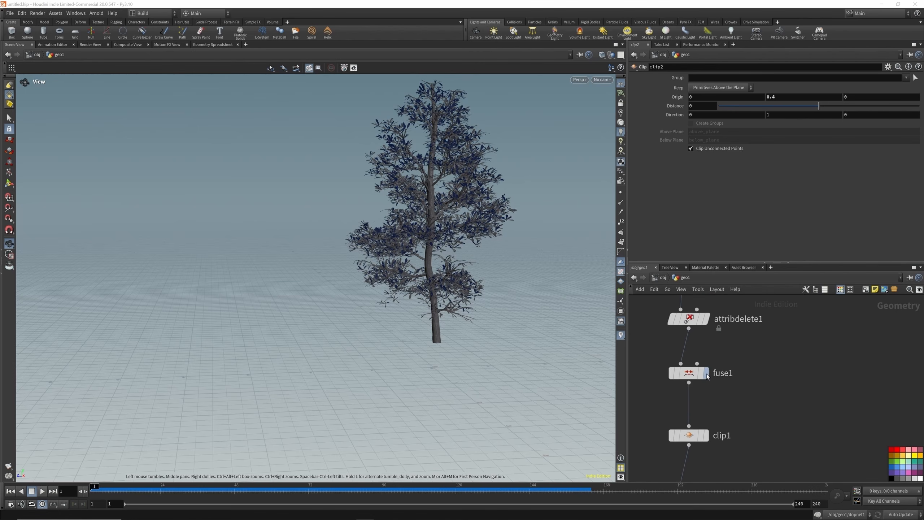
click(707, 429)
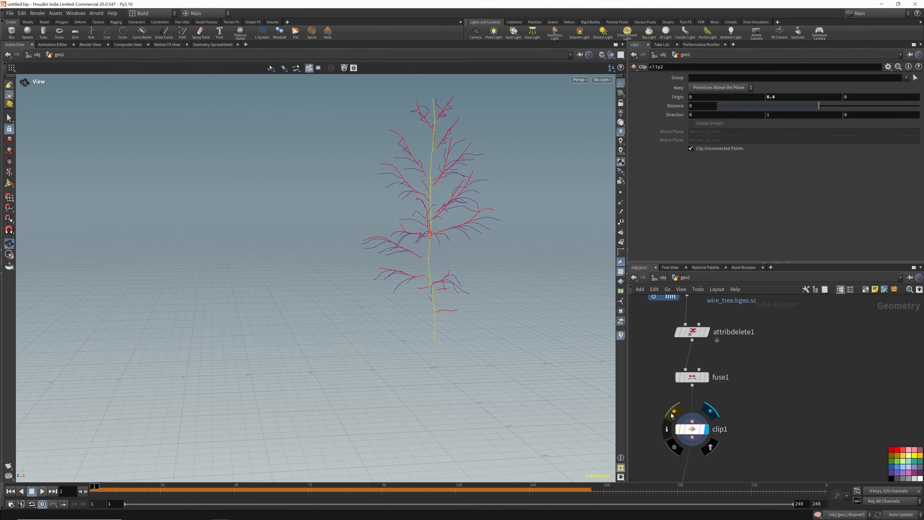
Display the output of clip2, below the TREE file cache, to examine the clipped tree mesh
scroll(718, 372, down, 3)
scroll(717, 372, down, 4)
scroll(679, 426, up, 8)
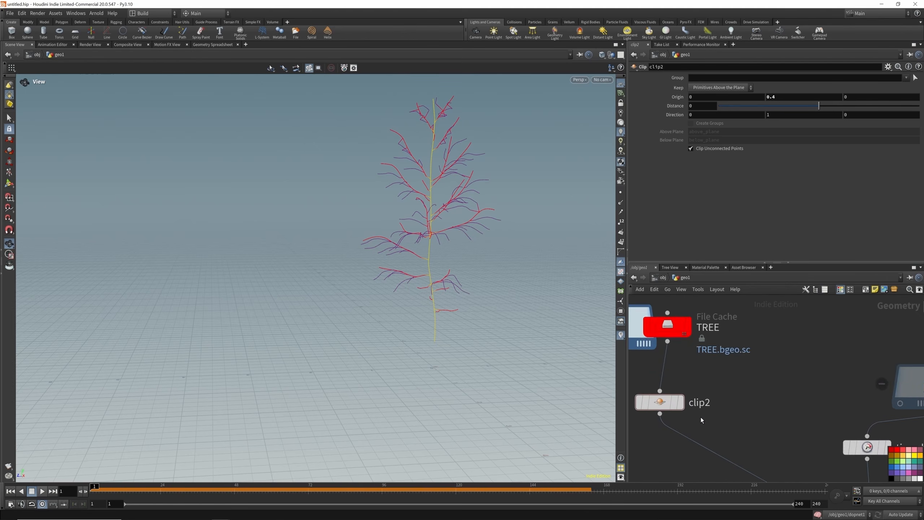
scroll(700, 418, down, 2)
click(692, 394)
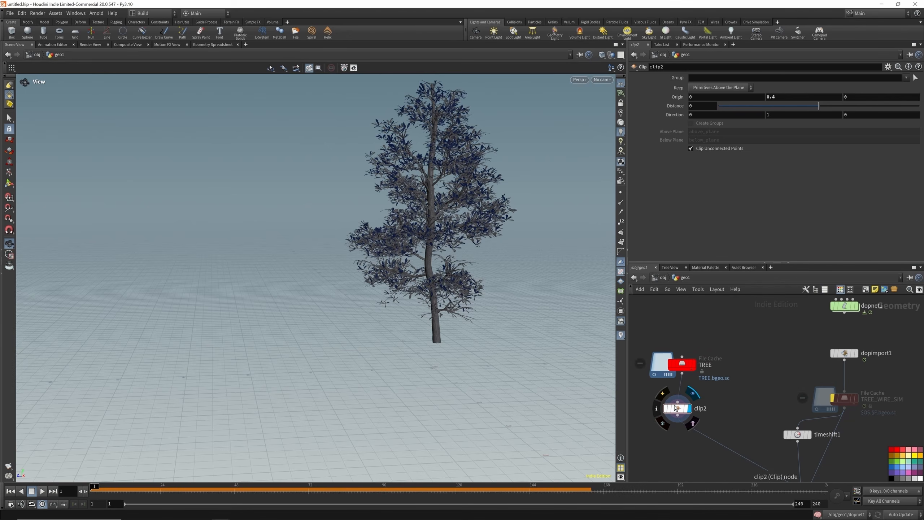
scroll(698, 407, down, 3)
scroll(769, 365, up, 4)
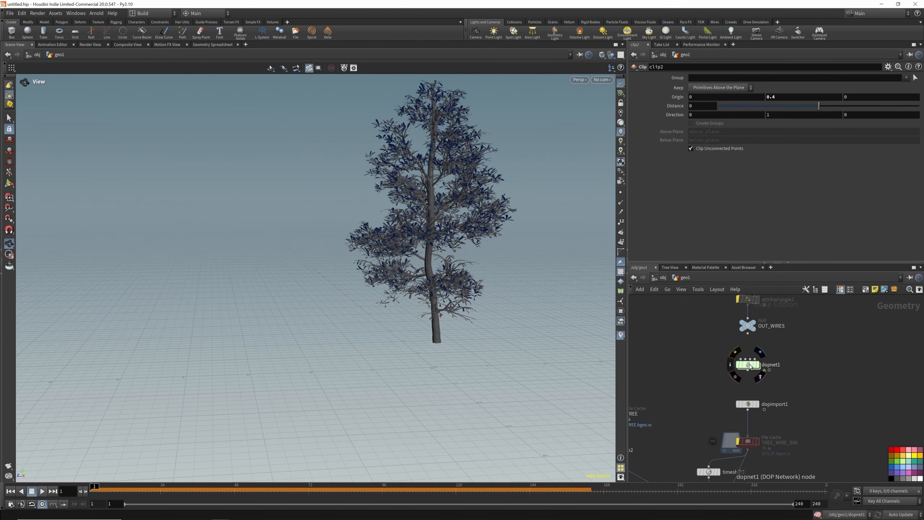
Open dopnet1 and review wireobject1's Elasticity and Physical material settings and the ground plane connections
double_click(748, 364)
scroll(719, 372, up, 4)
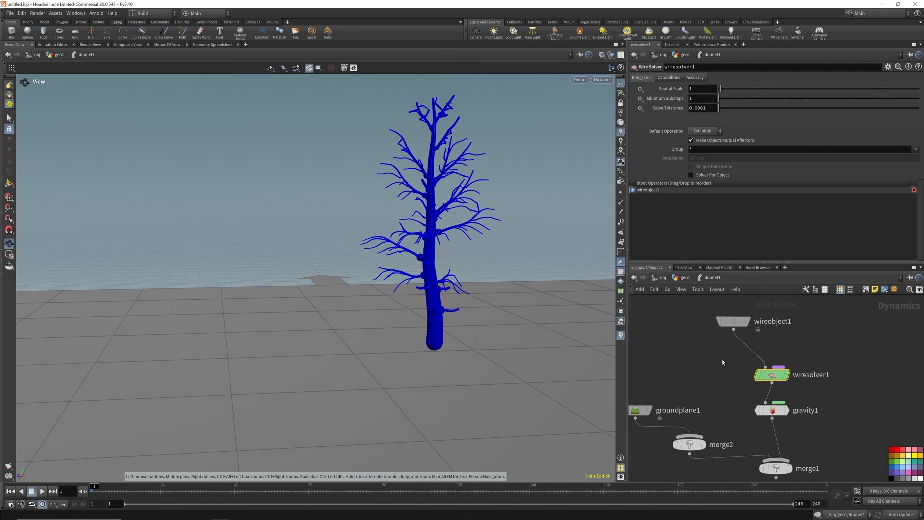
click(738, 320)
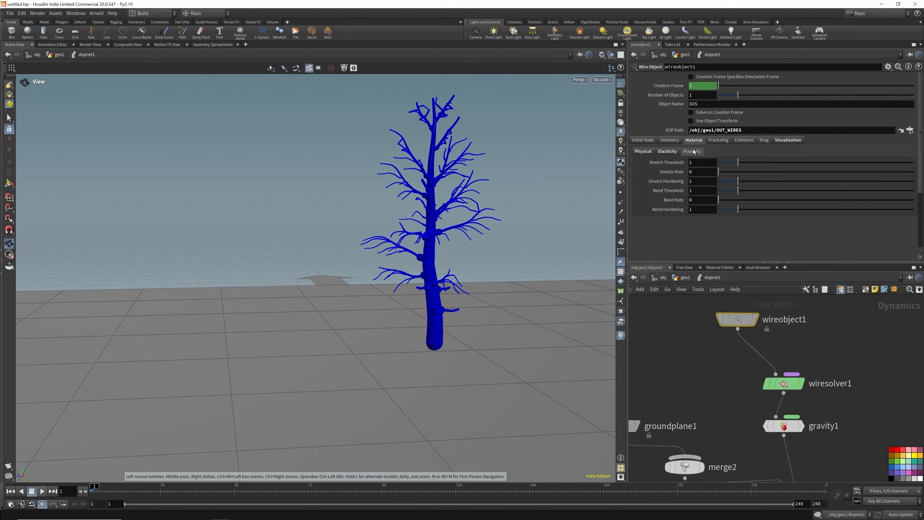
click(671, 153)
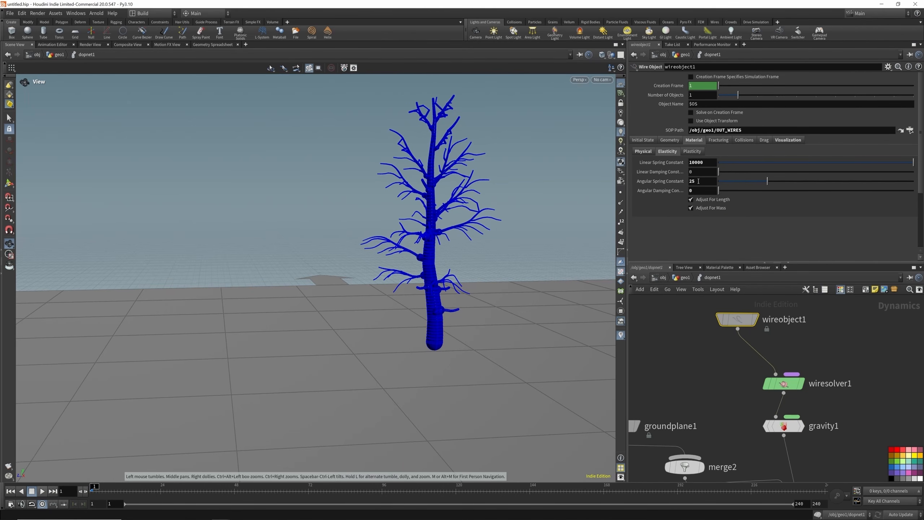
click(644, 151)
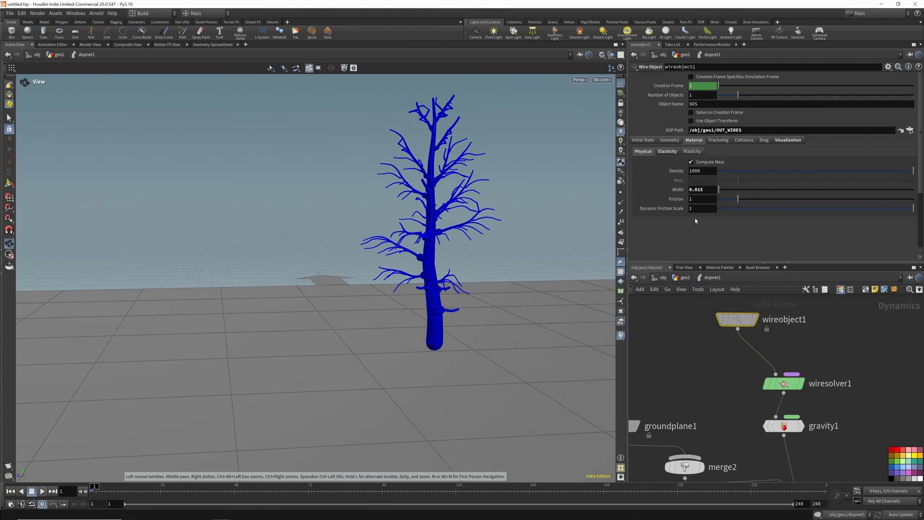
scroll(730, 349, down, 5)
scroll(708, 386, up, 4)
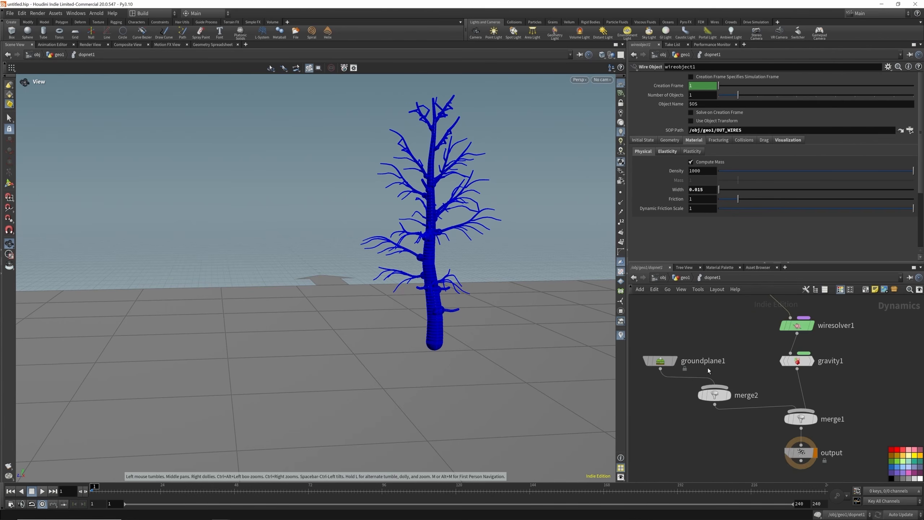
scroll(727, 376, down, 4)
Return to geo1, set dopimport1's Objects to only wireobject1, and display dopimport1
click(682, 278)
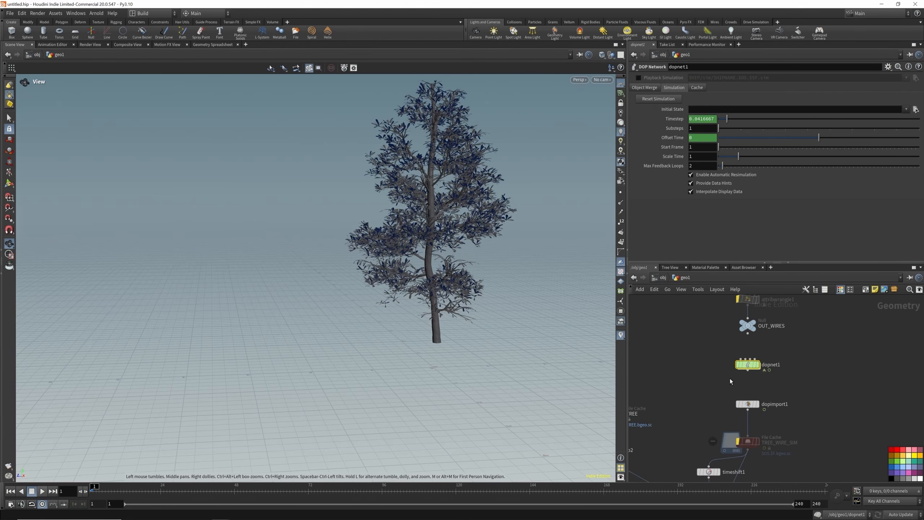
click(741, 377)
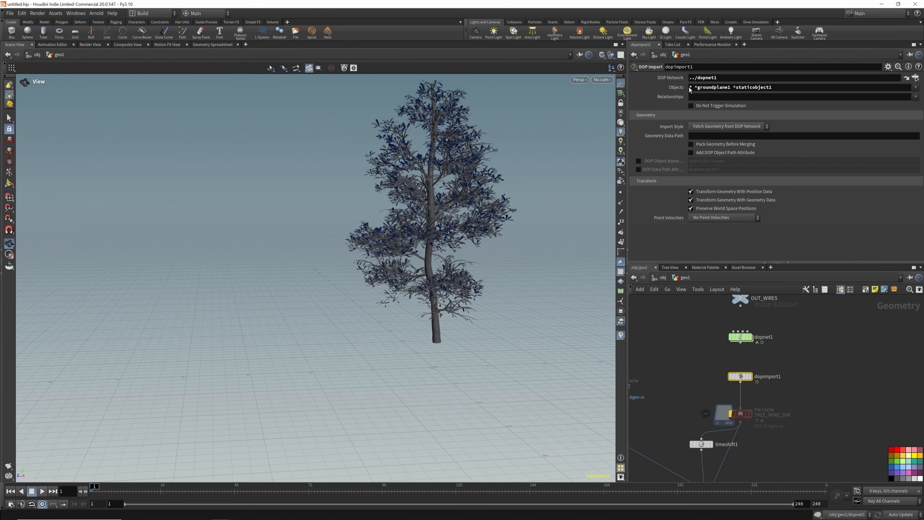
click(915, 87)
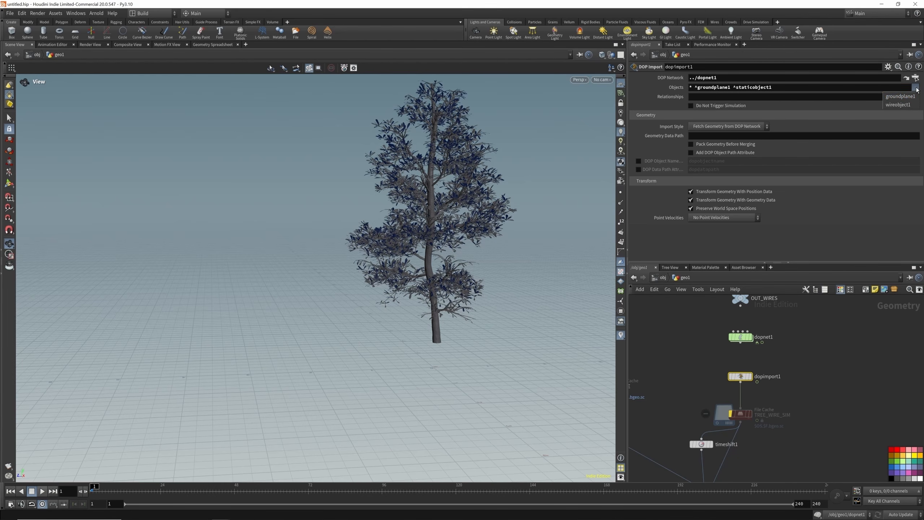
click(900, 105)
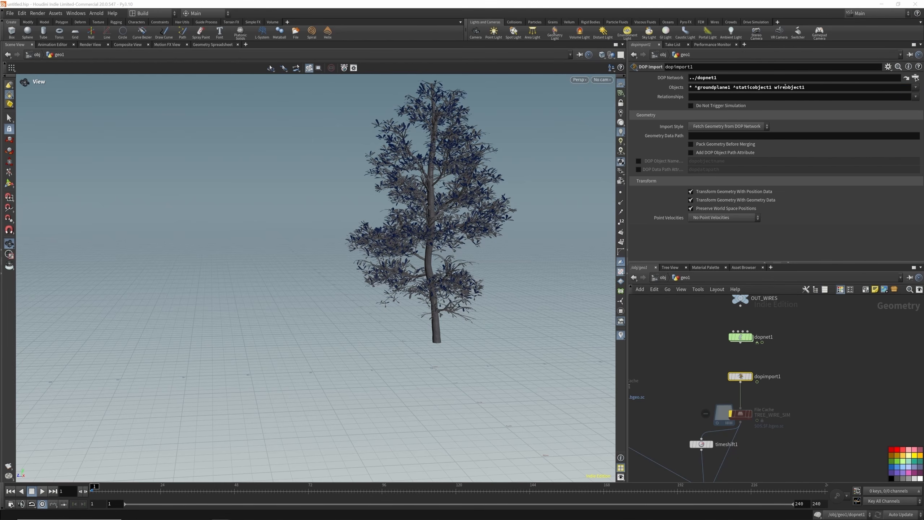
drag(776, 89, 573, 97)
key(BackSpace)
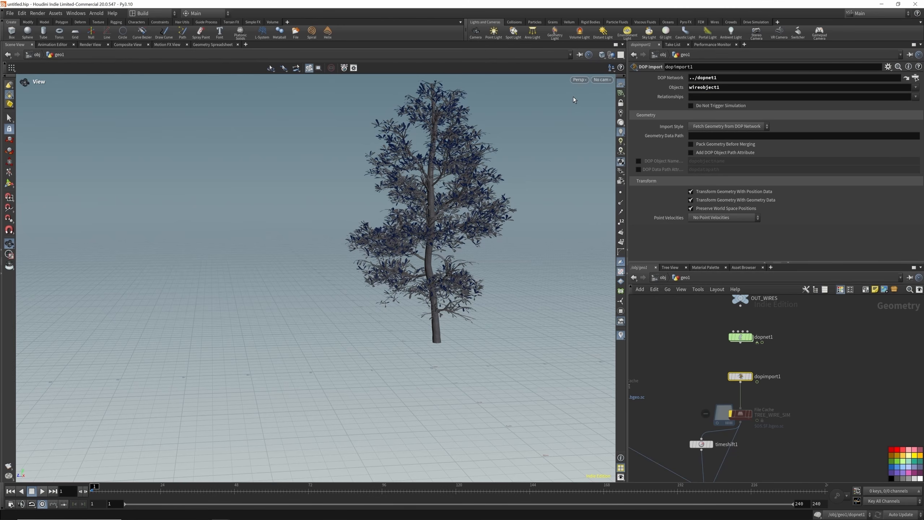
scroll(749, 337, down, 3)
click(750, 338)
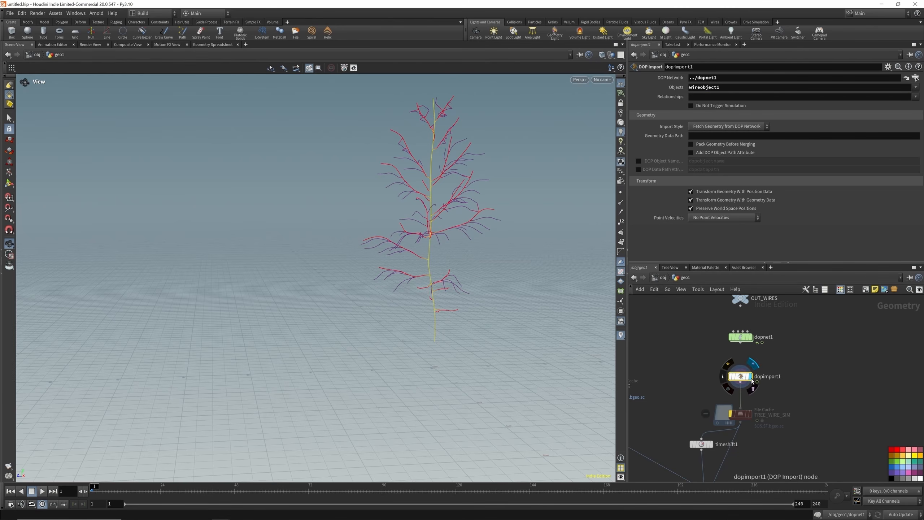
Turn off the bypass on the TREE_WIRE_SIM file cache and save the simulation to disk
scroll(746, 368, up, 5)
click(751, 362)
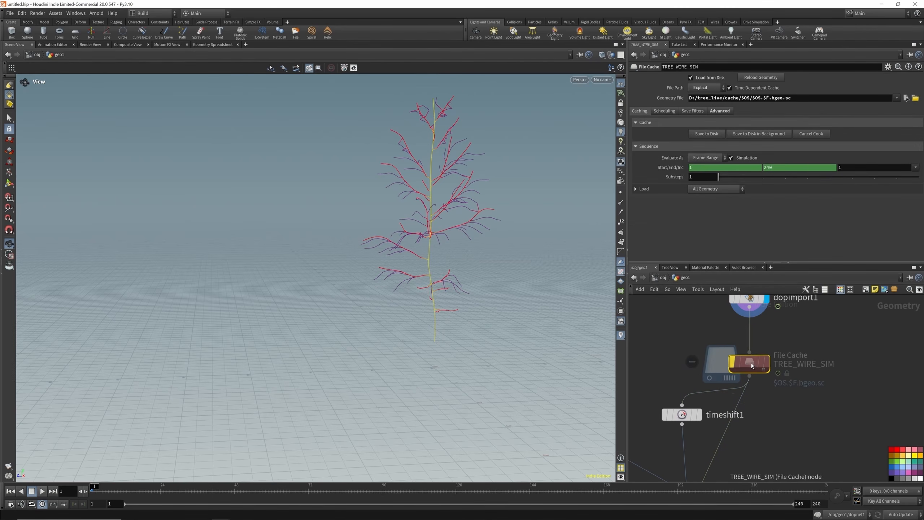
click(731, 344)
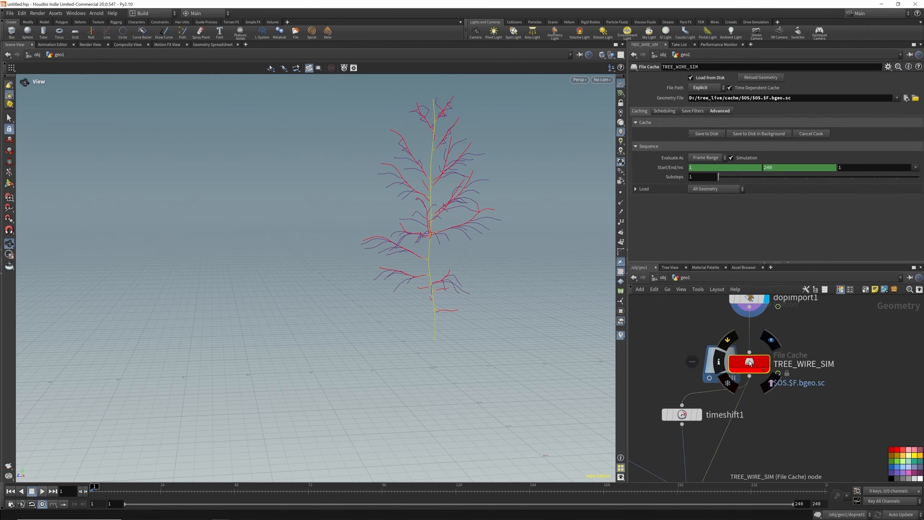
click(706, 135)
mouse_move(746, 360)
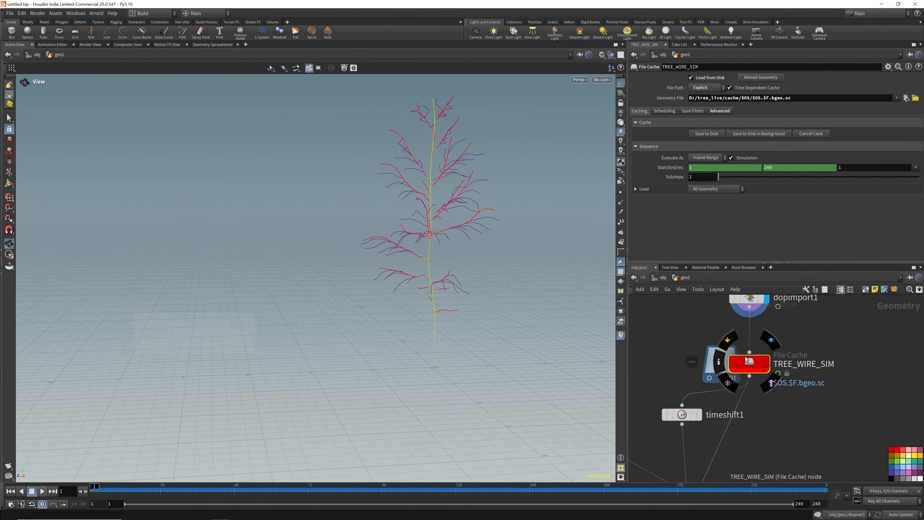
Locate pointdeform1 and its inputs, and display clip2 to examine the tree mesh that feeds it
scroll(739, 343, down, 5)
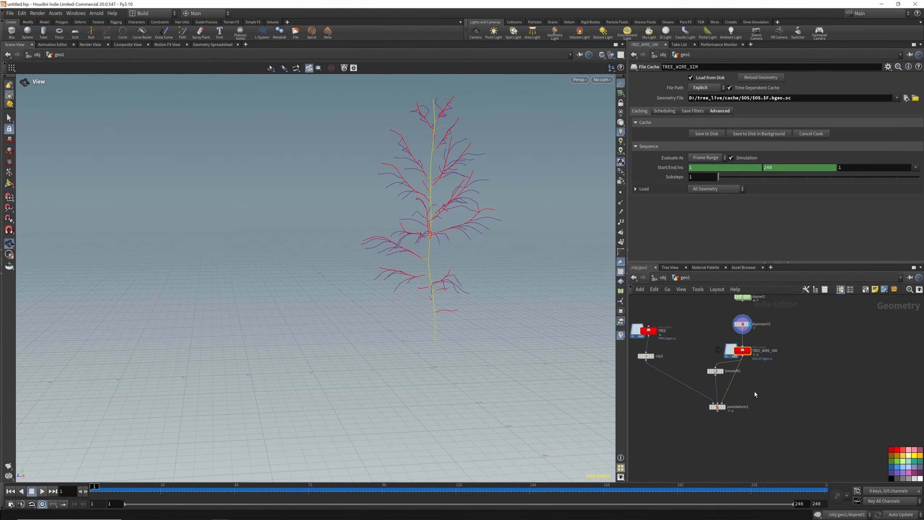
scroll(726, 412, up, 5)
scroll(744, 428, down, 5)
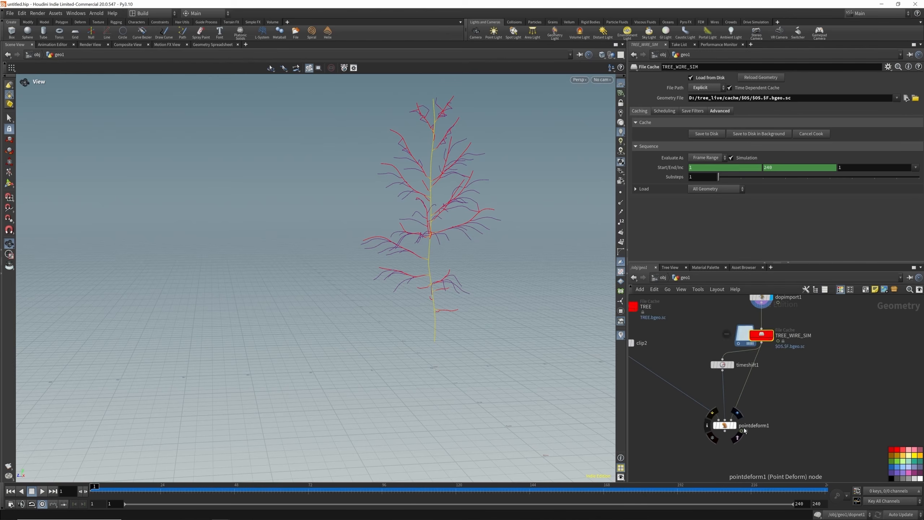
scroll(672, 372, up, 5)
click(647, 362)
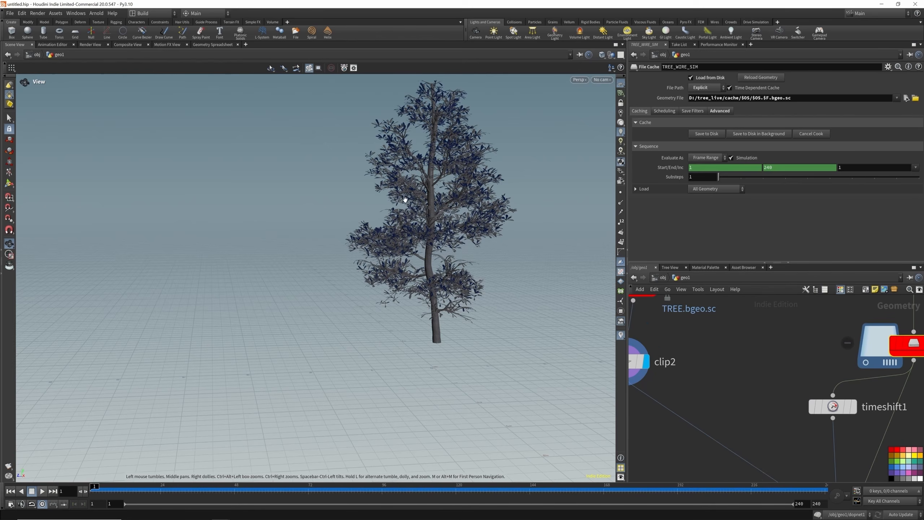
scroll(711, 411, down, 3)
scroll(677, 338, up, 3)
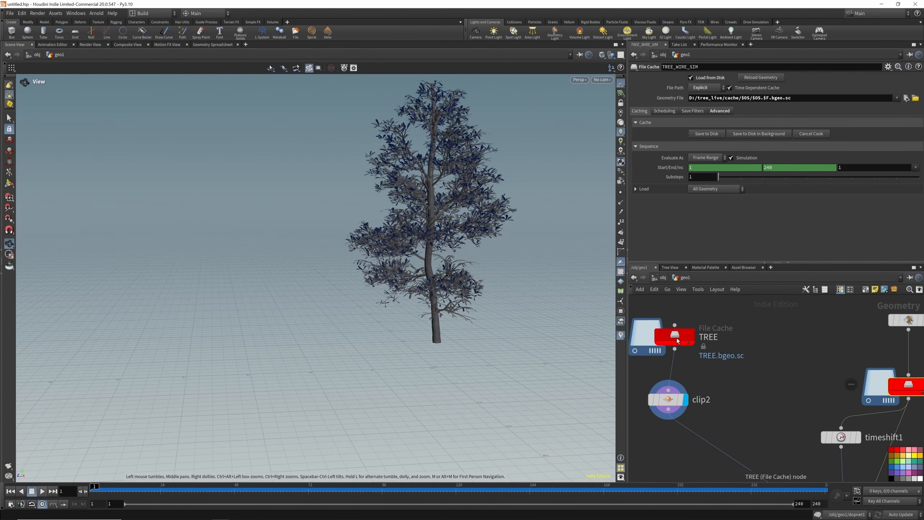
Review the TREE file cache and clip2's settings, and trace the connections into pointdeform1's mesh and rest point lattice inputs
click(677, 338)
click(675, 405)
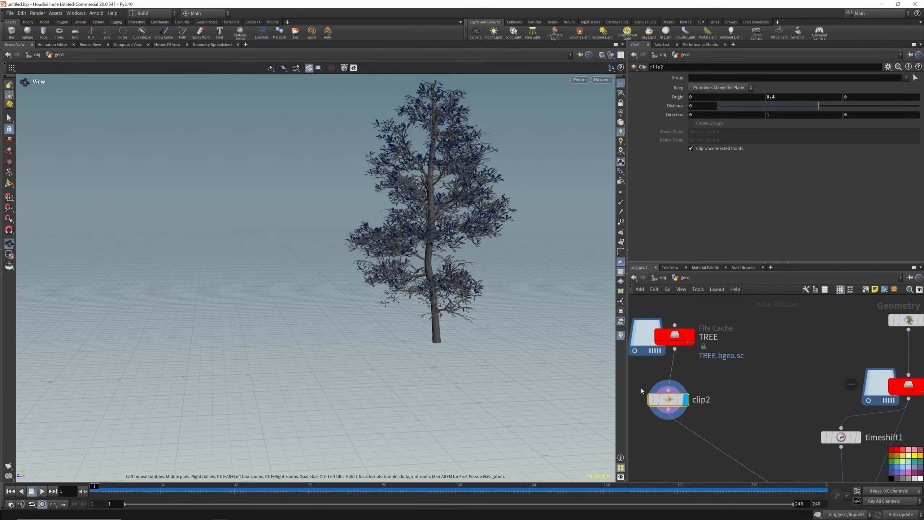
scroll(641, 391, down, 3)
scroll(730, 449, up, 3)
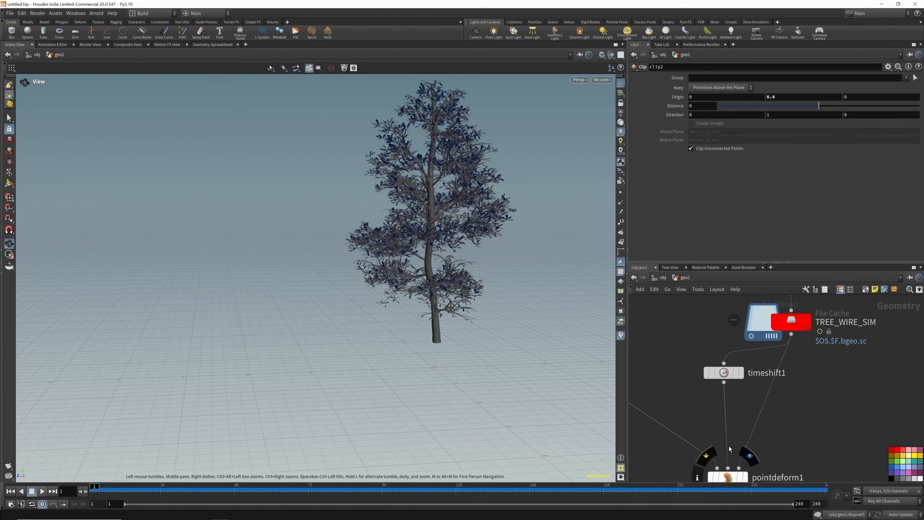
scroll(730, 449, down, 3)
scroll(719, 437, up, 3)
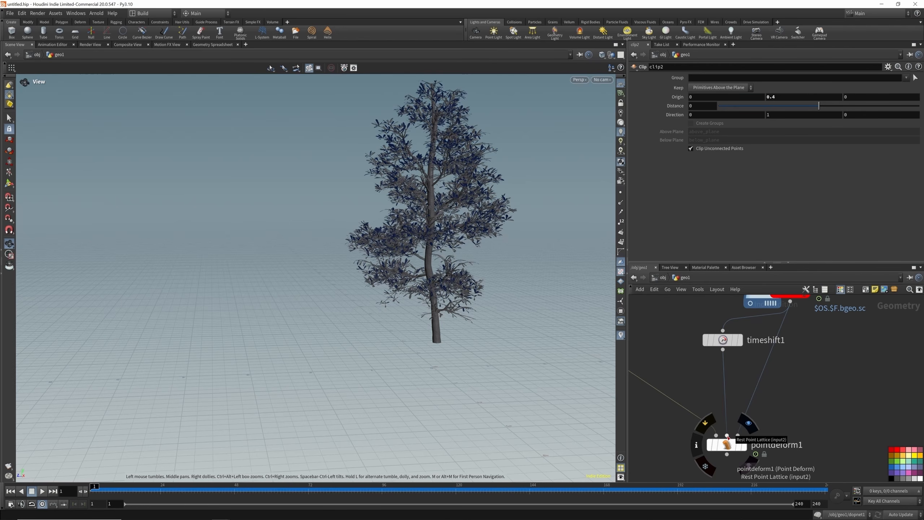
Display timeshift1 to examine the wires frozen at frame 1, and compare them with TREE_WIRE_SIM at frame 80
click(739, 343)
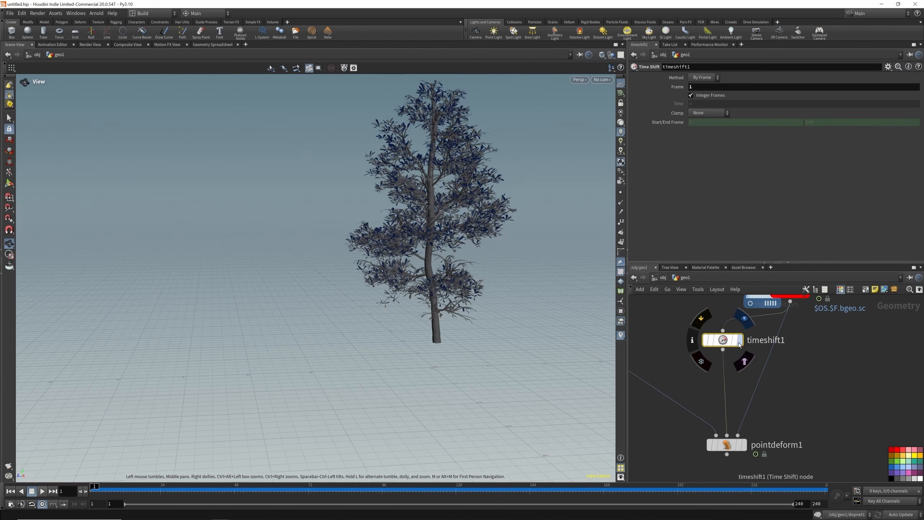
click(740, 343)
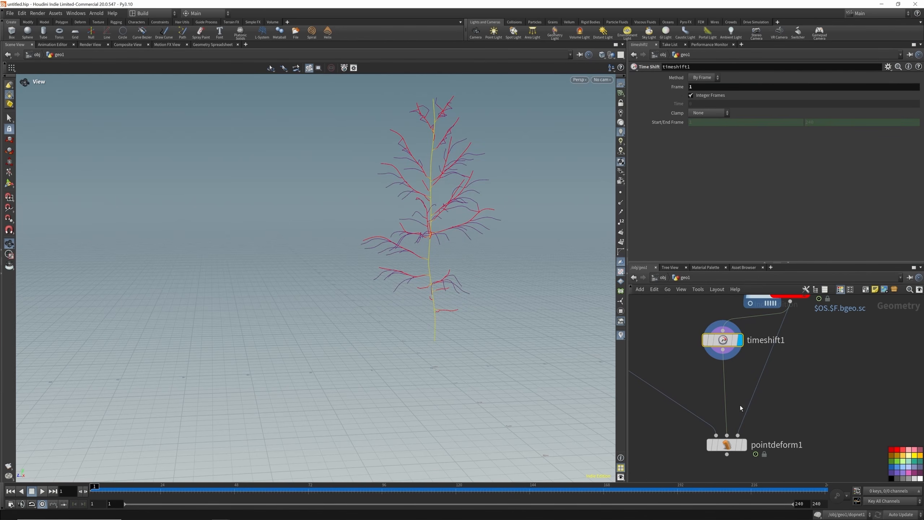
scroll(725, 406, down, 2)
scroll(727, 409, up, 3)
scroll(738, 430, down, 2)
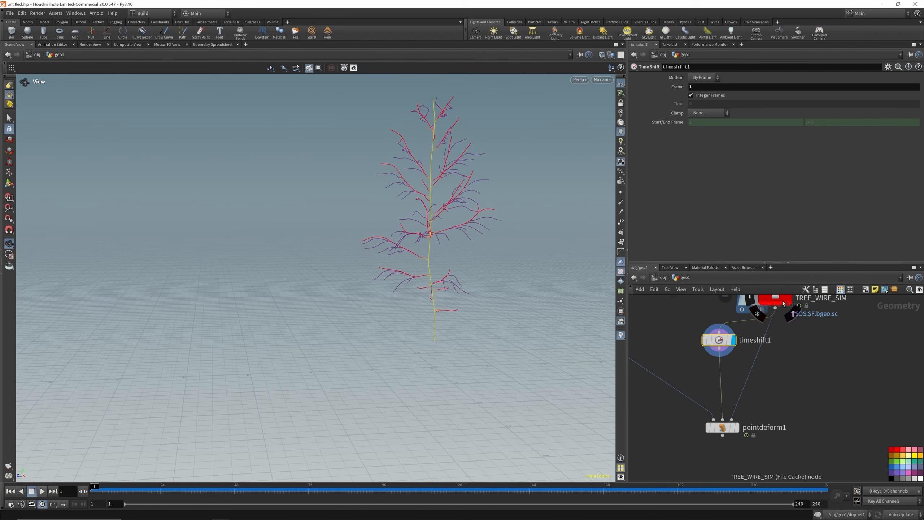
click(333, 487)
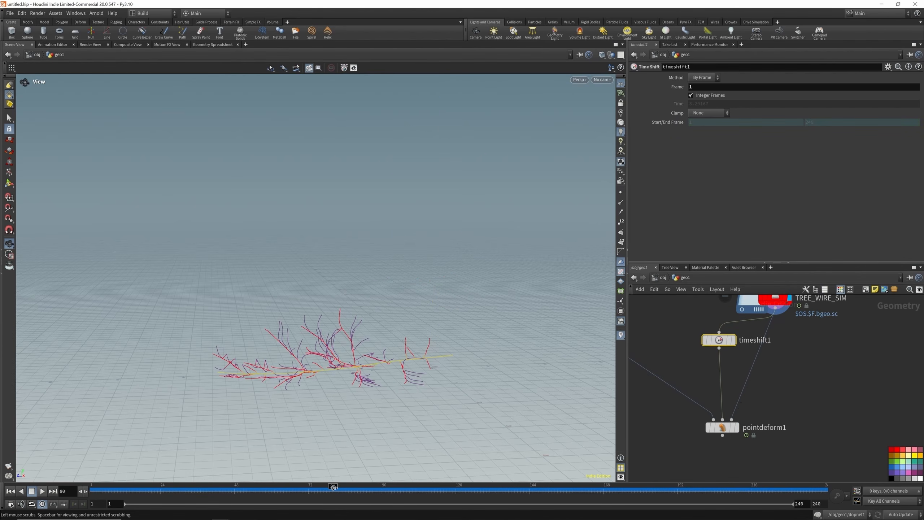
Display pointdeform1, review its capture settings, and play the deformed tree animation before stopping it to inspect the fallen tree
click(739, 431)
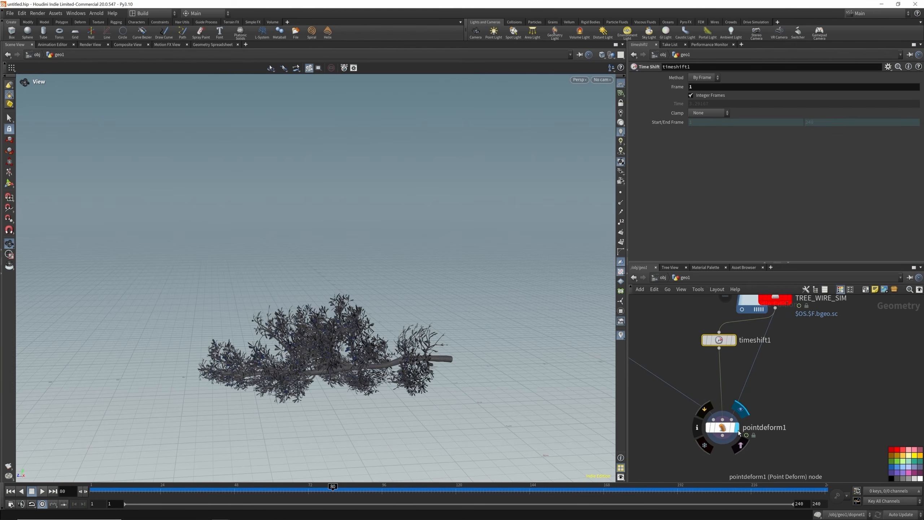
click(729, 429)
click(7, 491)
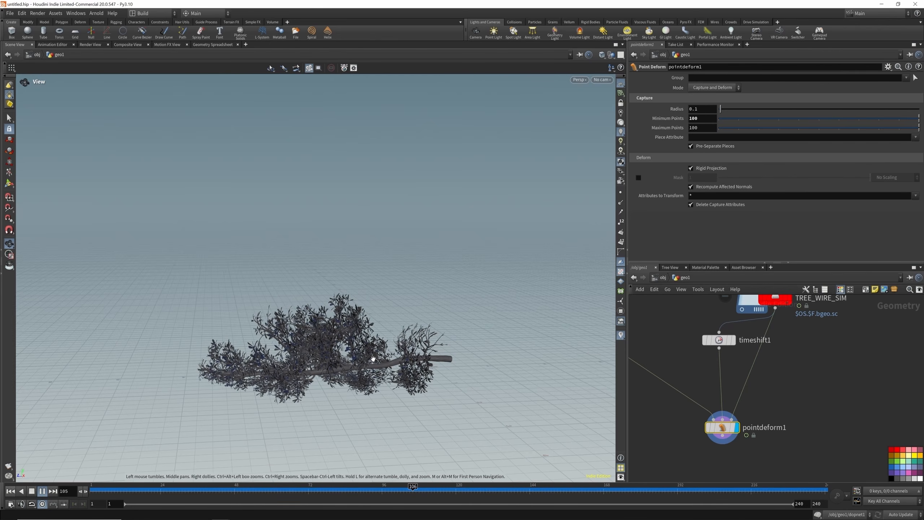
key(Escape)
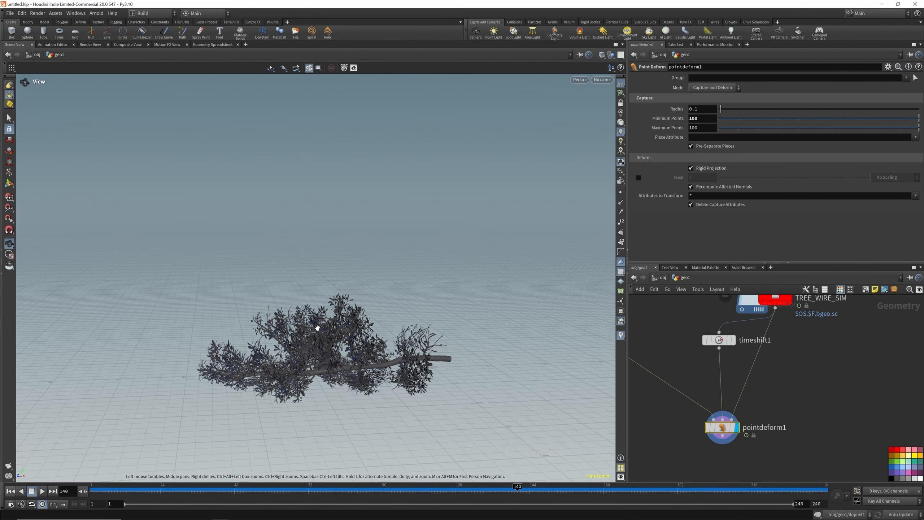
drag(323, 360, 317, 360)
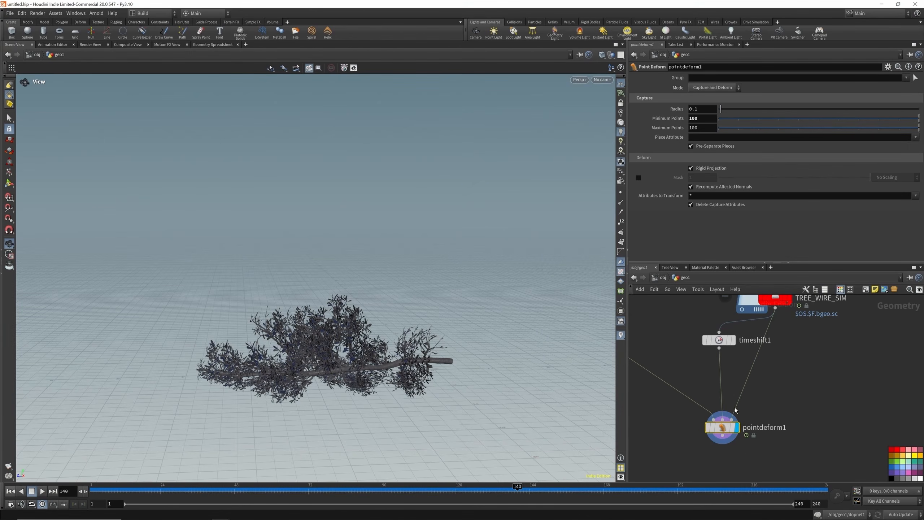
Look over the whole geo1 node chain, return to the first frame, and play the deformed tree animation
scroll(735, 409, down, 8)
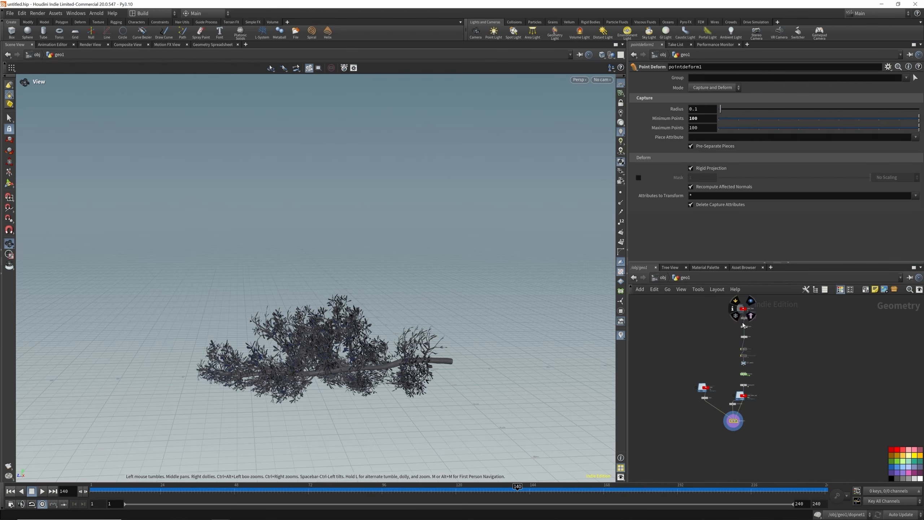
scroll(736, 437, up, 2)
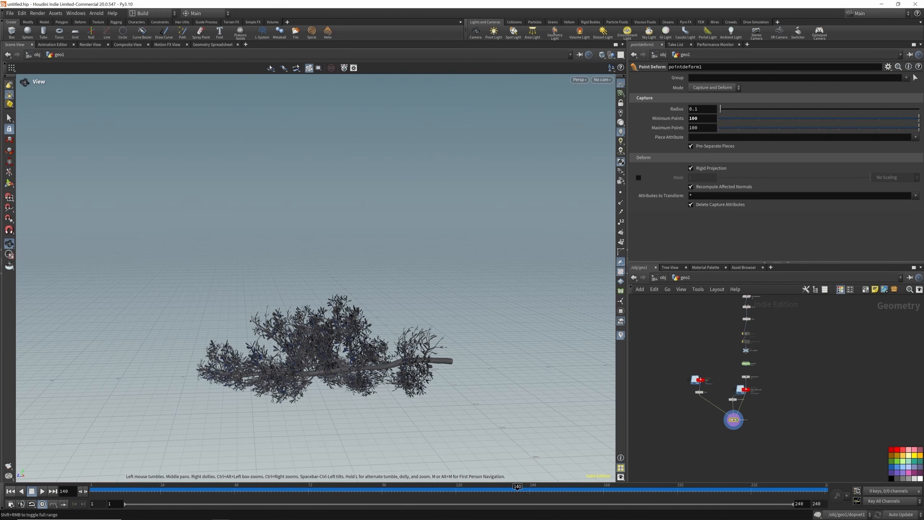
click(20, 491)
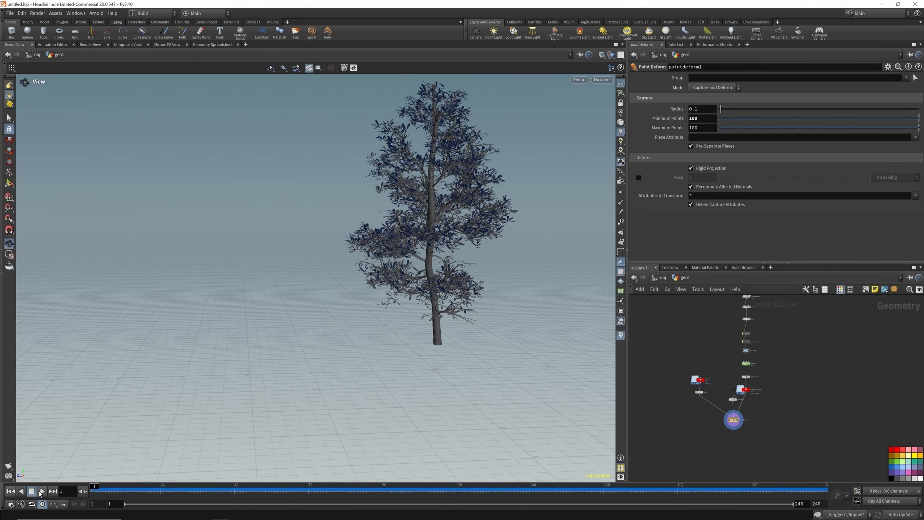
click(41, 492)
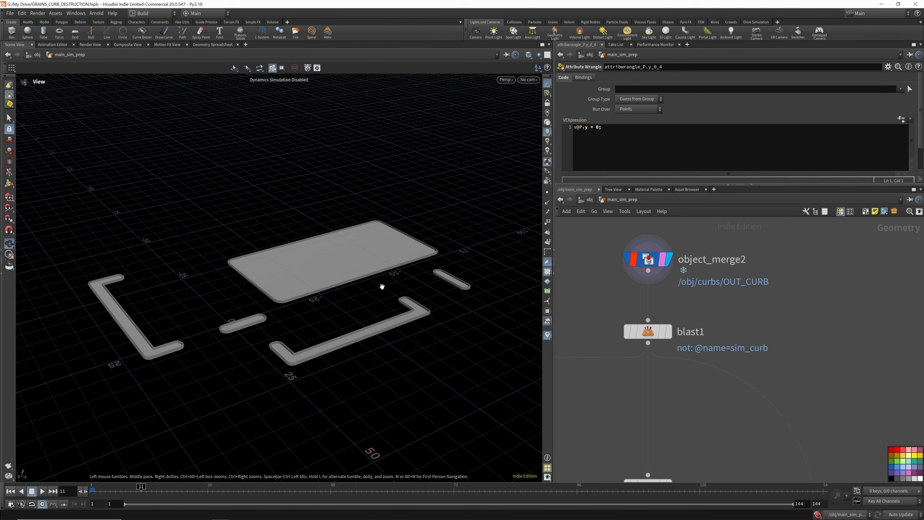
Examine the main_sim_prep network's CURB, fracture and constraints sections, ending at object_merge2, which brings in the curb geometry
drag(382, 287, 353, 251)
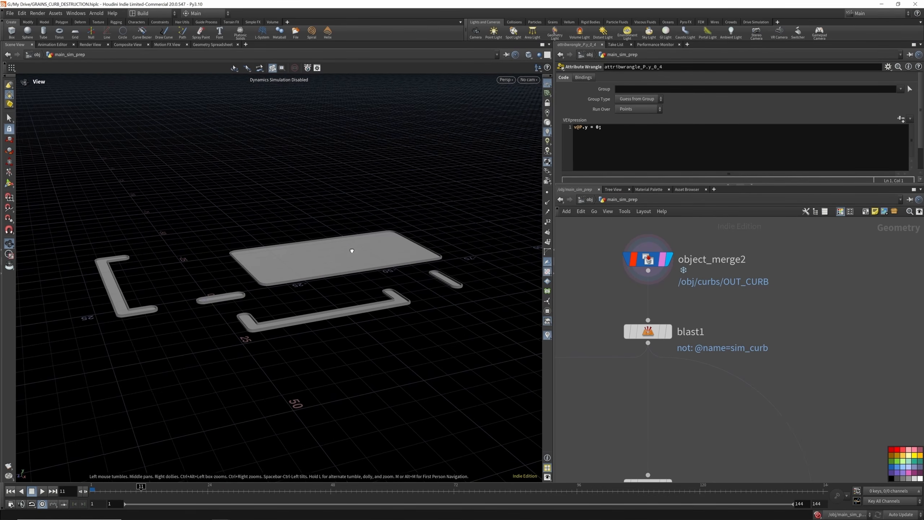
scroll(731, 295, down, 5)
scroll(685, 315, down, 8)
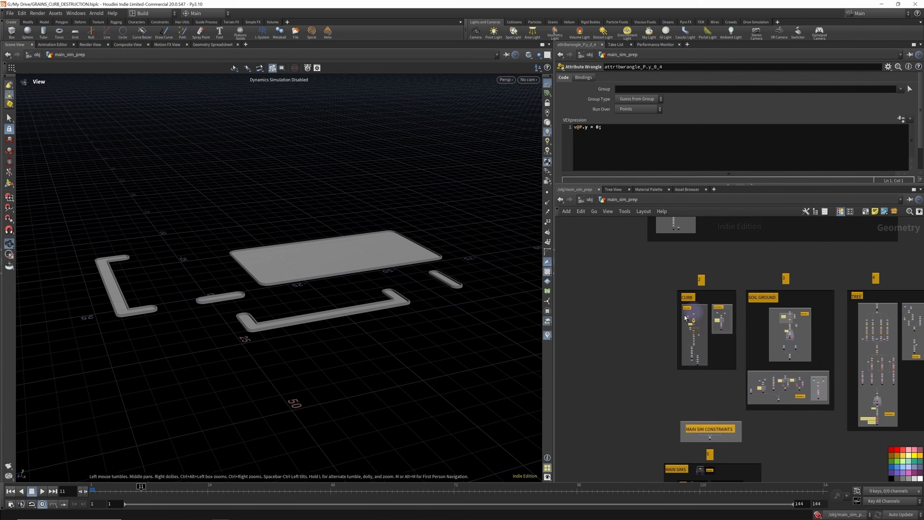
scroll(713, 274, up, 10)
scroll(729, 279, down, 8)
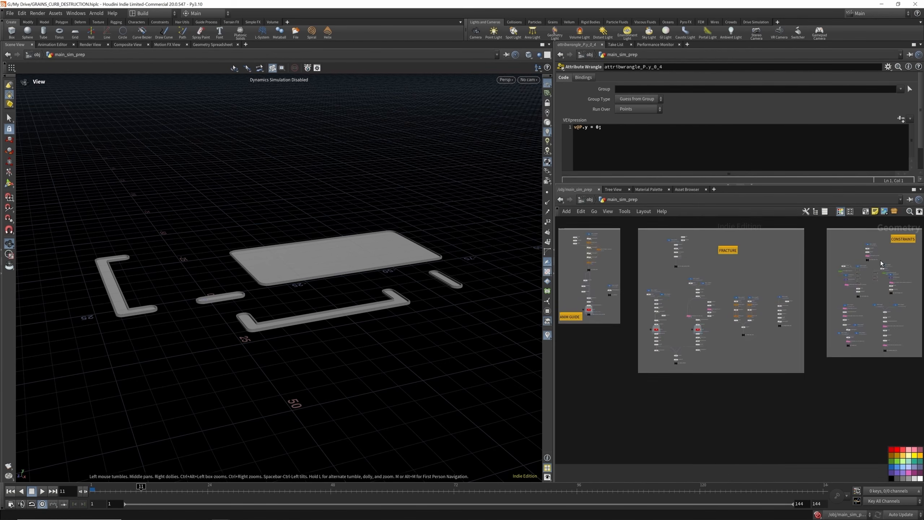
scroll(711, 309, up, 8)
scroll(713, 292, down, 5)
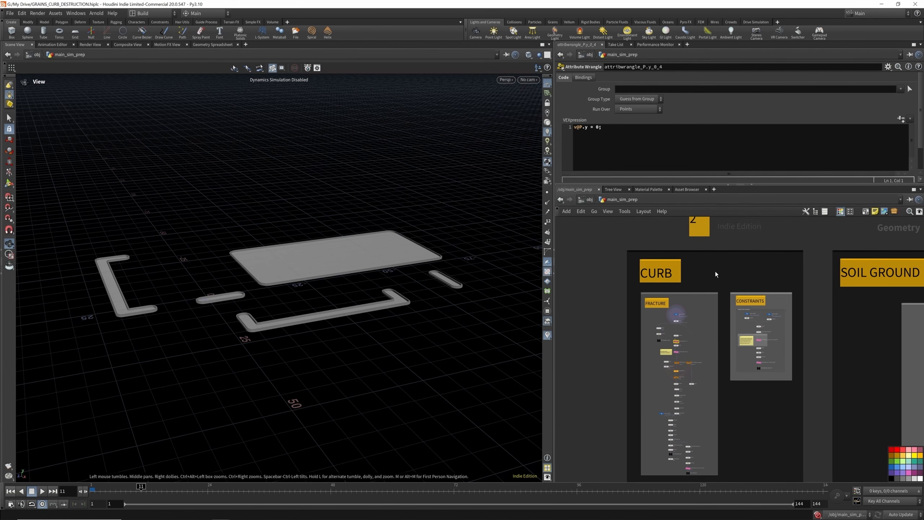
scroll(677, 317, up, 12)
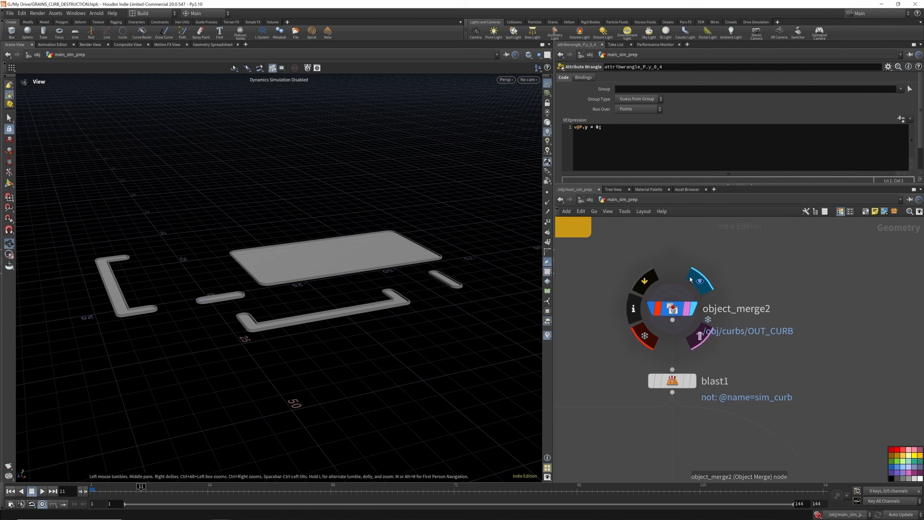
Display blast1, which isolates the sim_curb piece, and frame the curb in the viewport
scroll(690, 276, down, 2)
drag(326, 255, 312, 268)
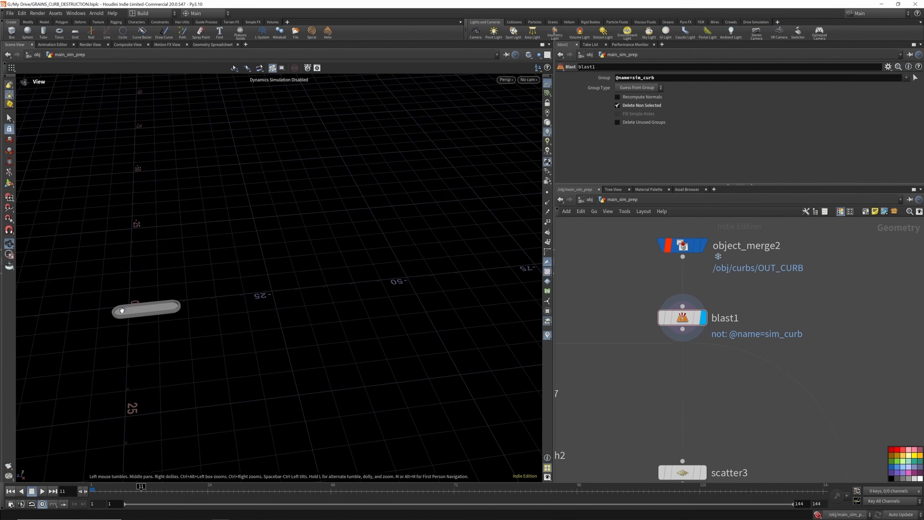
scroll(90, 322, up, 5)
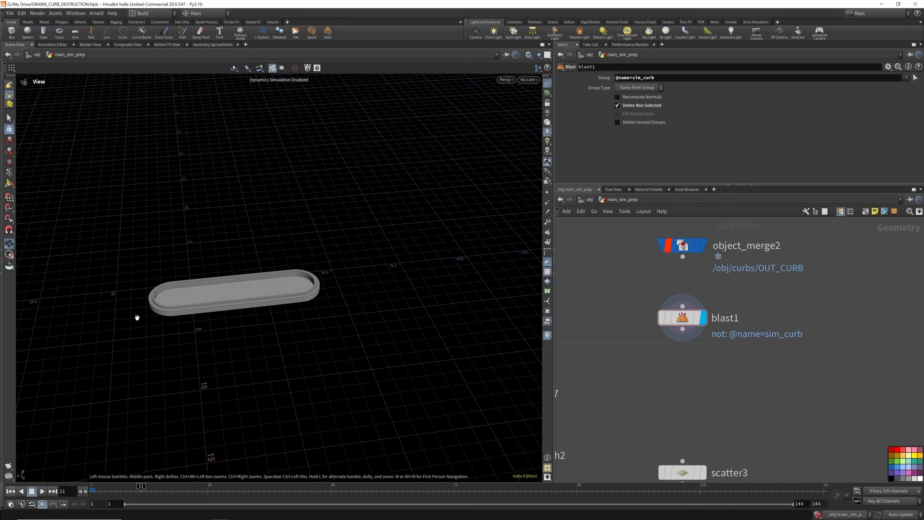
key(f)
scroll(742, 271, down, 6)
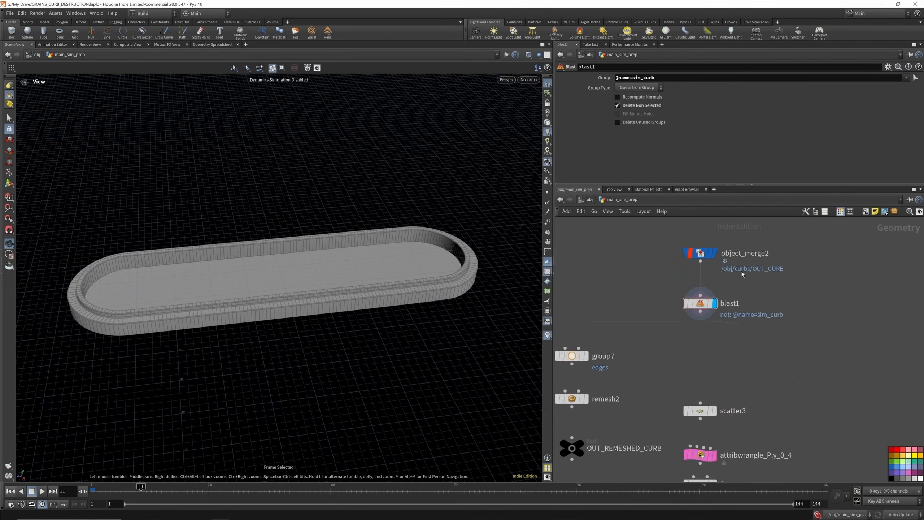
Display group7 to examine its edges group on the curb, and display remesh2 to inspect the remeshed curb
scroll(697, 303, up, 6)
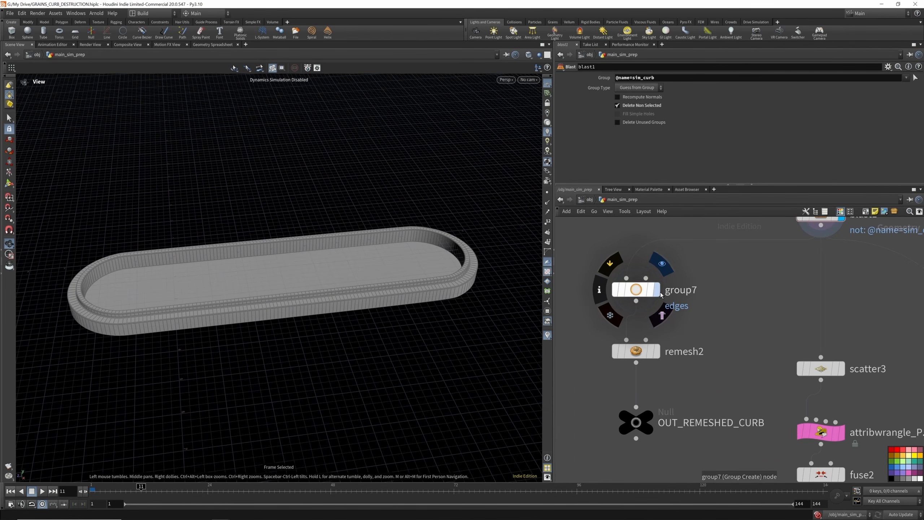
click(660, 264)
click(640, 292)
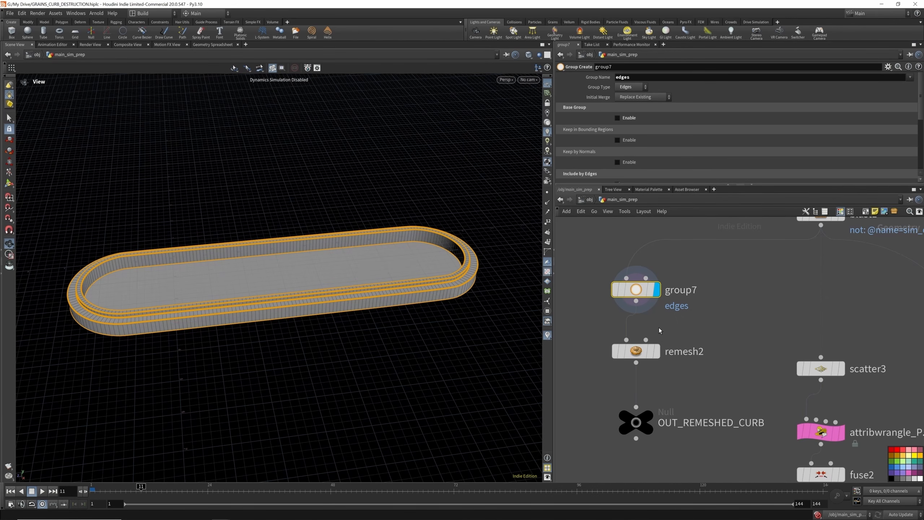
click(657, 351)
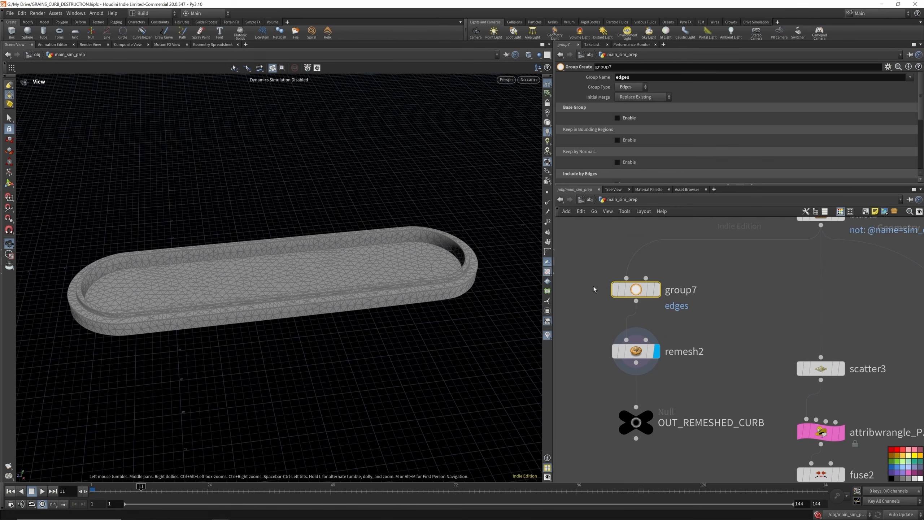
Bypass group7 to compare remesh2 without the edges group, and turn the bypass off again
mouse_move(637, 290)
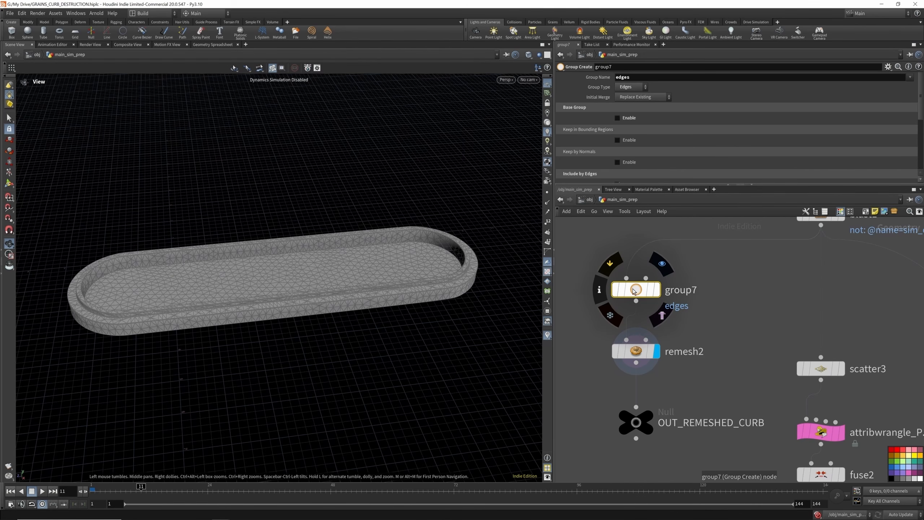
click(618, 262)
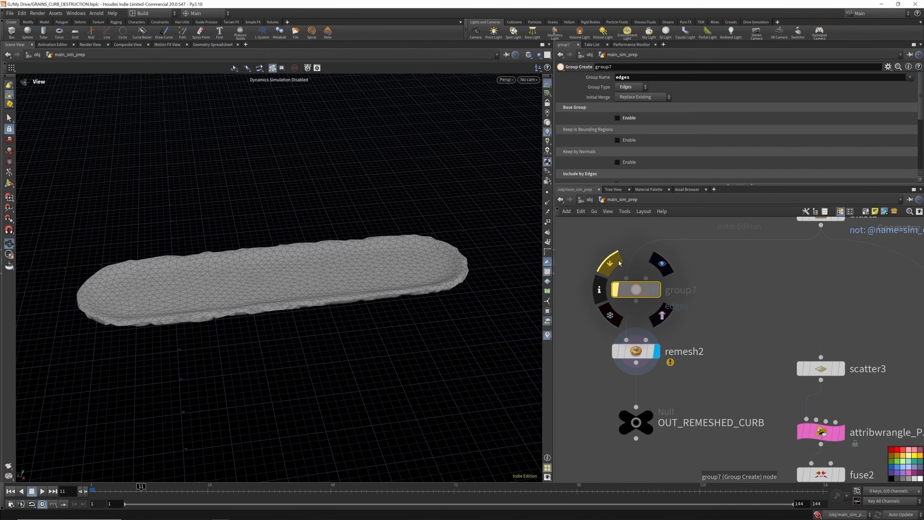
click(618, 260)
Display scatter3's points, and display attribwrangle_P.y_0_4 to review its code and the points flattened to the ground
scroll(626, 309, down, 2)
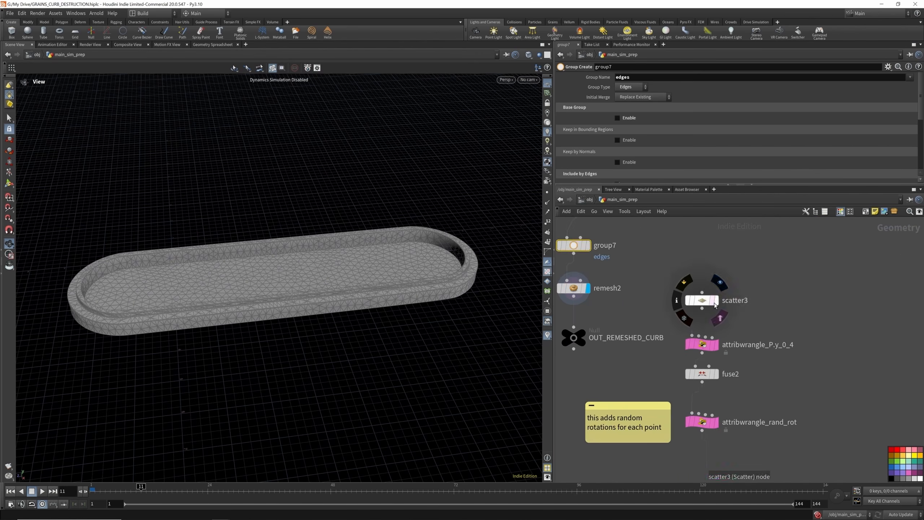
click(715, 305)
scroll(696, 322, down, 4)
scroll(571, 336, up, 3)
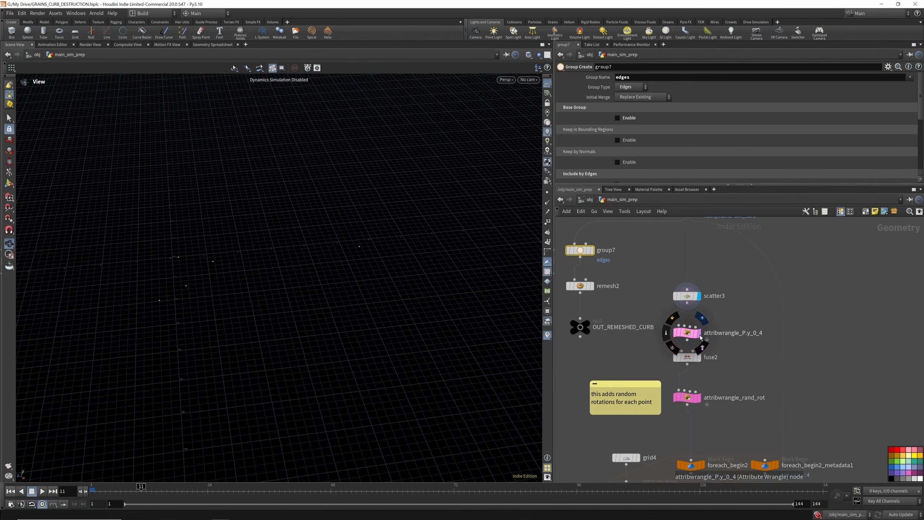
click(696, 335)
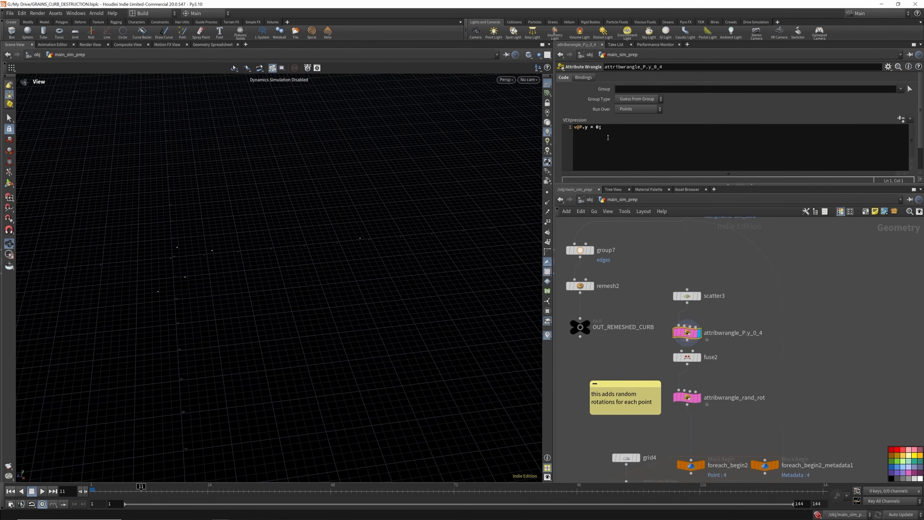
drag(229, 289, 243, 258)
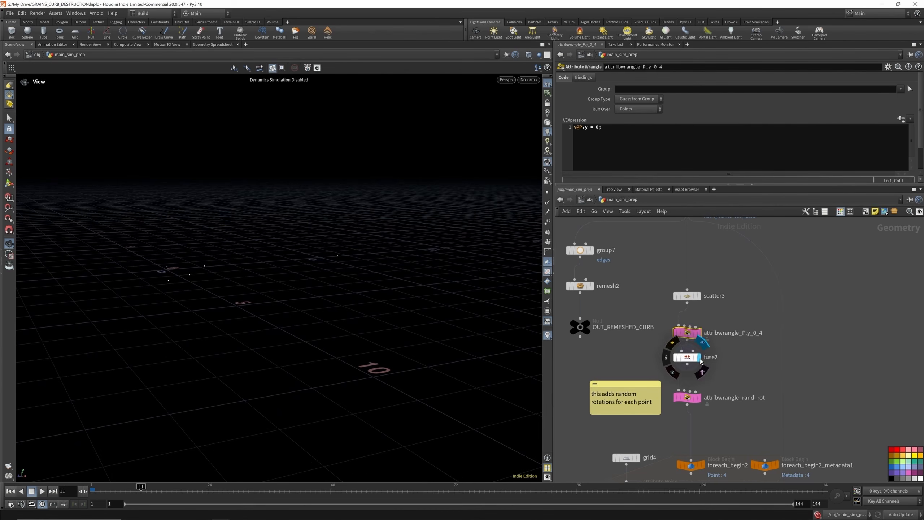
Review fuse2's snap settings and its points in the viewport, and display attribwrangle_rand_rot
click(696, 357)
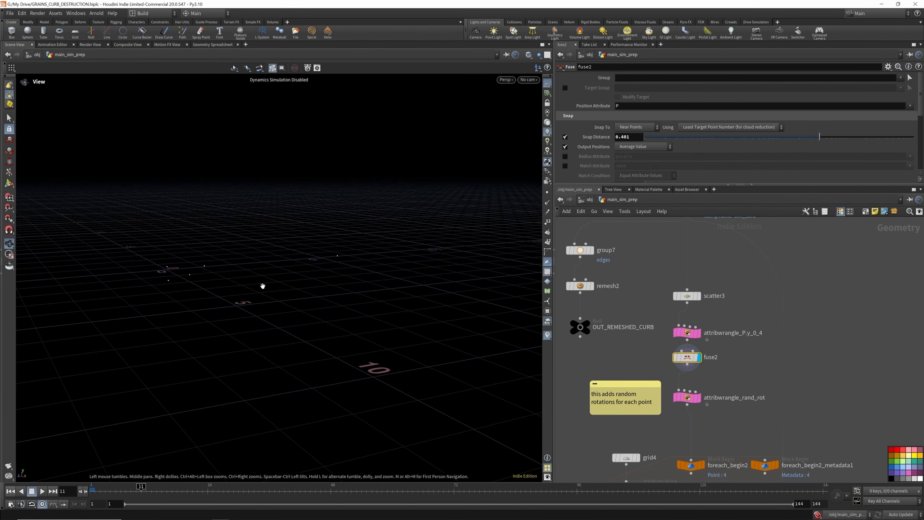
drag(263, 289, 203, 263)
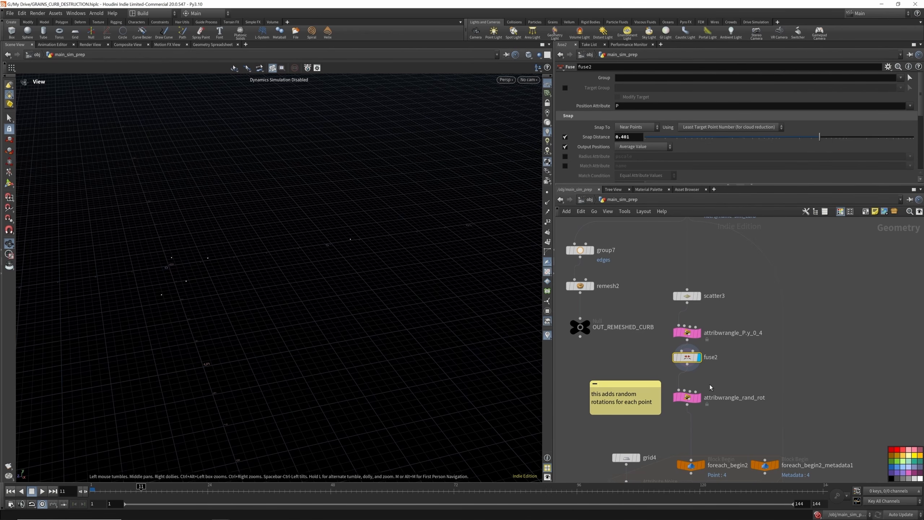
scroll(708, 379, up, 2)
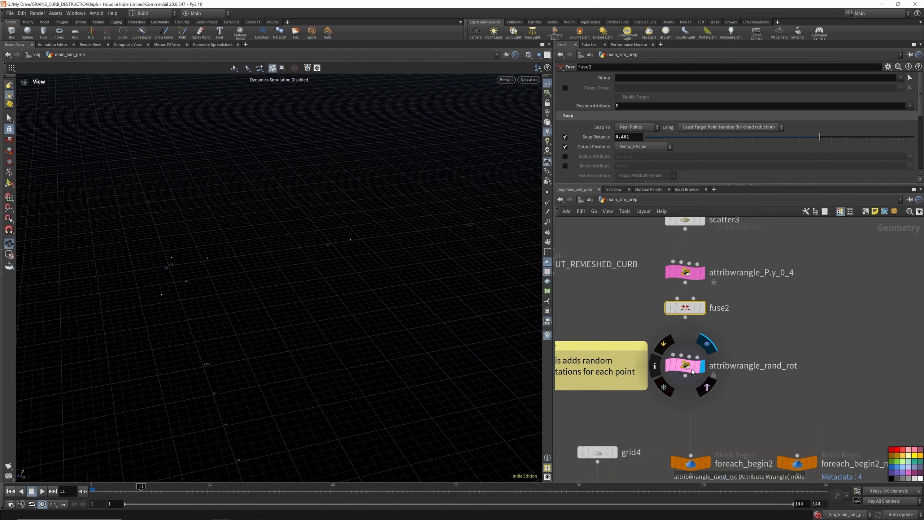
Review the VEX code in attribwrangle_rand_rot that gives each point a random rotation
click(692, 372)
scroll(693, 371, down, 3)
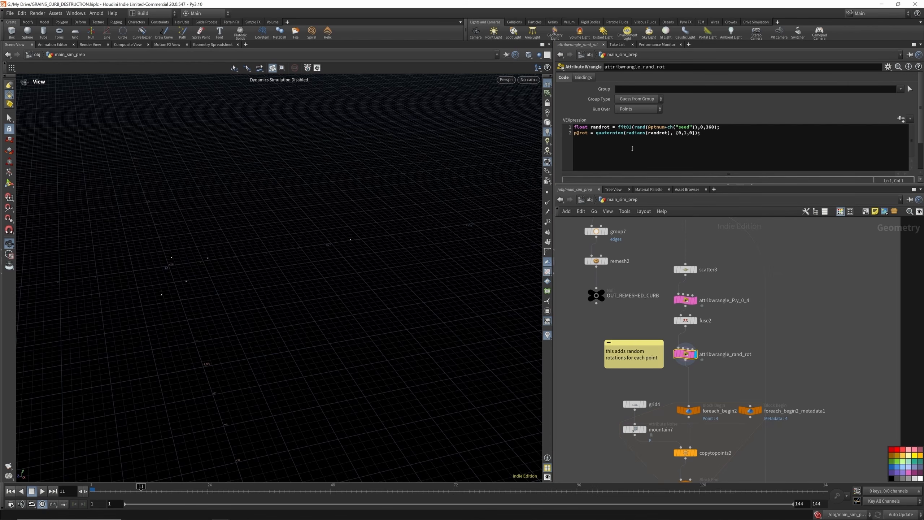
scroll(694, 306, down, 3)
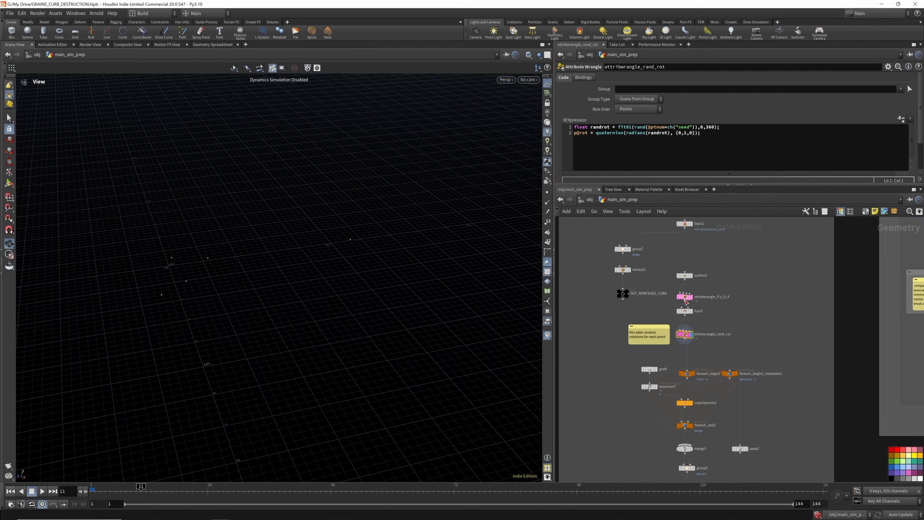
scroll(695, 386, up, 4)
scroll(667, 352, down, 2)
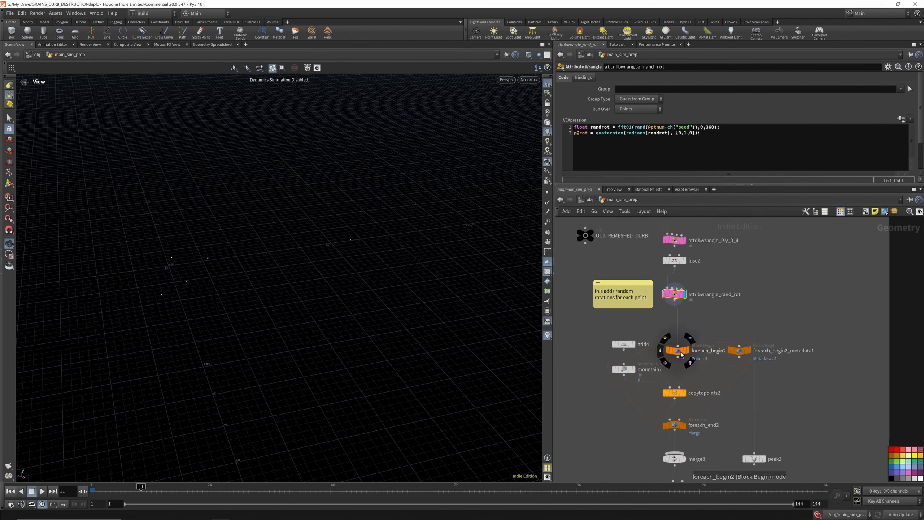
Display mountain7 to inspect the noise-deformed grid in the viewport
click(642, 367)
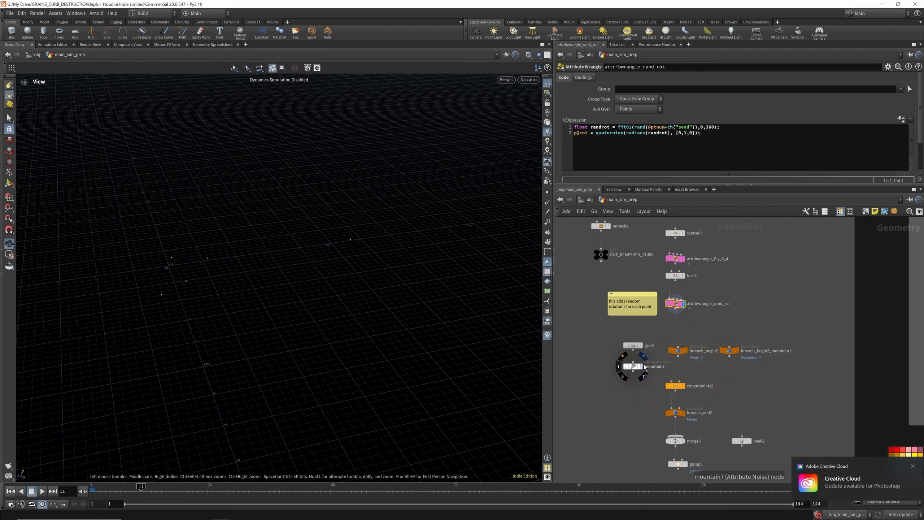
scroll(332, 320, down, 6)
drag(322, 285, 225, 252)
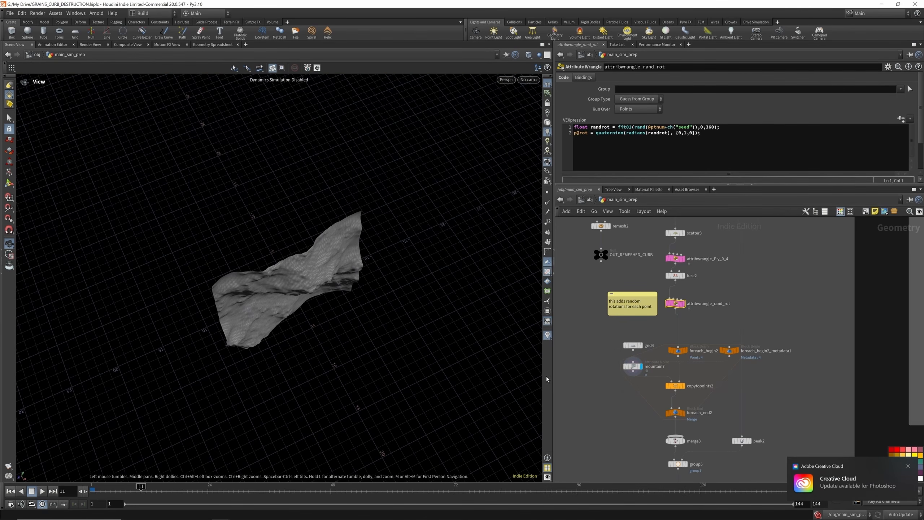
scroll(654, 312, down, 1)
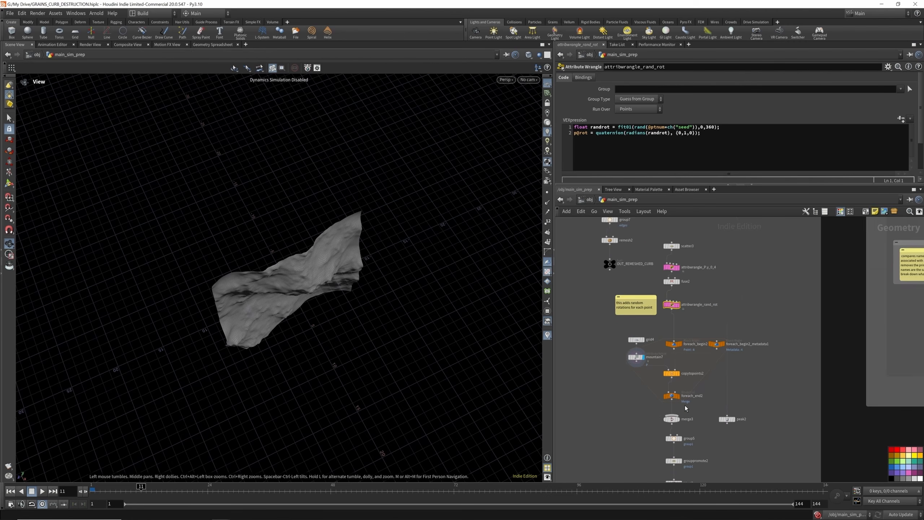
Display merge3 and toggle attribwrangle_rand_rot's bypass to compare the grids with and without random rotations, leaving the wrangle active
scroll(685, 406, up, 2)
click(678, 423)
mouse_move(320, 262)
mouse_down()
mouse_move(322, 252)
mouse_move(328, 265)
mouse_up()
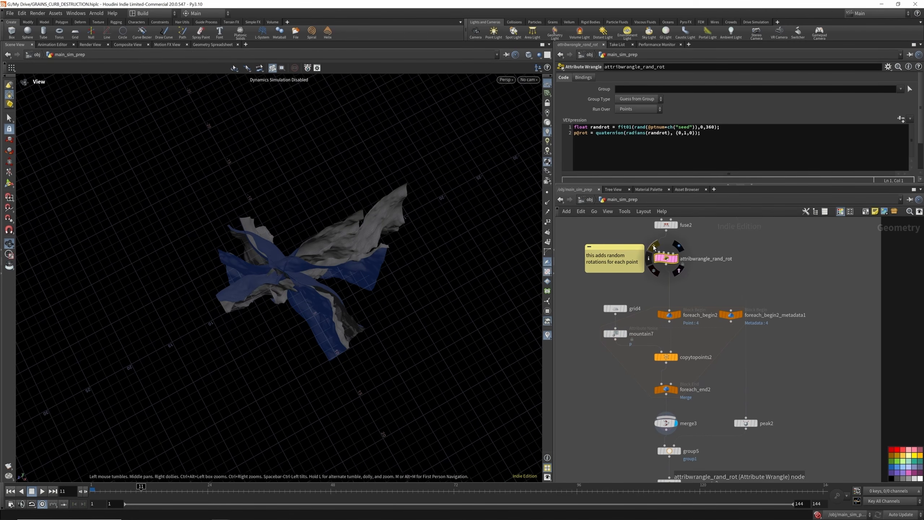
click(654, 248)
click(654, 248)
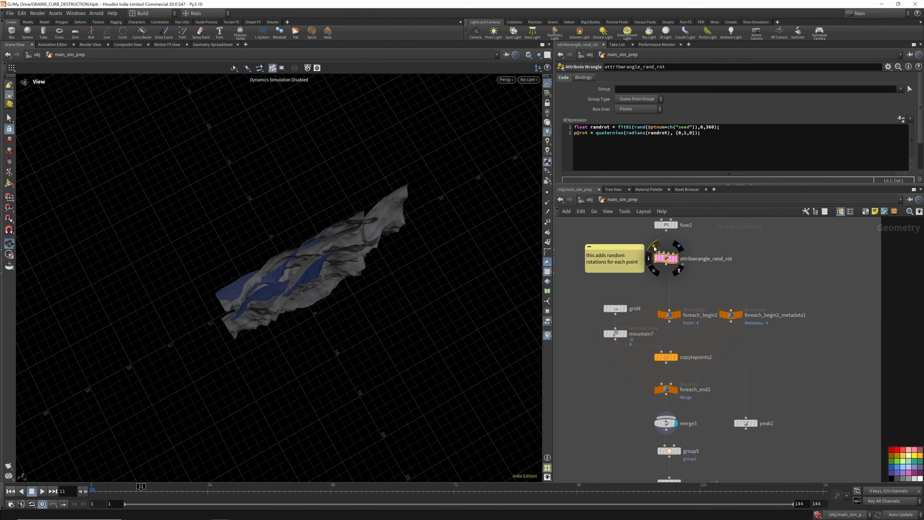
click(654, 247)
click(654, 247)
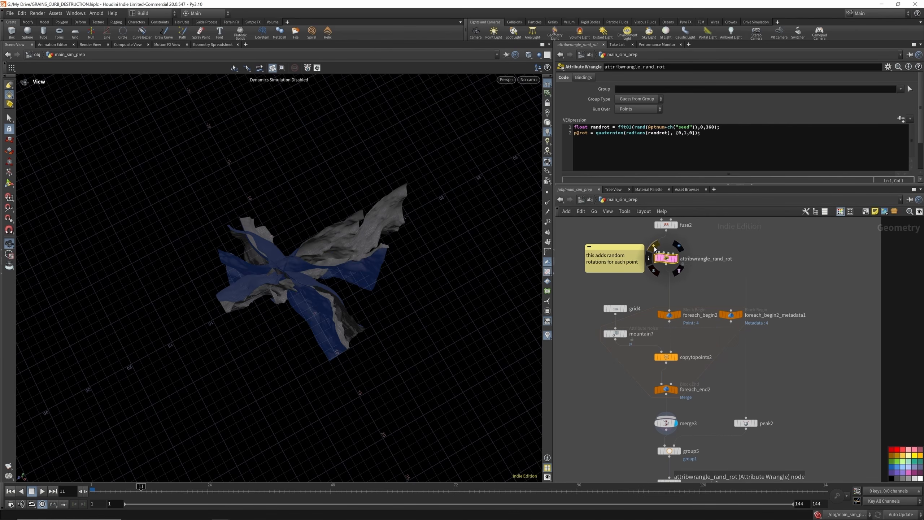
drag(364, 257, 275, 281)
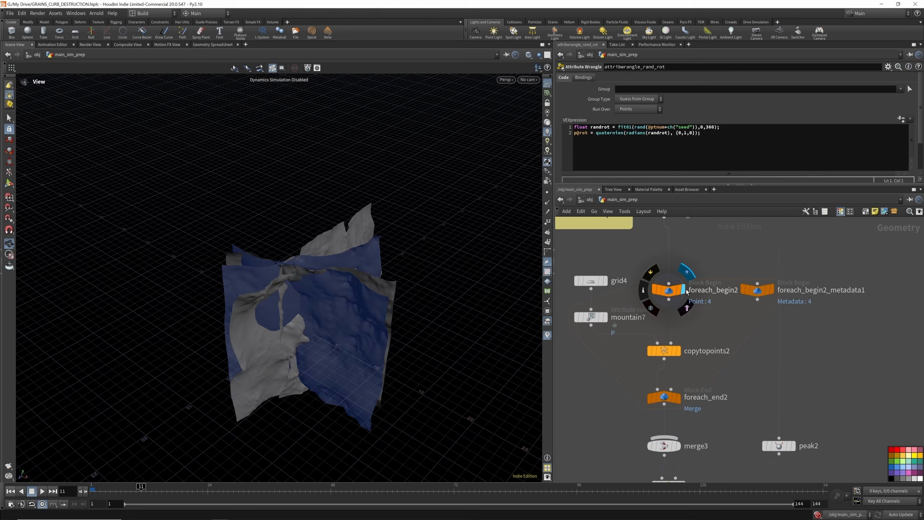
Display foreach_begin2, copytopoints2 and foreach_end2 in turn to examine how the loop copies the grid onto each point
click(684, 289)
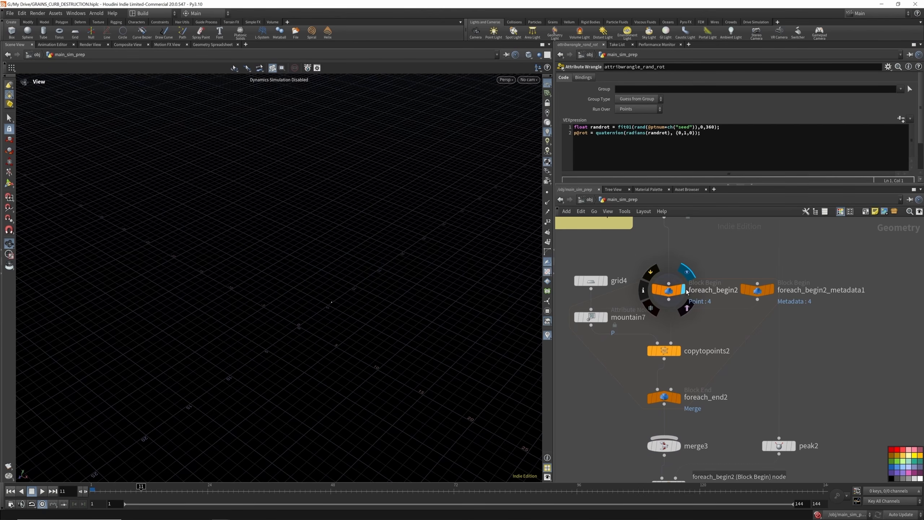
click(679, 351)
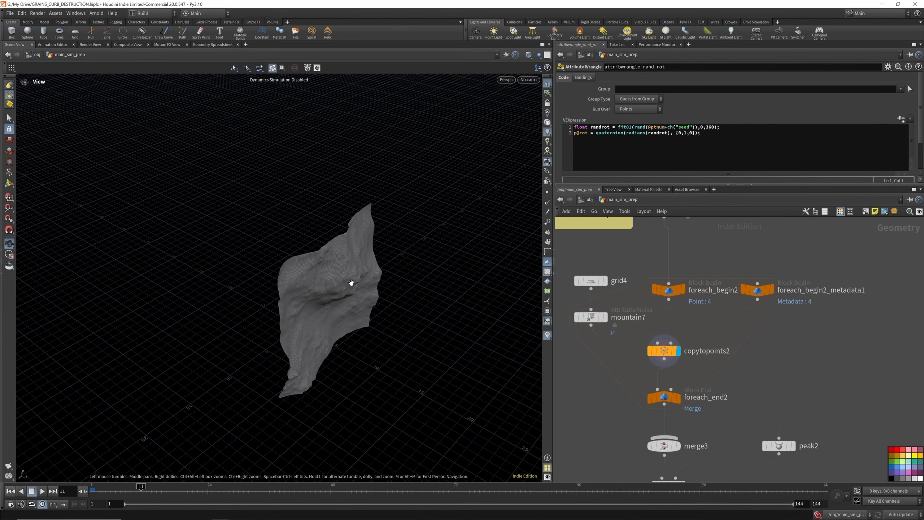
drag(351, 283, 331, 273)
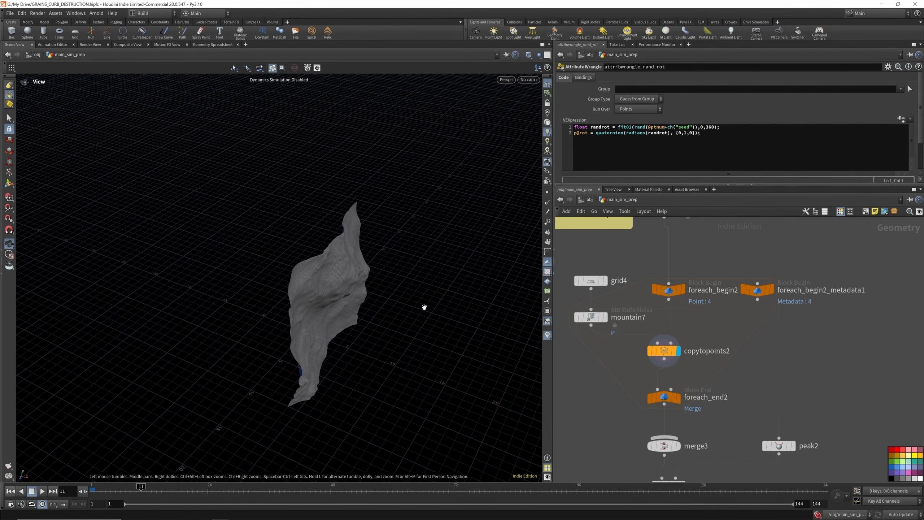
click(679, 397)
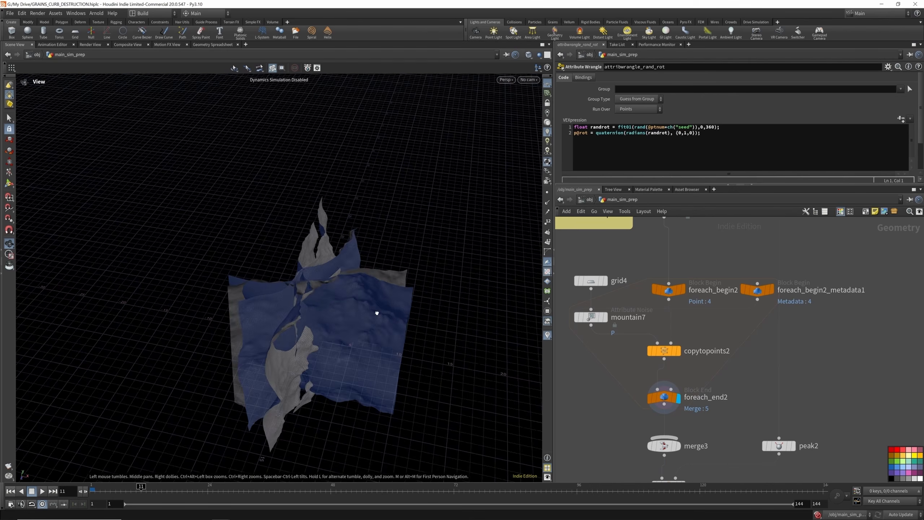
scroll(713, 255, down, 2)
scroll(700, 362, up, 4)
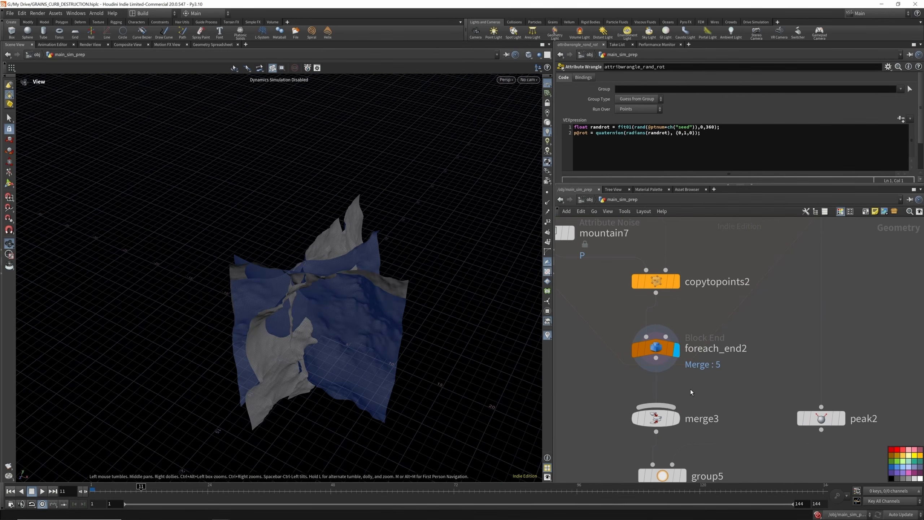
Display merge3 to inspect the merged grids, and display peak2 to examine the curb volume used for bounding
click(676, 418)
scroll(717, 255, down, 4)
scroll(719, 251, up, 5)
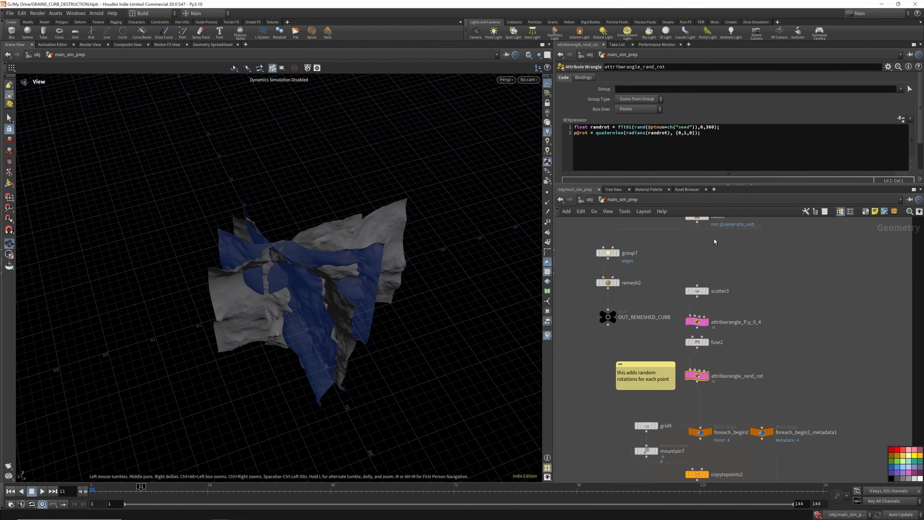
scroll(747, 241, down, 3)
scroll(802, 396, up, 3)
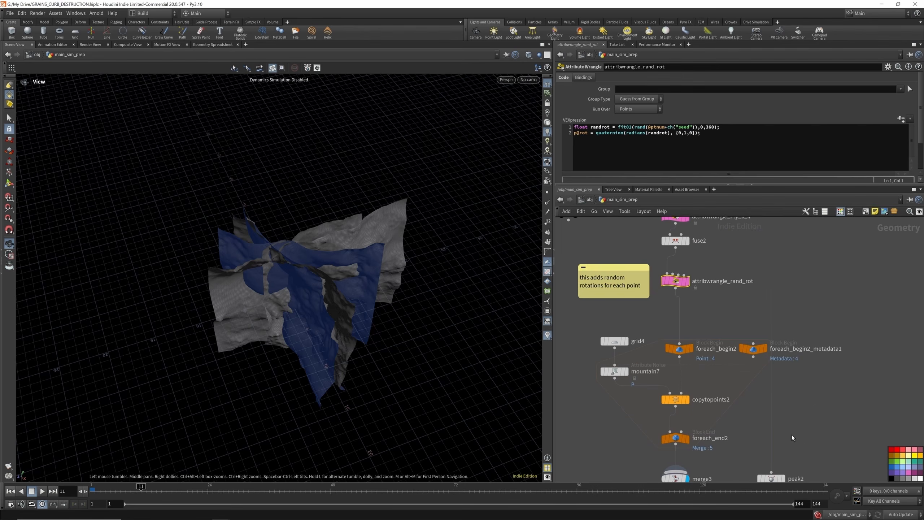
scroll(778, 365, down, 4)
scroll(772, 418, up, 3)
drag(772, 417, 794, 413)
click(804, 399)
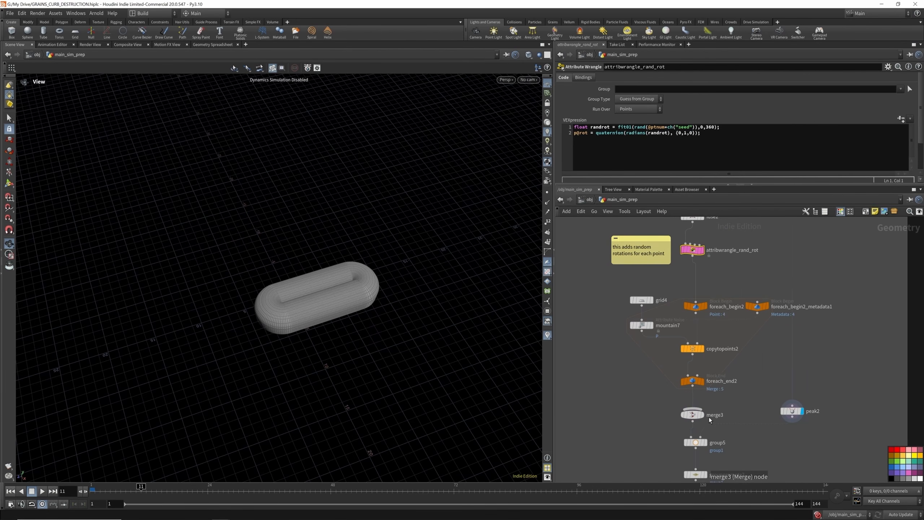
Display merge3 and group5, and review group5's bounding-object settings and its grouped points on the grids
click(706, 416)
click(708, 444)
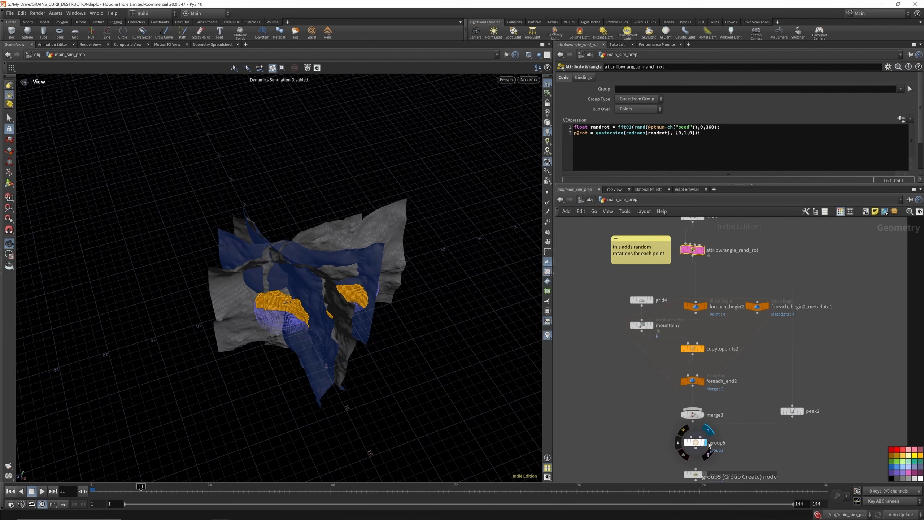
click(697, 443)
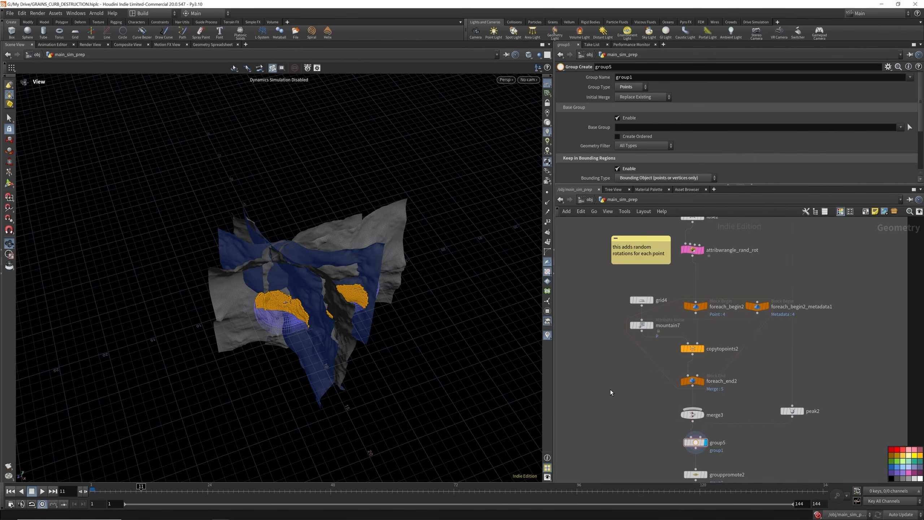
drag(348, 285, 309, 293)
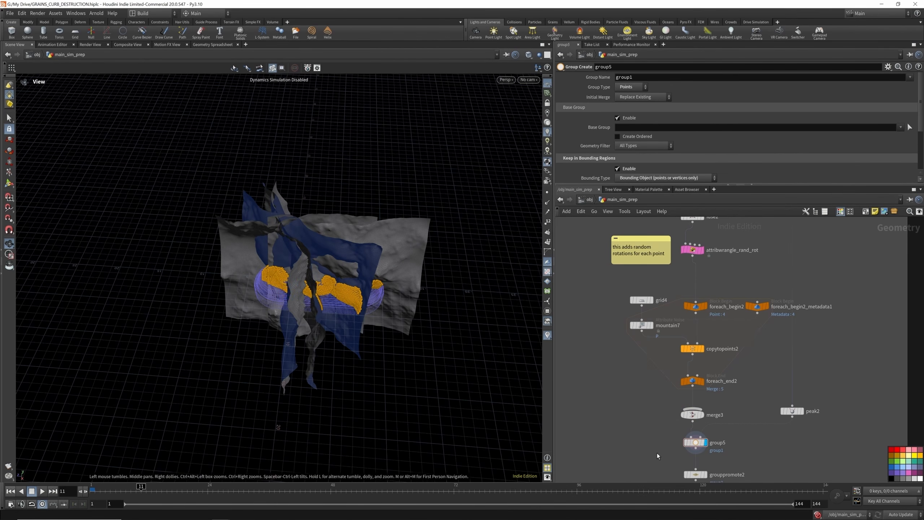
Display grouppromote2 and review its settings for promoting group1 to primitives
middle_drag(708, 364, 705, 290)
click(703, 400)
click(693, 402)
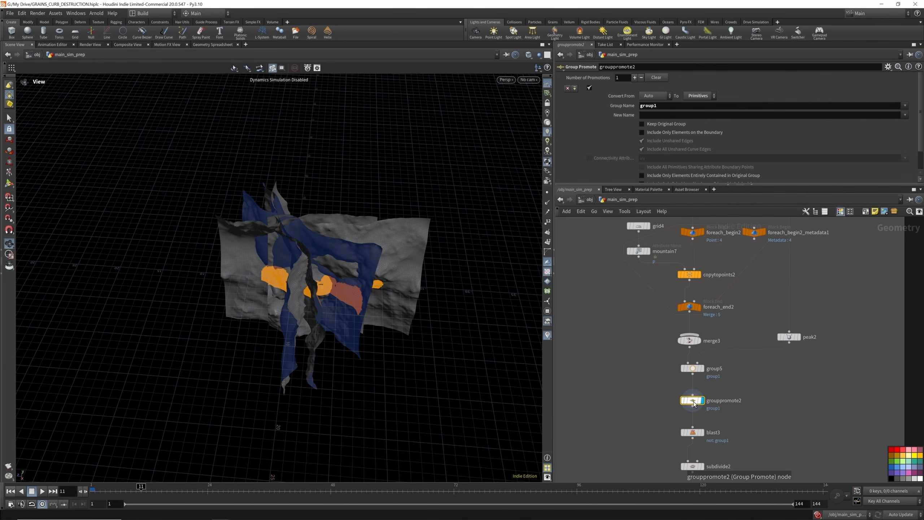
scroll(711, 356, up, 5)
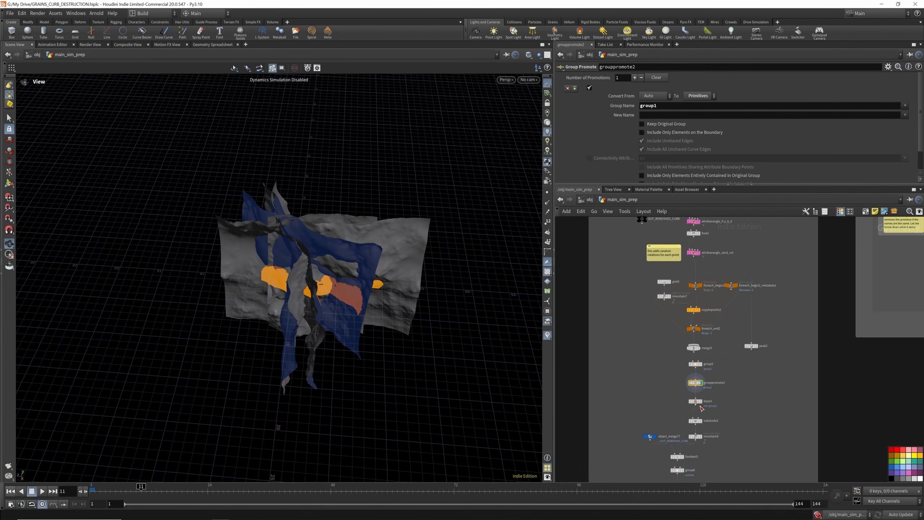
Display blast3 and review its Delete Non Selected setting and the remaining grid pieces
click(701, 383)
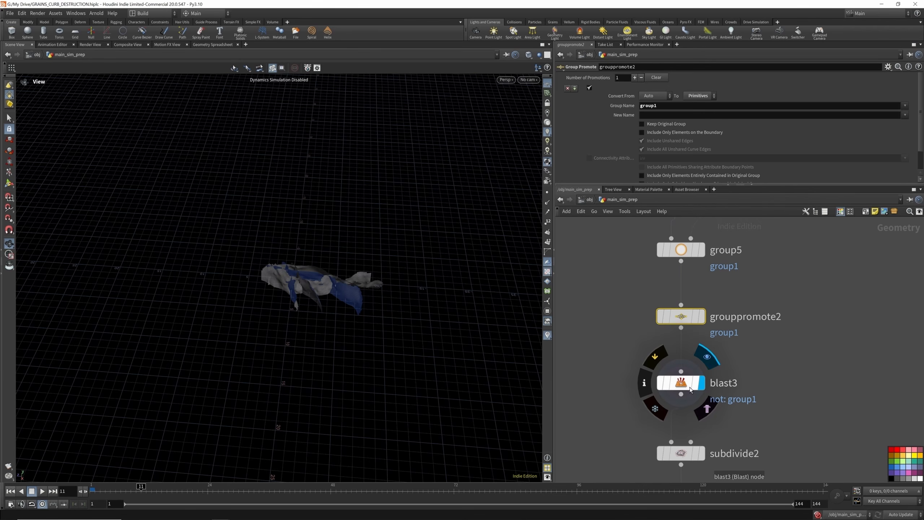
click(688, 385)
drag(335, 294, 338, 253)
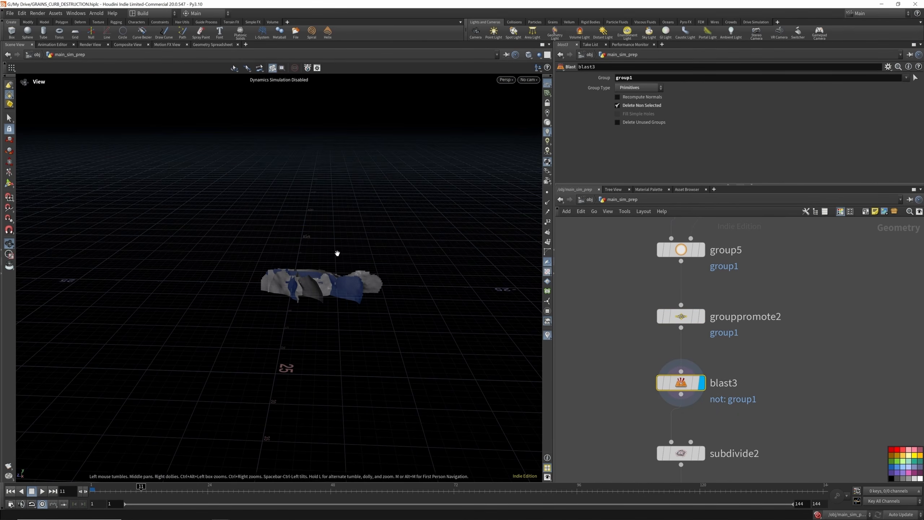
Display subdivide2 and mountain8 to examine the subdivided, noise-displaced cutting surfaces up close
scroll(712, 406, down, 4)
scroll(712, 400, up, 3)
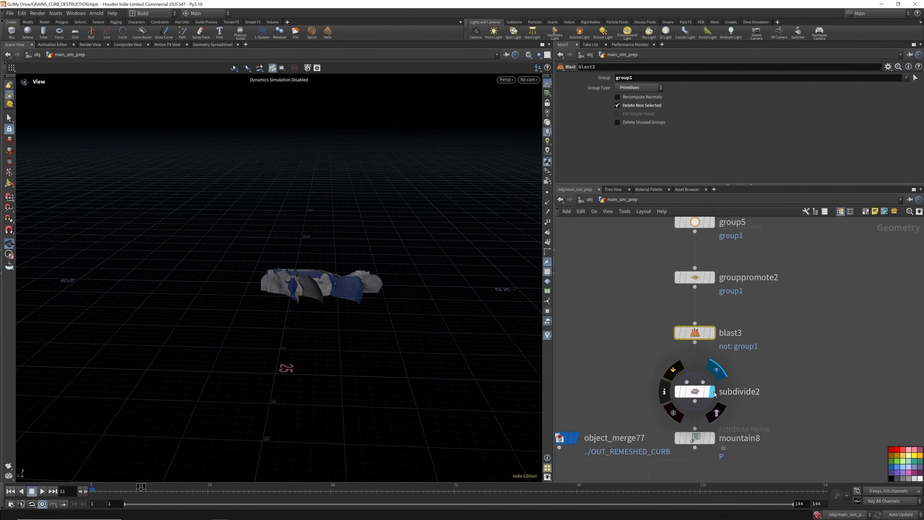
scroll(714, 390, down, 4)
scroll(714, 381, up, 3)
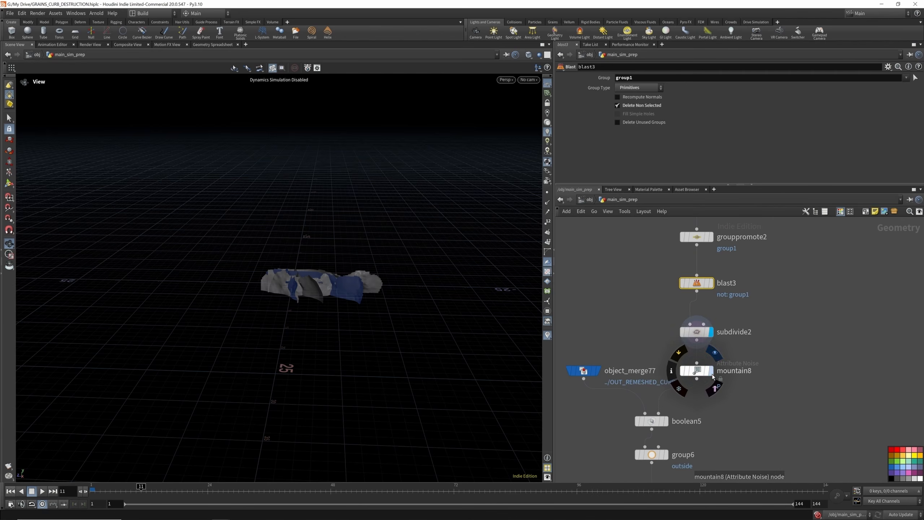
scroll(324, 278, up, 6)
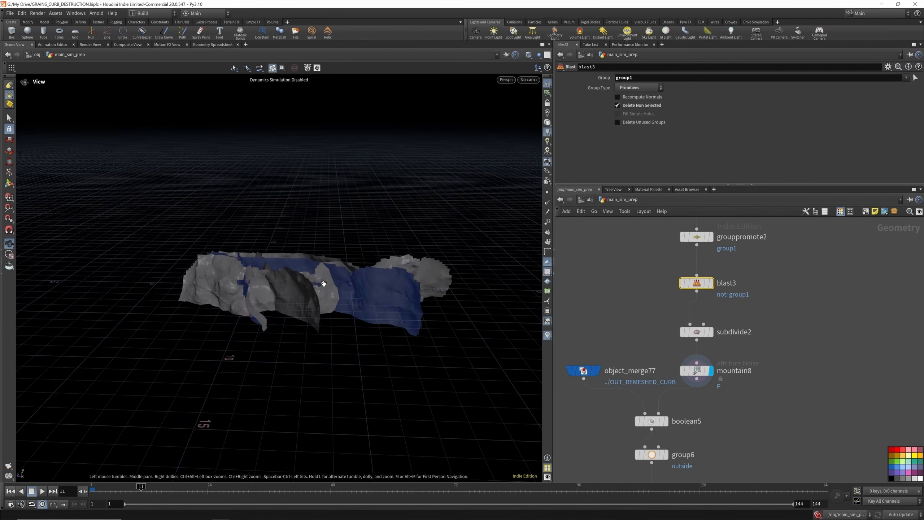
drag(304, 306, 305, 295)
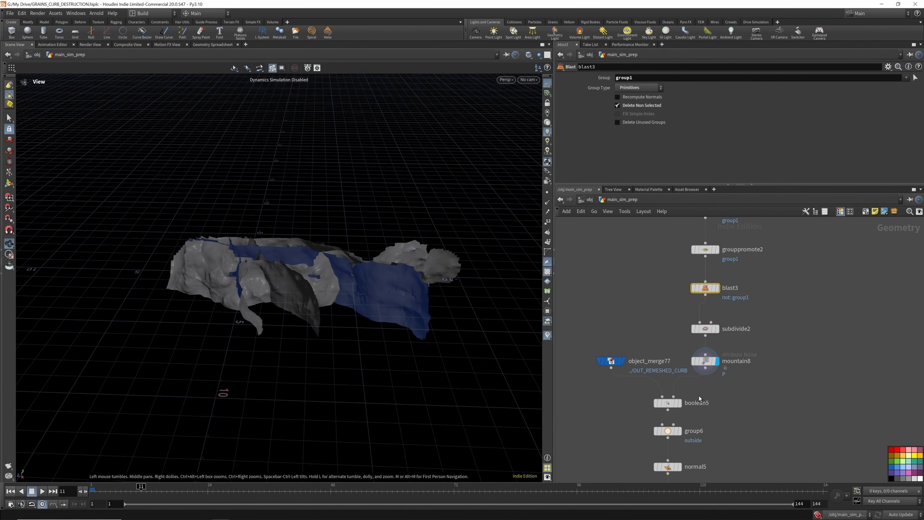
Display object_merge77 to inspect the remeshed curb, and display boolean5 to examine the curb cut by the surfaces
middle_drag(699, 396, 714, 370)
click(681, 395)
click(612, 348)
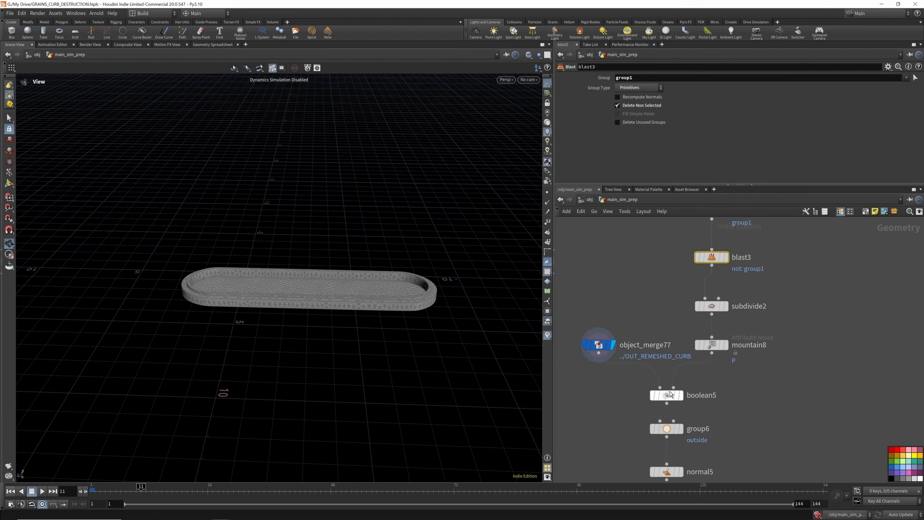
click(681, 395)
scroll(408, 293, up, 4)
drag(327, 273, 310, 290)
Review boolean5's solid, surface and Subtract settings alongside the cut curb
click(666, 395)
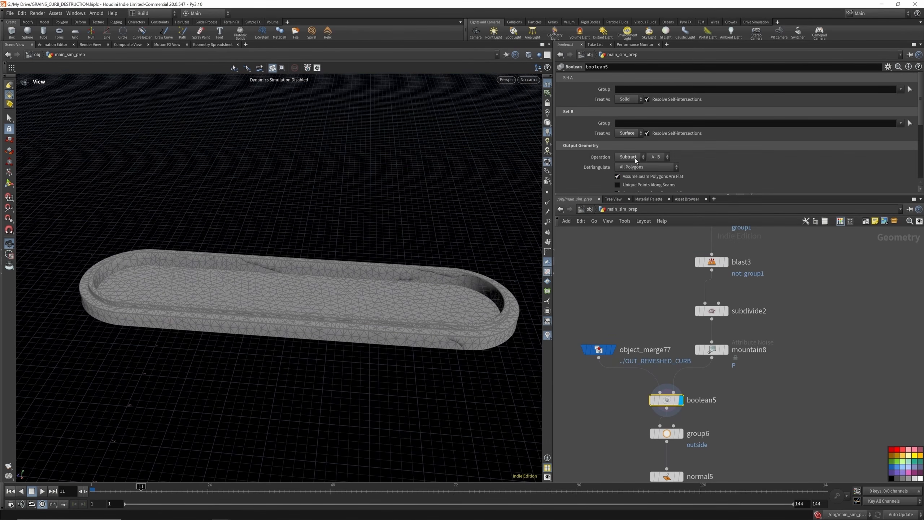
drag(394, 282, 392, 263)
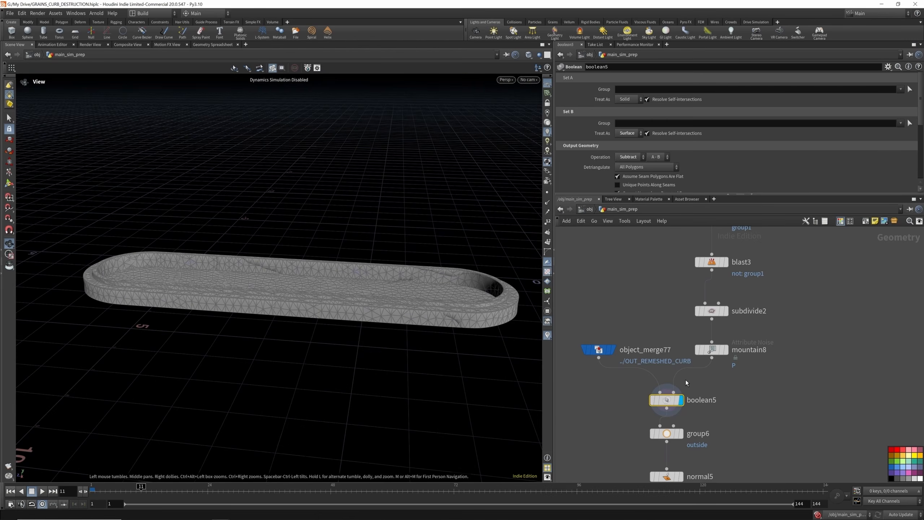
scroll(687, 380, down, 2)
Review the displayed results and settings of group6 and normal5, and display normal6 to inspect the curb's normals
click(690, 377)
click(680, 379)
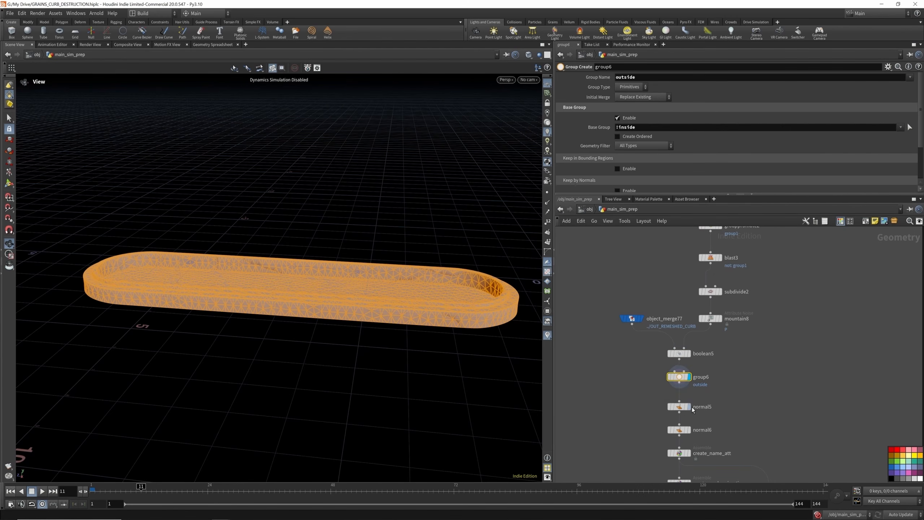
click(690, 407)
click(684, 407)
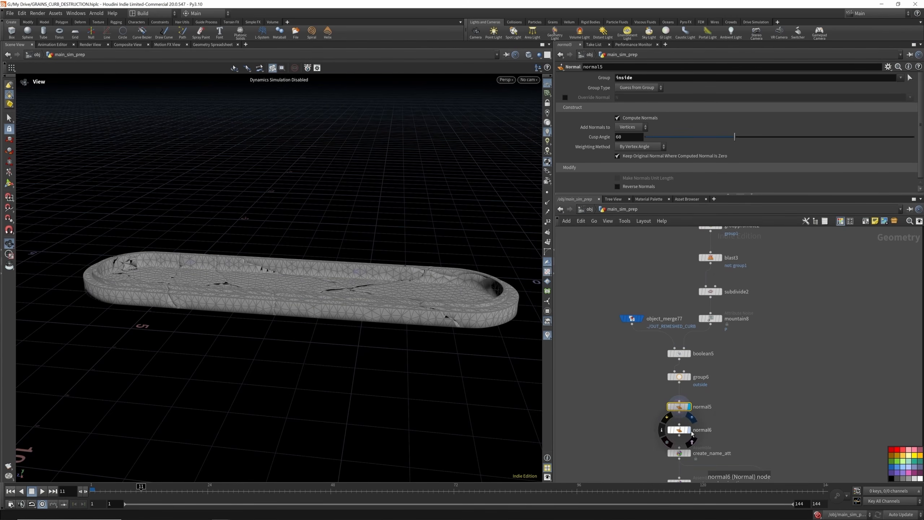
click(691, 430)
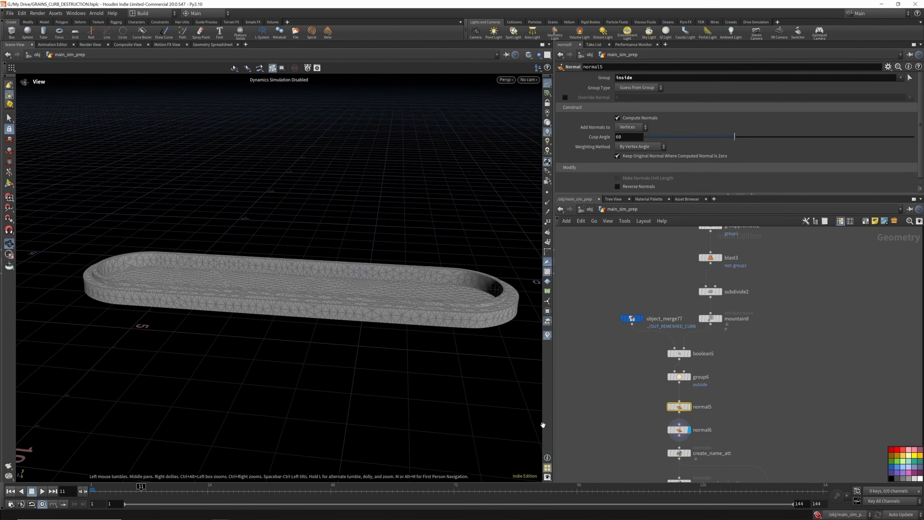
Review normal6's outside-group settings and compare the displayed results of normal5 and normal6 on the curb
click(684, 430)
click(689, 407)
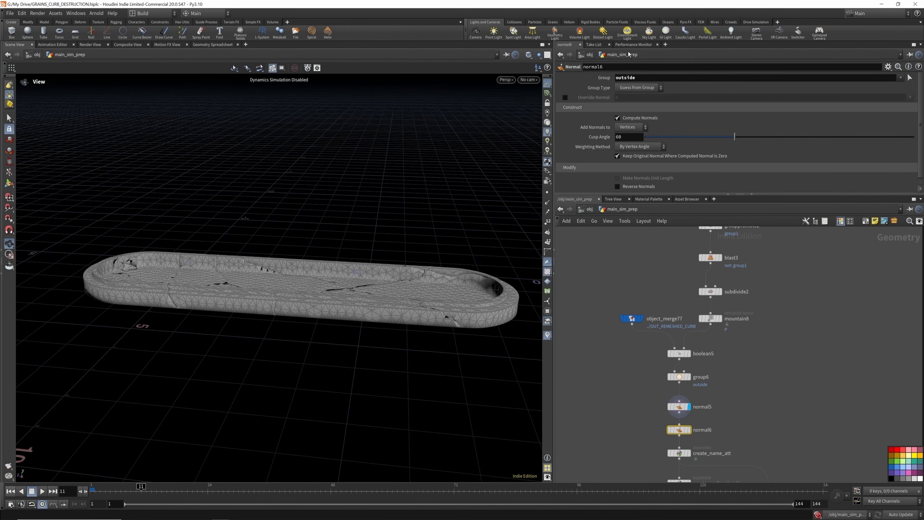
click(690, 430)
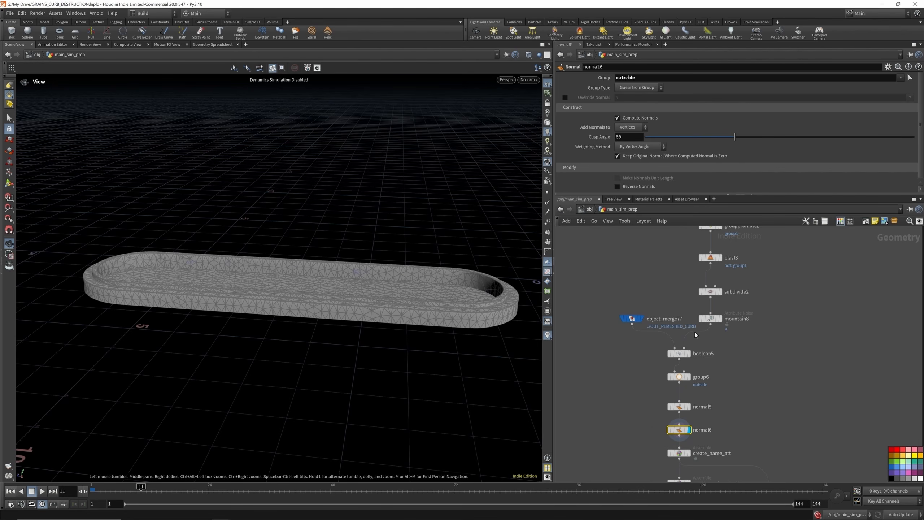
Display create_name_att and create_pack_primatives to review how the curb pieces are named and packed
scroll(674, 419, up, 3)
click(678, 411)
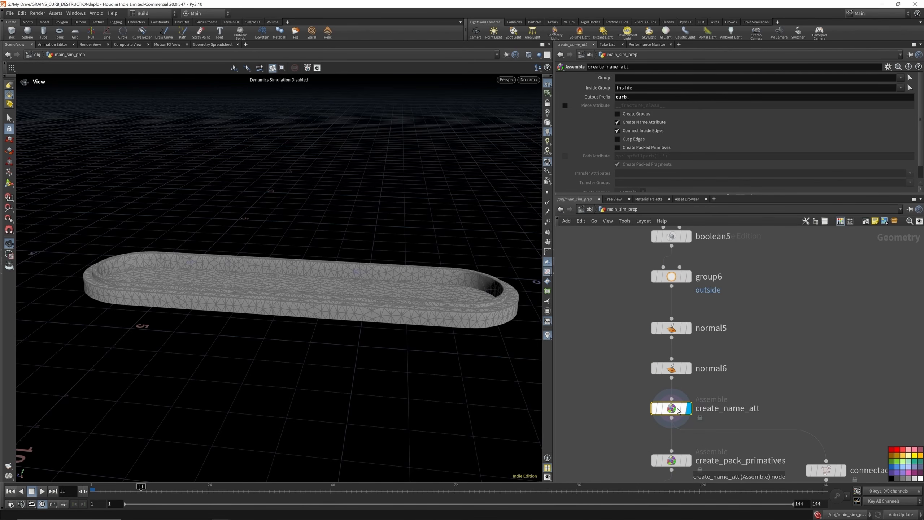
scroll(696, 342, down, 3)
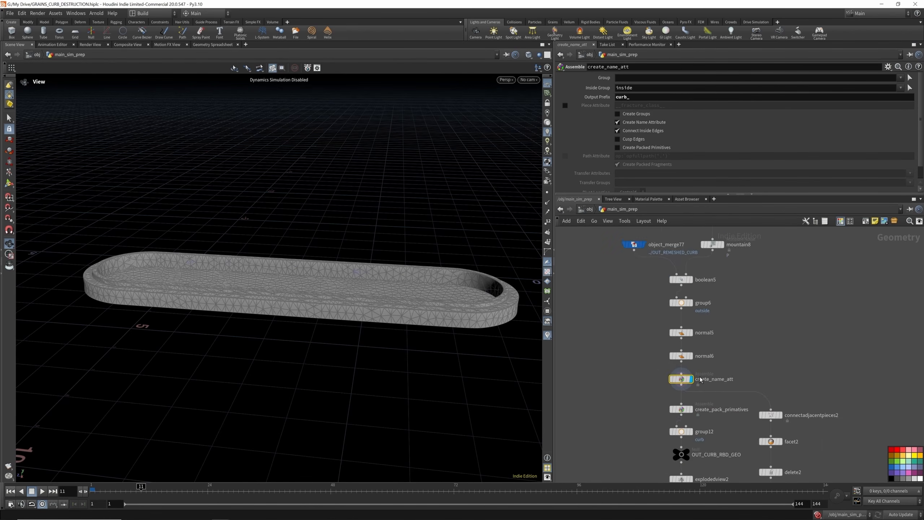
scroll(696, 411, up, 4)
click(682, 410)
click(664, 410)
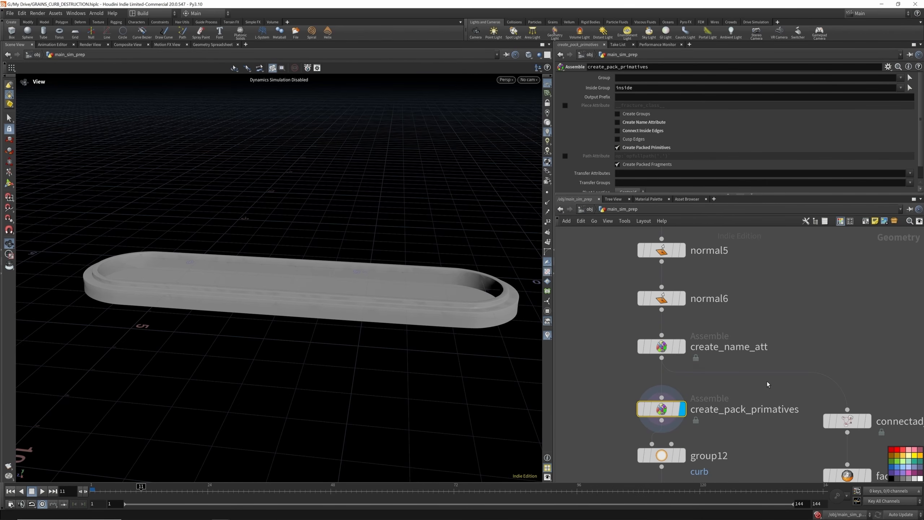
Add an Exploded View node fed by create_pack_primatives and display it to examine the separated curb pieces
scroll(702, 307, down, 4)
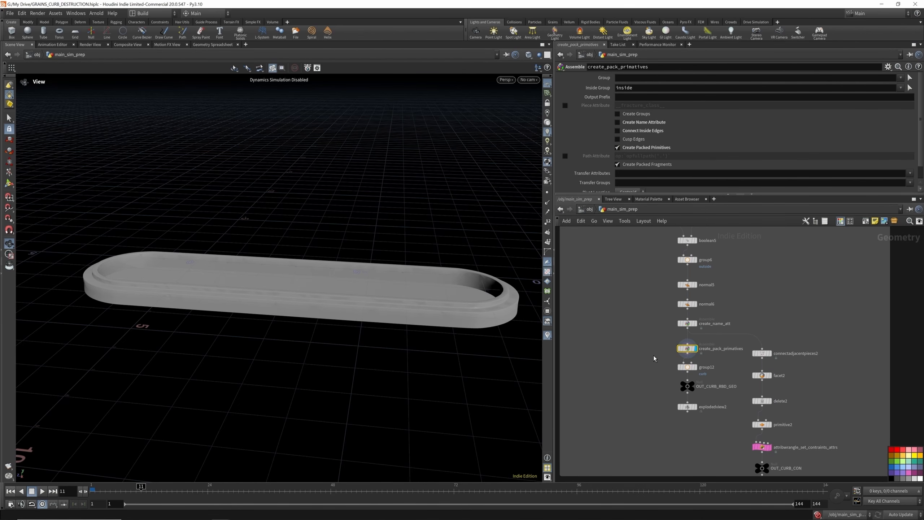
key(Tab)
text(e)
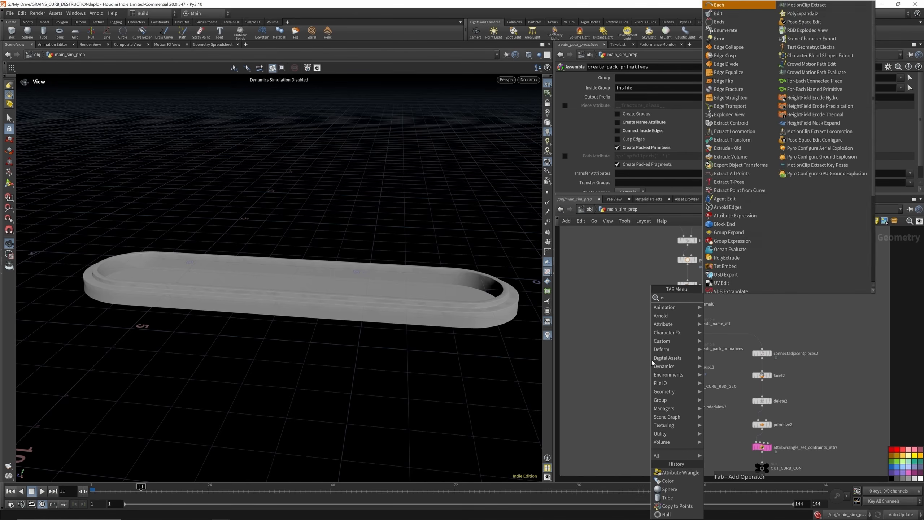
text(xpl)
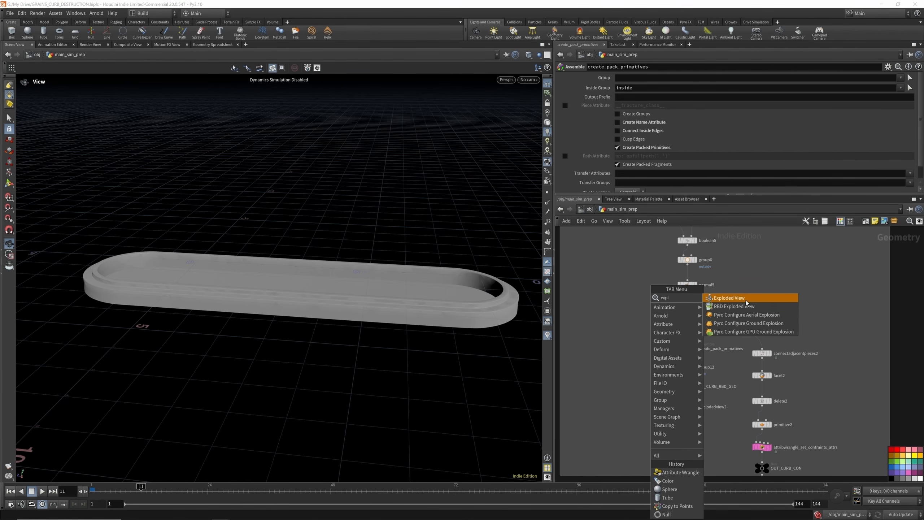
click(747, 299)
click(631, 372)
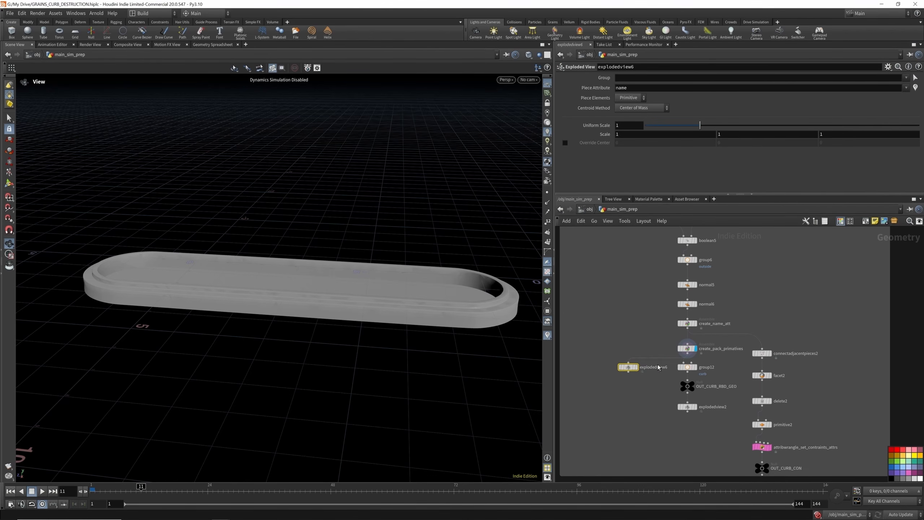
click(637, 367)
drag(329, 235, 303, 265)
scroll(339, 260, down, 10)
scroll(565, 357, down, 5)
scroll(305, 278, up, 4)
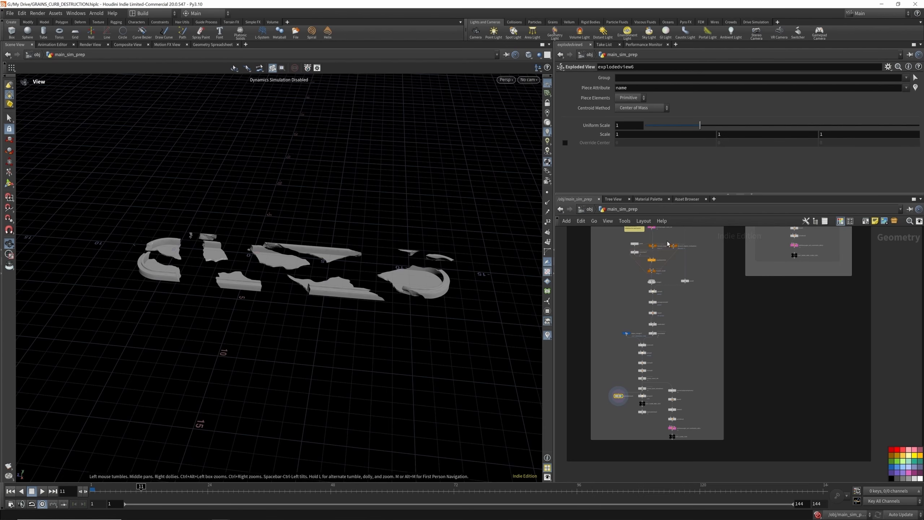
Review group12's curb point group and display explodedview2 to inspect the curb pieces slightly separated
mouse_move(655, 315)
mouse_move(640, 392)
scroll(637, 400, up, 8)
click(645, 396)
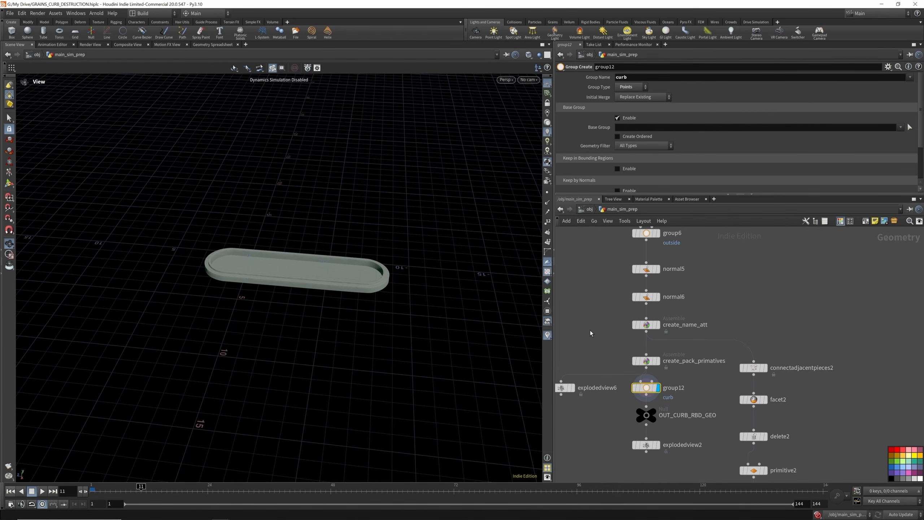
click(660, 448)
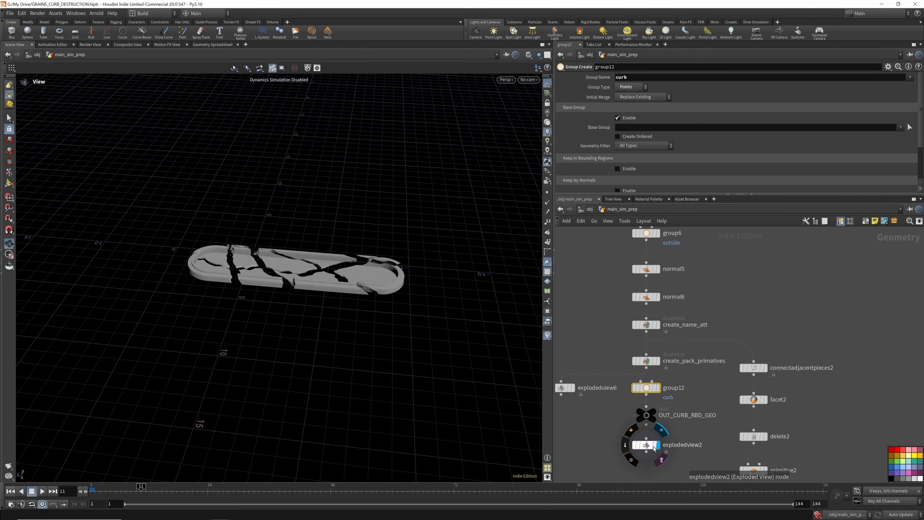
click(647, 445)
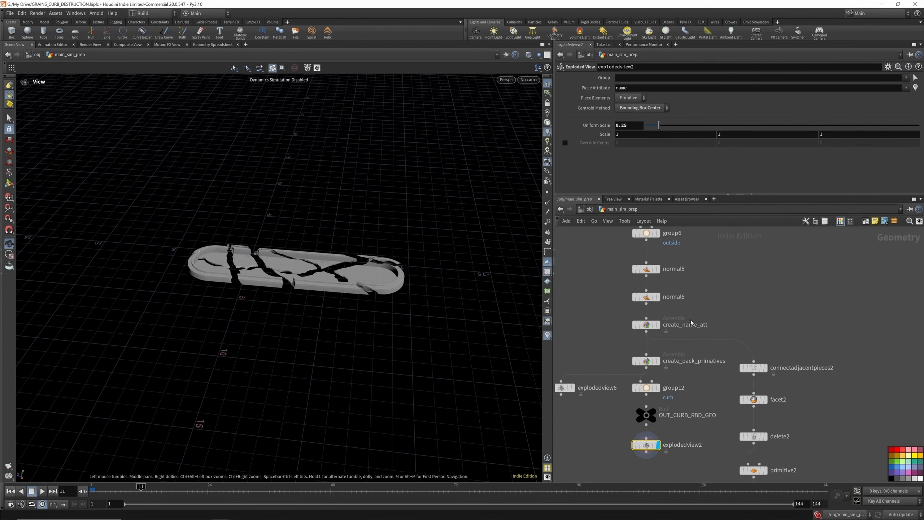
Display connectadjacentpieces2 and review its Adjacent Pieces from Points settings and the resulting curb connections
scroll(691, 319, down, 3)
scroll(733, 352, up, 5)
scroll(716, 332, down, 4)
scroll(711, 327, up, 1)
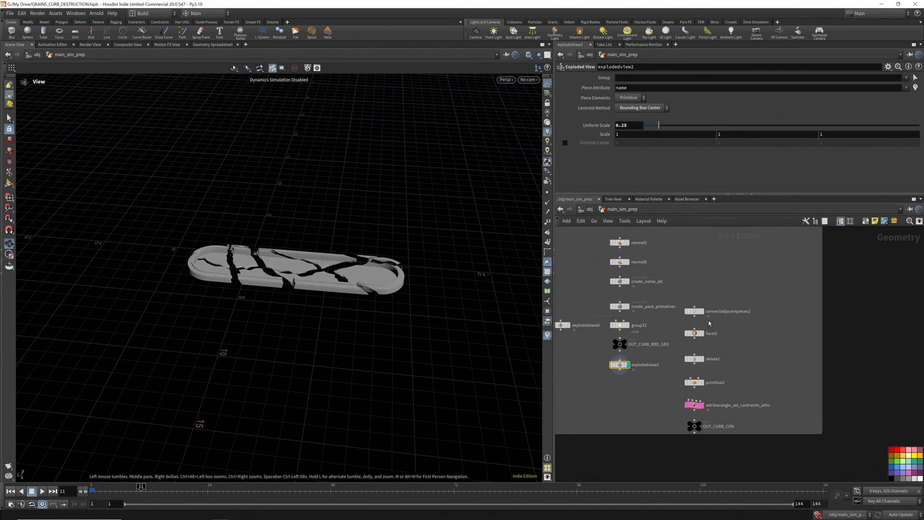
scroll(708, 318, up, 4)
click(700, 307)
click(687, 308)
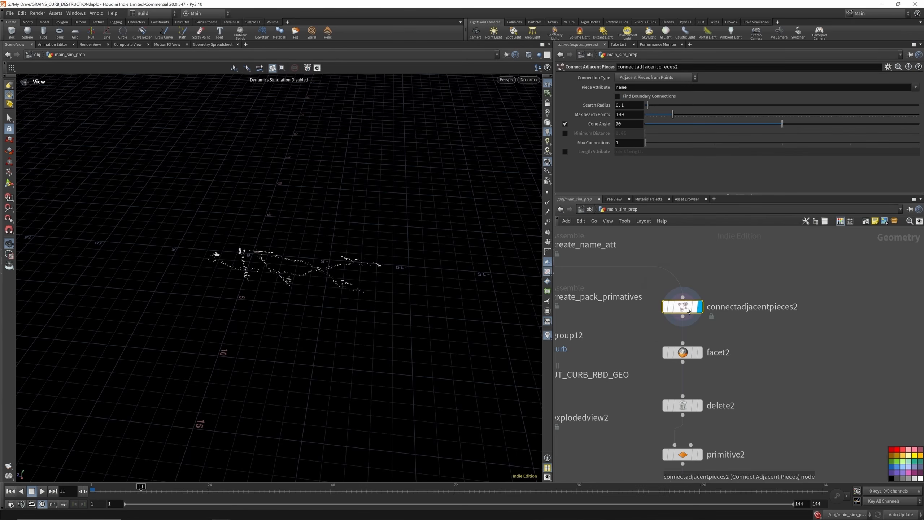
scroll(665, 283, down, 2)
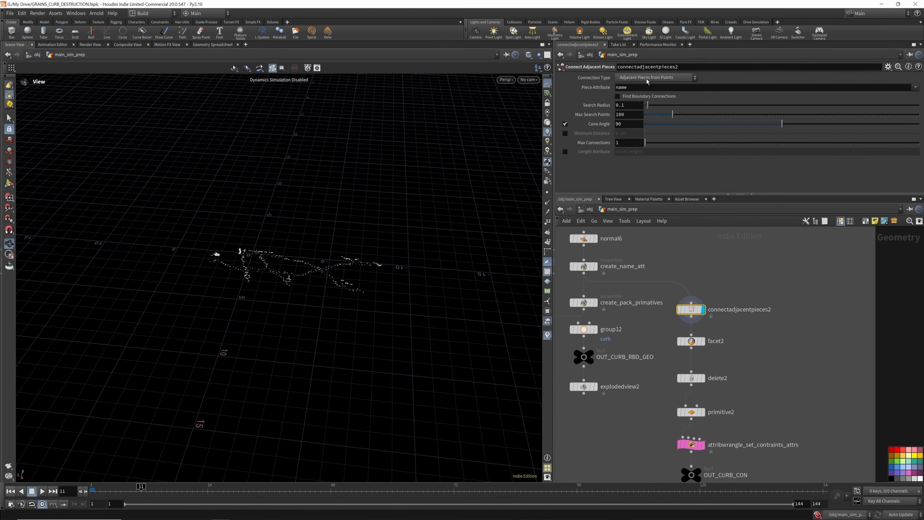
Display facet2 and delete2 to review the unique-points setting and how the curb connections are thinned by range
scroll(350, 266, up, 4)
click(703, 341)
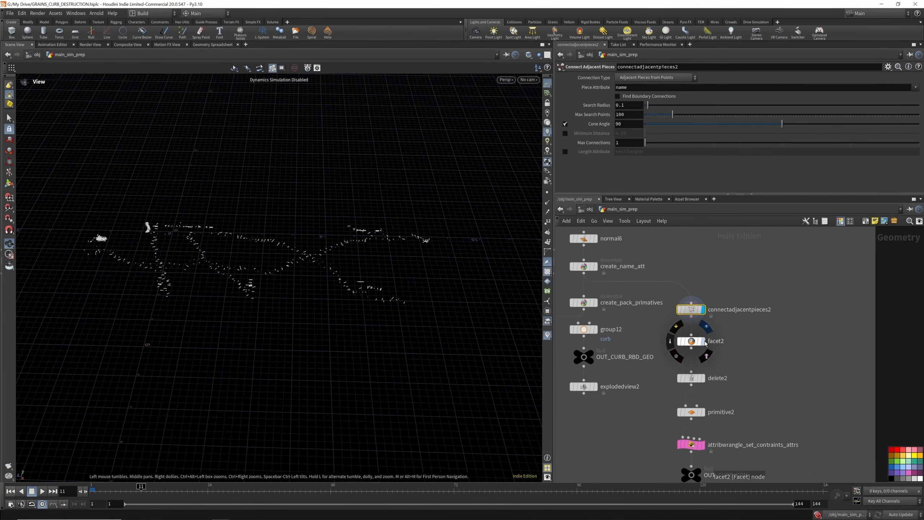
click(695, 342)
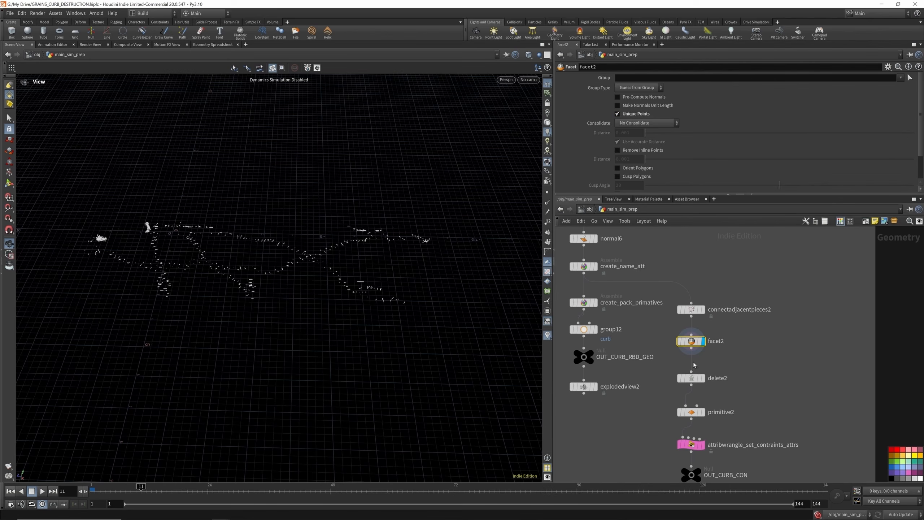
scroll(696, 364, down, 2)
scroll(701, 360, up, 3)
click(699, 358)
click(693, 360)
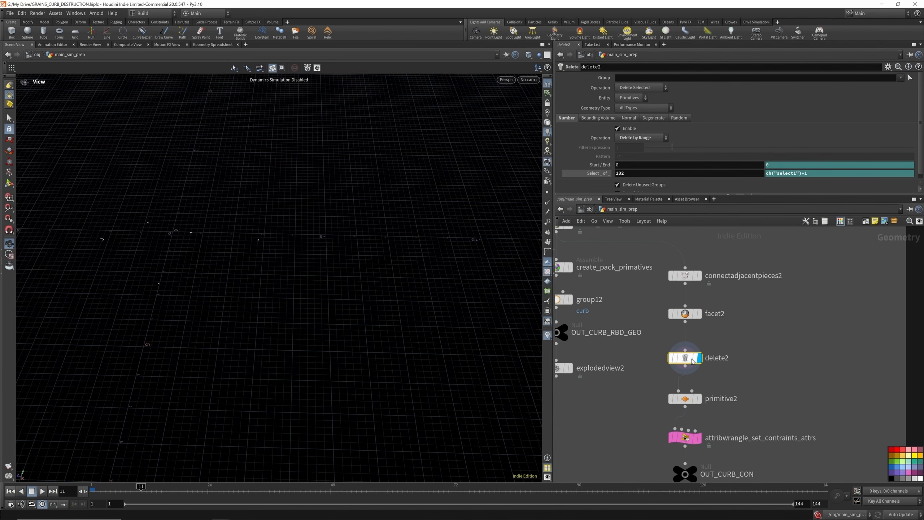
Display primitive2 with its settings and turn on point display in the viewport to show the collapsed curb constraints
click(699, 399)
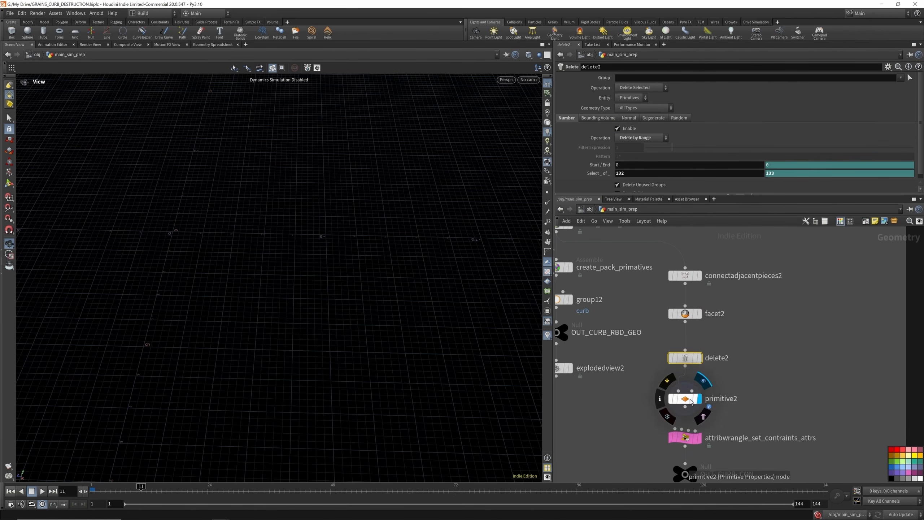
click(685, 398)
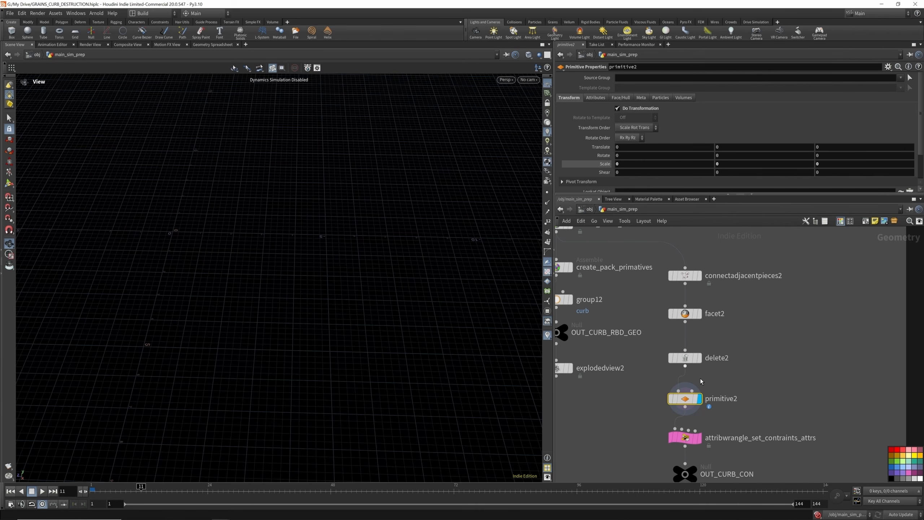
click(548, 194)
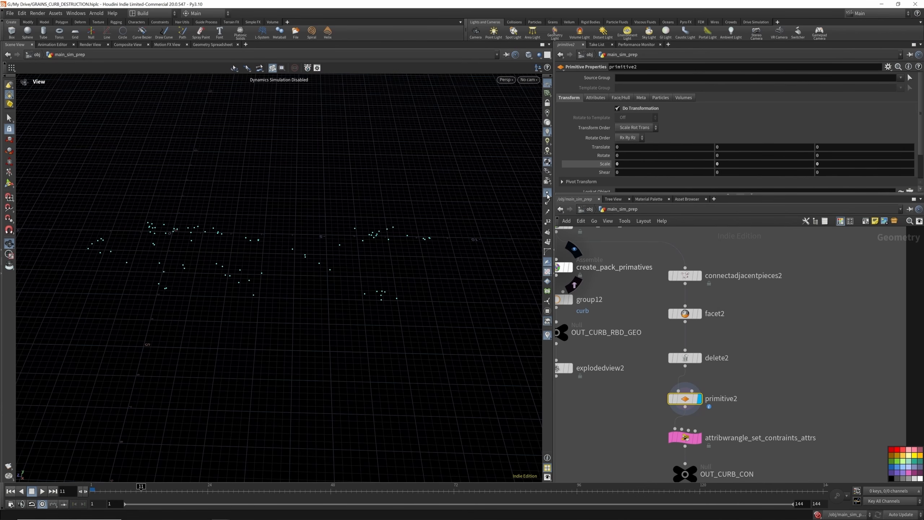
scroll(724, 367, down, 3)
scroll(699, 412, up, 5)
Review the VEX code in attribwrangle_set_contraints_attrs and display OUT_CURB_CON to inspect the final curb constraints
click(683, 367)
click(664, 368)
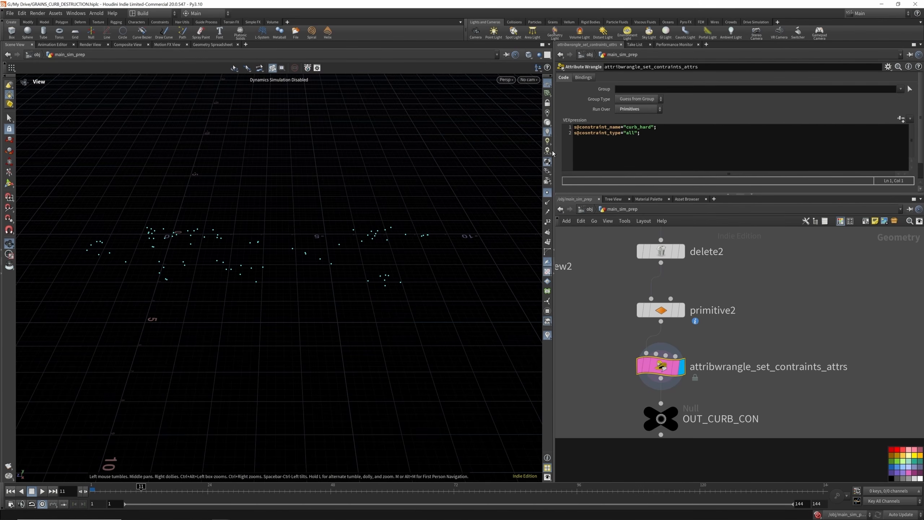
drag(335, 256, 310, 245)
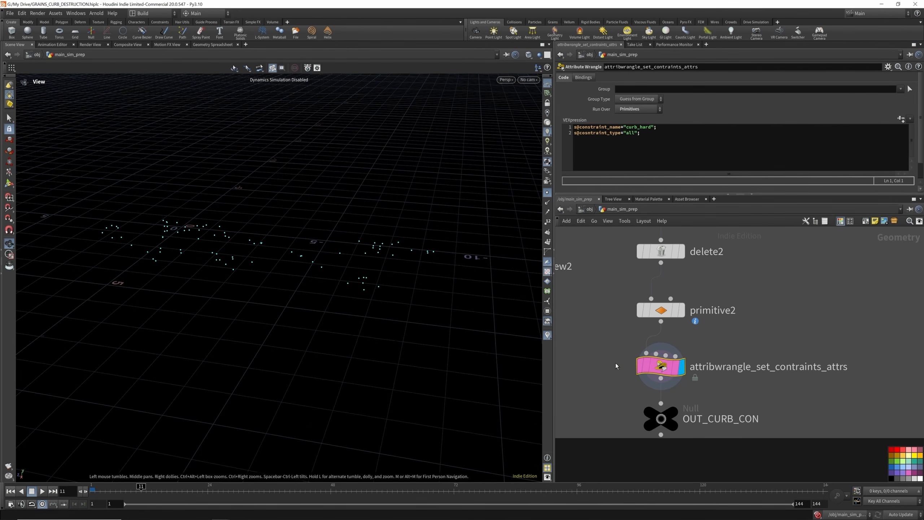
scroll(659, 349, down, 4)
scroll(667, 379, up, 4)
click(669, 379)
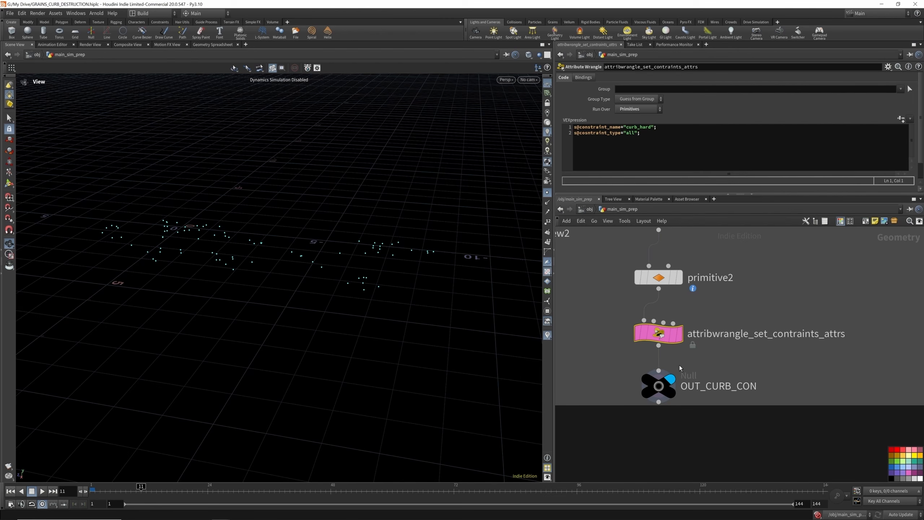
Go to the road and curb constraints network, display object_merge3's curb pieces and review unpack1's settings
scroll(657, 372, down, 4)
scroll(657, 373, down, 8)
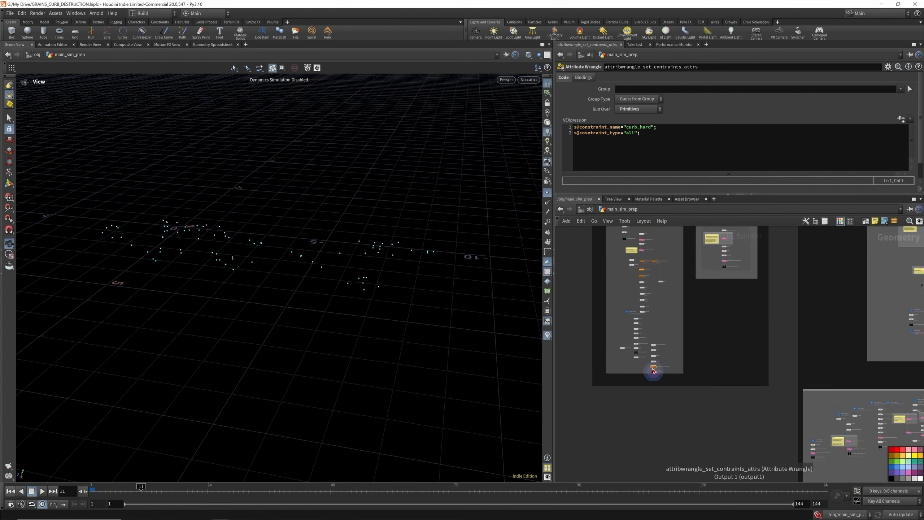
scroll(653, 371, down, 3)
scroll(683, 311, up, 12)
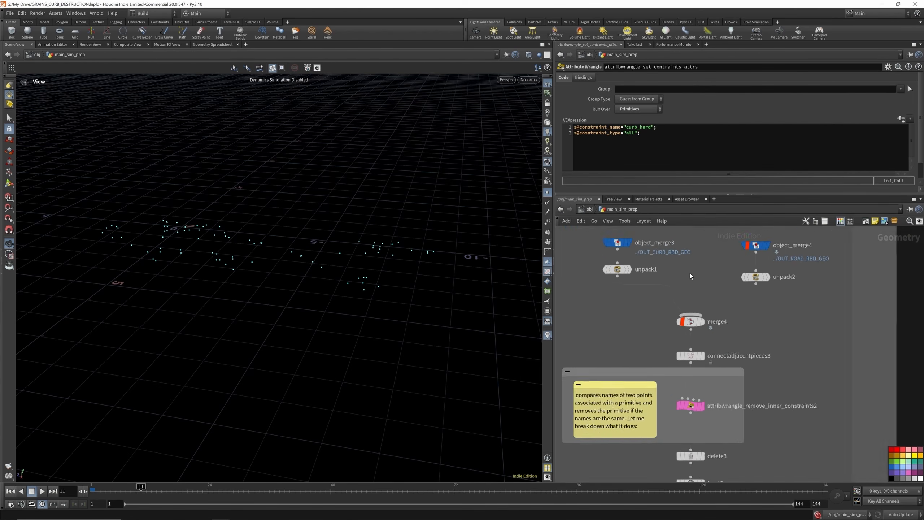
scroll(699, 317, down, 3)
scroll(645, 273, up, 2)
click(643, 264)
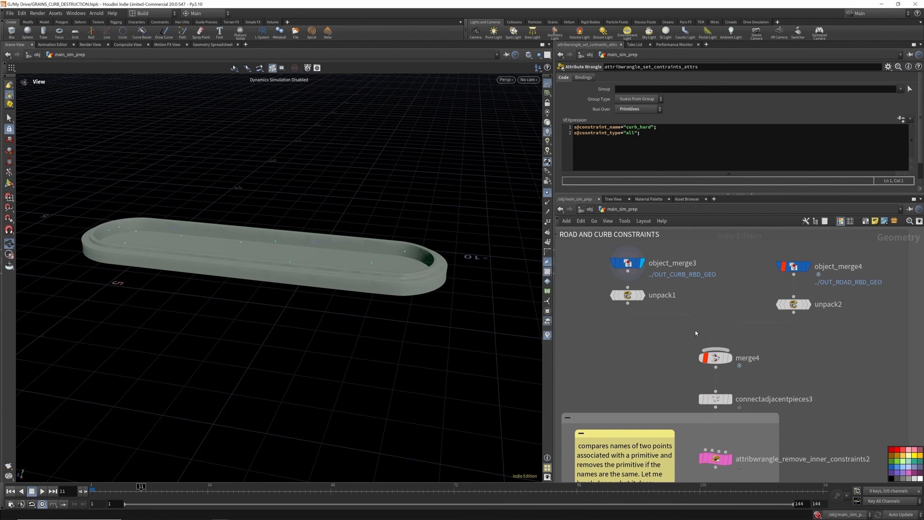
click(636, 295)
click(631, 297)
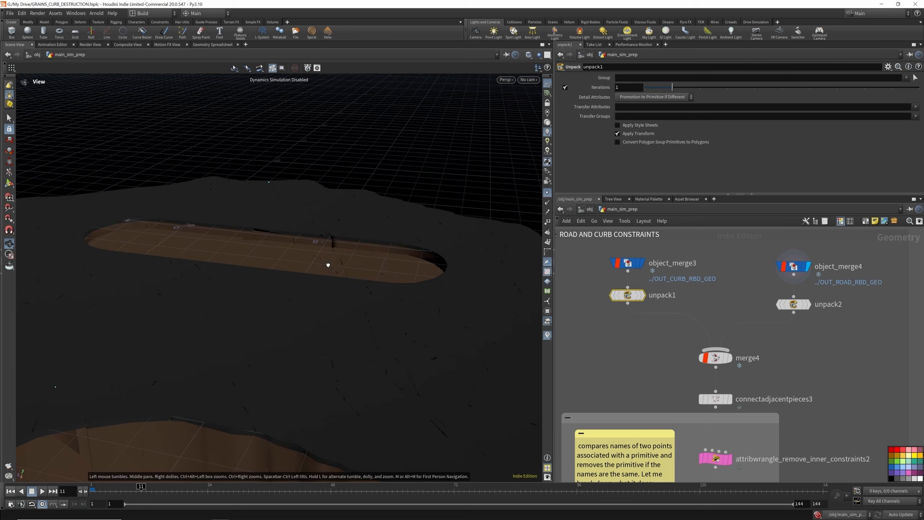
Examine the road geometry from object_merge4 and display unpack2 to see its unpacked pieces
scroll(331, 247, down, 6)
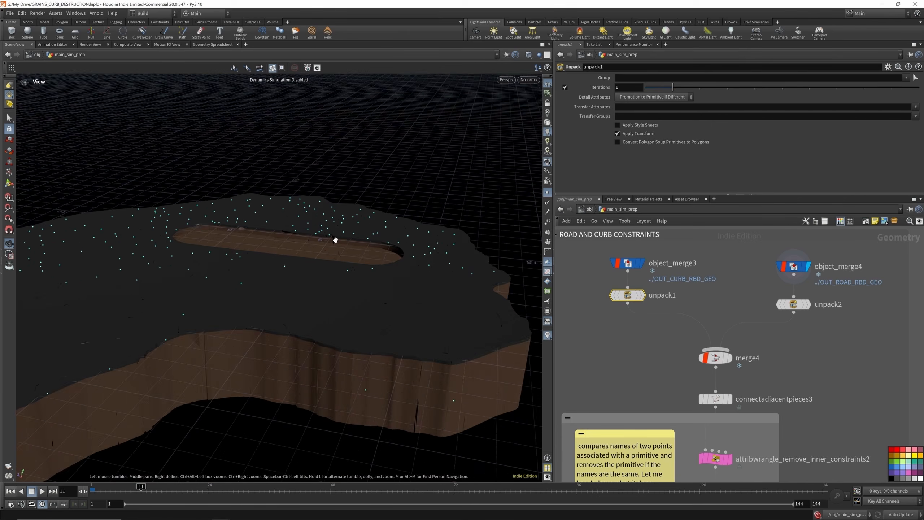
drag(455, 255, 484, 286)
scroll(803, 310, up, 2)
click(809, 304)
scroll(734, 266, down, 5)
scroll(712, 319, up, 5)
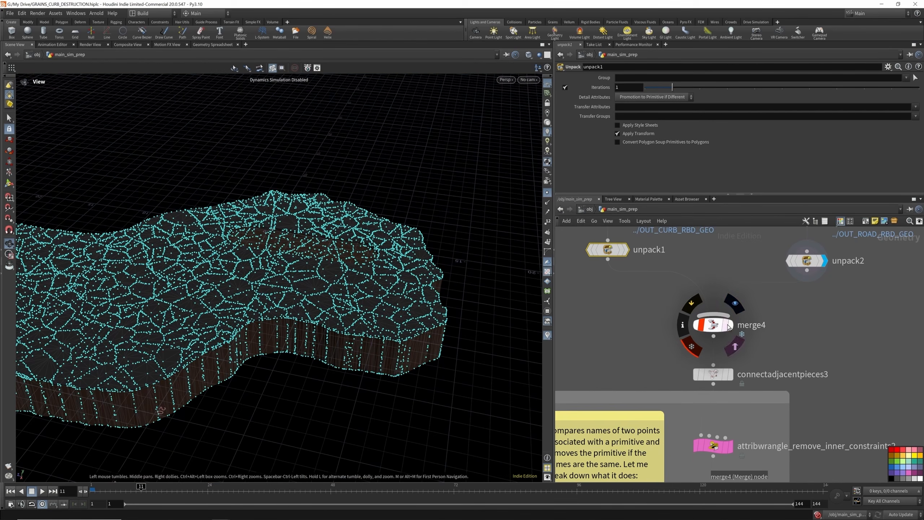
Display connectadjacentpieces3 below merge4 to examine the connections generated across the merged curb and road pieces
click(730, 325)
drag(303, 243, 334, 241)
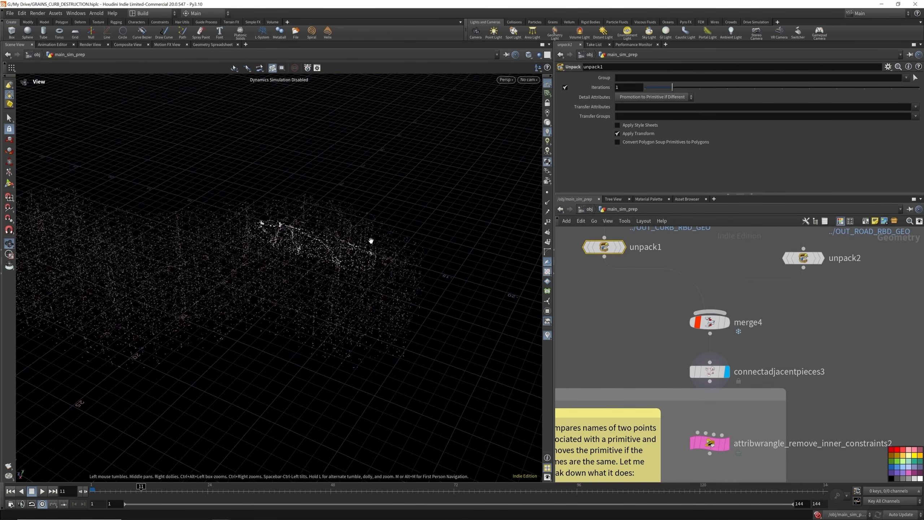
scroll(435, 229, down, 3)
scroll(760, 358, down, 2)
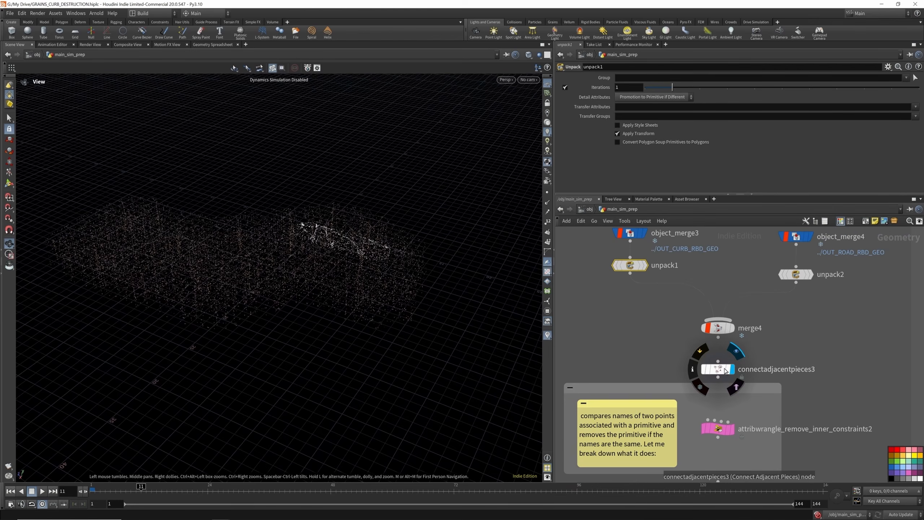
Move connectadjacentpieces3 slightly closer to merge4 and enlarge the parameter area to show attribwrangle_remove_inner_constraints2's full VEX code
drag(720, 368, 718, 361)
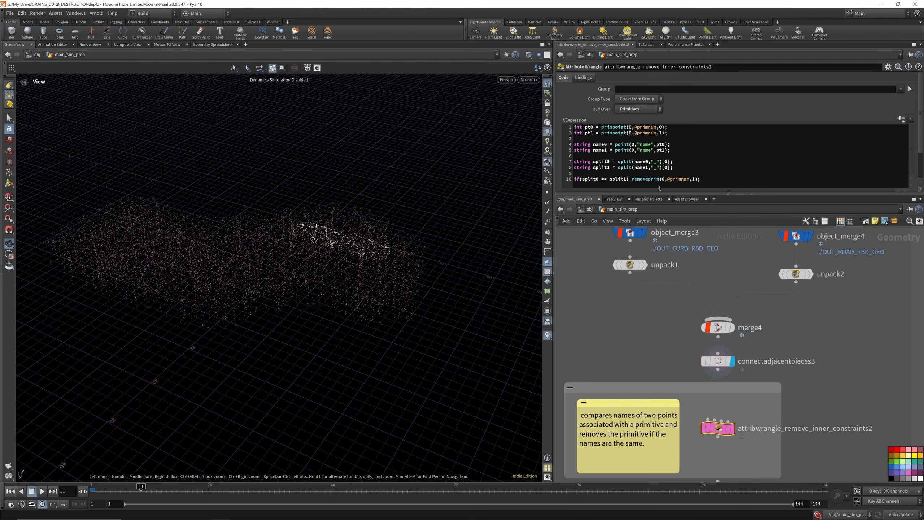
drag(643, 194, 641, 221)
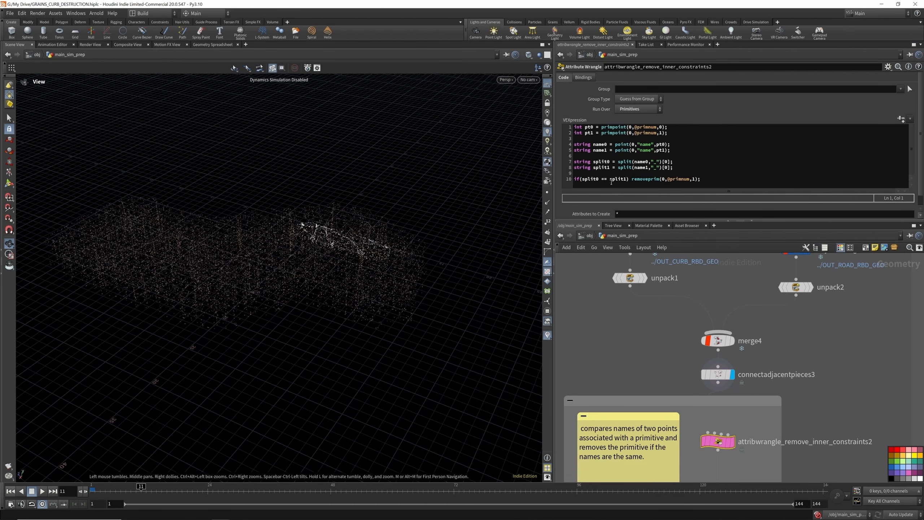
Display attribwrangle_remove_inner_constraints2's result and set its line 10 condition to compare split0 == split1
click(732, 442)
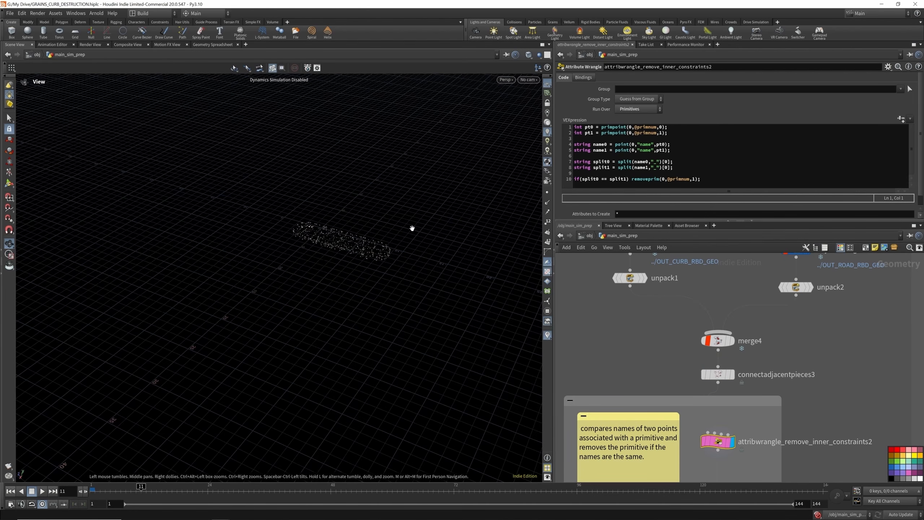
drag(381, 268, 363, 256)
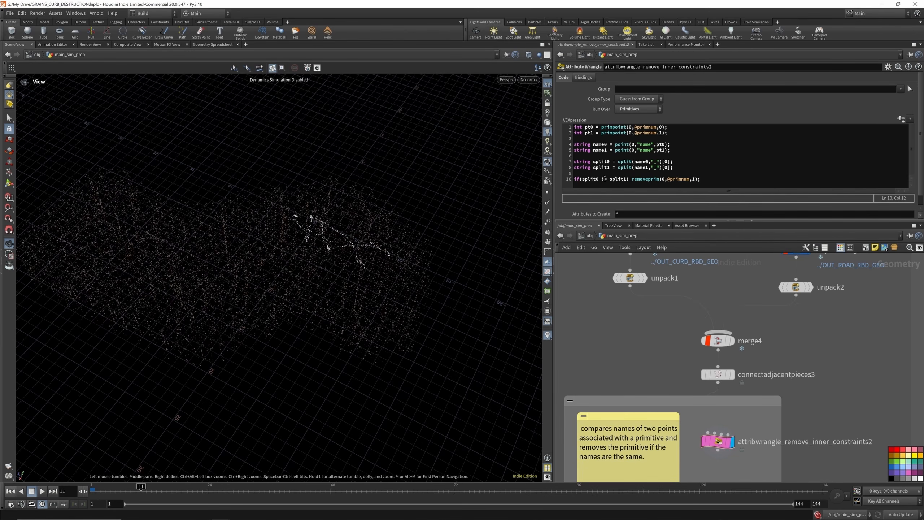
click(603, 179)
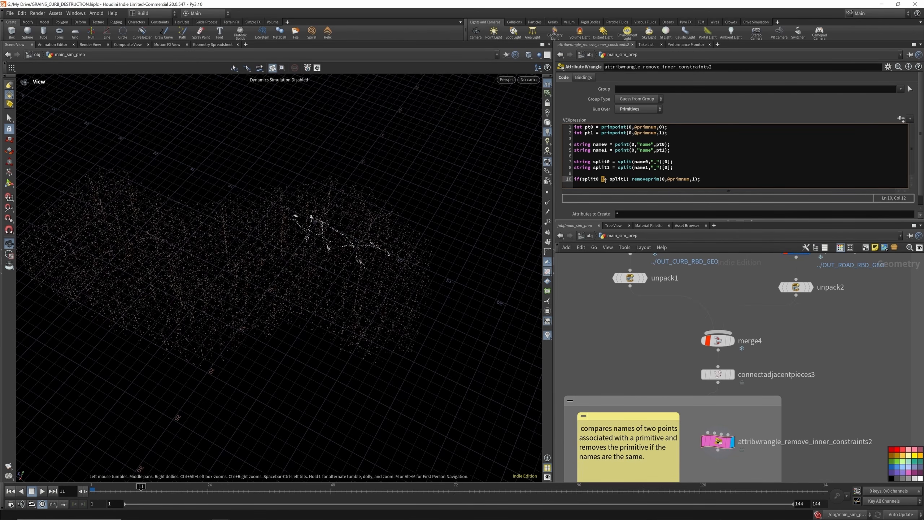
key(Delete)
text(=)
click(619, 339)
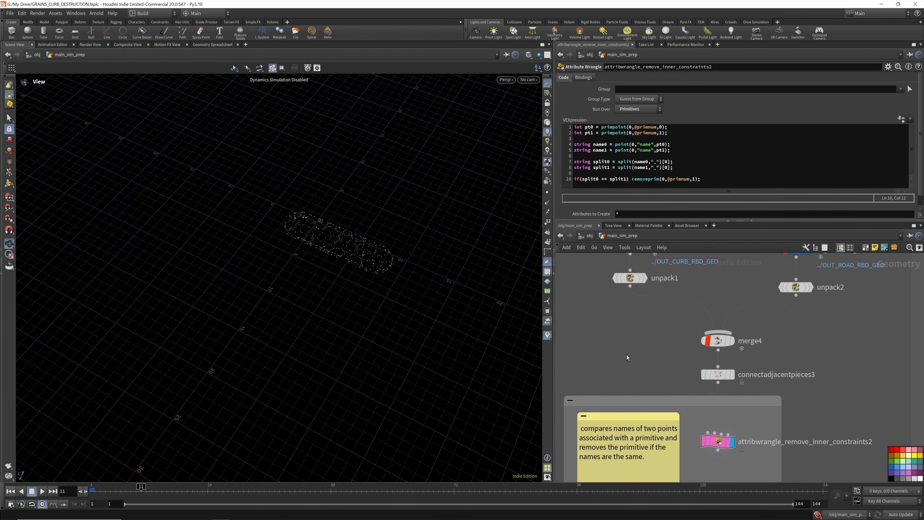
Go to the top road constraints network and display object_merge90's imported road geometry
scroll(634, 360, down, 5)
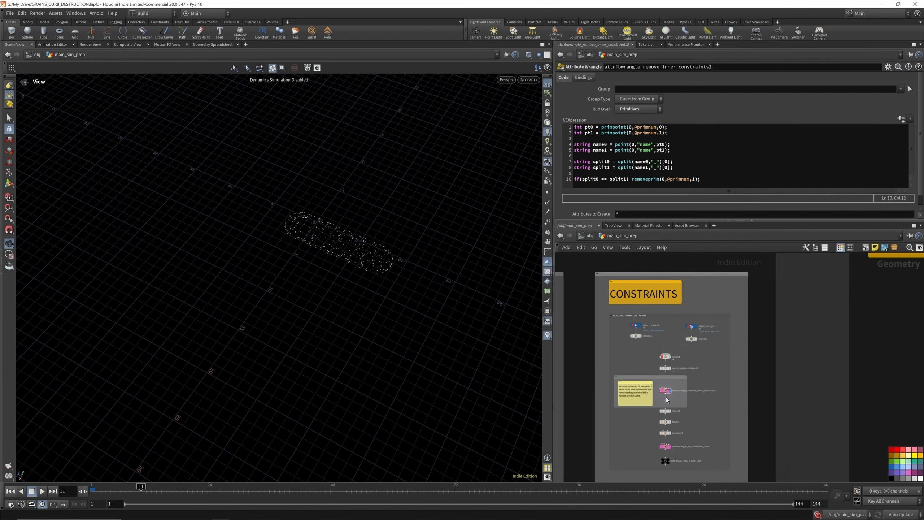
scroll(667, 398, down, 6)
scroll(663, 406, up, 8)
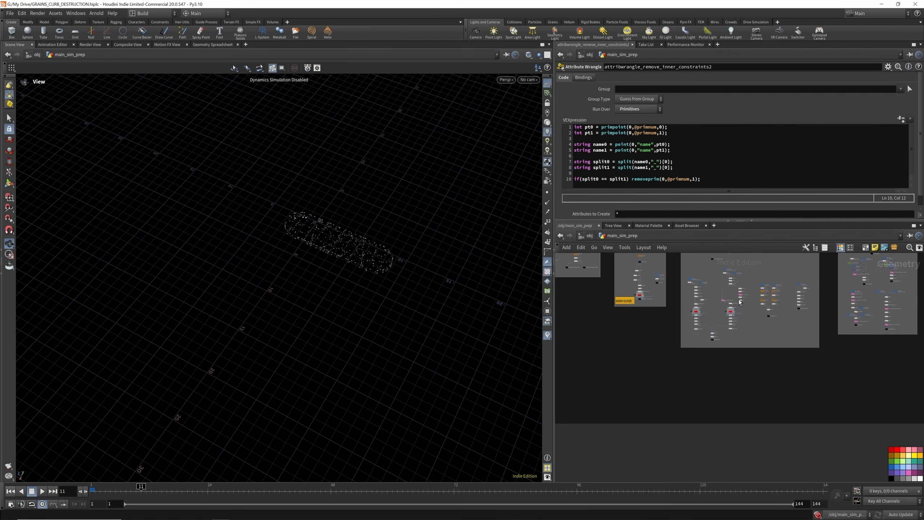
scroll(736, 335, down, 8)
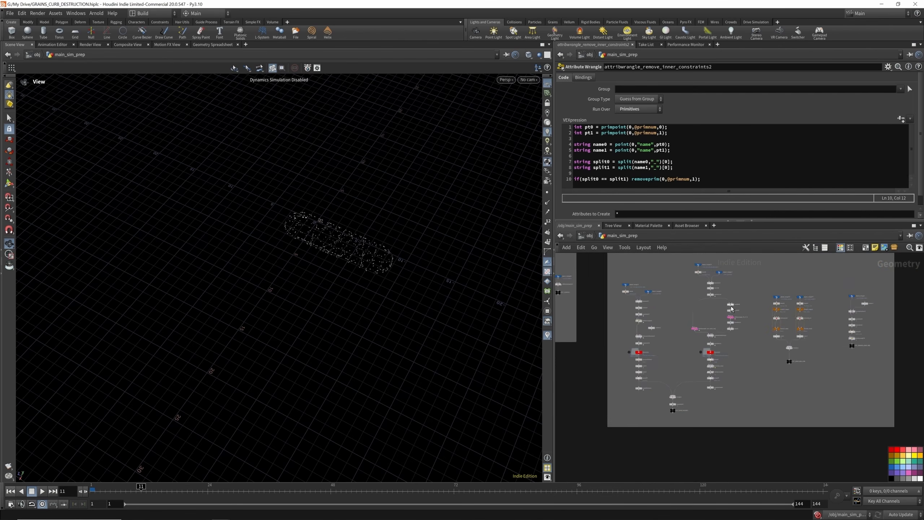
scroll(812, 315, up, 10)
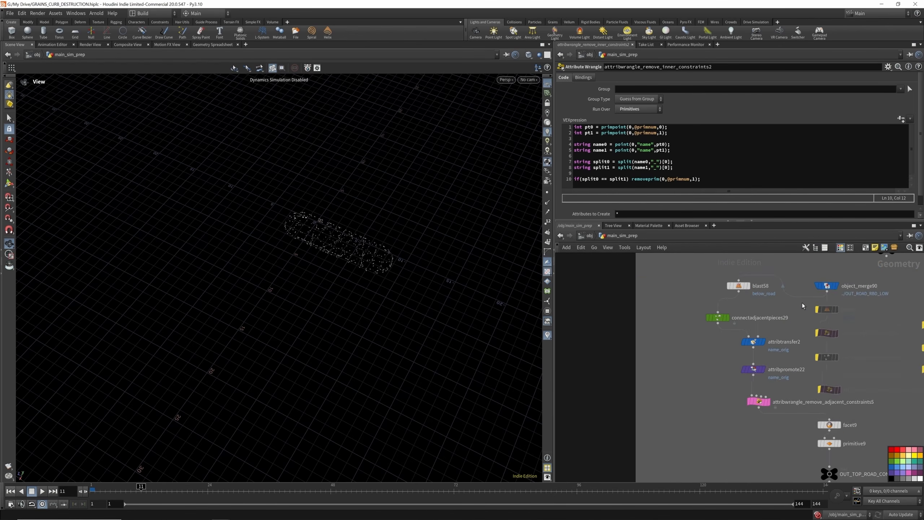
scroll(815, 296, up, 3)
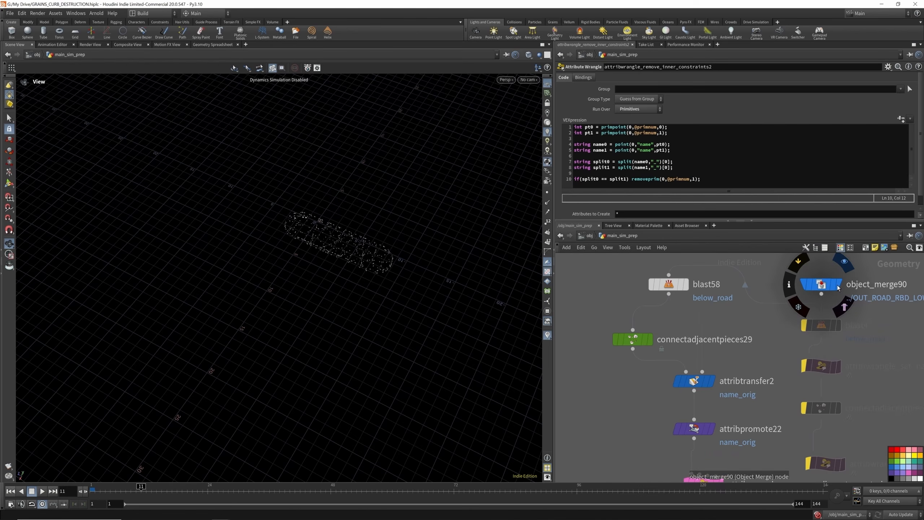
click(832, 288)
scroll(698, 289, down, 2)
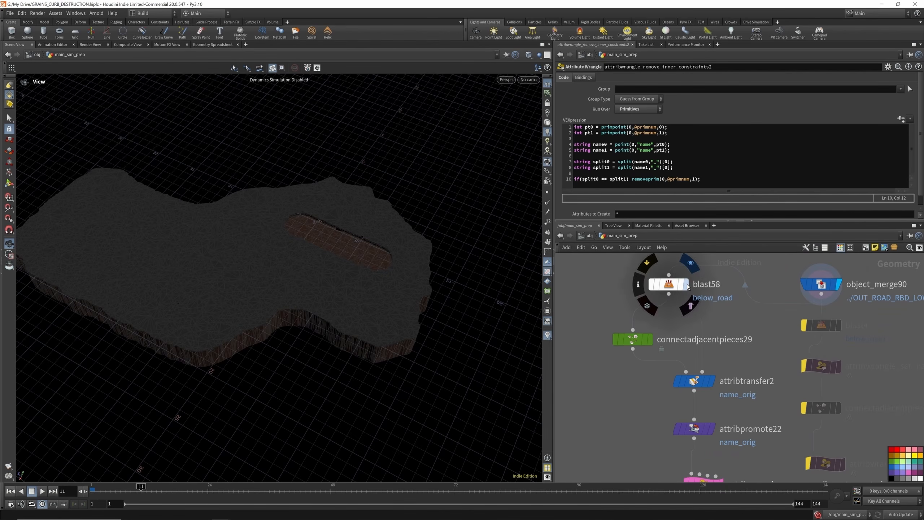
Display blast58 to see the road without the below_road group, and view connectadjacentpieces29's connections
click(677, 271)
drag(342, 281, 385, 275)
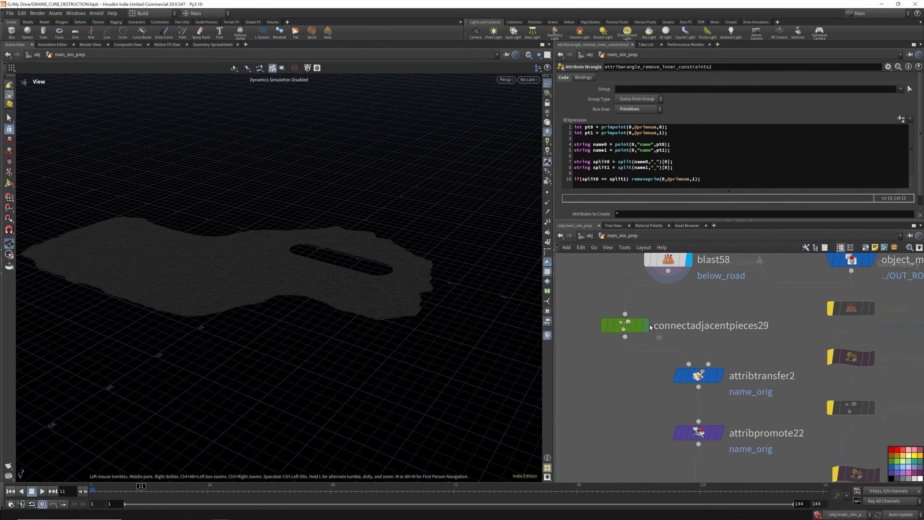
click(649, 323)
scroll(638, 324, up, 2)
scroll(713, 386, up, 1)
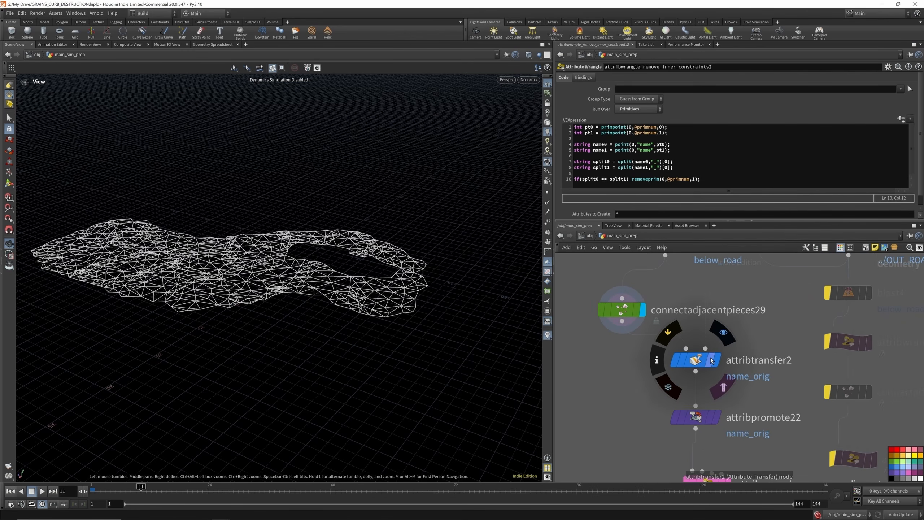
Compare blast58's road surface with connectadjacentpieces29's connections and review the settings of both nodes
click(696, 360)
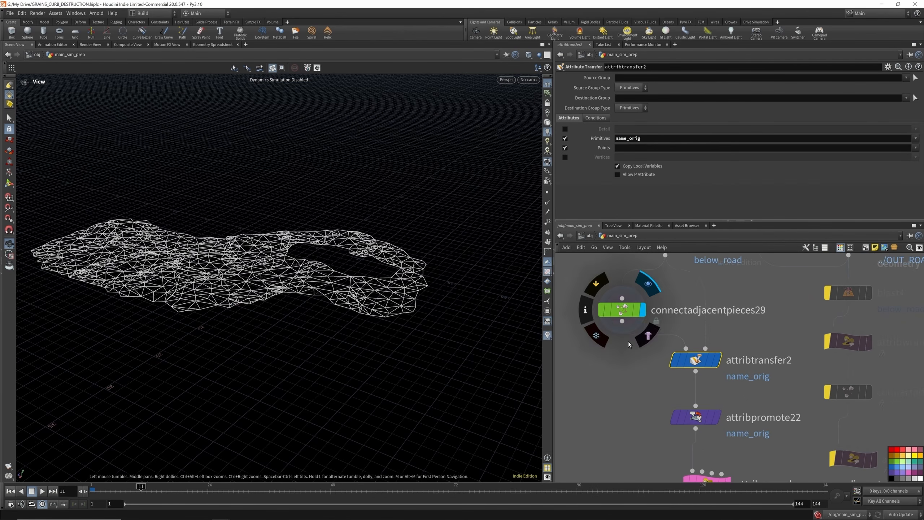
scroll(633, 344, down, 2)
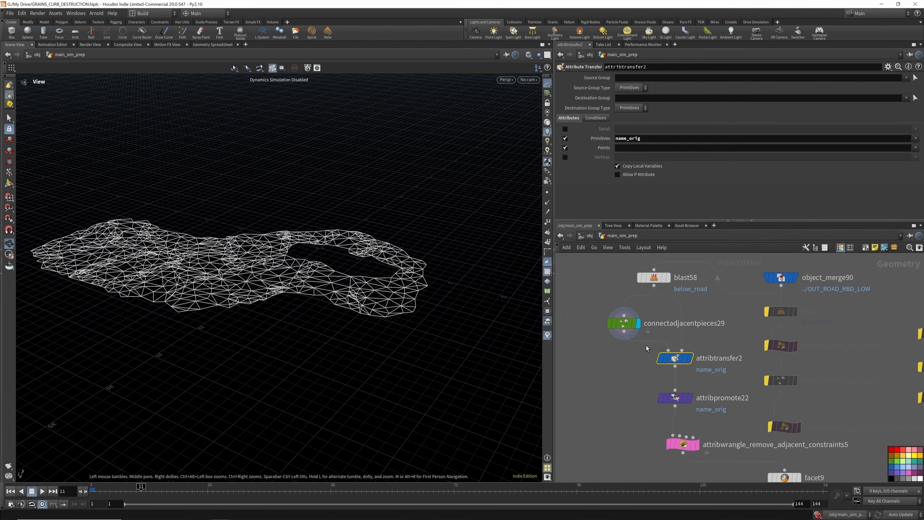
click(665, 280)
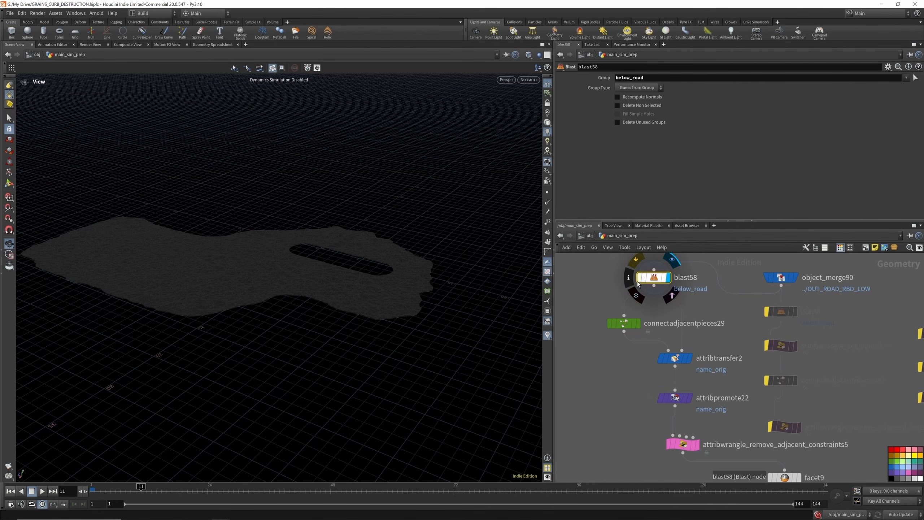
click(630, 278)
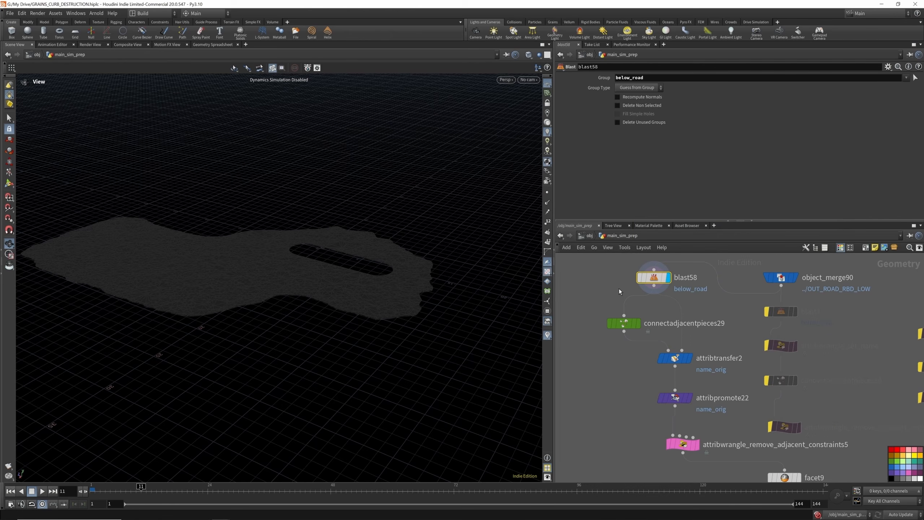
click(636, 324)
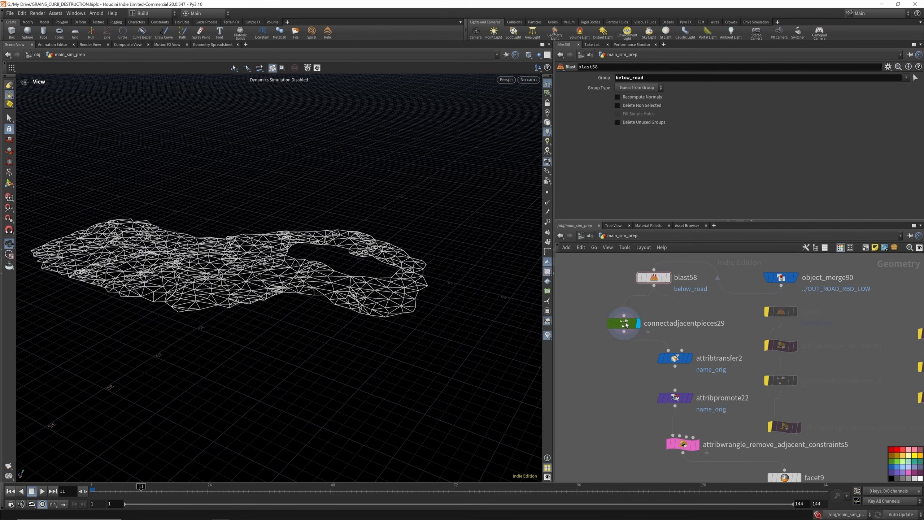
click(599, 323)
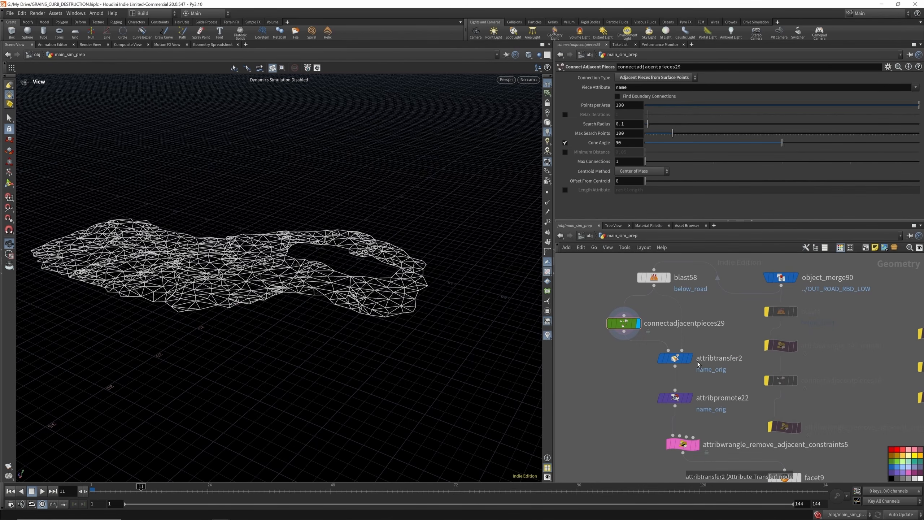
Display attribtransfer2 and check its node info for the name_orig primitive attribute
click(680, 360)
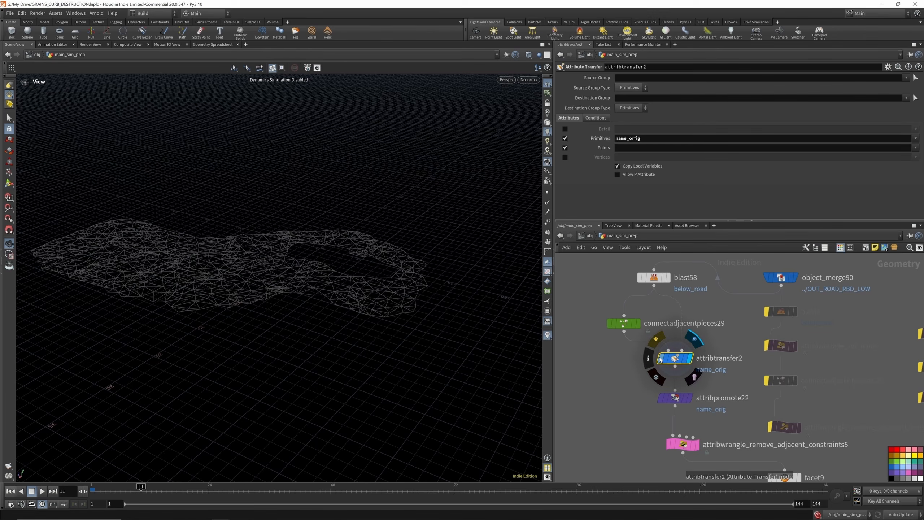
mouse_move(650, 359)
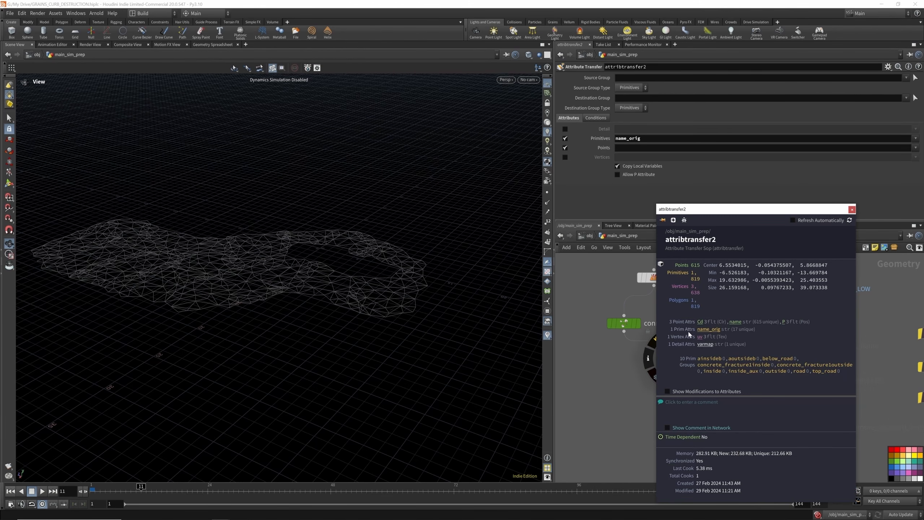
scroll(639, 337, down, 3)
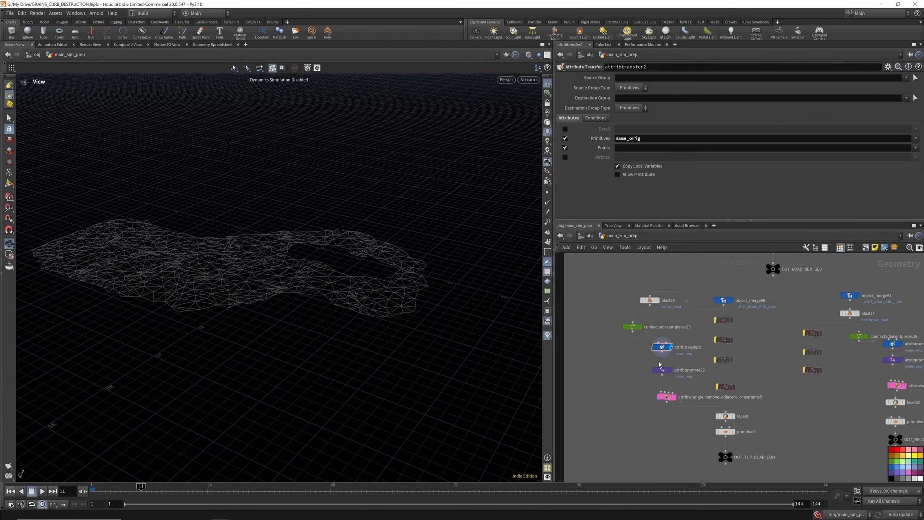
Display attribpromote22 and check its node info for name_orig as a point attribute
scroll(660, 367, up, 4)
click(678, 374)
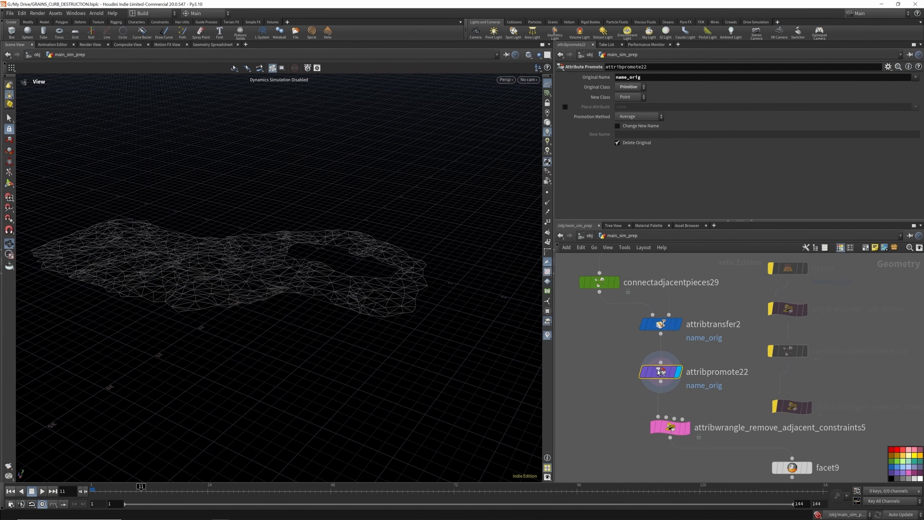
mouse_move(632, 373)
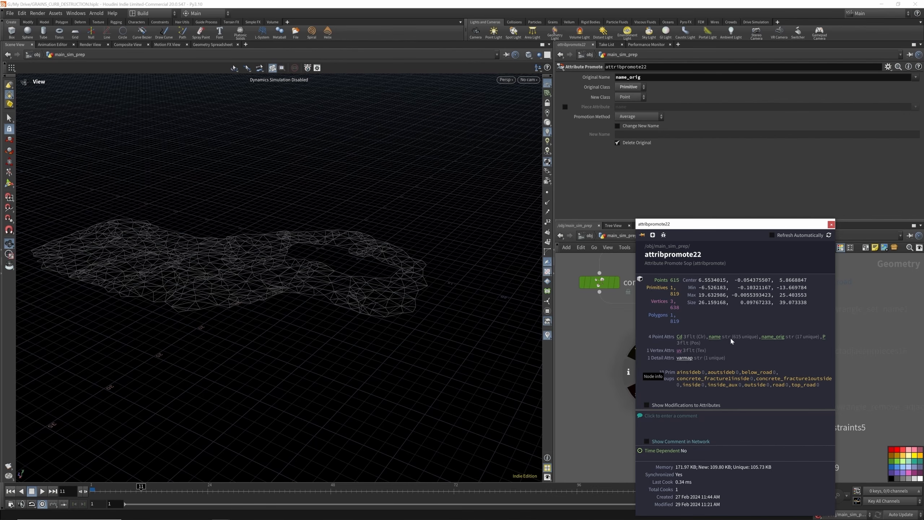
scroll(649, 324, down, 3)
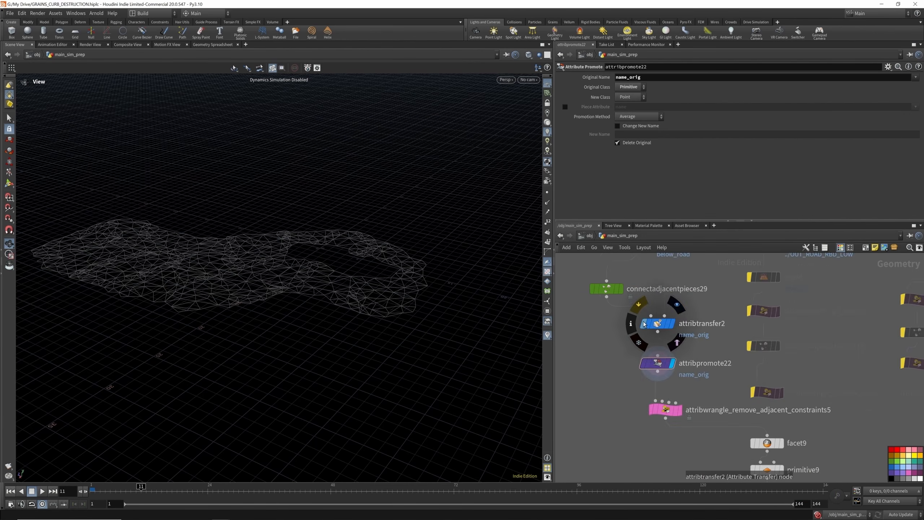
scroll(671, 382, up, 3)
Display attribwrangle_remove_adjacent_constraints5 and examine its name_orig comparison code and the resulting clusters of connections
click(662, 384)
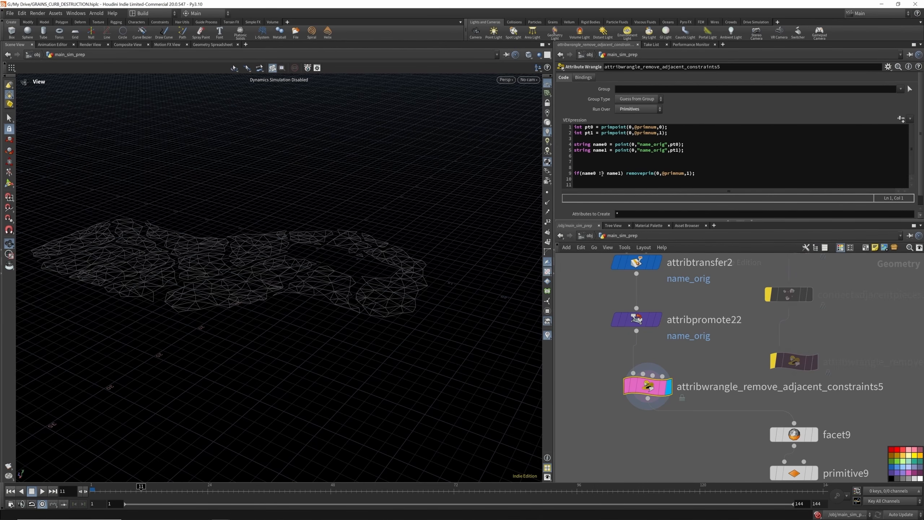
drag(318, 260, 303, 280)
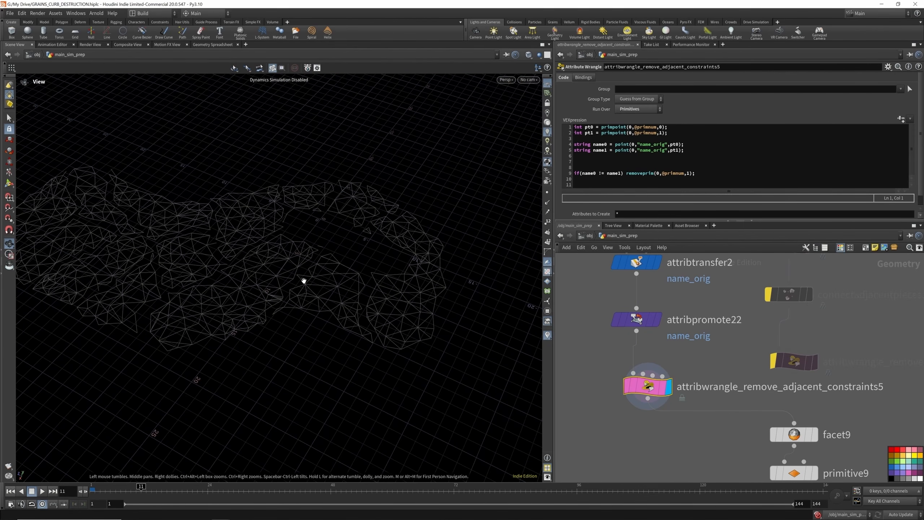
scroll(651, 438, down, 5)
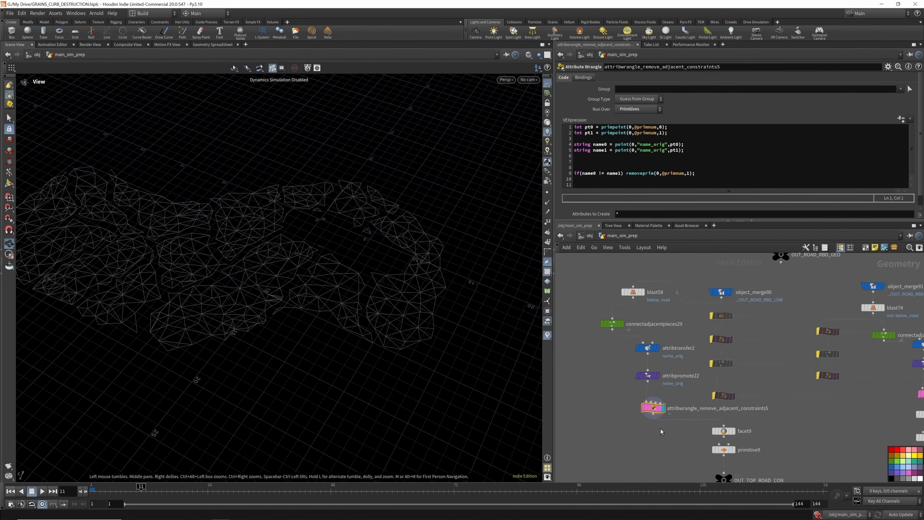
Add a Color node fed by blast58, display it and open its Color Type choices
key(Tab)
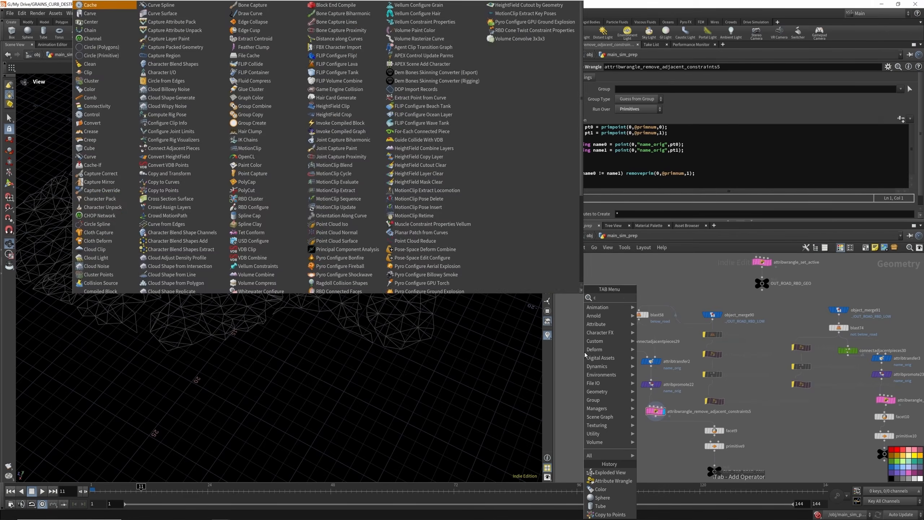
text(col)
click(652, 298)
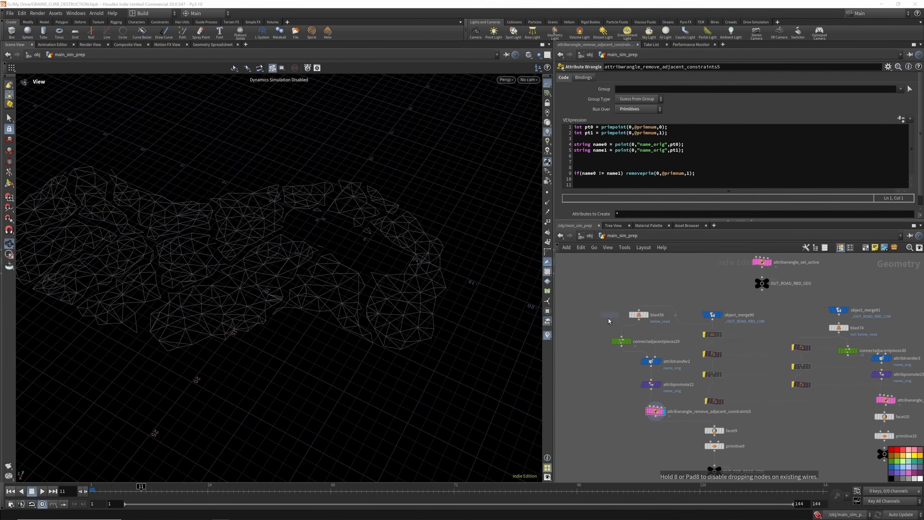
click(610, 322)
click(593, 335)
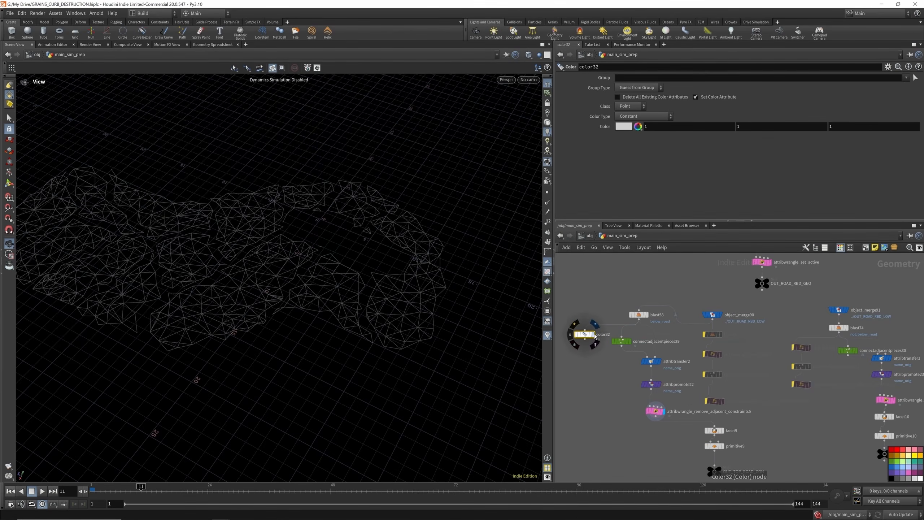
click(643, 116)
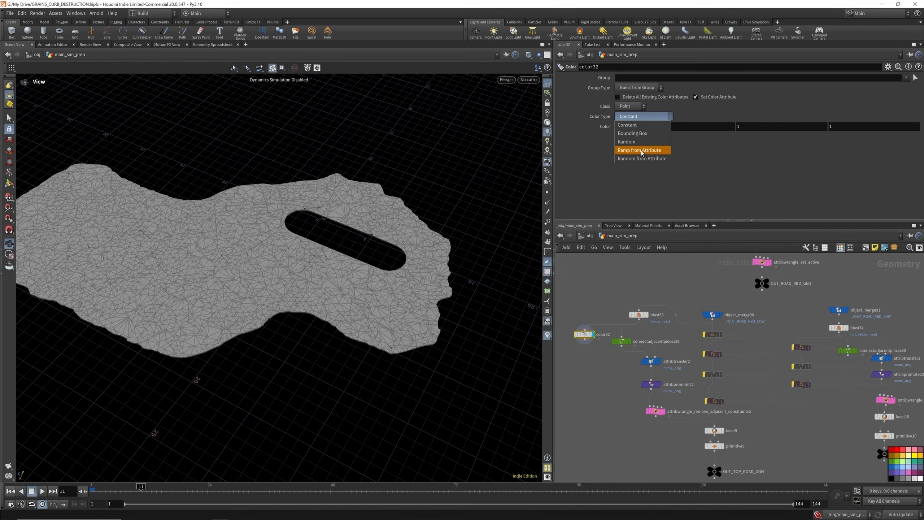
Set color32 to color primitives randomly from the name_orig attribute and delete all existing color attributes
click(642, 159)
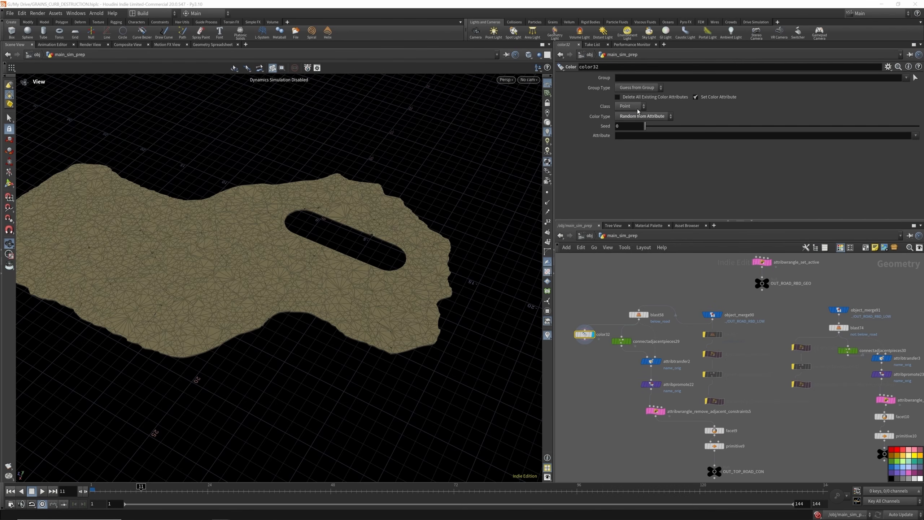
click(635, 108)
click(638, 124)
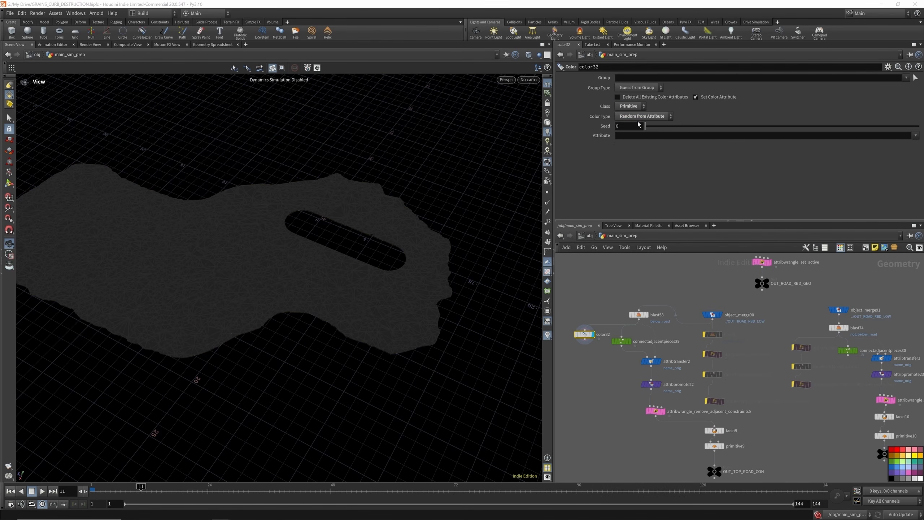
click(658, 117)
click(658, 117)
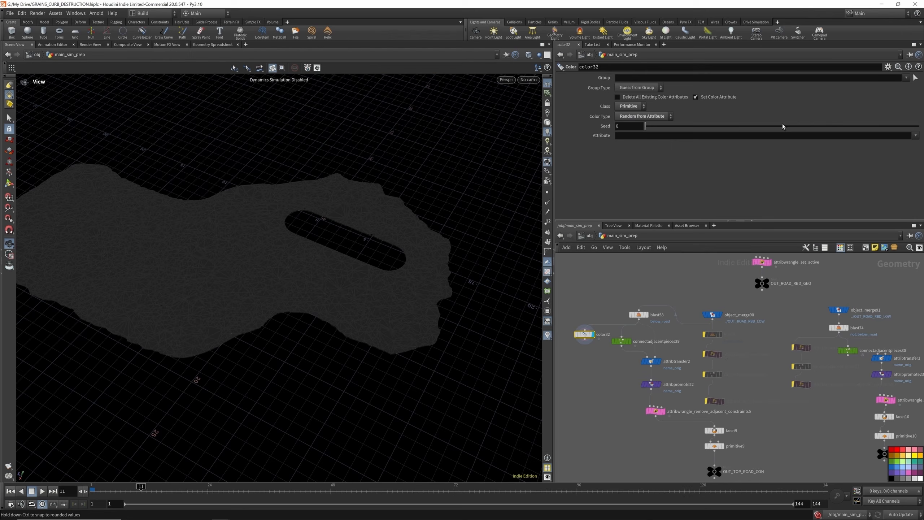
click(916, 135)
click(879, 161)
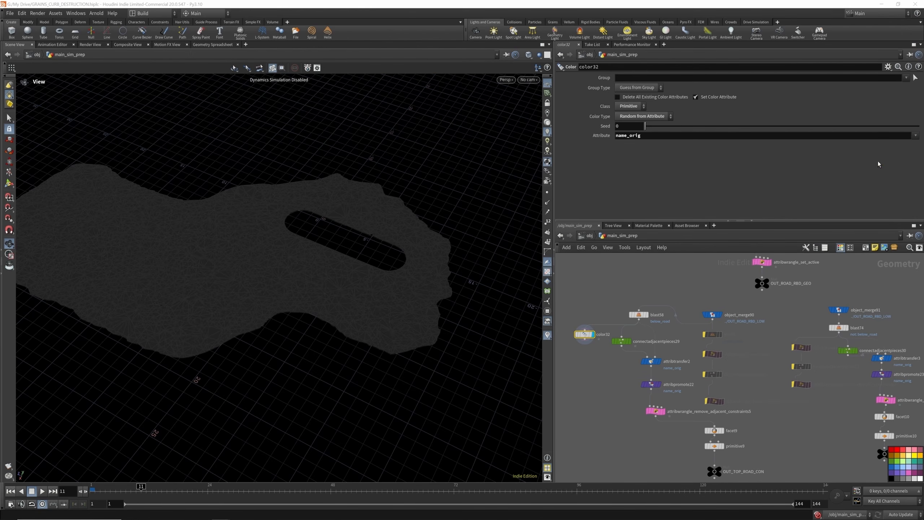
click(618, 98)
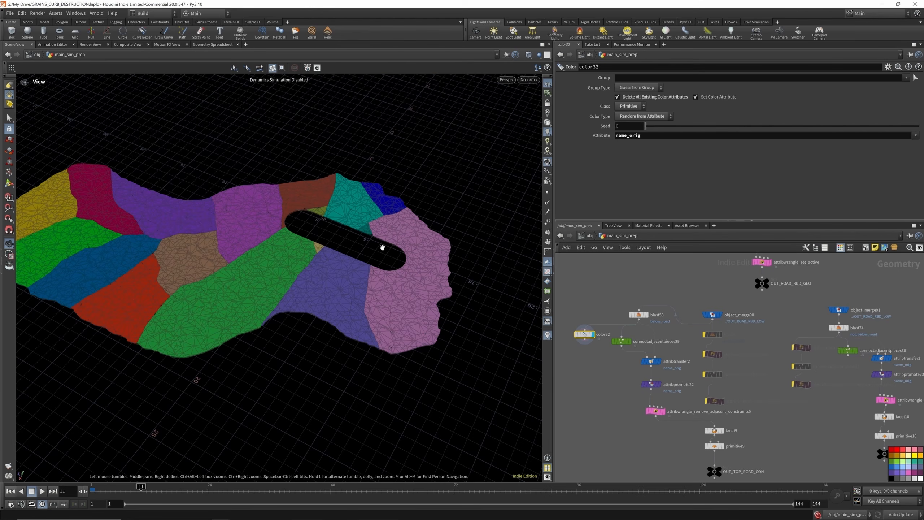
drag(267, 278, 262, 276)
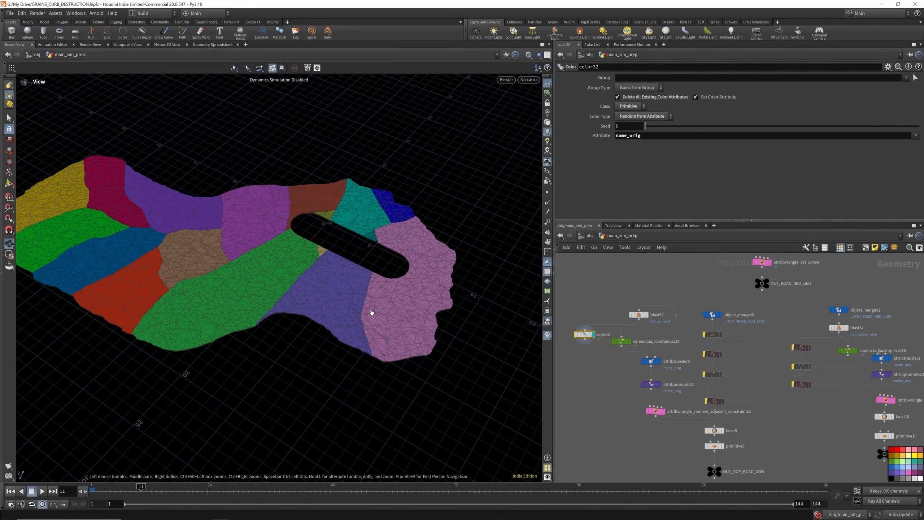
scroll(667, 318, down, 2)
scroll(615, 329, up, 4)
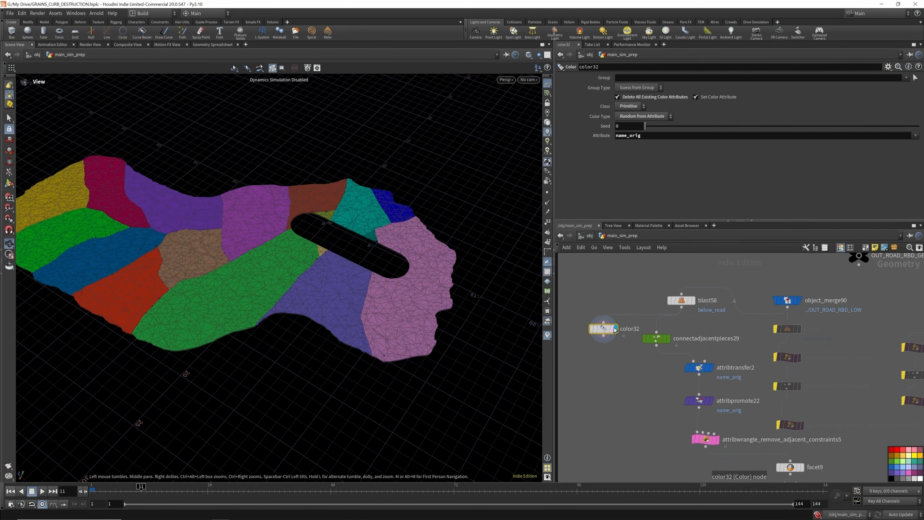
Change color32's random color attribute to name and view the individually colored road pieces
click(918, 137)
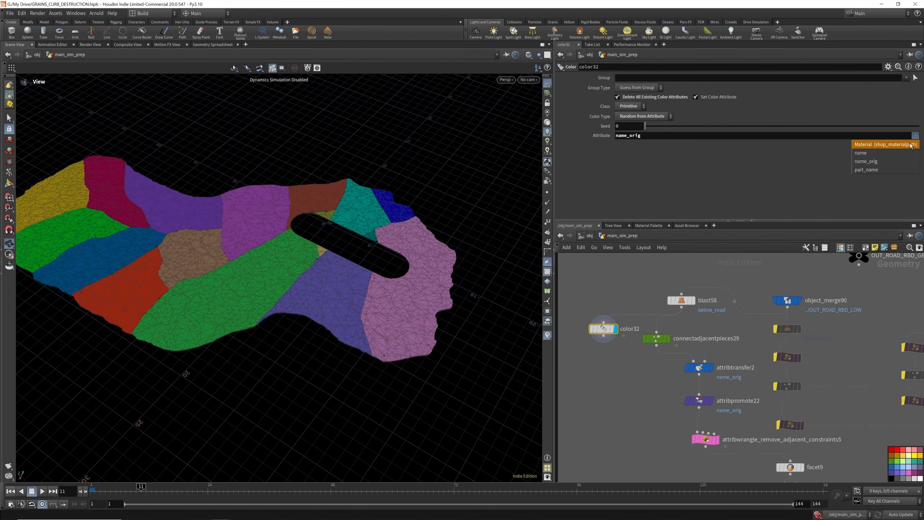
click(881, 153)
drag(324, 233, 335, 237)
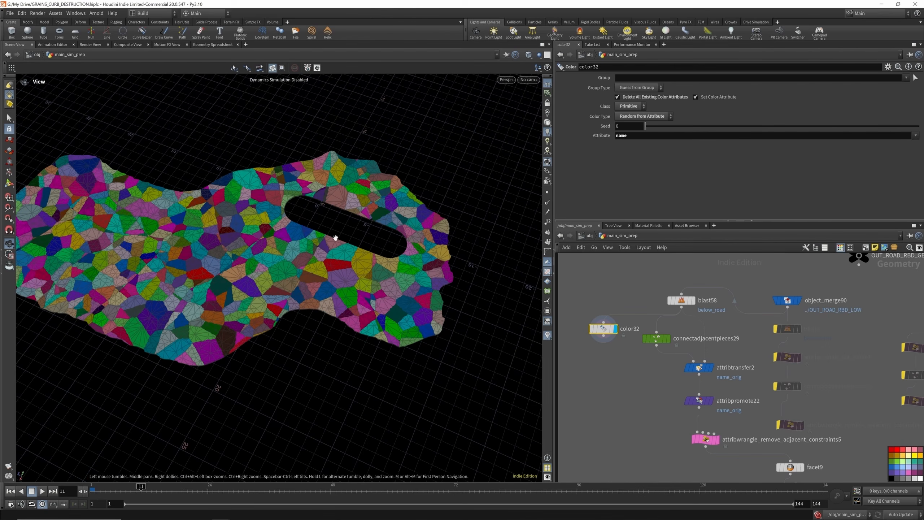
scroll(636, 347, down, 3)
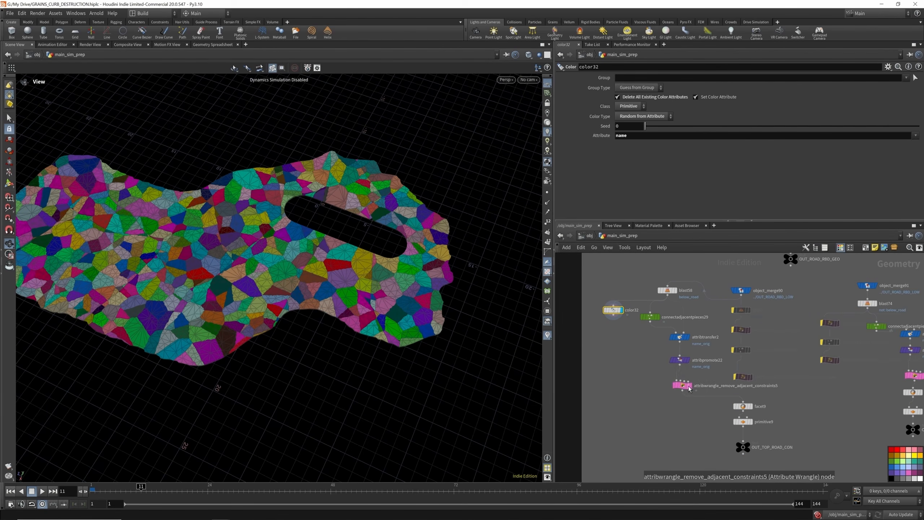
Compare the constraint lines from attribwrangle_remove_adjacent_constraints5 with the colored road pieces of color32
click(692, 390)
click(682, 385)
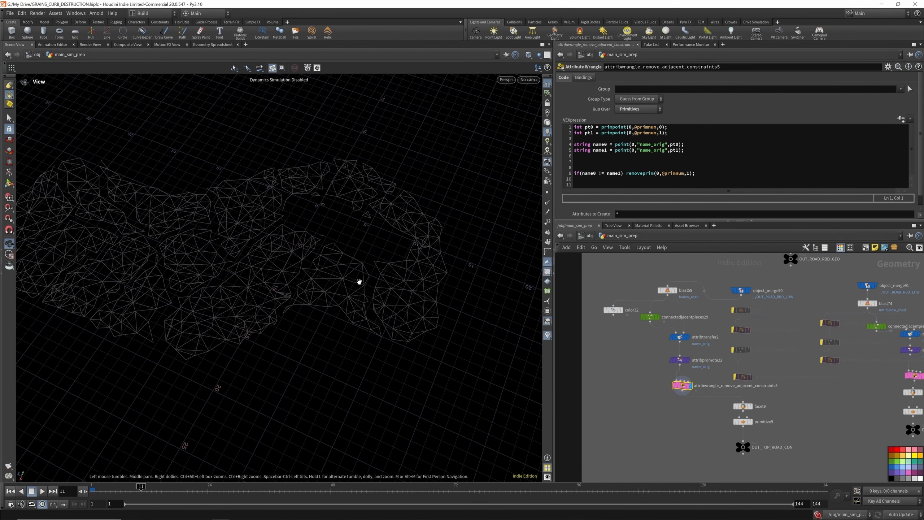
click(622, 310)
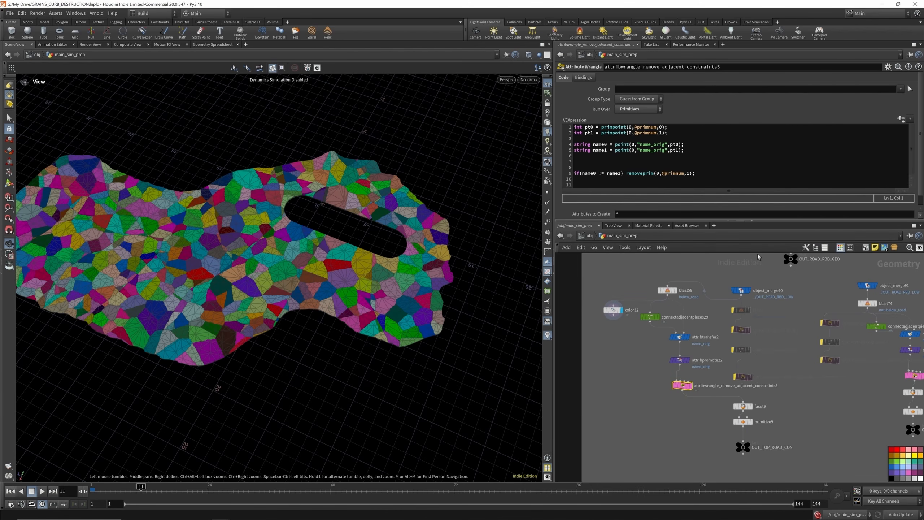
drag(617, 312, 612, 312)
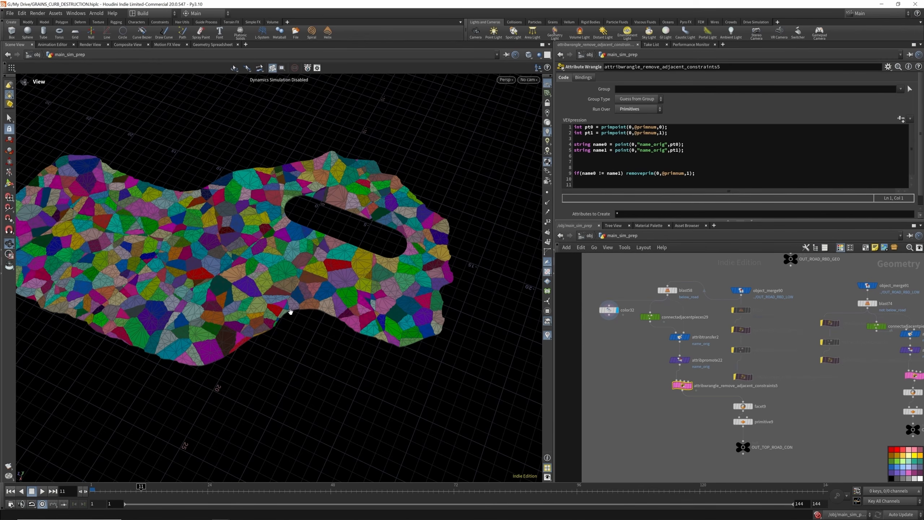
click(690, 387)
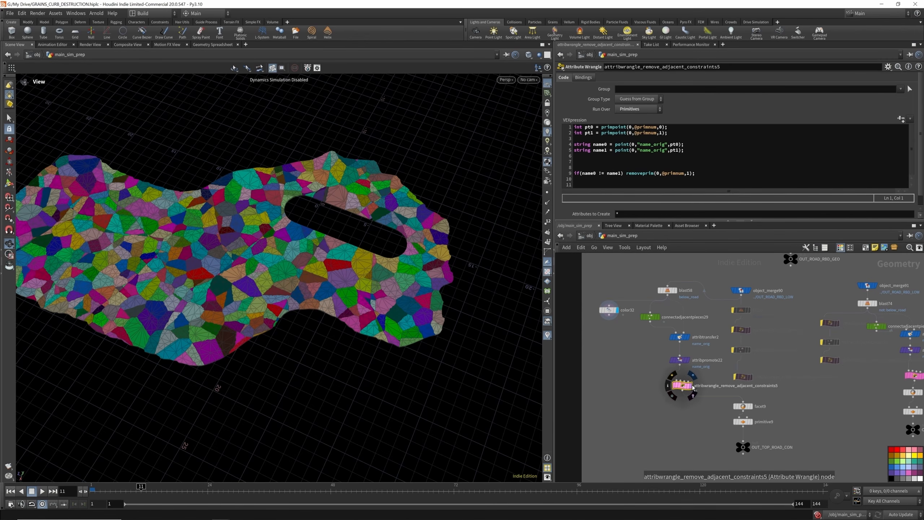
Duplicate the color32 node beside it, set the copy's attribute to name_orig and display the copy
click(609, 309)
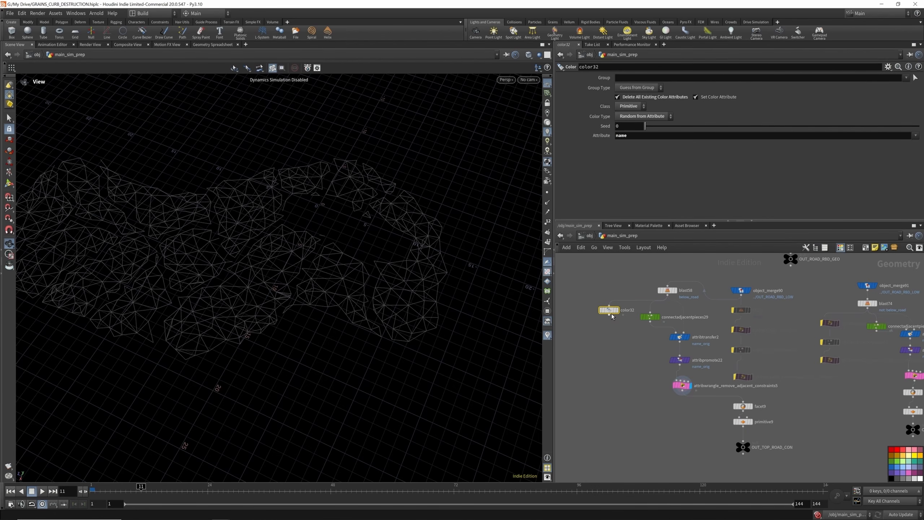
alt+drag(609, 310, 570, 310)
click(916, 135)
click(890, 160)
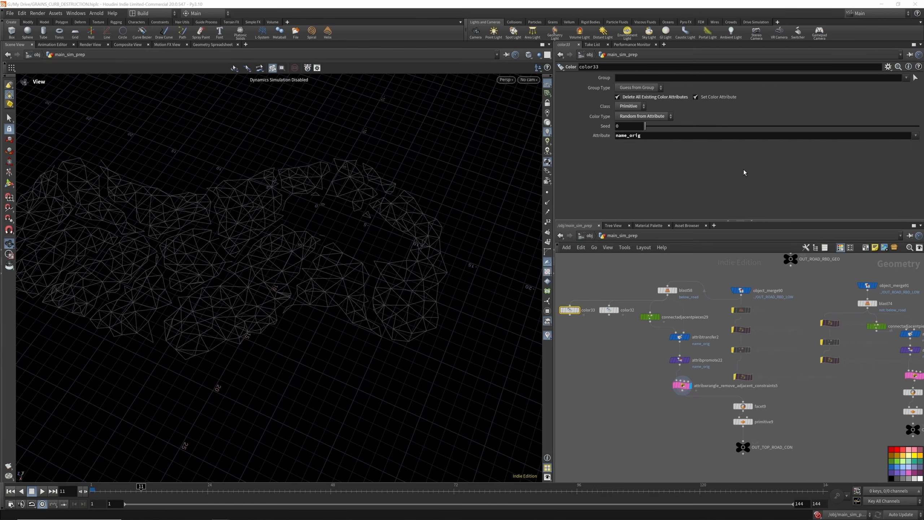
click(579, 311)
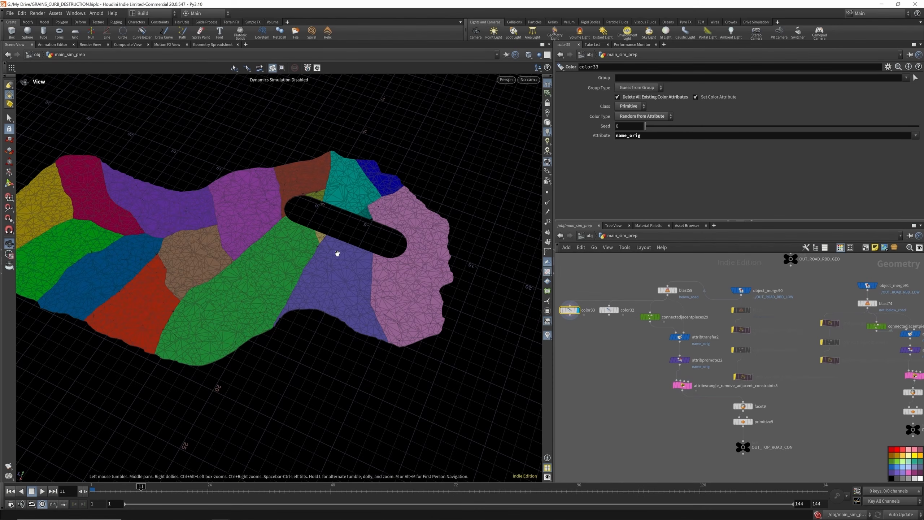
Compare the name coloring, the name_orig coloring and the remaining adjacent constraints by displaying each node in turn
click(617, 311)
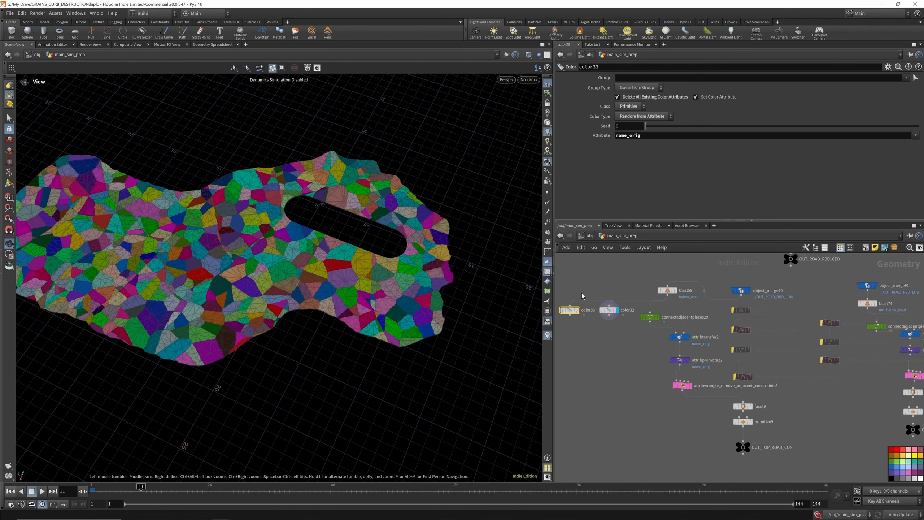
click(584, 310)
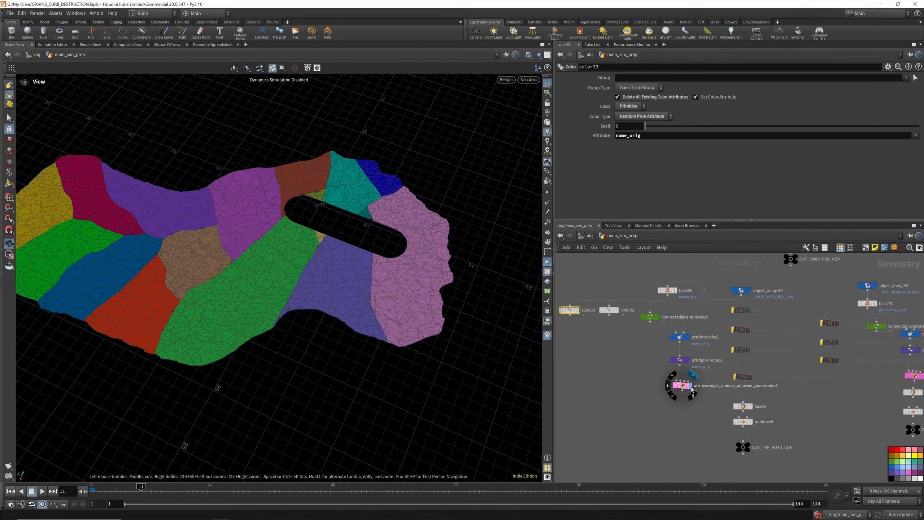
click(693, 393)
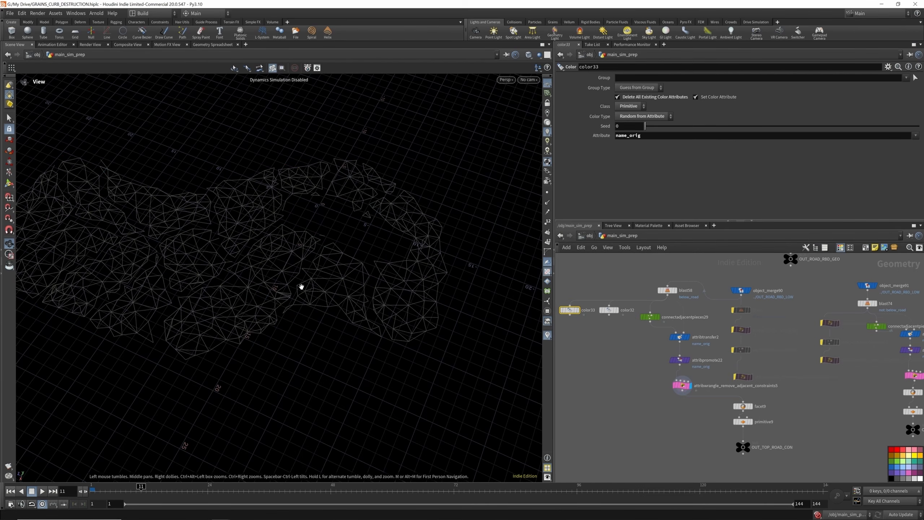
Find attribwrangle_remove_inner_constraints2 among the curb constraint nodes and display its output and code
scroll(715, 306, down, 4)
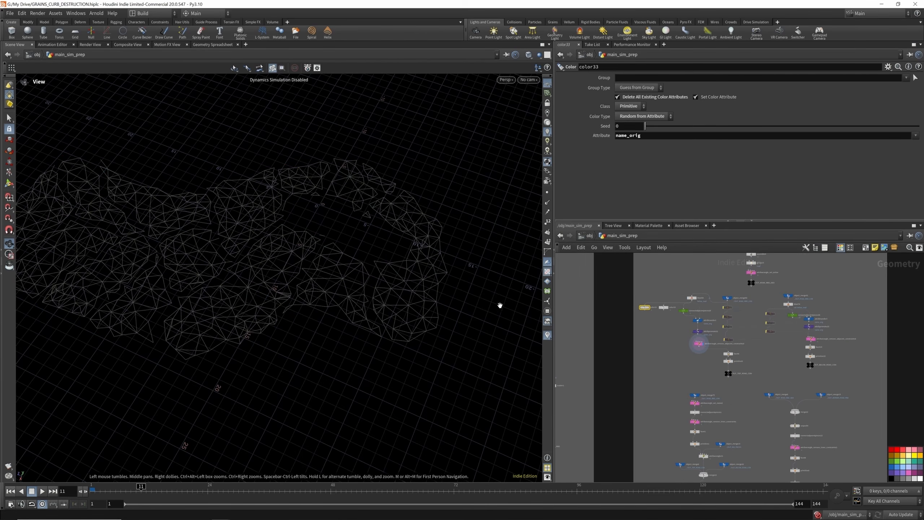
scroll(712, 294, down, 10)
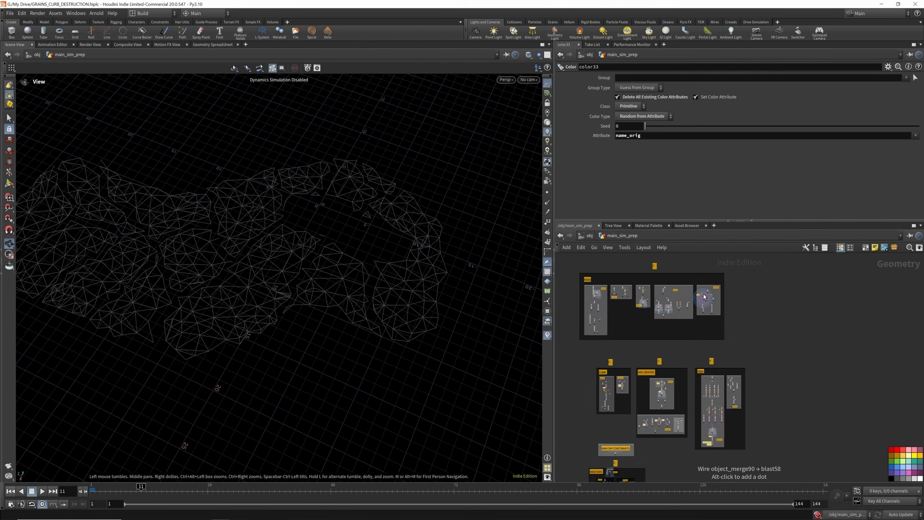
scroll(599, 419, up, 10)
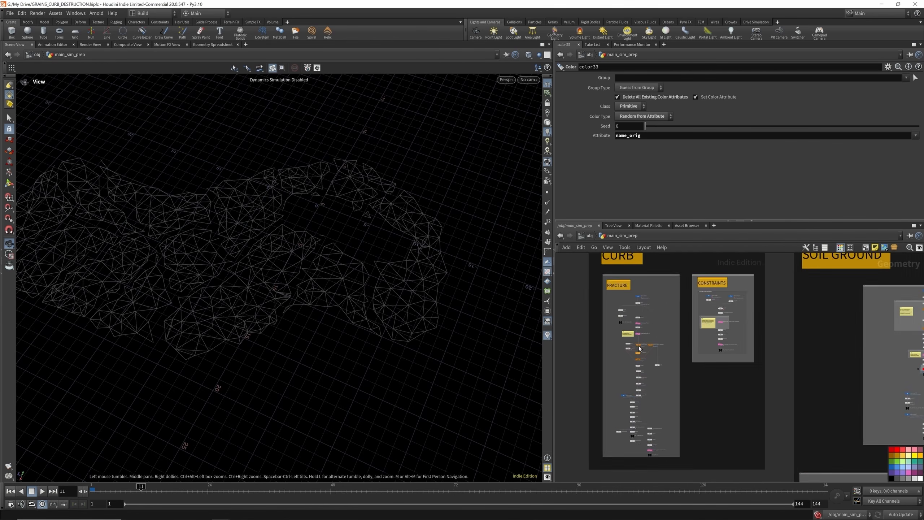
scroll(634, 312, up, 5)
click(673, 343)
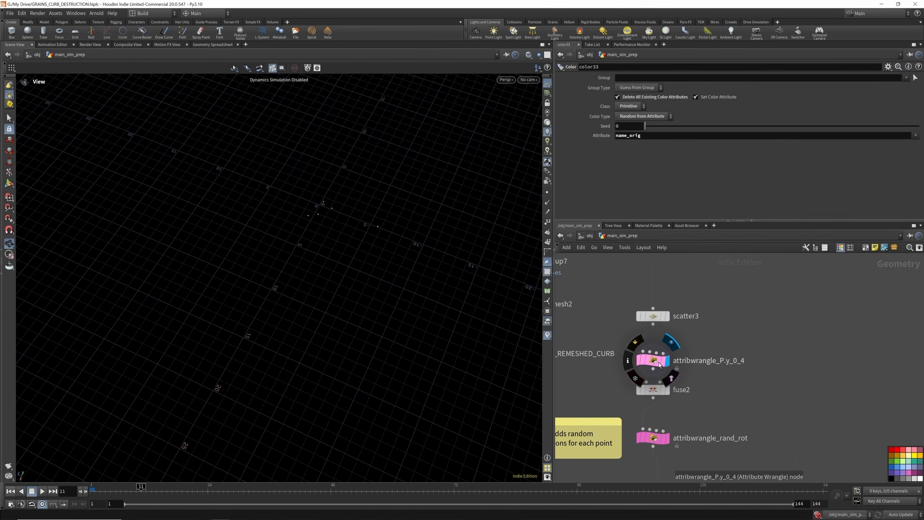
scroll(677, 350, down, 6)
scroll(839, 364, up, 8)
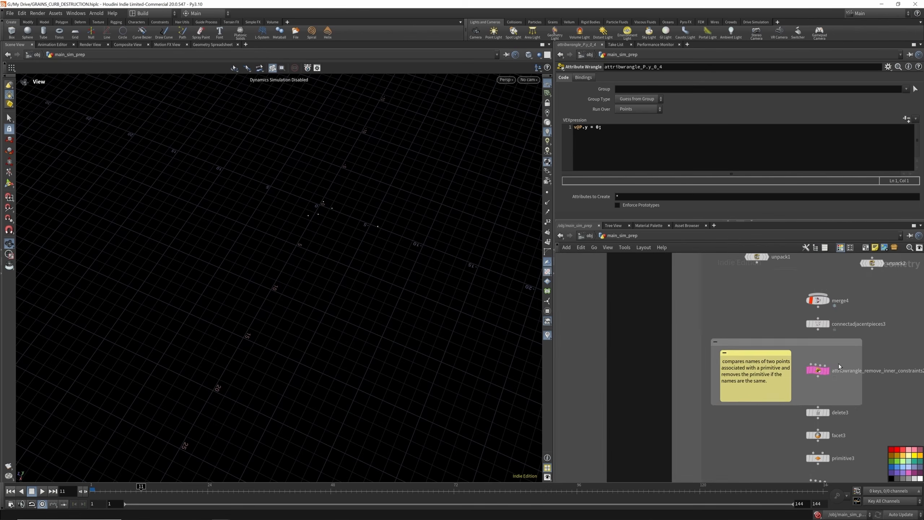
click(824, 374)
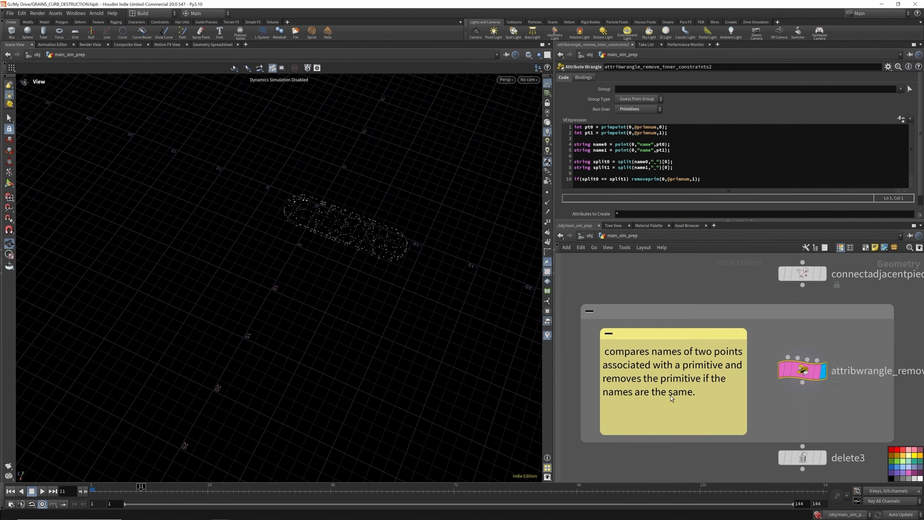
Try != between split0 and split1 in the wrangle's removeprim condition, and restore the == comparison
click(605, 177)
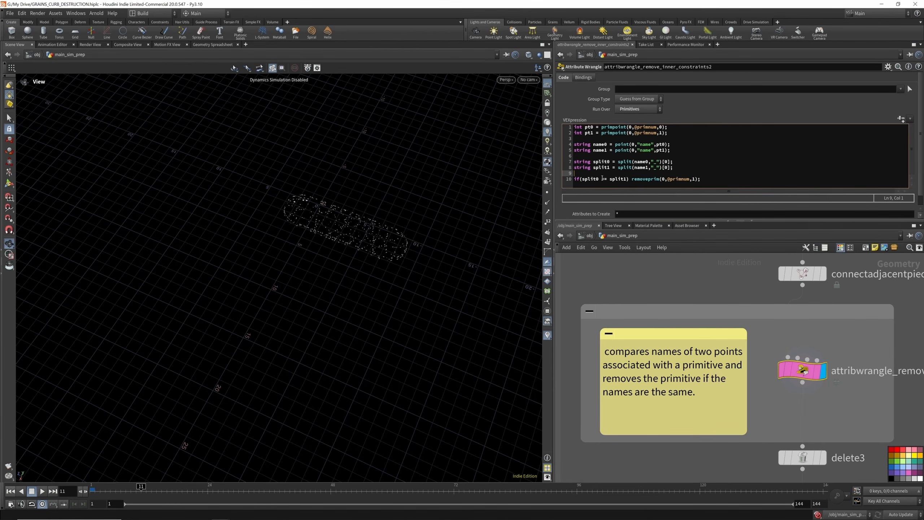
click(603, 179)
click(626, 273)
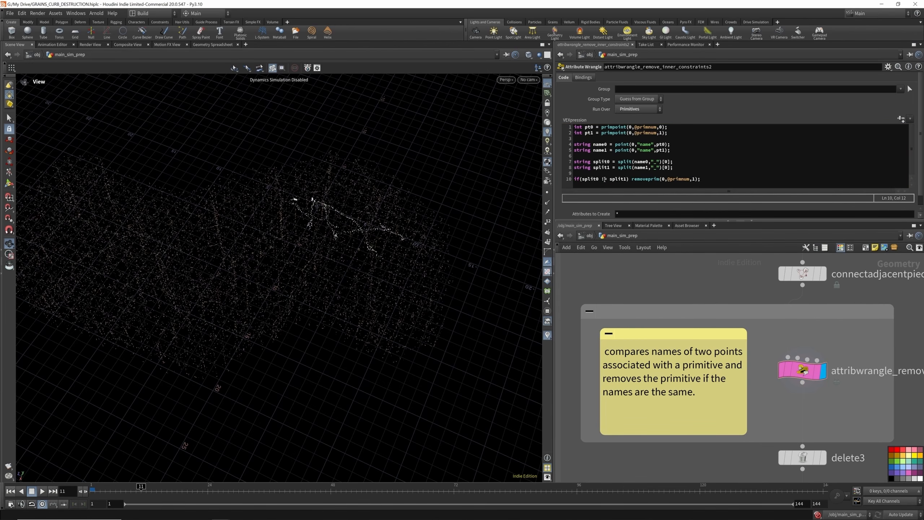
key(BackSpace)
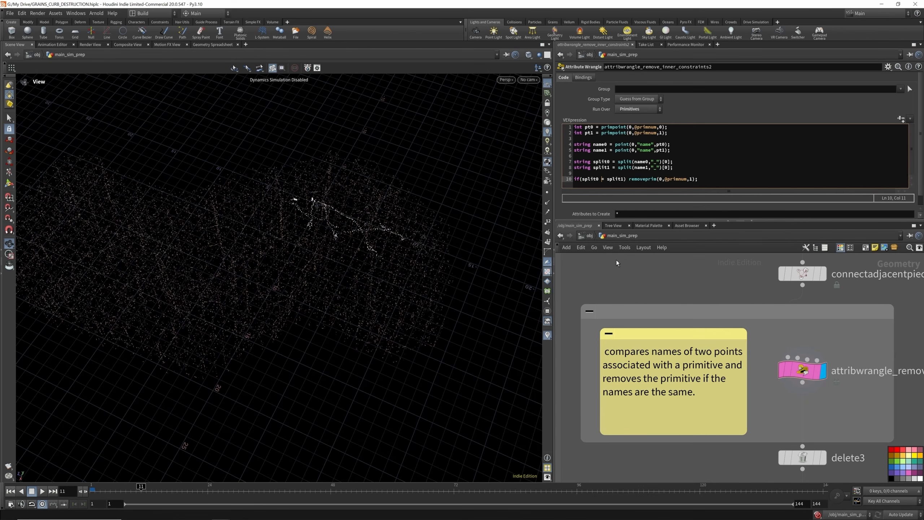
text(=)
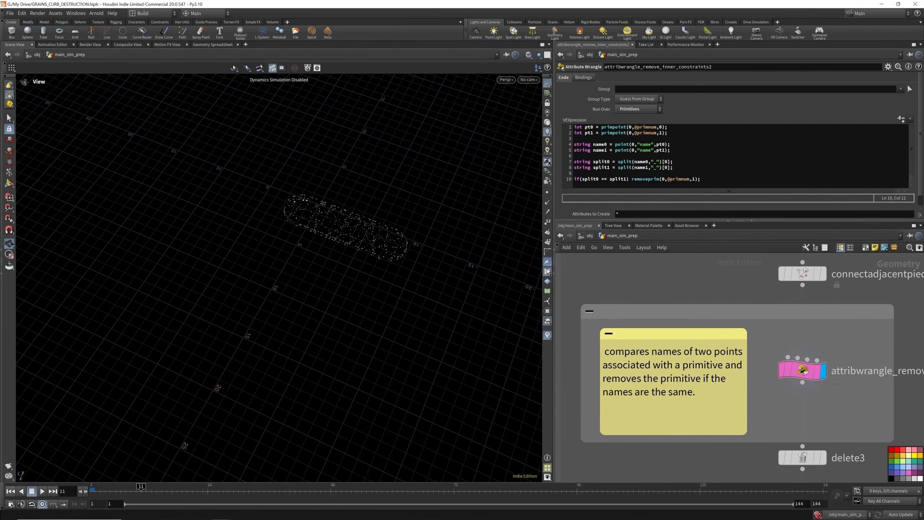
Display the delete3 node, examine its delete-by-range settings and toggle its bypass to compare the constraints
scroll(721, 338, down, 7)
scroll(725, 347, up, 4)
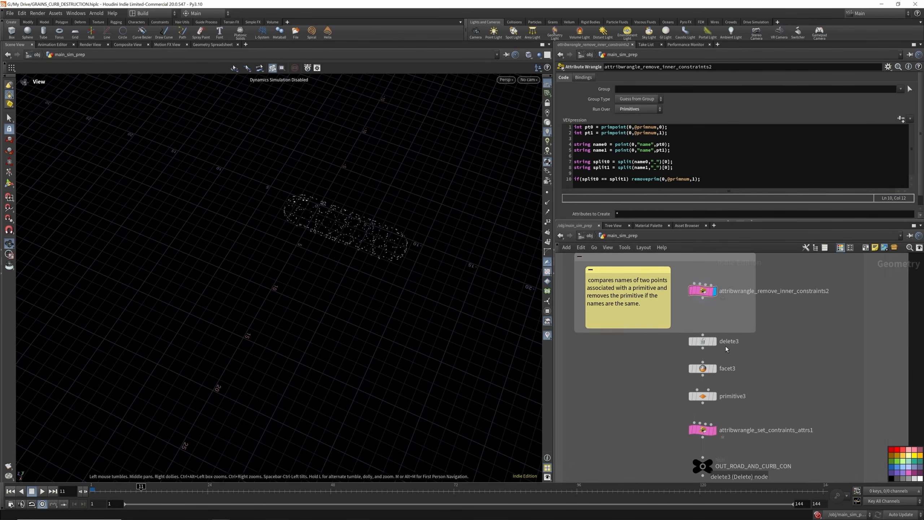
scroll(726, 346, up, 3)
click(686, 338)
mouse_move(691, 338)
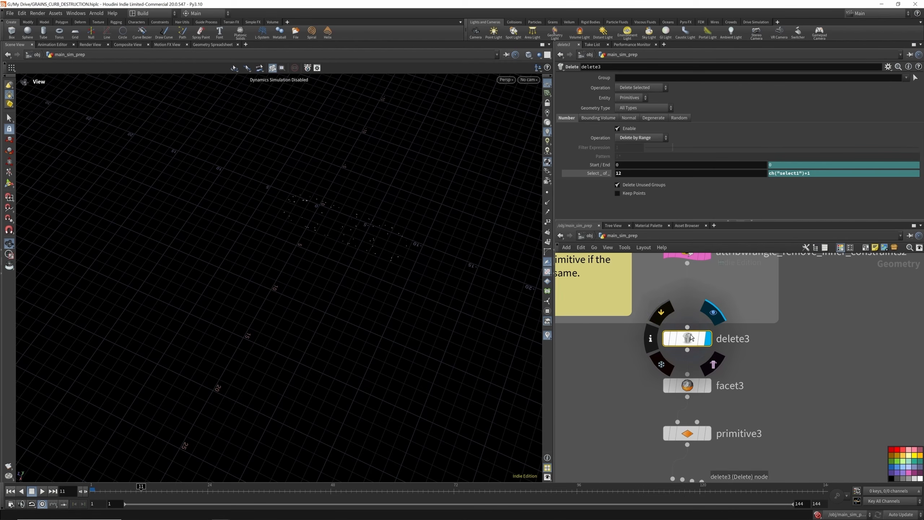
click(663, 314)
click(663, 314)
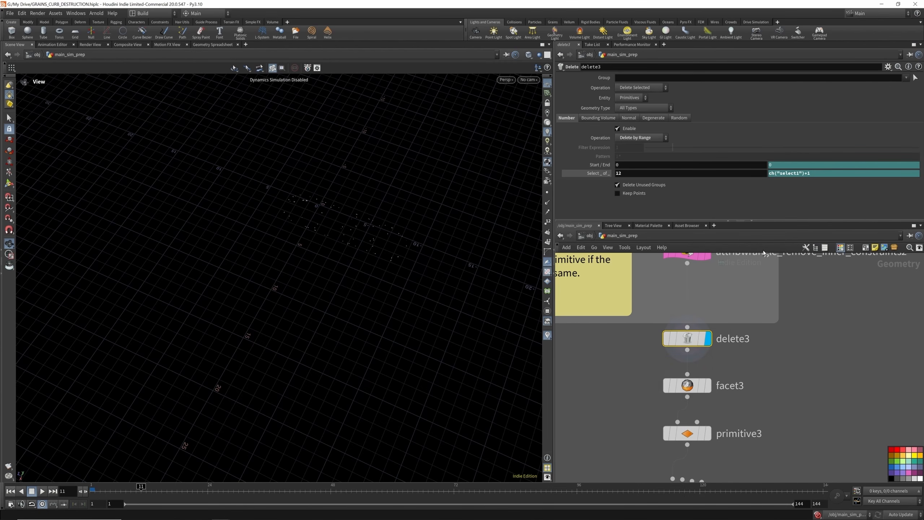
Display the facet3 node below delete3 and examine its Unique Points setting
scroll(692, 324, down, 3)
scroll(700, 359, up, 3)
click(705, 371)
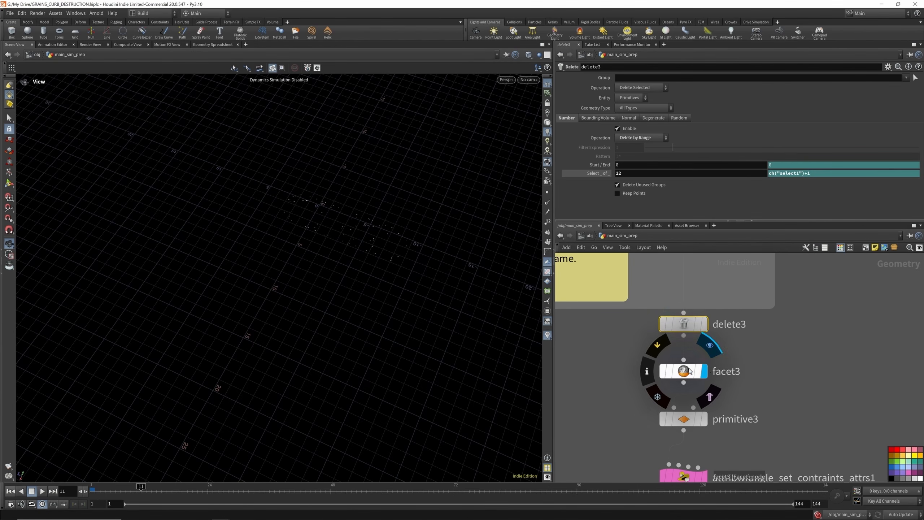
click(686, 371)
scroll(697, 343, down, 3)
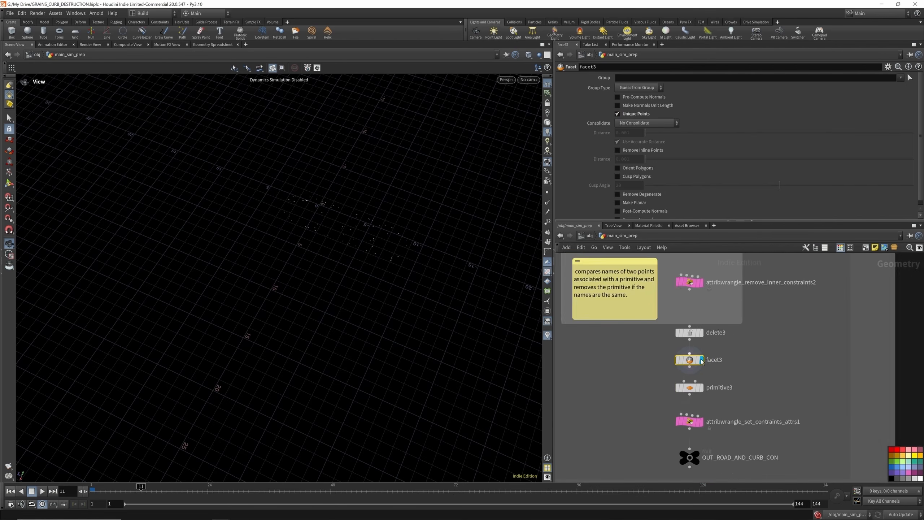
Display the primitive3 node below facet3 and examine its transform settings
scroll(702, 390, up, 3)
click(701, 385)
click(682, 383)
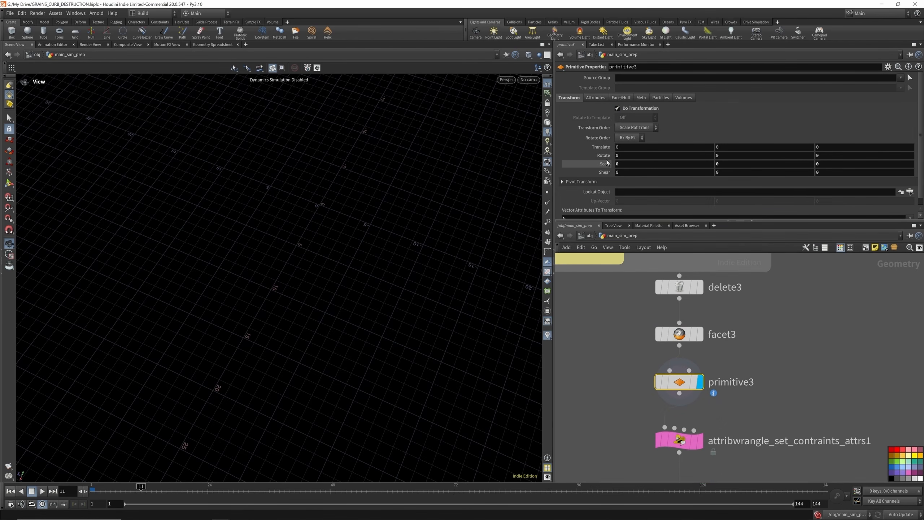
scroll(691, 389, down, 3)
scroll(688, 402, up, 3)
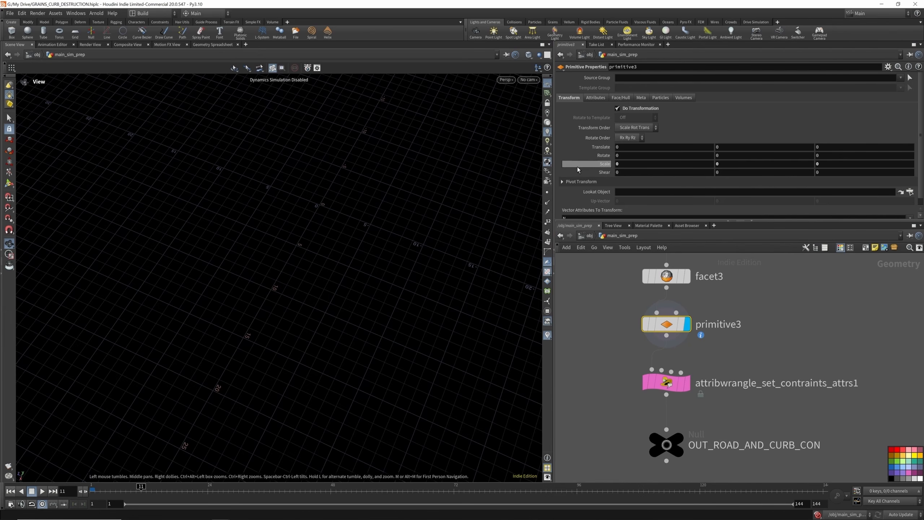
Show the constraint points in the viewport, and display the attribwrangle_set_contraints_attrs1 node with its code
click(547, 192)
mouse_move(376, 235)
mouse_down()
mouse_move(392, 235)
mouse_move(384, 229)
mouse_up()
right_drag(384, 229, 392, 190)
drag(392, 190, 487, 254)
click(667, 383)
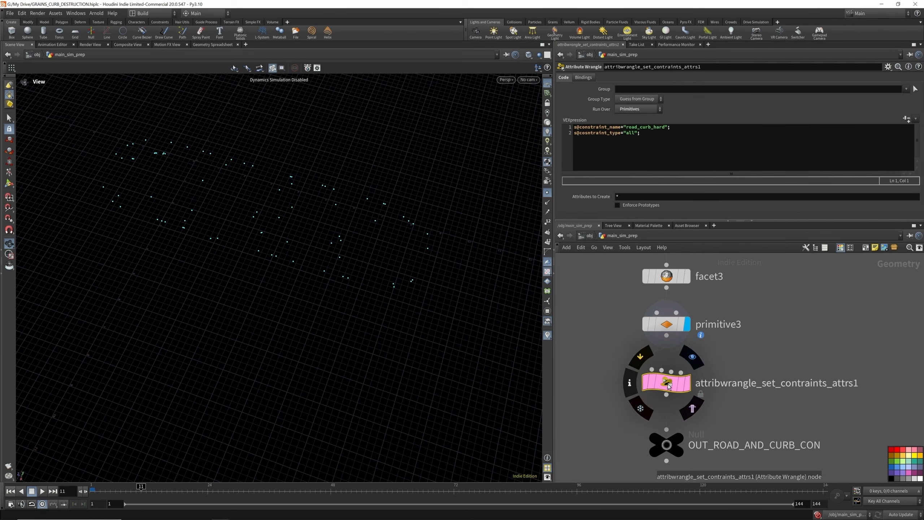
click(689, 381)
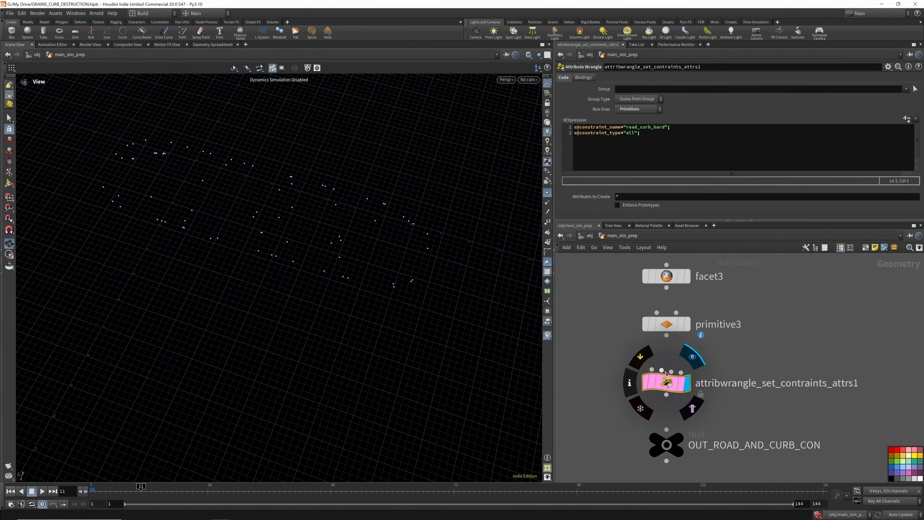
Find the SOIL GROUND fracture network, display object_merge21 and blast13, and examine the blast group
scroll(648, 355, down, 5)
scroll(647, 355, down, 3)
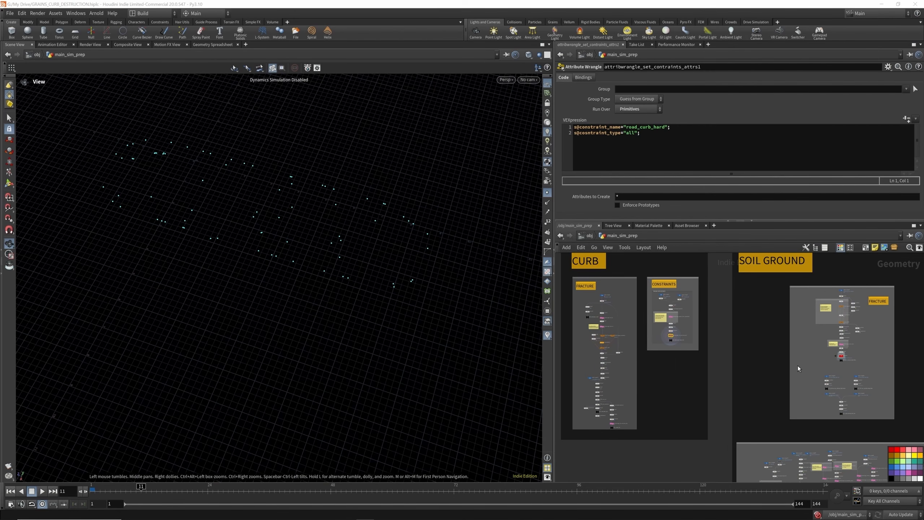
scroll(866, 283, up, 3)
scroll(867, 283, down, 3)
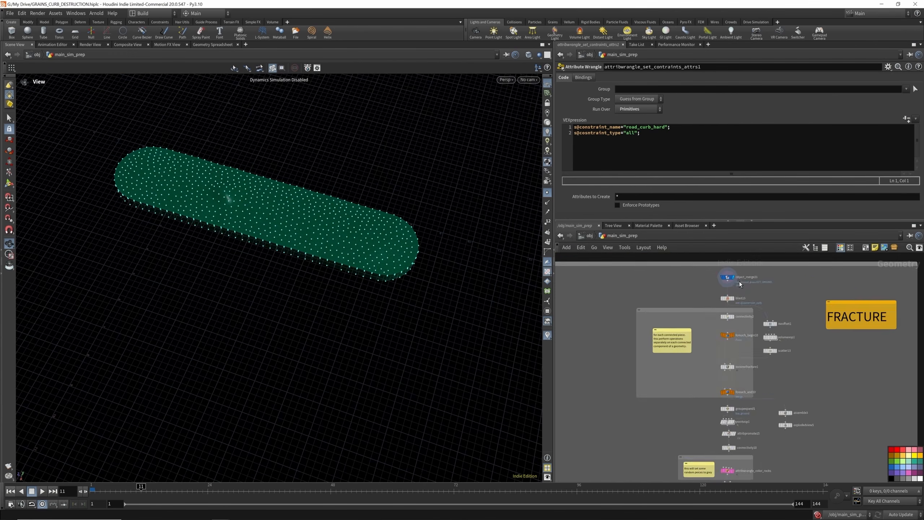
scroll(740, 284, up, 8)
drag(330, 215, 350, 201)
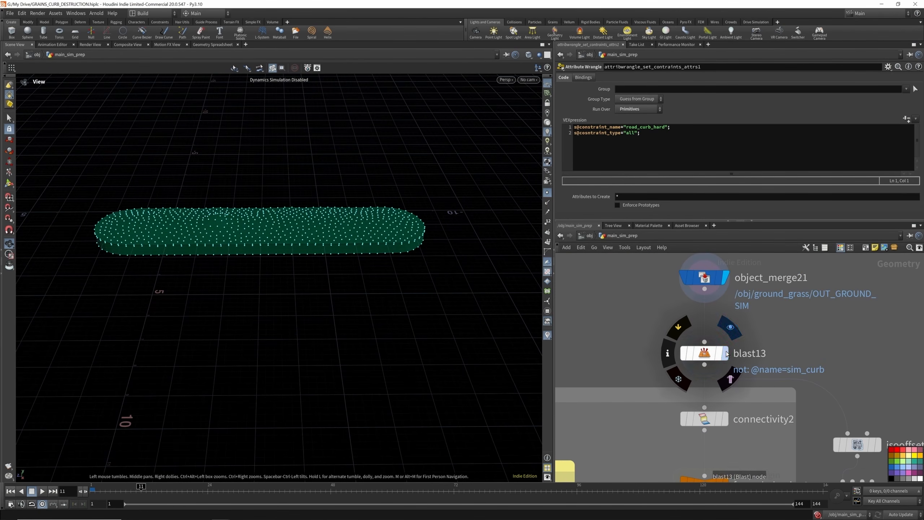
click(706, 354)
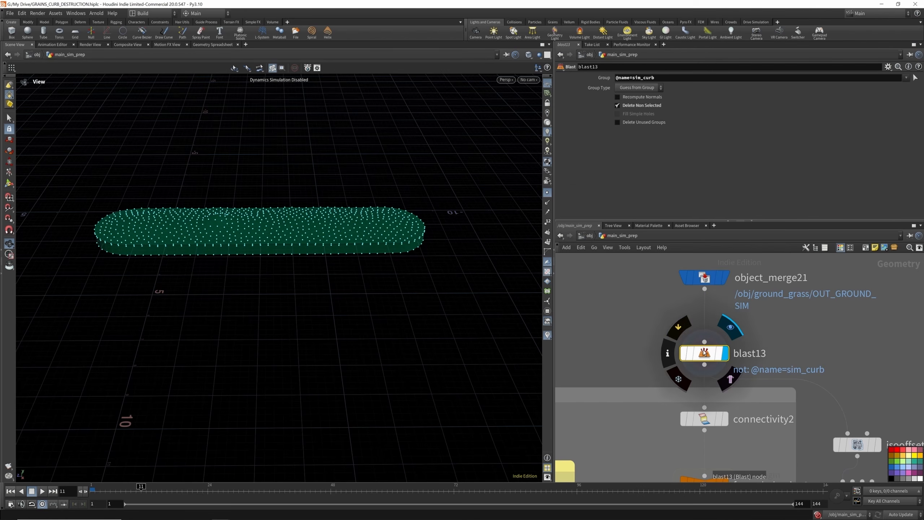
Display the connectivity2 node and examine its settings and the for-each loop around the Voronoi fracture
scroll(714, 307, down, 4)
scroll(722, 360, up, 2)
click(719, 344)
scroll(740, 329, down, 1)
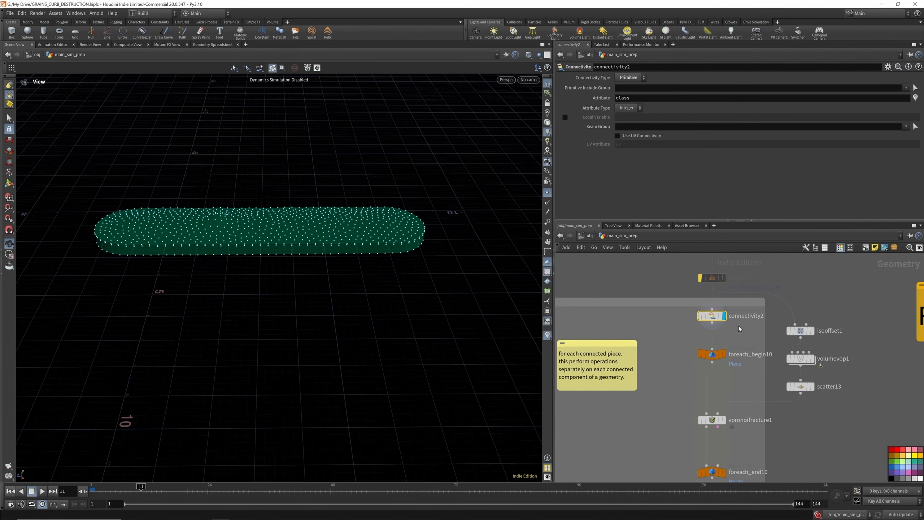
scroll(739, 313, down, 3)
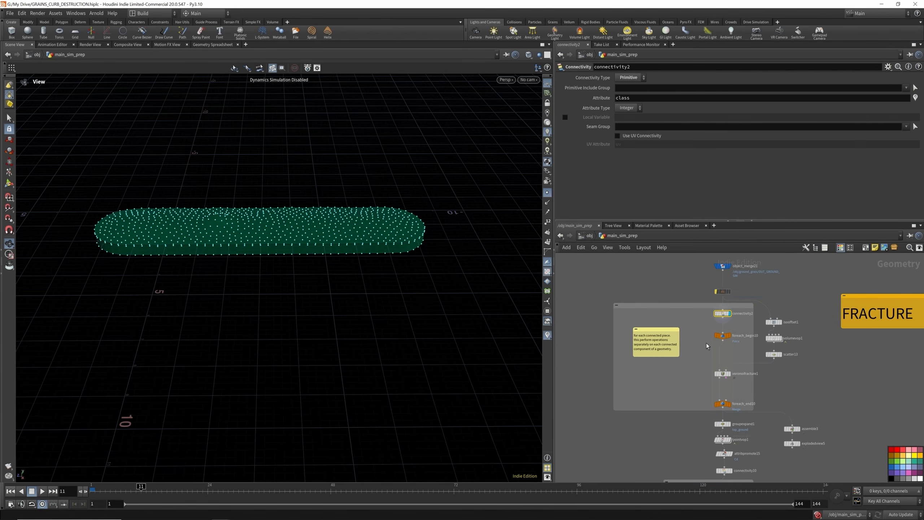
scroll(681, 341, up, 2)
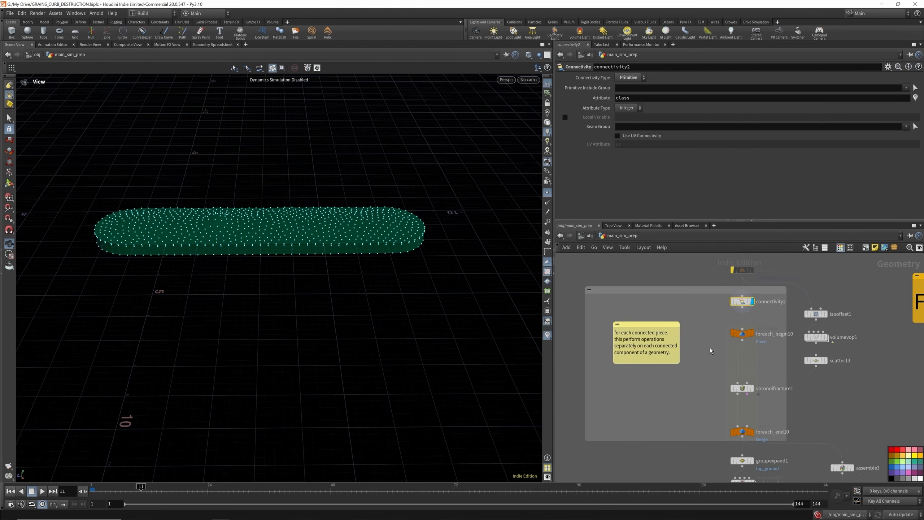
scroll(670, 325, up, 1)
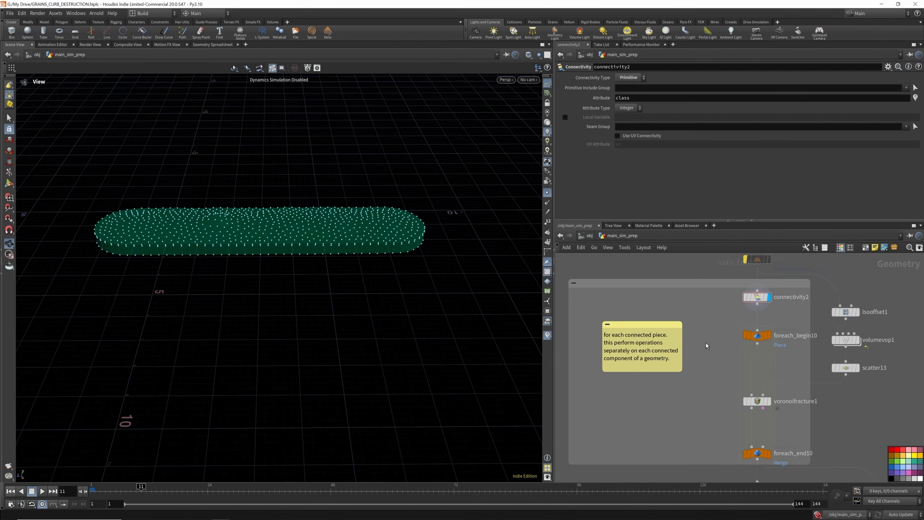
Add a For-Each Connected Piece loop beside the note in the soil fracture network
key(Tab)
text(for ea)
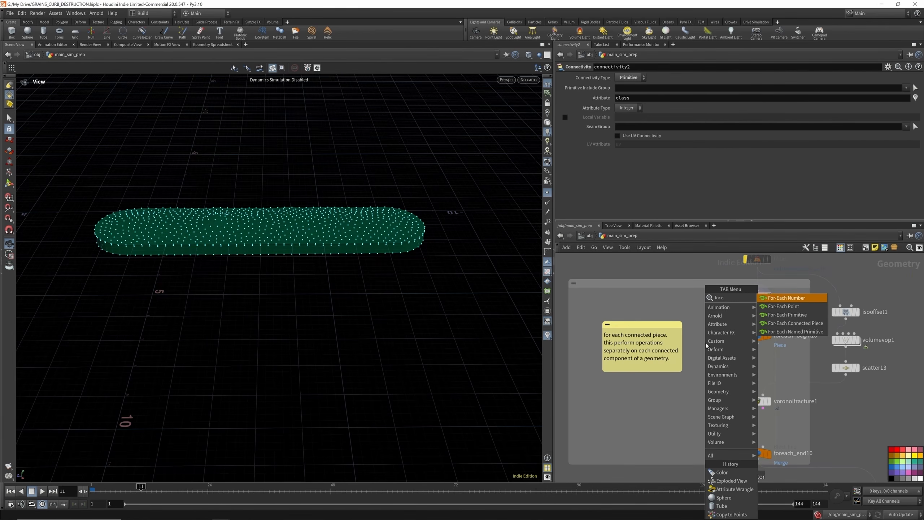
key(Down)
key(Down)
key(Down)
key(Return)
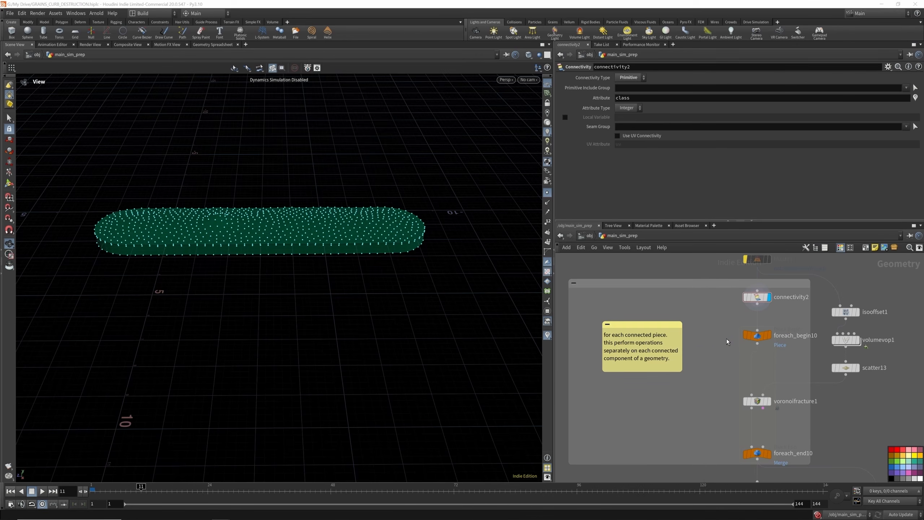
click(709, 353)
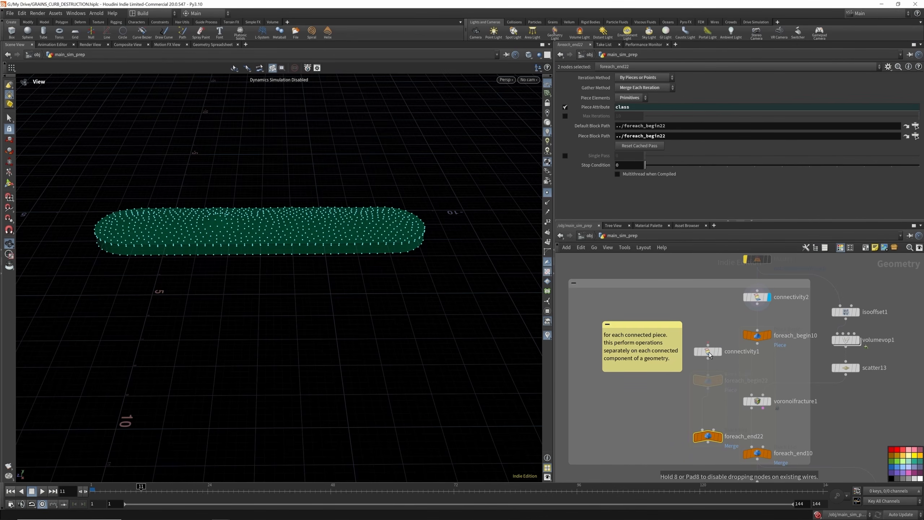
Examine the settings of the new connectivity1 node and delete the added loop nodes
click(708, 351)
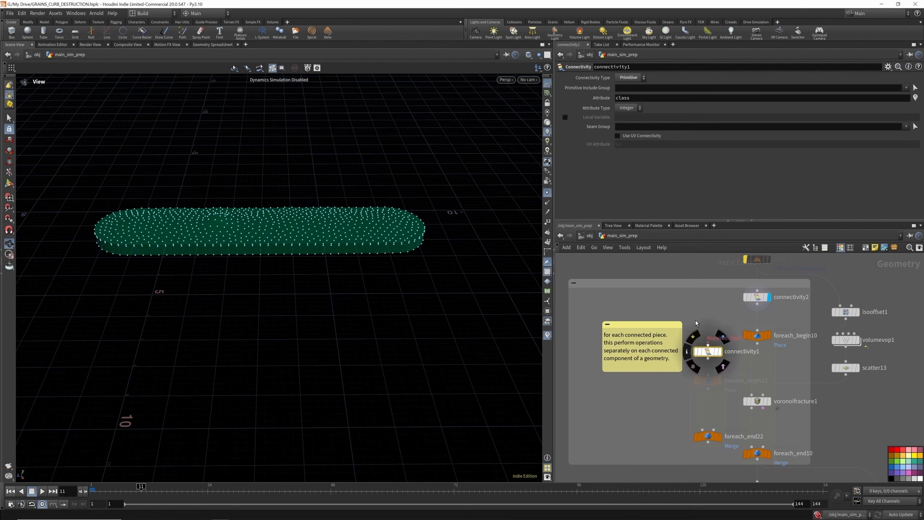
drag(722, 320, 687, 456)
key(Delete)
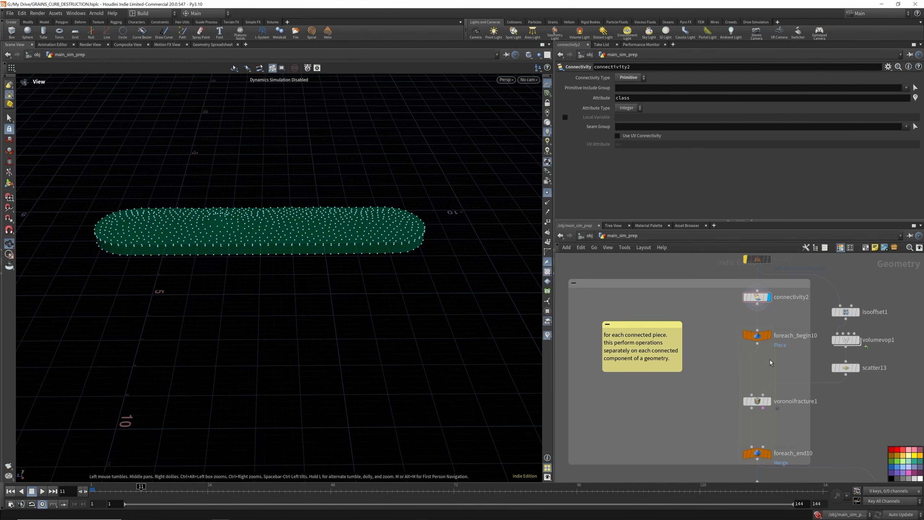
Display foreach_begin10, connectivity2 and isooffset1, and examine isooffset1's Fog Volume output type
click(770, 334)
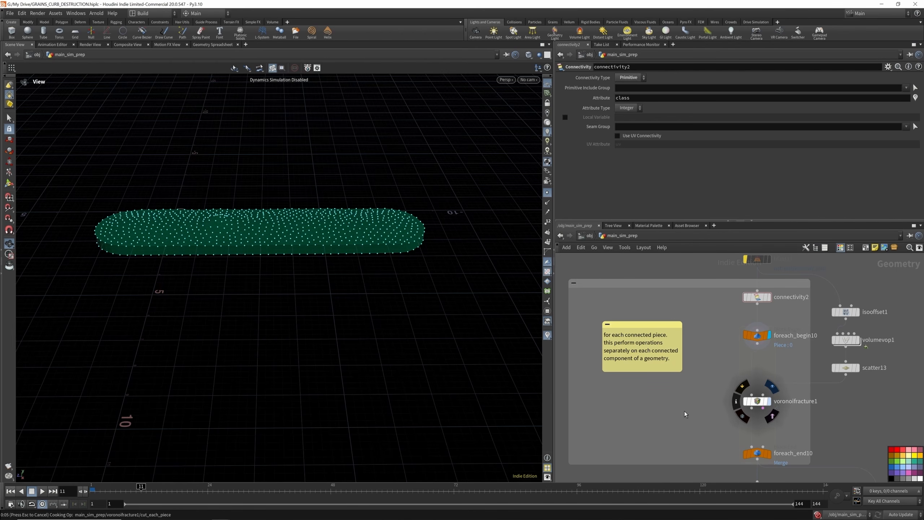
click(769, 297)
click(858, 313)
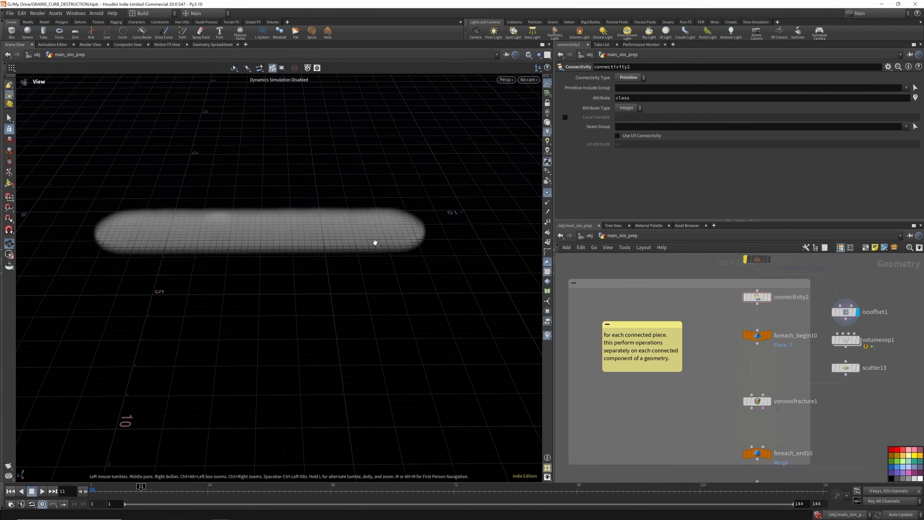
click(848, 312)
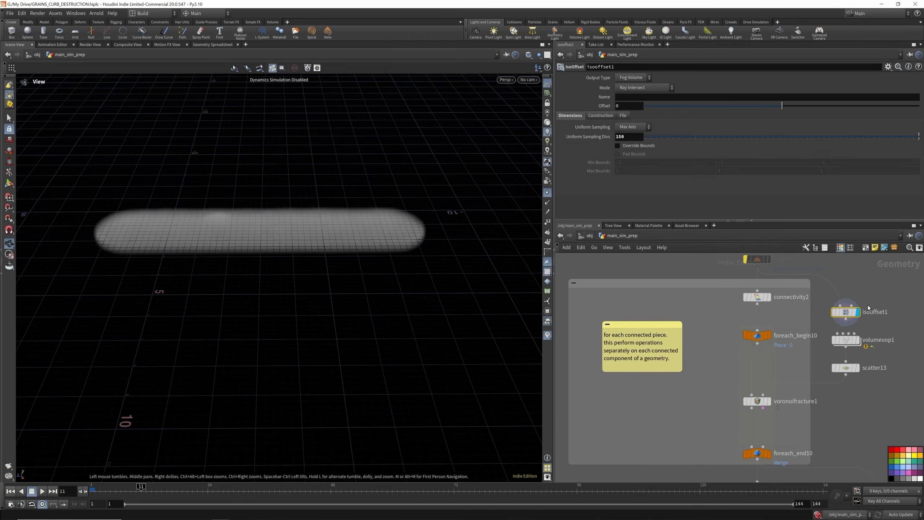
click(632, 78)
click(631, 95)
drag(232, 221, 233, 199)
Display the noisy fog from volumevop1 and open the node's VOP network
click(858, 340)
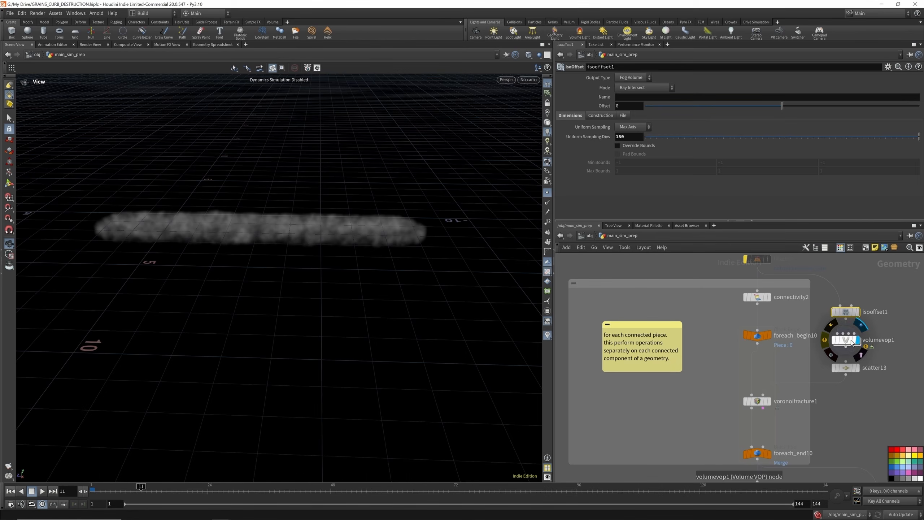
click(852, 343)
double_click(852, 343)
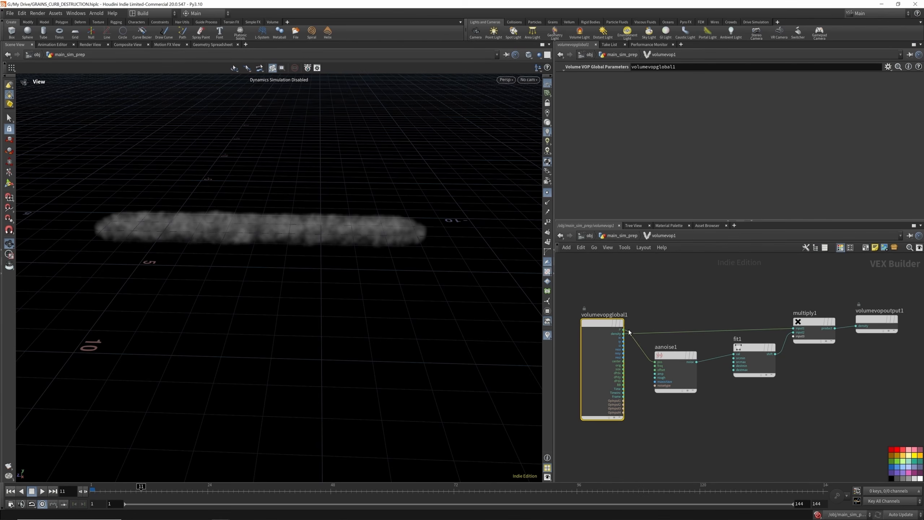
Examine the aanoise1 settings and set the Destination Min of fit1 to 0.0646
click(674, 357)
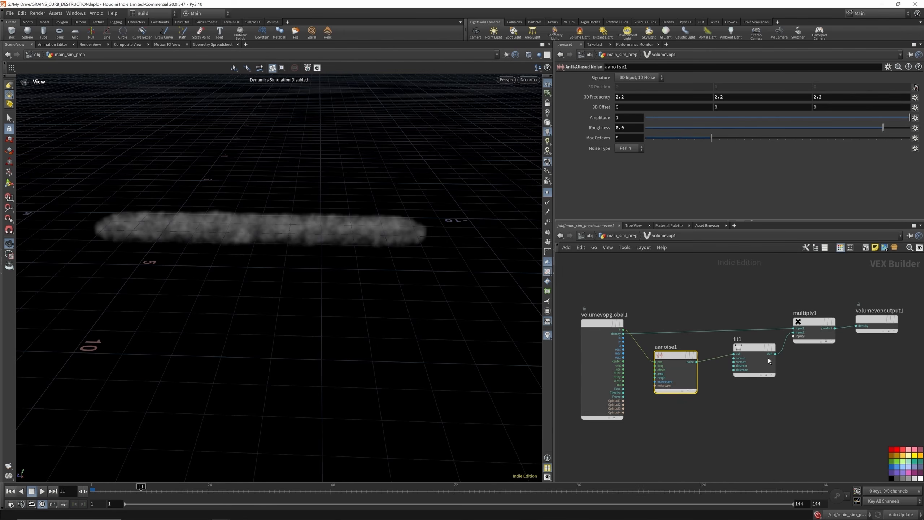
click(757, 348)
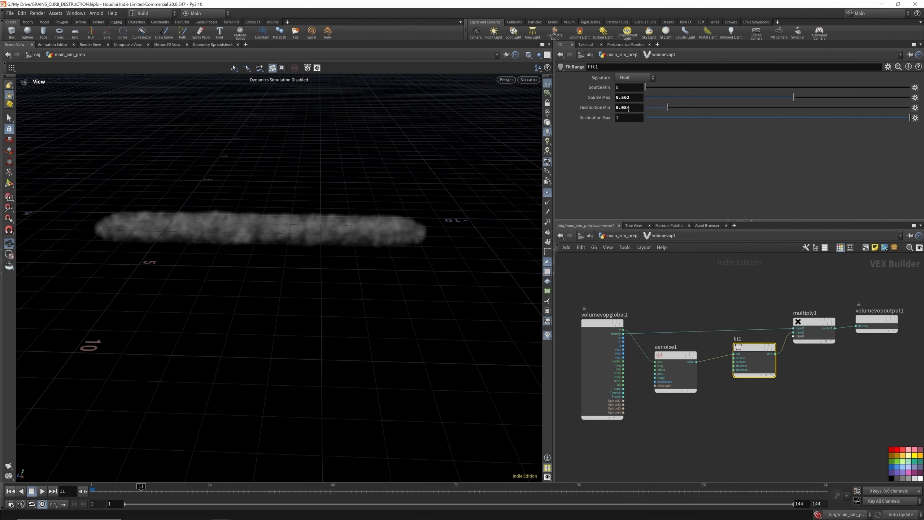
mouse_move(667, 107)
mouse_down()
mouse_move(641, 110)
mouse_move(669, 110)
mouse_move(661, 112)
mouse_up()
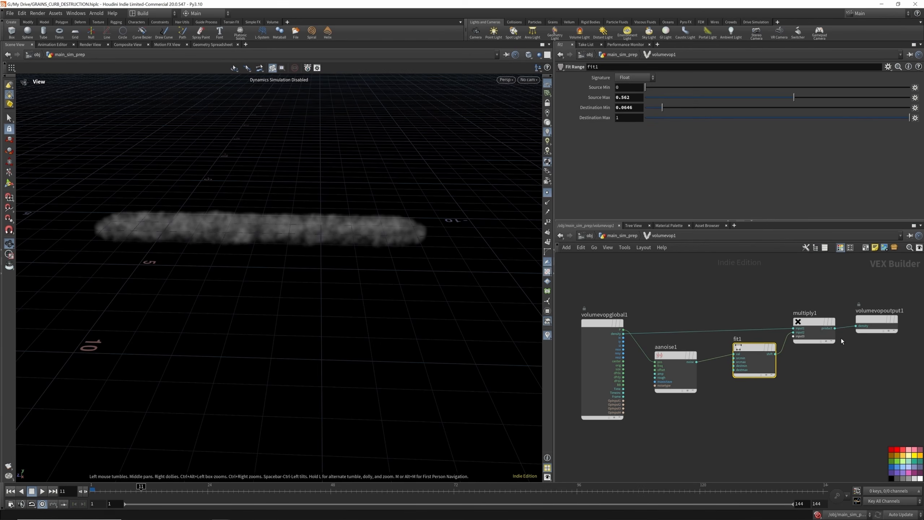
Return to the main_sim_prep network and display the points of scatter13
click(631, 235)
click(857, 367)
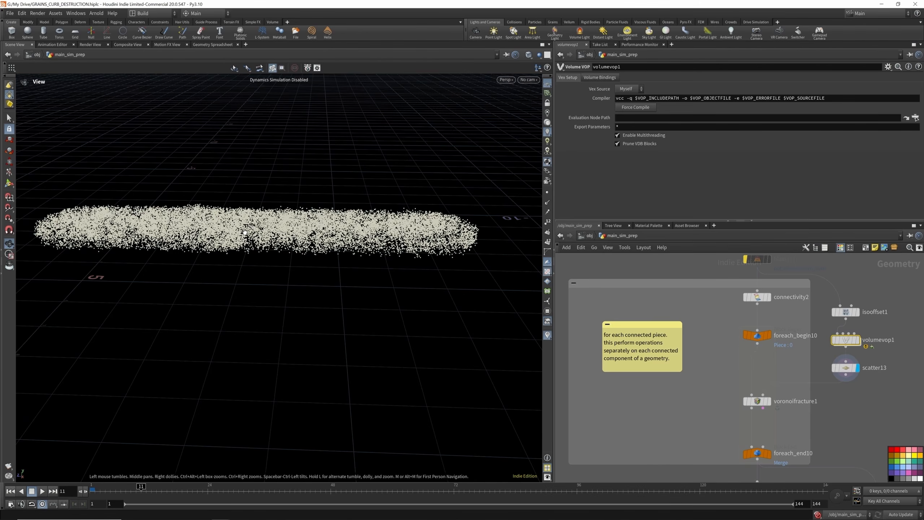
drag(244, 232, 252, 259)
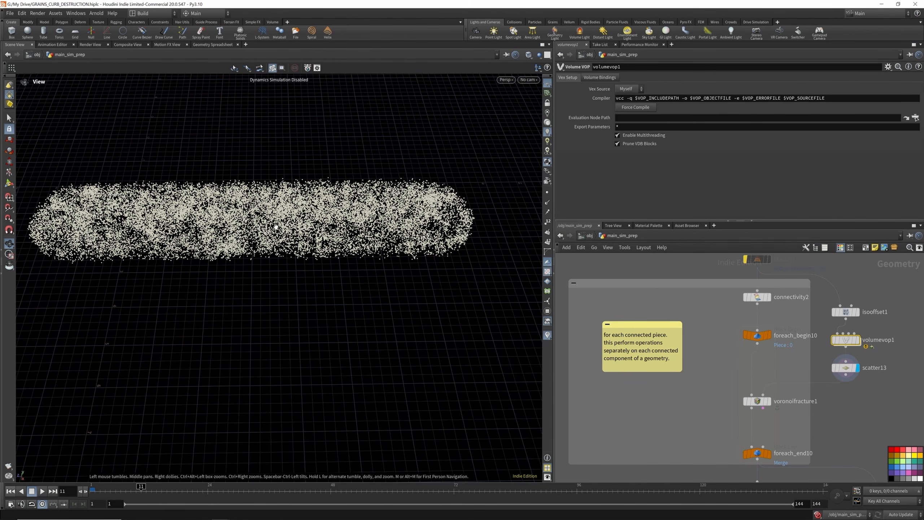
Display voronoifracture1 with its settings, and display the merged loop output of foreach_end10
mouse_move(766, 402)
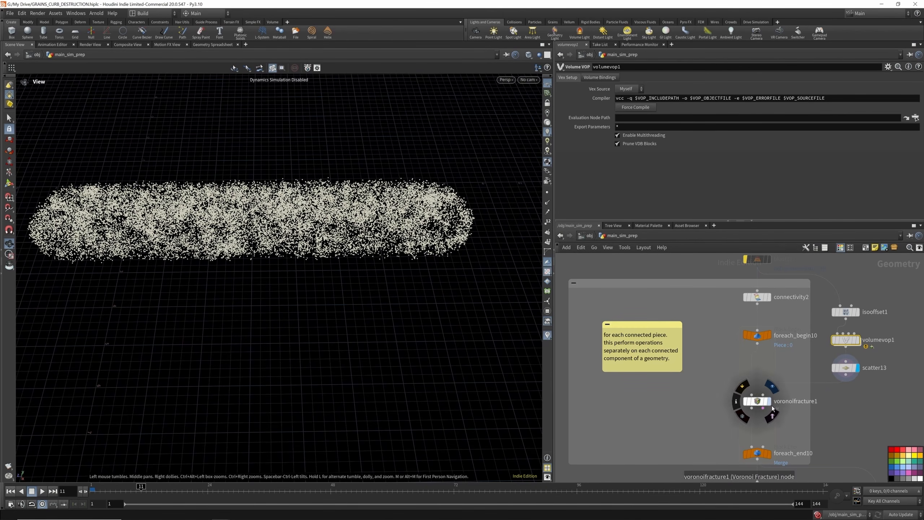
scroll(769, 403, up, 3)
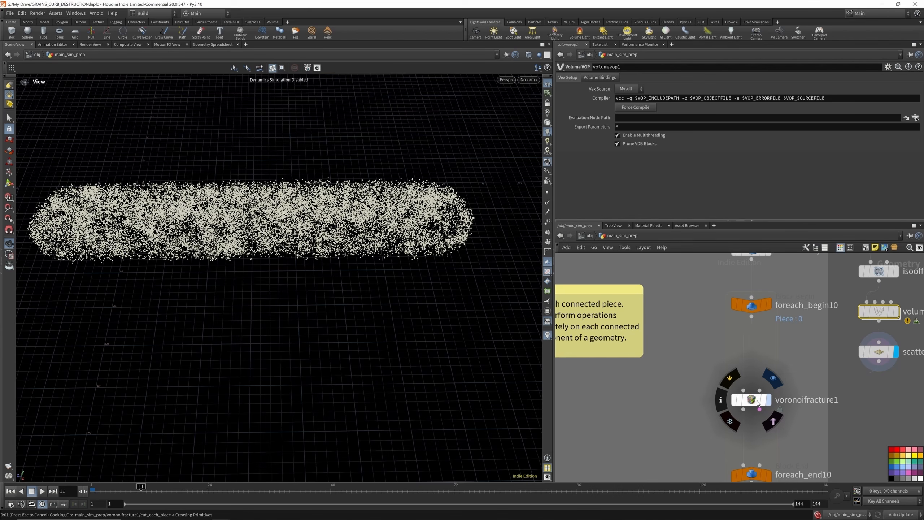
click(756, 401)
scroll(728, 309, down, 2)
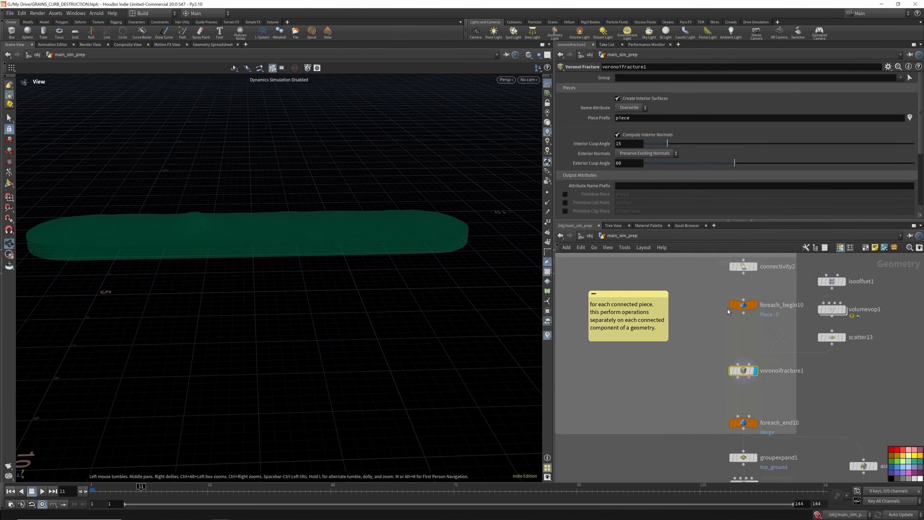
scroll(758, 399, up, 3)
mouse_move(746, 411)
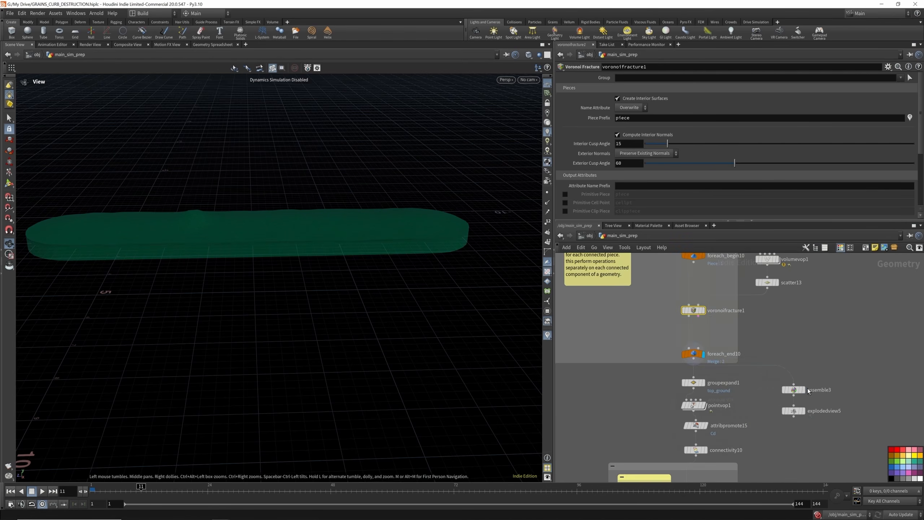
Display assemble3 and explodedview5, and inspect the fractured soil pieces up close
scroll(803, 389, up, 3)
click(803, 389)
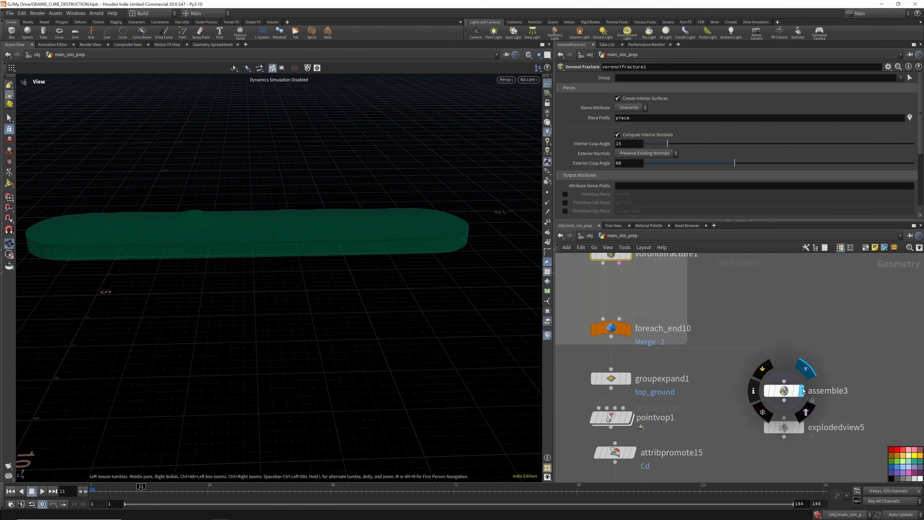
click(802, 427)
drag(435, 268, 354, 257)
scroll(281, 231, down, 5)
scroll(281, 230, up, 7)
scroll(724, 331, down, 3)
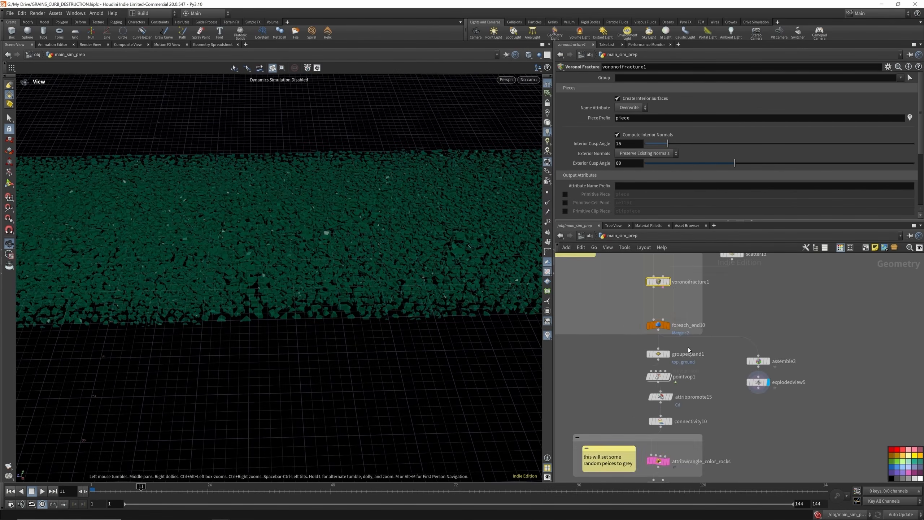
Display the groupexpand1 node and examine how it expands the top_ground group
scroll(687, 348, up, 4)
click(655, 359)
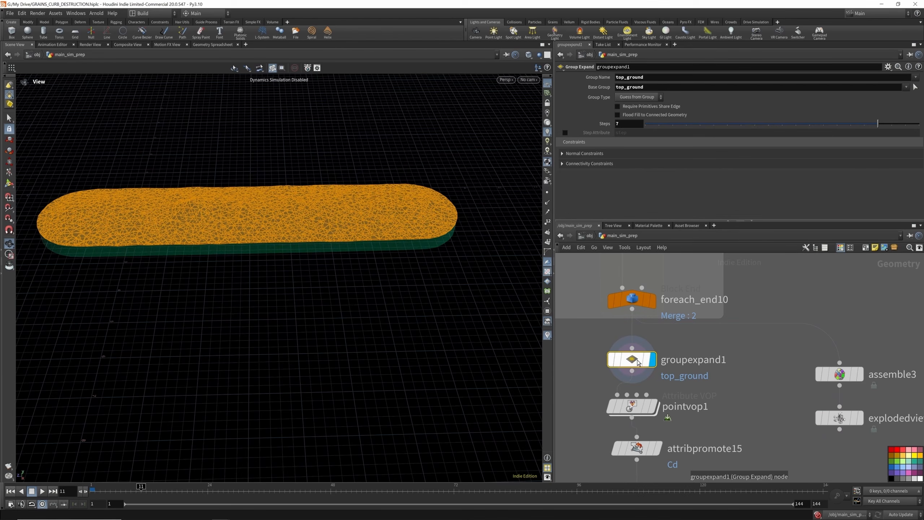
scroll(224, 233, up, 4)
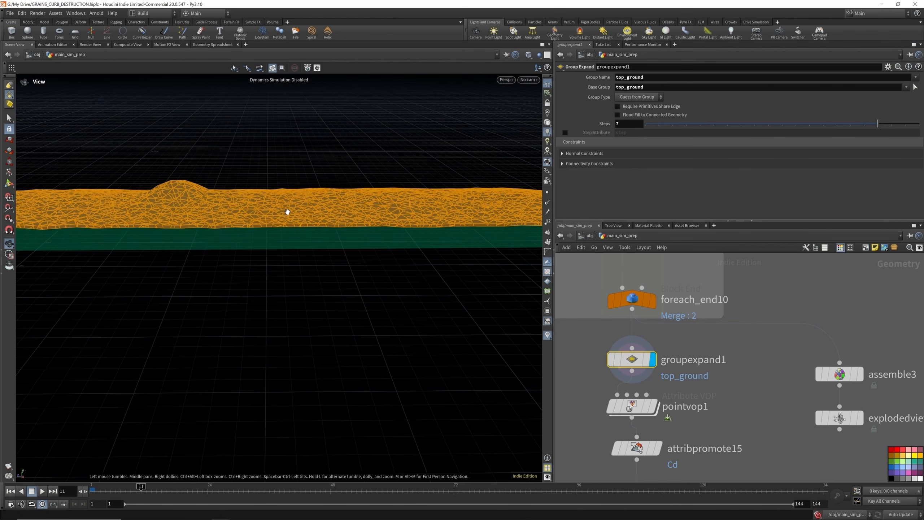
Display the pointvop1 node and inspect the colors it puts on the fractured soil ground
mouse_move(638, 360)
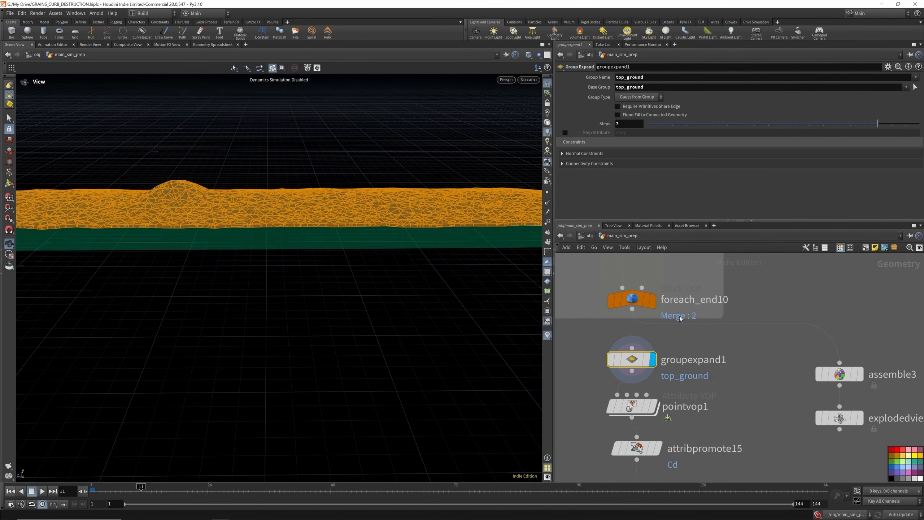
scroll(680, 313, down, 3)
scroll(664, 366, up, 3)
click(663, 367)
click(643, 369)
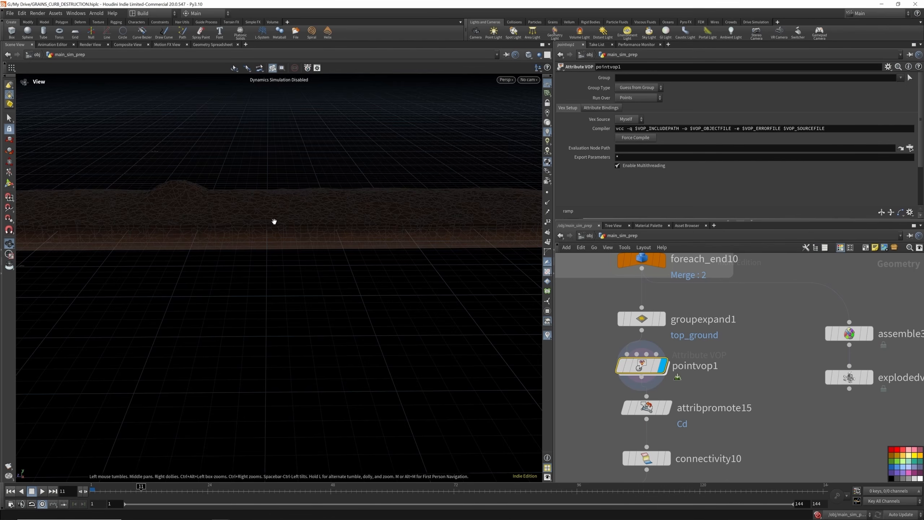
mouse_move(274, 221)
mouse_down()
mouse_move(276, 213)
mouse_move(278, 221)
mouse_up()
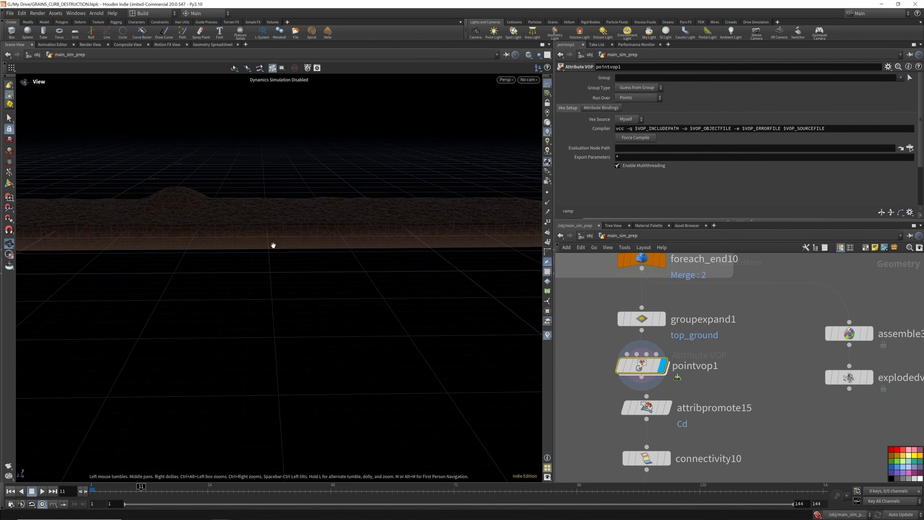
Open the pointvop1 network, follow the P connection through vectofloat1, and show the range settings of fit1
double_click(643, 368)
scroll(634, 335, up, 4)
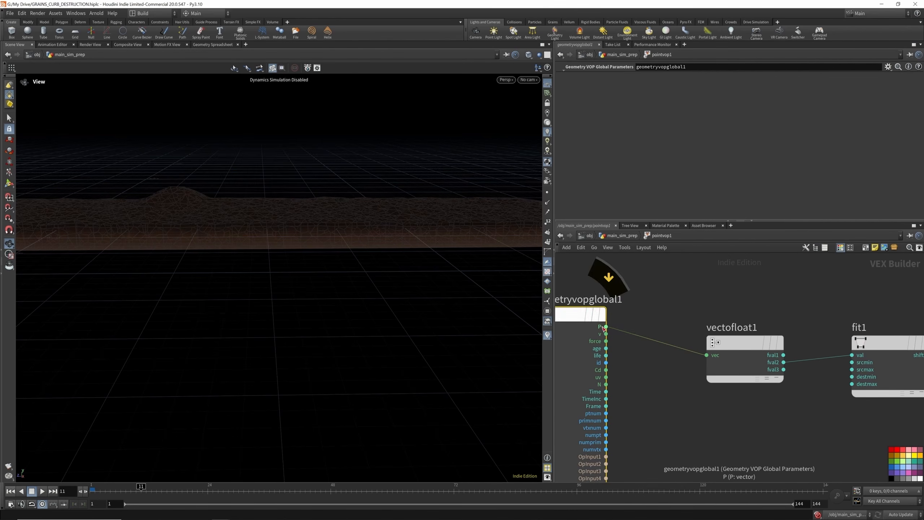
scroll(672, 333, down, 4)
scroll(712, 347, up, 3)
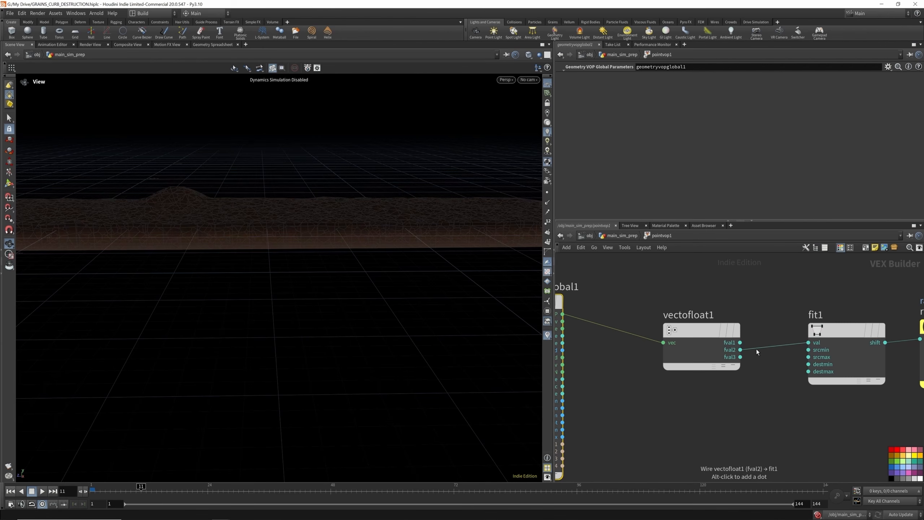
scroll(649, 351, down, 3)
scroll(752, 339, up, 3)
click(753, 338)
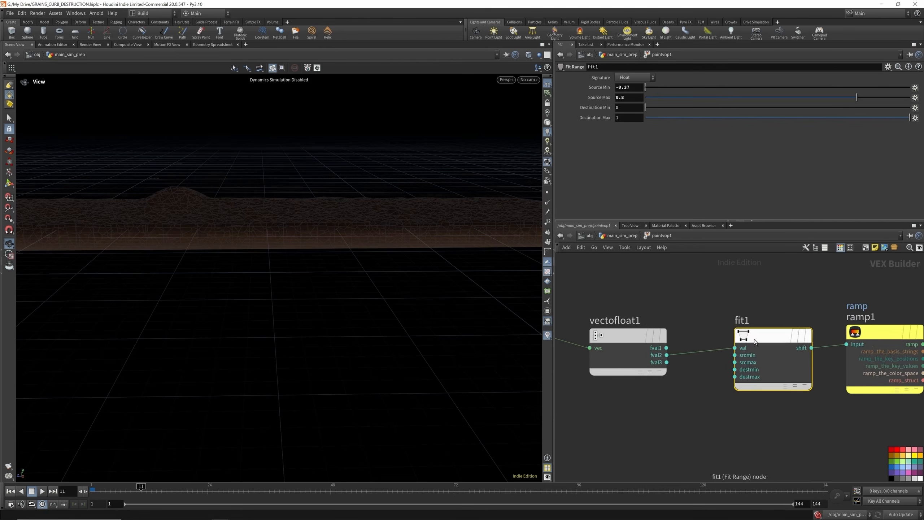
Show the color ramp settings of ramp1 and follow its connection to the Cd output
scroll(613, 295, down, 4)
scroll(705, 315, up, 3)
click(750, 316)
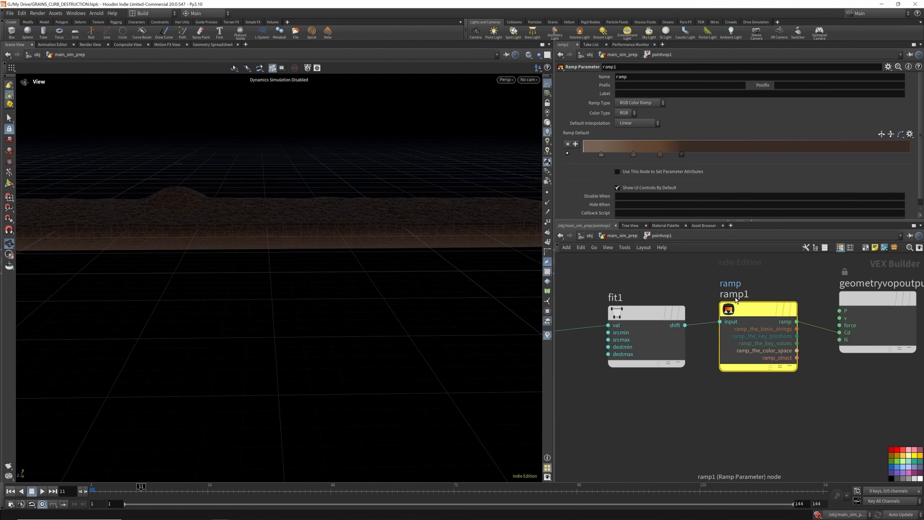
click(858, 337)
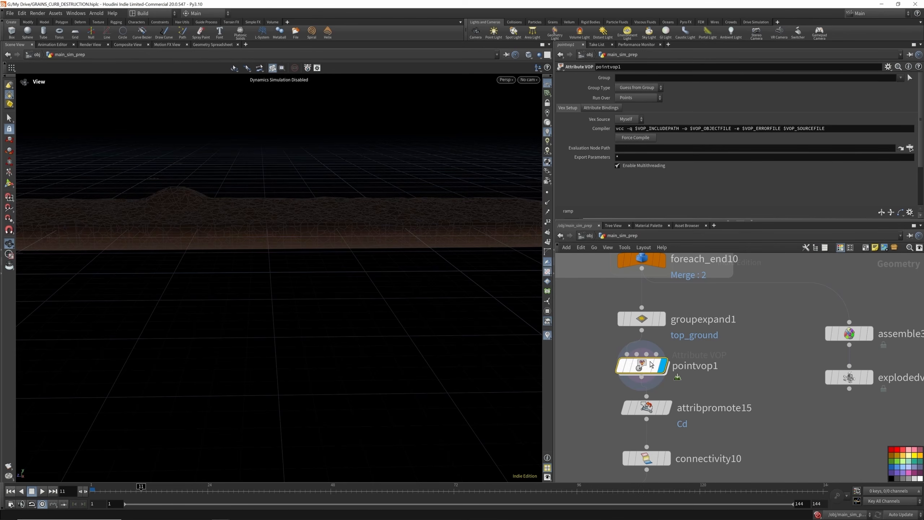
Back in main_sim_prep, display attribpromote15 with its settings for promoting Cd from points to primitives
mouse_move(221, 229)
mouse_down()
mouse_move(248, 216)
mouse_move(225, 215)
mouse_up()
scroll(706, 324, down, 2)
scroll(695, 372, up, 2)
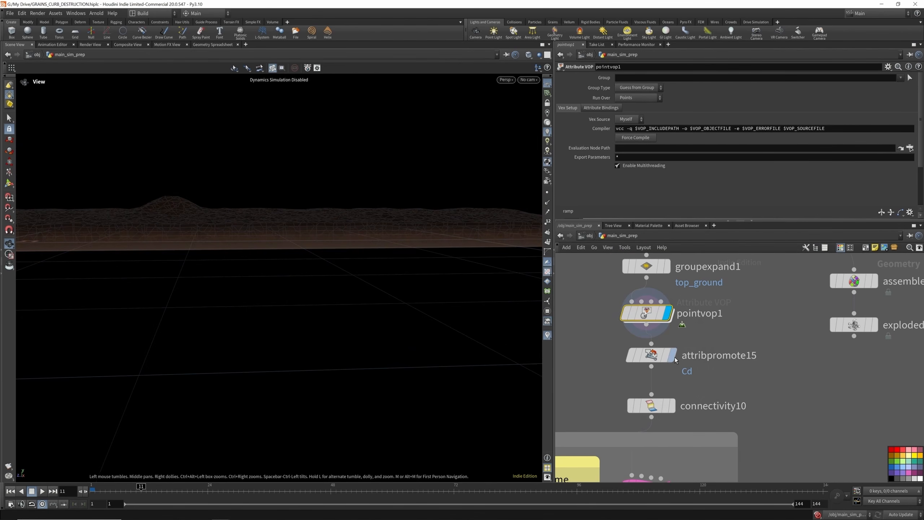
click(653, 355)
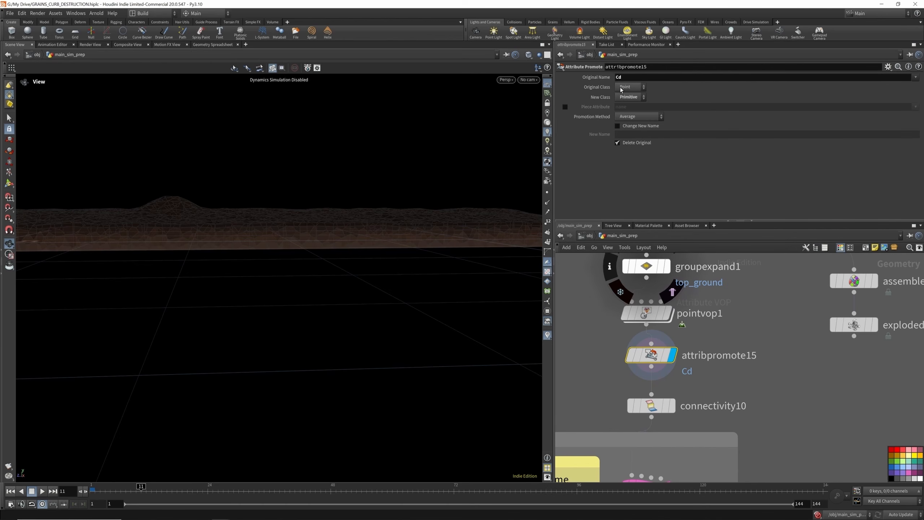
drag(340, 191, 318, 224)
scroll(688, 344, down, 3)
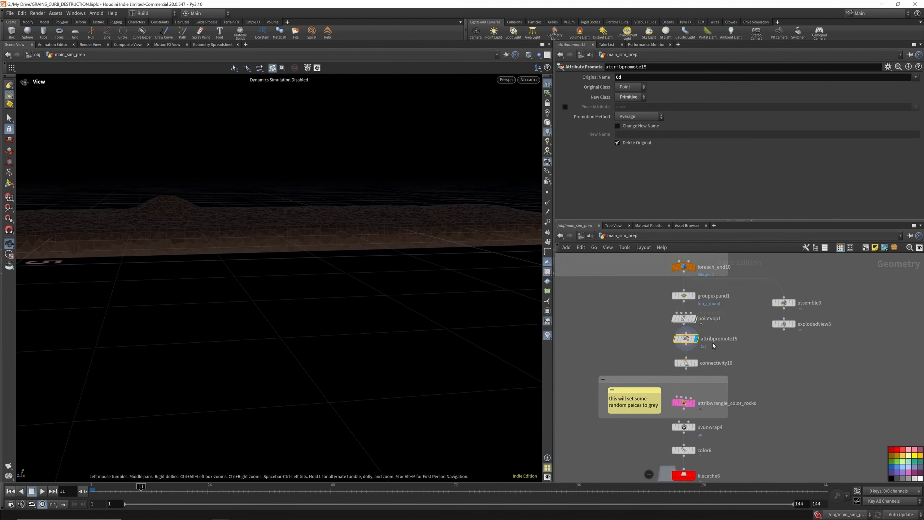
Display attribwrangle_color_rocks with its VEX code and inspect the randomly greyed pieces in the soil
scroll(686, 386, up, 2)
click(702, 336)
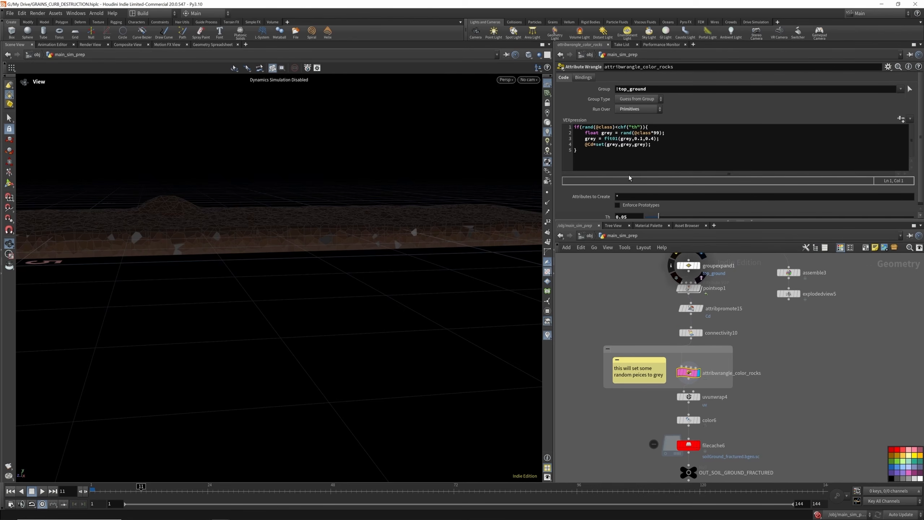
drag(233, 244, 263, 243)
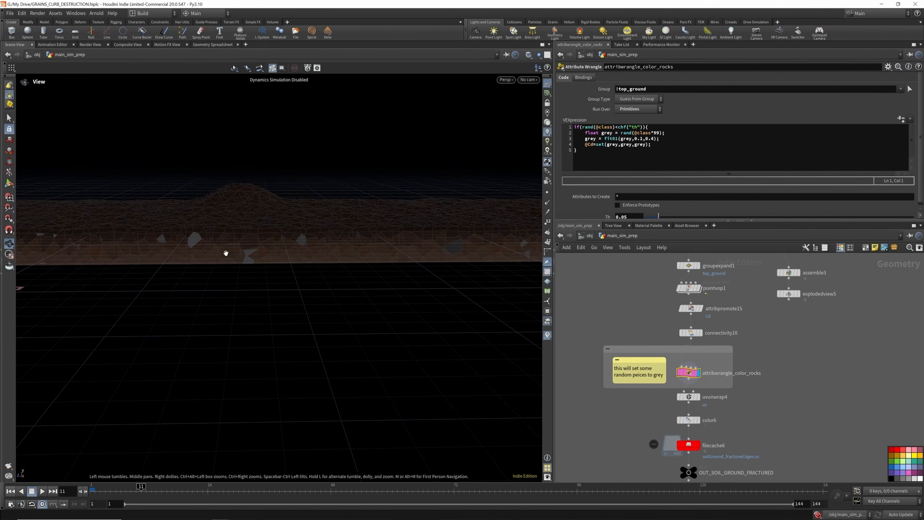
drag(225, 253, 337, 231)
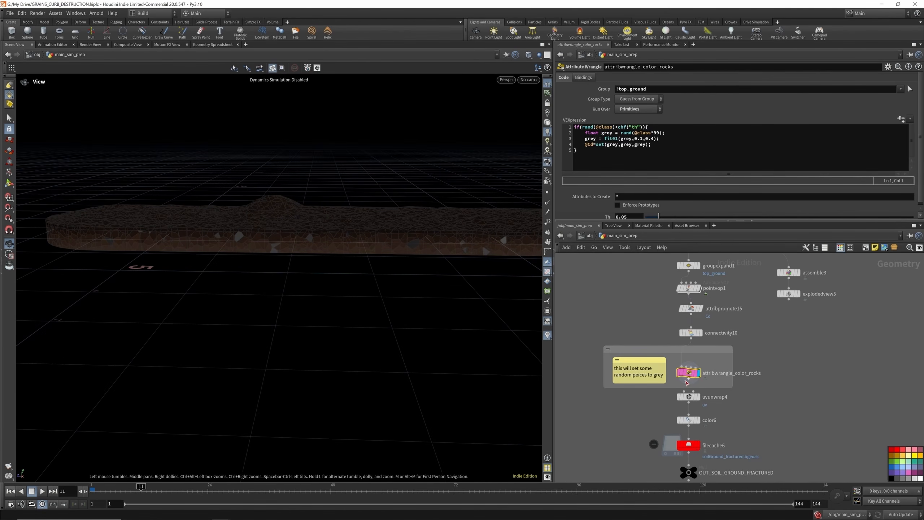
Display the uvunwrap4 node with its settings and view the unwrapped soil ground
scroll(687, 382, up, 5)
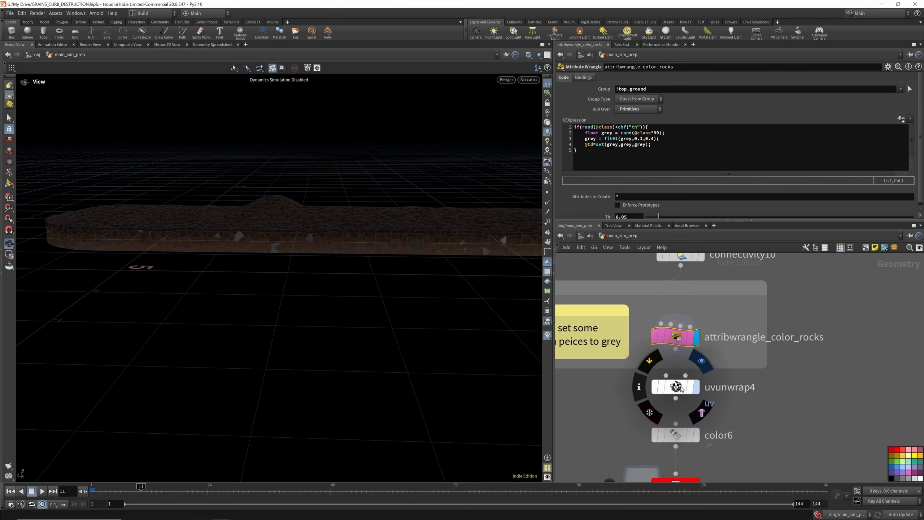
click(678, 387)
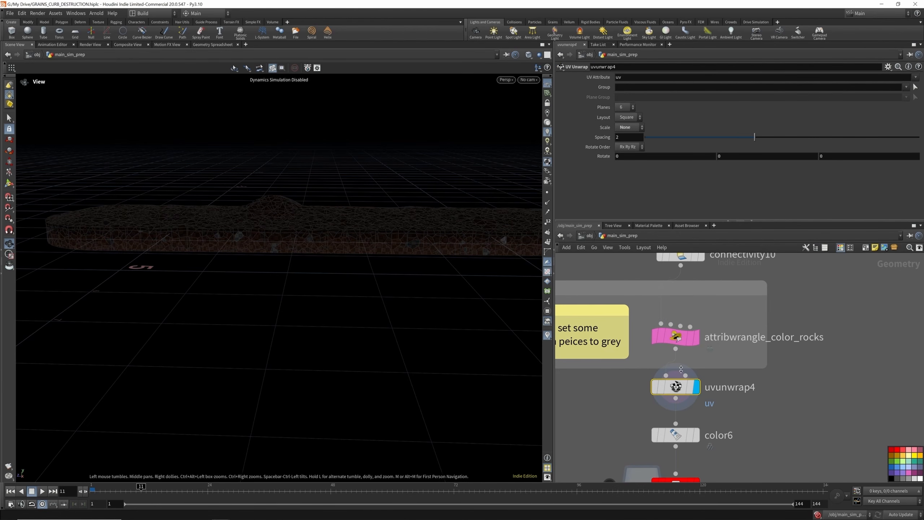
mouse_move(369, 258)
mouse_down()
mouse_move(391, 244)
mouse_move(370, 245)
mouse_up()
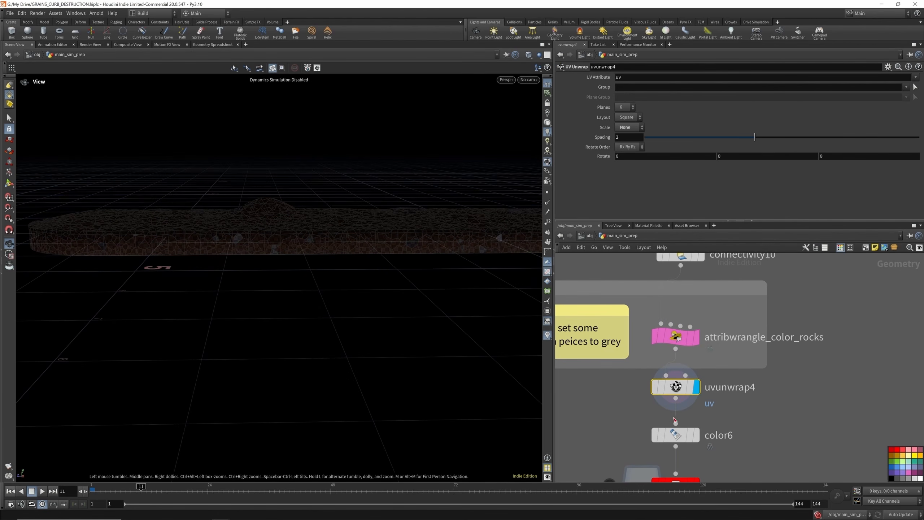
Display the color6 node with its settings and inspect the green top group up close
scroll(675, 421, down, 4)
click(696, 415)
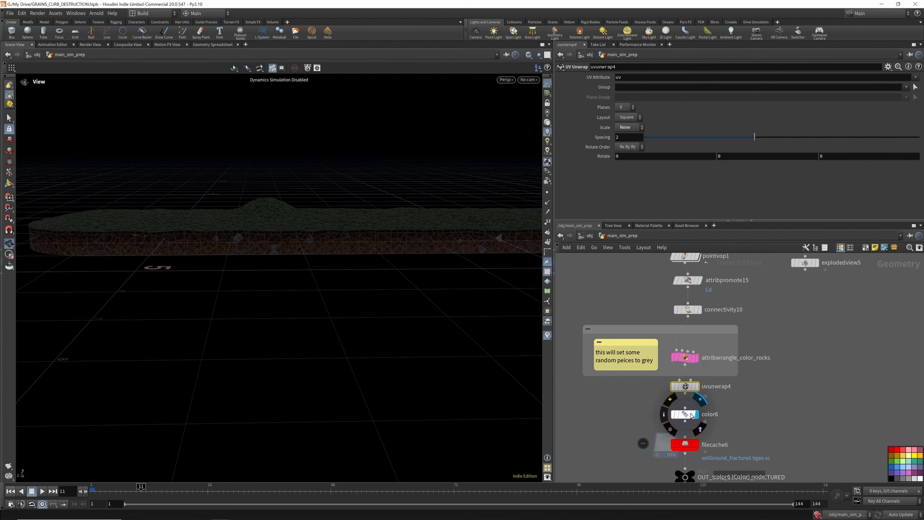
click(688, 415)
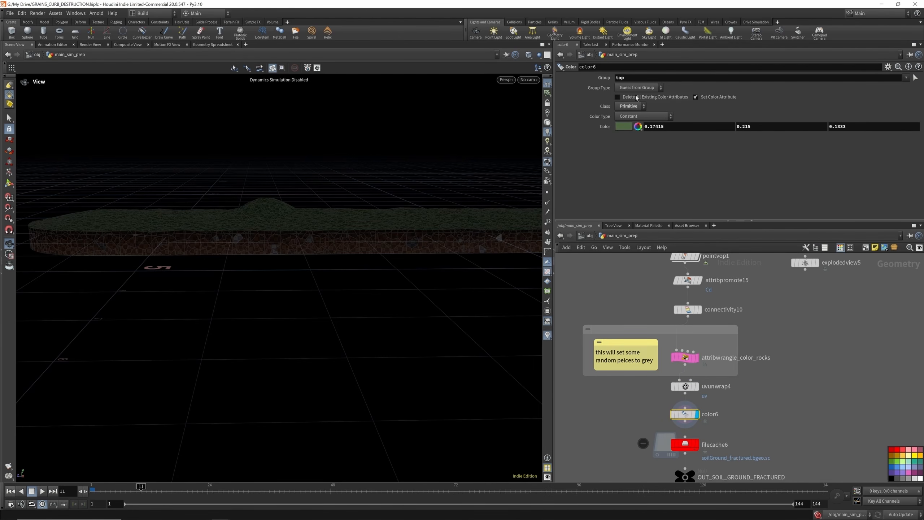
drag(233, 229, 384, 151)
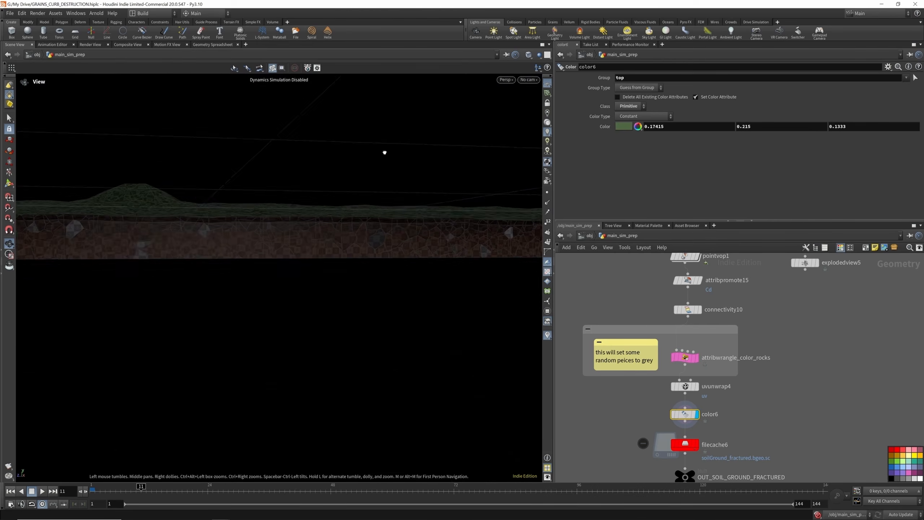
Go to the ground-splitting nodes below OUT_SOIL_GROUND_FRACTURED and show the settings of object_merge78 and assemble2
middle_drag(707, 432, 711, 394)
scroll(710, 395, up, 2)
scroll(679, 374, down, 5)
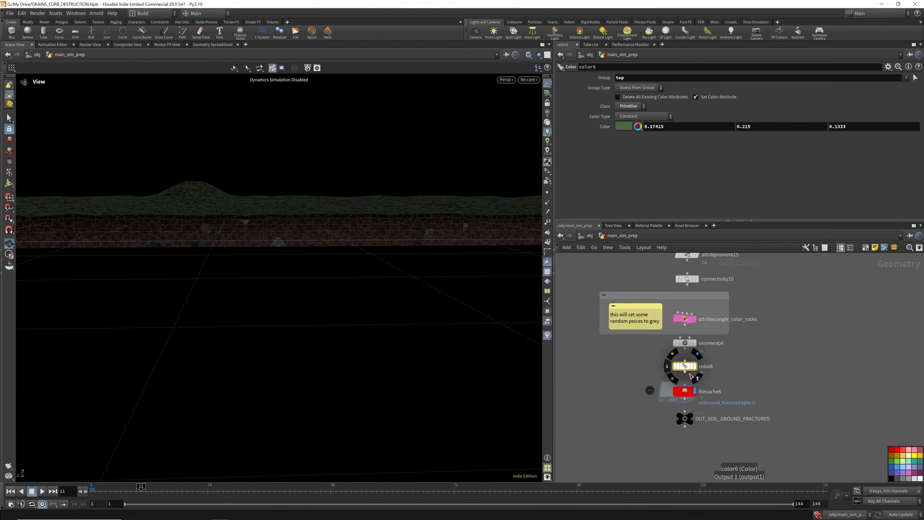
scroll(678, 372, down, 2)
middle_drag(672, 438, 680, 355)
scroll(681, 359, up, 3)
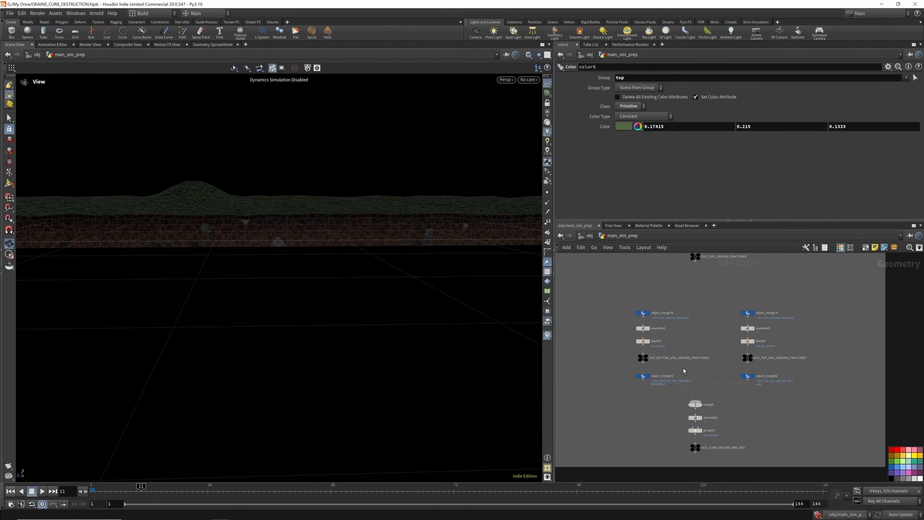
scroll(653, 329, up, 3)
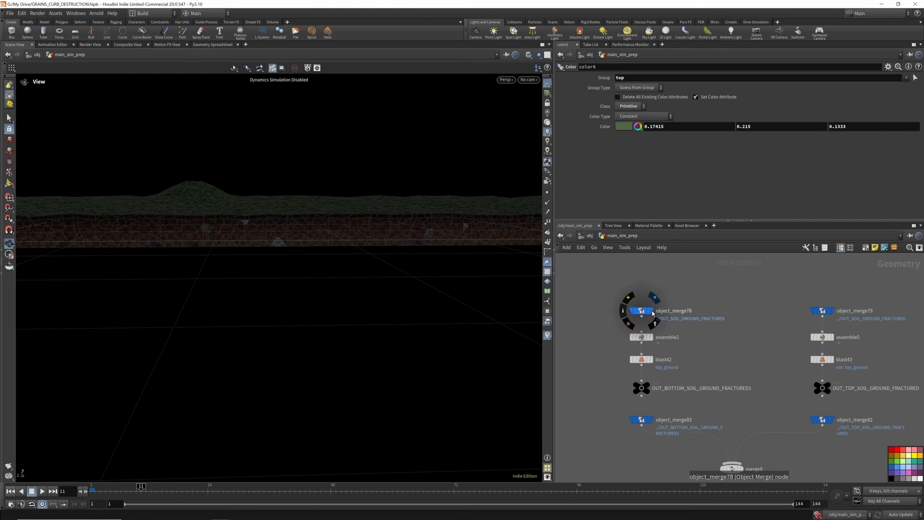
click(644, 310)
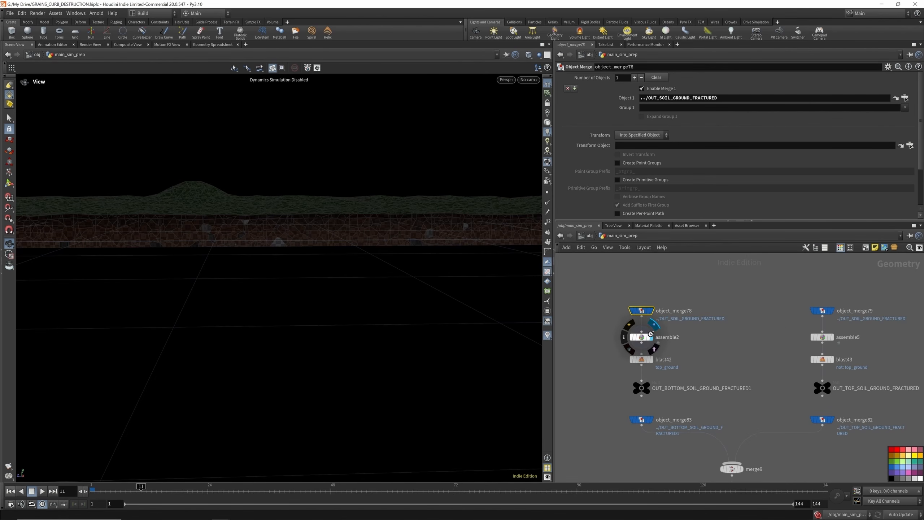
click(642, 337)
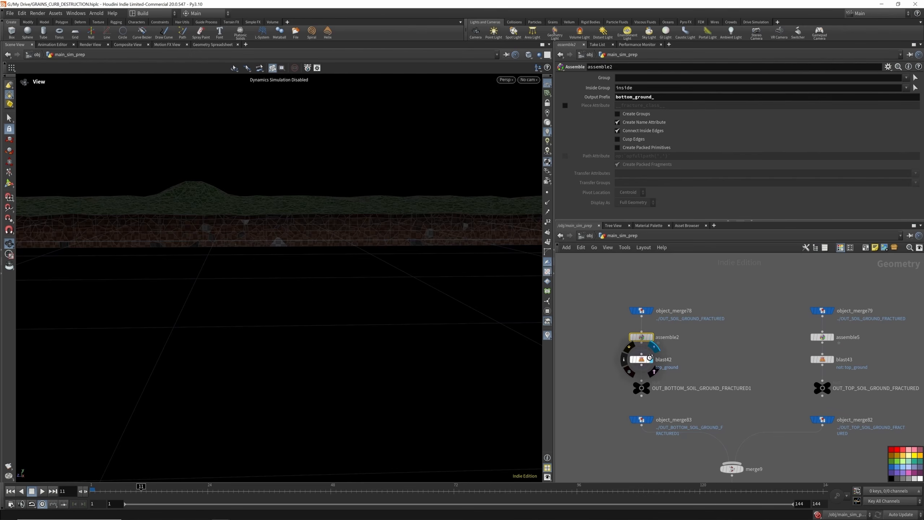
Display the blast43 result, and compare the OUT_BOTTOM_SOIL_GROUND_FRACTURED1 and OUT_TOP_SOIL_GROUND_FRACTURED outputs
click(834, 359)
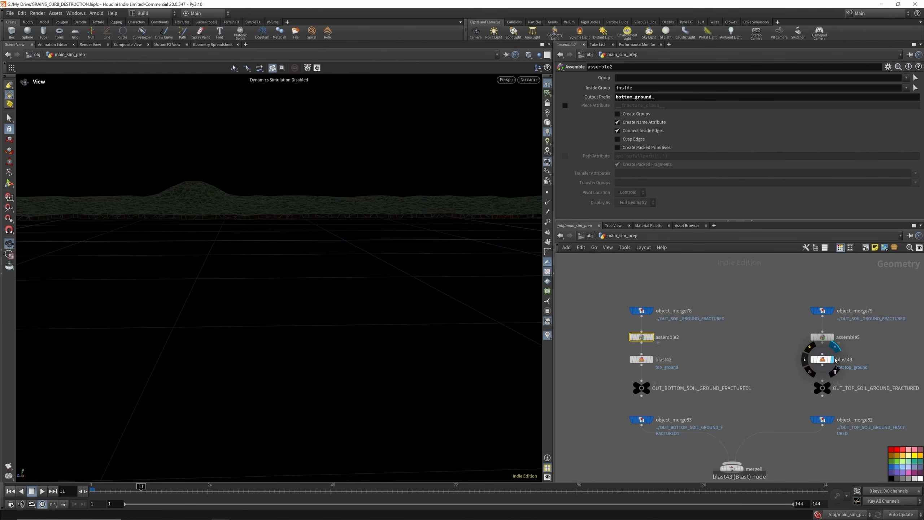
scroll(732, 317, down, 3)
scroll(695, 372, up, 4)
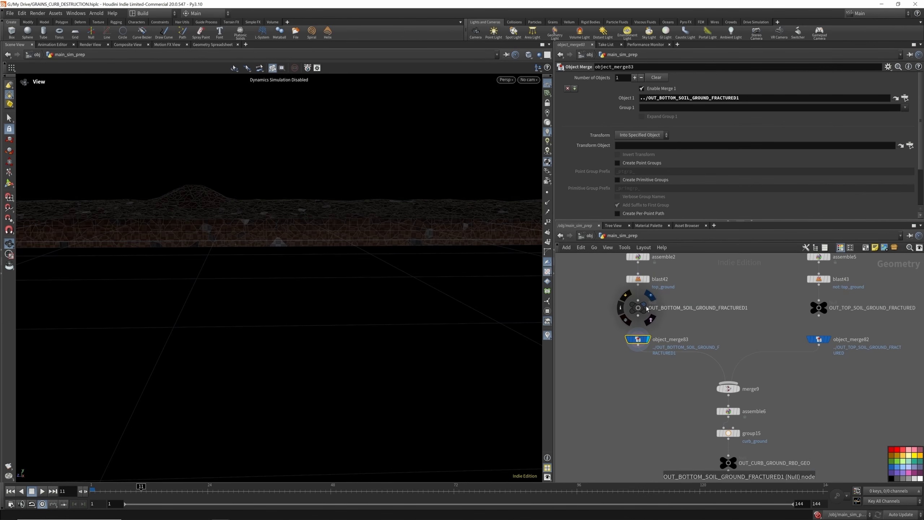
click(646, 305)
scroll(764, 312, down, 3)
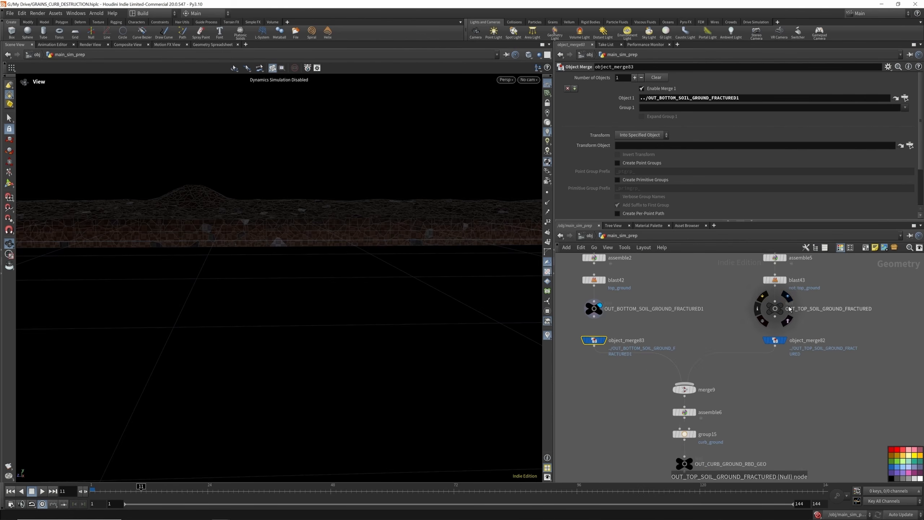
click(789, 306)
scroll(685, 364, up, 3)
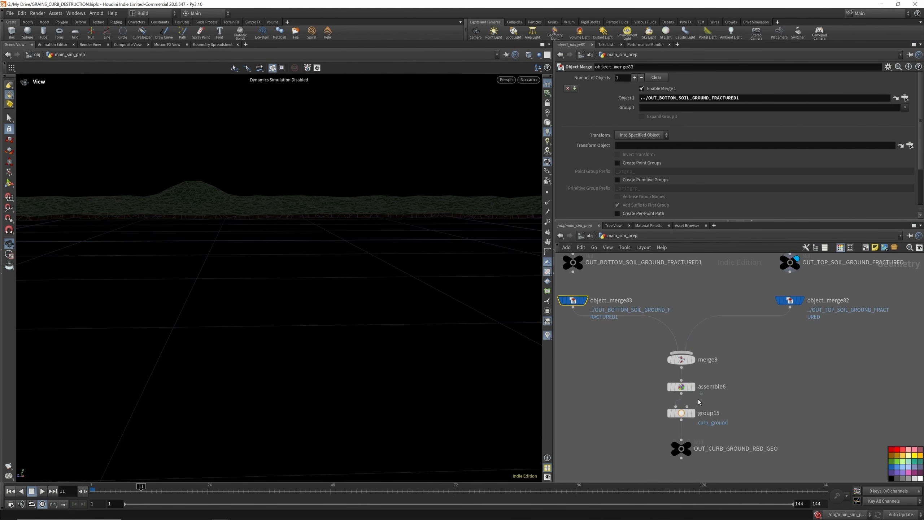
Display OUT_CURB_GROUND_RBD_GEO and examine the packed primitive settings of assemble6
click(691, 447)
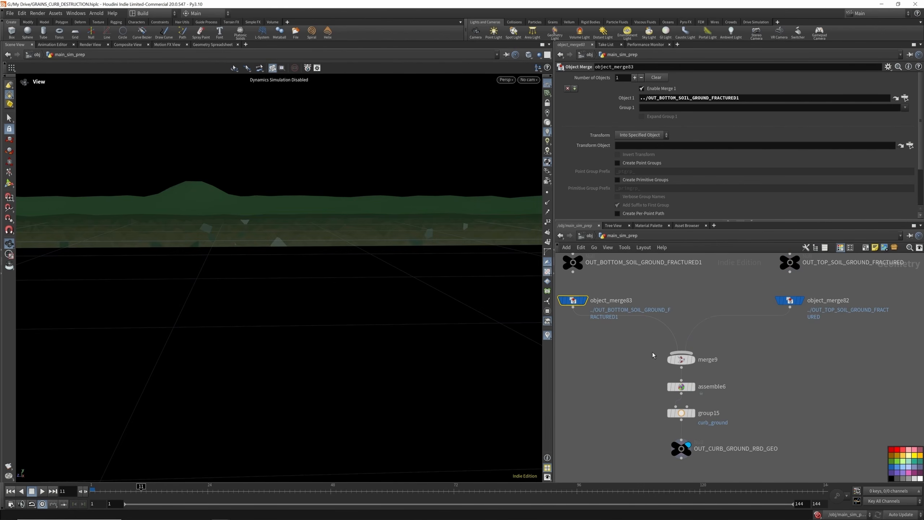
click(682, 387)
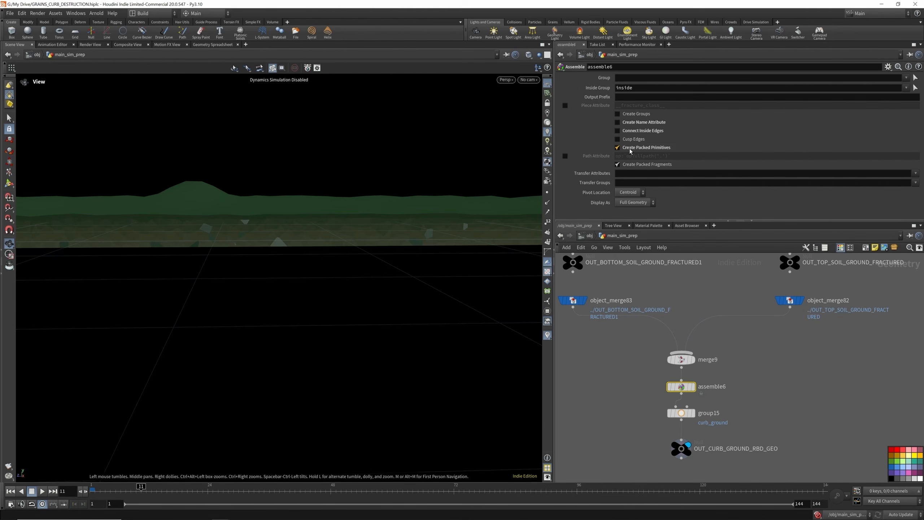
drag(371, 215, 372, 251)
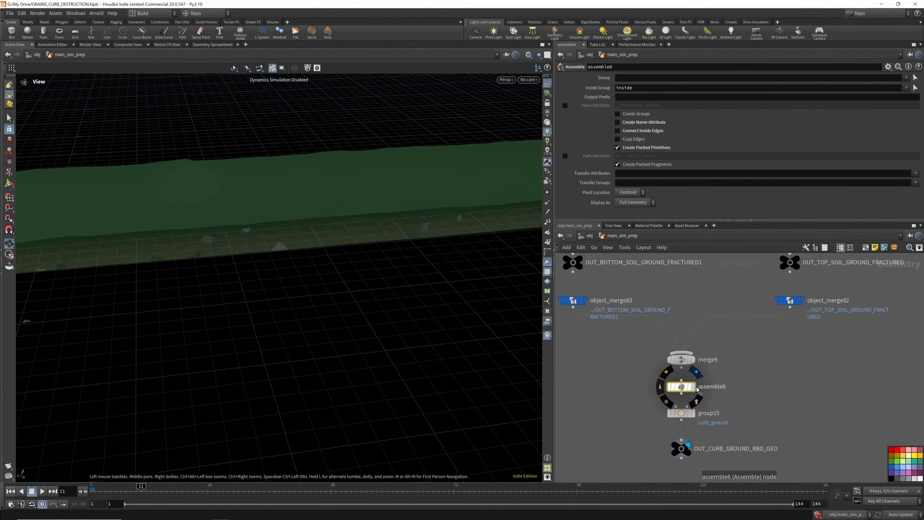
Go to the CONSTRAINTS section, display the tree roots from object_merge89, and view the section's overall layout
scroll(681, 387, down, 8)
scroll(661, 418, up, 4)
scroll(734, 396, down, 3)
scroll(643, 387, up, 3)
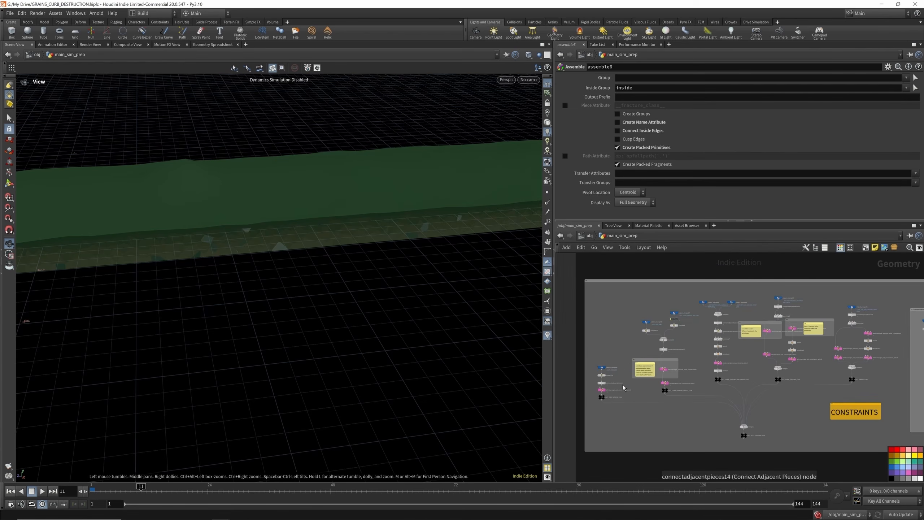
scroll(626, 372, up, 3)
key(r)
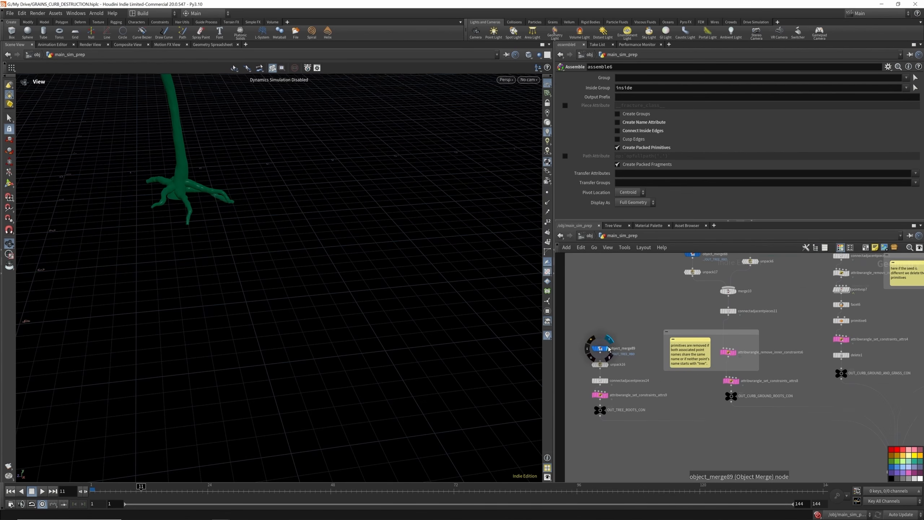
scroll(619, 346, down, 10)
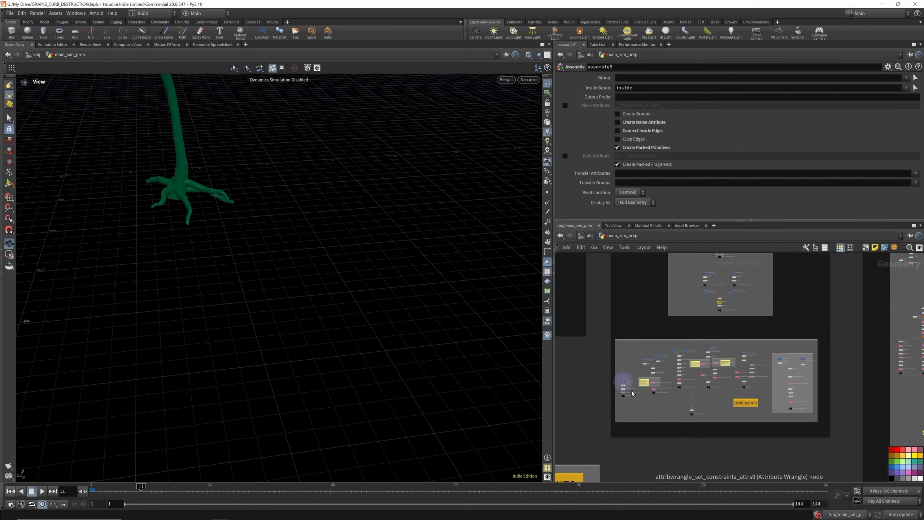
View the overall layout of the CURB, SOIL GROUND and TREE sections, and frame the whole tree in the viewport
scroll(684, 328, down, 3)
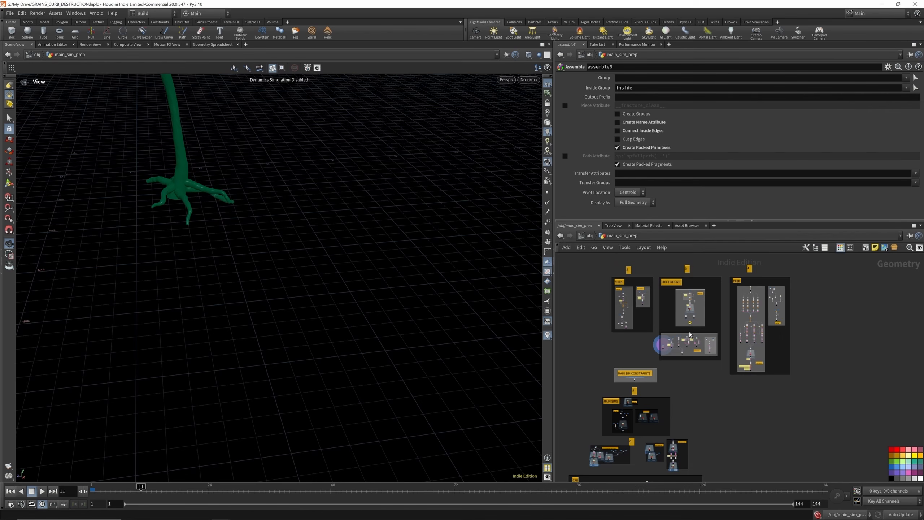
scroll(690, 334, up, 2)
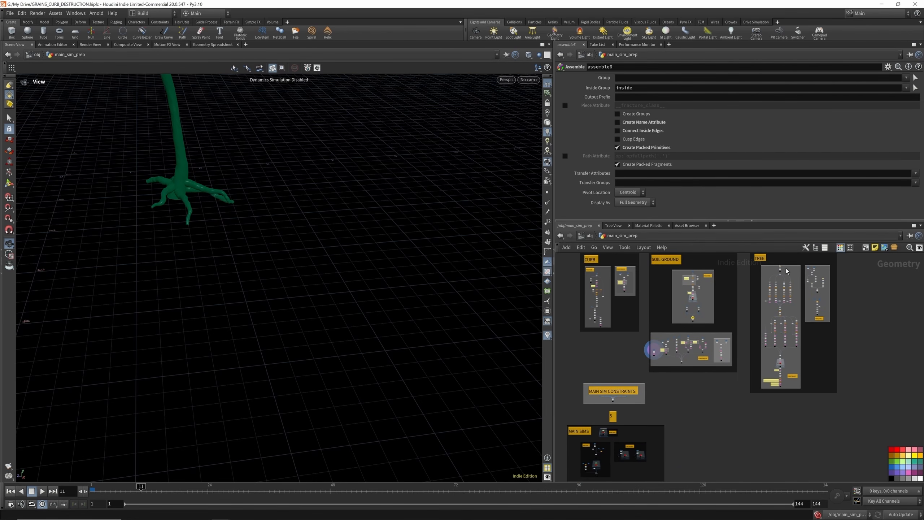
scroll(314, 294, down, 4)
key(space+f)
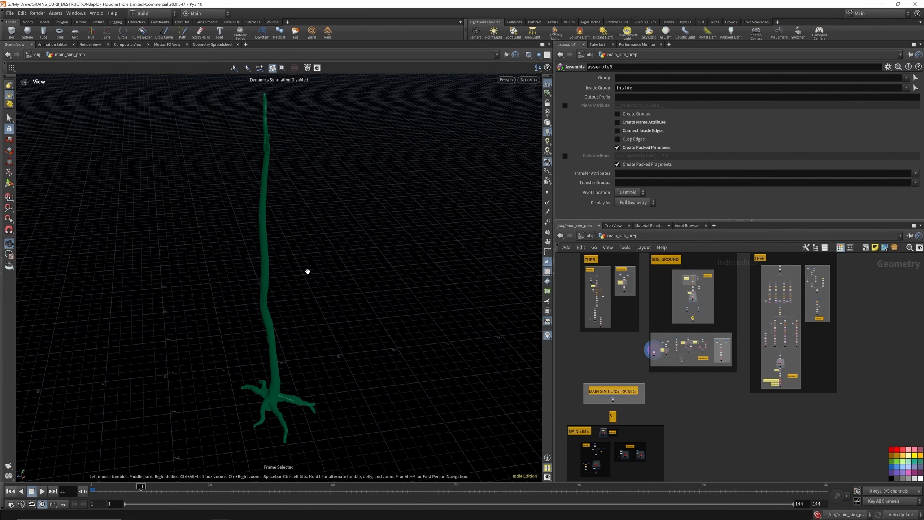
drag(352, 220, 359, 203)
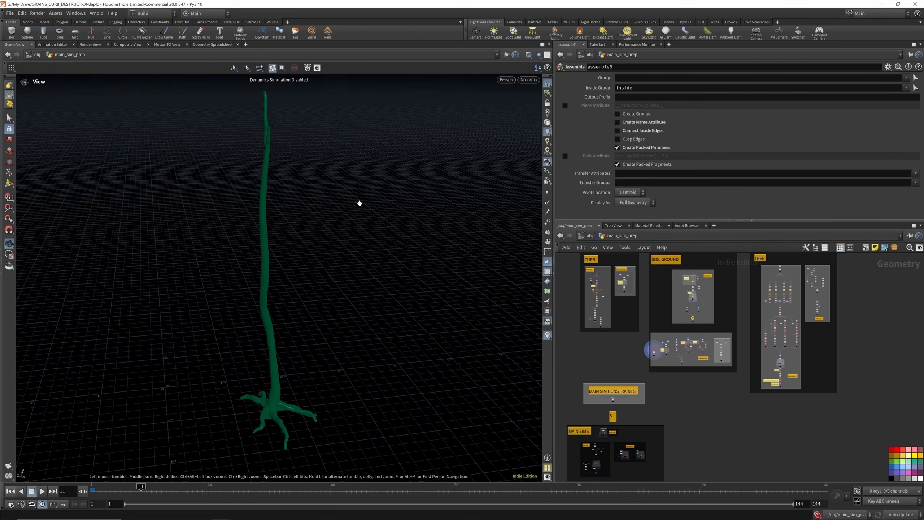
scroll(776, 265, up, 6)
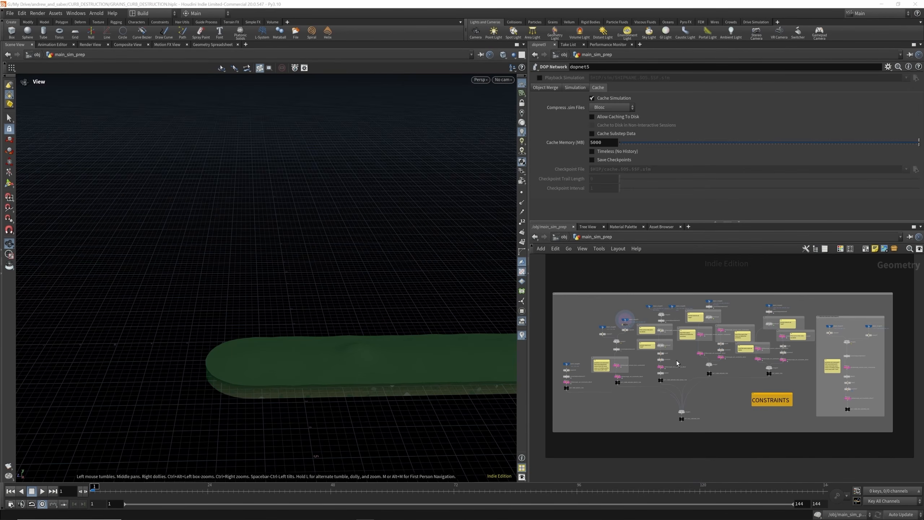
Show the settings of object_merge10 in the CONSTRAINTS section, and display the curb ground geometry unpacked by unpack6
scroll(626, 322, up, 5)
click(629, 320)
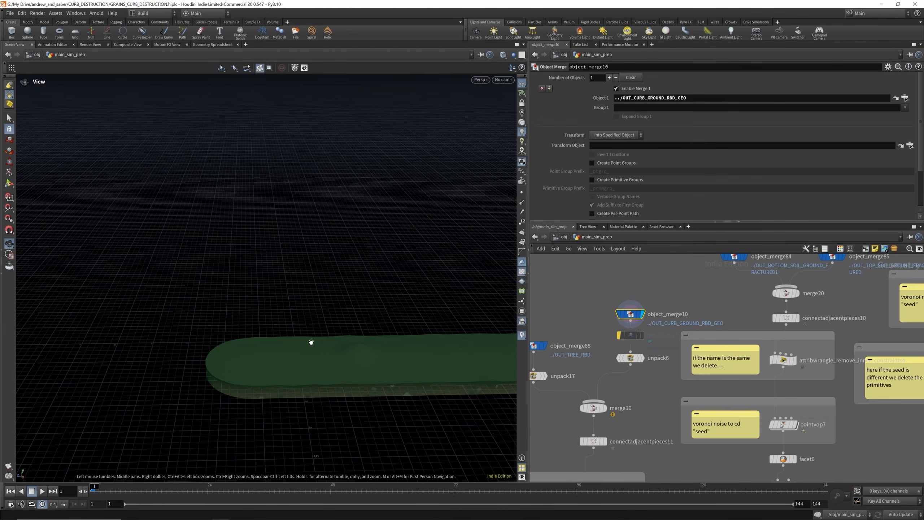
drag(310, 341, 440, 360)
scroll(397, 347, up, 4)
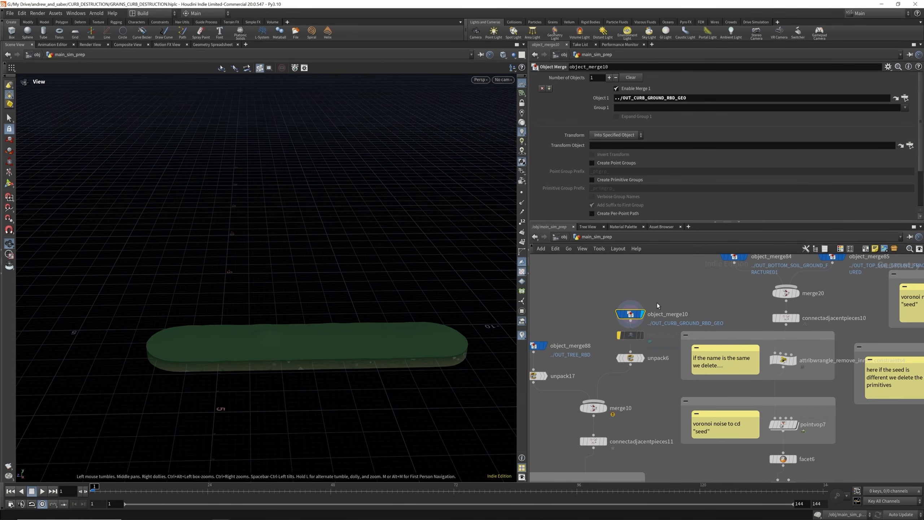
scroll(660, 303, down, 3)
scroll(660, 331, up, 5)
click(646, 333)
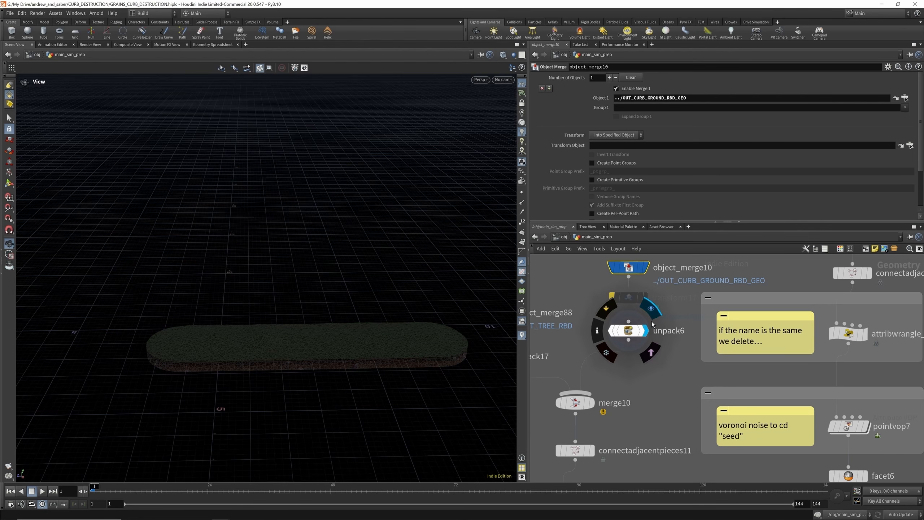
Display the tree geometry from object_merge88 and its unpacked result from unpack17
scroll(619, 328, down, 3)
scroll(583, 321, up, 3)
click(563, 304)
scroll(567, 311, up, 1)
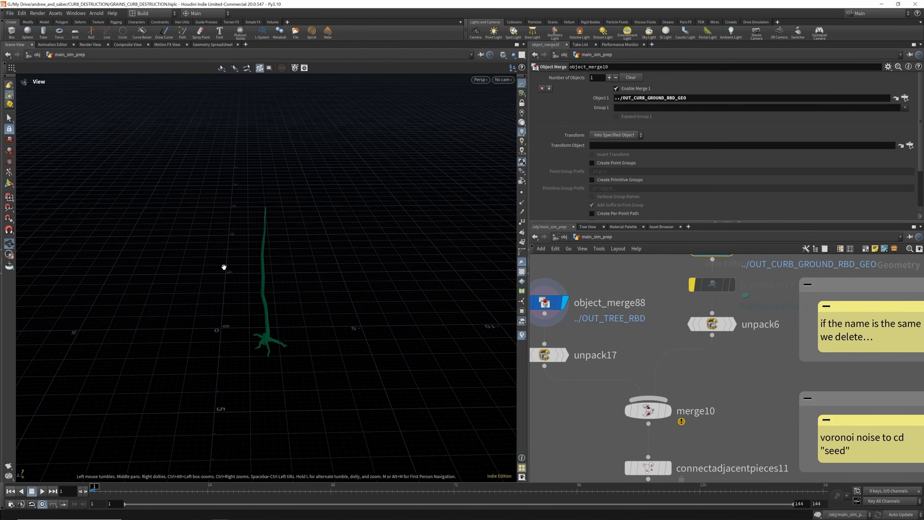
drag(259, 233, 273, 212)
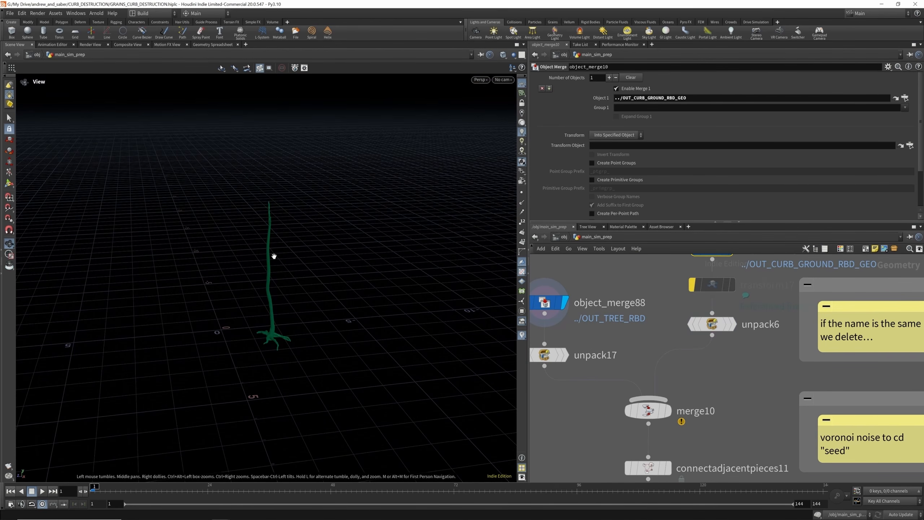
scroll(589, 338, down, 1)
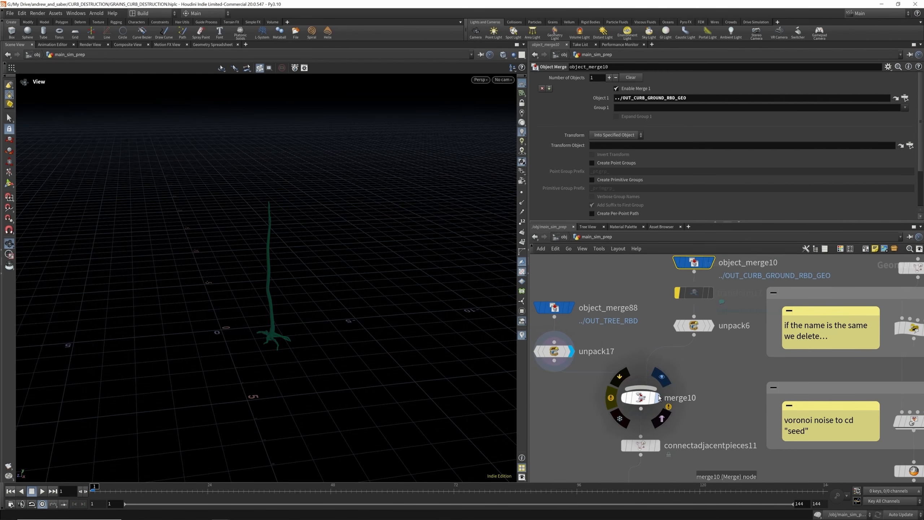
Display the merged tree and ground from merge10, and examine the result and settings of connectadjacentpieces11
click(662, 379)
scroll(659, 364, down, 2)
scroll(663, 396, up, 3)
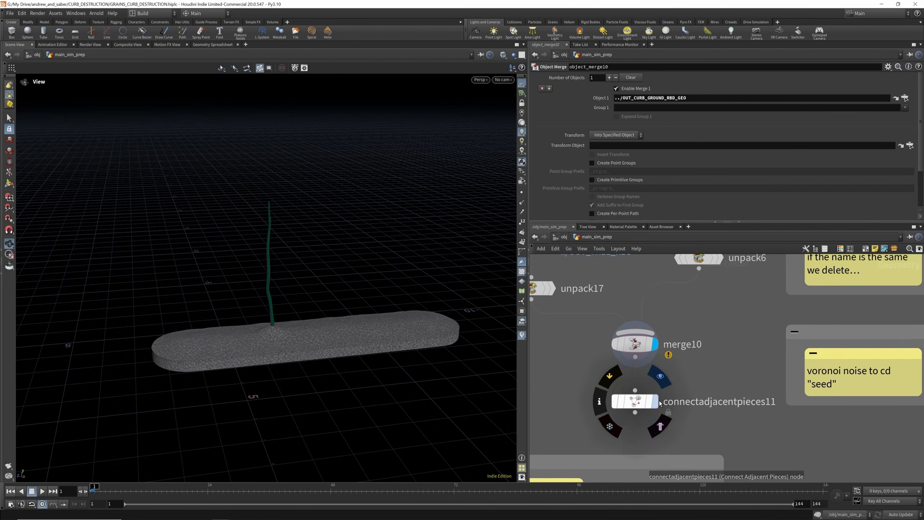
middle_drag(654, 405, 663, 399)
click(669, 421)
click(664, 401)
click(644, 397)
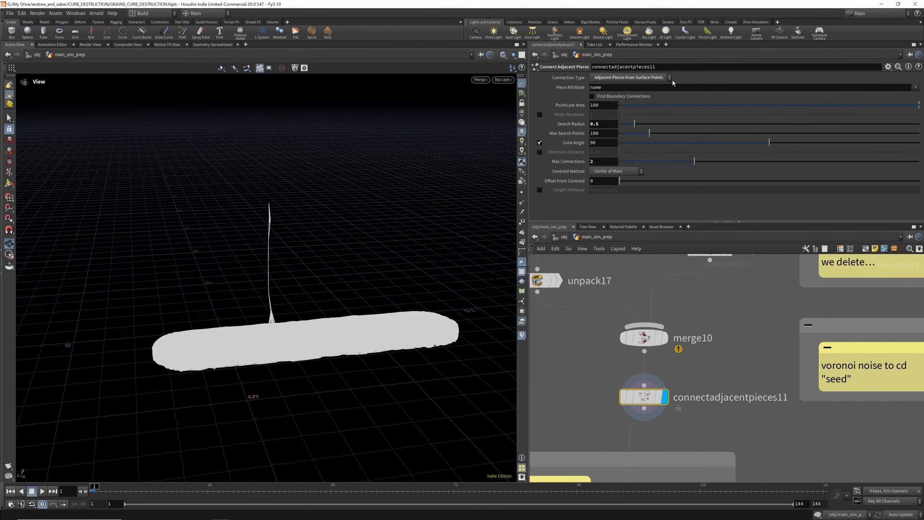
drag(320, 317, 313, 344)
scroll(655, 383, down, 4)
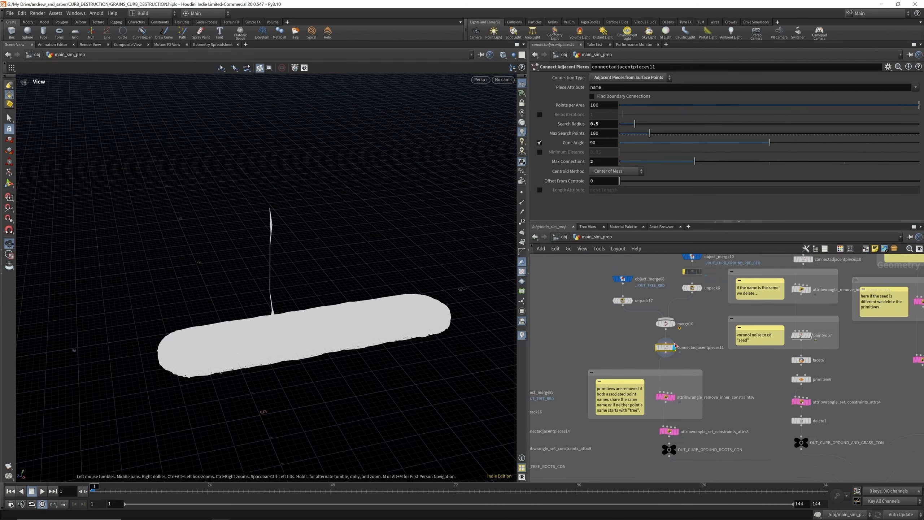
Display attribwrangle_remove_inner_constraints6 with its code, and compare the remaining root constraints against a template overlay of merge10
scroll(673, 395, up, 5)
click(675, 405)
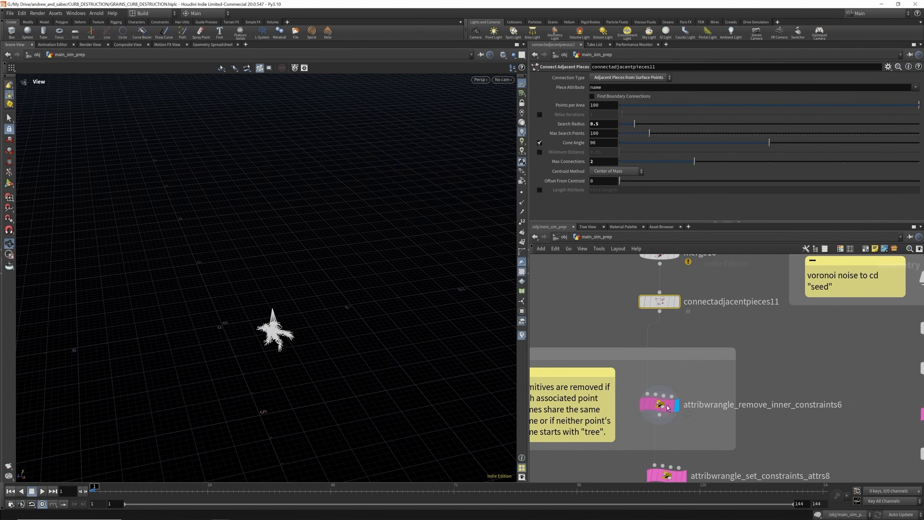
click(668, 408)
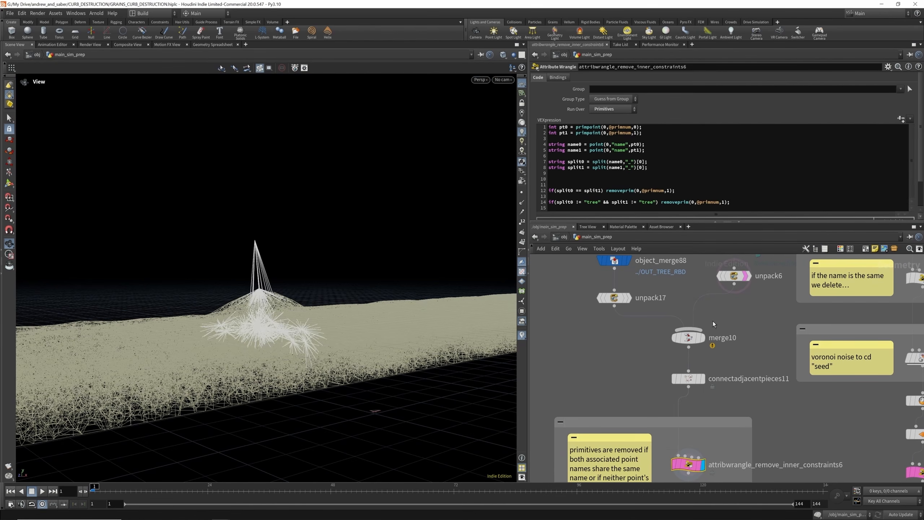
click(707, 356)
drag(316, 283, 292, 284)
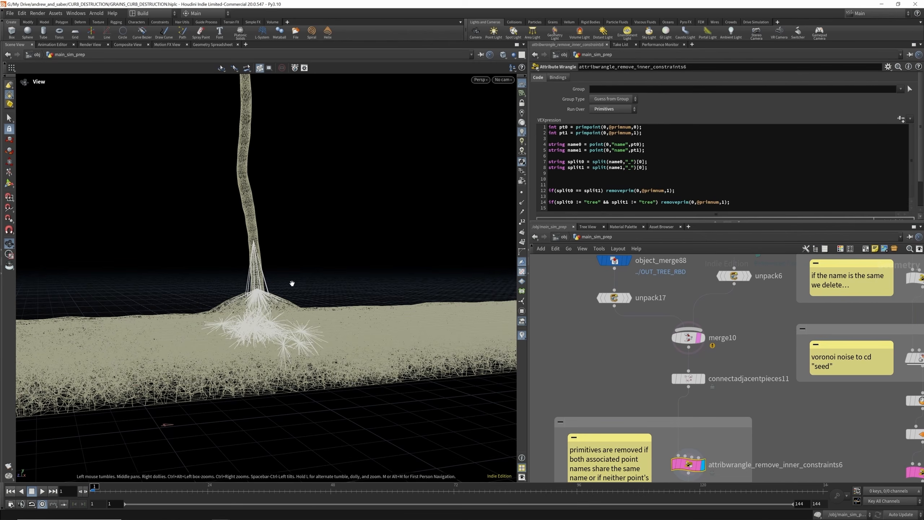
scroll(729, 361, down, 5)
scroll(706, 402, up, 5)
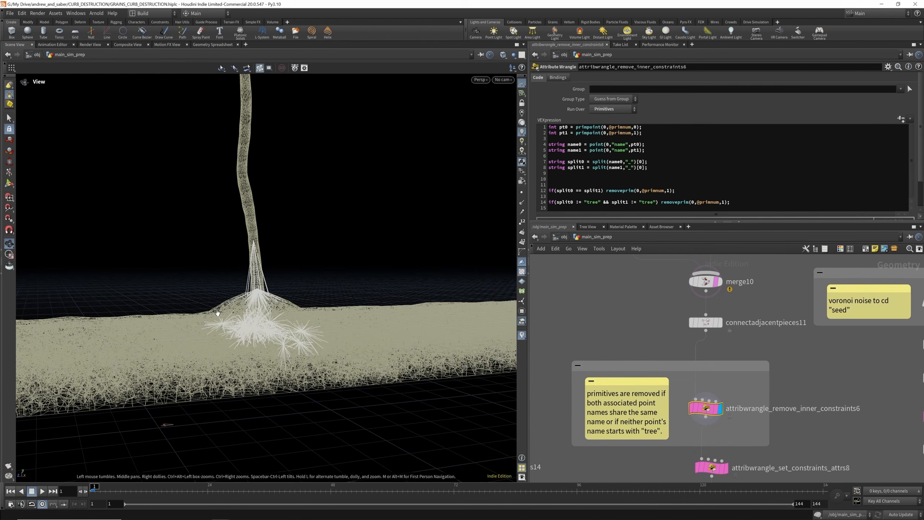
drag(222, 288, 293, 340)
scroll(714, 378, down, 5)
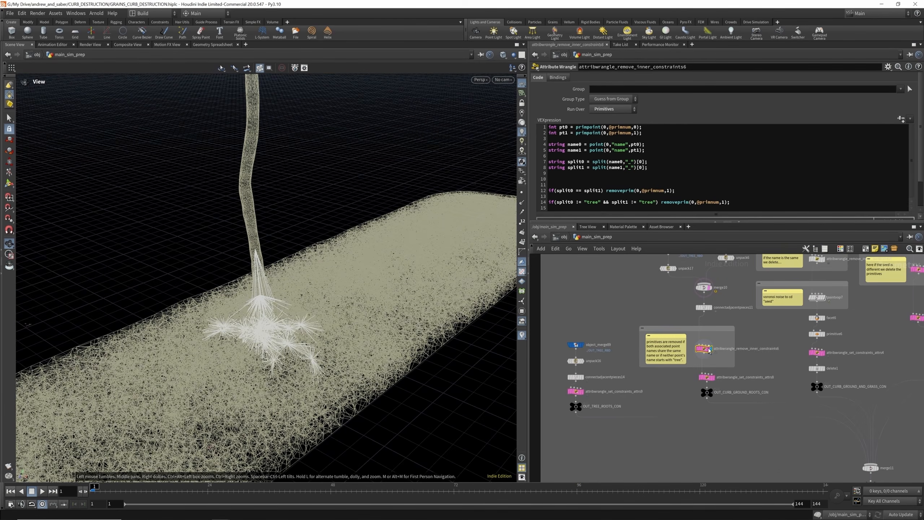
Display attribwrangle_set_constraints_attrs8 and examine its constraint name and type code together with the root constraints
scroll(704, 383, up, 6)
click(712, 384)
click(724, 385)
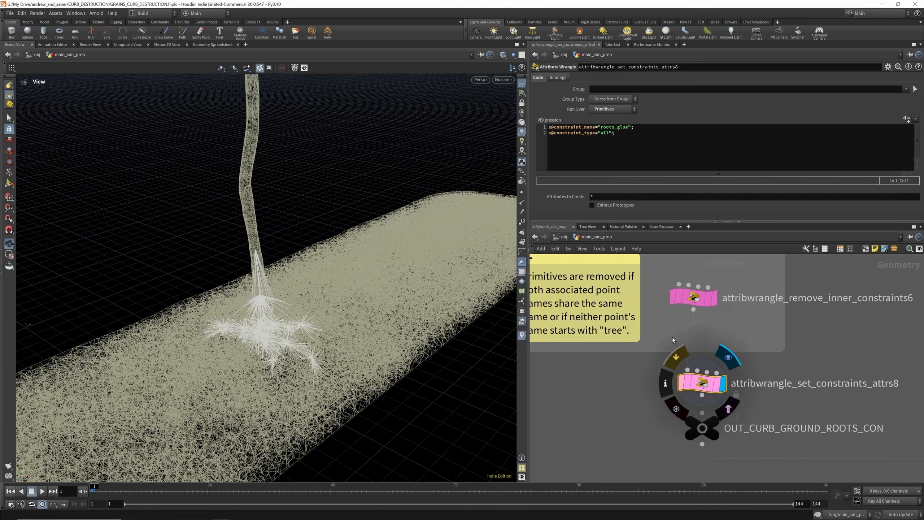
drag(338, 306, 488, 365)
scroll(714, 314, down, 5)
scroll(615, 354, up, 5)
Display the OUT_TREE_ROOTS_CON and OUT_CURB_GROUND_AND_GRASS_CON outputs, and examine the colored ground constraint clusters at facet6
click(580, 367)
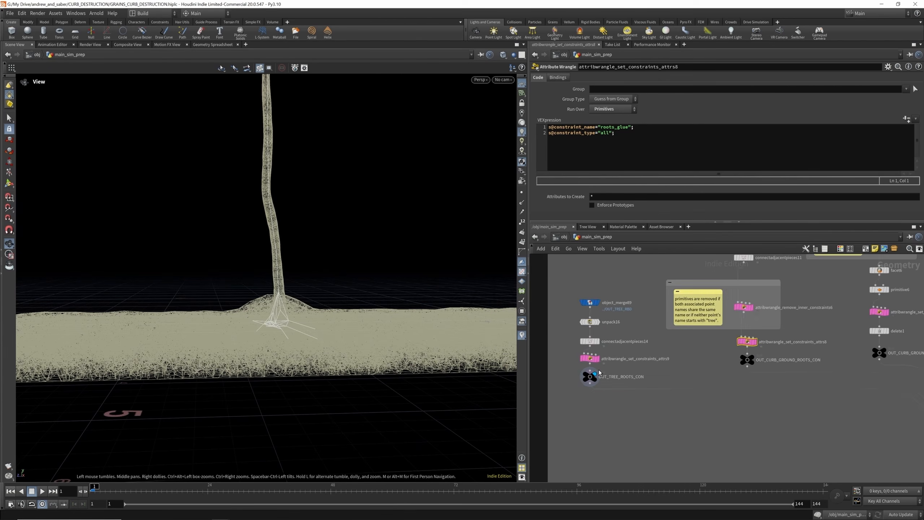
scroll(615, 388, down, 4)
scroll(699, 345, up, 3)
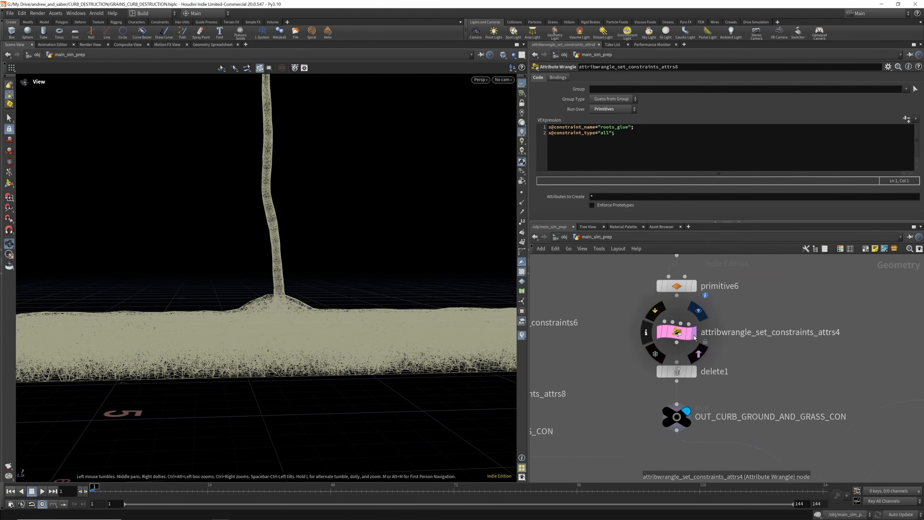
click(696, 313)
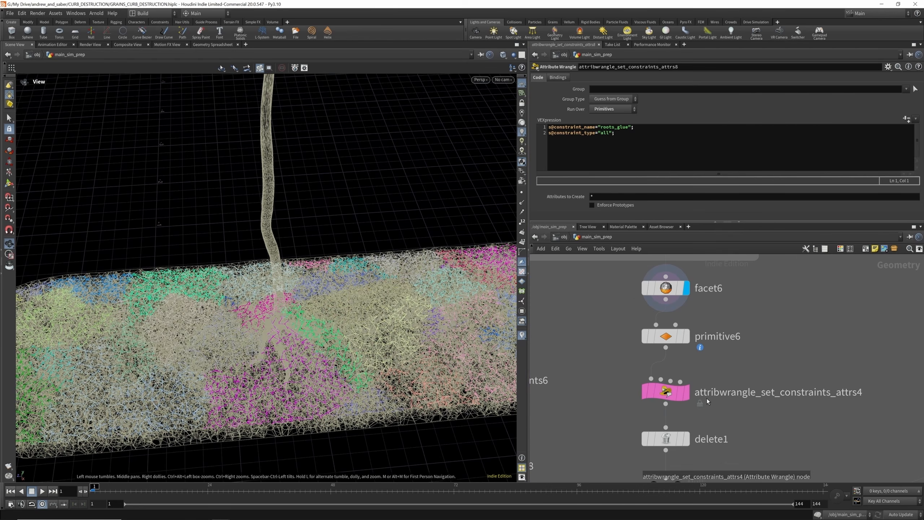
scroll(708, 398, down, 5)
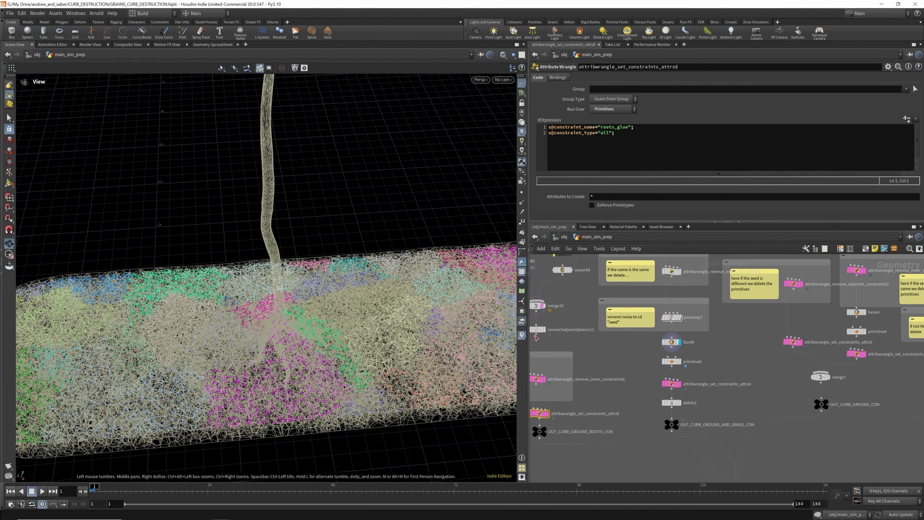
drag(370, 325, 311, 377)
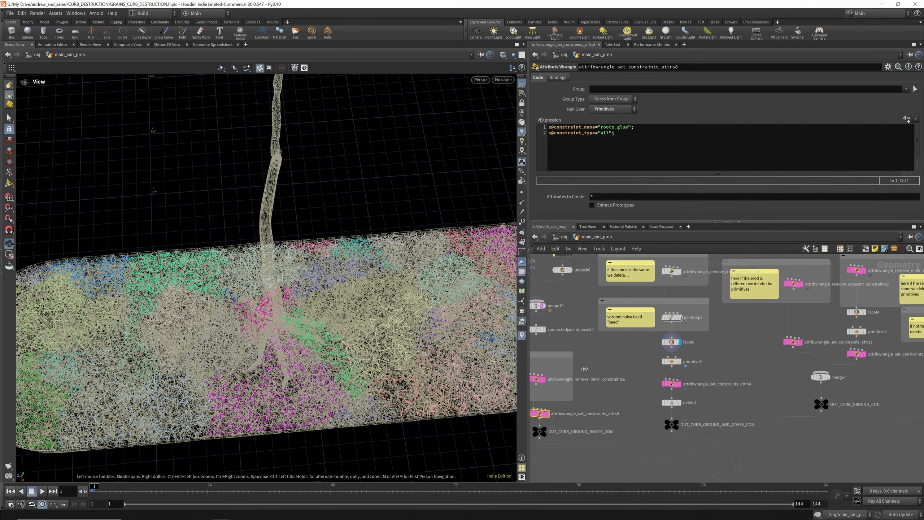
drag(322, 292, 319, 281)
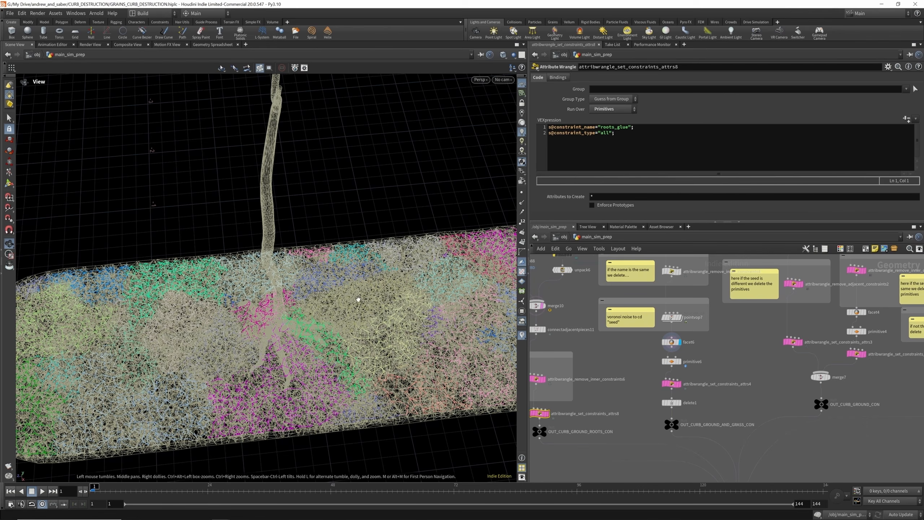
Go inside pointvop7, the Voronoi noise node for the seed attribute, and view its VOP network
scroll(674, 326, down, 2)
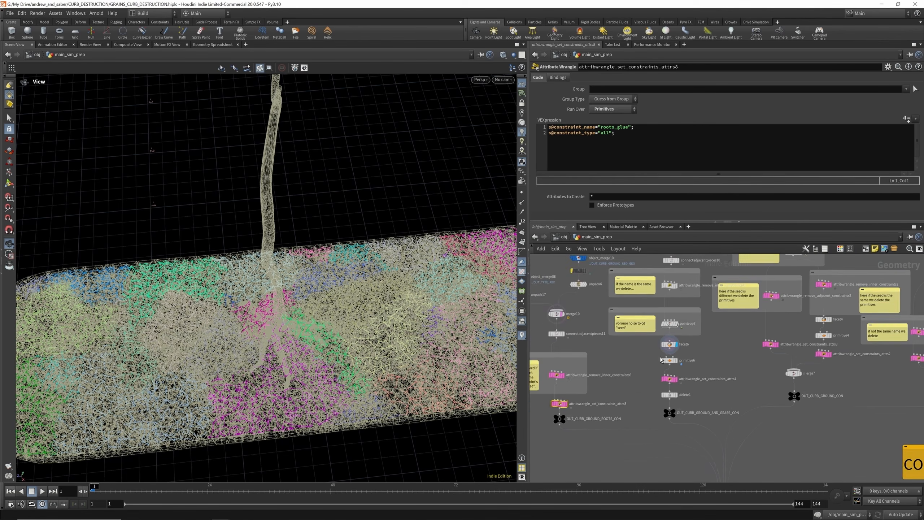
scroll(674, 326, up, 3)
click(660, 348)
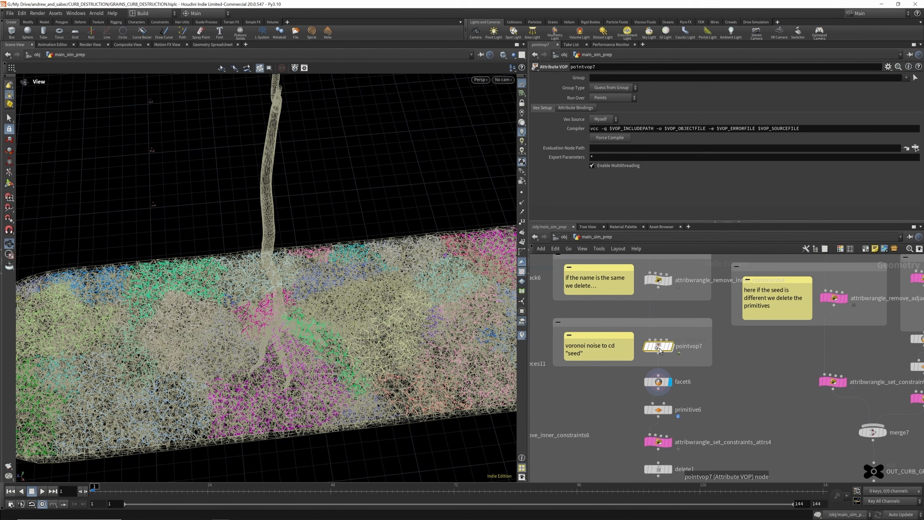
double_click(660, 348)
click(550, 321)
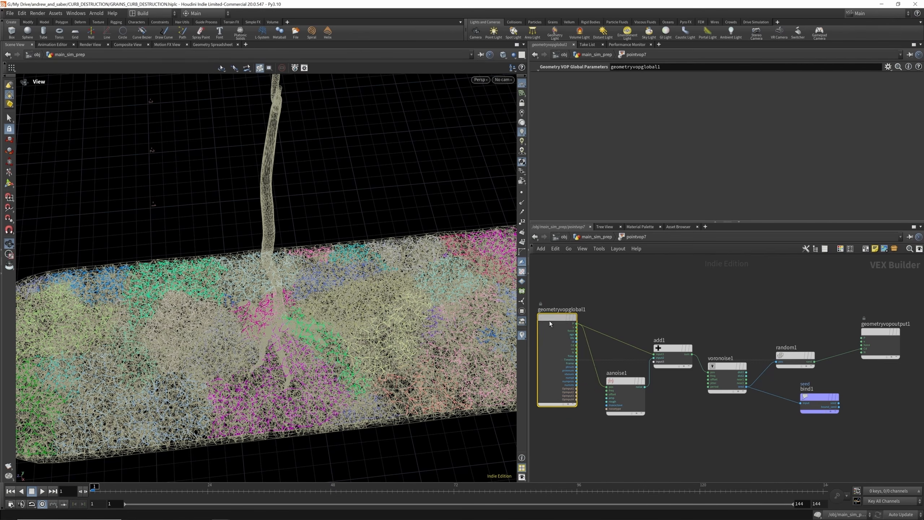
Space out the nodes around voronoise1, random1 and bind1, and show the Voronoi Noise settings of voronoise1
drag(673, 351, 674, 345)
drag(729, 368, 731, 360)
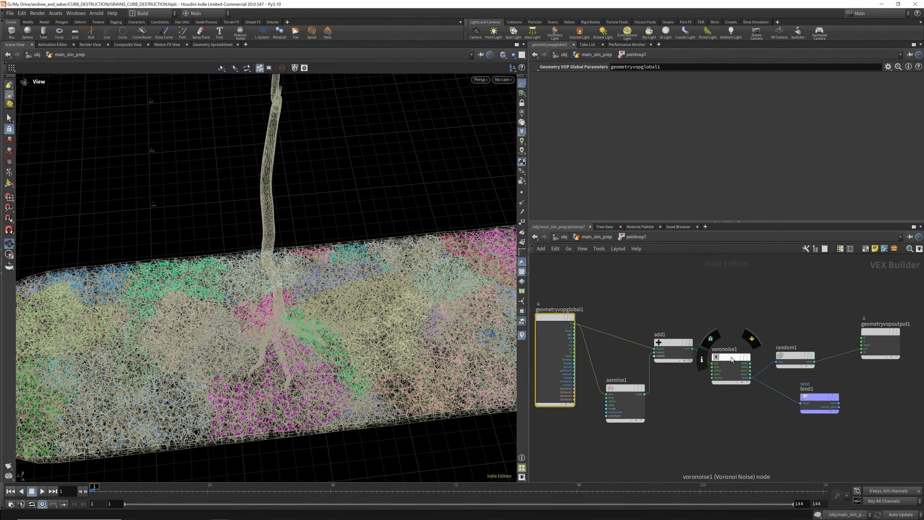
click(731, 357)
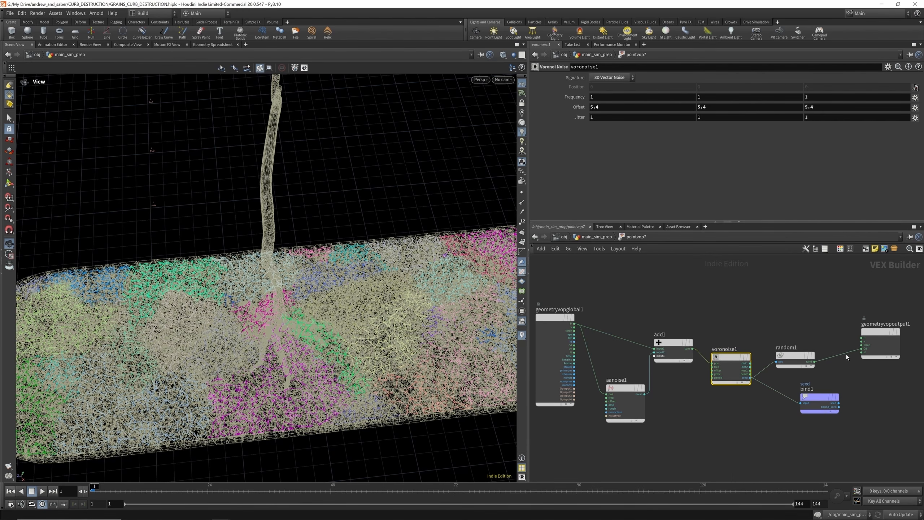
drag(840, 408, 842, 413)
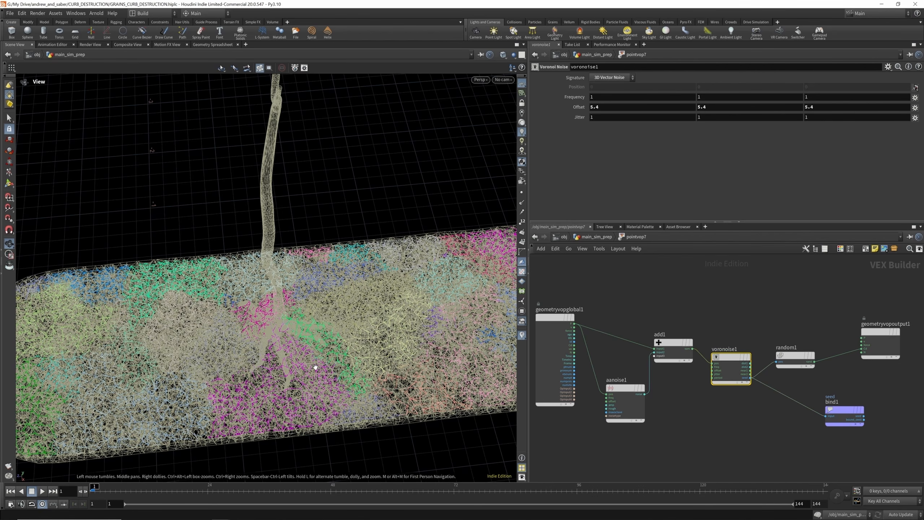
drag(800, 359, 808, 360)
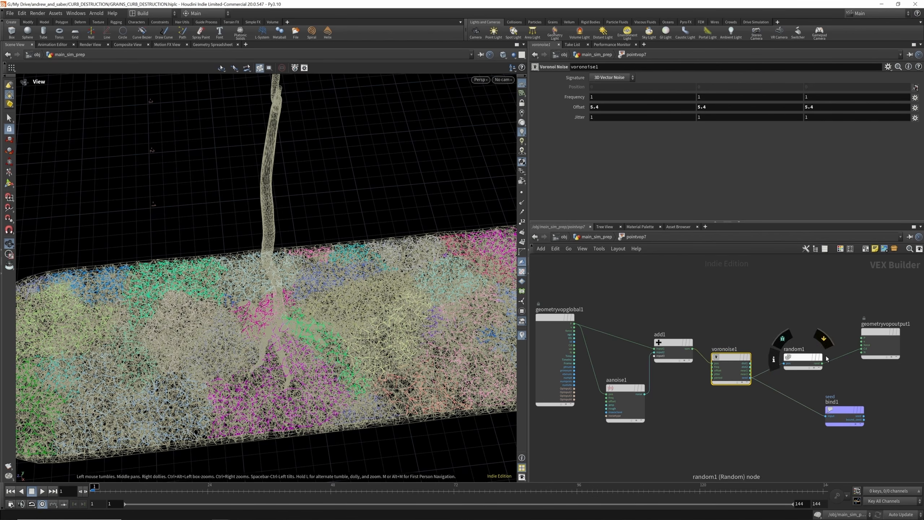
Return to the main_sim_prep network and display the pointvop7 result
click(606, 238)
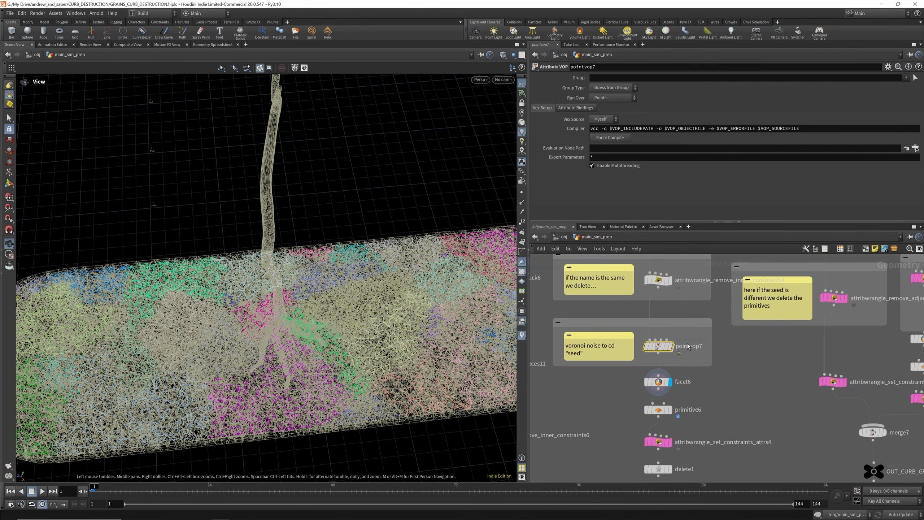
click(674, 362)
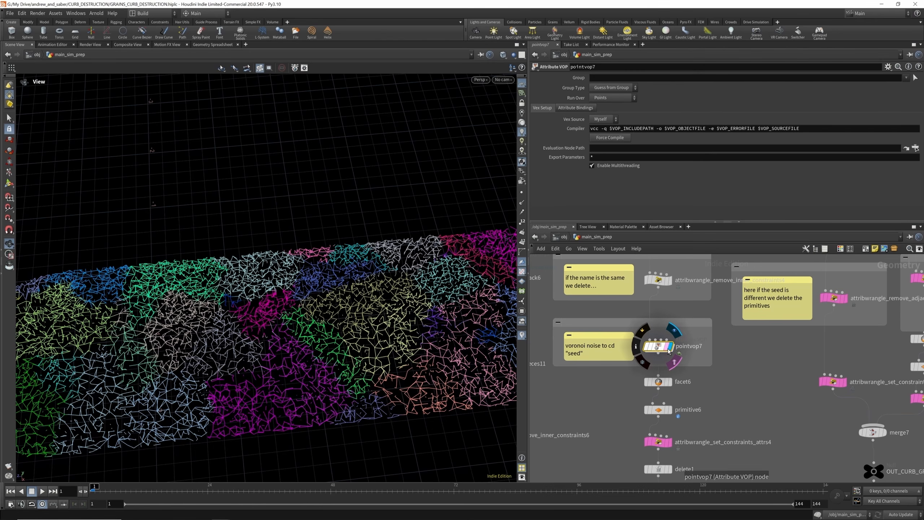
Go inside pointvop7, show the Voronoi Noise settings of voronoise1, and return to the main_sim_prep network
click(674, 362)
double_click(660, 346)
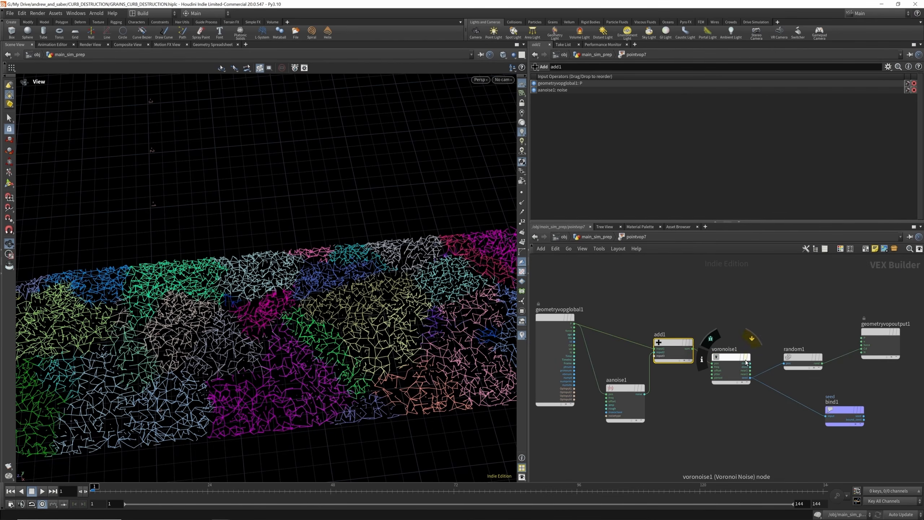
click(732, 359)
mouse_move(581, 113)
middle_down()
mouse_move(687, 123)
mouse_move(641, 133)
mouse_move(584, 118)
middle_up()
key(ctrl+z)
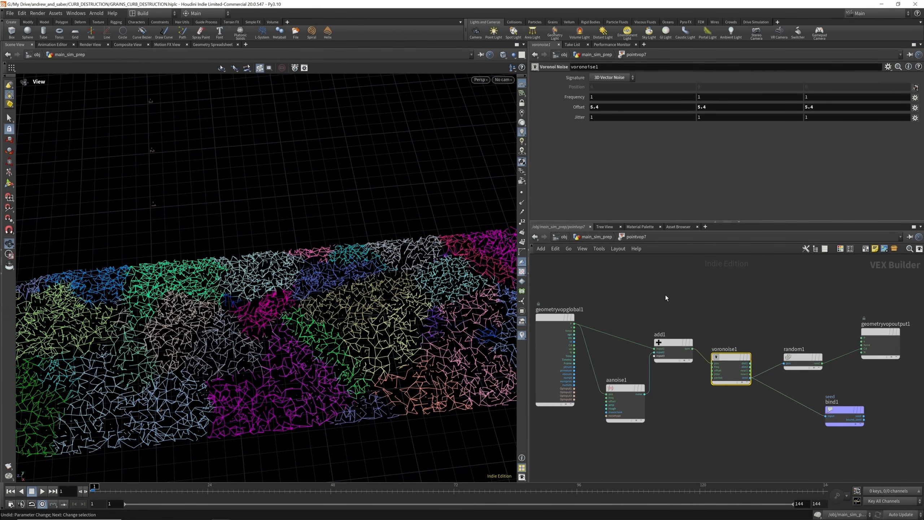
click(597, 236)
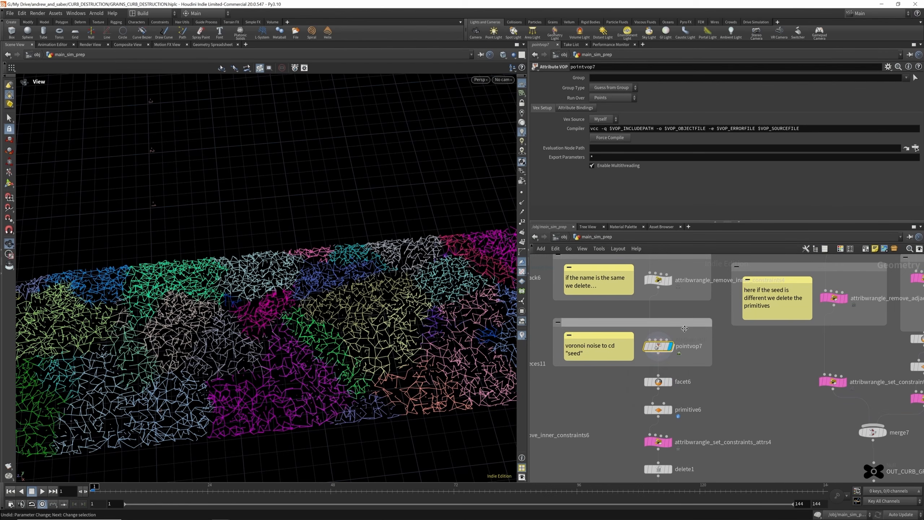
Show the settings of facet6 and primitive6, and display attribwrangle_set_constraints_attrs4 with its constraint name code
click(660, 382)
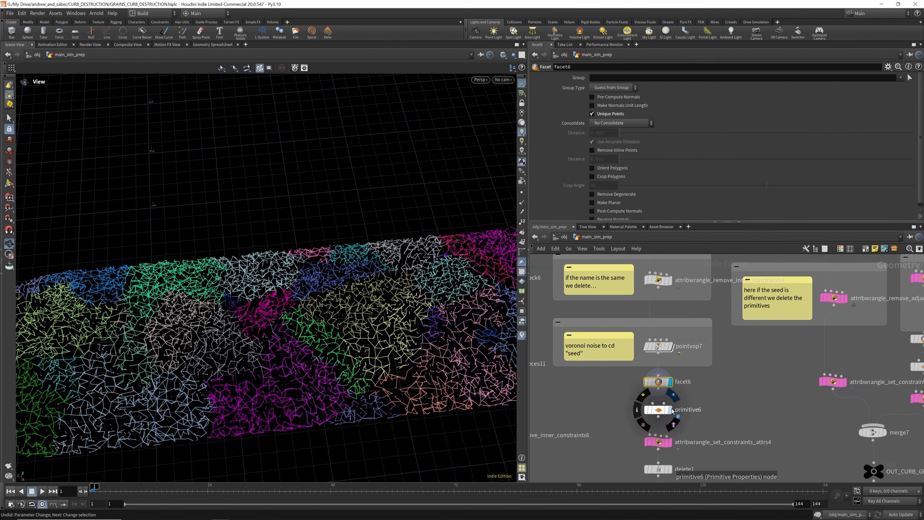
click(669, 409)
click(661, 410)
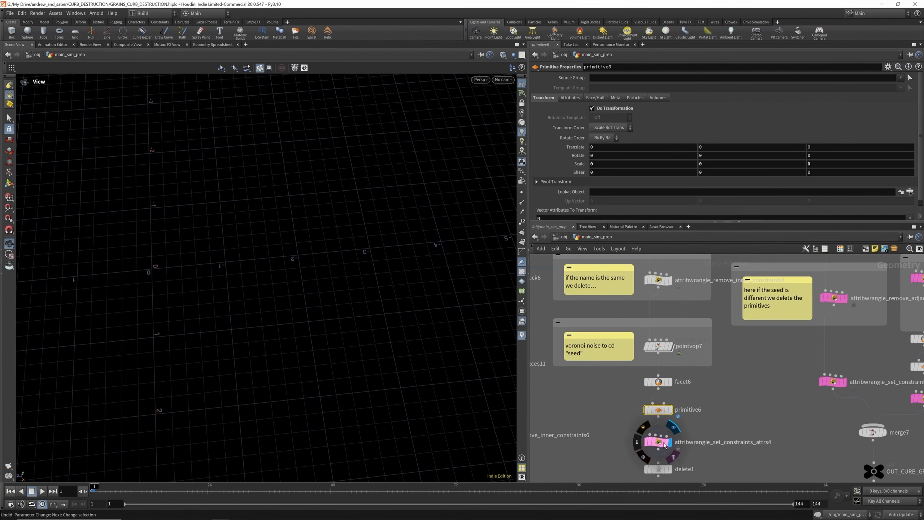
click(660, 443)
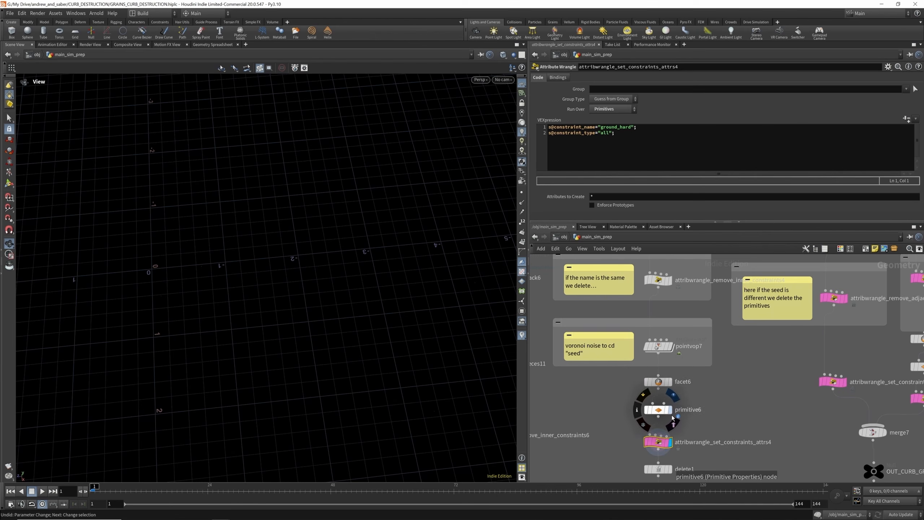
Show the code of attribwrangle_remove_inner_constraints4 and compare its result with and without the node bypassed
scroll(667, 411, down, 3)
scroll(664, 338, up, 2)
click(677, 339)
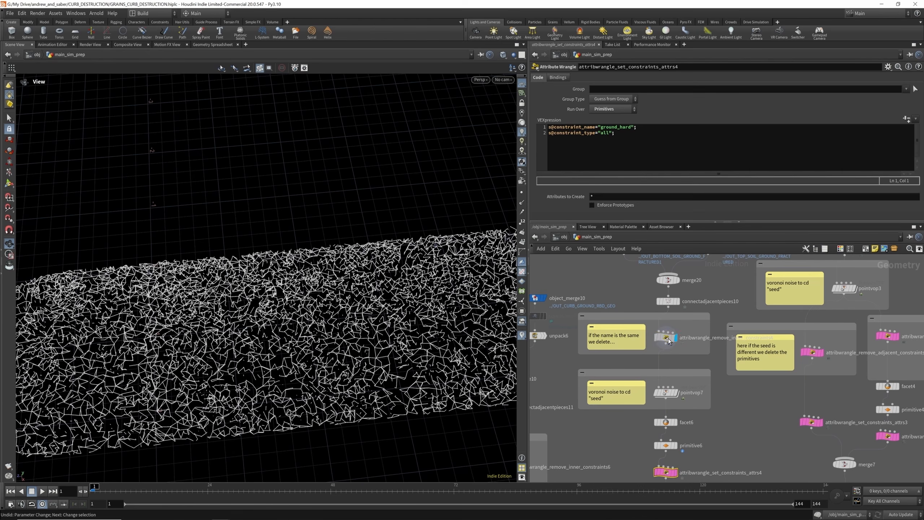
click(668, 337)
scroll(681, 341, up, 3)
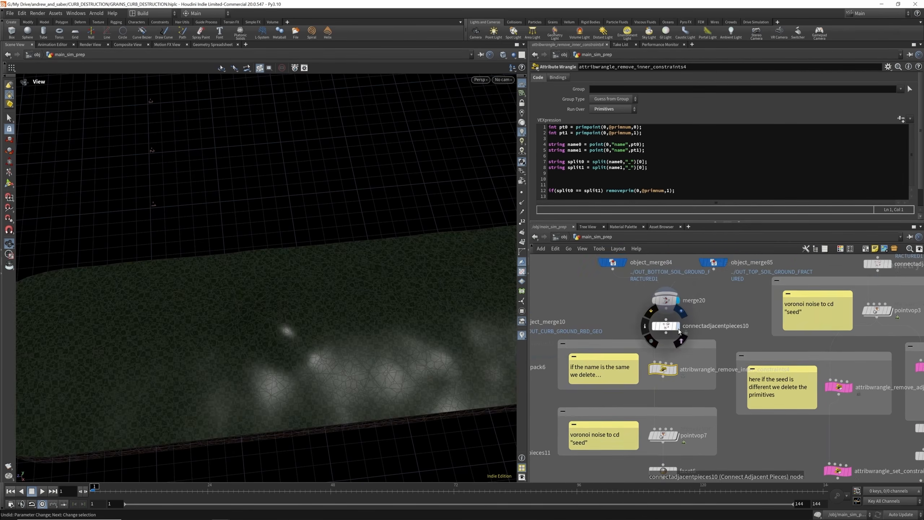
click(643, 361)
click(643, 361)
click(642, 361)
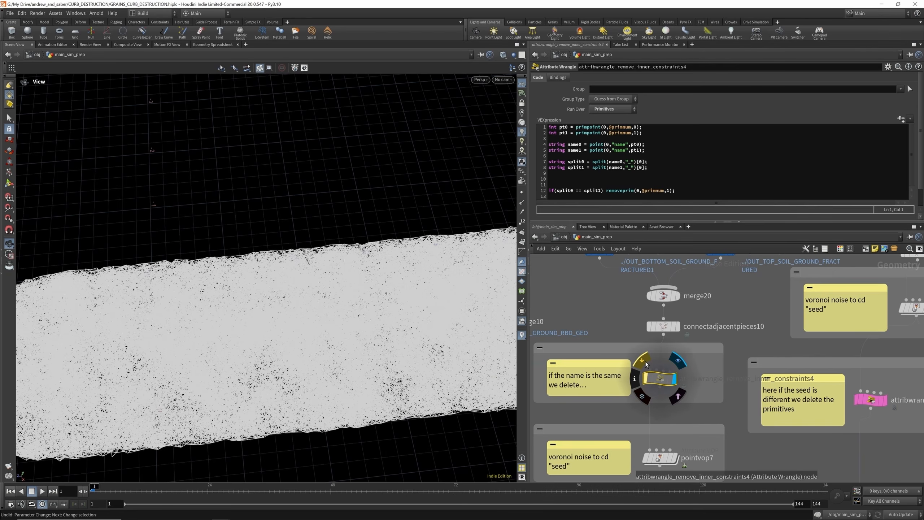
click(644, 361)
Display the fractured bottom soil from object_merge84 and the fractured top soil from object_merge85 in a low side view
middle_drag(642, 330, 657, 374)
click(634, 276)
drag(450, 310, 423, 221)
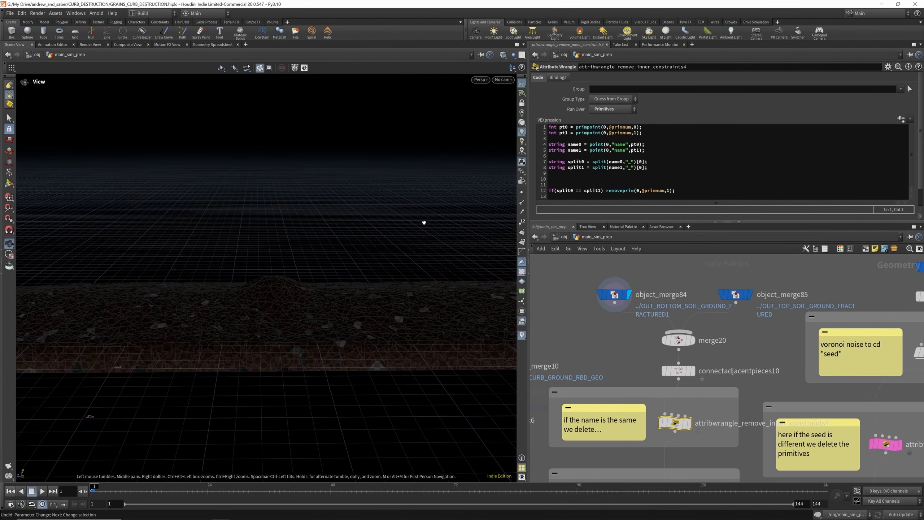
click(750, 295)
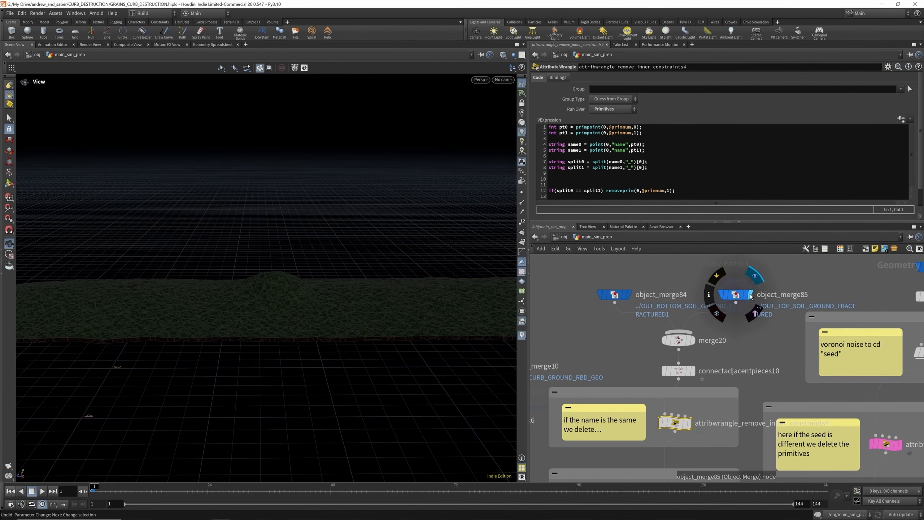
Display connectadjacentpieces10 and attribwrangle_remove_inner_constraints4, and examine the remaining constraints from the side
click(693, 371)
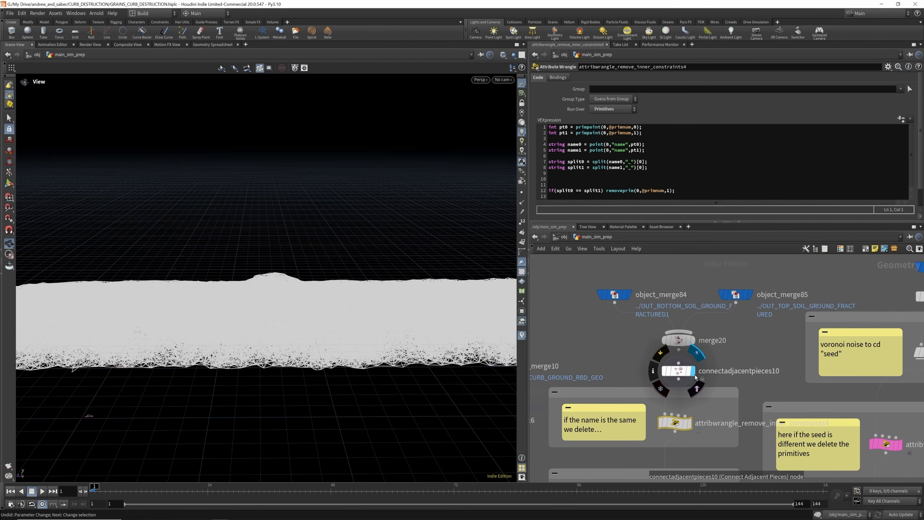
mouse_move(693, 426)
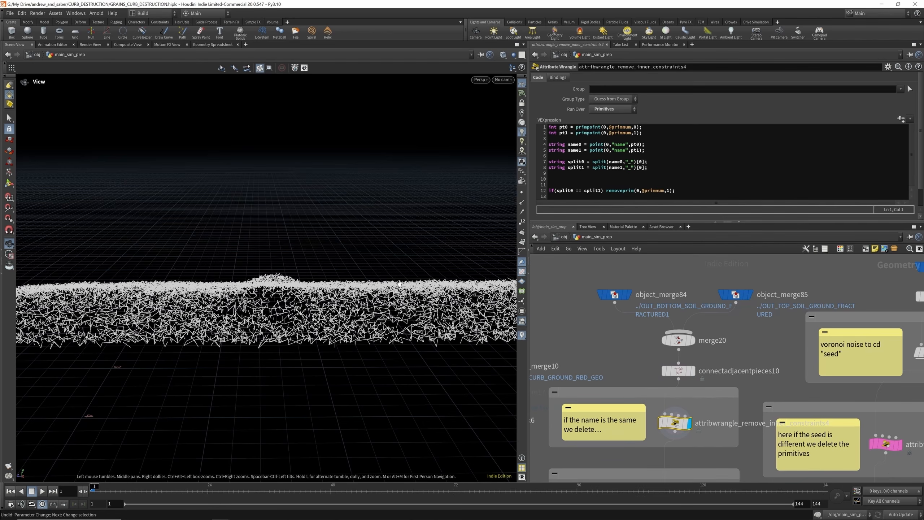
drag(396, 292, 391, 251)
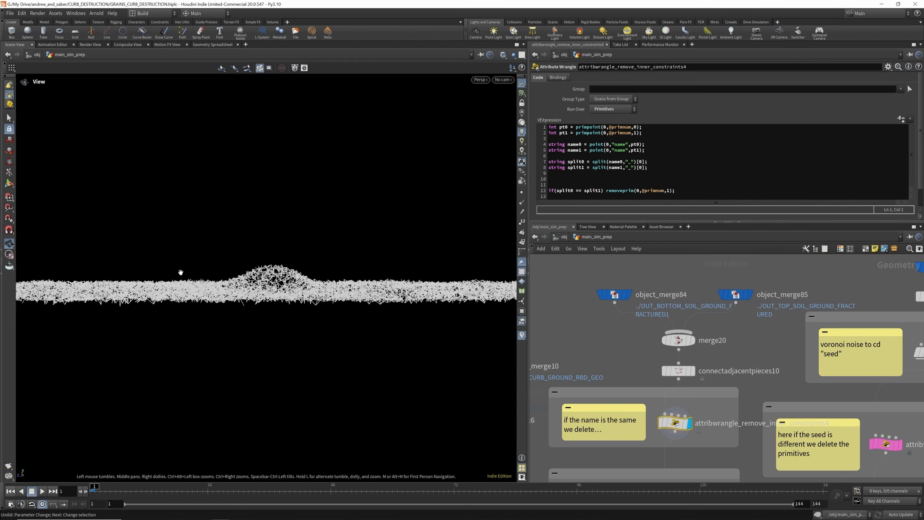
Display the bottom soil from object_merge80 and the Voronoi seed clusters of its constraints at pointvop3
scroll(653, 306, down, 8)
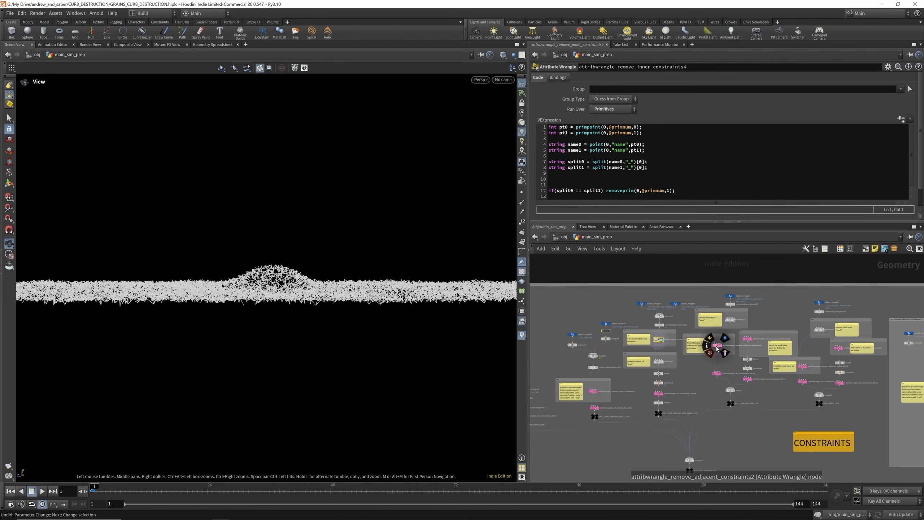
scroll(700, 317, up, 5)
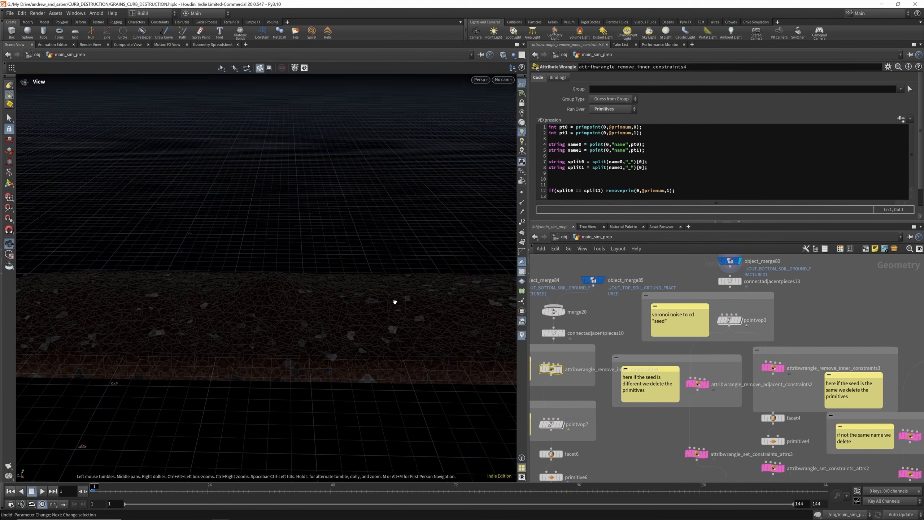
drag(395, 302, 425, 290)
click(742, 320)
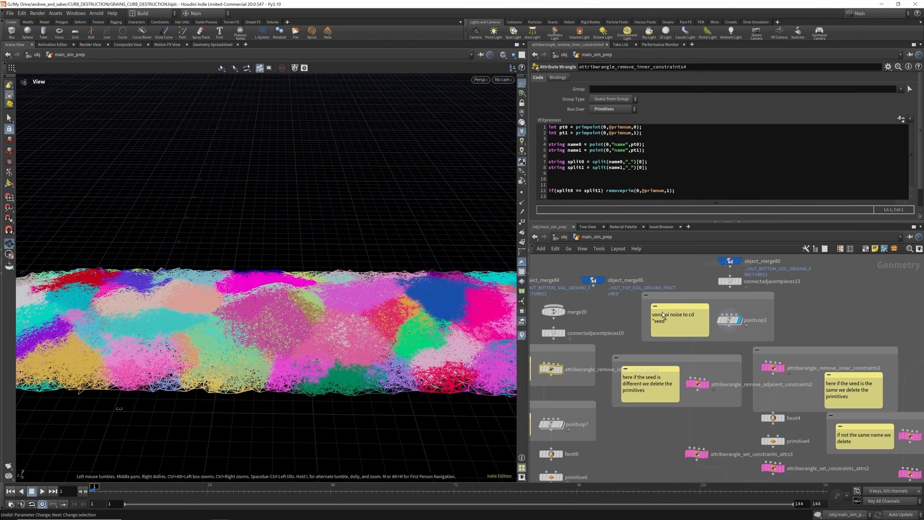
Display attribwrangle_remove_adjacent_constraints2 with its seed comparison code, and examine the separated constraint clusters
scroll(695, 296, down, 4)
scroll(702, 337, up, 5)
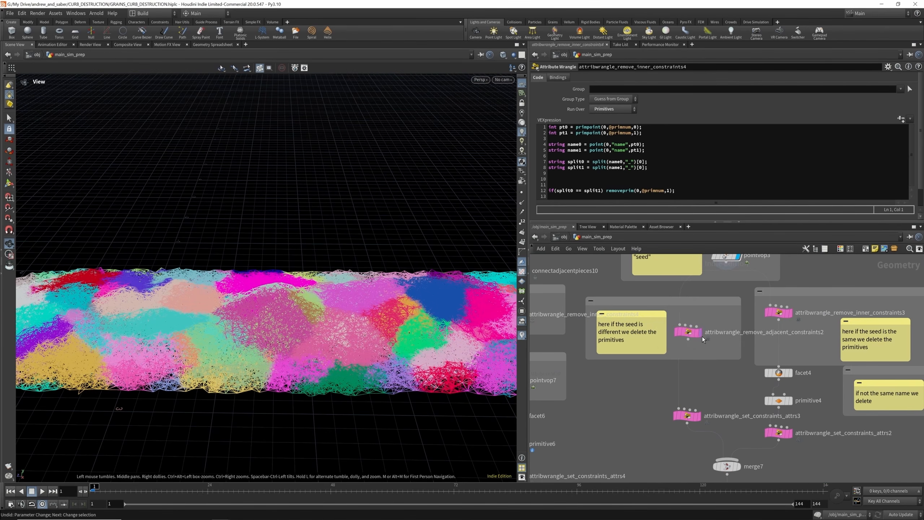
click(692, 335)
drag(343, 286, 325, 310)
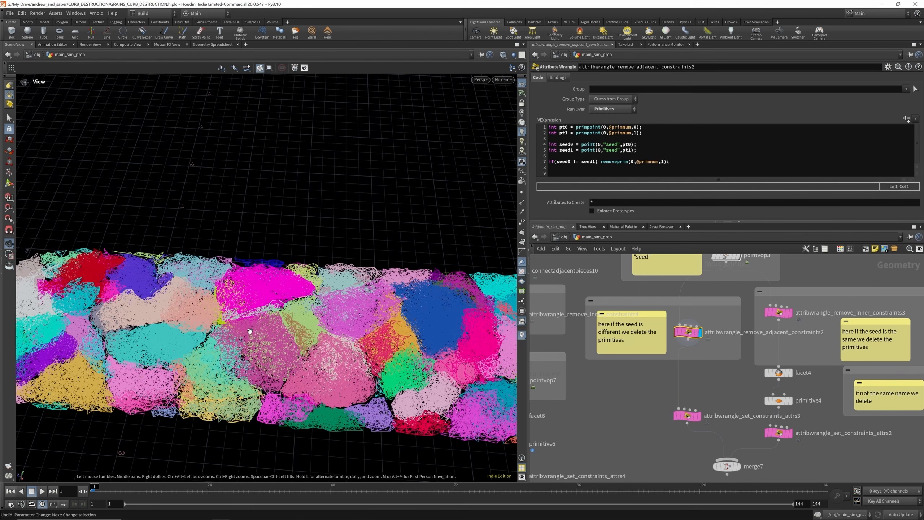
drag(299, 305, 498, 177)
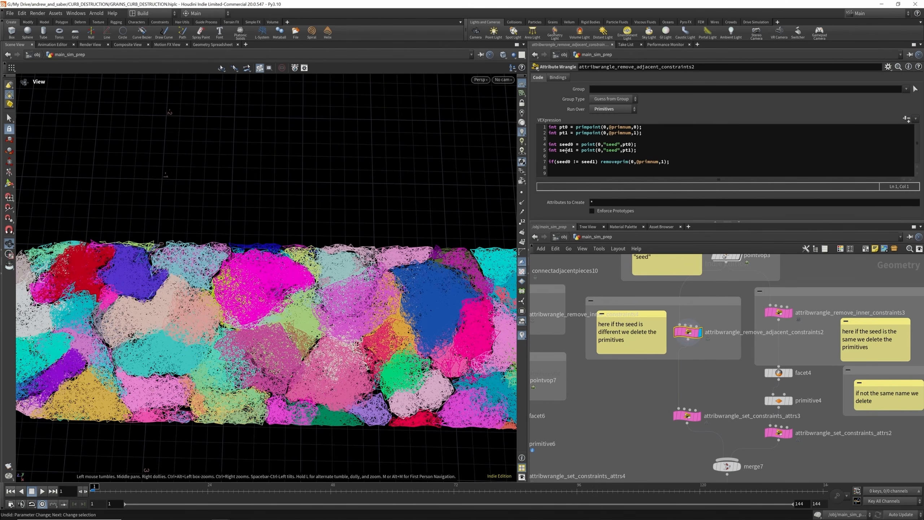
drag(341, 322, 346, 261)
Display attribwrangle_set_constraints_attrs3 and show its constraint name and type code for the clusters
scroll(695, 315, down, 2)
scroll(711, 393, up, 5)
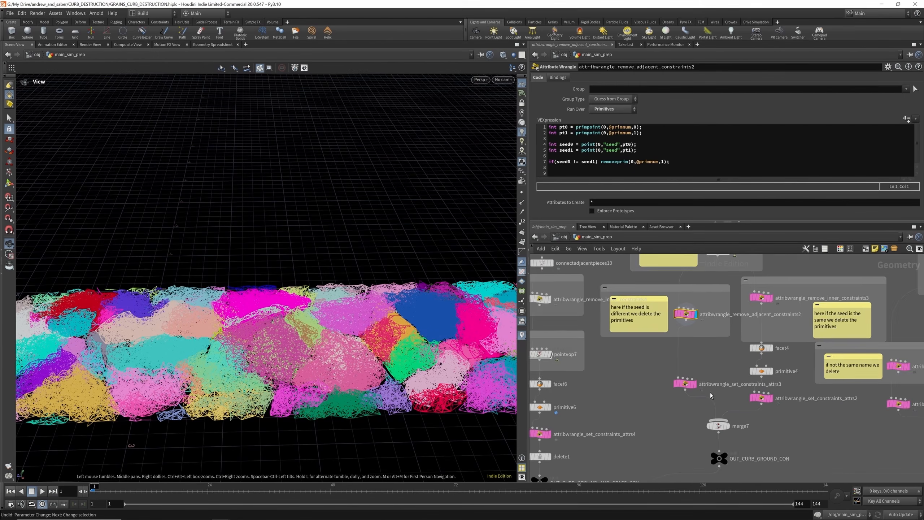
click(687, 381)
click(669, 383)
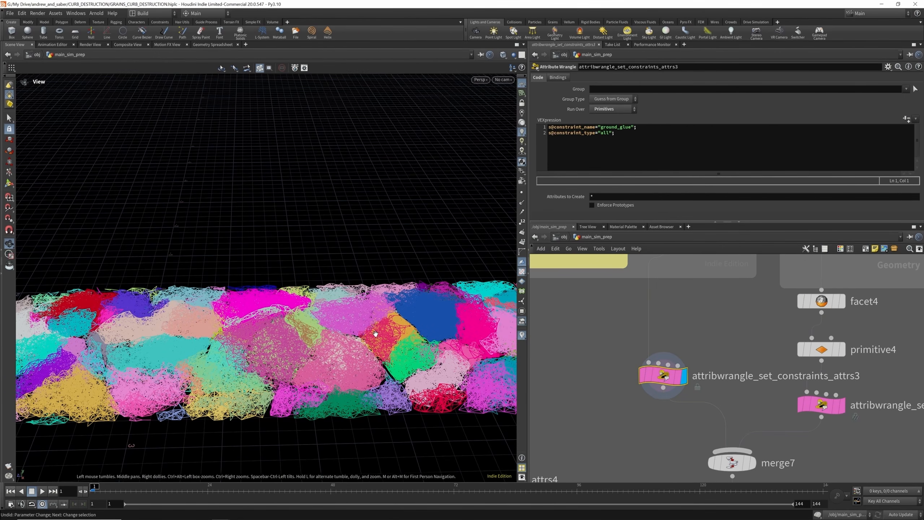
drag(372, 350, 374, 322)
scroll(699, 348, down, 3)
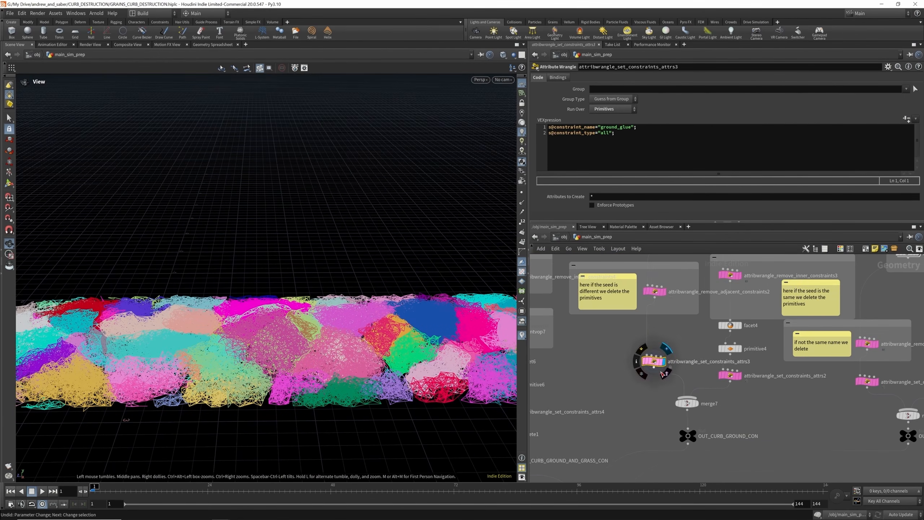
Display attribwrangle_remove_inner_constraints3 with its code, and examine the constraints between the clusters
scroll(708, 335, down, 2)
scroll(693, 326, up, 3)
click(689, 323)
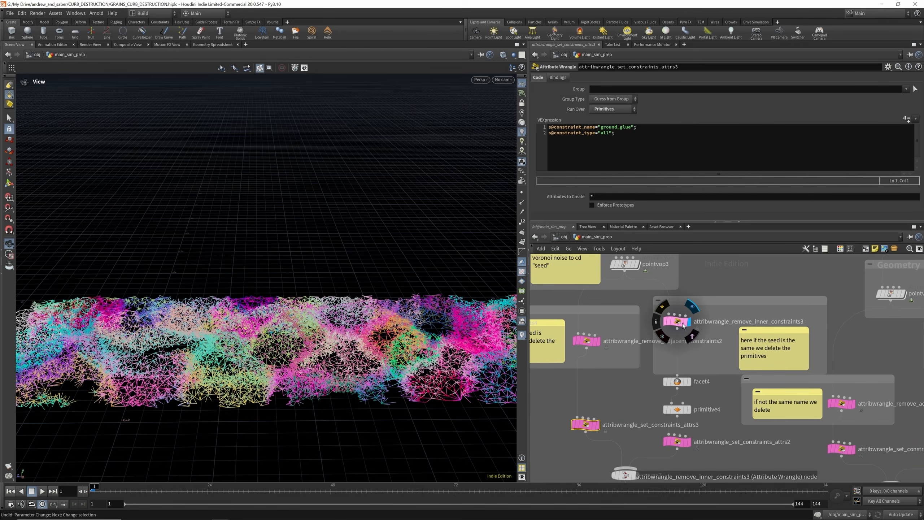
click(682, 323)
drag(365, 314, 366, 344)
Display attribwrangle_set_constraints_attrs2 below primitive4 and show its constraint name and type code
scroll(646, 325, down, 3)
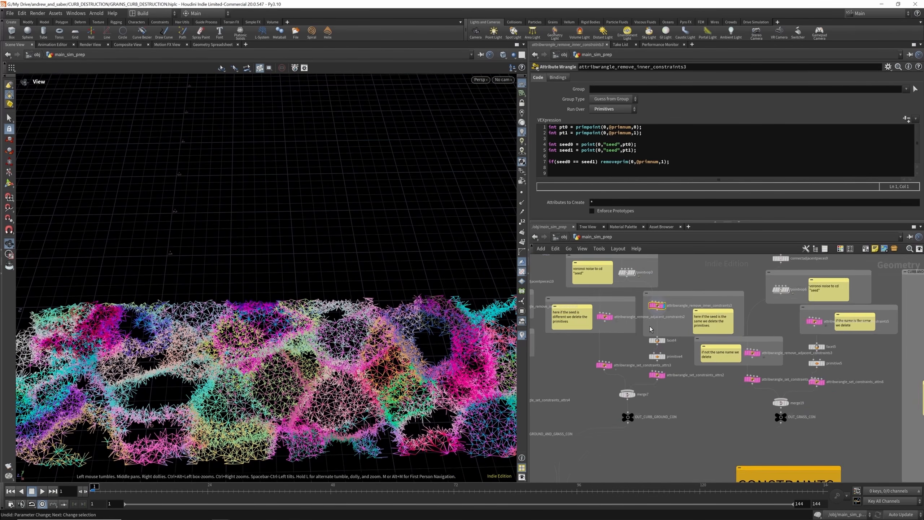
scroll(660, 357, up, 4)
click(668, 399)
click(653, 395)
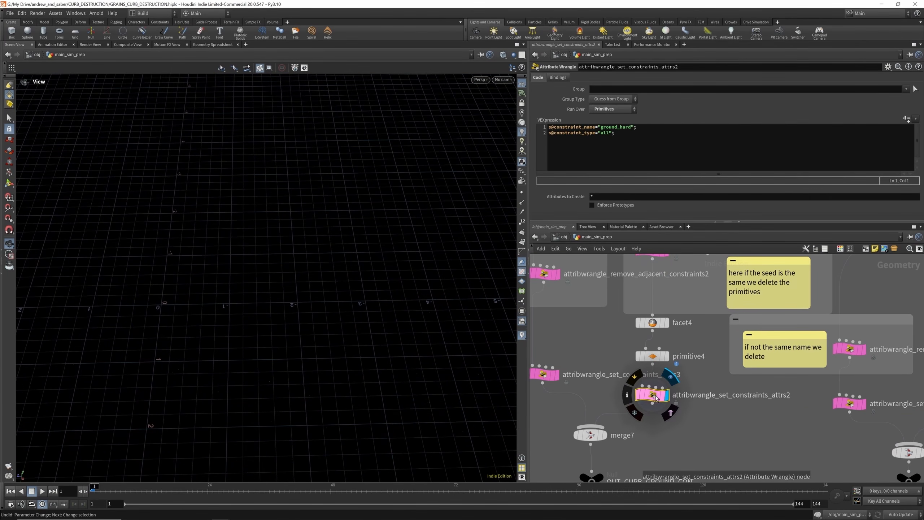
Display pointvop6 and connectadjacentpieces9 in the grass branch, and view the top soil constraints from the side
scroll(683, 338, down, 5)
scroll(722, 303, up, 5)
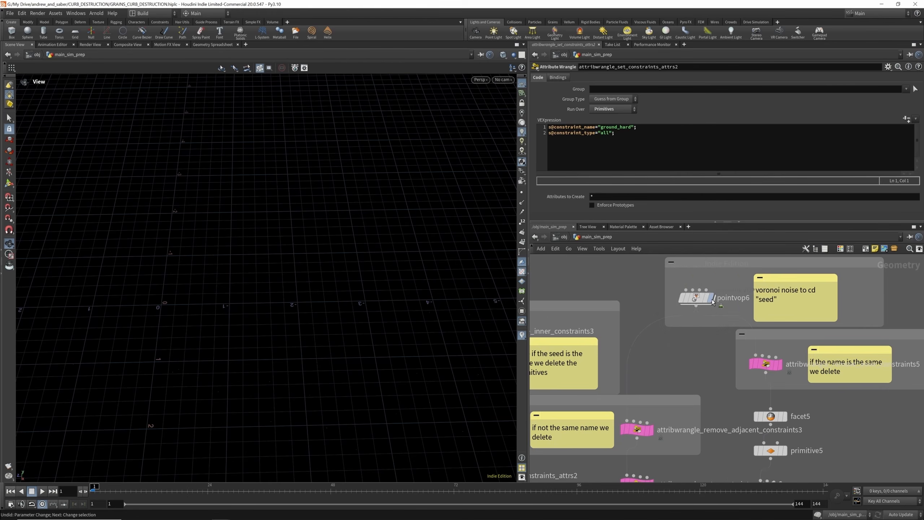
click(708, 311)
scroll(708, 350, down, 3)
scroll(711, 314, up, 4)
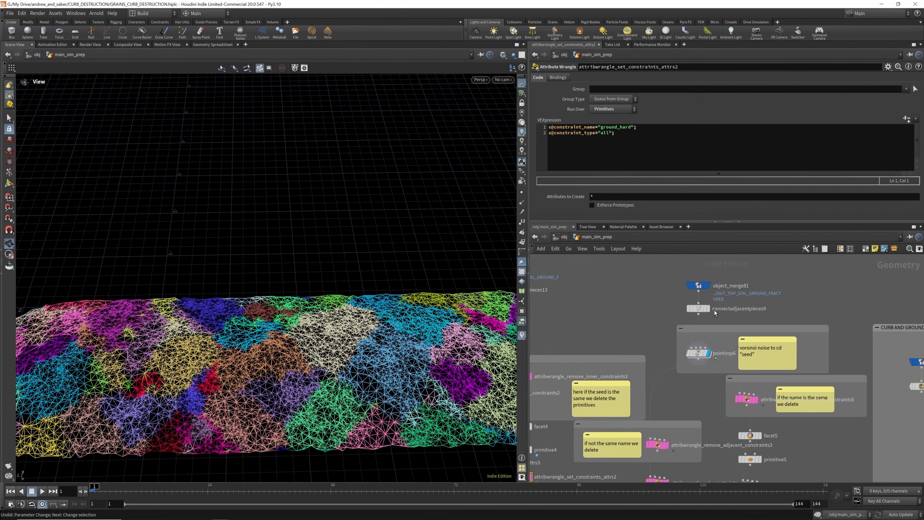
click(708, 309)
drag(387, 348, 375, 279)
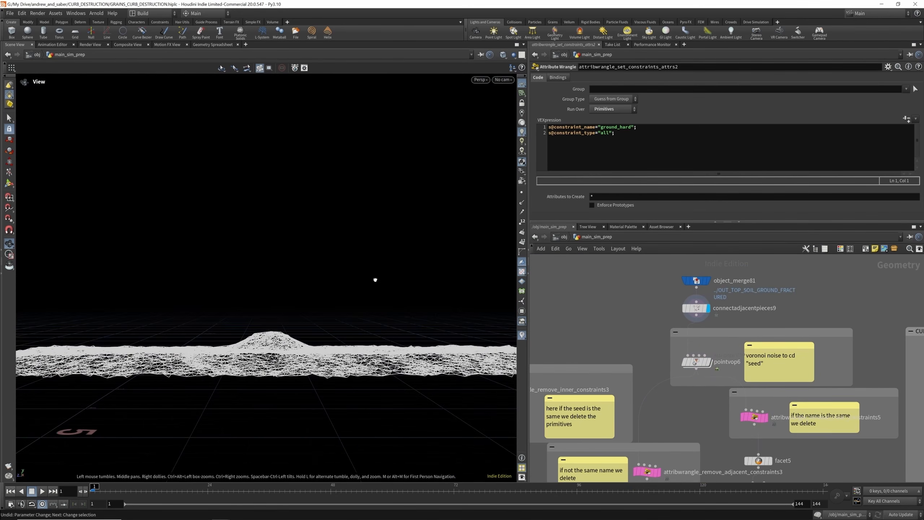
Display the pointvop6 result again and examine the colored top soil clusters from a higher angle
scroll(714, 317, down, 4)
scroll(714, 343, up, 5)
click(712, 327)
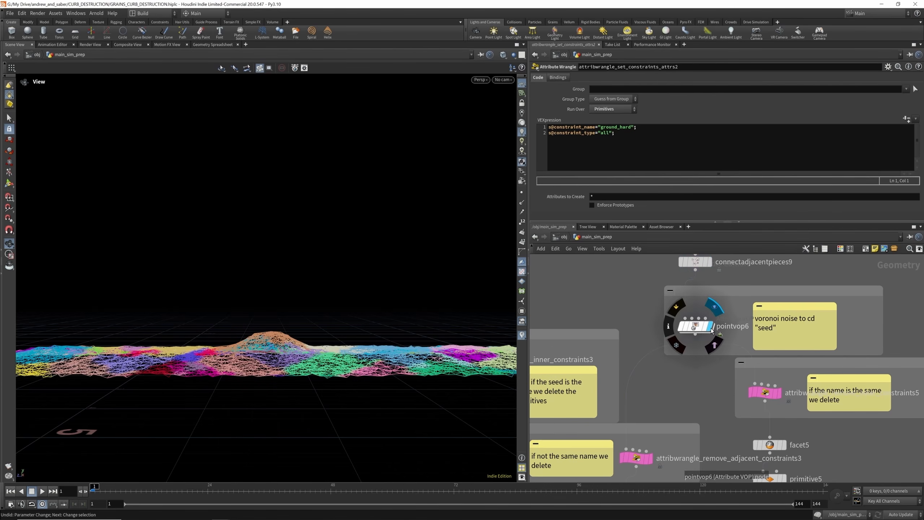
scroll(713, 299, down, 3)
drag(409, 333, 423, 379)
Display attribwrangle_remove_adjacent_constraints3 with its code, and examine the separated grass constraint clusters
scroll(722, 291, down, 3)
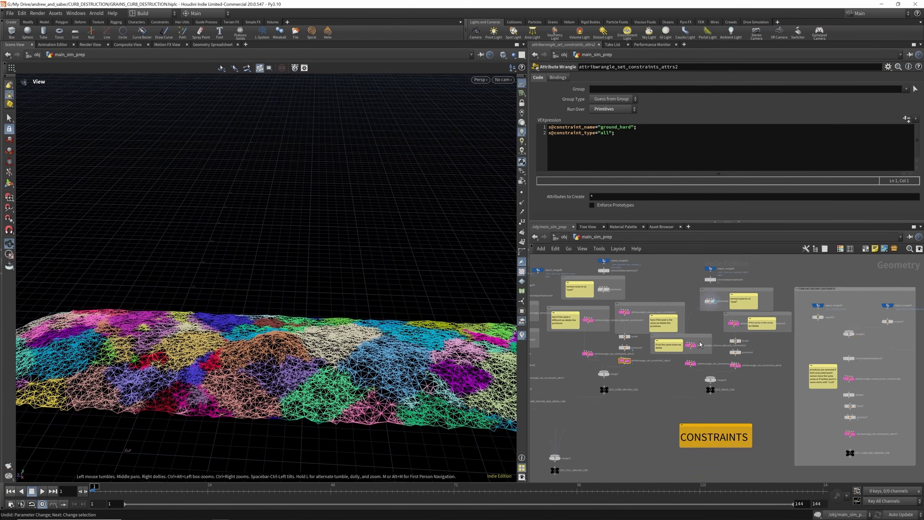
scroll(700, 341, up, 6)
click(692, 353)
click(678, 353)
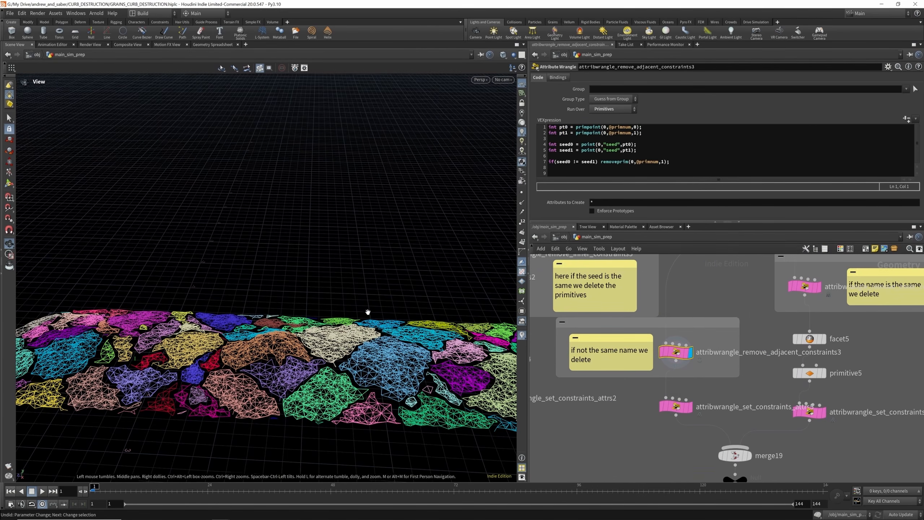
drag(465, 300, 469, 316)
Display the facet5 result and show the constraint name code of attribwrangle_set_constraints_attrs5 and attribwrangle_set_constraints_attrs6
click(824, 339)
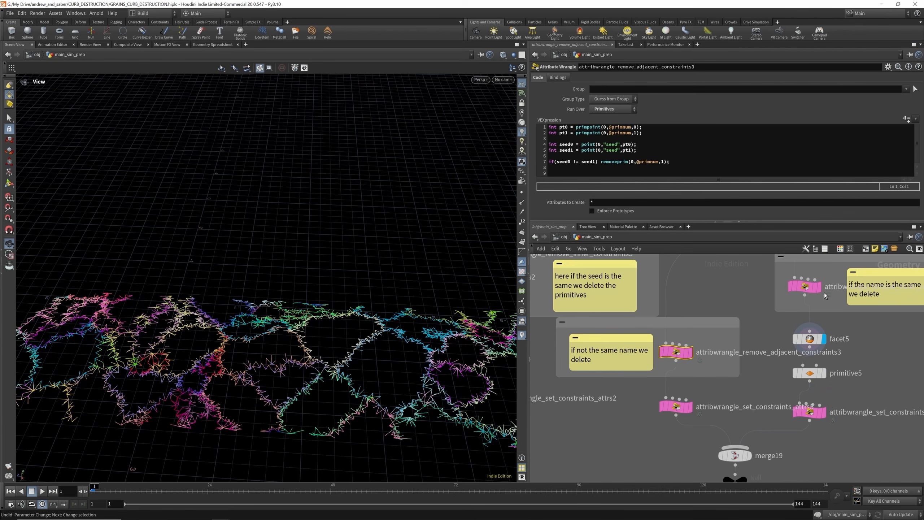
scroll(716, 301, down, 3)
scroll(726, 366, up, 3)
click(666, 360)
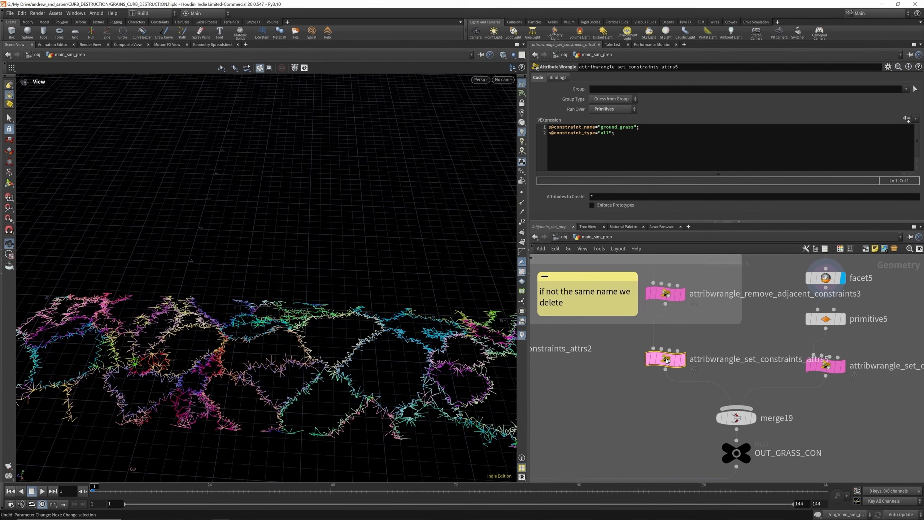
click(833, 370)
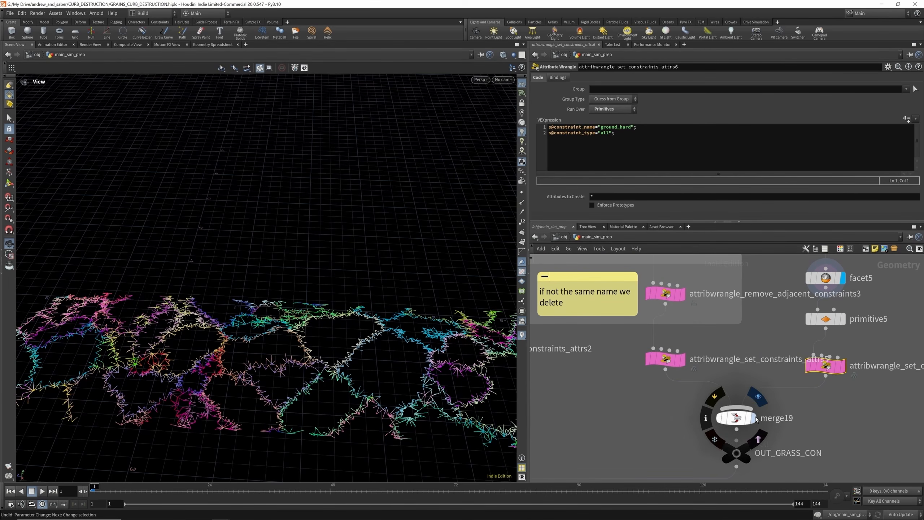
Display the merged grass constraints at merge19 and the full ground constraints at merge11, and view them from a lower angle
click(748, 449)
scroll(728, 338, down, 5)
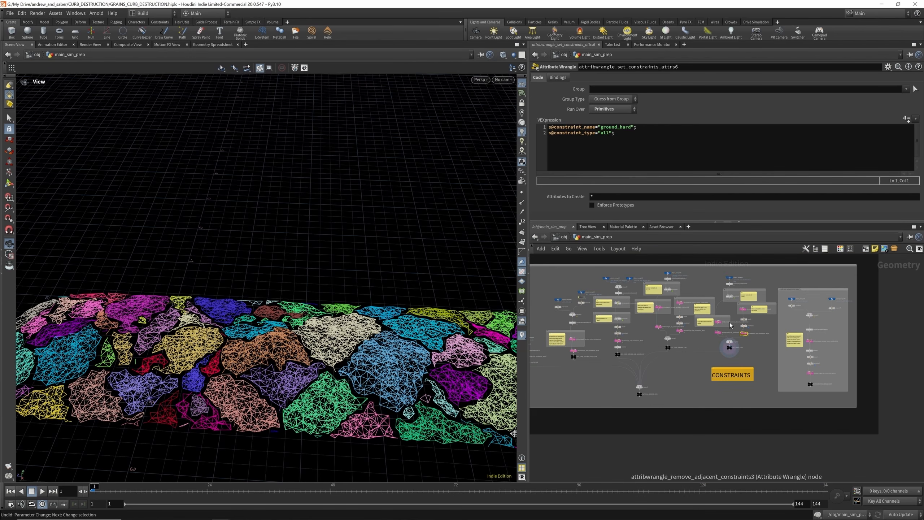
scroll(657, 388, up, 4)
click(628, 384)
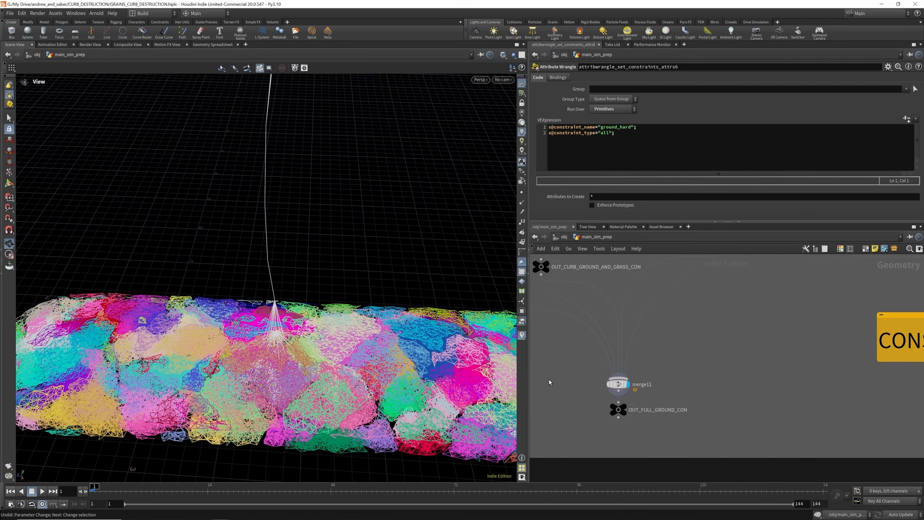
drag(315, 297, 291, 287)
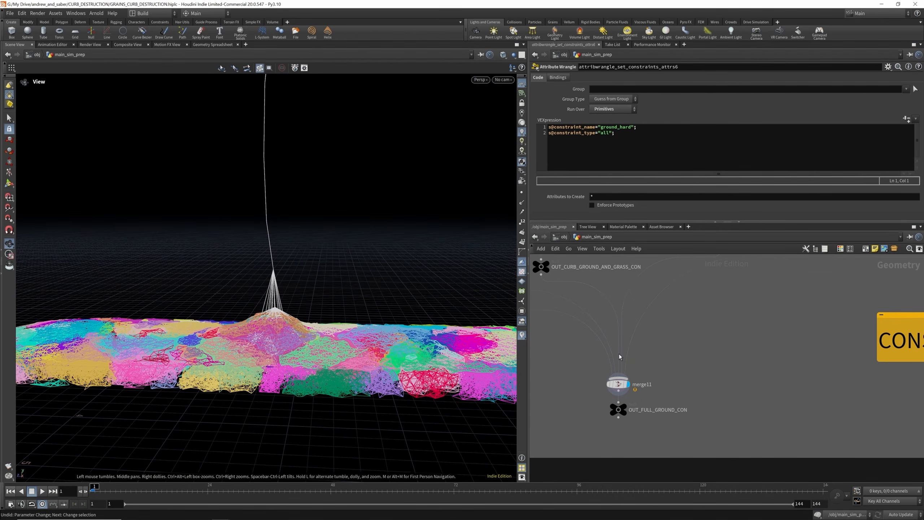
scroll(650, 377, down, 4)
scroll(650, 377, up, 3)
scroll(664, 351, down, 6)
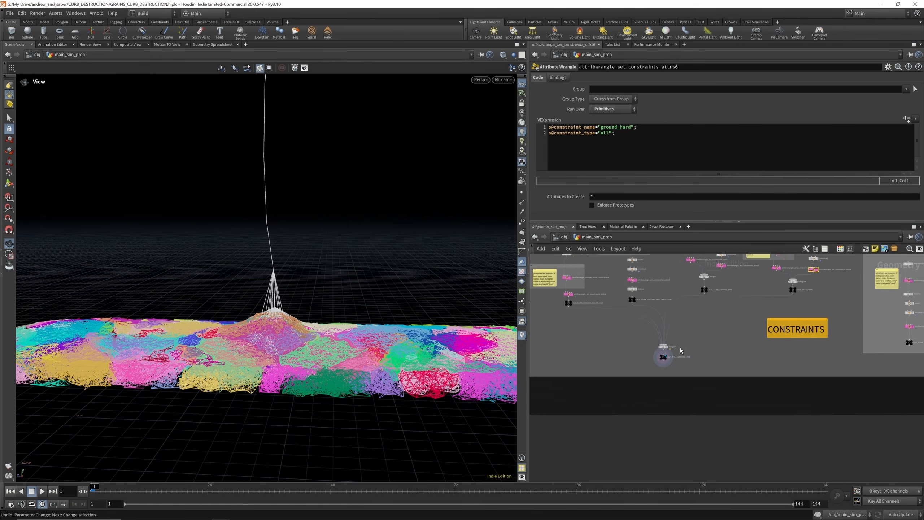
Display OUT_CURB_AND_GROUND_CON and the delete6 result in the curb-to-ground branch, and view the constraints between curb and ground
scroll(679, 349, down, 3)
scroll(815, 306, up, 7)
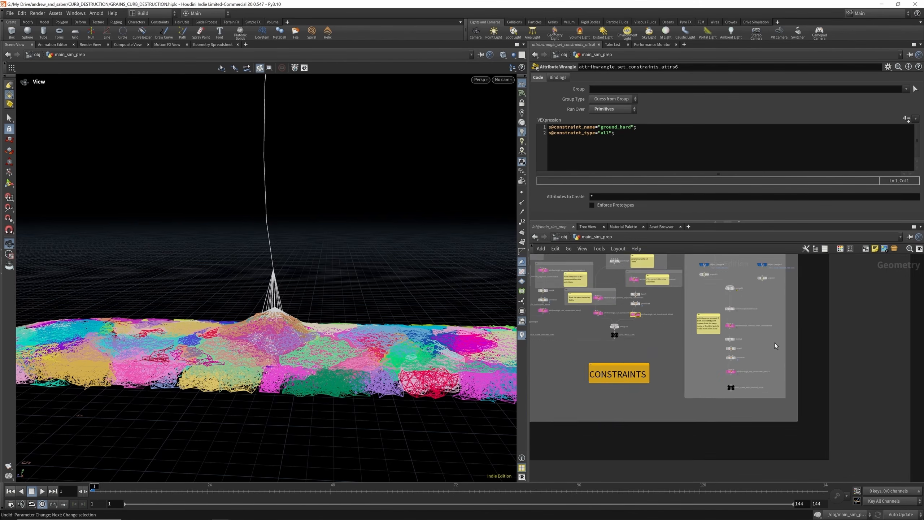
click(722, 404)
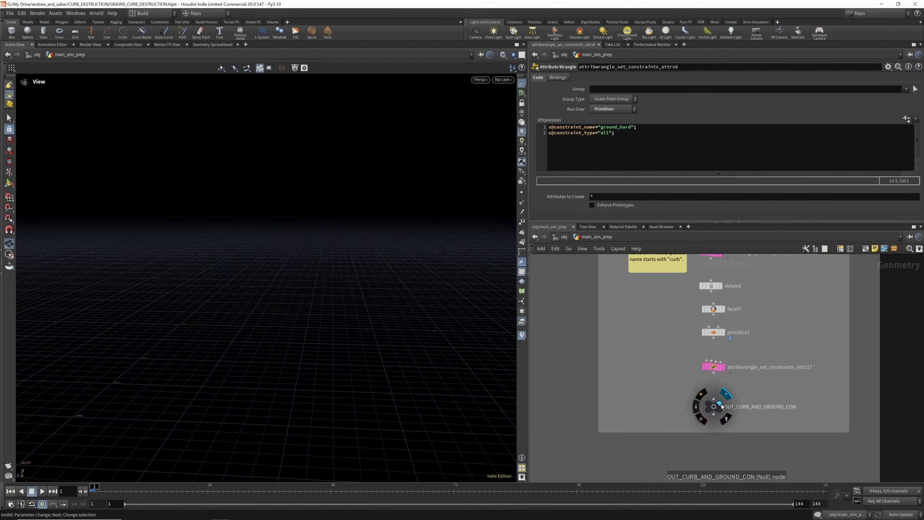
scroll(722, 404, up, 2)
scroll(675, 358, down, 4)
scroll(718, 306, up, 4)
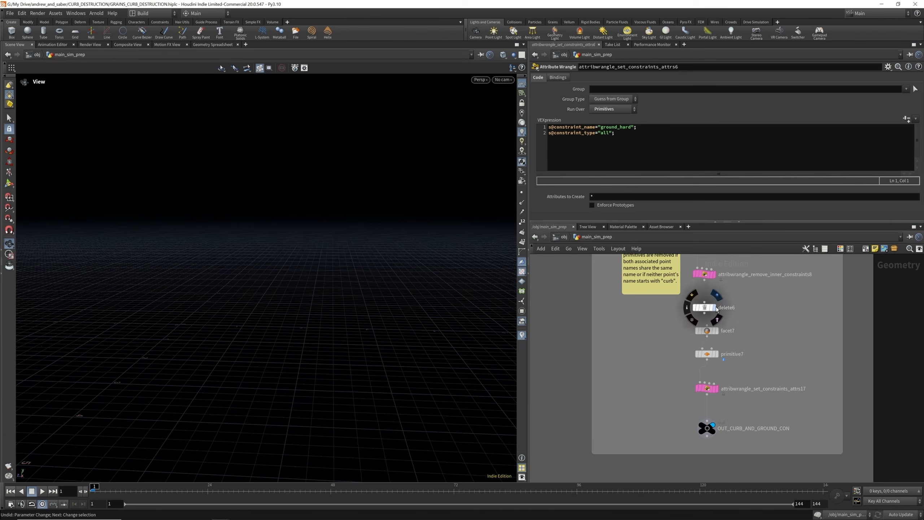
click(716, 308)
mouse_move(322, 306)
mouse_down()
mouse_move(324, 388)
mouse_move(321, 314)
mouse_up()
scroll(721, 314, down, 4)
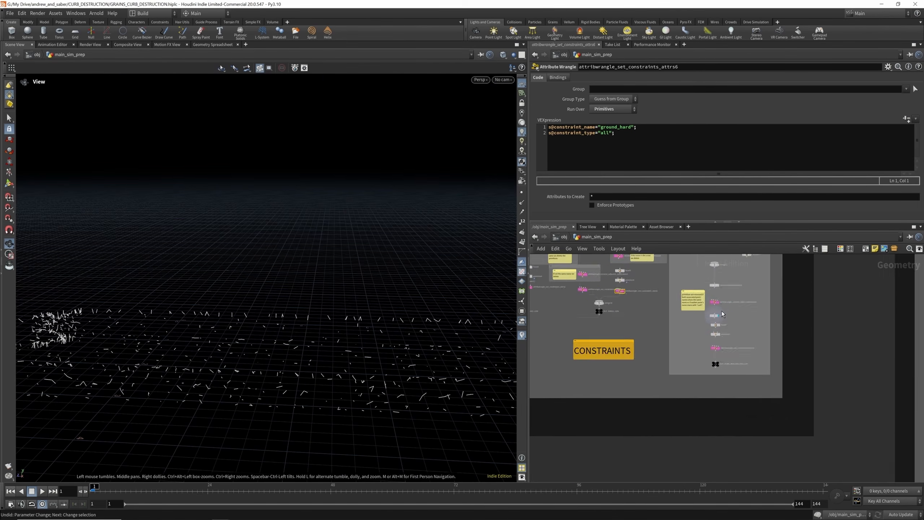
Display the file1 node of the TREE network and examine the imported tree trunk, branches and roots
scroll(723, 311, down, 5)
scroll(750, 276, up, 4)
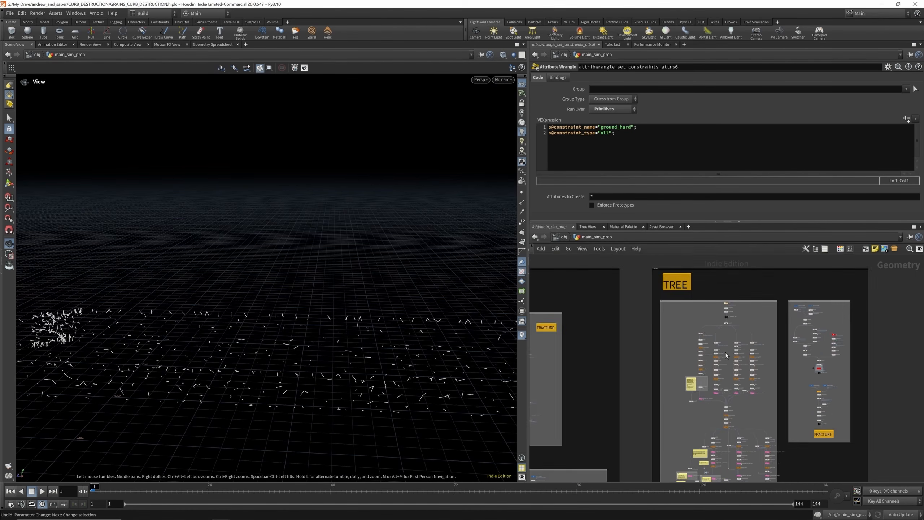
scroll(730, 328, up, 6)
click(724, 275)
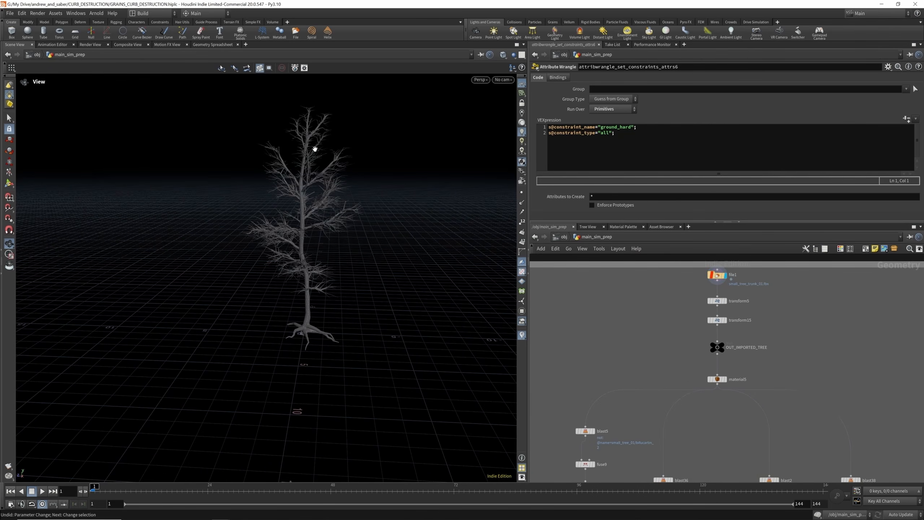
scroll(329, 115, up, 3)
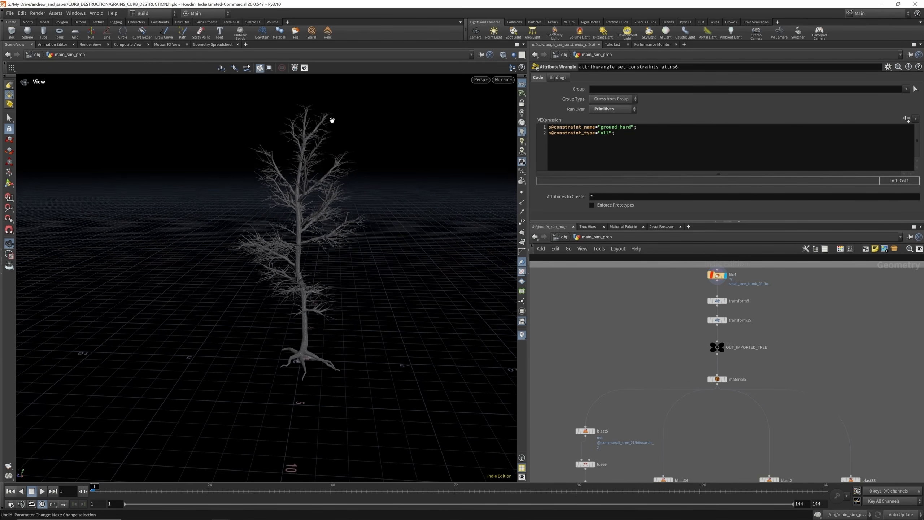
drag(319, 209, 321, 209)
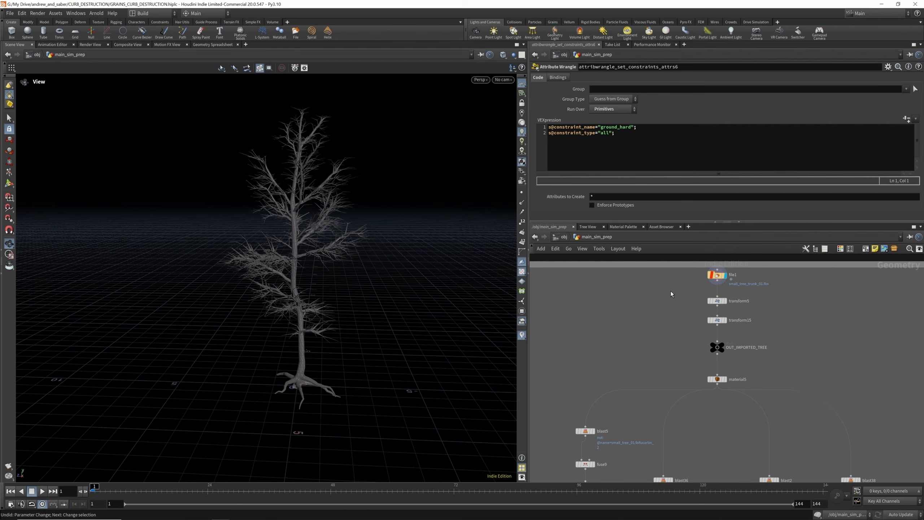
drag(317, 226, 308, 240)
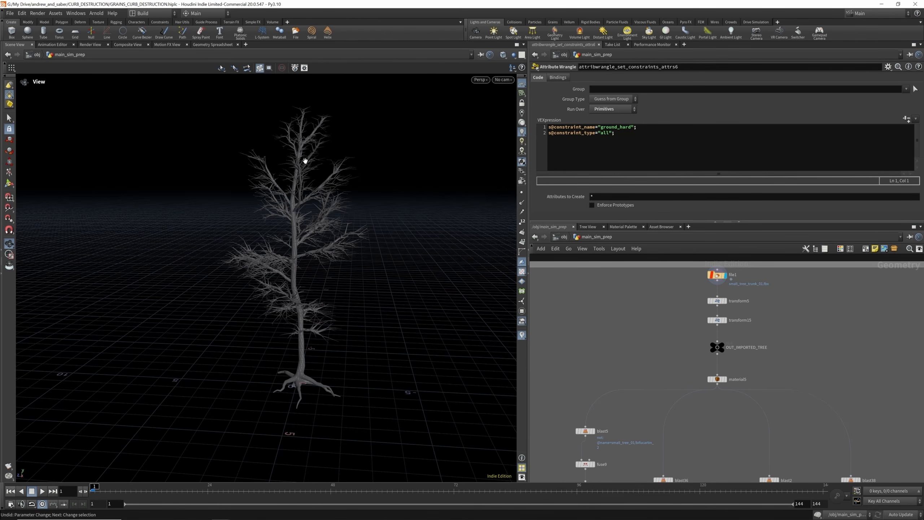
Display the transform15 result above OUT_IMPORTED_TREE and view the tree from a low angle
scroll(714, 300, down, 3)
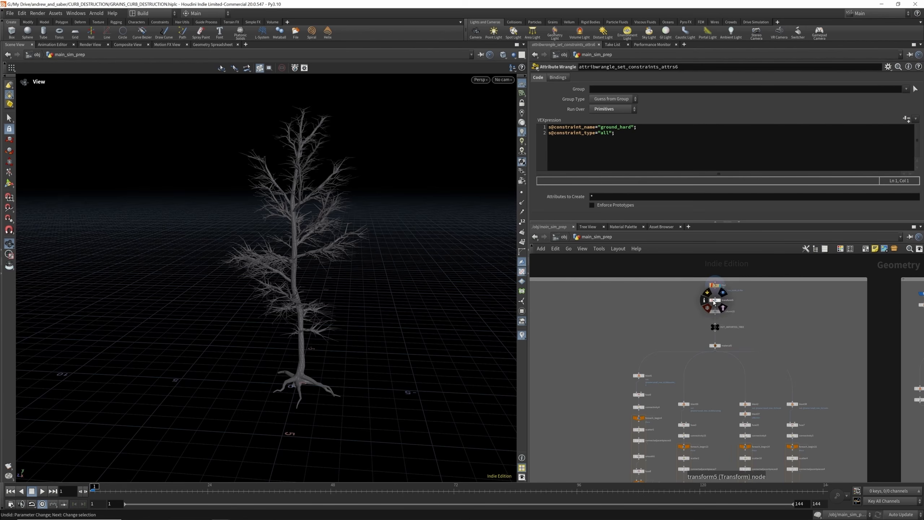
scroll(719, 302, up, 5)
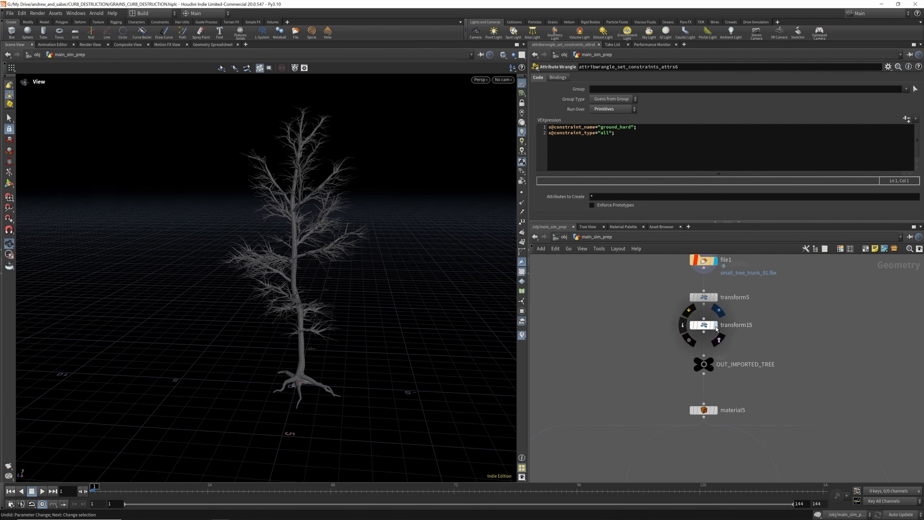
click(716, 325)
drag(285, 314, 321, 288)
scroll(714, 320, down, 6)
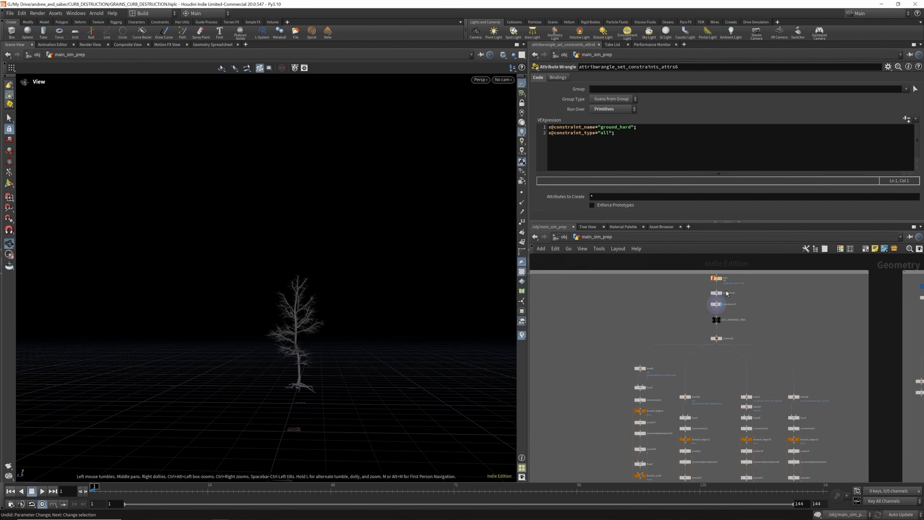
Display blast5, blast36, blast2 and blast38 in turn to view the tree's small branches, main branches, trunk and roots separately
scroll(699, 306, up, 6)
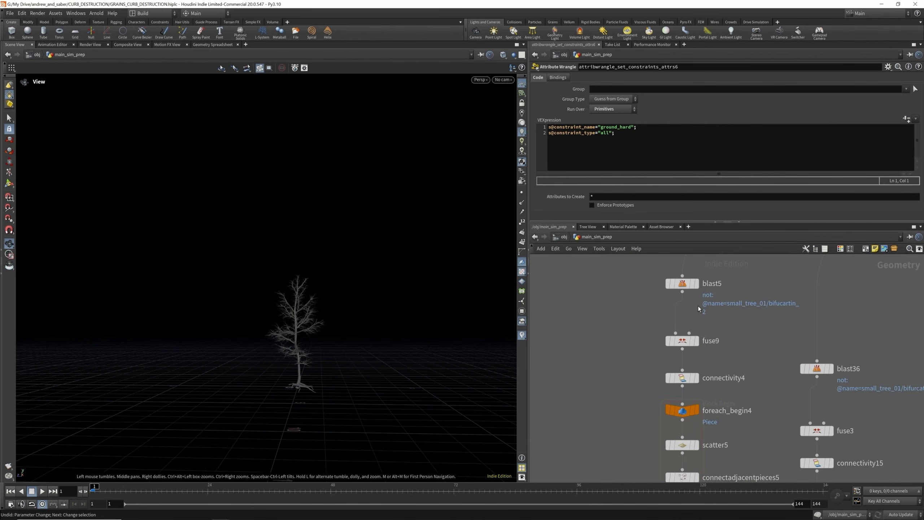
click(695, 284)
click(685, 286)
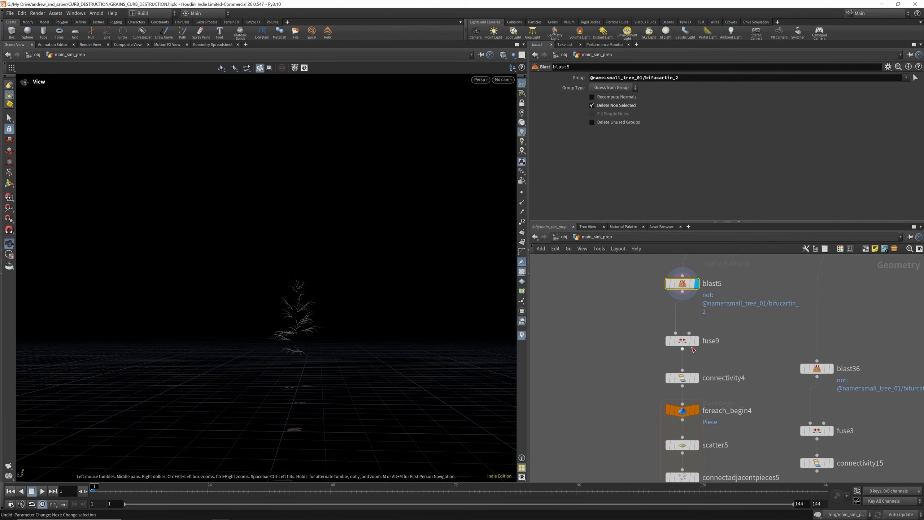
mouse_move(831, 372)
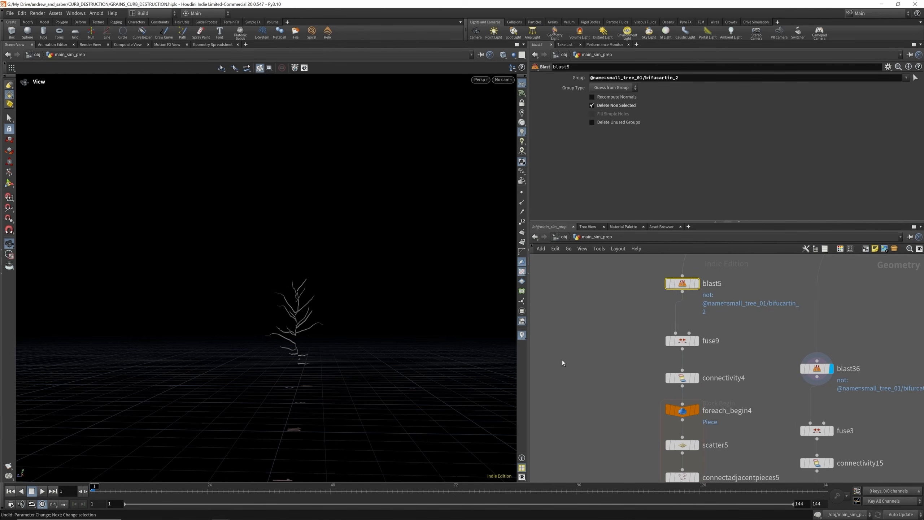
scroll(743, 357, down, 5)
scroll(739, 364, up, 5)
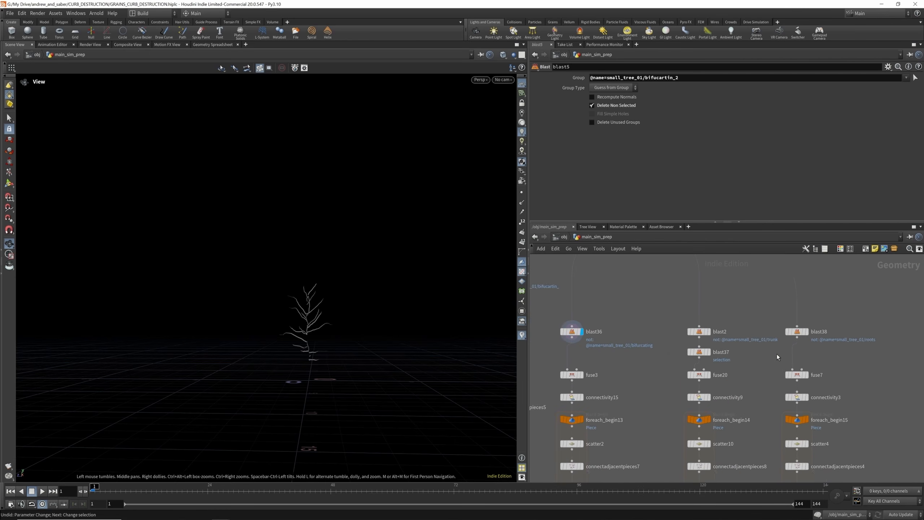
click(703, 329)
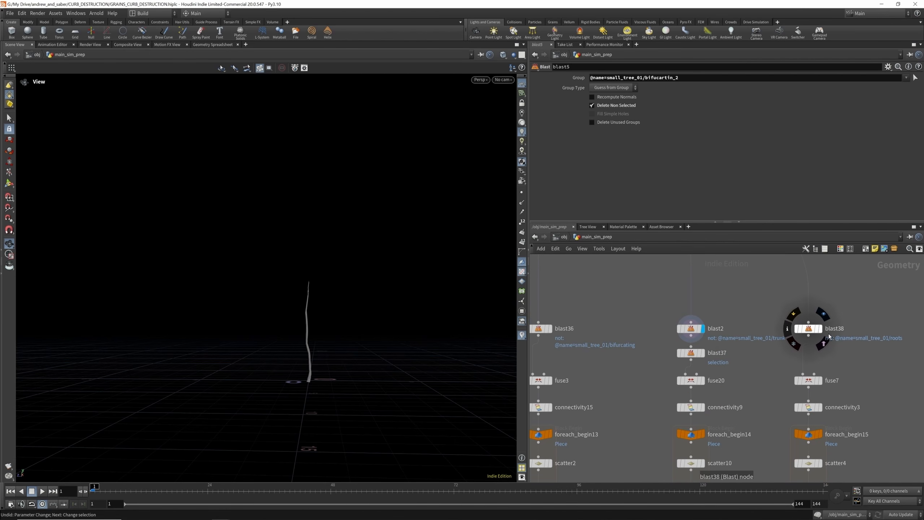
click(821, 329)
Display fuse9 in the small-branch chain with its snap settings, and examine the branch pieces up close
scroll(770, 302, down, 3)
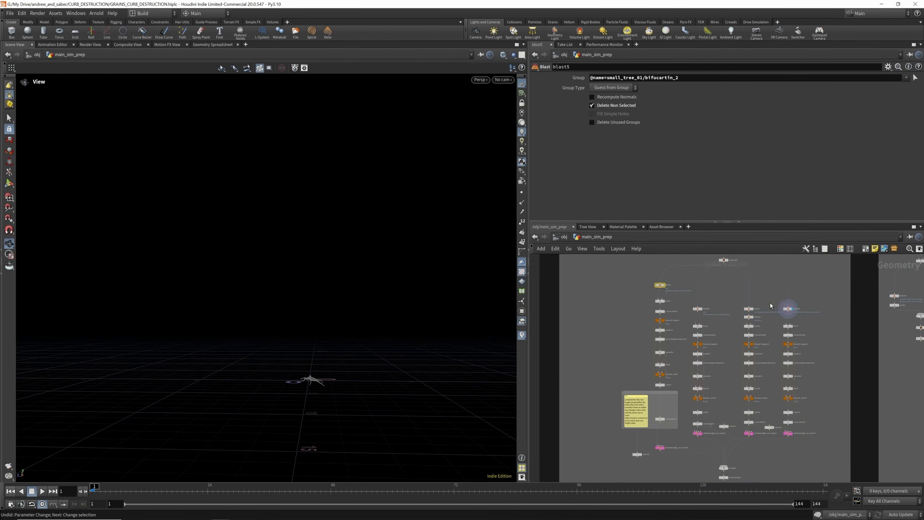
scroll(698, 315, up, 4)
mouse_move(699, 313)
scroll(699, 313, down, 4)
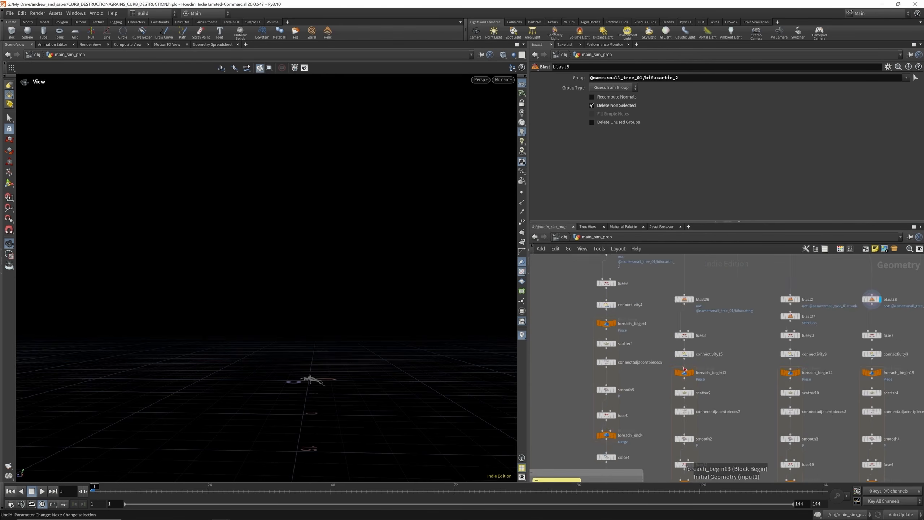
scroll(627, 286, up, 2)
scroll(626, 285, up, 3)
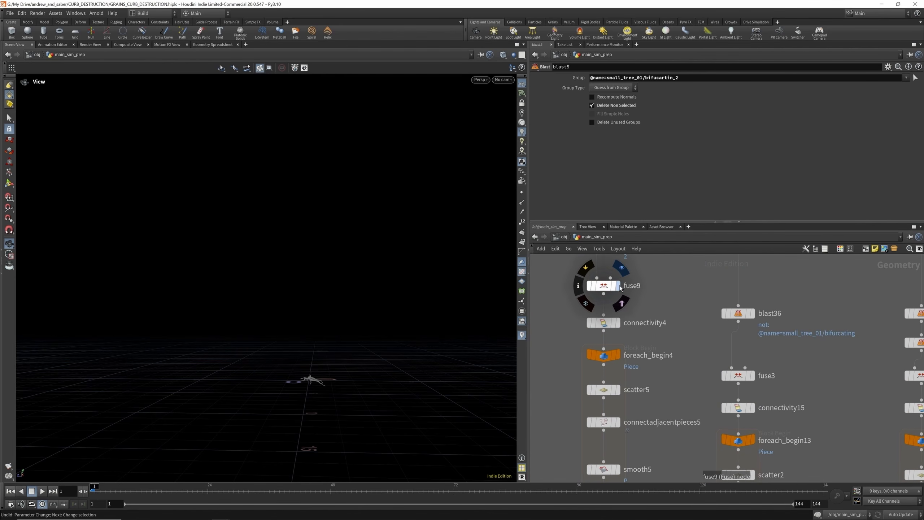
click(618, 286)
click(605, 289)
drag(287, 294, 322, 309)
scroll(313, 328, up, 6)
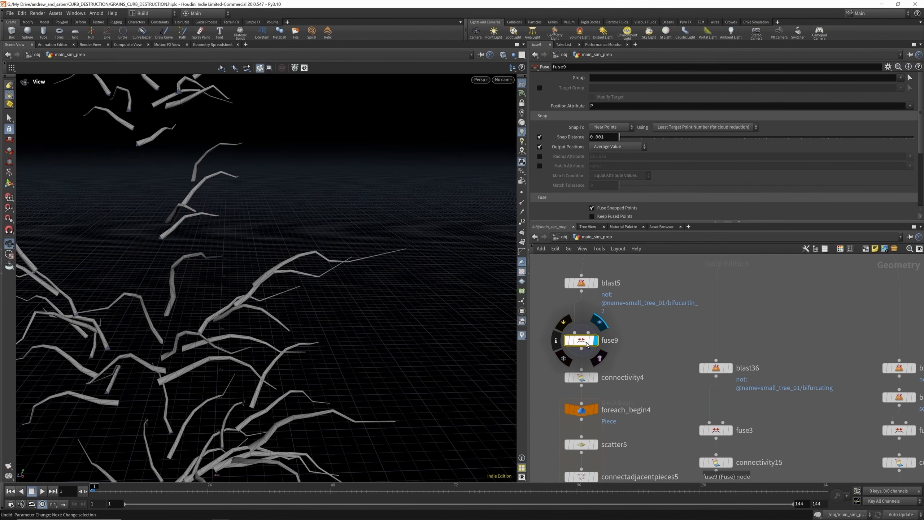
scroll(348, 258, down, 5)
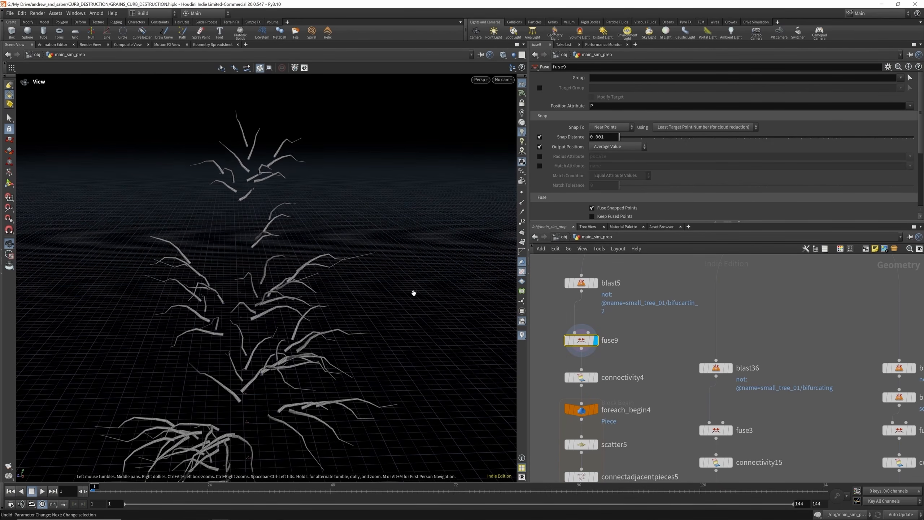
Display scatter5 inside the small-branch loop with its parameters, and frame the scattered points of the single branch piece
scroll(599, 322, down, 6)
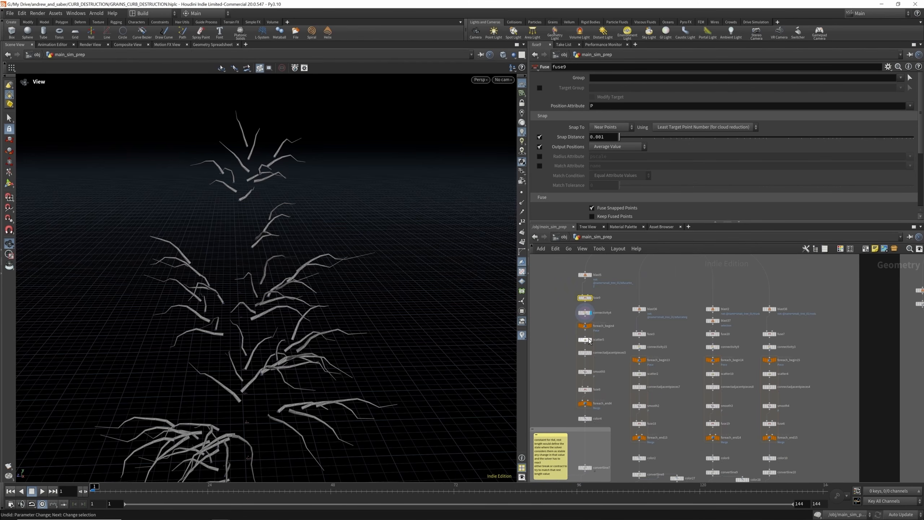
scroll(592, 341, up, 4)
click(593, 342)
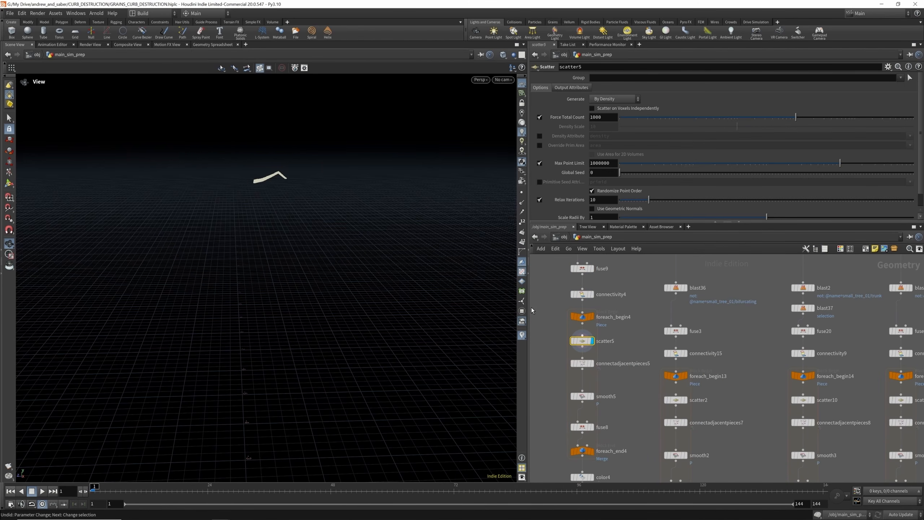
scroll(280, 165, up, 3)
key(f)
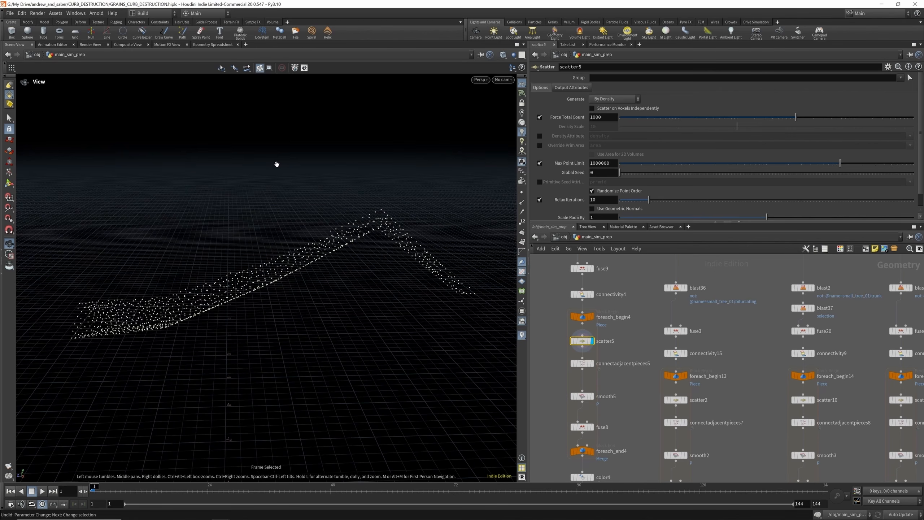
drag(256, 258, 218, 303)
scroll(600, 342, down, 2)
scroll(597, 344, up, 3)
Display connectadjacentpieces5 and smooth5 in turn with their parameters to view the connected and smoothed branch
click(596, 341)
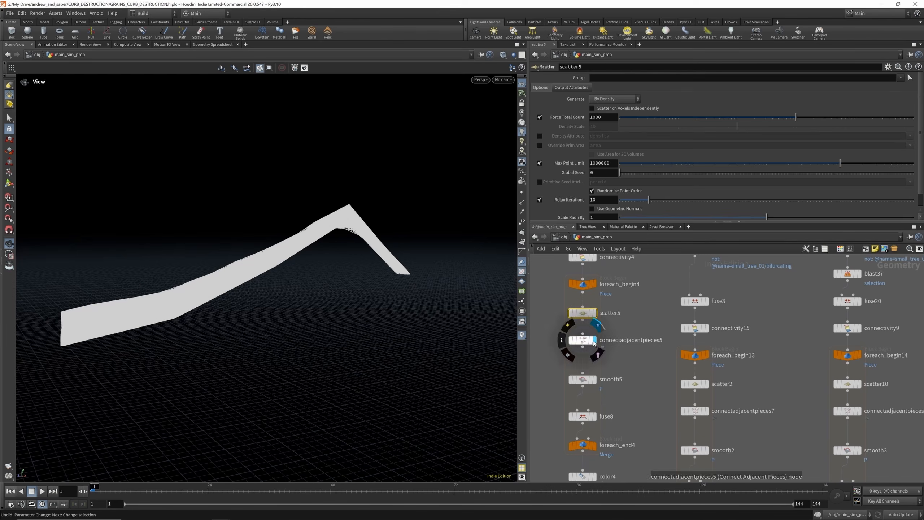
click(585, 341)
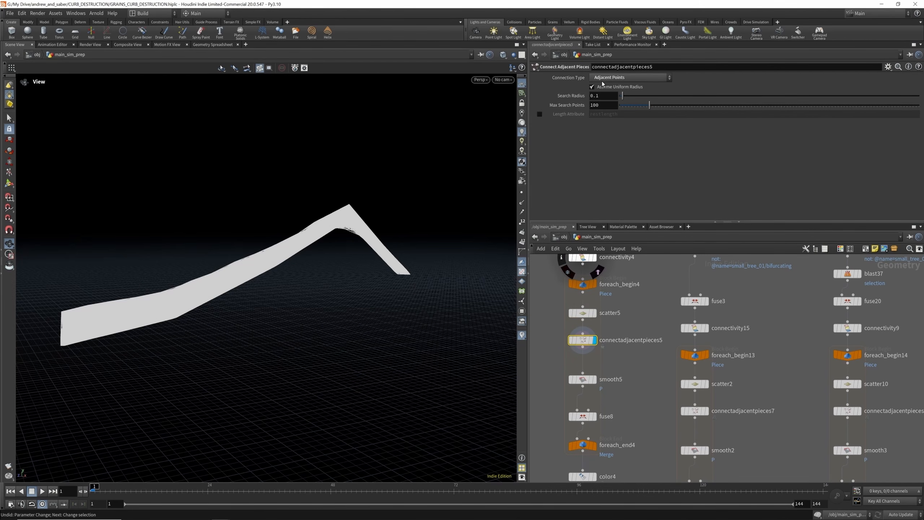
scroll(590, 310, up, 2)
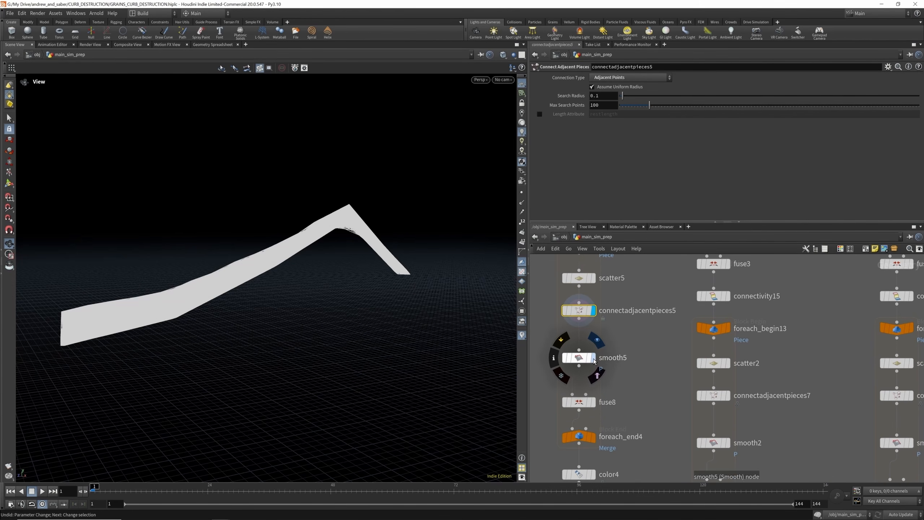
click(593, 358)
click(584, 357)
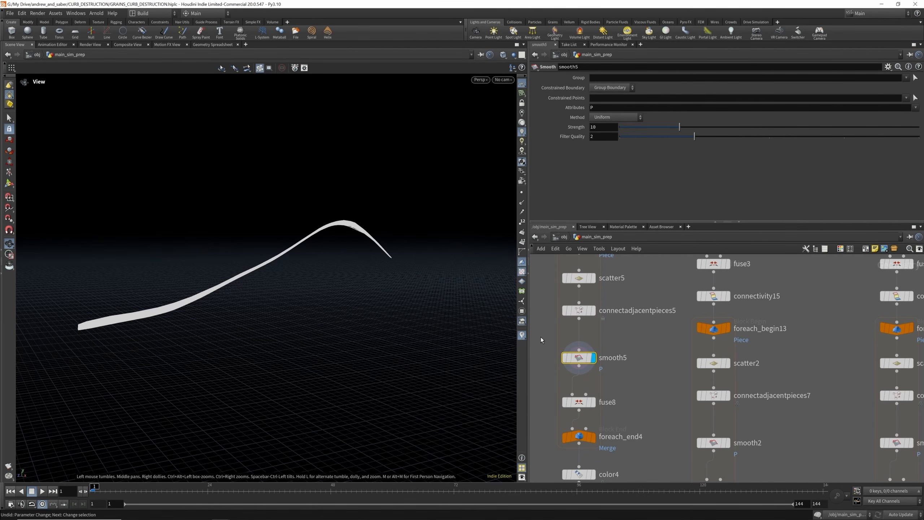
Display fuse8 below smooth5 with its snap settings to view the branch collapsed into a simple curve
scroll(596, 379, up, 2)
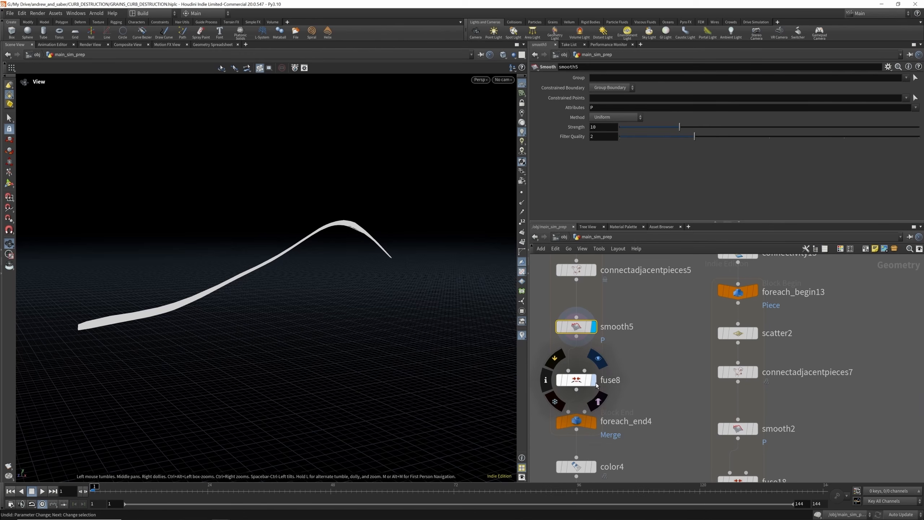
click(593, 381)
click(579, 383)
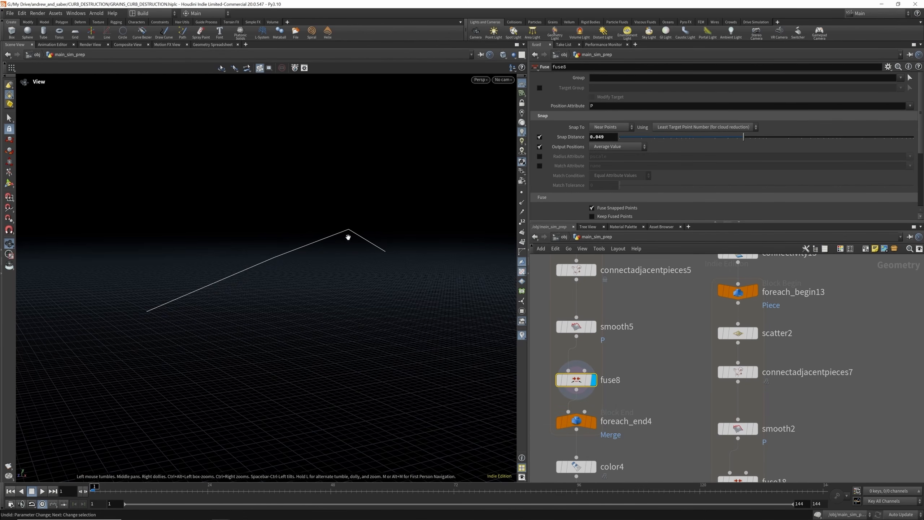
Display foreach_end4 at the end of the small-branch loop to view the curves of all branch pieces together
drag(342, 228, 320, 241)
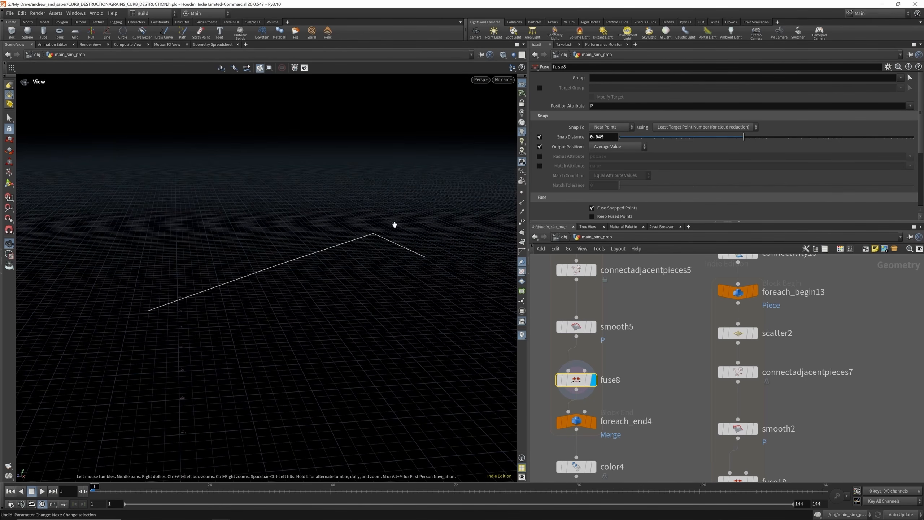
scroll(575, 298, down, 2)
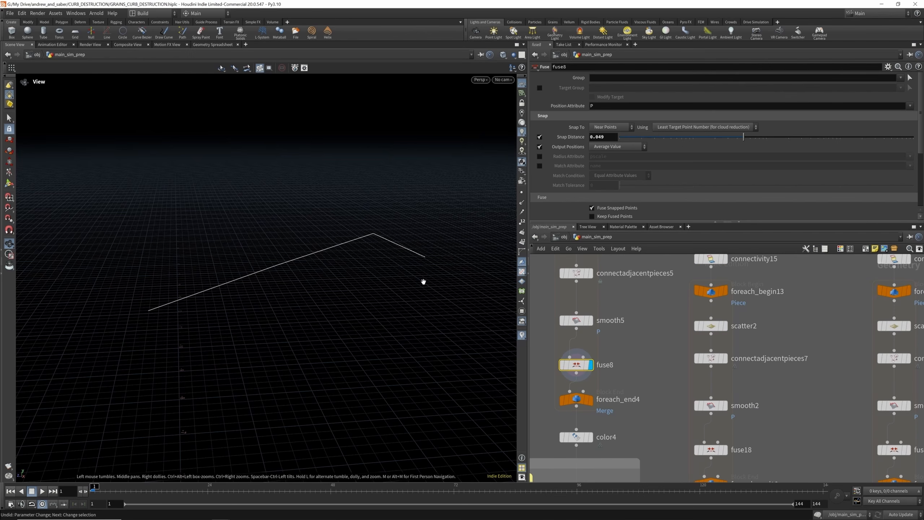
scroll(606, 376, down, 2)
scroll(597, 373, up, 3)
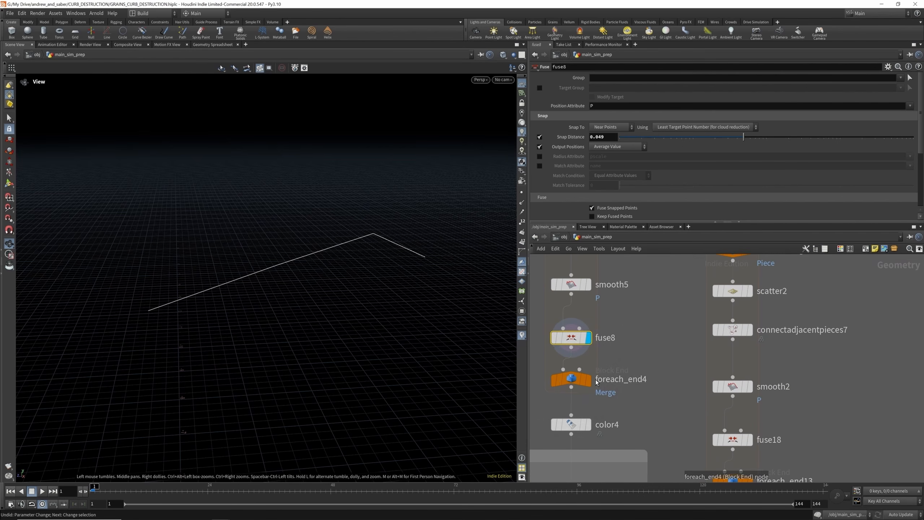
mouse_move(591, 381)
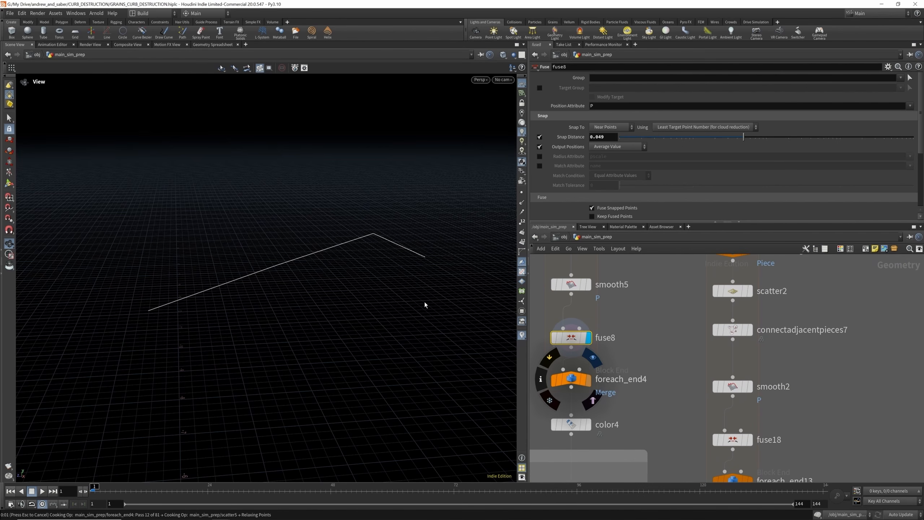
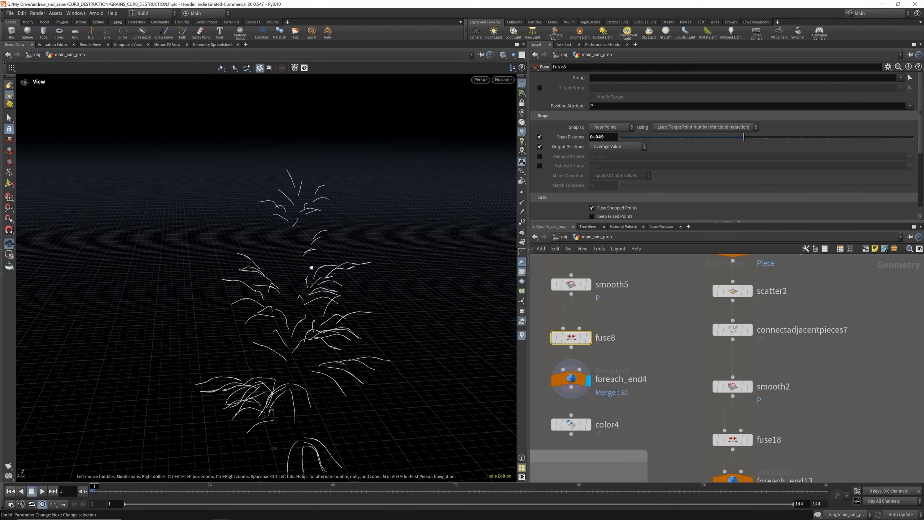
Display color4 below foreach_end4 with its constant color parameters to view the colored branch curves
scroll(623, 301, down, 5)
scroll(607, 364, up, 3)
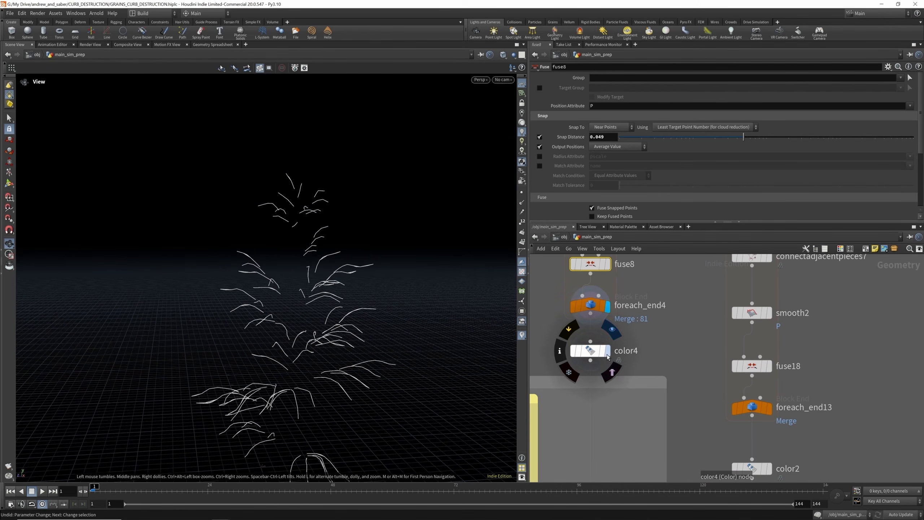
click(606, 357)
click(604, 359)
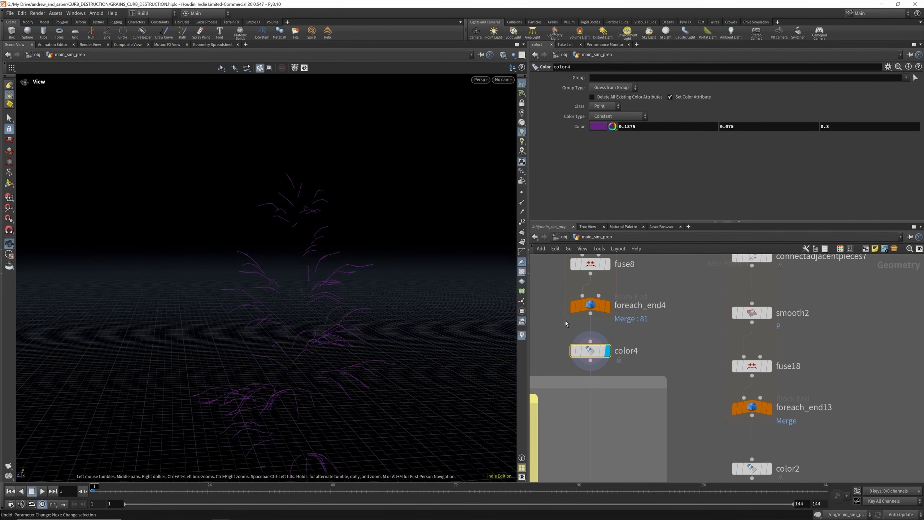
Display convertline7 beside the rest-length note with its restlength Compute Length setting
scroll(609, 291, down, 6)
scroll(610, 347, up, 5)
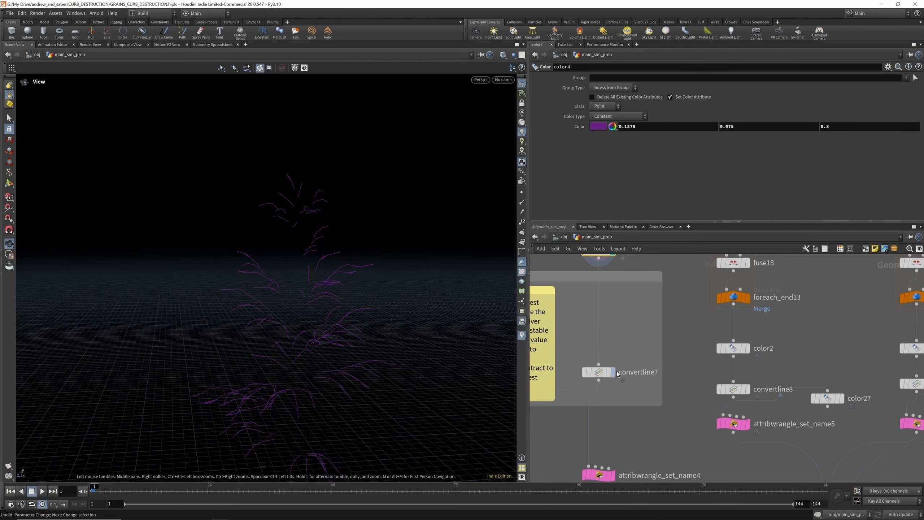
click(612, 371)
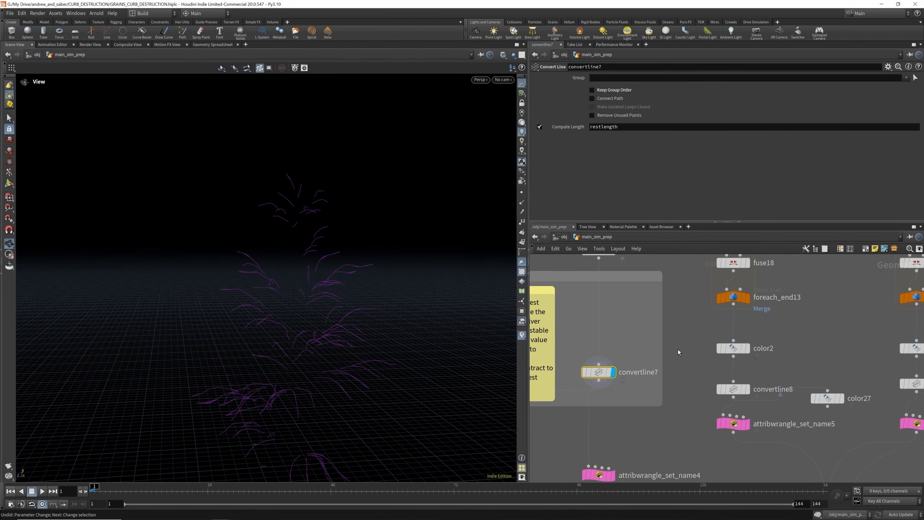
scroll(676, 350, down, 3)
scroll(659, 349, up, 2)
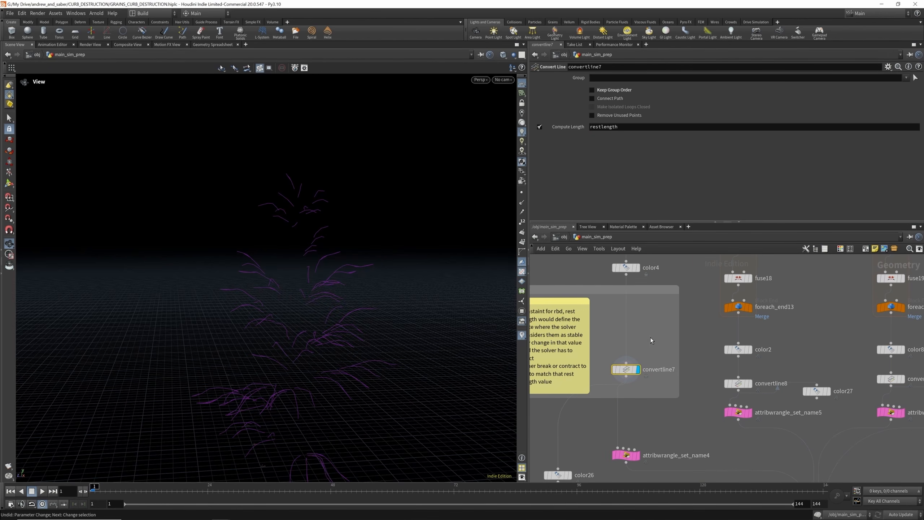
Display attribwrangle_set_name4 with the VEX code that assigns the name attribute to the twig curves
scroll(619, 340, down, 1)
scroll(635, 393, up, 3)
click(633, 392)
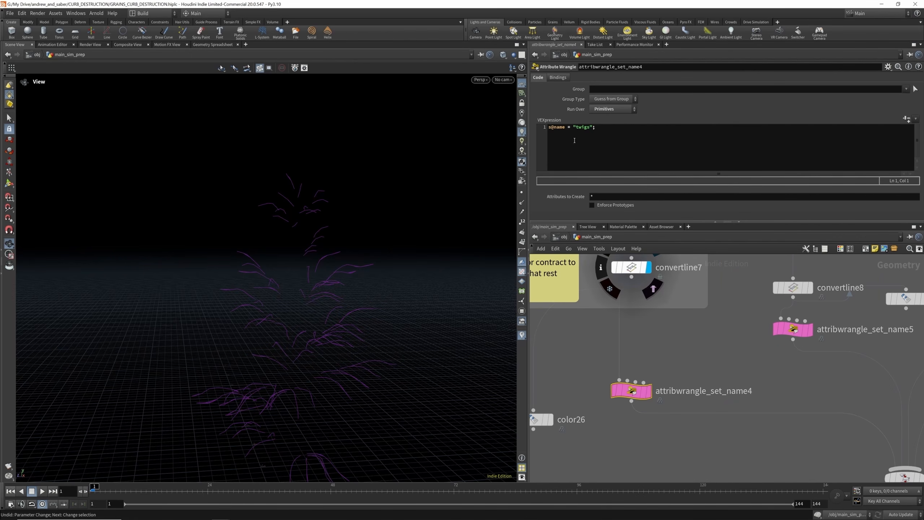
click(649, 390)
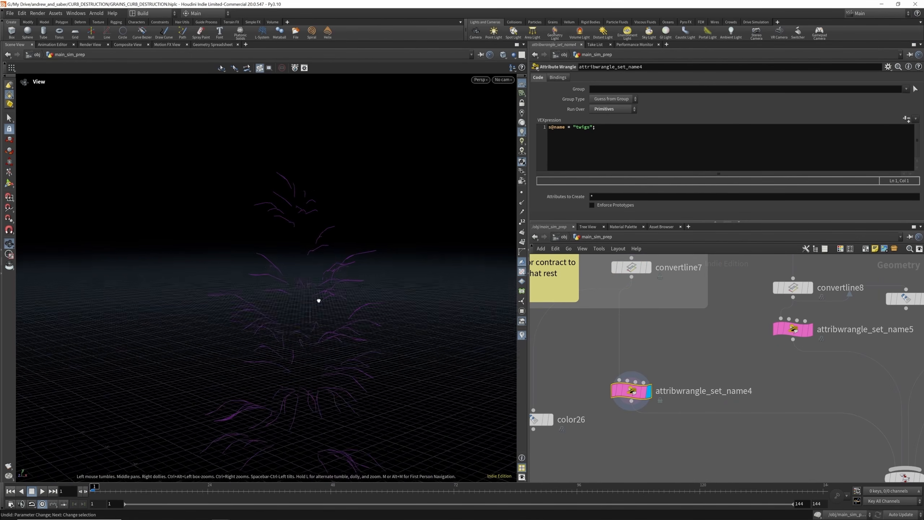
Display blast36 and attribwrangle_set_name5 in turn to compare the bifurcating branch geometry with its reduced curves
scroll(665, 385, down, 10)
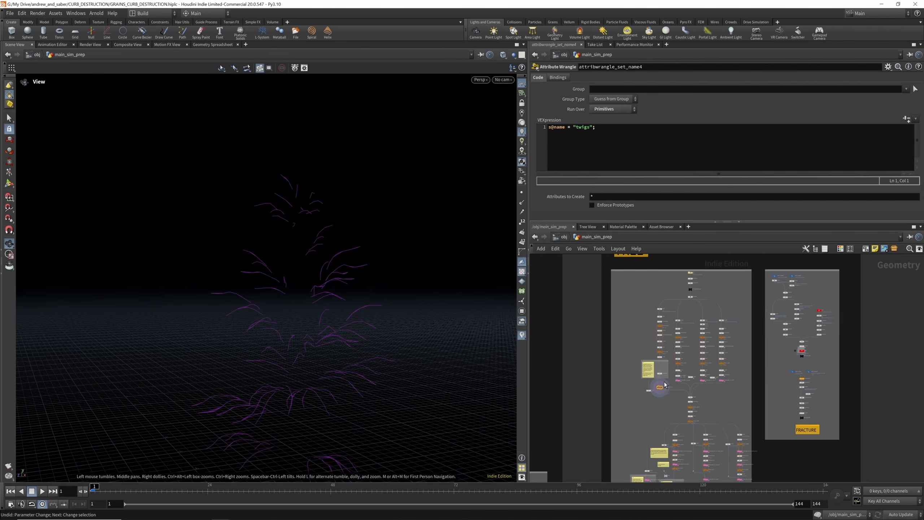
scroll(665, 385, up, 10)
click(675, 293)
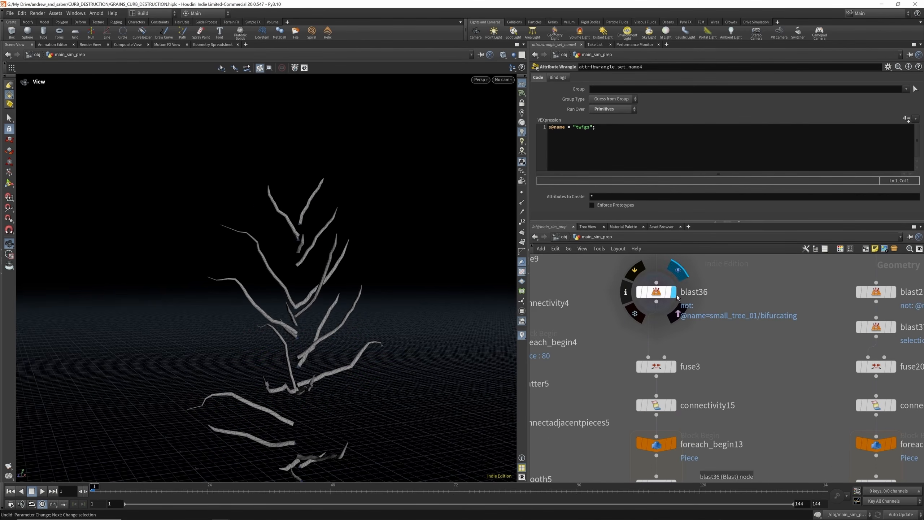
scroll(678, 297, down, 5)
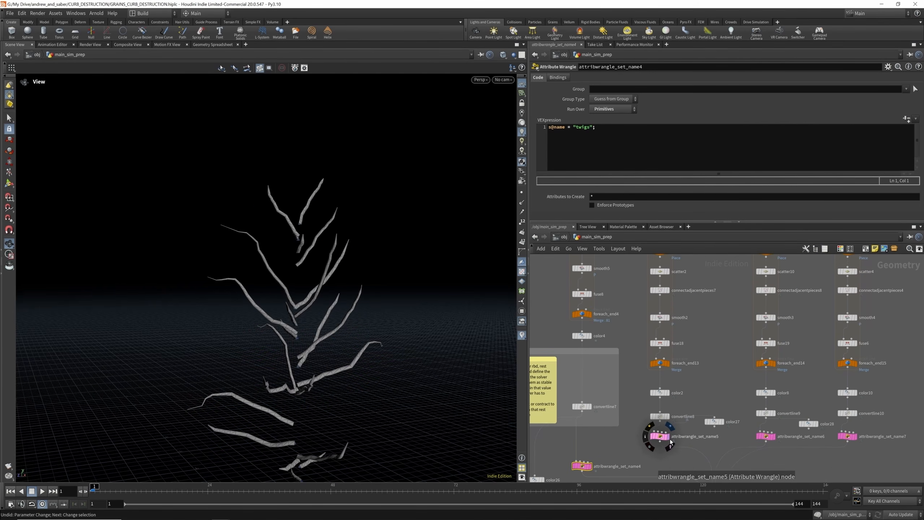
key(ctrl+z)
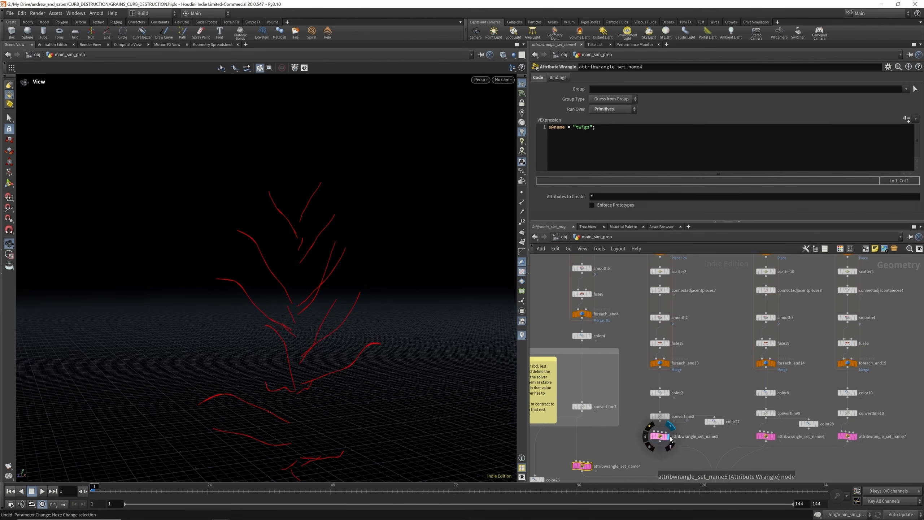
Display attribwrangle_set_name6 in the neighbouring chain to view the trunk reduced to a curve
scroll(672, 419, down, 3)
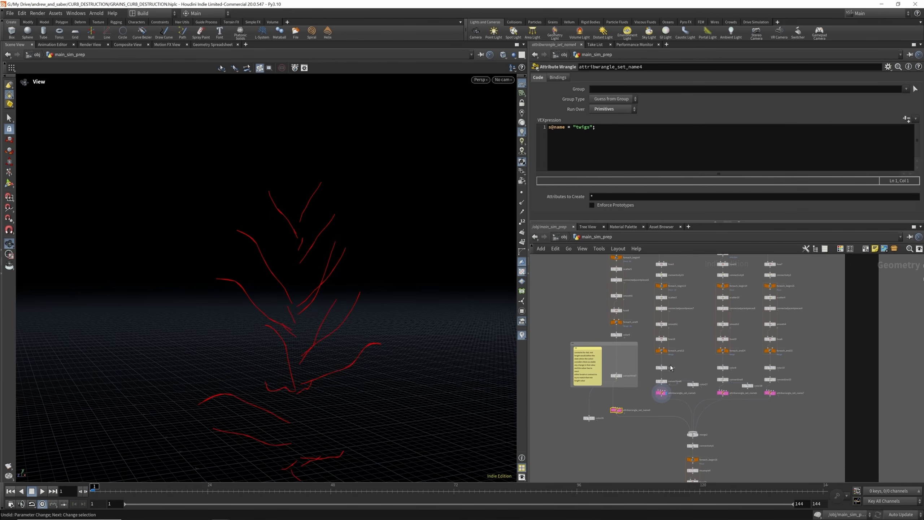
scroll(673, 395, up, 5)
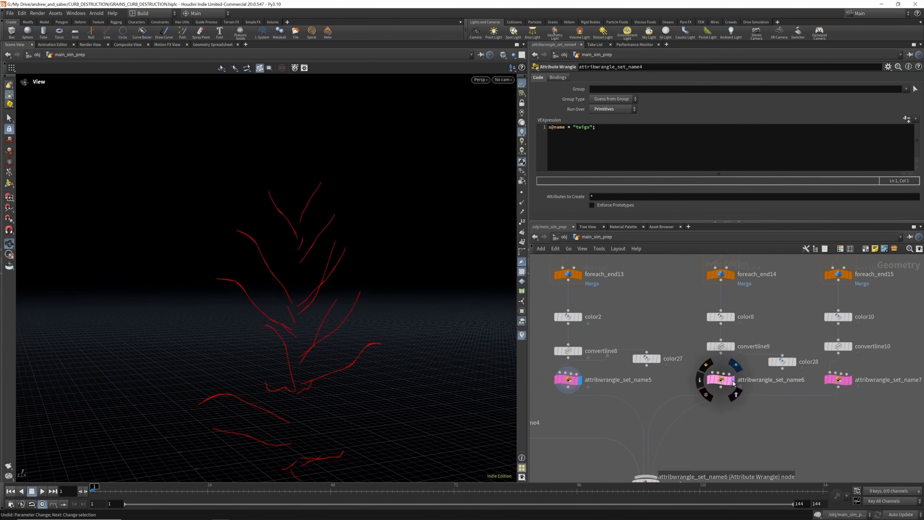
click(734, 382)
Display attribwrangle_set_name7 and foreach_end15 in turn to view the curves of the last chain
scroll(704, 319, down, 4)
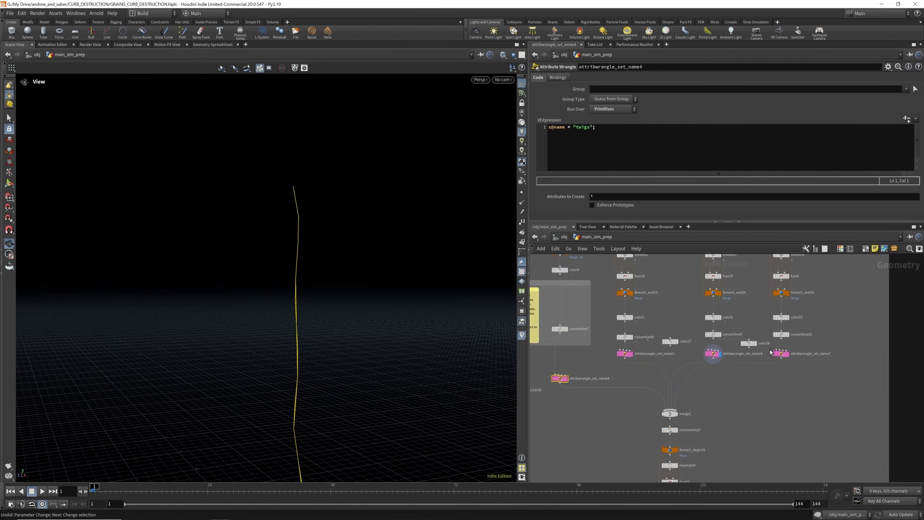
scroll(780, 354, up, 4)
click(799, 360)
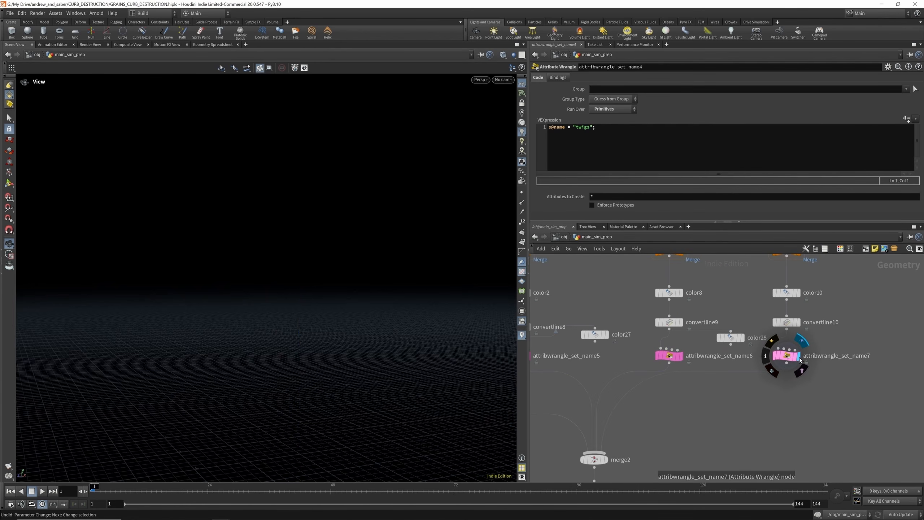
scroll(791, 312, up, 4)
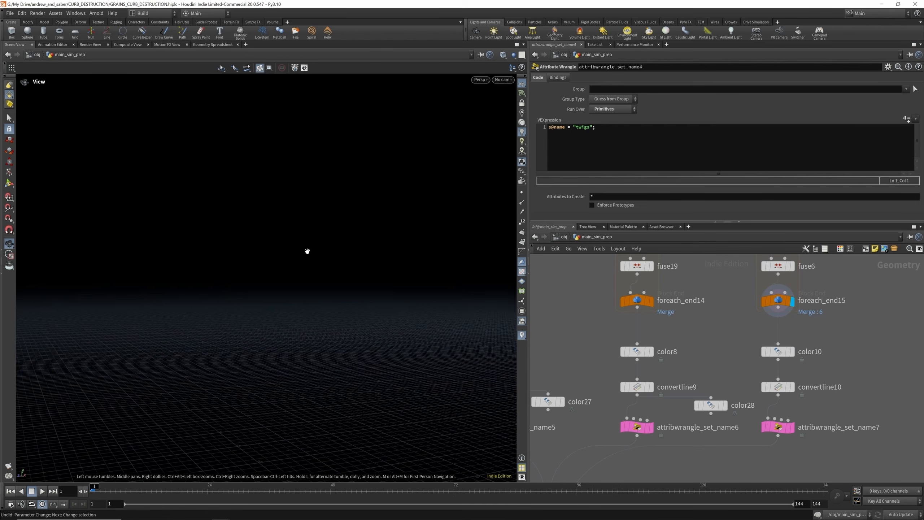
scroll(757, 319, down, 6)
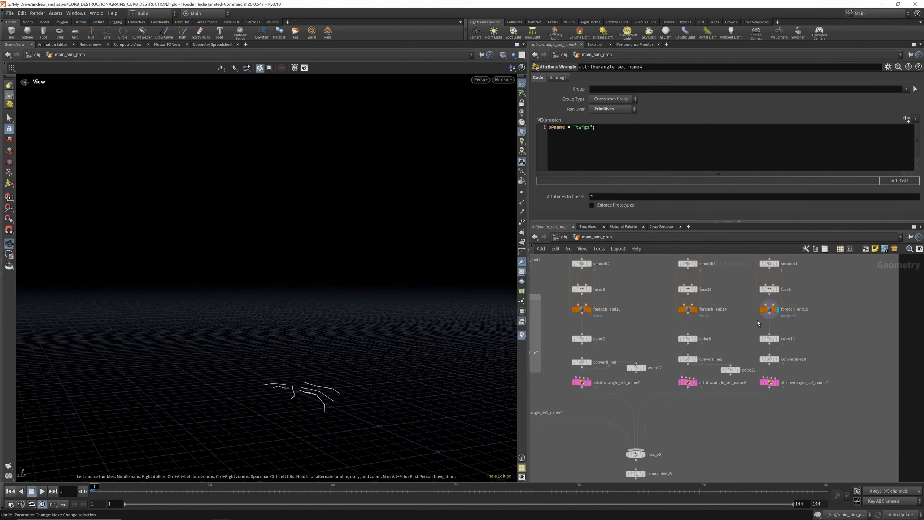
Display merge2 and examine the combined colored curves of twigs, branches, trunk and roots from several angles and distances
scroll(684, 404, up, 6)
click(683, 404)
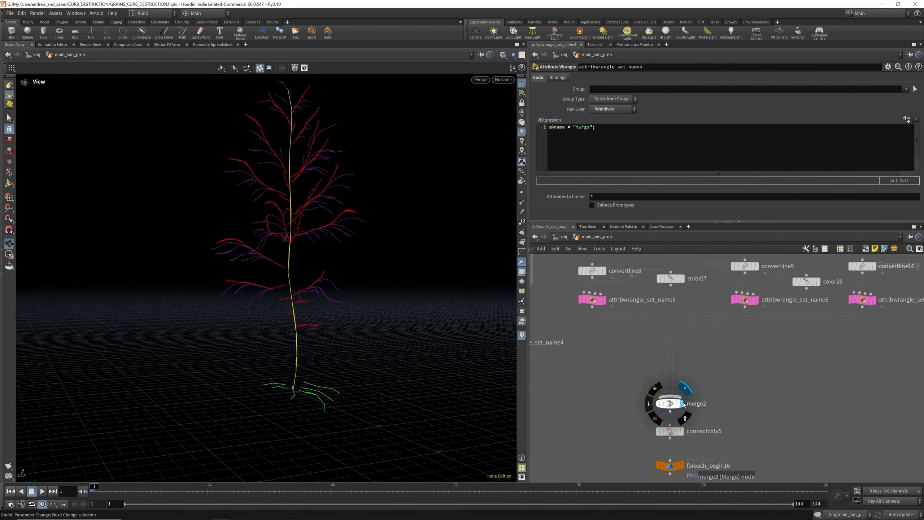
drag(310, 254, 276, 201)
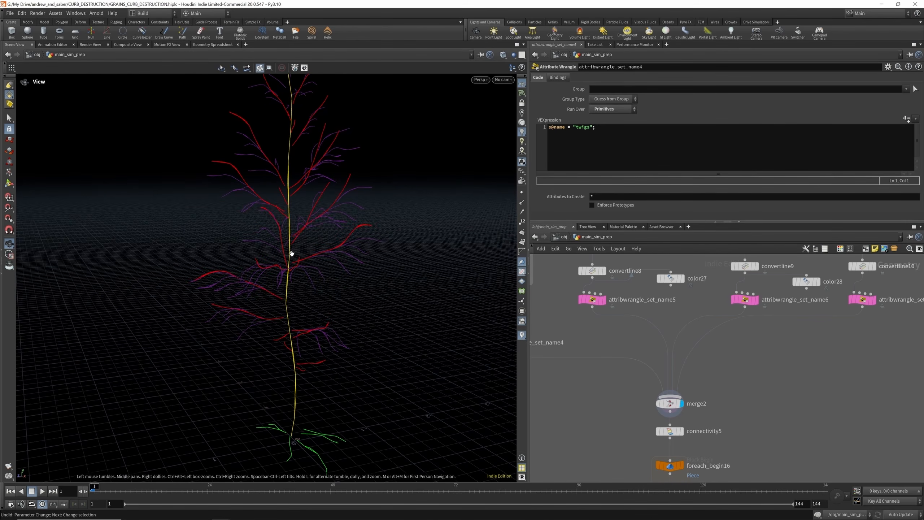
scroll(291, 253, up, 10)
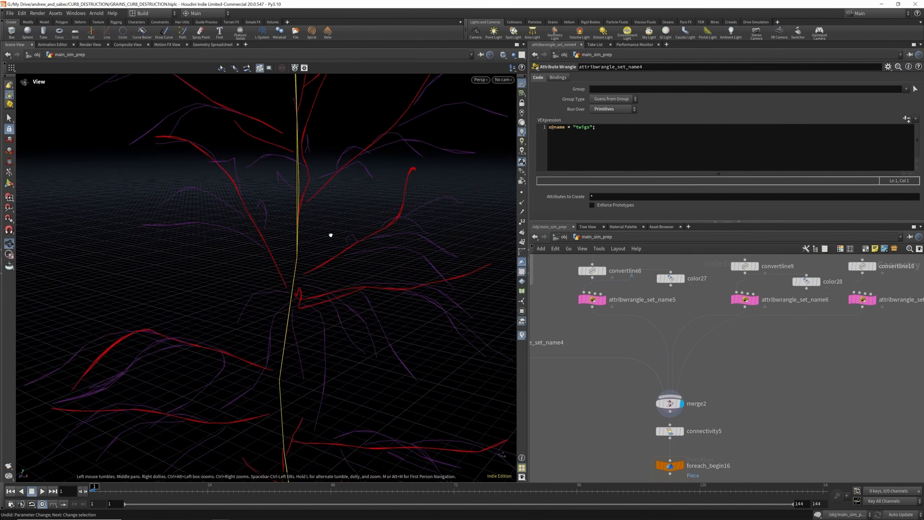
drag(330, 235, 246, 234)
drag(267, 283, 289, 197)
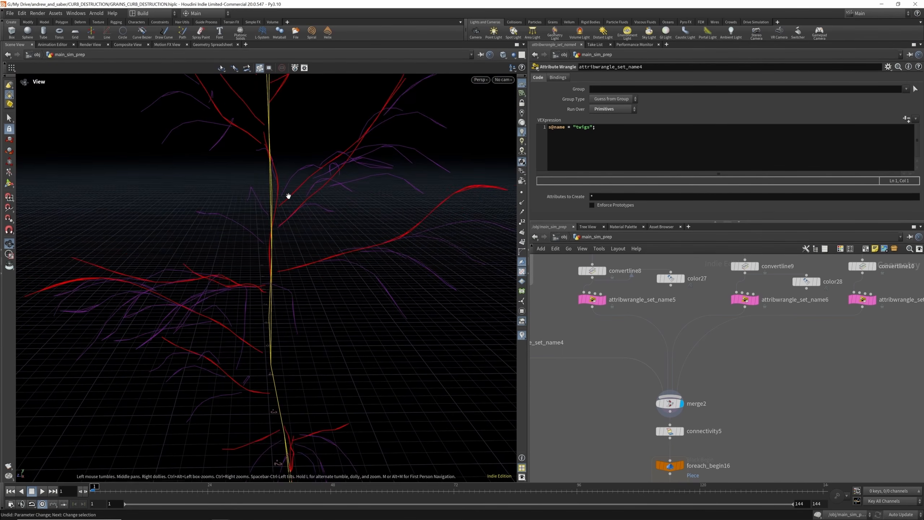
scroll(287, 196, down, 10)
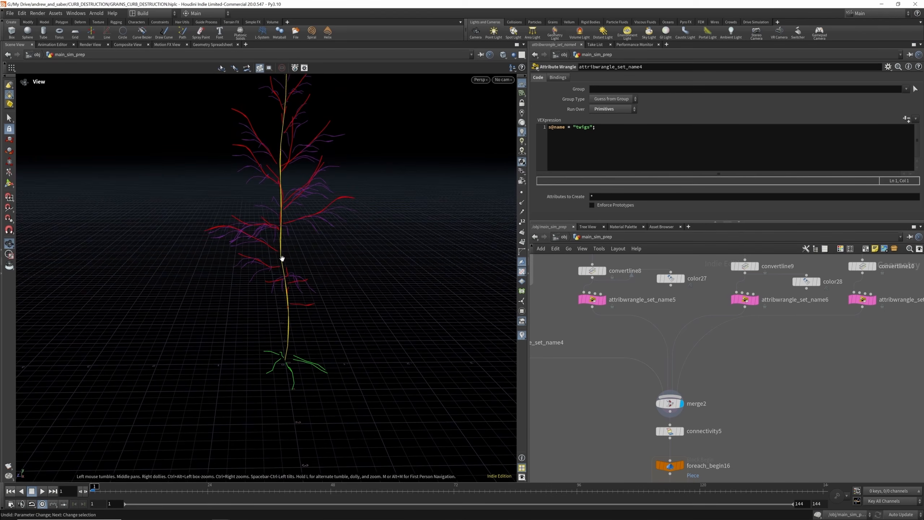
scroll(297, 140, up, 5)
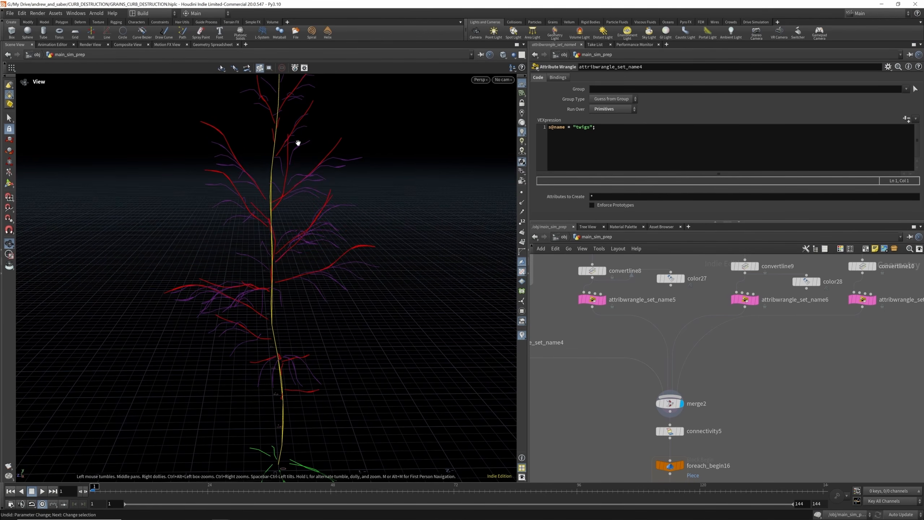
scroll(299, 205, down, 2)
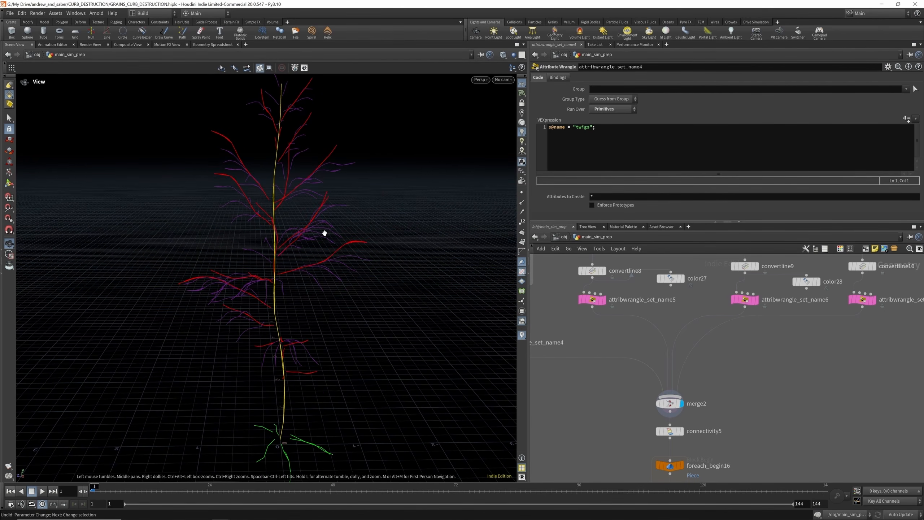
Display connectivity5 below merge2 and view the merged tree curves from another angle
scroll(656, 305, down, 3)
scroll(667, 378, up, 5)
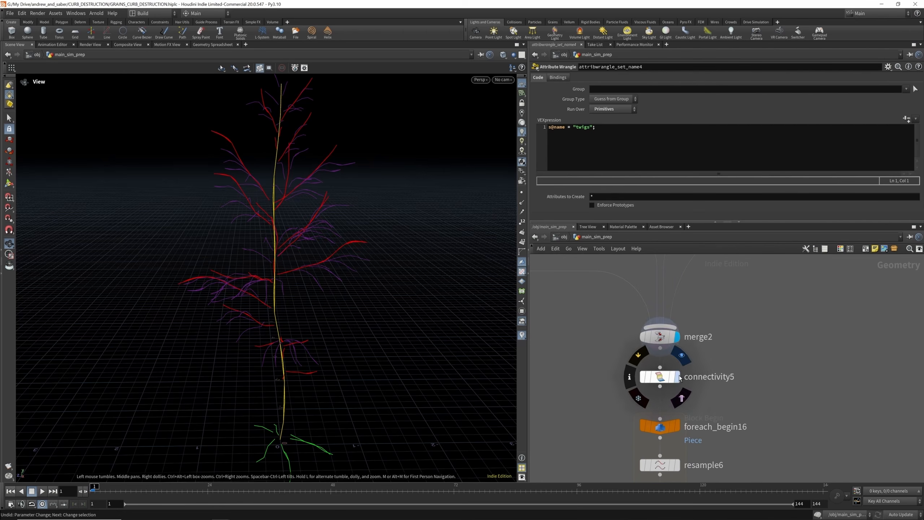
drag(309, 268, 361, 285)
Display foreach_begin16 and resample6 with points shown to compare a single curve piece before and after resampling
scroll(659, 314, down, 3)
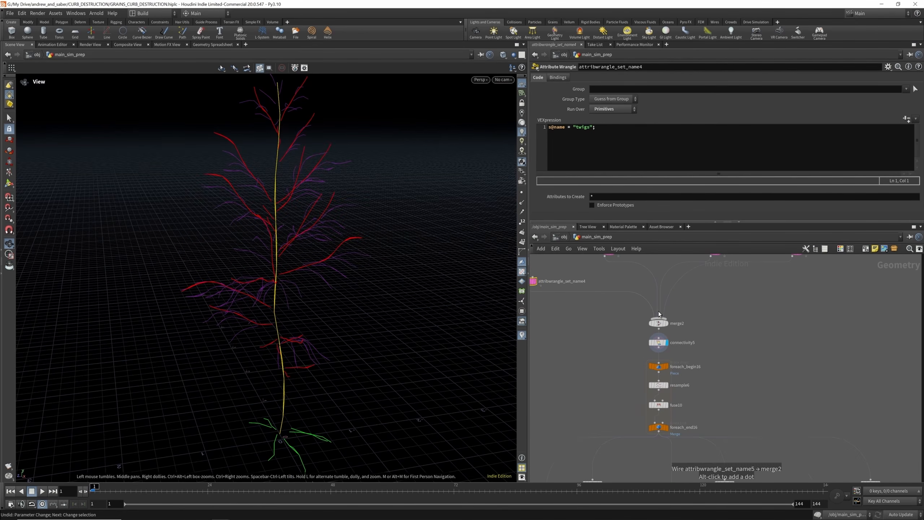
scroll(673, 408, up, 3)
click(664, 370)
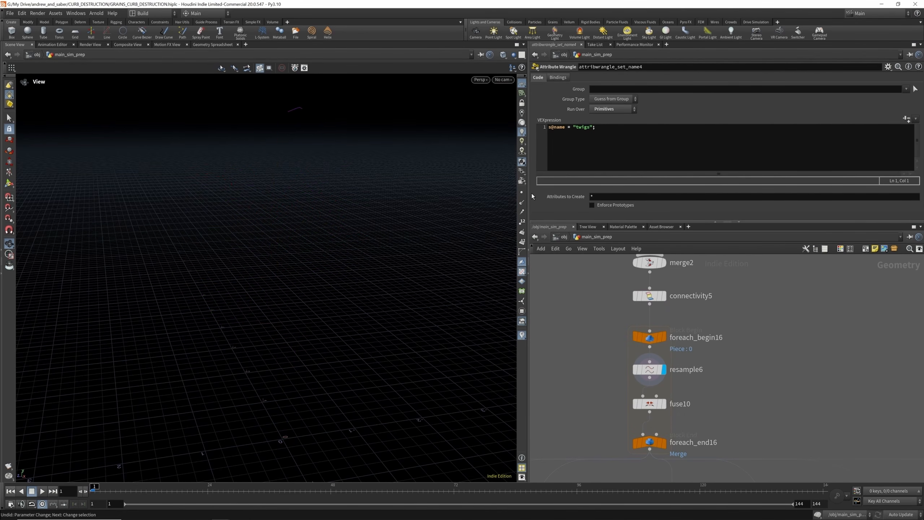
click(664, 337)
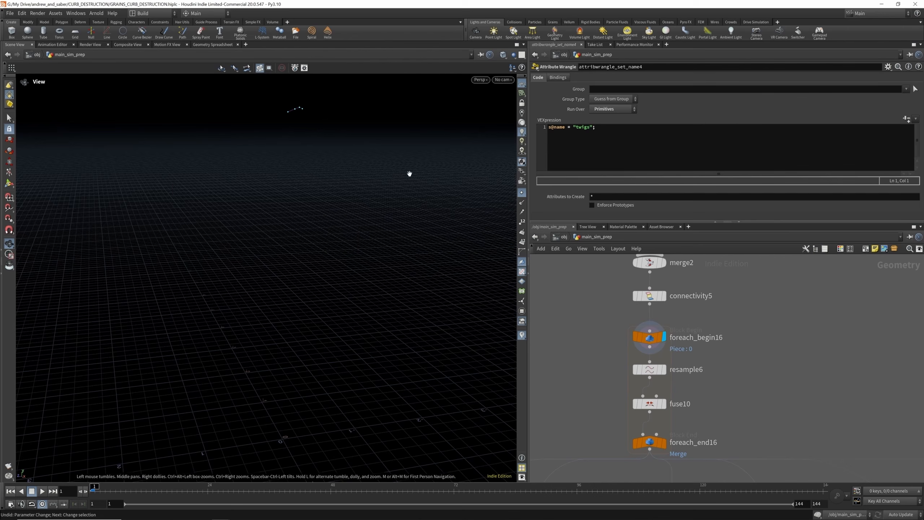
drag(321, 123, 286, 122)
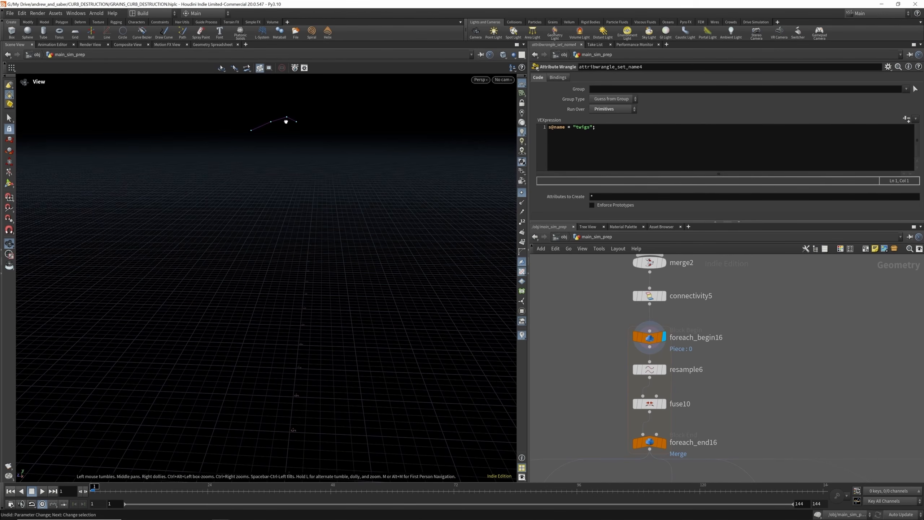
click(664, 369)
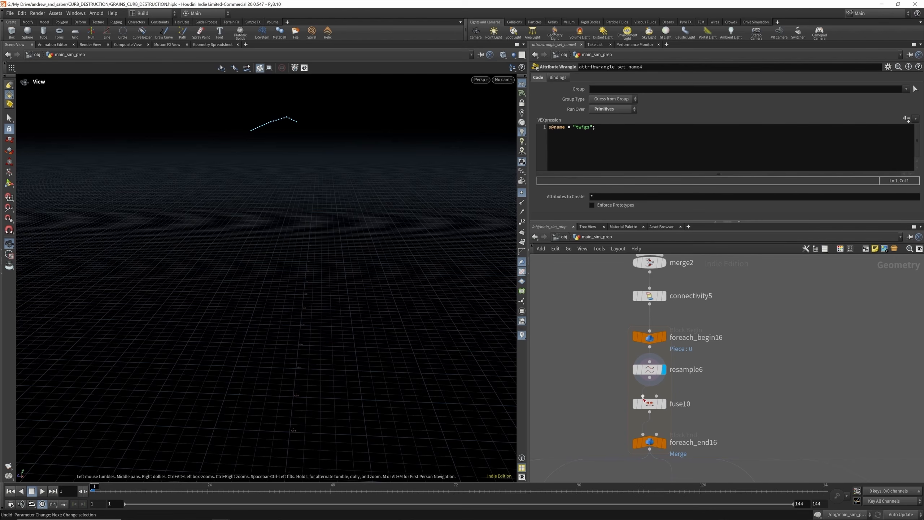
Examine fuse10's settings and single-curve result, and display foreach_end16 to view the full set of fused tree curves
click(665, 404)
click(654, 406)
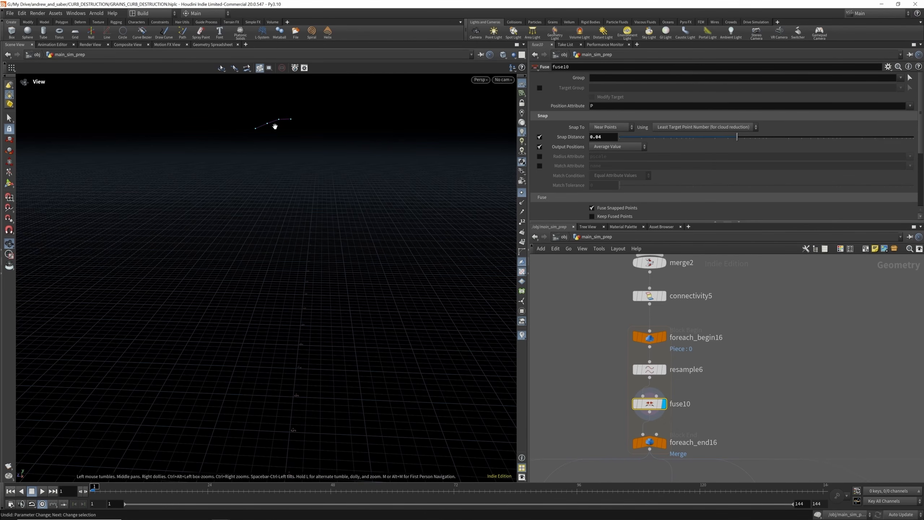
scroll(650, 314, down, 4)
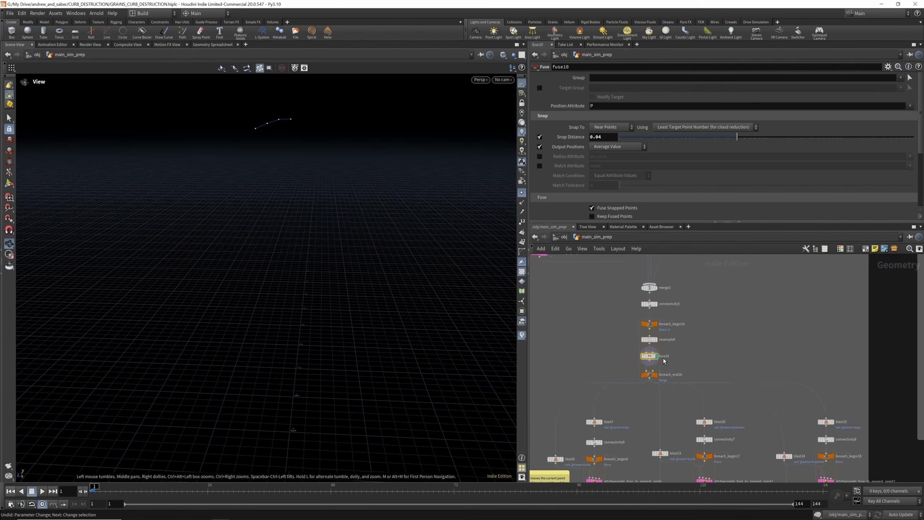
scroll(663, 373, up, 5)
click(651, 373)
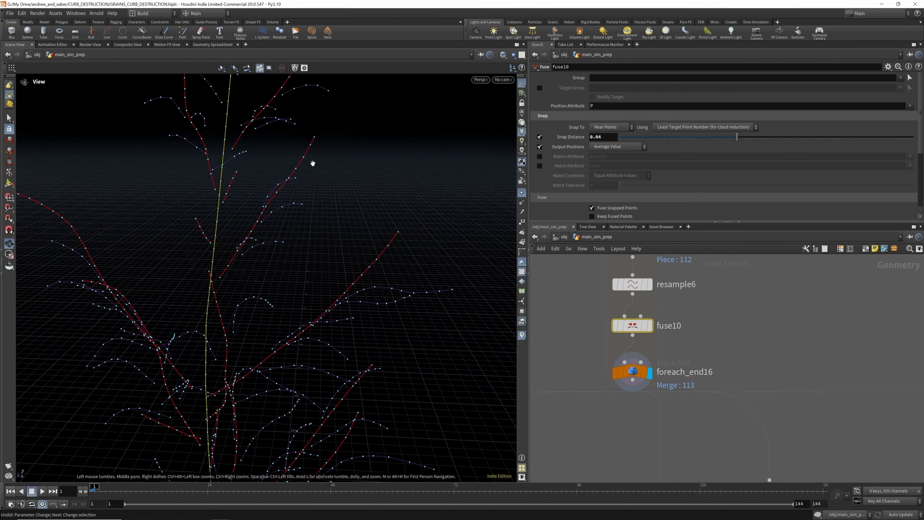
scroll(310, 159, down, 10)
drag(309, 209, 291, 212)
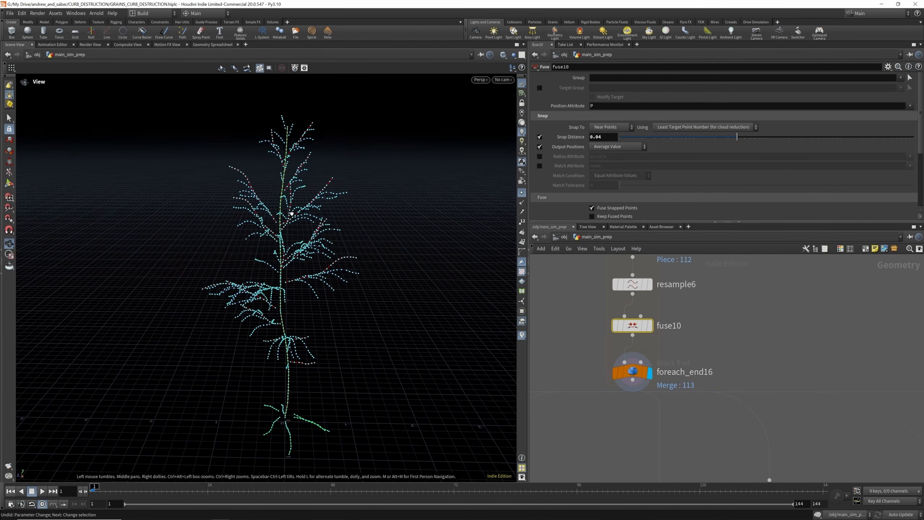
Display the roots and branches blast nodes in turn below foreach_end16 to view each isolated set of curves
scroll(720, 301, down, 6)
scroll(660, 360, up, 5)
click(668, 335)
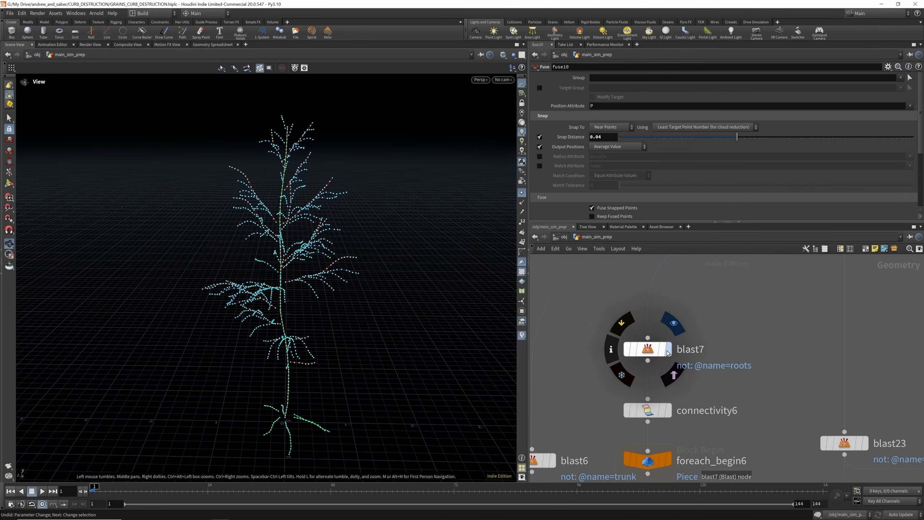
scroll(685, 302, down, 3)
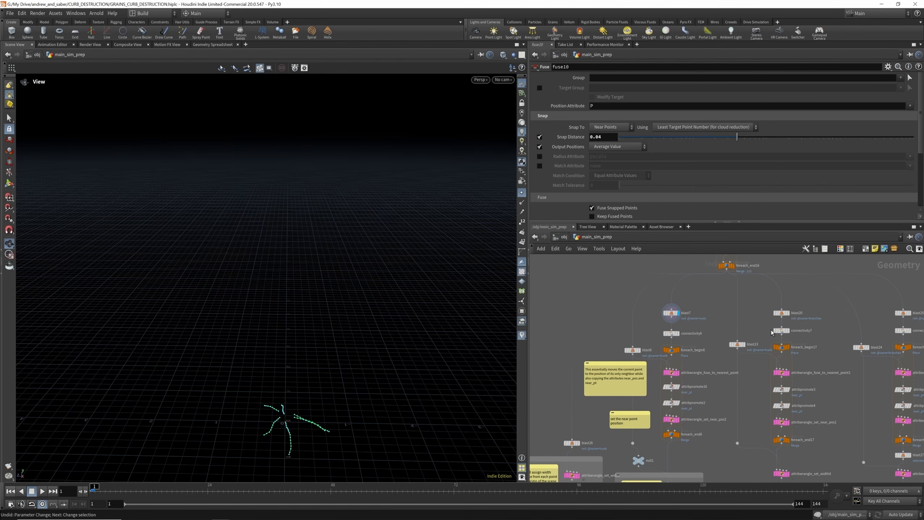
click(789, 314)
scroll(686, 288, down, 4)
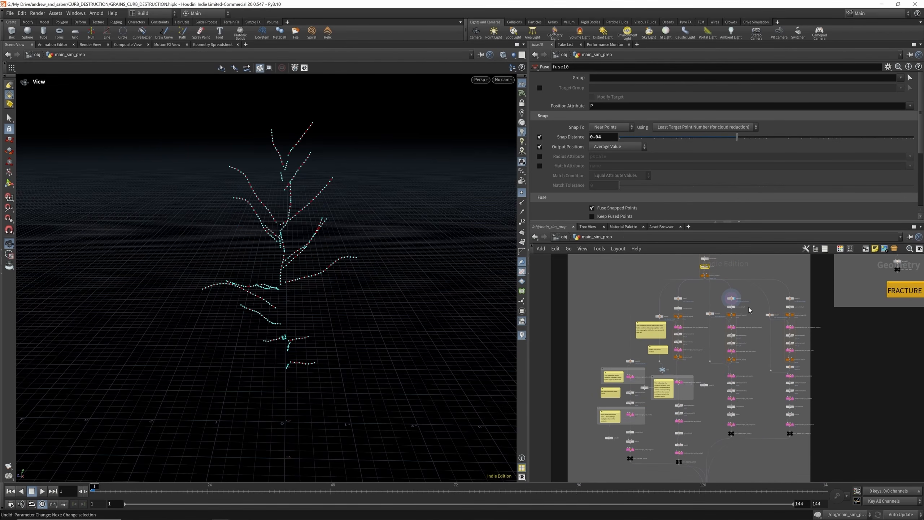
scroll(749, 310, up, 8)
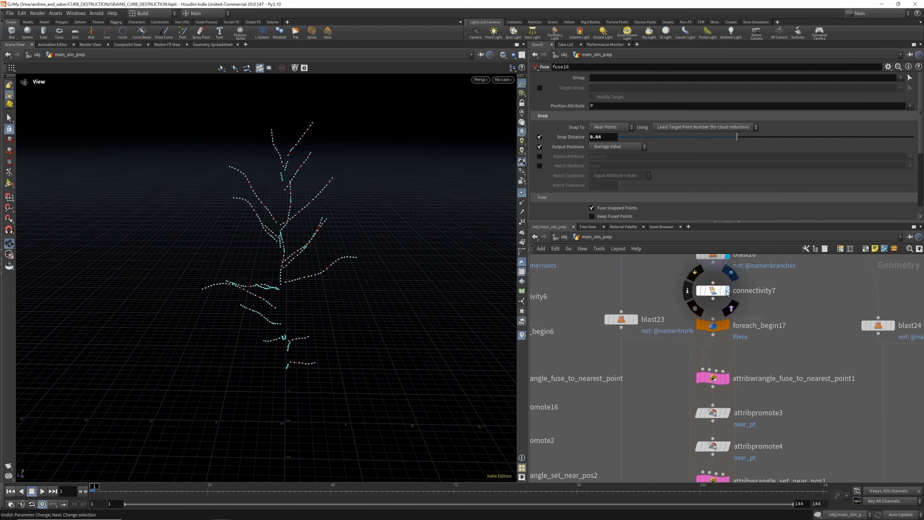
Inspect connectivity7's settings and display blast23 to view the isolated trunk curve with its group filter
click(713, 292)
scroll(712, 279, down, 5)
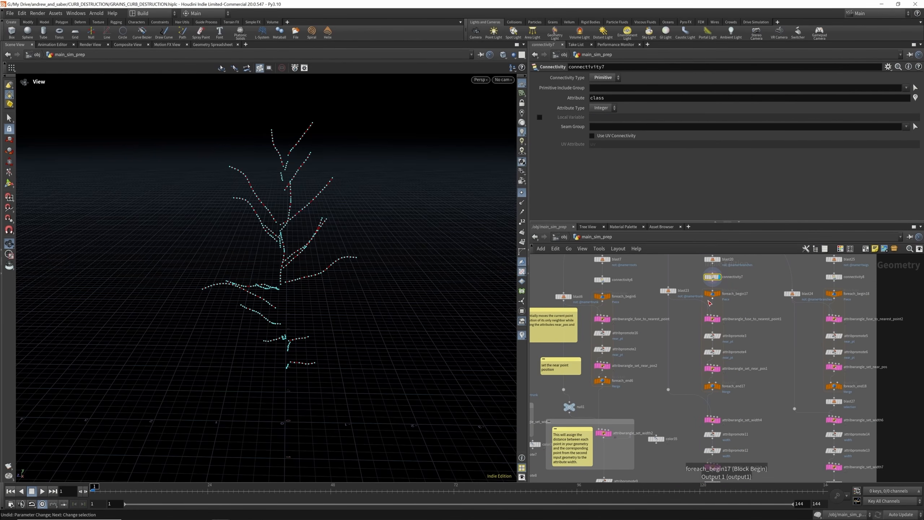
scroll(721, 295, up, 4)
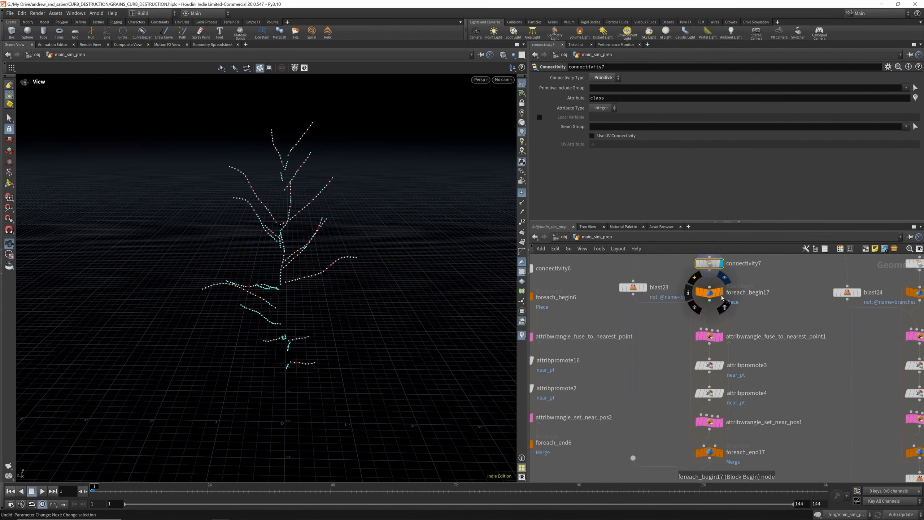
click(652, 292)
click(634, 287)
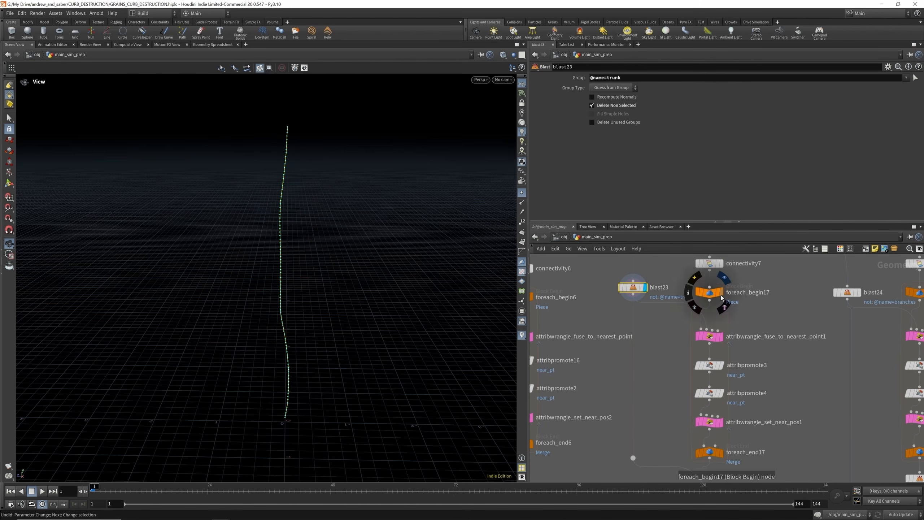
Open attribwrangle_fuse_to_nearest_point1's code and compare its branch piece with foreach_begin17 against the templated blast23 trunk
click(711, 337)
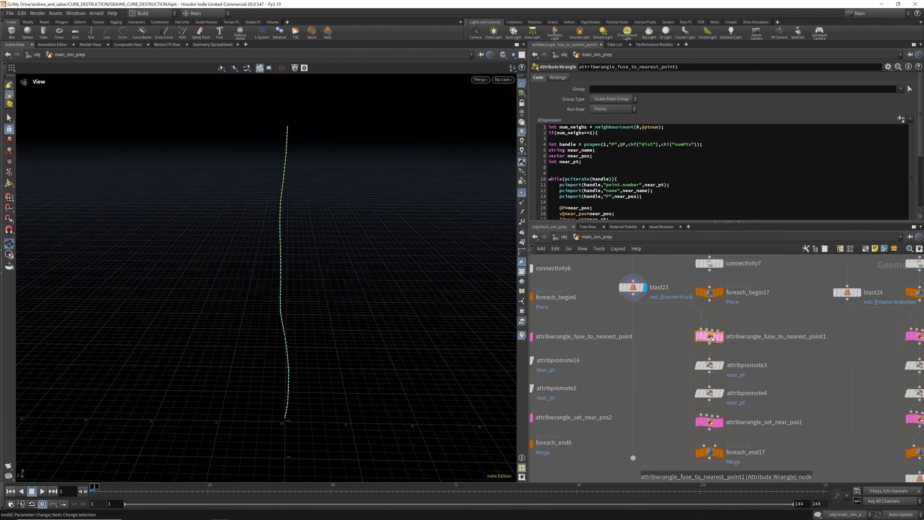
click(722, 292)
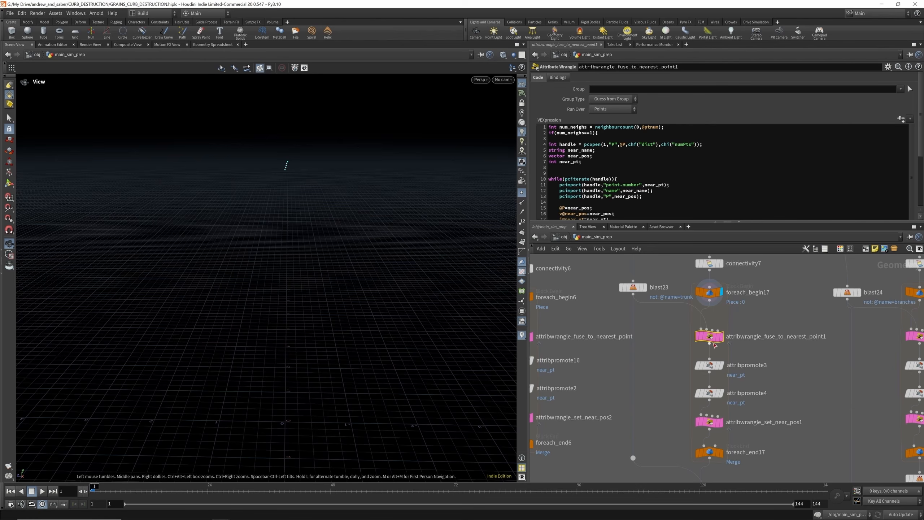
click(722, 336)
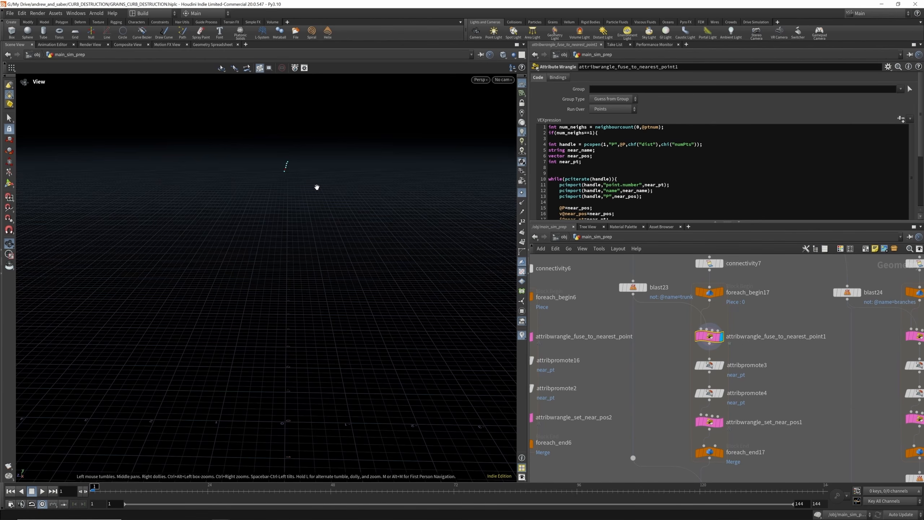
click(722, 293)
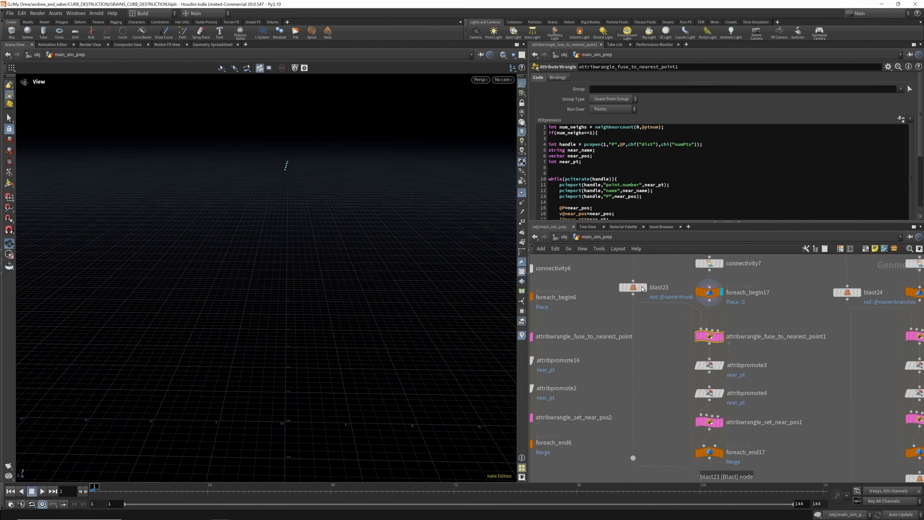
click(722, 336)
drag(374, 208, 277, 170)
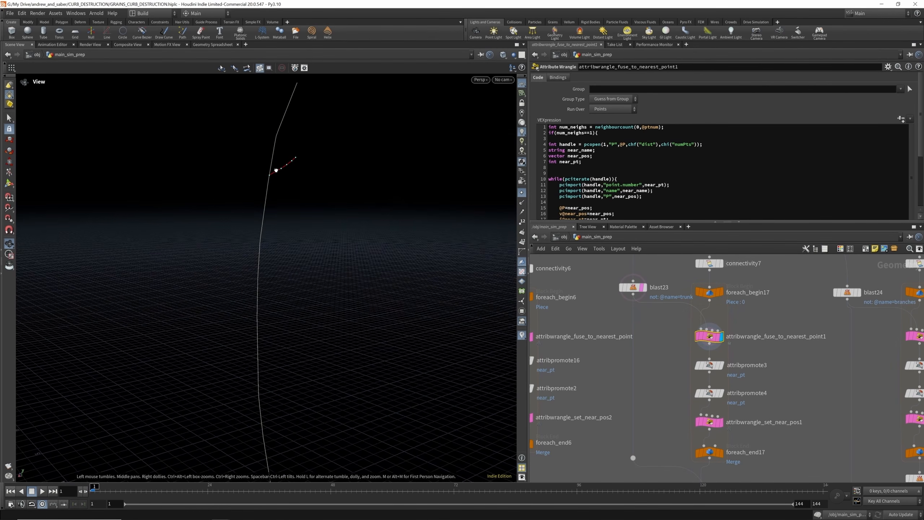
click(722, 292)
click(722, 336)
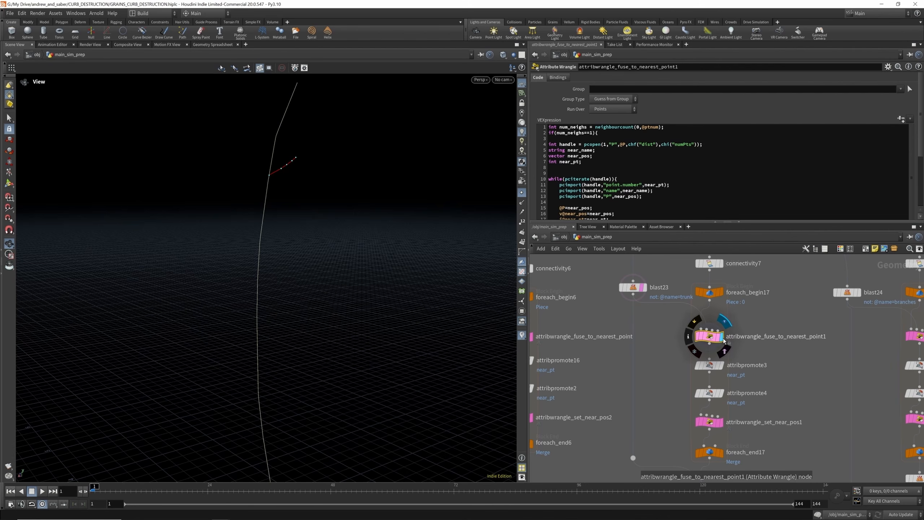
Inspect the near_pt settings of attribpromote3 and attribpromote4, and the code of attribwrangle_set_near_pos1, in the branches loop
click(723, 368)
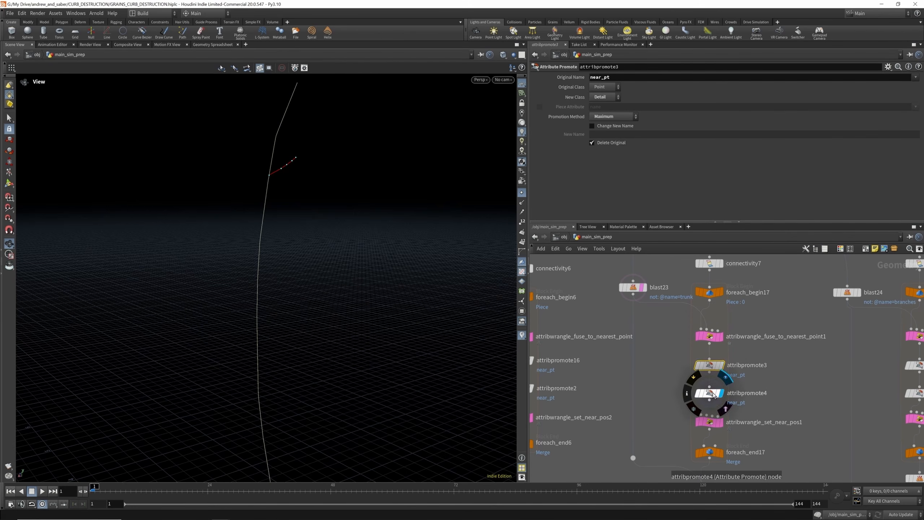
click(720, 393)
scroll(715, 400, down, 3)
scroll(715, 400, up, 4)
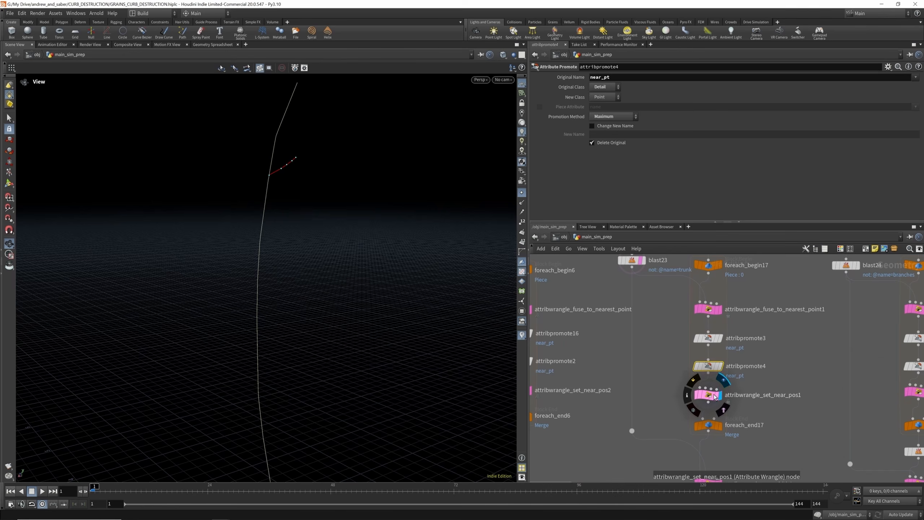
click(713, 399)
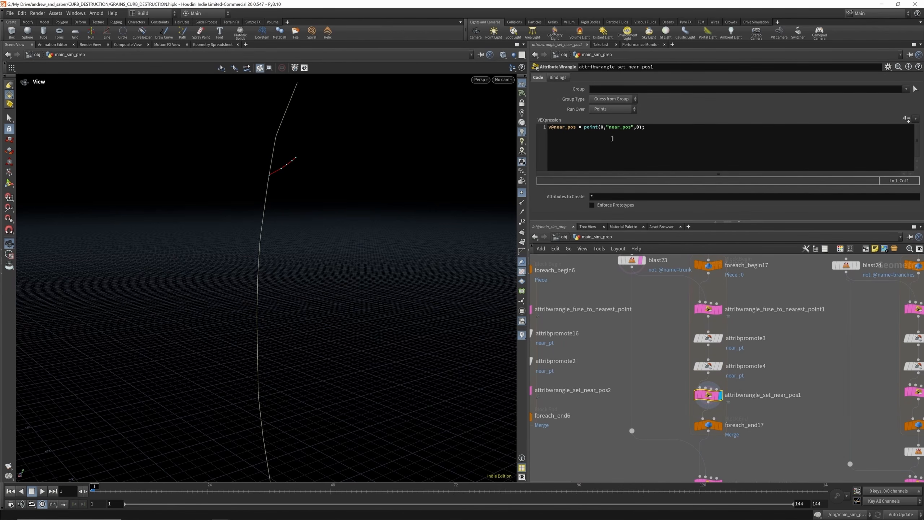
Compare all the branch curves at foreach_end17 with the unattached ones at connectivity7, orbiting around the trunk
click(720, 425)
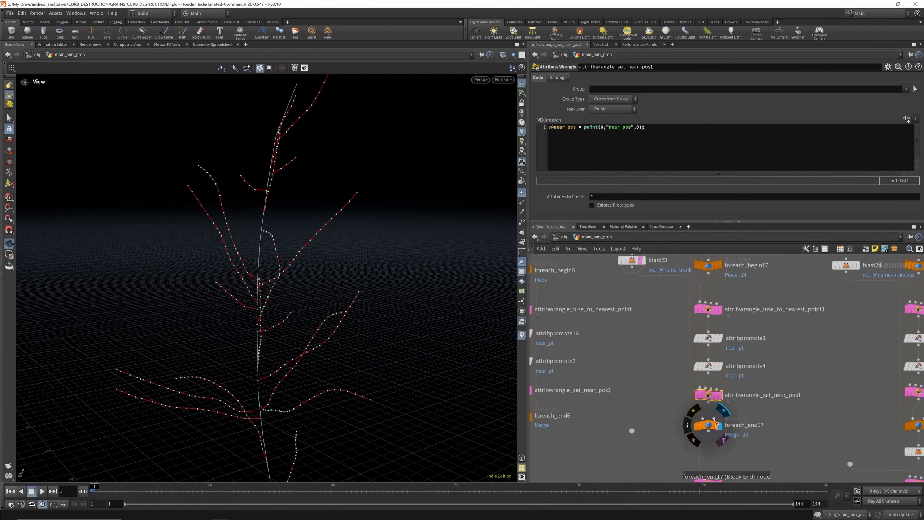
drag(276, 254, 338, 261)
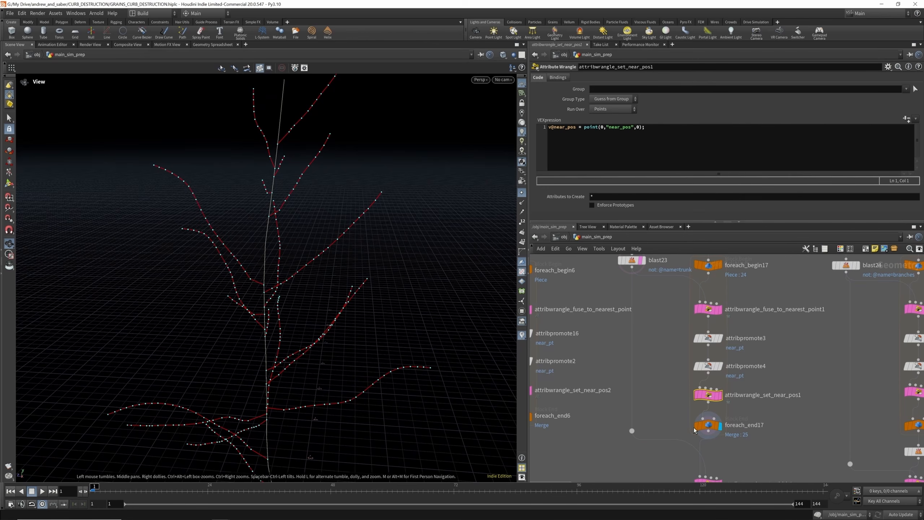
scroll(694, 429, down, 2)
click(718, 269)
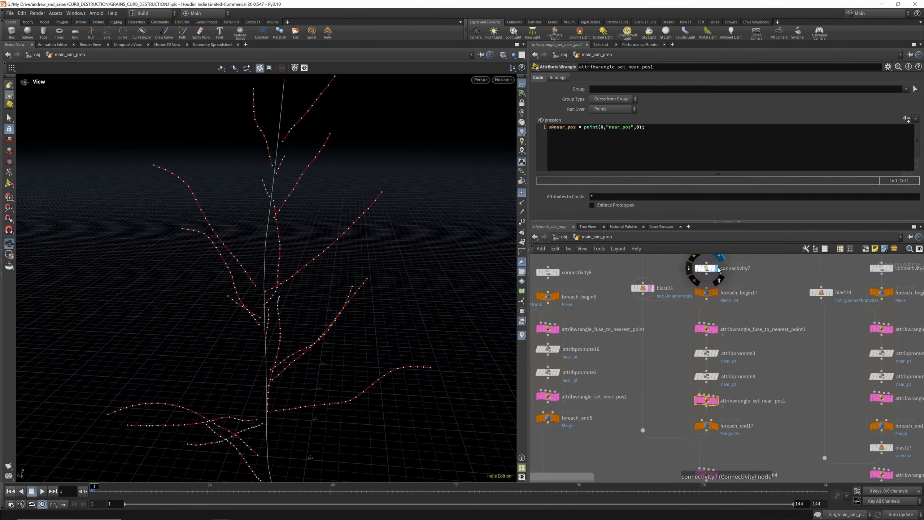
click(719, 426)
scroll(743, 365, down, 3)
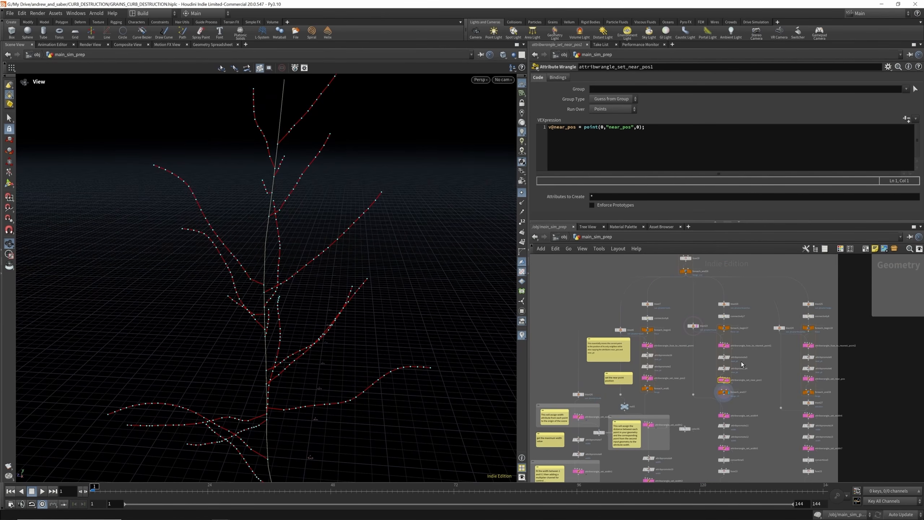
Display attribwrangle_fuse_to_nearest_point in the roots loop, read its code, and step the display down to attribwrangle_set_near_pos2
scroll(618, 354, up, 5)
scroll(669, 314, down, 2)
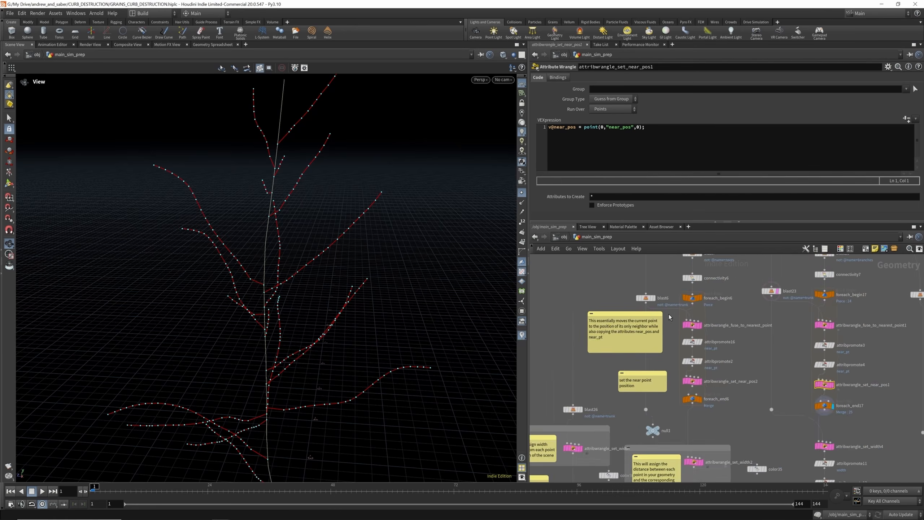
scroll(696, 327, up, 2)
mouse_move(695, 327)
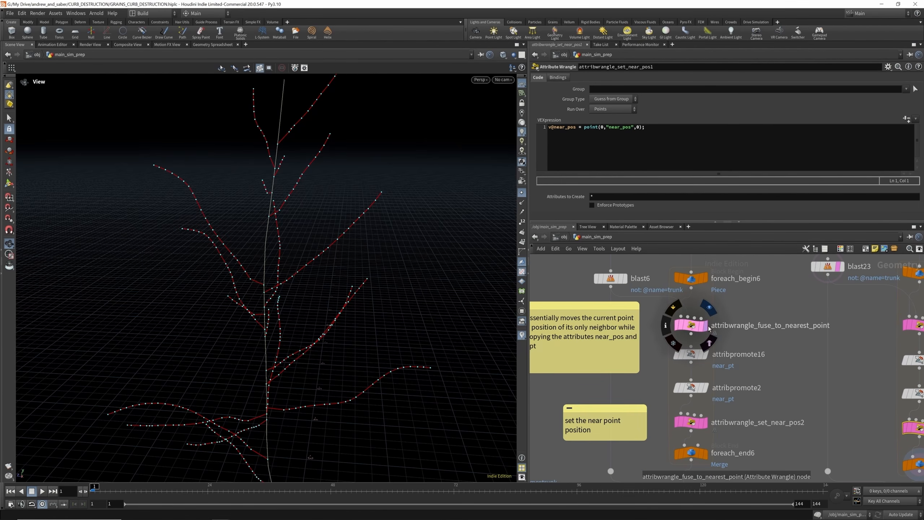
click(706, 329)
click(693, 325)
scroll(693, 297, down, 3)
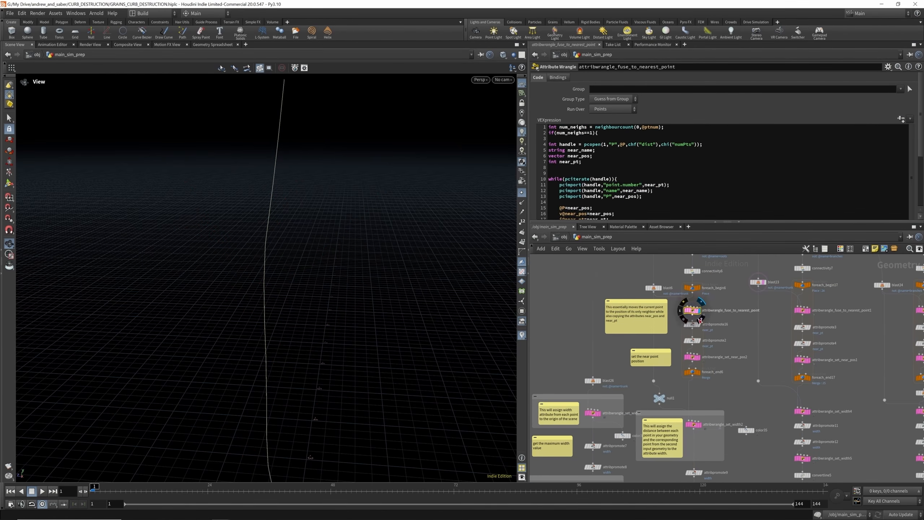
scroll(702, 331, up, 3)
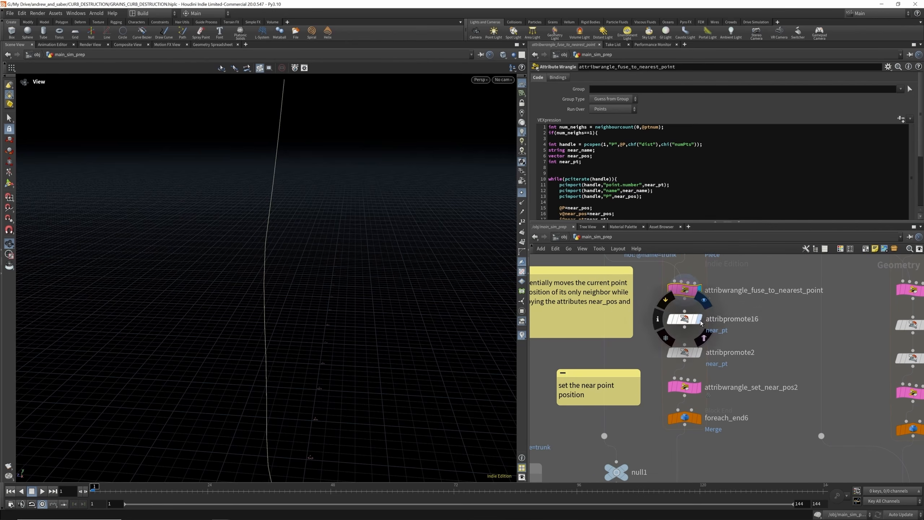
mouse_move(700, 419)
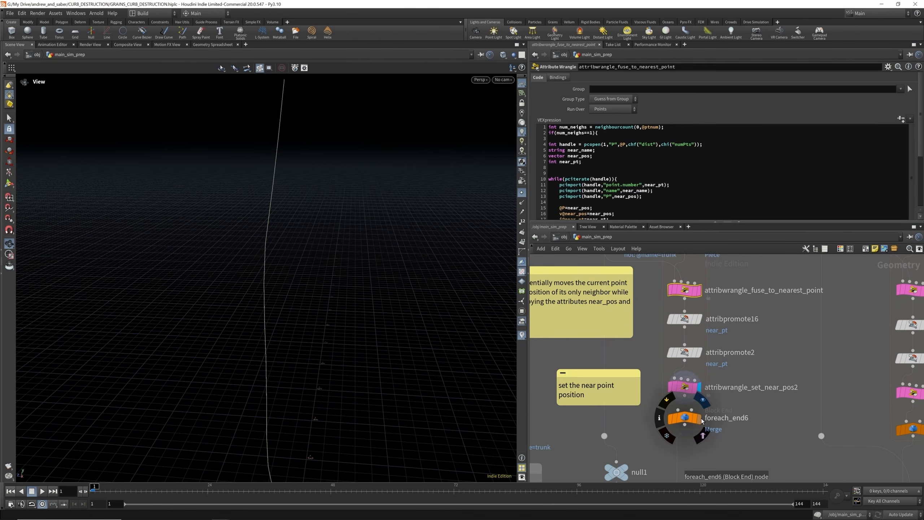
Display foreach_end6, attribwrangle_set_width2 and the roots loop nodes in turn, viewing the root curves up close at the trunk base
scroll(700, 418, down, 5)
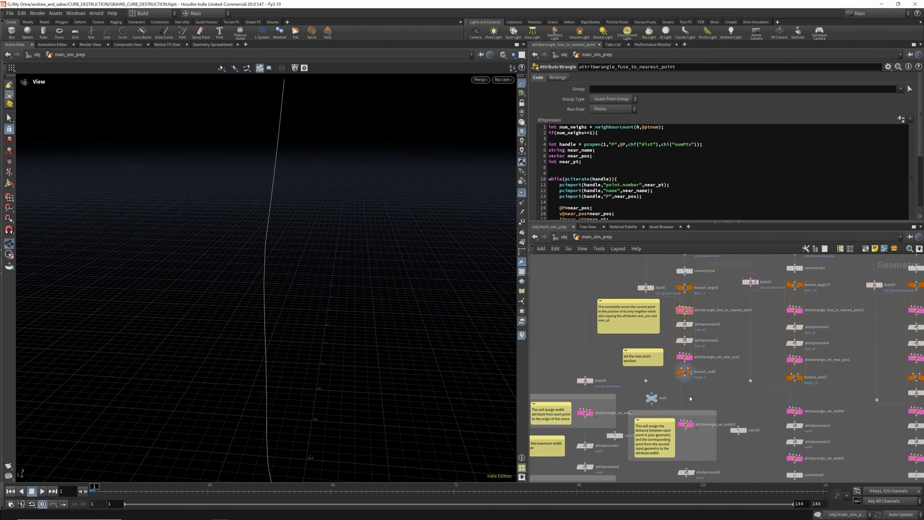
scroll(694, 432, up, 5)
click(696, 423)
key(f)
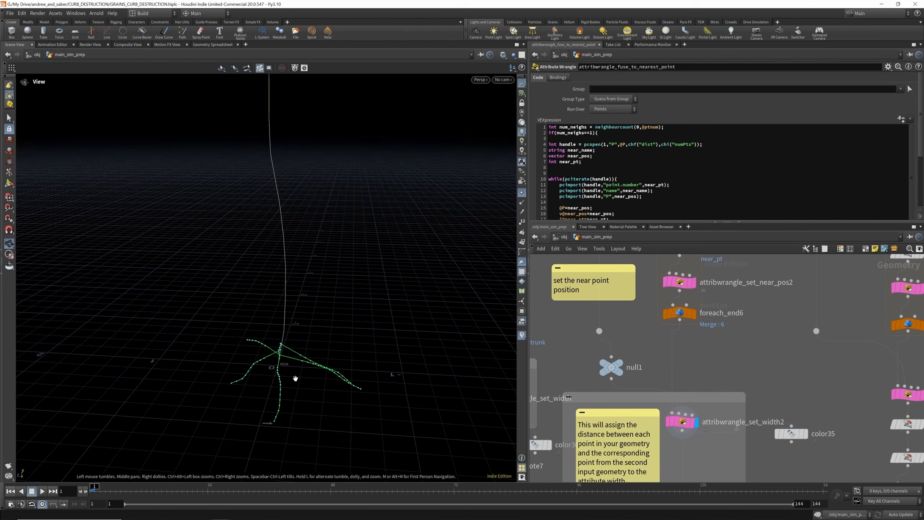
scroll(684, 292, down, 4)
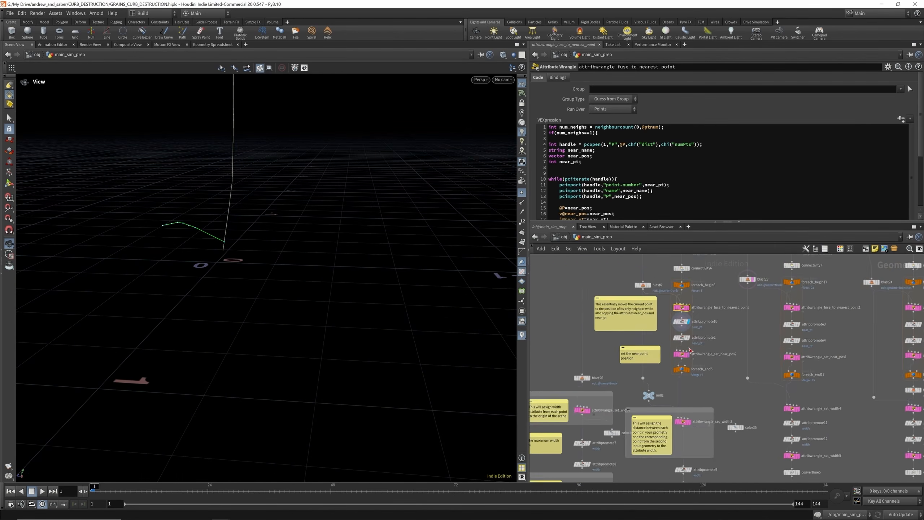
scroll(692, 267, up, 4)
scroll(674, 402, down, 4)
scroll(695, 360, up, 4)
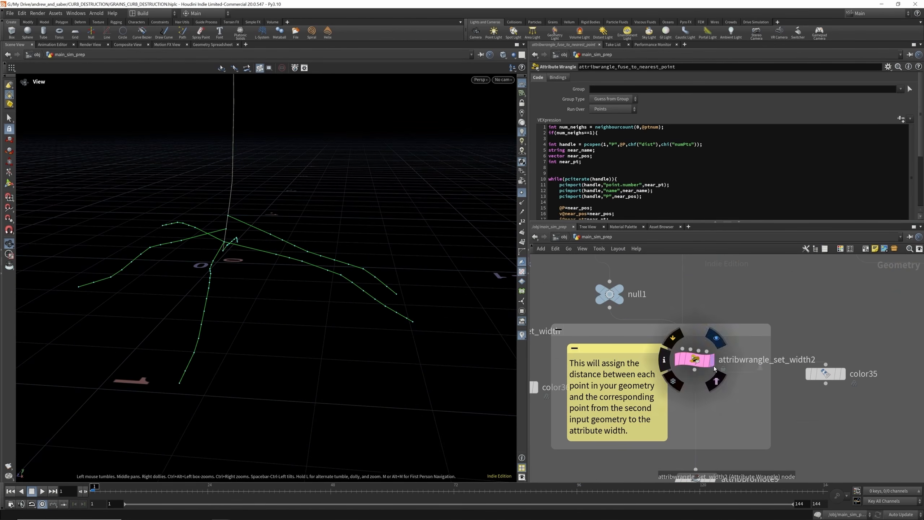
Open attribwrangle_set_width2's code and examine it alongside the neighbouring notes on the width attribute
click(695, 360)
scroll(695, 362, down, 5)
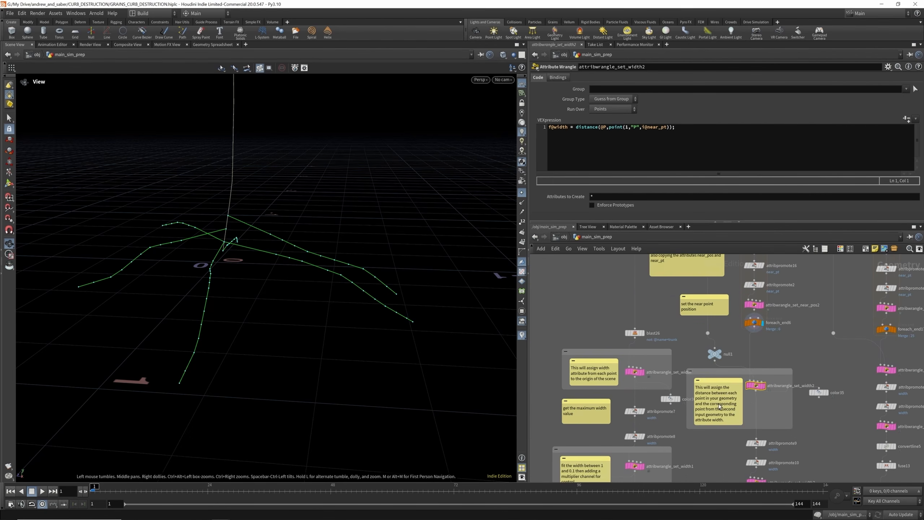
scroll(721, 407, up, 4)
scroll(760, 381, down, 4)
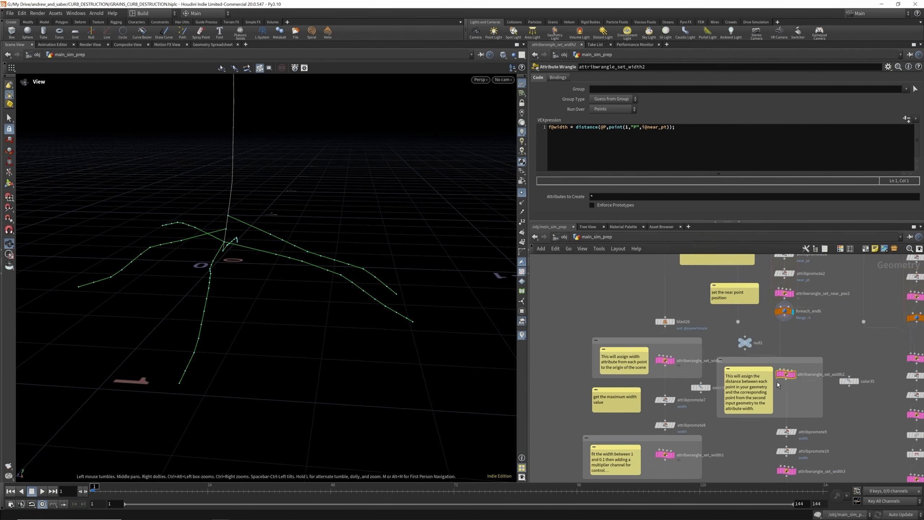
Display attribwrangle_set_width, read its distance-to-origin code, and orbit around the trunk curve from its base to its full height
scroll(710, 366, up, 4)
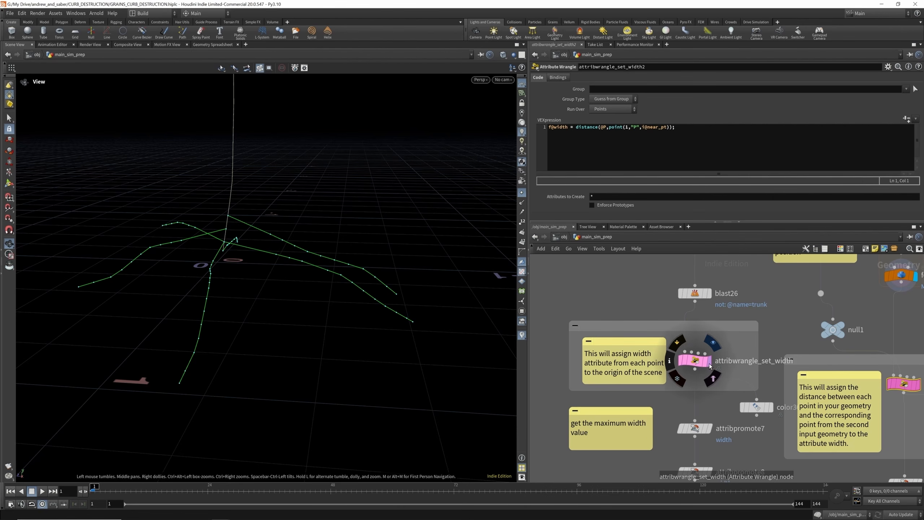
click(709, 363)
click(697, 362)
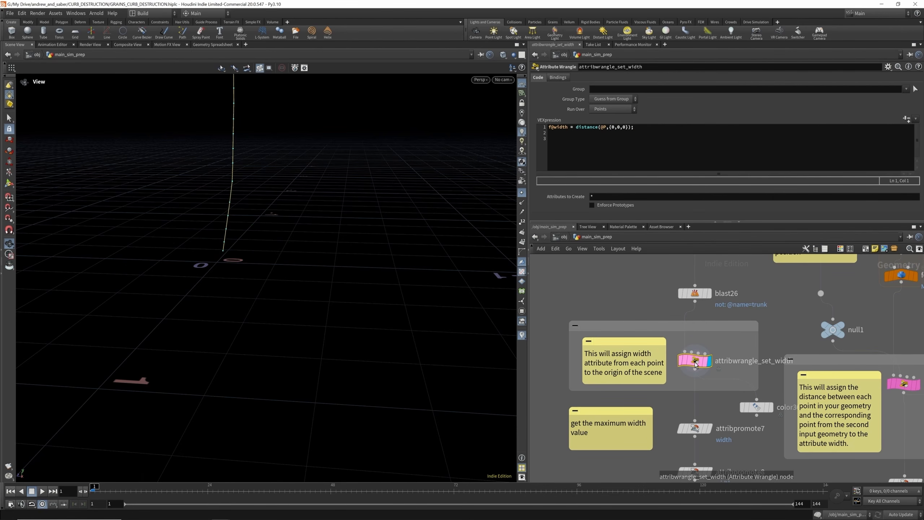
drag(287, 275, 288, 349)
scroll(287, 341, up, 10)
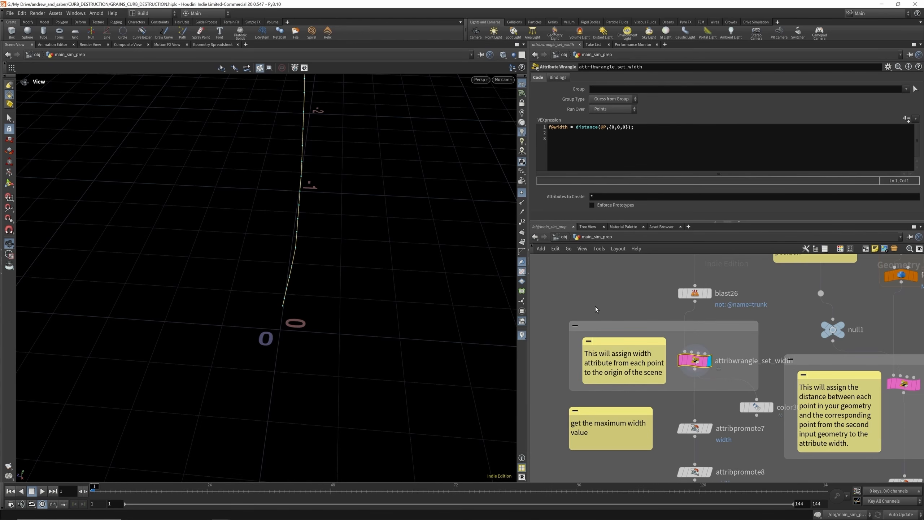
drag(249, 361, 265, 267)
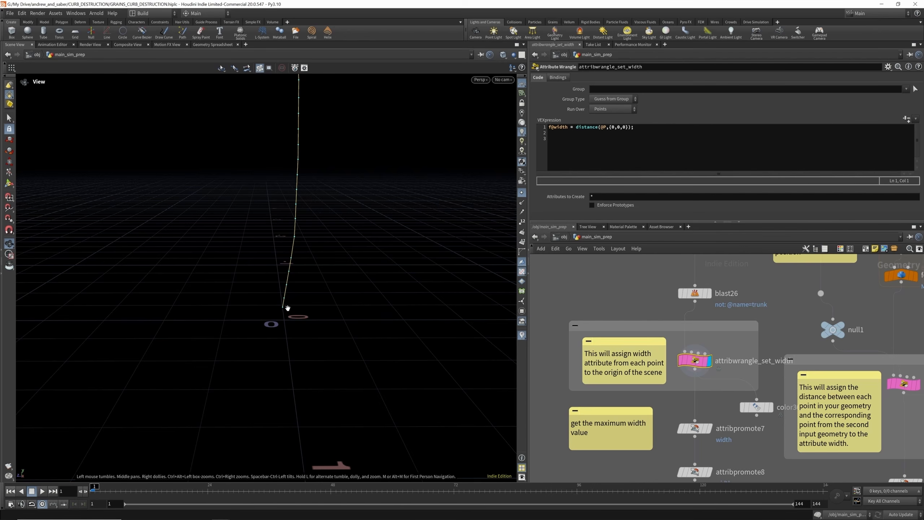
drag(283, 307, 300, 328)
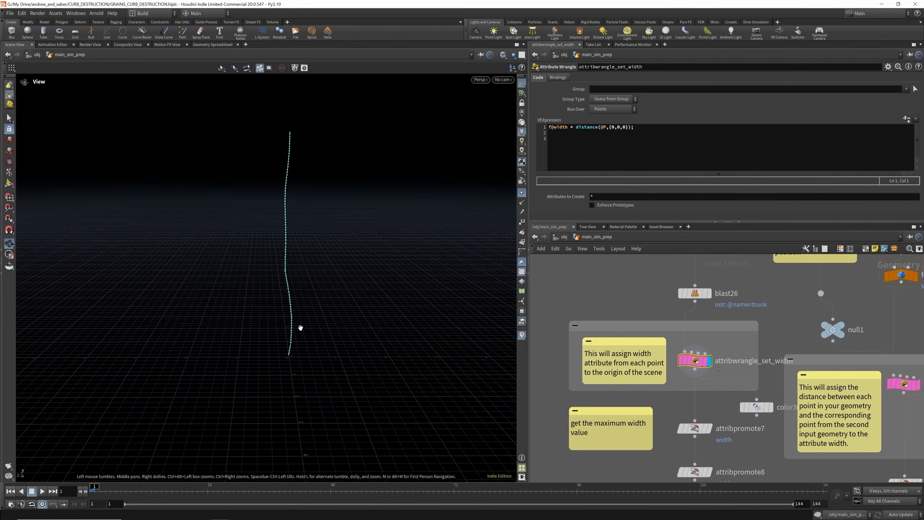
Display color36 with point markers hidden to view the width attribute as a colour ramp along the trunk curve
click(761, 408)
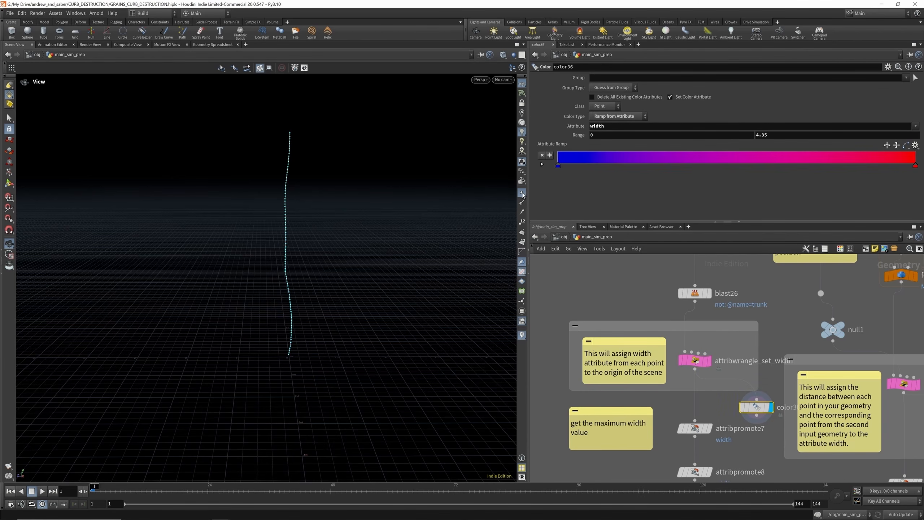
drag(307, 317, 304, 322)
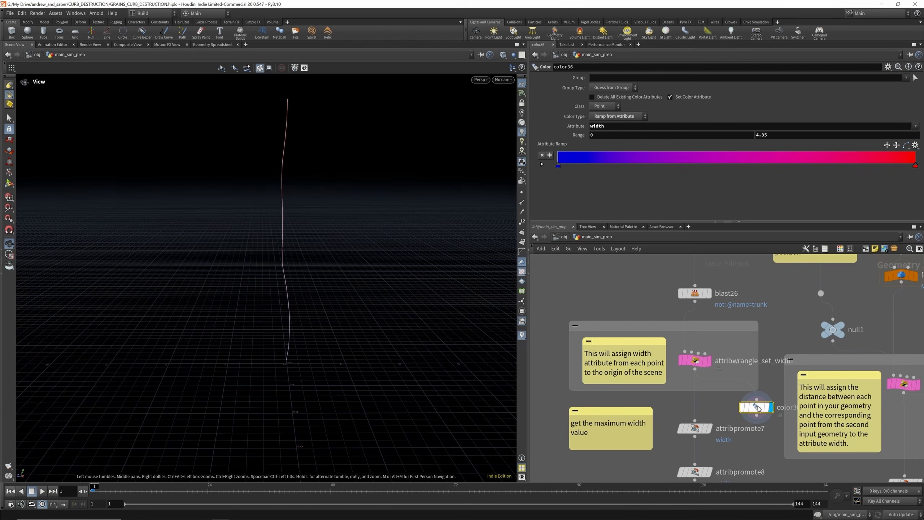
click(769, 409)
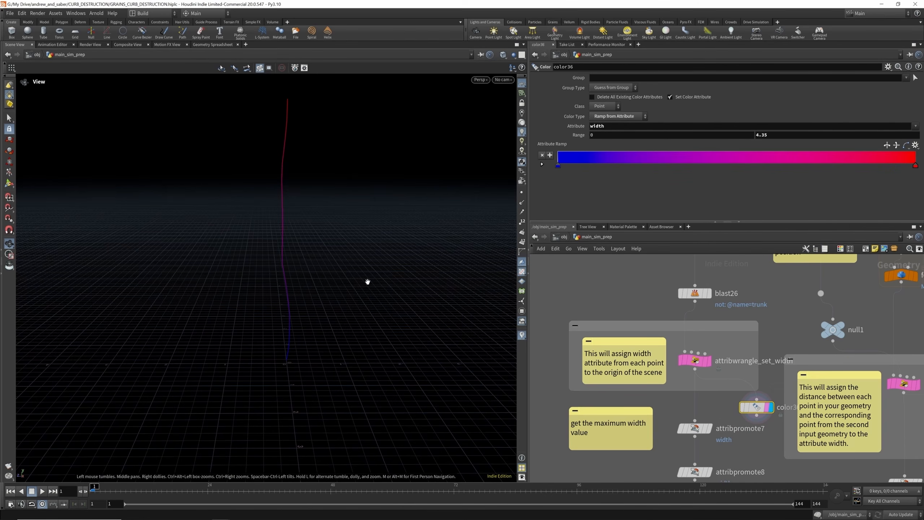
mouse_move(296, 278)
mouse_down()
mouse_move(299, 370)
mouse_move(302, 294)
mouse_up()
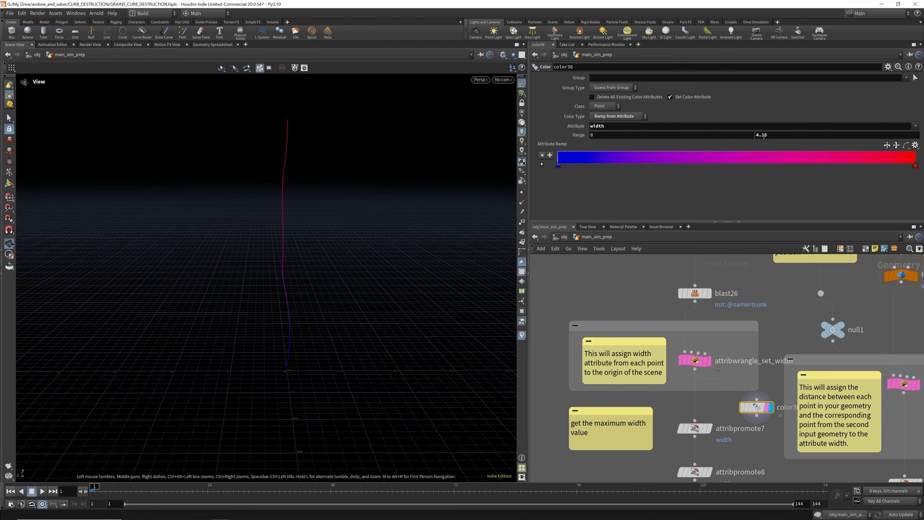
Sort color36's points by width in the geometry spreadsheet and set the colour range's lower limit to 0.11
click(226, 45)
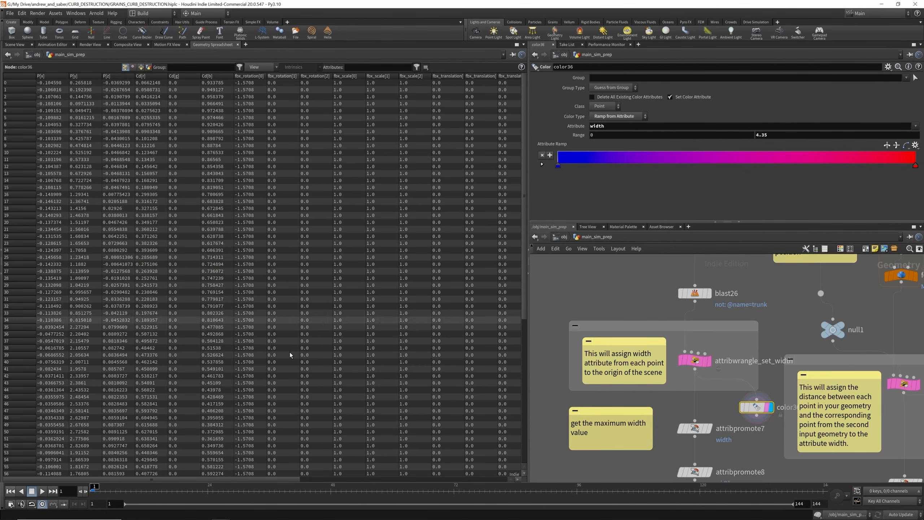
drag(284, 479, 467, 486)
scroll(470, 284, down, 1)
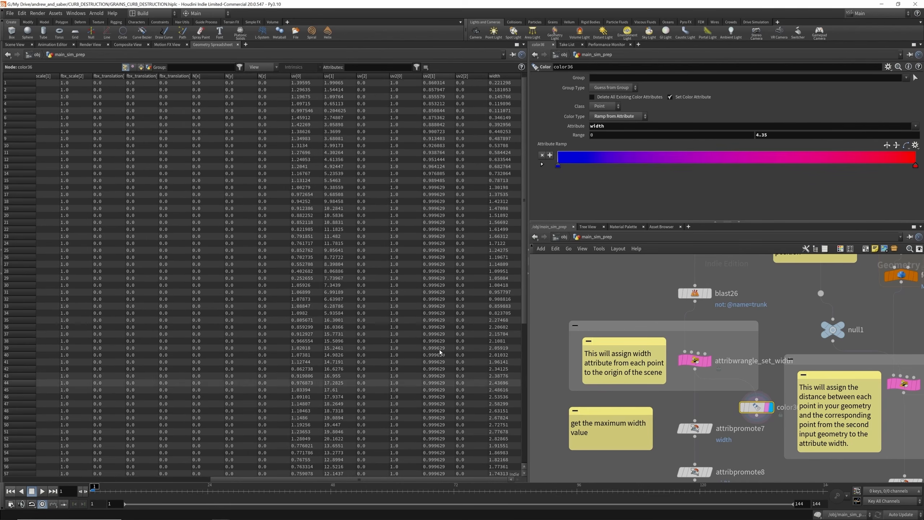
click(500, 76)
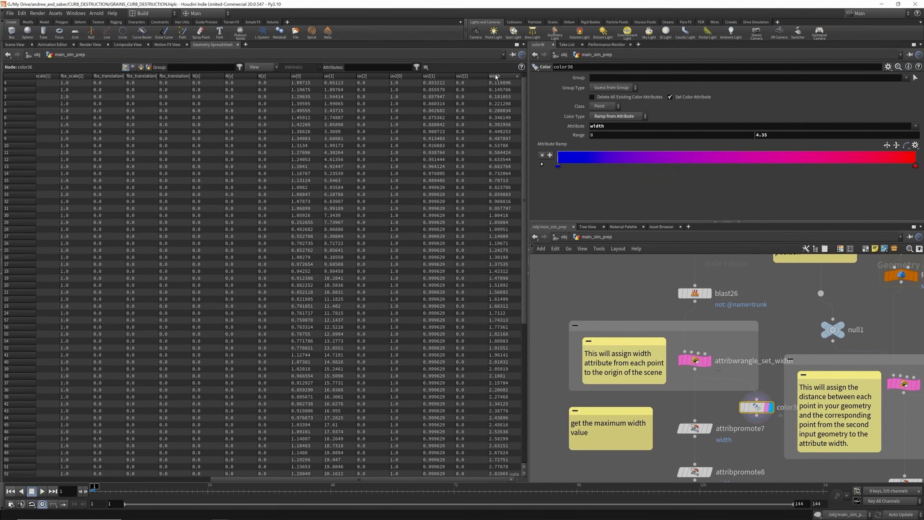
click(612, 136)
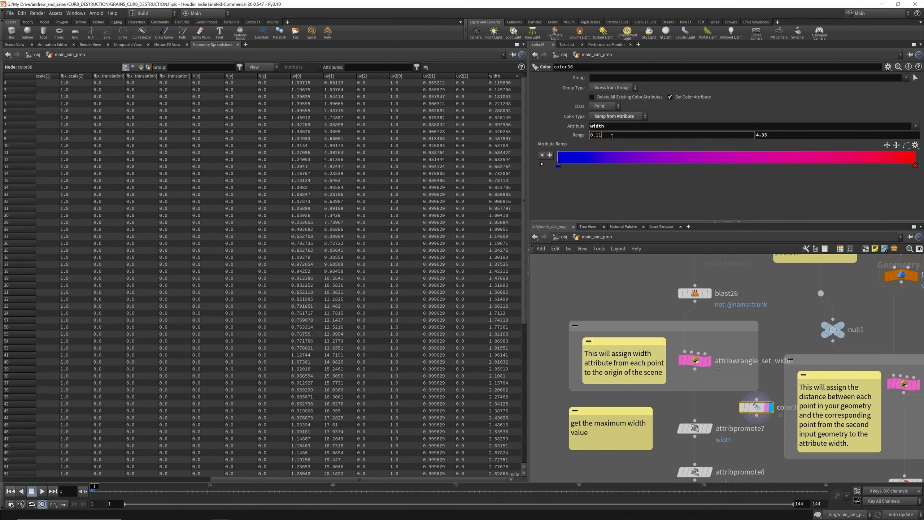
click(691, 188)
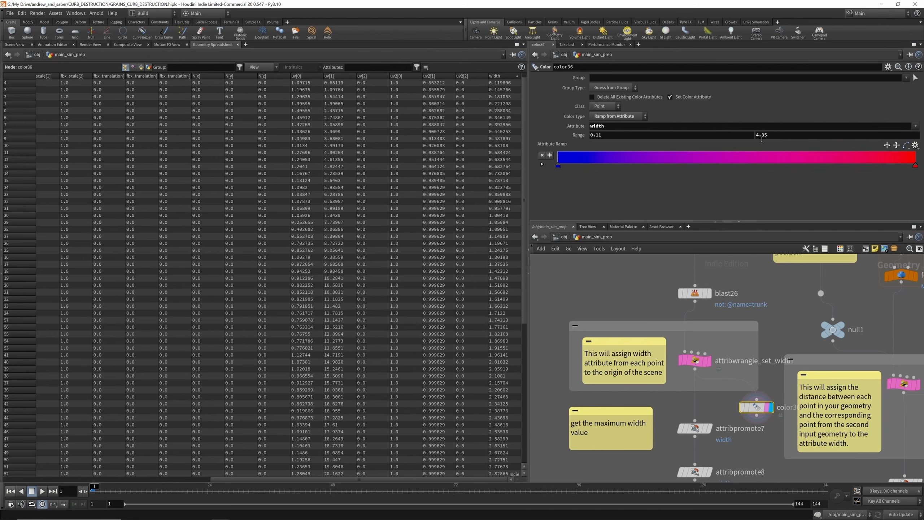
Reverse the width sorting, set color36's upper range limit to 4.32, and return to the 3D view of the trunk
click(499, 76)
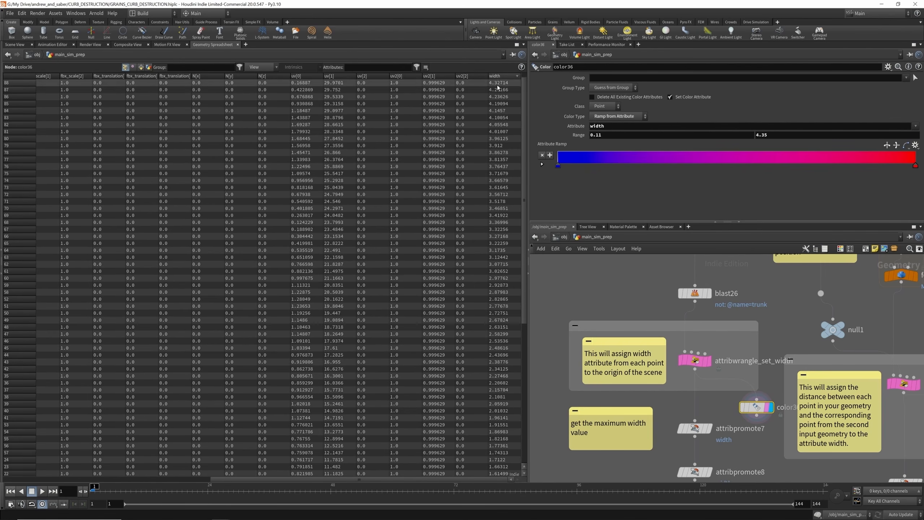
click(774, 137)
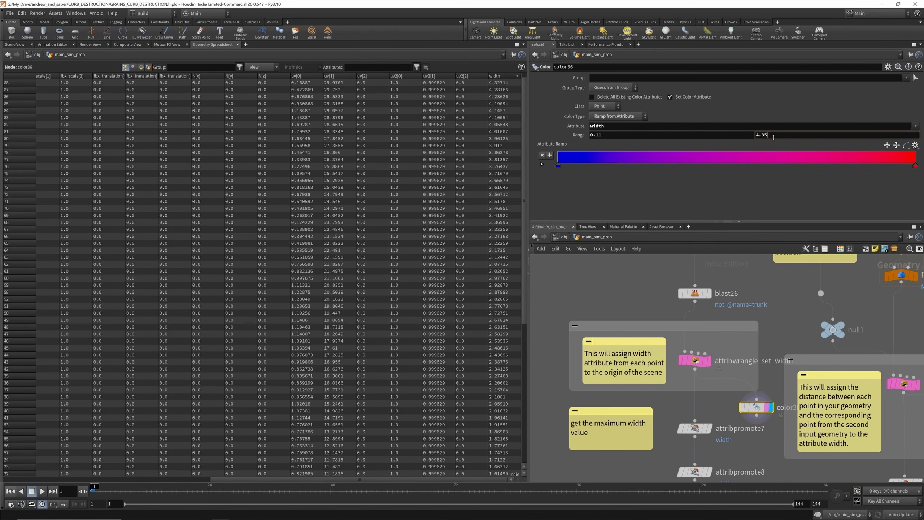
key(BackSpace)
text(2)
key(Return)
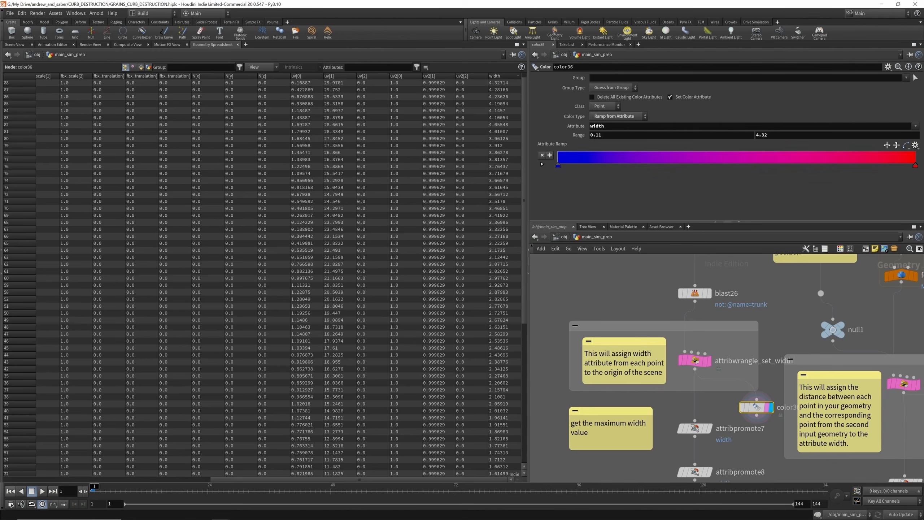
click(20, 45)
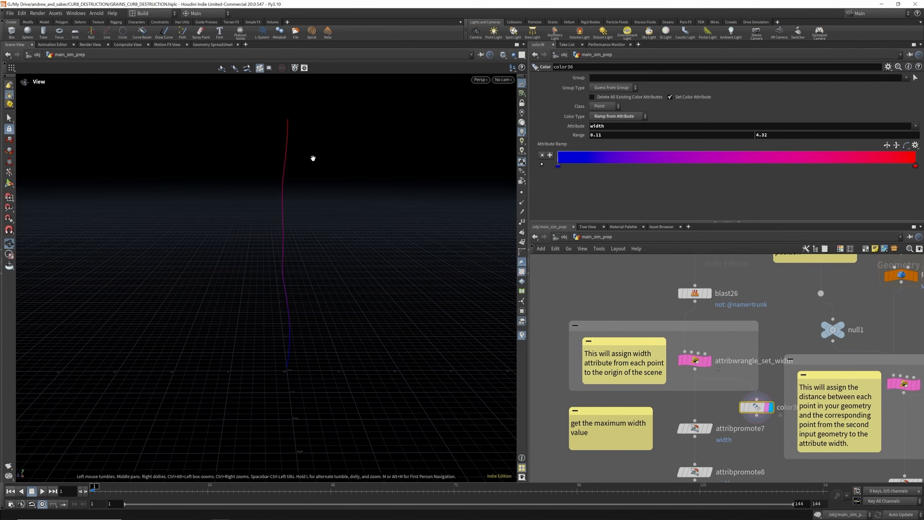
scroll(704, 306, down, 3)
scroll(718, 386, up, 3)
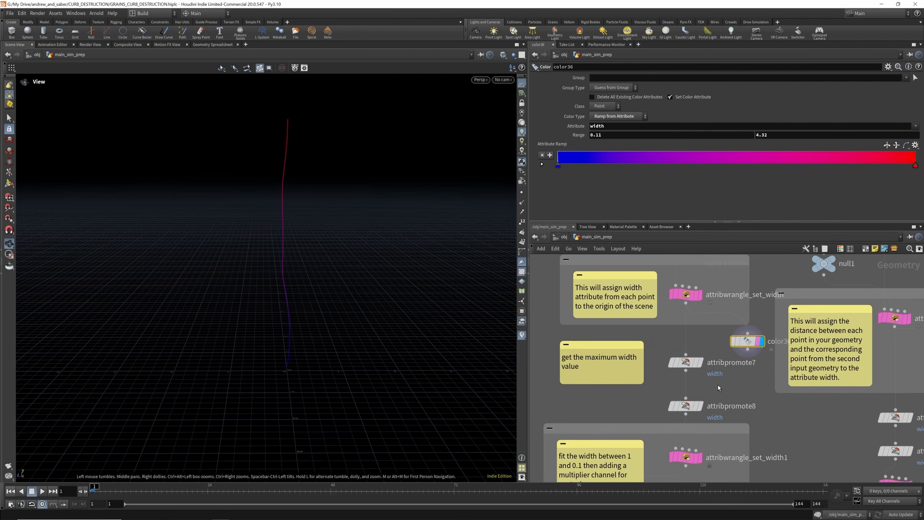
Display attribpromote7 and attribpromote8 in turn and read their promotion settings alongside color36's width range
click(699, 363)
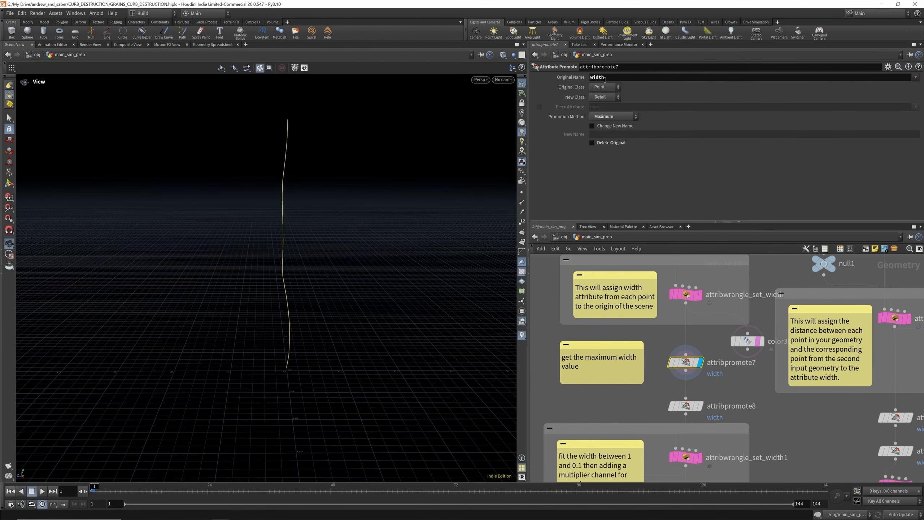
click(753, 341)
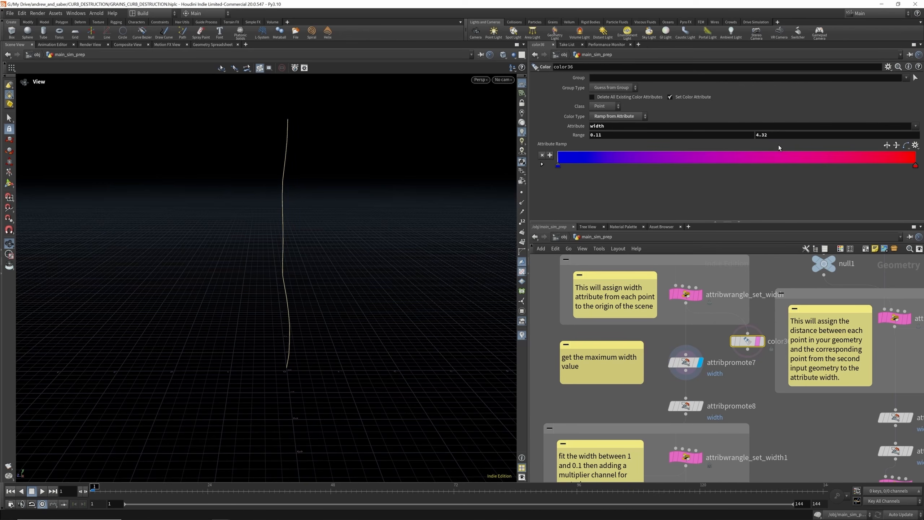
click(701, 409)
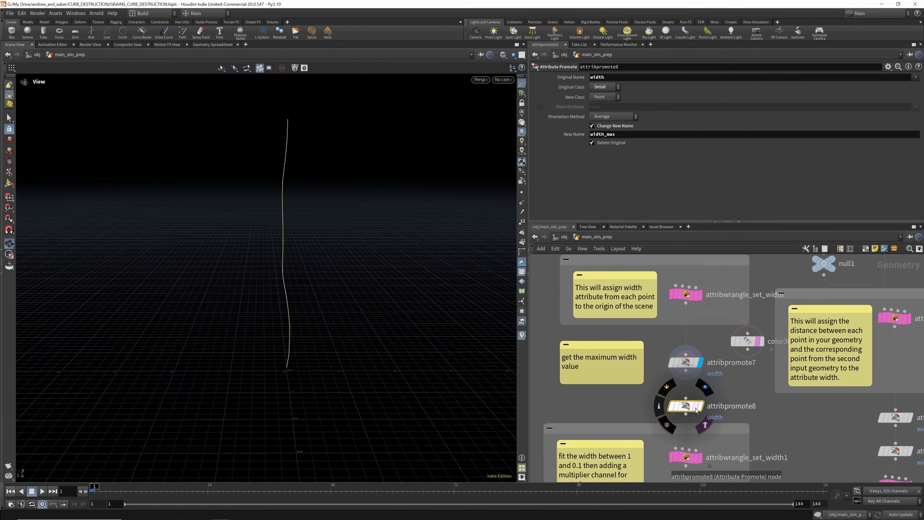
click(701, 408)
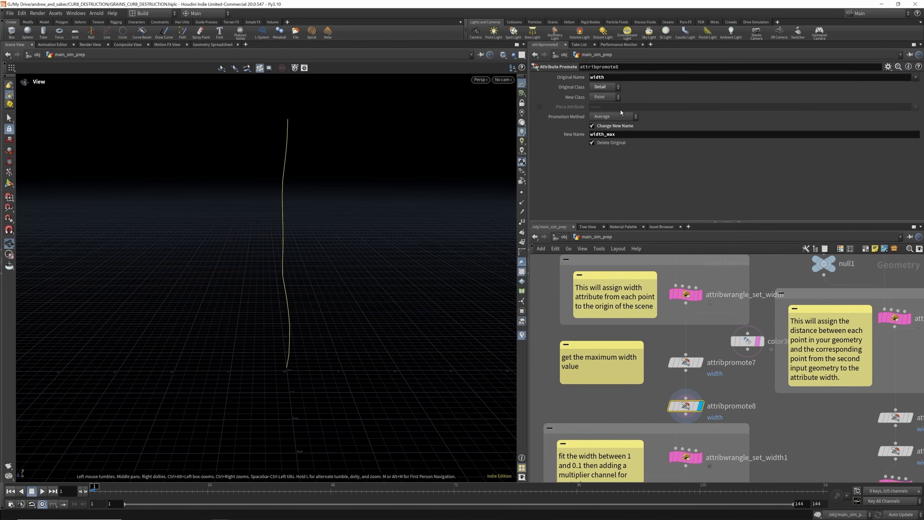
click(748, 338)
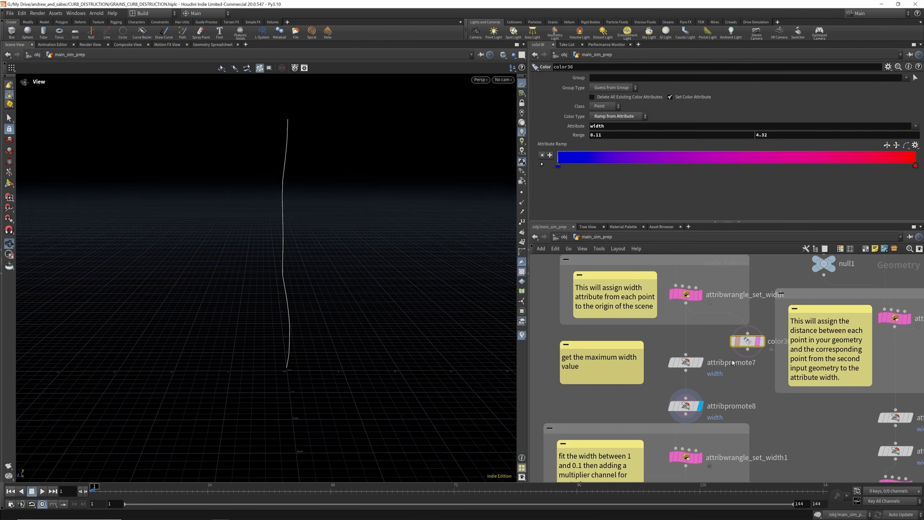
click(686, 405)
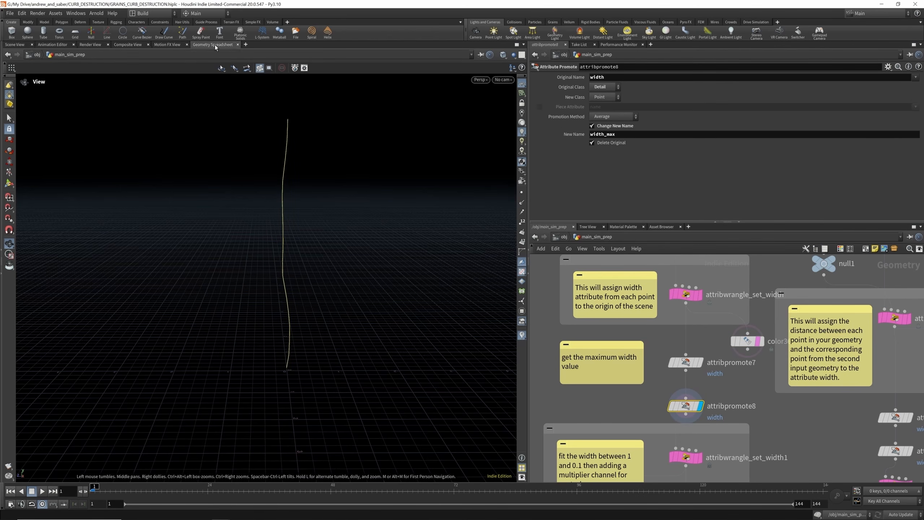
Examine attribpromote8's width_max values beside the width values in the geometry spreadsheet, and return to the 3D view
click(215, 44)
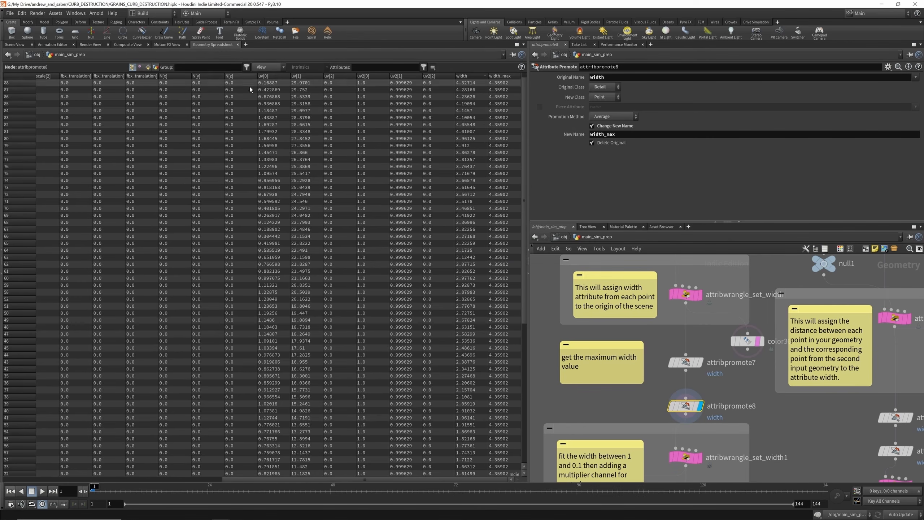
click(500, 76)
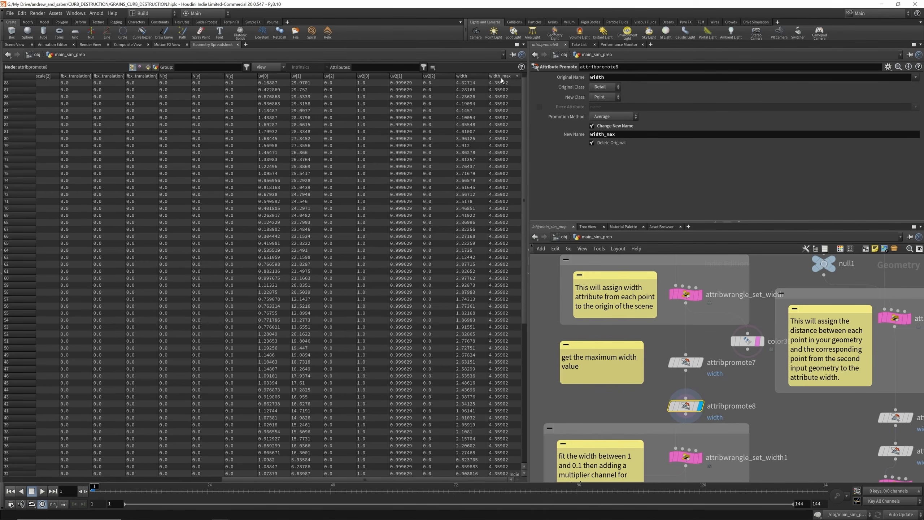
click(11, 44)
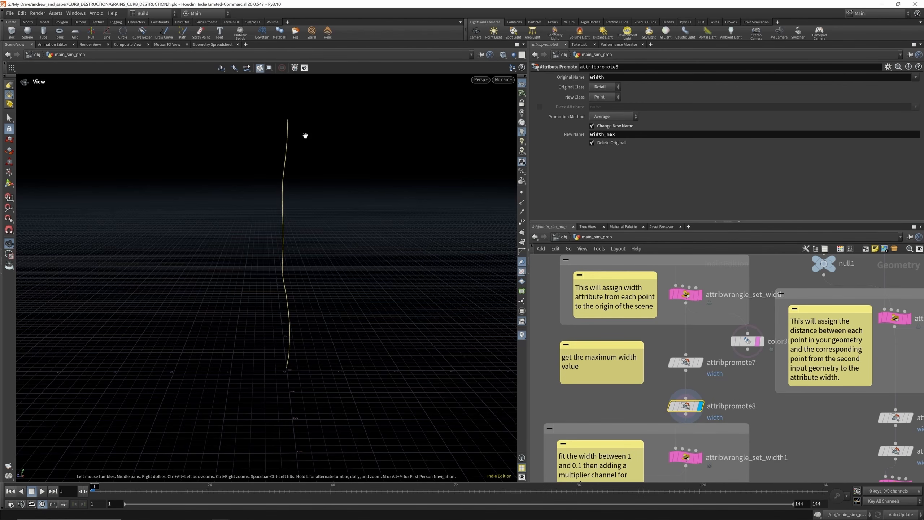
scroll(692, 315, down, 2)
scroll(693, 365, up, 2)
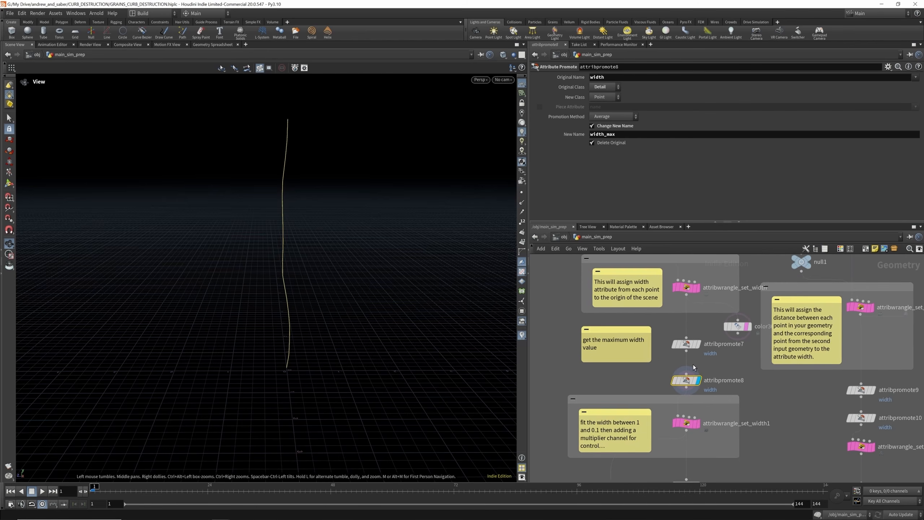
Recheck the settings of color36 and attribpromote8, and move the display to attribwrangle_set_width1
click(749, 318)
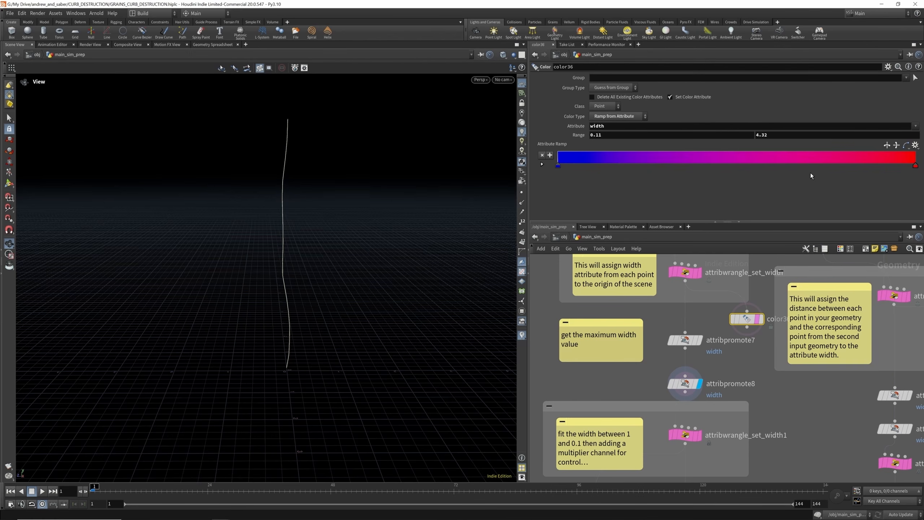
click(687, 384)
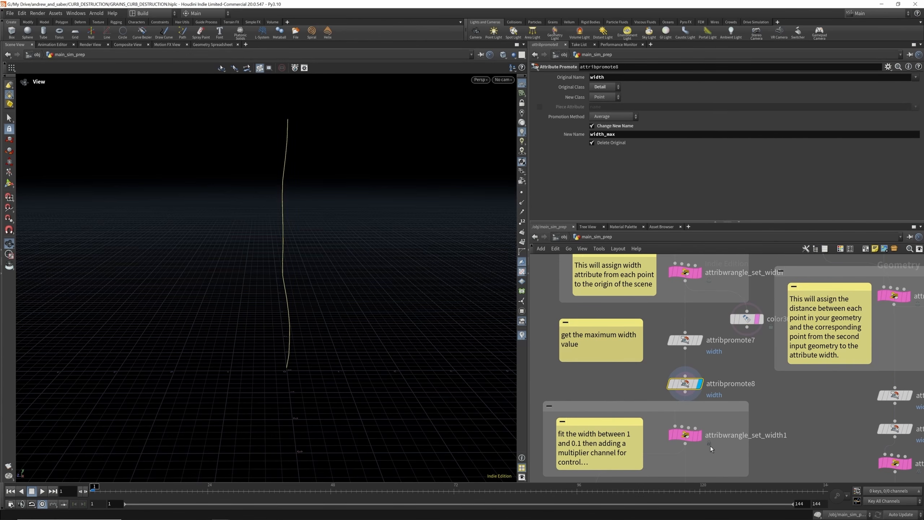
click(699, 435)
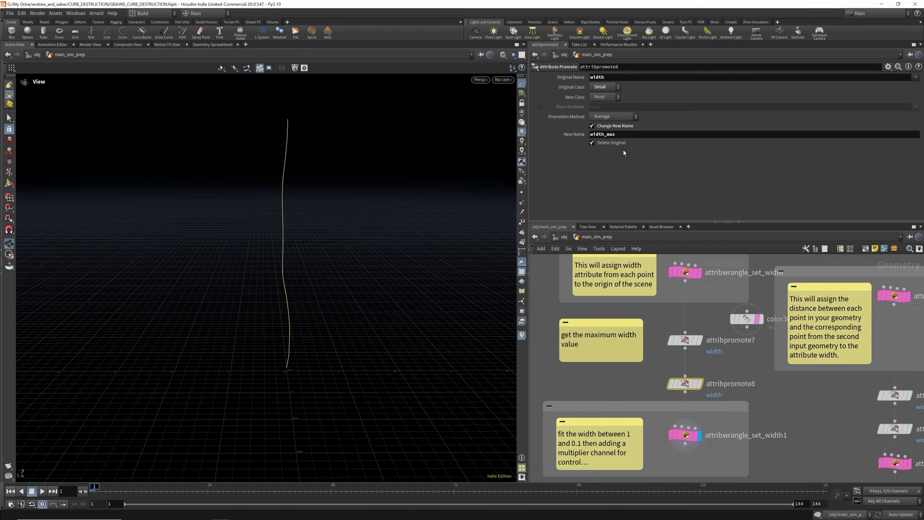
Branch a PolyWire node off attribwrangle_set_width1, place it beside convertline4 and display it
click(685, 434)
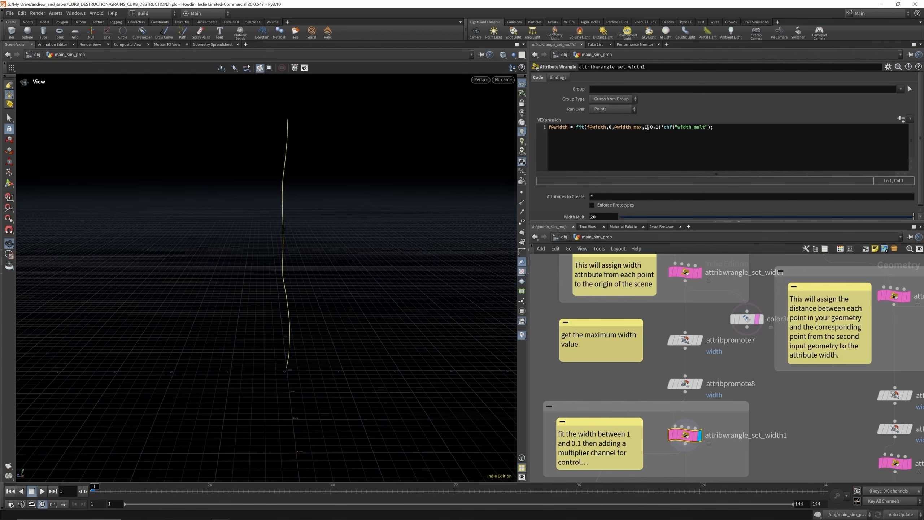
click(646, 127)
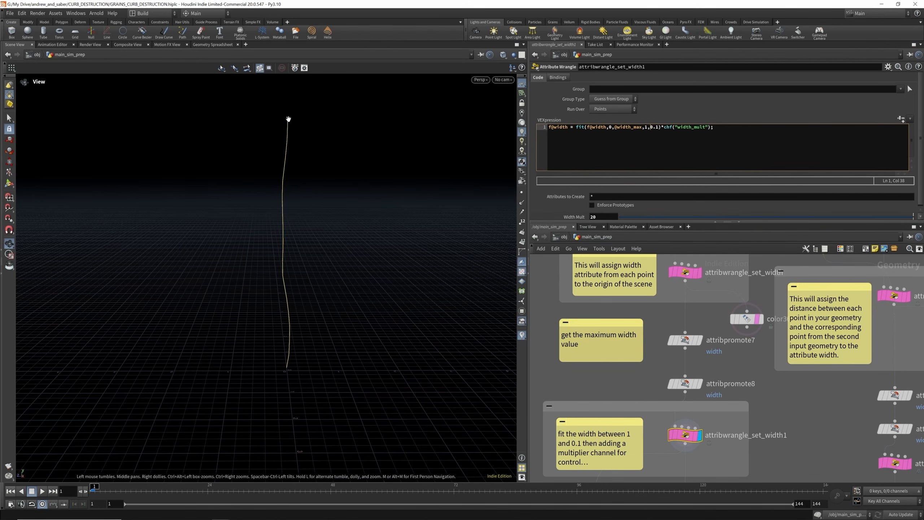
scroll(685, 291, down, 2)
scroll(685, 290, down, 2)
scroll(712, 384, up, 2)
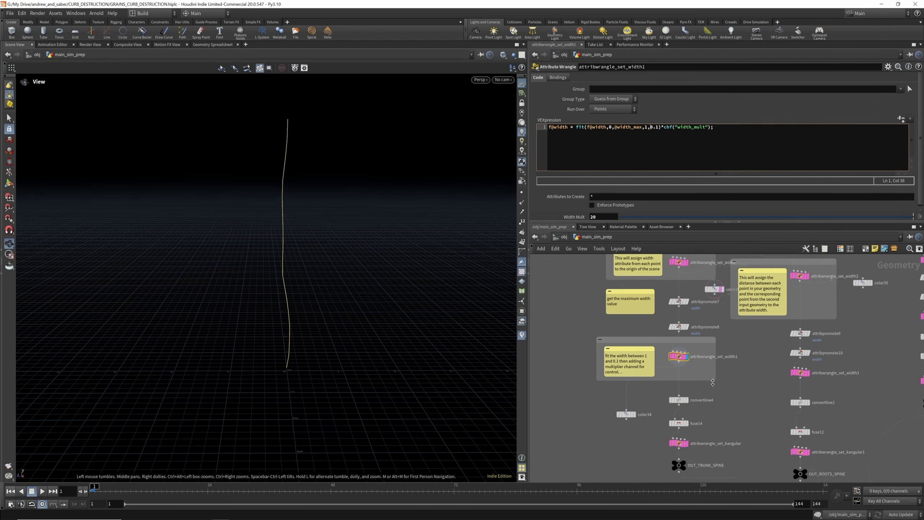
click(749, 402)
key(Tab)
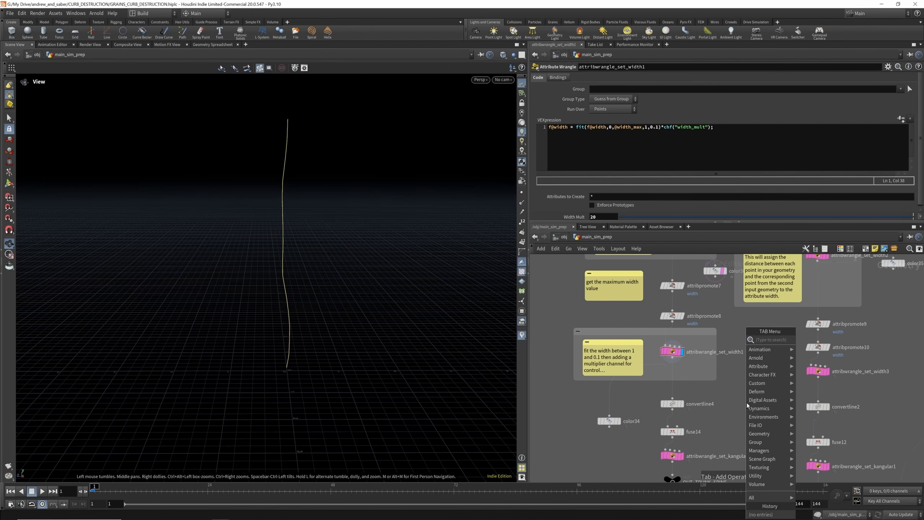
text(polyw)
key(Return)
click(752, 401)
double_click(593, 88)
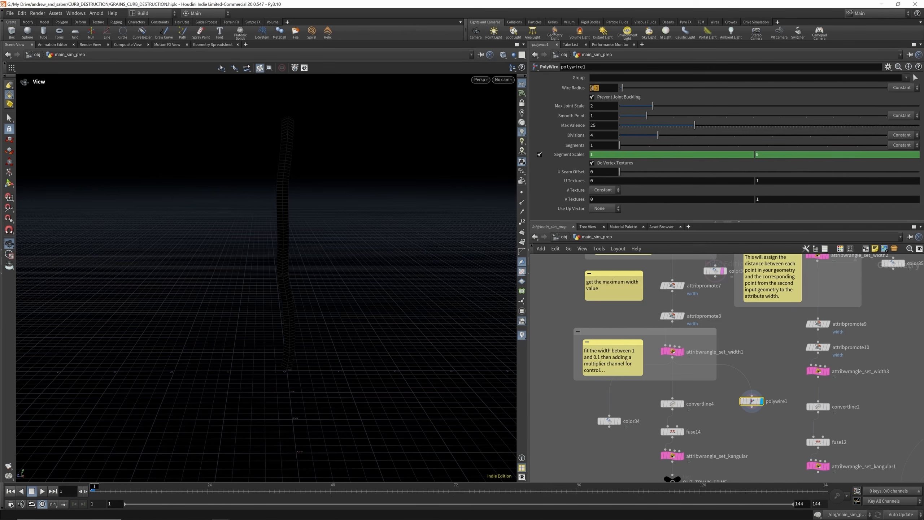
text(@width)
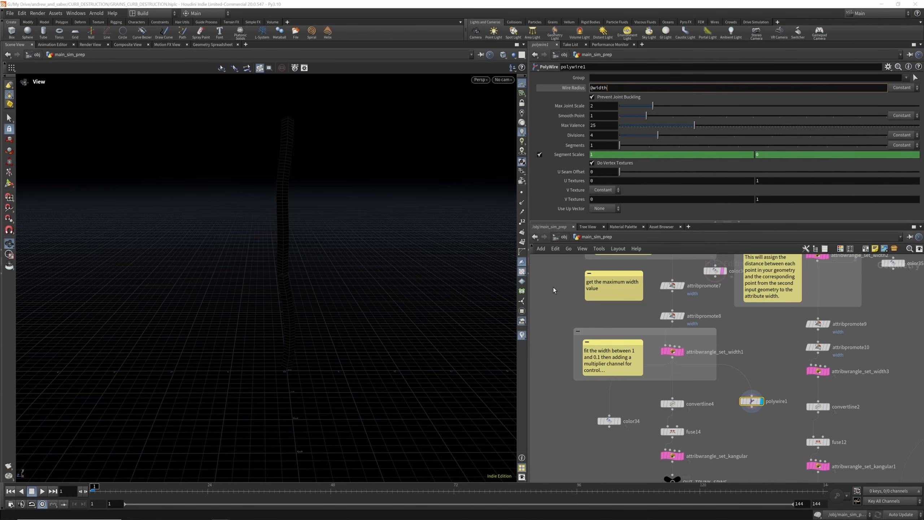
key(Return)
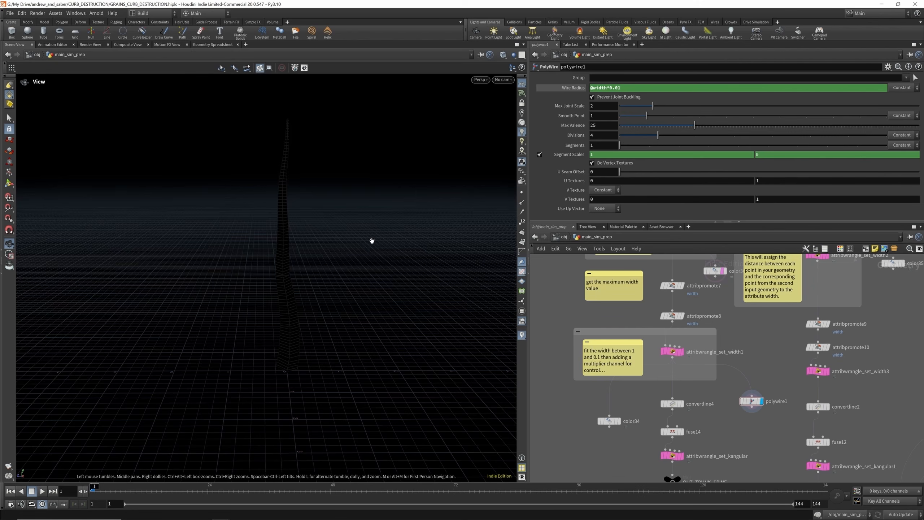
Switch the viewport background colour scheme to Light to inspect the tapered trunk
key(d)
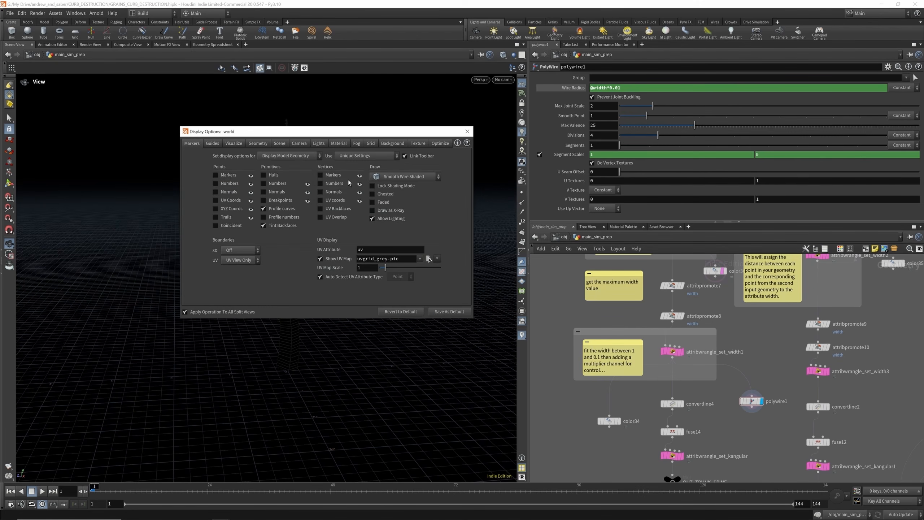
click(392, 143)
click(244, 156)
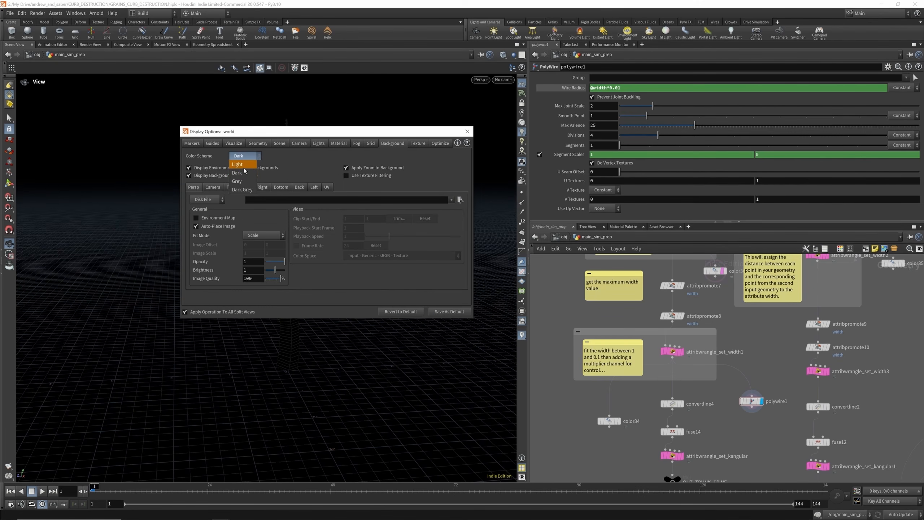
click(246, 171)
click(468, 131)
mouse_move(308, 221)
mouse_down()
mouse_move(383, 221)
mouse_move(209, 215)
mouse_move(295, 221)
mouse_up()
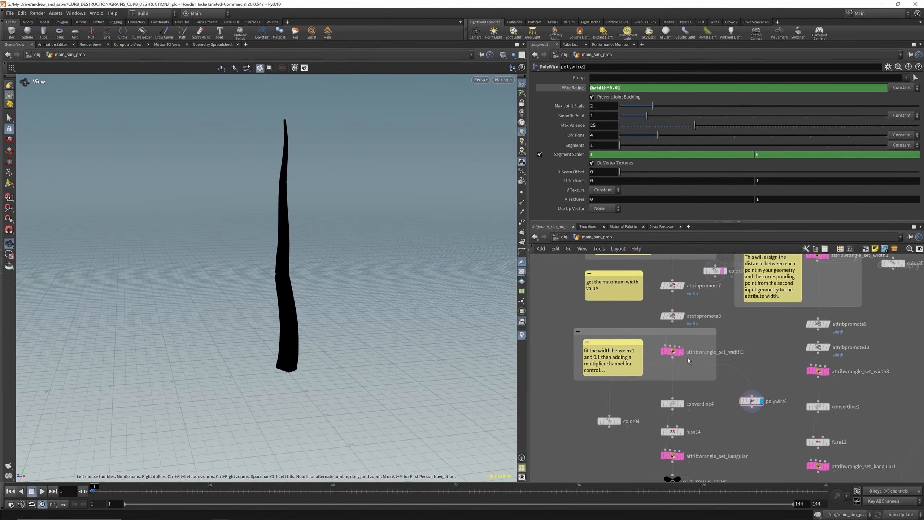
Review the trunk spine chain from attribwrangle_set_width1 through convertline4 and fuse14 to the attribwrangle_set_kangular expression
click(677, 354)
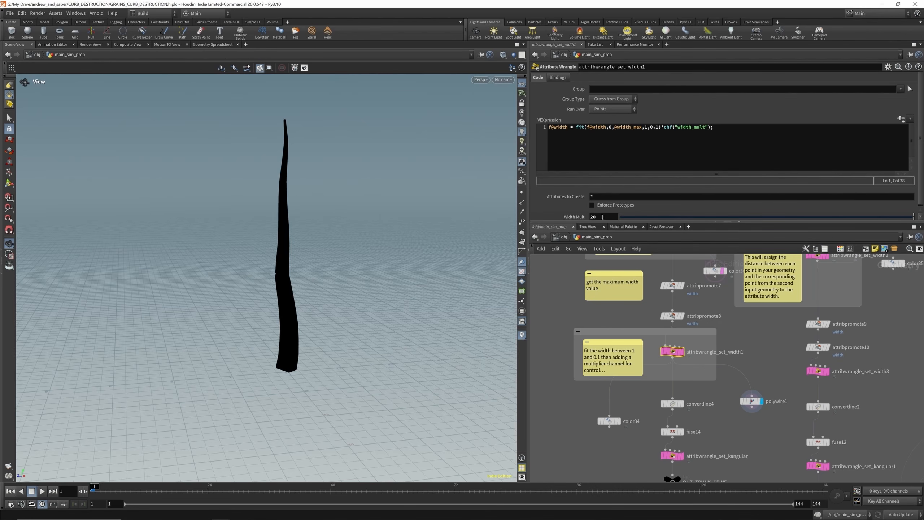
scroll(674, 405, up, 2)
click(674, 407)
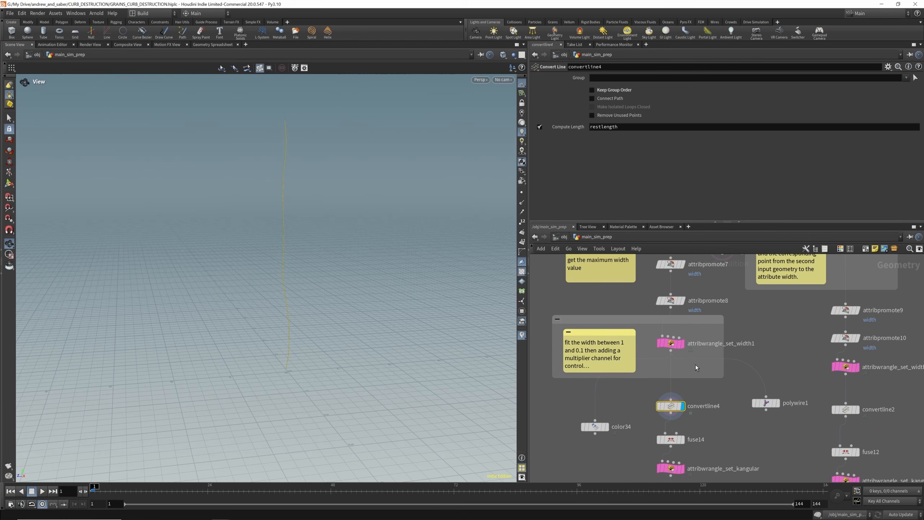
scroll(698, 395, down, 3)
scroll(680, 401, up, 3)
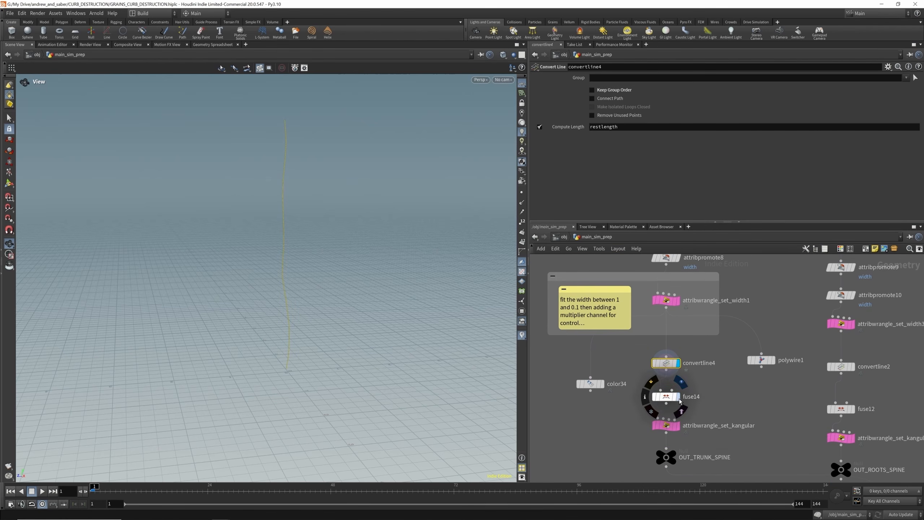
click(671, 402)
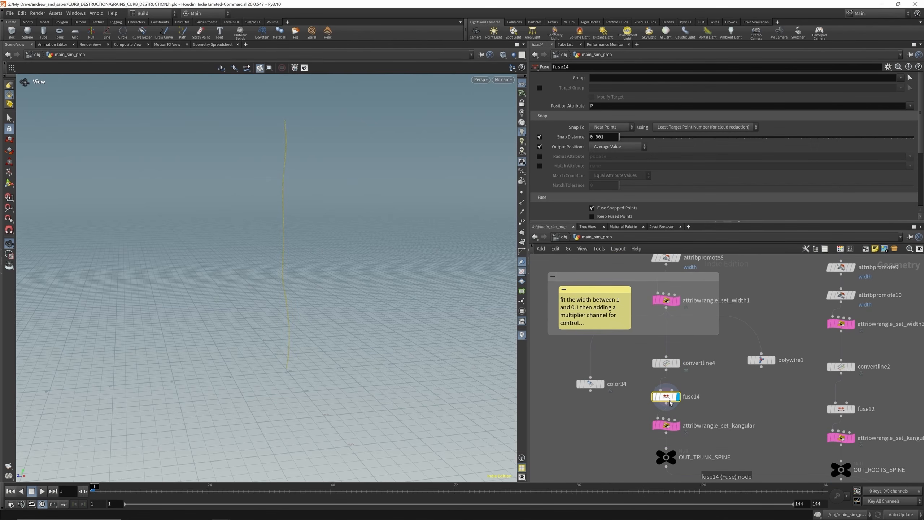
click(679, 427)
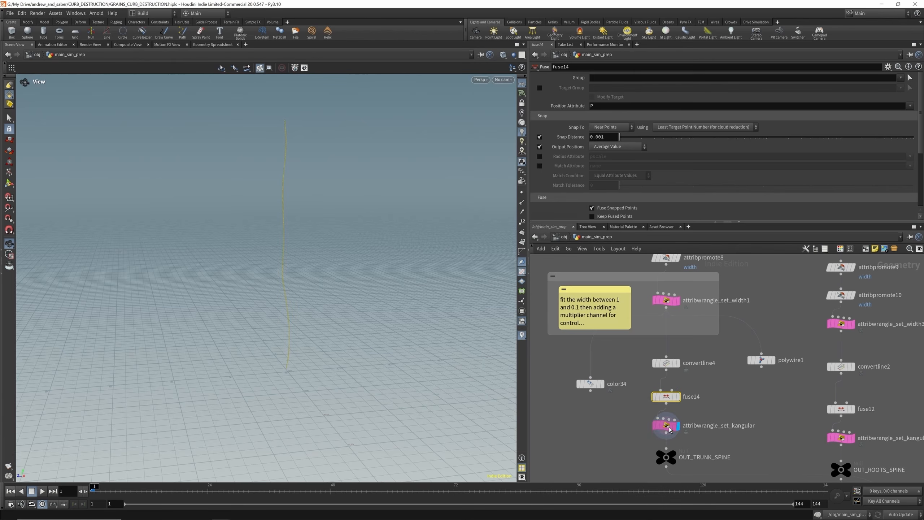
click(670, 430)
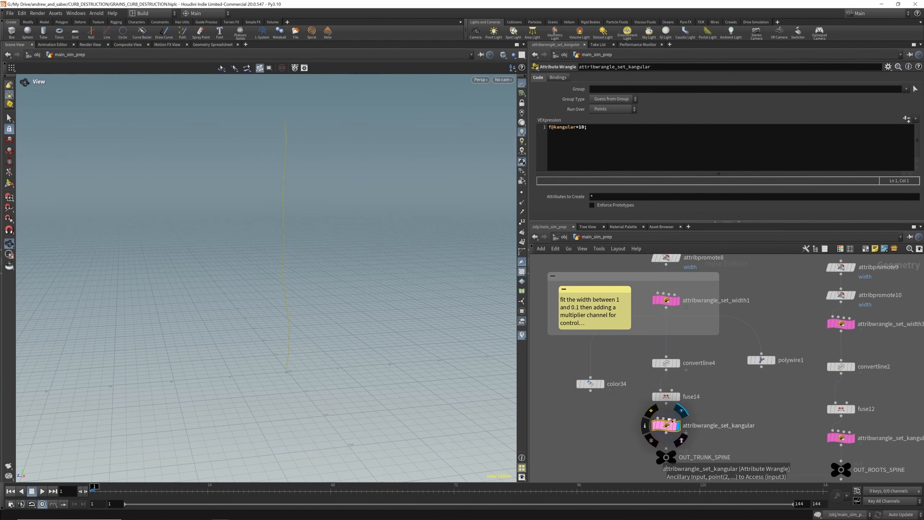
Display the OUT_ROOTS_SPINE, OUT_BRANCHES_SPINES and OUT_BRANCHES_SPINES1 outputs one after another
scroll(669, 373, down, 10)
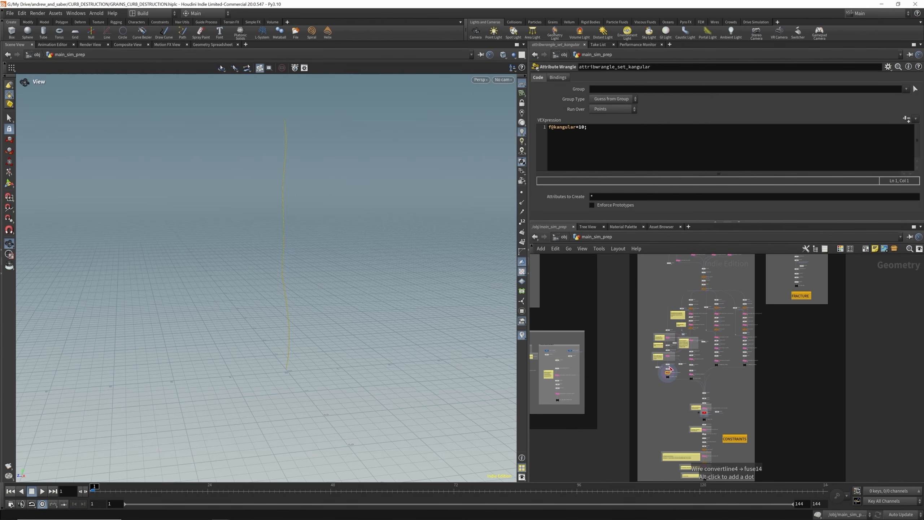
scroll(700, 363, up, 10)
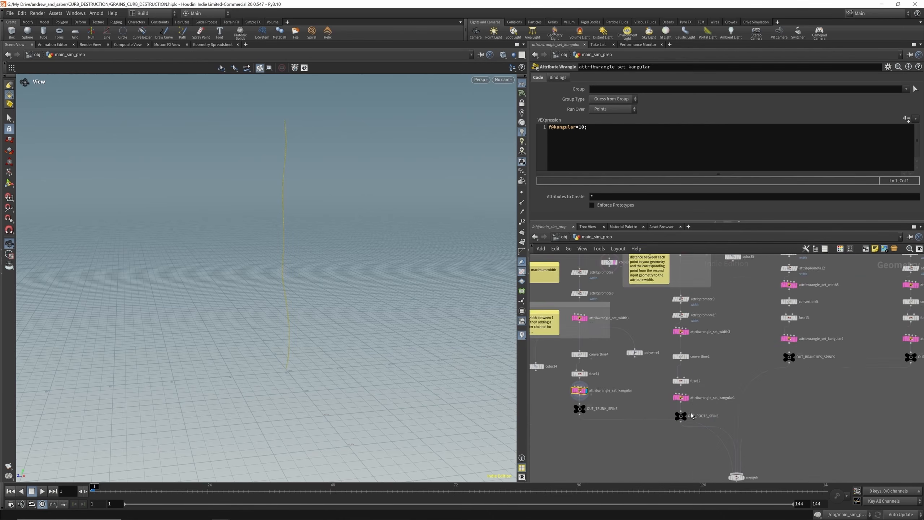
click(685, 418)
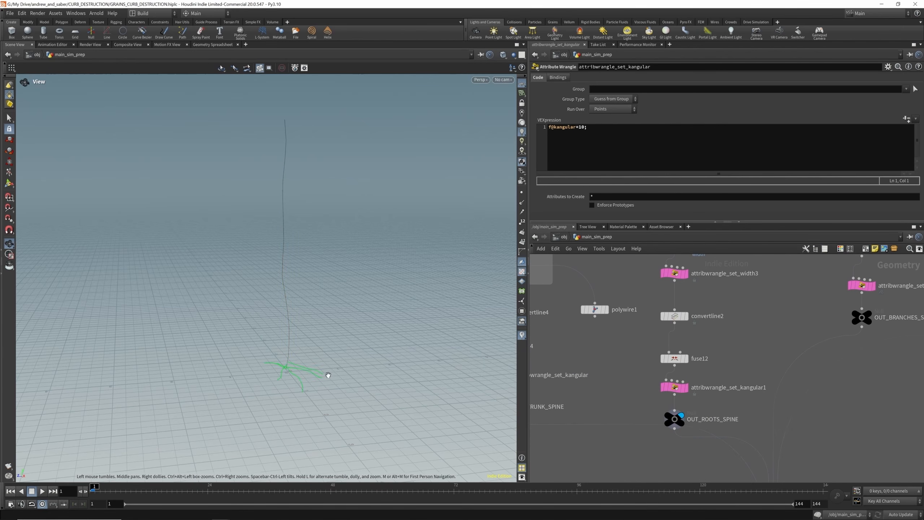
scroll(679, 431, down, 8)
scroll(743, 390, up, 10)
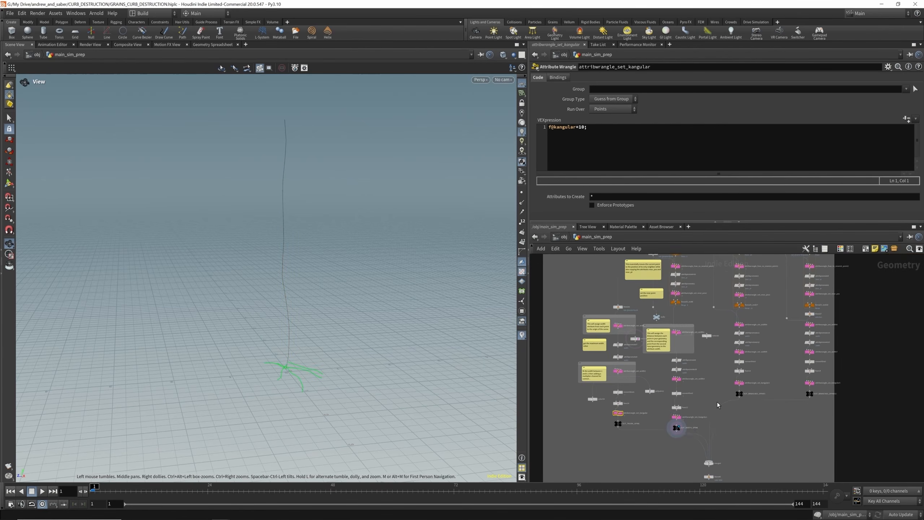
click(751, 375)
scroll(747, 379, down, 6)
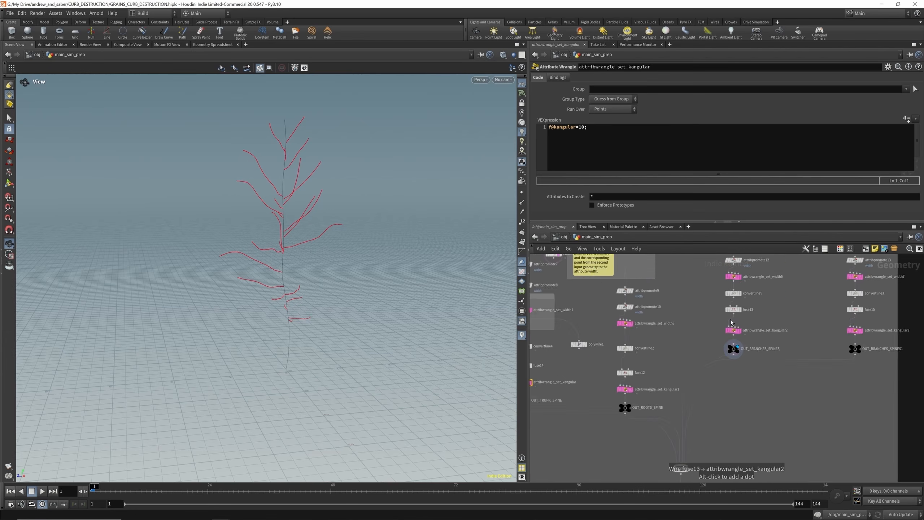
scroll(788, 342, up, 6)
click(779, 322)
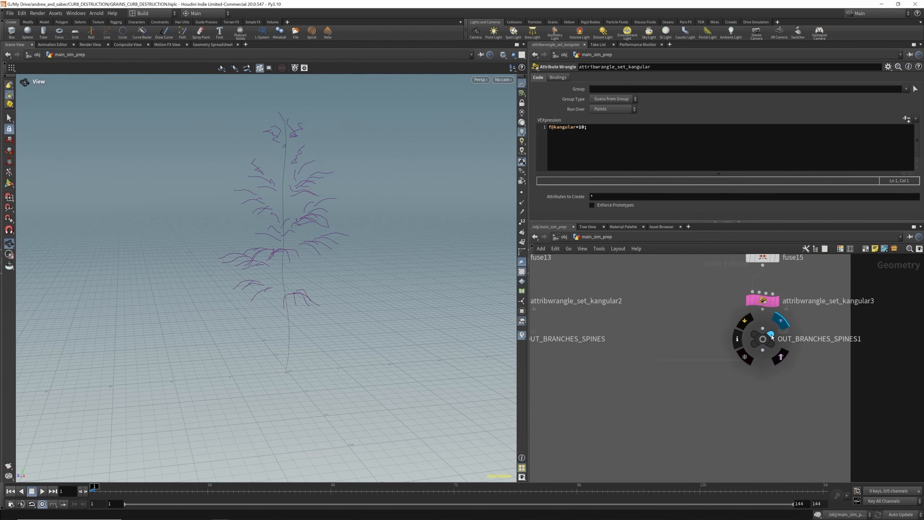
Display the merged spines at merge6 and compare them with the output of blast35
scroll(764, 295, down, 8)
scroll(719, 342, up, 10)
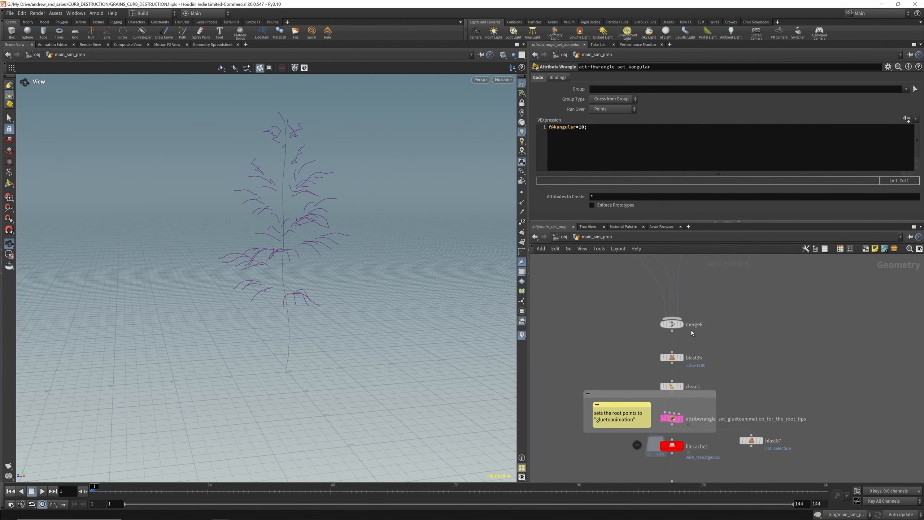
click(683, 324)
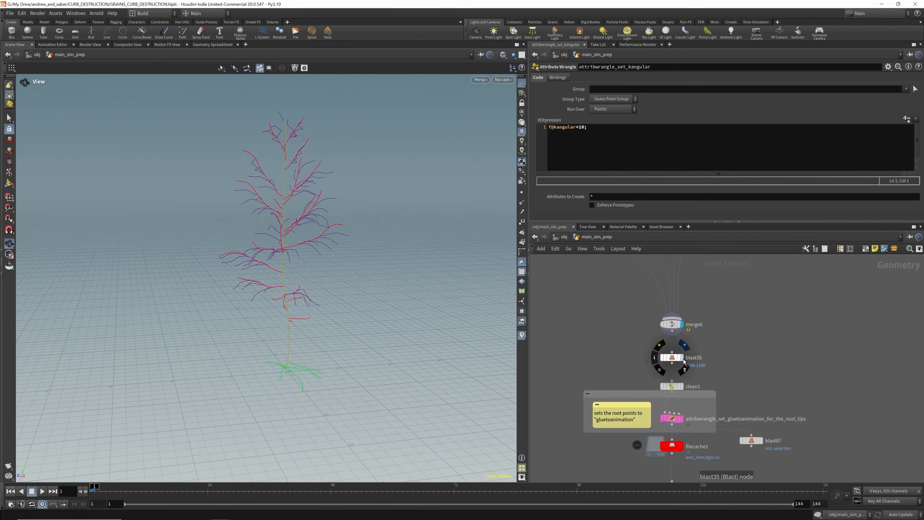
click(676, 358)
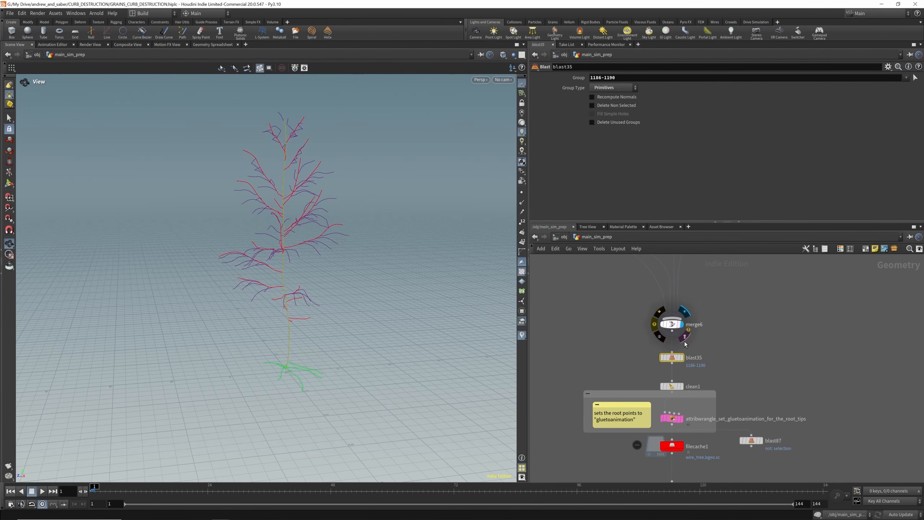
click(682, 324)
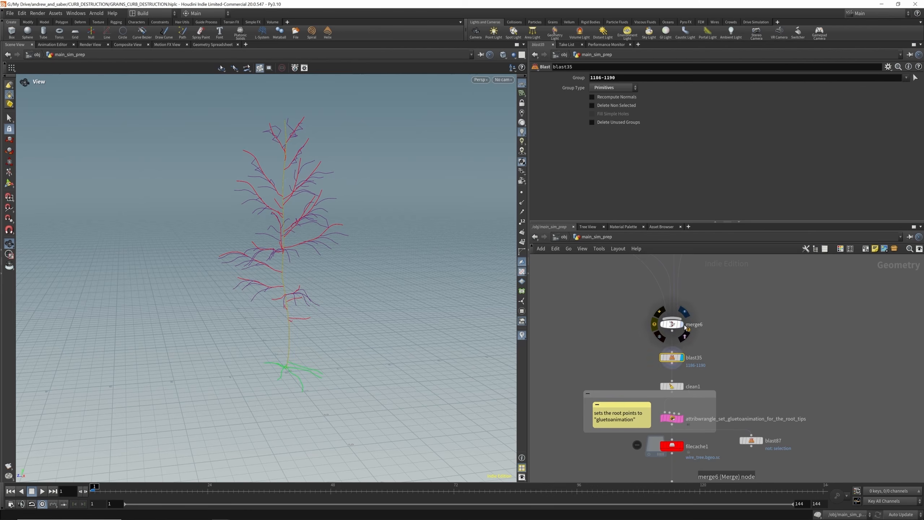
click(684, 357)
Display clean1 and inspect its settings, plus the point group and expression of the gluetoanimation wrangle for the root tips
scroll(680, 305, down, 3)
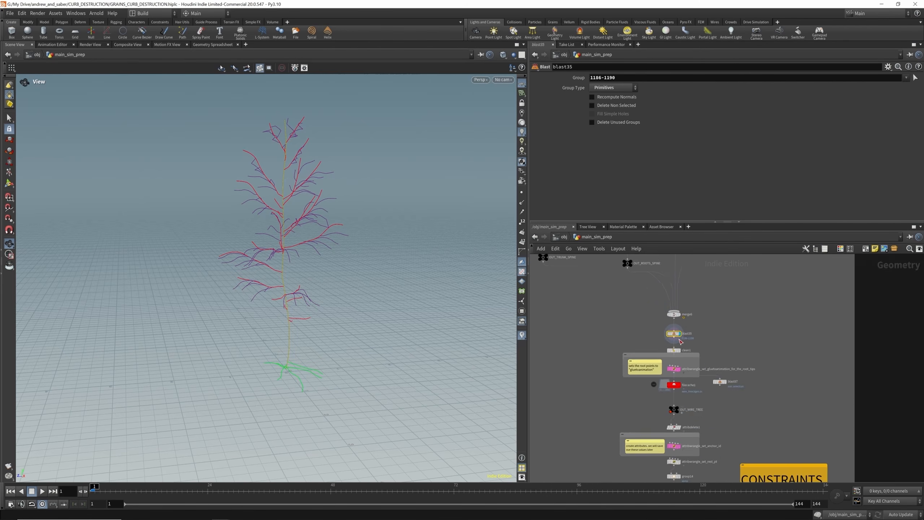
scroll(682, 349, up, 3)
click(680, 354)
drag(675, 353, 675, 350)
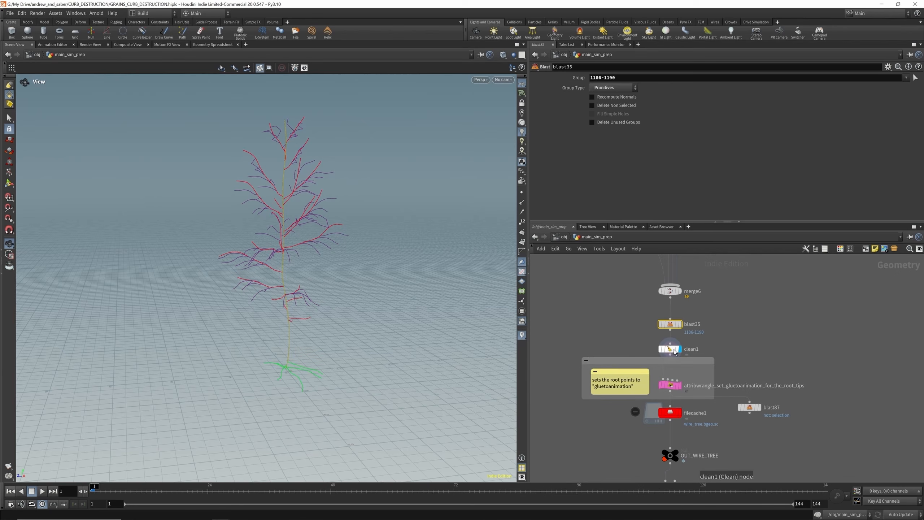
click(675, 350)
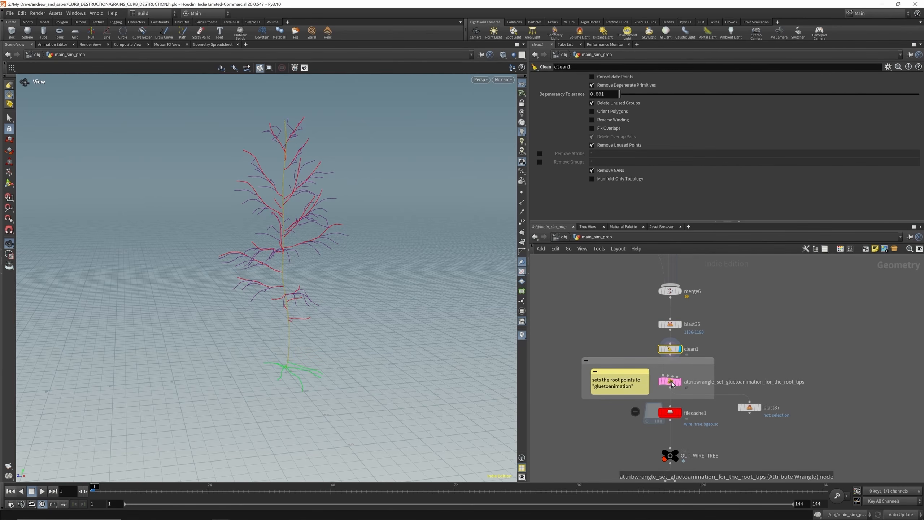
drag(677, 387, 675, 384)
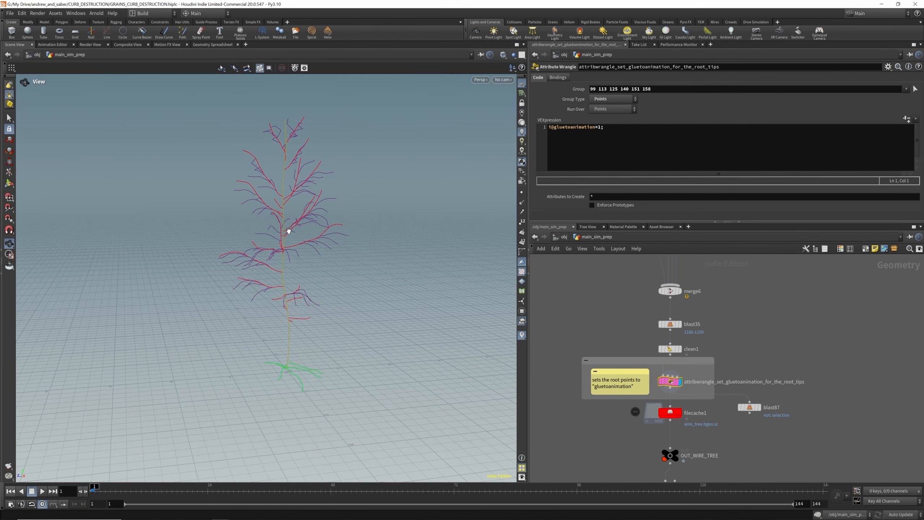
Display the isolated root tip points of blast87 and frame them in the viewport
scroll(752, 415, up, 2)
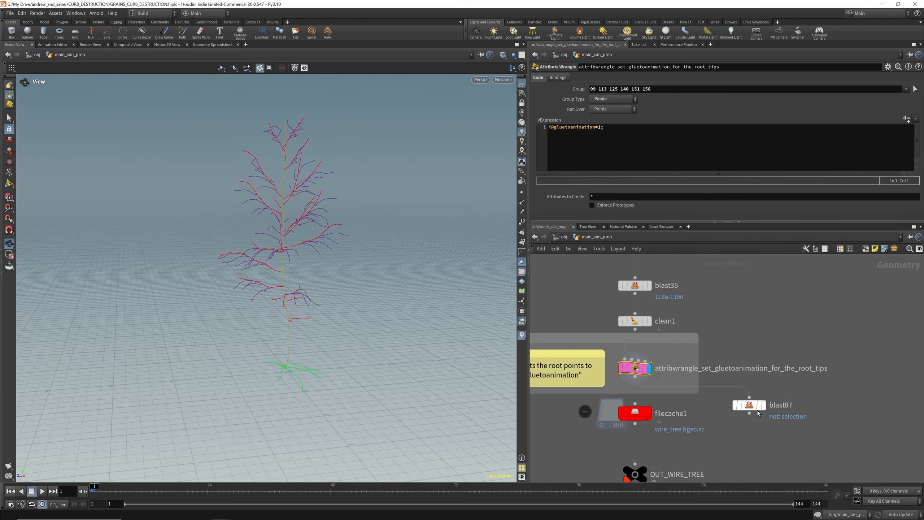
click(766, 407)
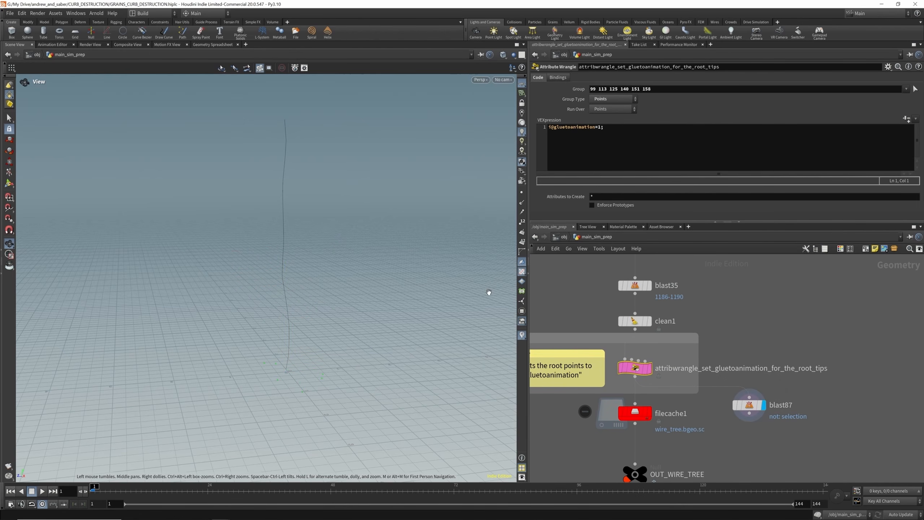
click(762, 407)
key(f)
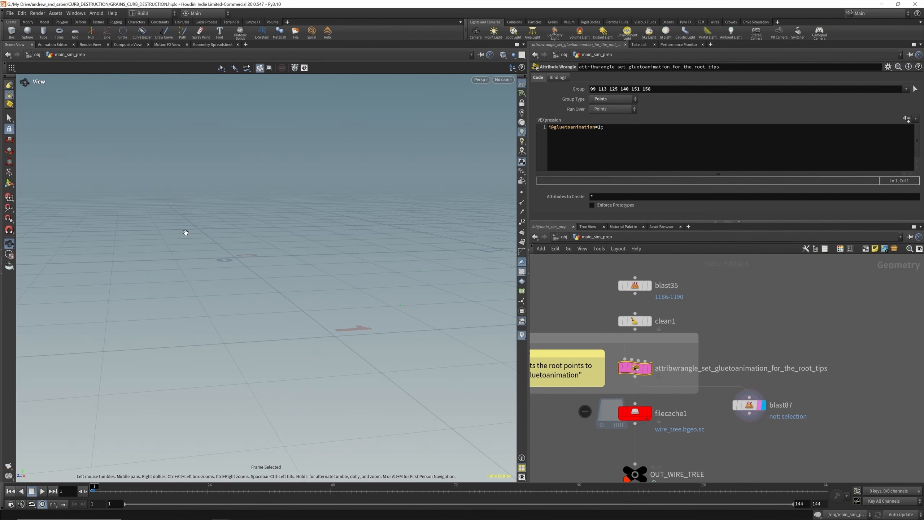
Set the viewport background colour scheme to Dark
key(d)
click(244, 156)
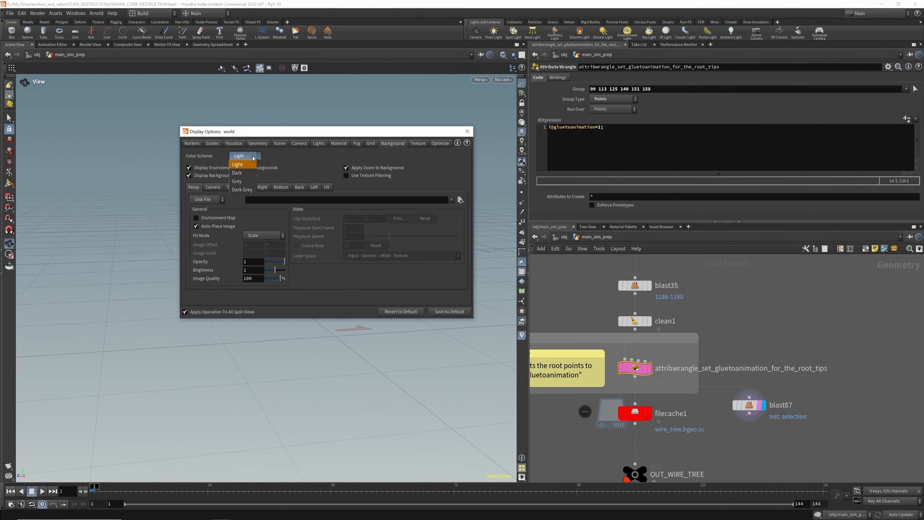
click(243, 173)
click(468, 131)
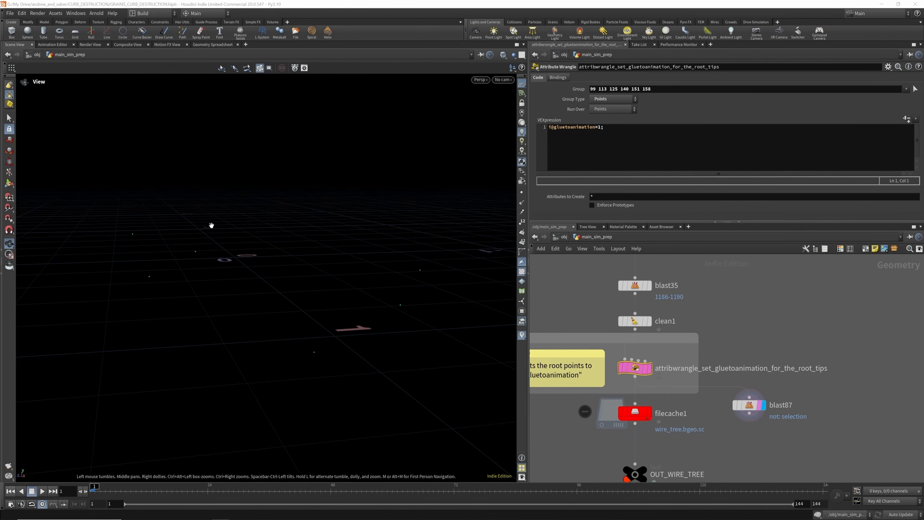
Display the cached tree wires and inspect attribdelete1 and the set_anchor_id and set_rest_pt wrangle expressions
click(651, 414)
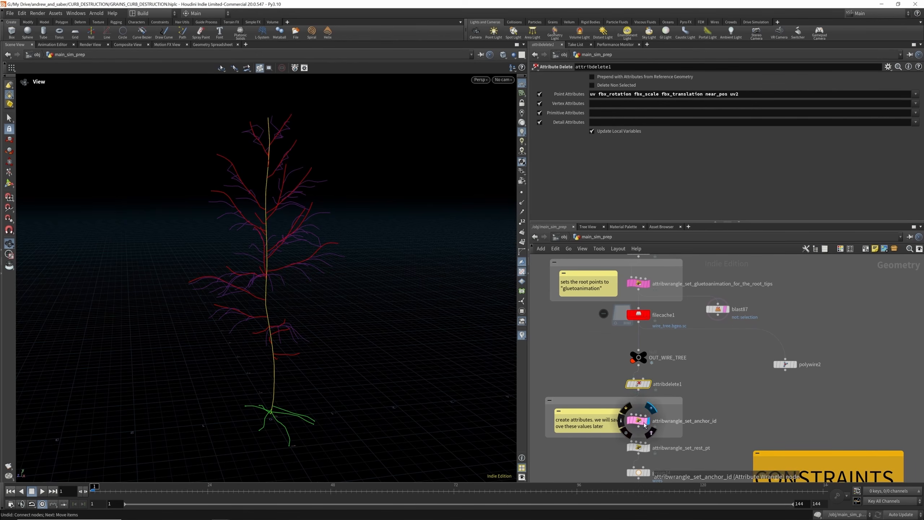
click(639, 422)
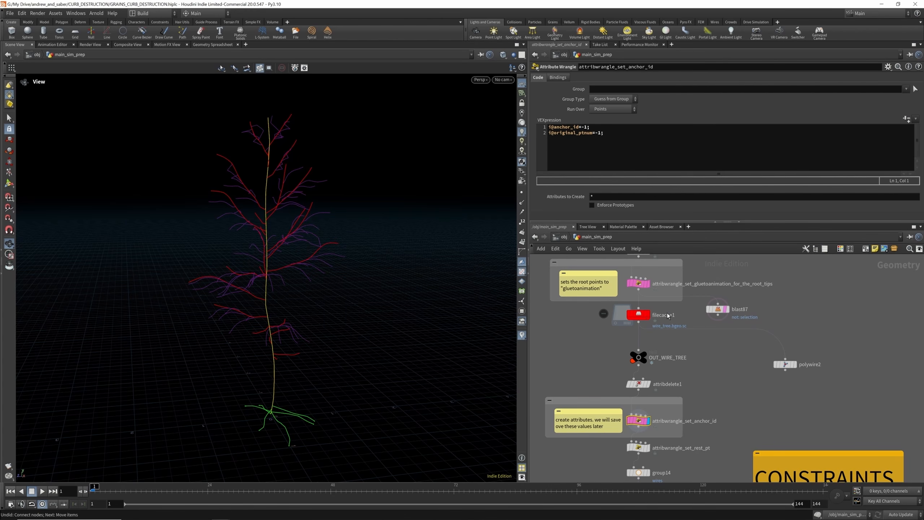
scroll(669, 316, down, 3)
scroll(663, 381, up, 3)
click(653, 371)
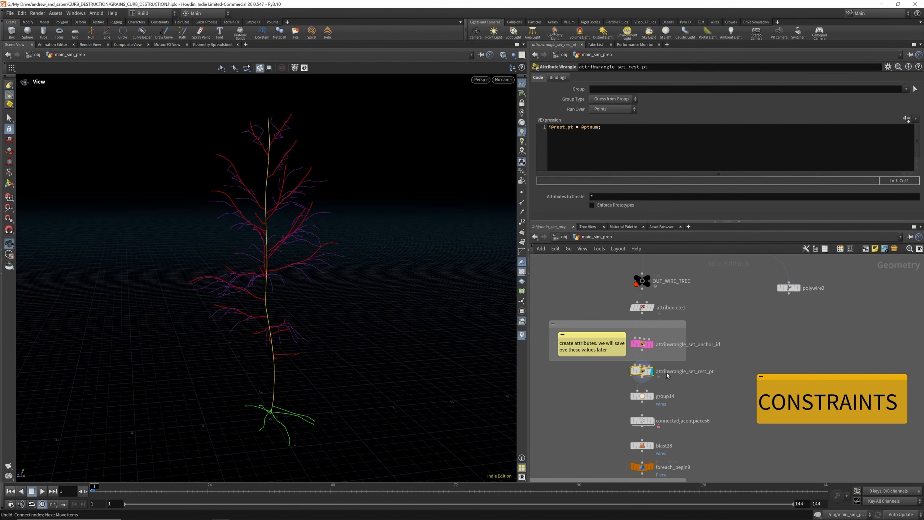
Display the wires group from group14 and compare it with the output of the set_rest_pt wrangle
click(644, 397)
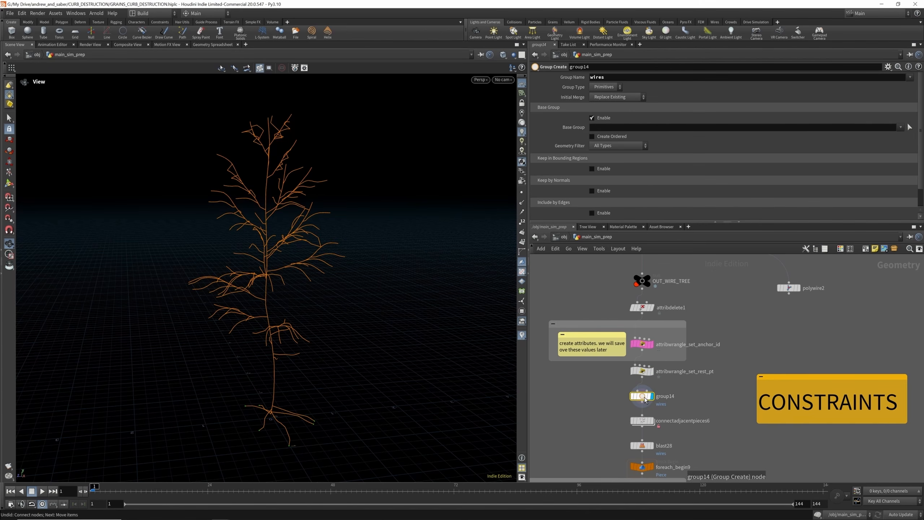
click(644, 372)
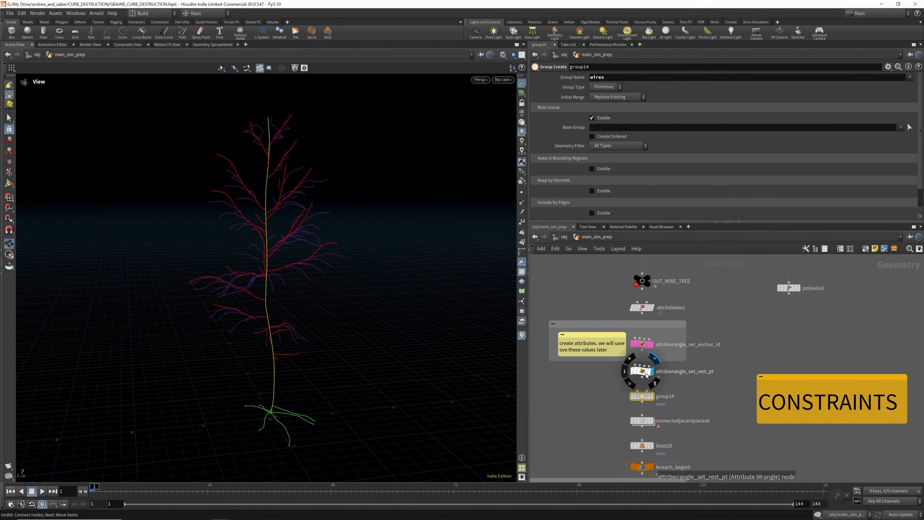
click(647, 398)
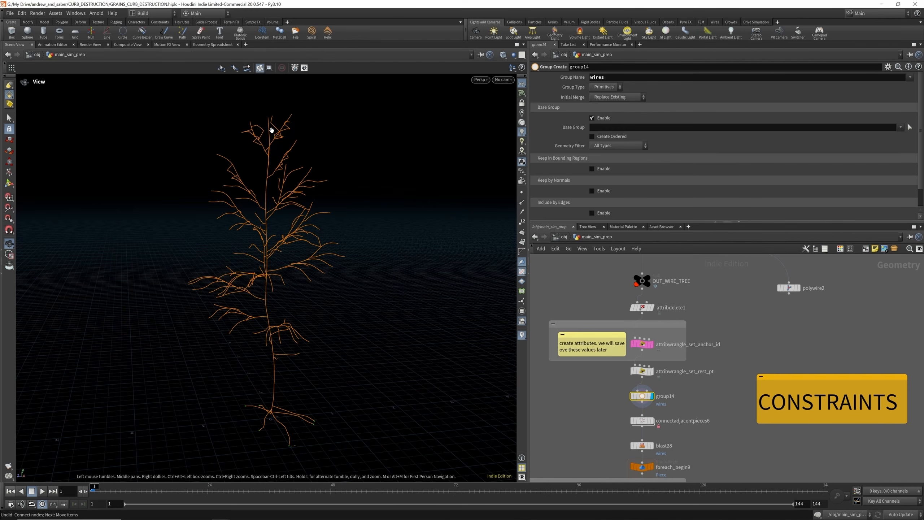
Display connectadjacentpieces6 and the foreach_end9 loop output, and view the tree's constraint lines up close
click(647, 422)
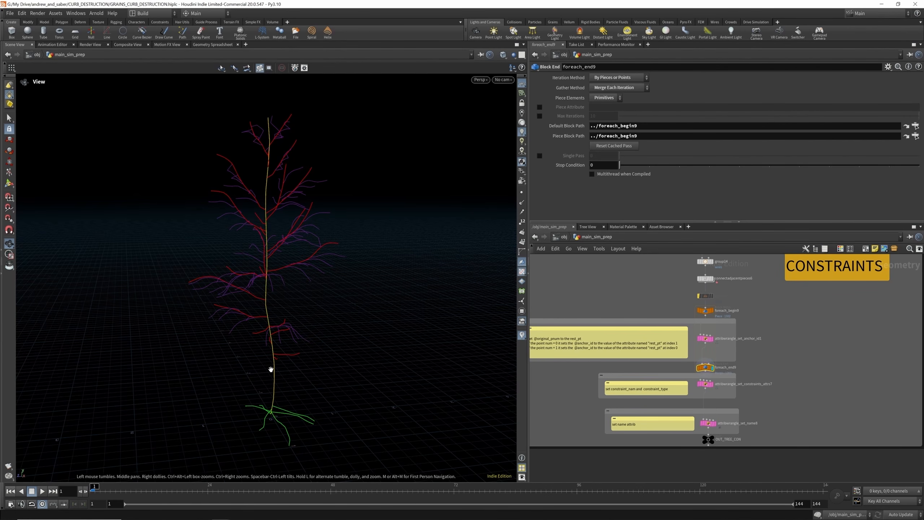
scroll(259, 277, up, 10)
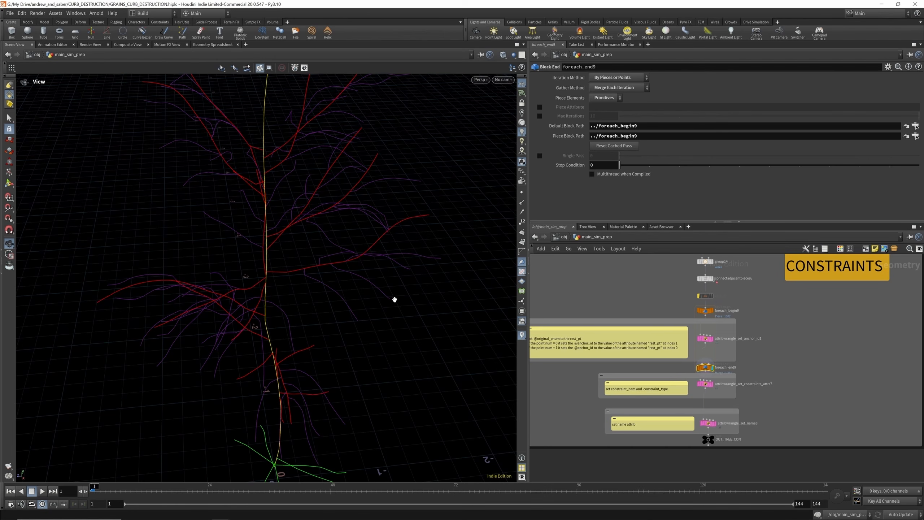
drag(351, 276, 327, 270)
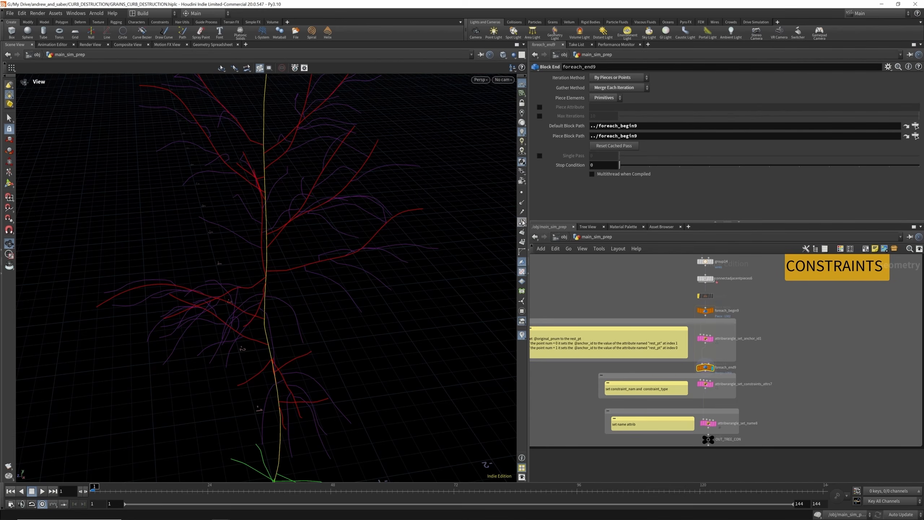
Inspect the set_constraints_attrs7 wrangle's expression, view the constraints from several angles, and display the wrangle's output
click(712, 383)
scroll(714, 385, up, 3)
mouse_move(231, 260)
mouse_down()
mouse_move(295, 262)
mouse_move(247, 260)
mouse_up()
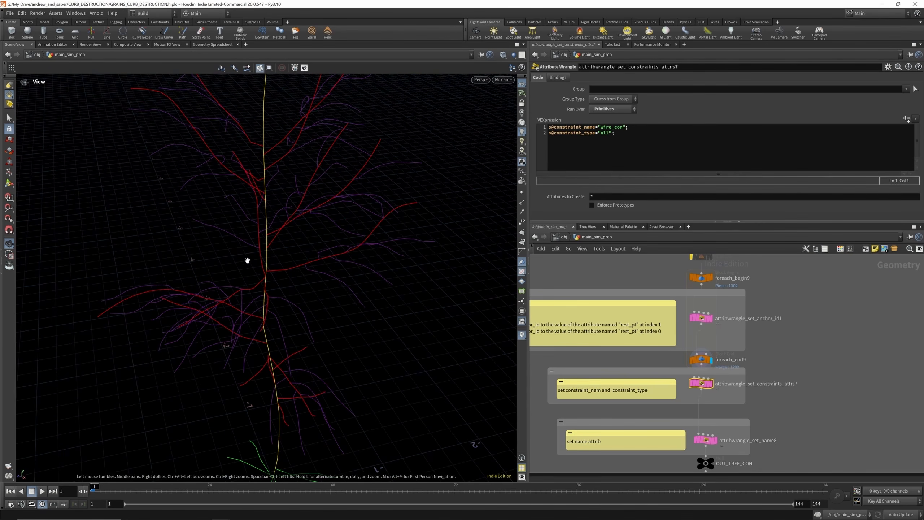
scroll(271, 218, down, 5)
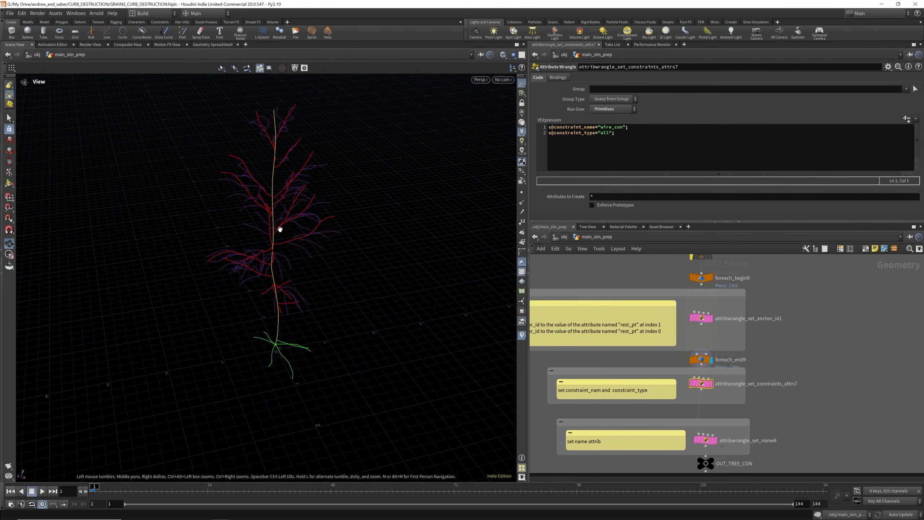
scroll(277, 217, up, 5)
drag(279, 234, 292, 203)
scroll(334, 254, down, 4)
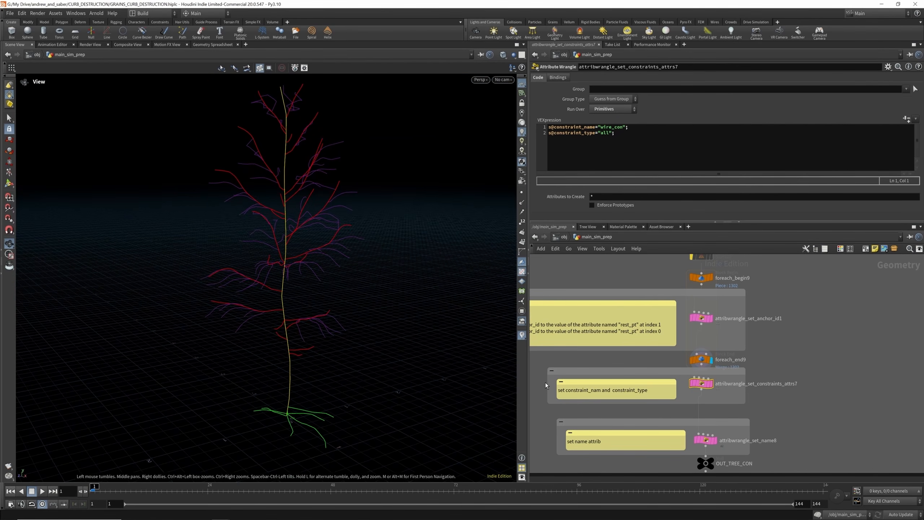
click(710, 383)
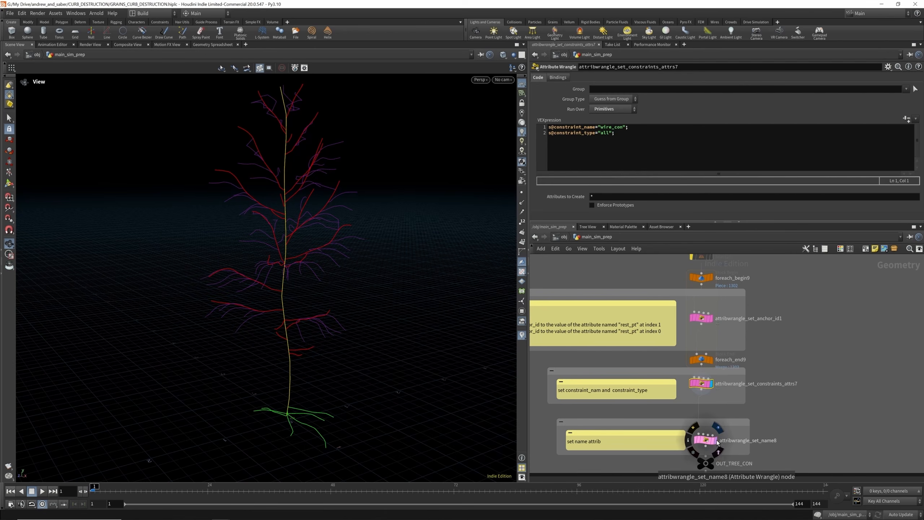
Inspect the point name expression of the set_name8 wrangle and review the constraint attributes wrangle again
click(708, 440)
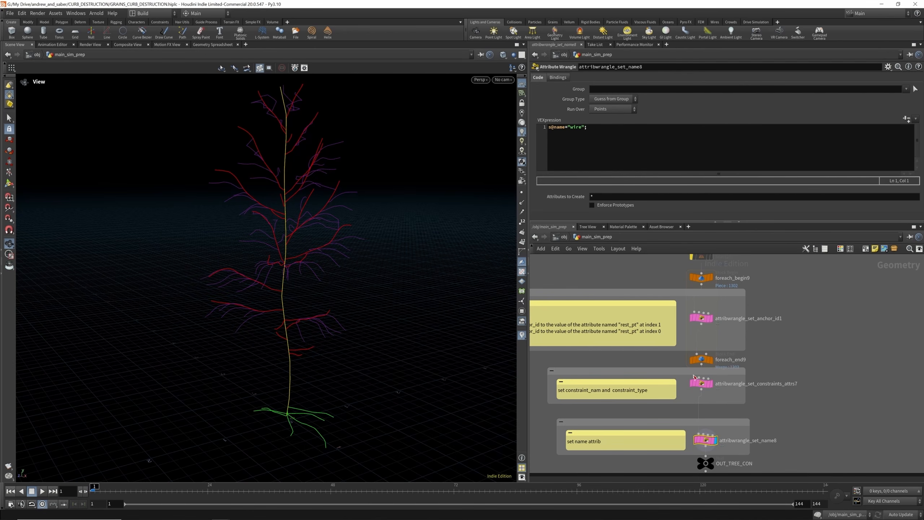
click(713, 383)
scroll(712, 391, down, 3)
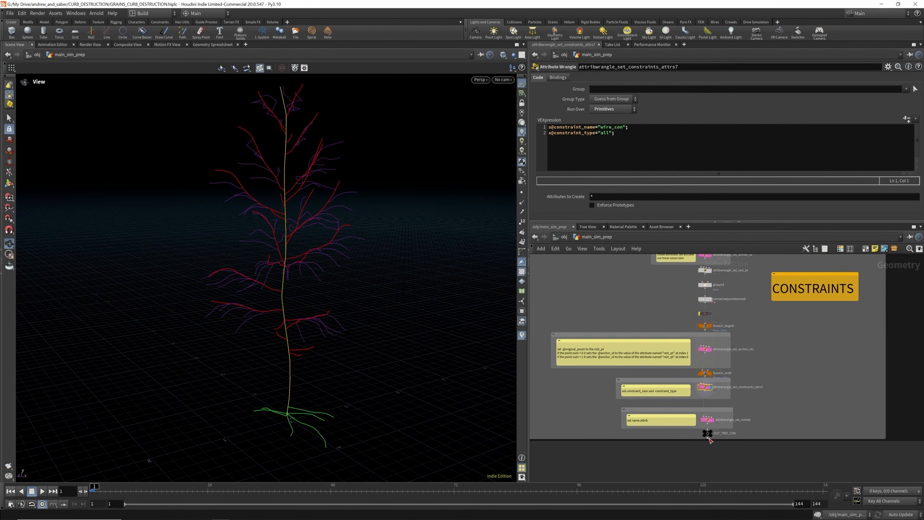
scroll(711, 439, up, 4)
click(714, 426)
Display the imported tree geometry from object_merge86 and object_merge87
drag(317, 245, 301, 372)
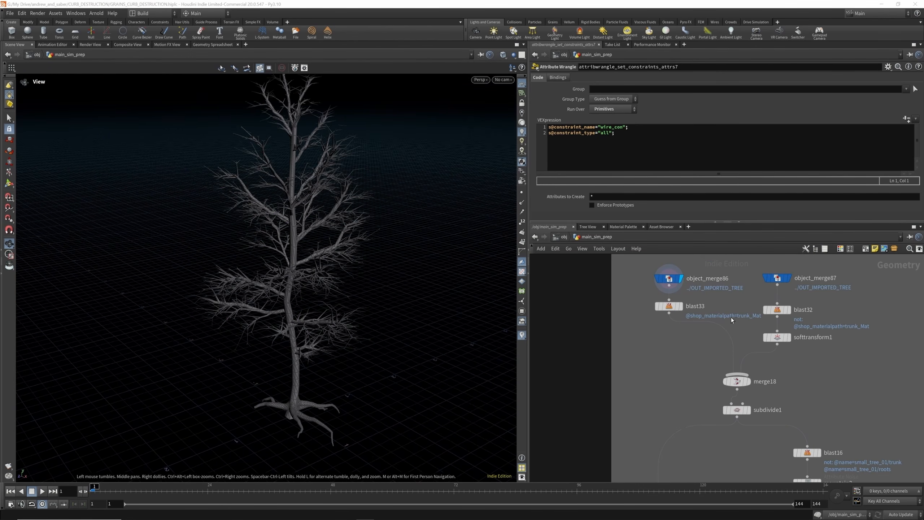
scroll(732, 320, down, 2)
scroll(692, 296, up, 3)
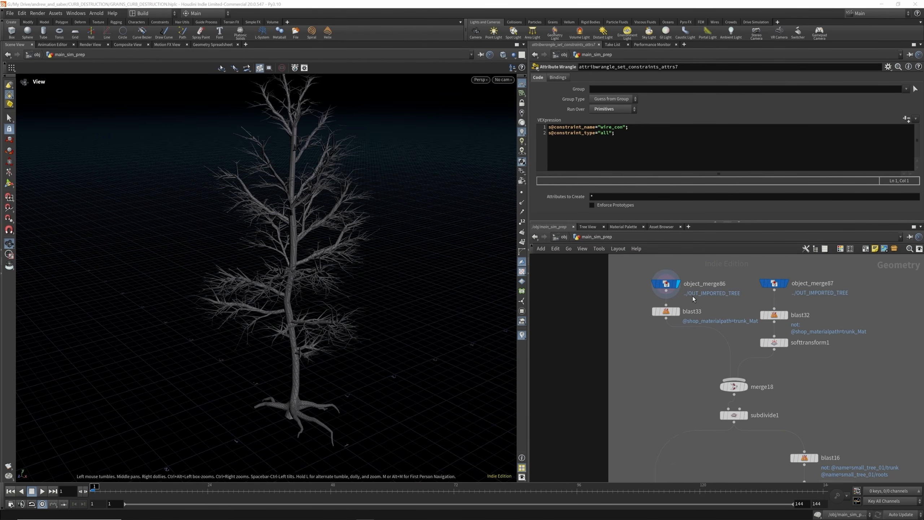
click(807, 281)
scroll(741, 286, down, 3)
scroll(753, 350, up, 3)
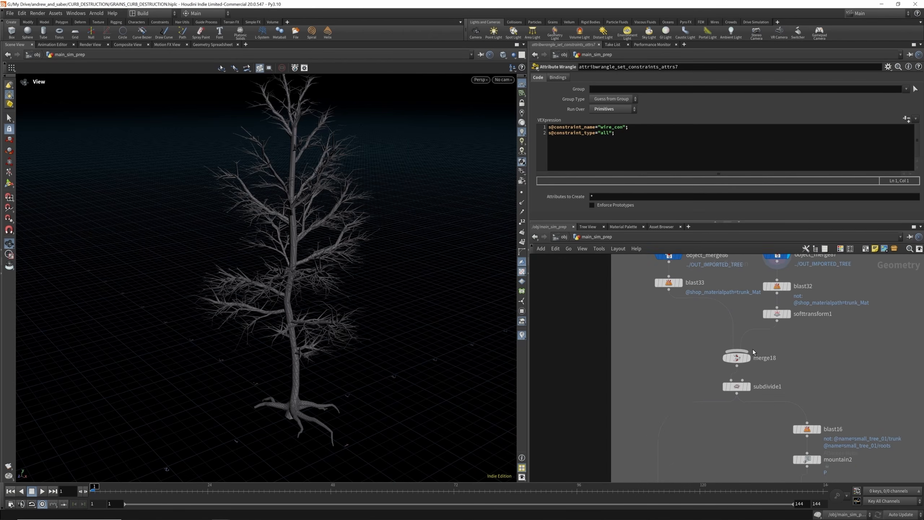
Display the combined tree at merge18 and its subdivided version at subdivide1
click(748, 359)
scroll(737, 323, down, 3)
scroll(748, 369, up, 3)
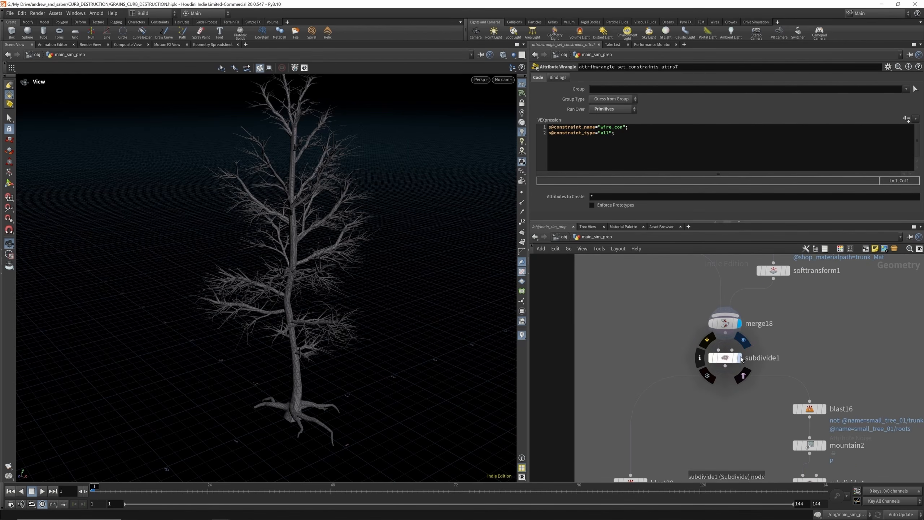
click(741, 355)
scroll(734, 338, down, 1)
scroll(687, 405, up, 4)
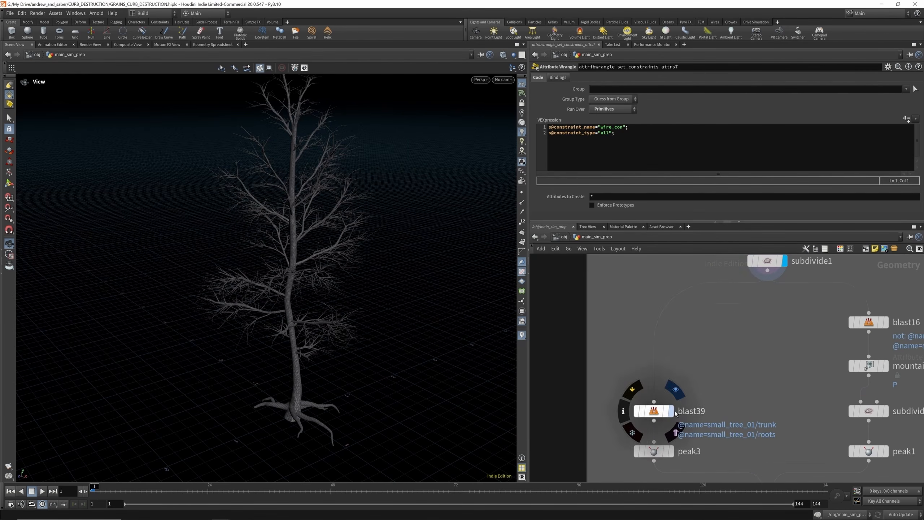
Display the isolated branches at blast39 and peak3, and compare them with the full tree at merge17
click(673, 411)
scroll(680, 366, down, 4)
scroll(682, 411, up, 3)
click(677, 410)
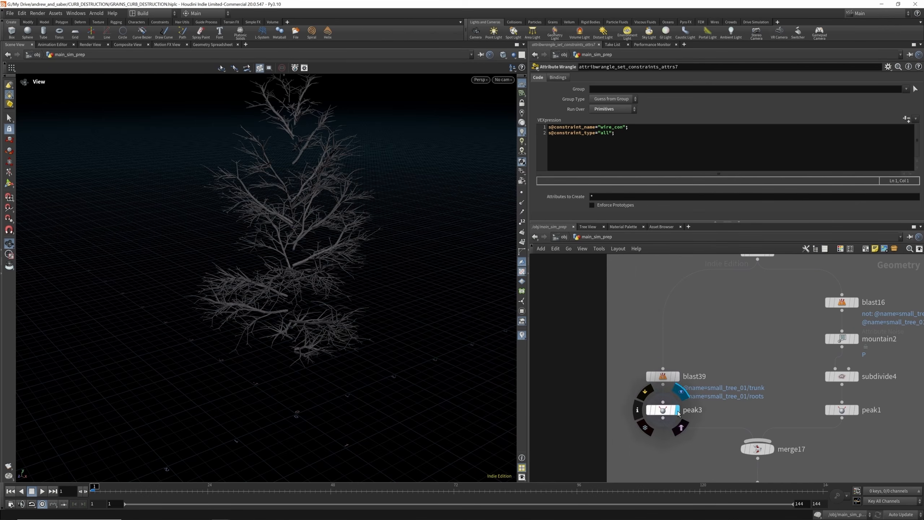
click(774, 449)
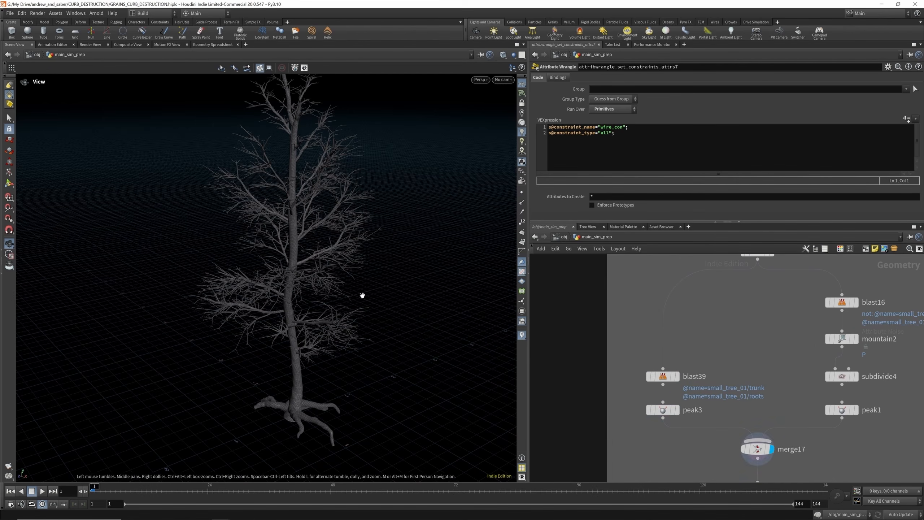
Display the isolated trunk and roots at subdivide4 and peak1
scroll(766, 313, down, 3)
scroll(817, 332, up, 3)
mouse_move(770, 300)
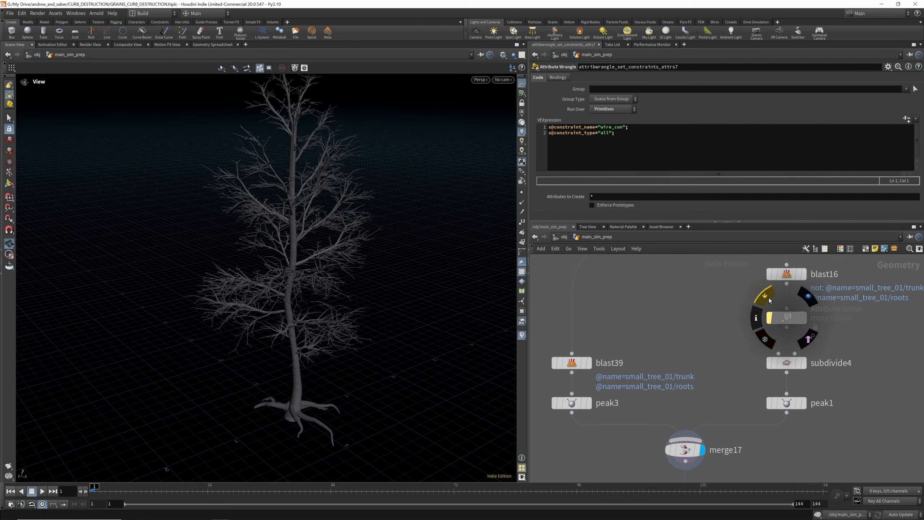
click(803, 363)
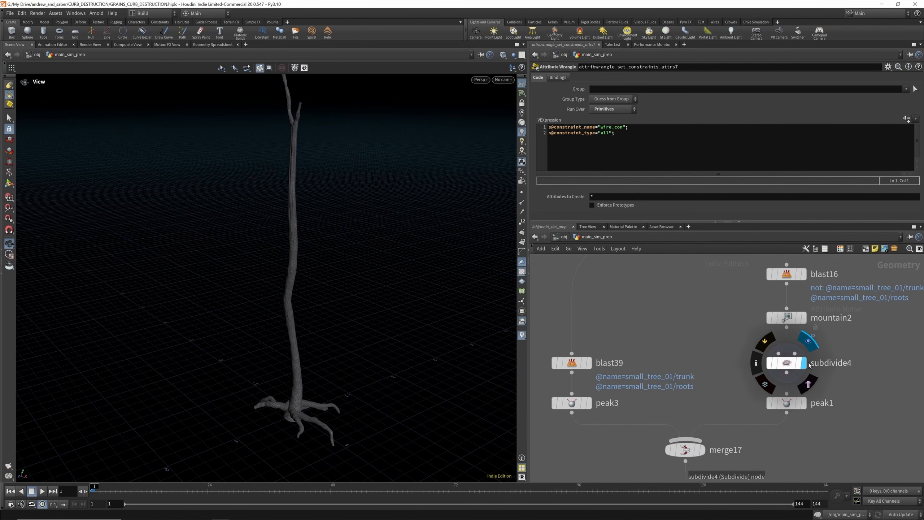
click(804, 402)
click(768, 347)
scroll(731, 301, down, 4)
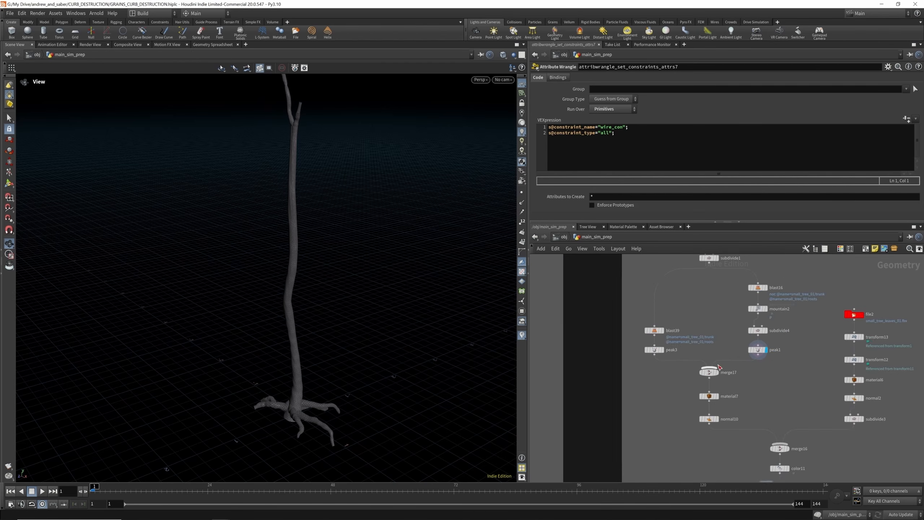
Display merge17 and examine the recombined trunk, roots and branches in the viewport
scroll(718, 363, up, 3)
click(721, 360)
drag(206, 215, 441, 276)
scroll(717, 324, down, 3)
scroll(720, 375, up, 3)
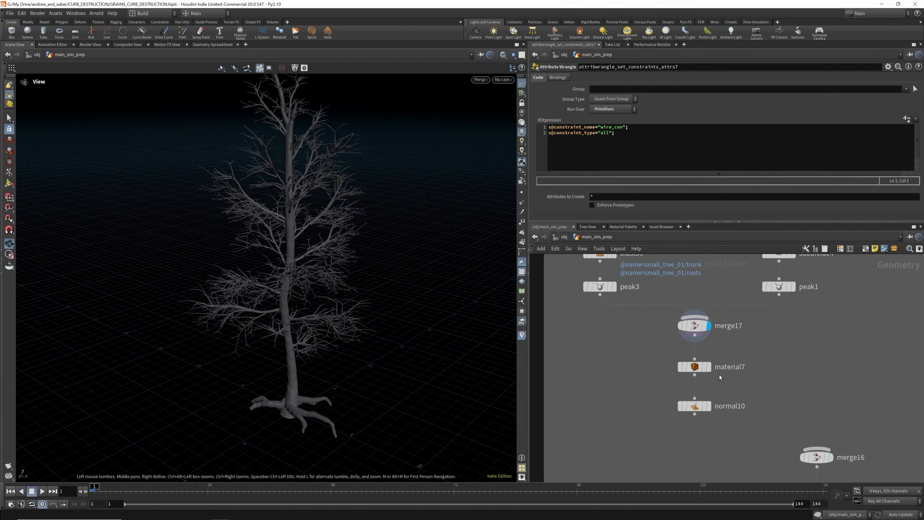
Inspect the trunk material assignment in material7, and display normal10 and its settings
click(703, 368)
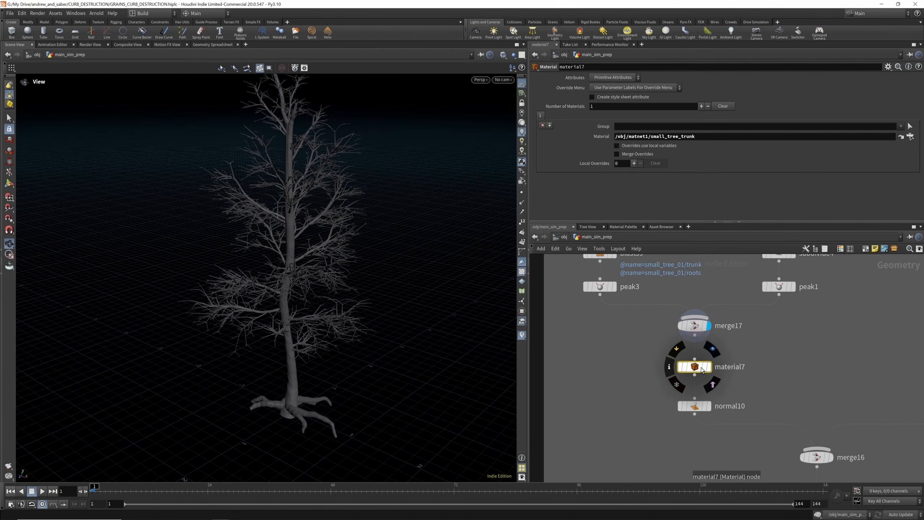
click(709, 406)
click(696, 406)
scroll(697, 400, down, 3)
scroll(753, 401, up, 2)
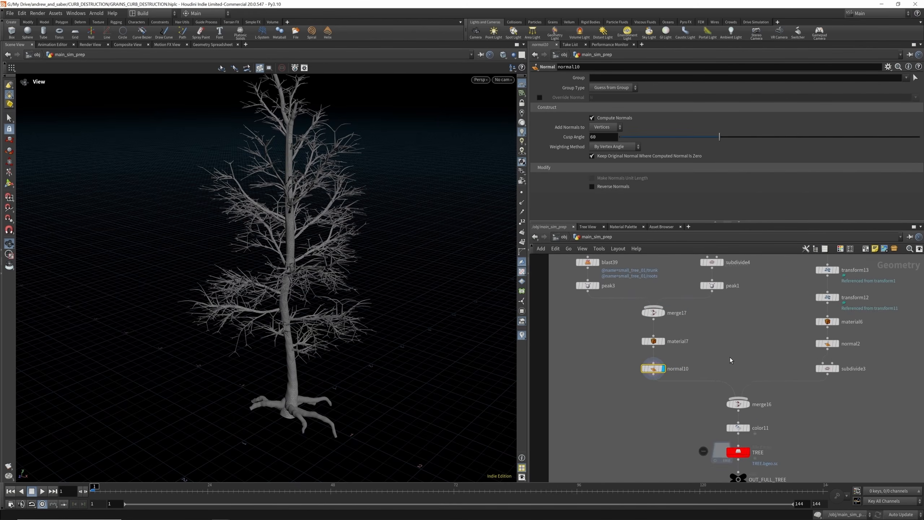
Display the imported leaves at file2, the rescaled leaves at transform13 and the subdivided leaves at subdivide3
scroll(730, 358, down, 3)
scroll(777, 314, up, 3)
click(796, 278)
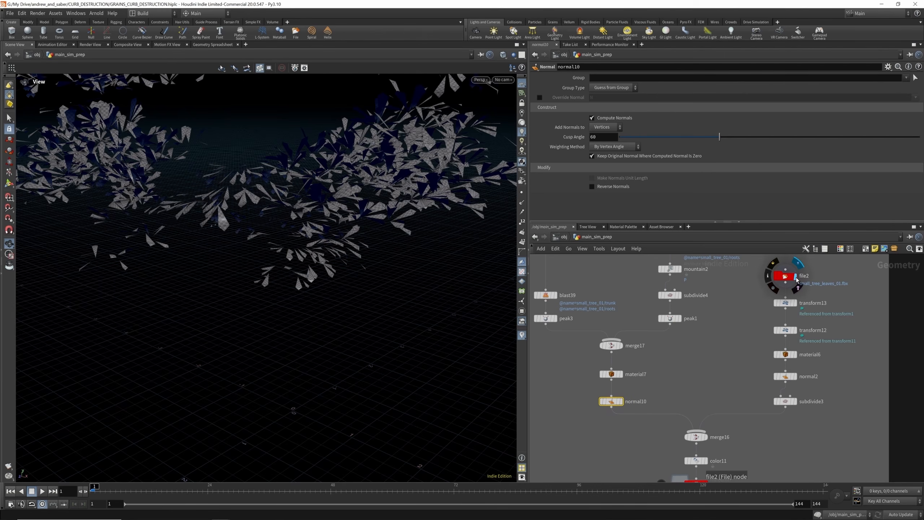
click(796, 303)
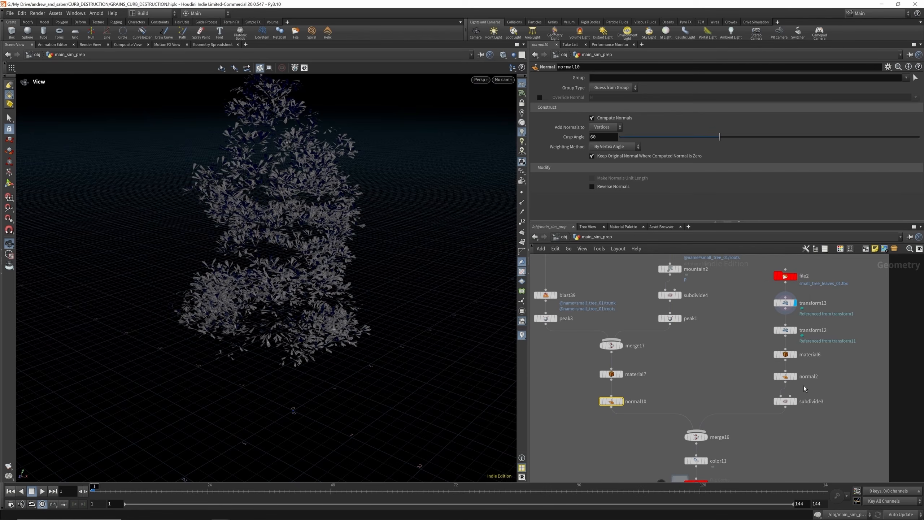
click(797, 401)
Display the tree with leaves at merge16 and color11, and inspect the TREE file cache settings
click(708, 437)
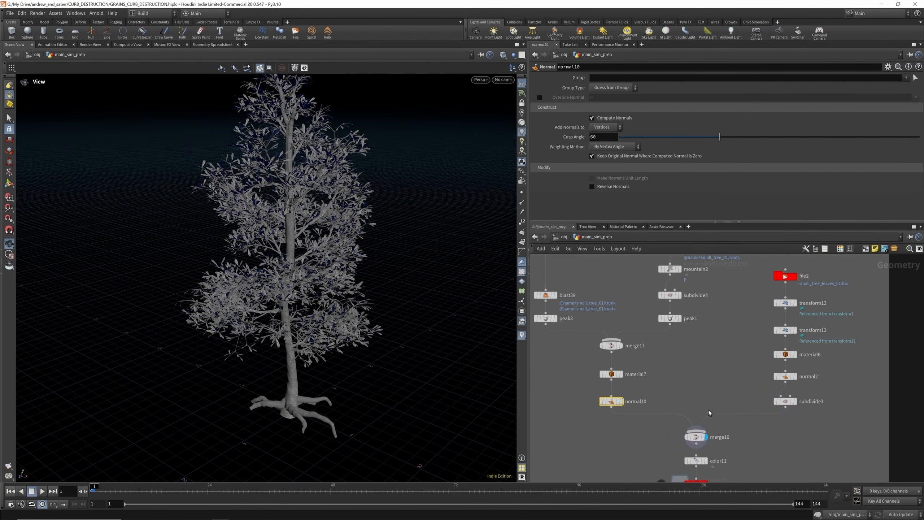
scroll(708, 430, down, 3)
scroll(705, 394, up, 5)
click(705, 379)
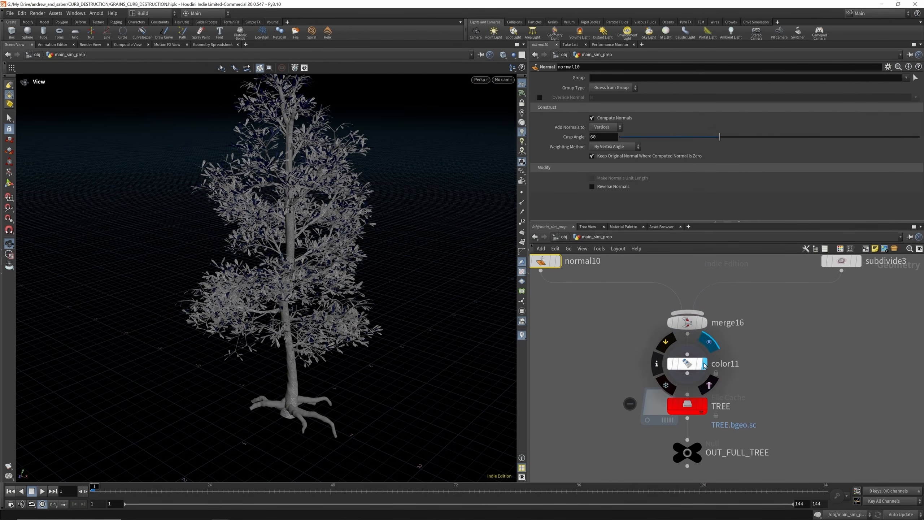
click(694, 407)
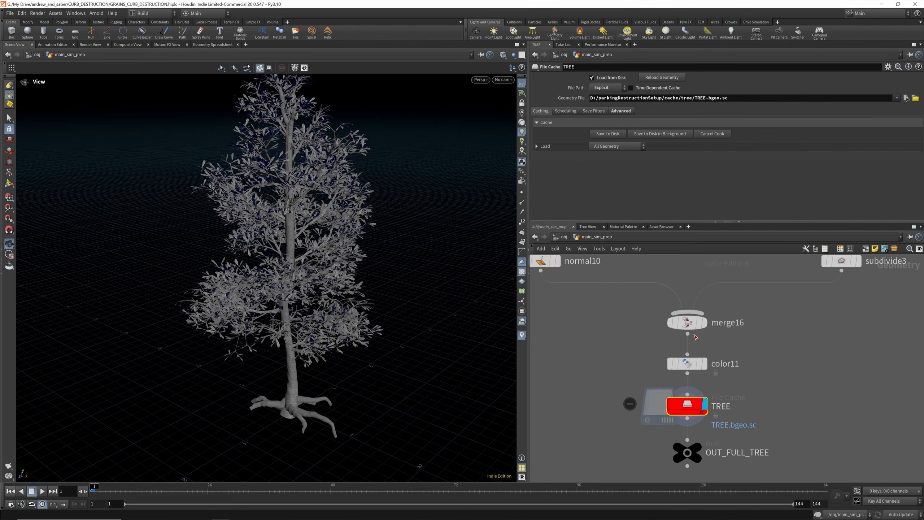
Display the tree copied onto the scene points at the start of the fracture network
scroll(694, 406, down, 6)
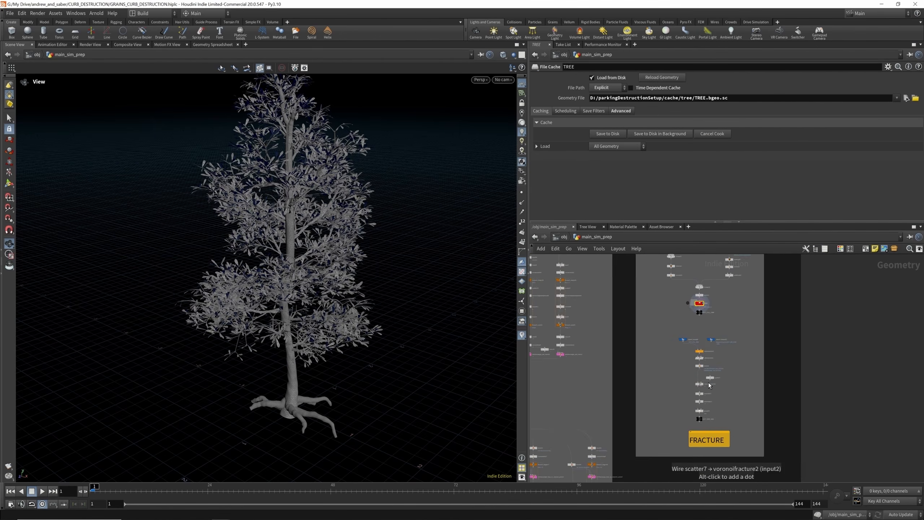
click(704, 351)
scroll(709, 339, up, 4)
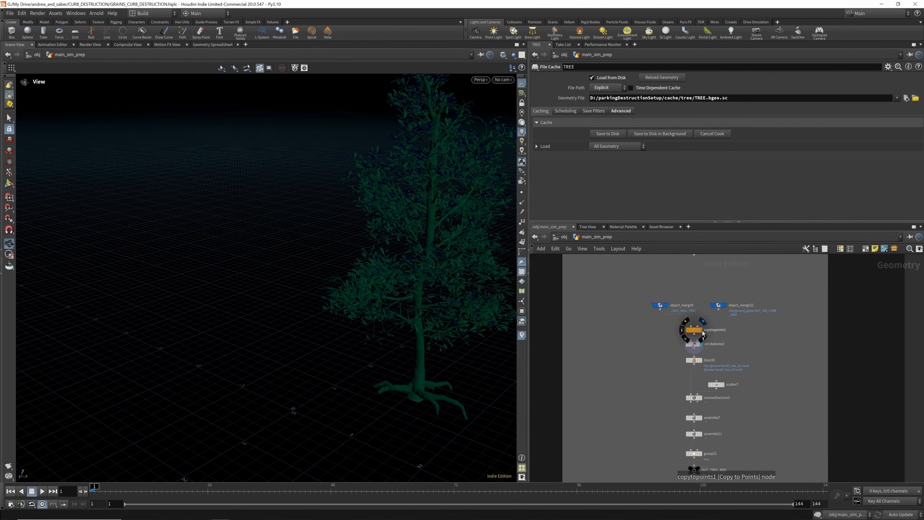
Display the source tree at object_merge9 and the placement points at object_merge22, and return to the copied tree at copytopoints1
click(667, 306)
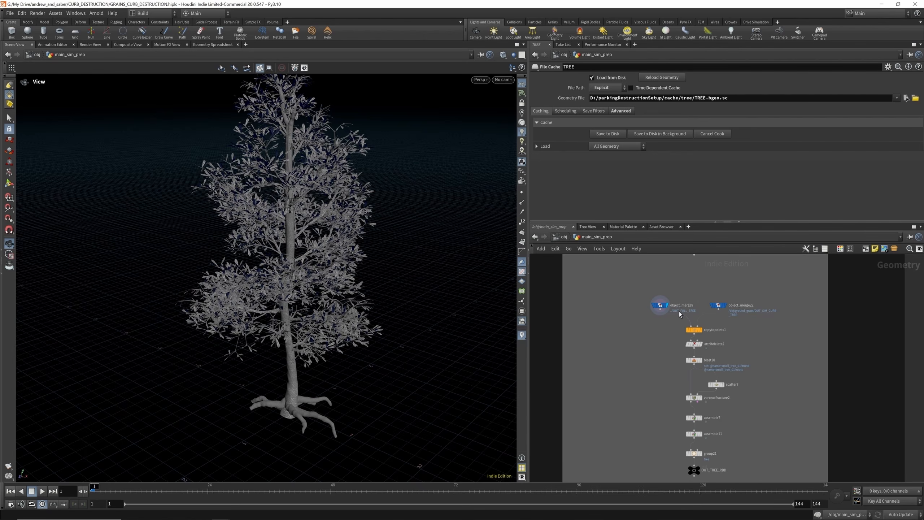
drag(265, 336, 288, 366)
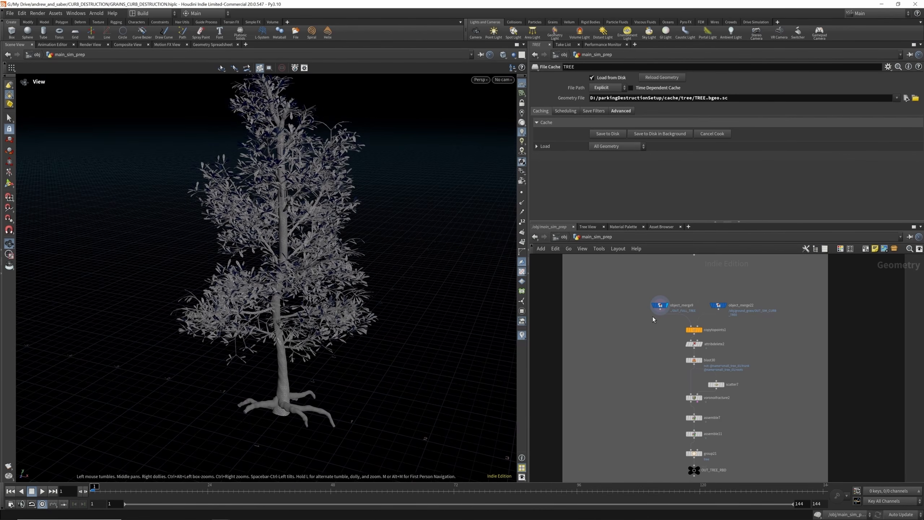
click(728, 295)
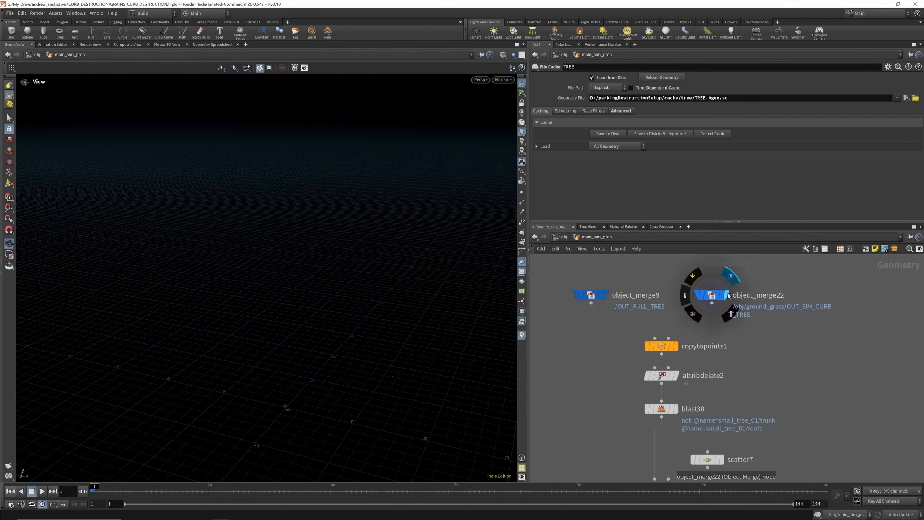
scroll(725, 315, up, 4)
scroll(402, 378, up, 9)
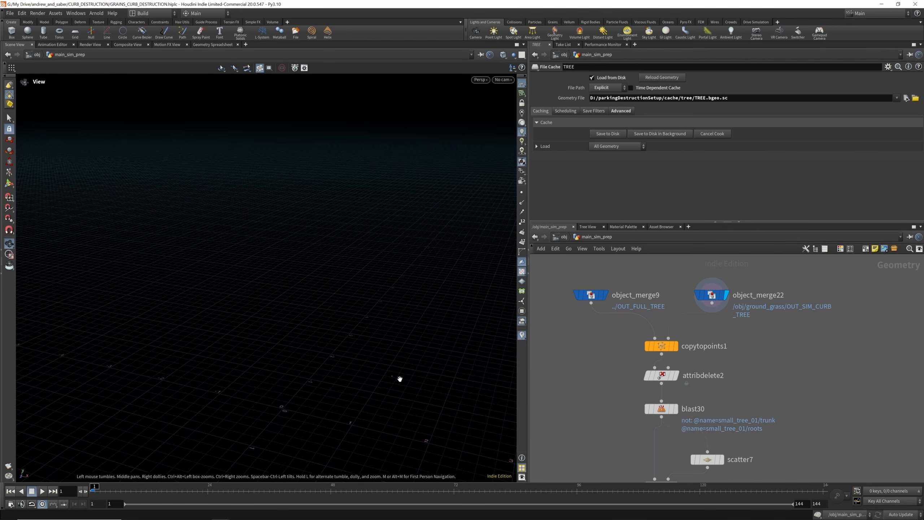
scroll(401, 379, down, 2)
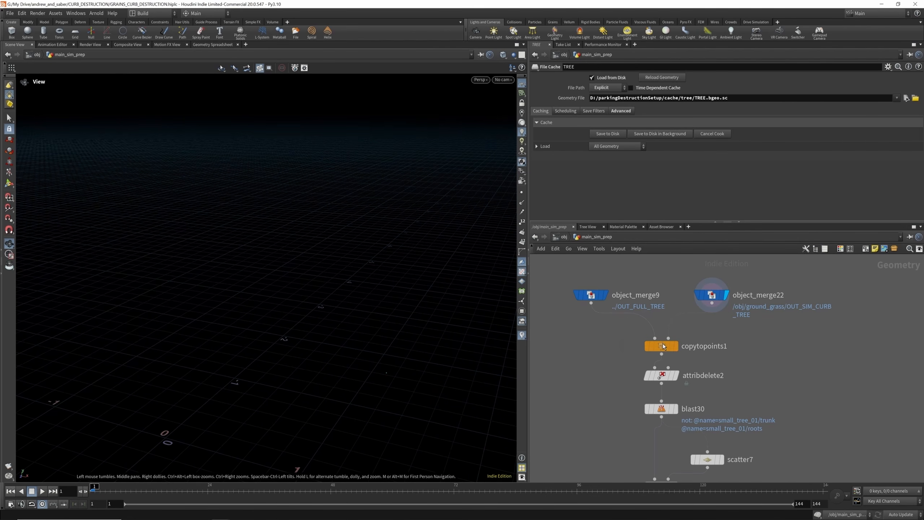
click(676, 346)
scroll(378, 352, down, 5)
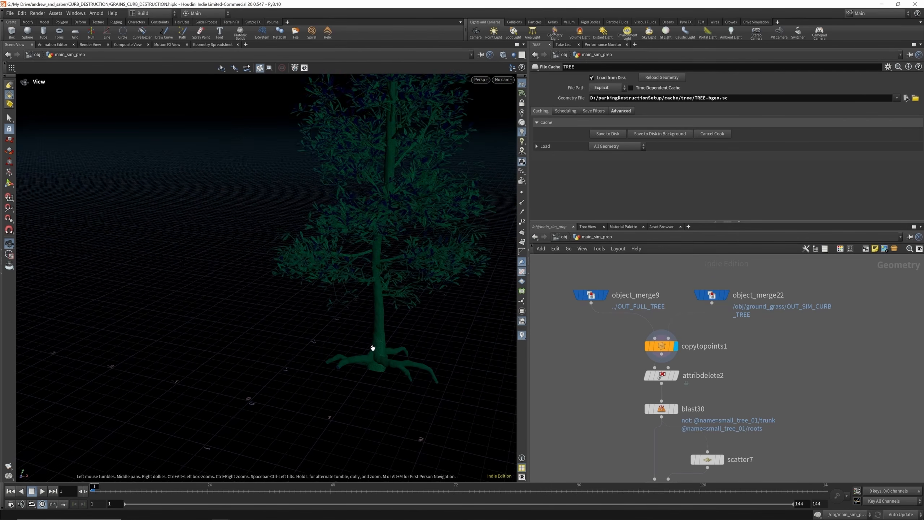
Inspect the attributes deleted in attribdelete2, and display blast30 with its group settings isolating the trunk and roots
click(661, 375)
scroll(679, 380, down, 5)
scroll(679, 380, up, 5)
click(676, 367)
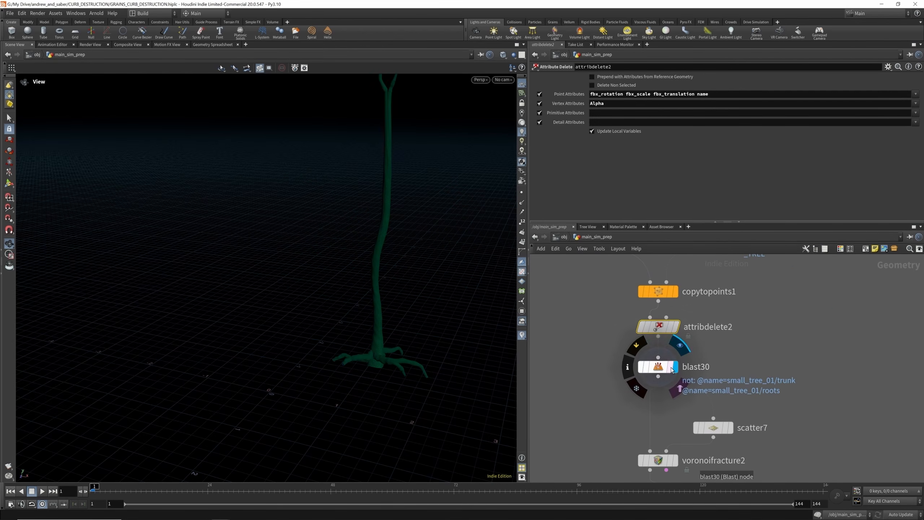
click(665, 369)
scroll(227, 345, down, 3)
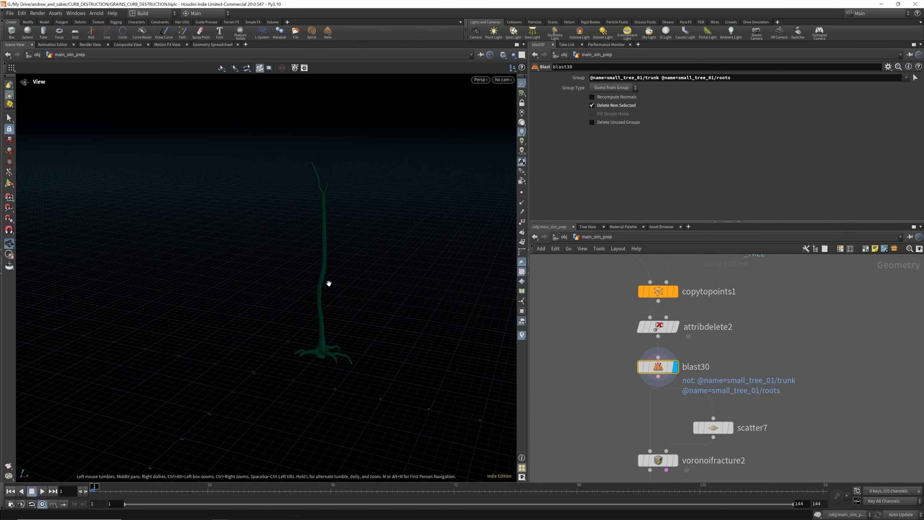
Inspect the Voronoi fracture settings in voronoifracture2, and display the scatter7 points and the fractured trunk
middle_drag(700, 450, 691, 394)
scroll(690, 395, up, 2)
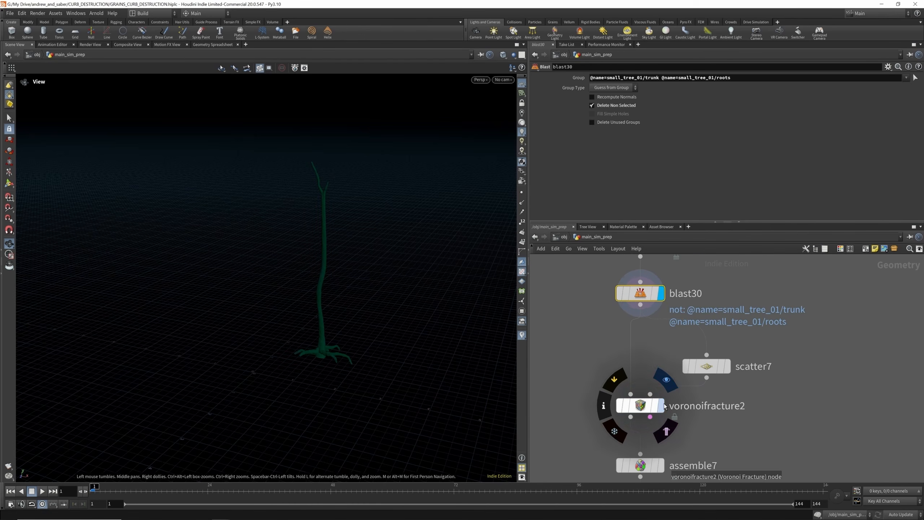
click(661, 406)
click(650, 407)
click(728, 367)
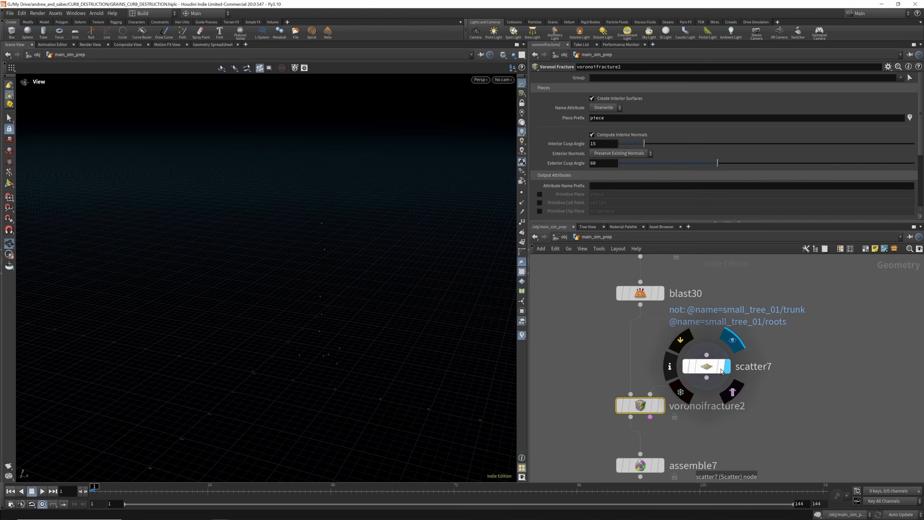
click(662, 405)
scroll(654, 315, down, 3)
scroll(661, 386, up, 3)
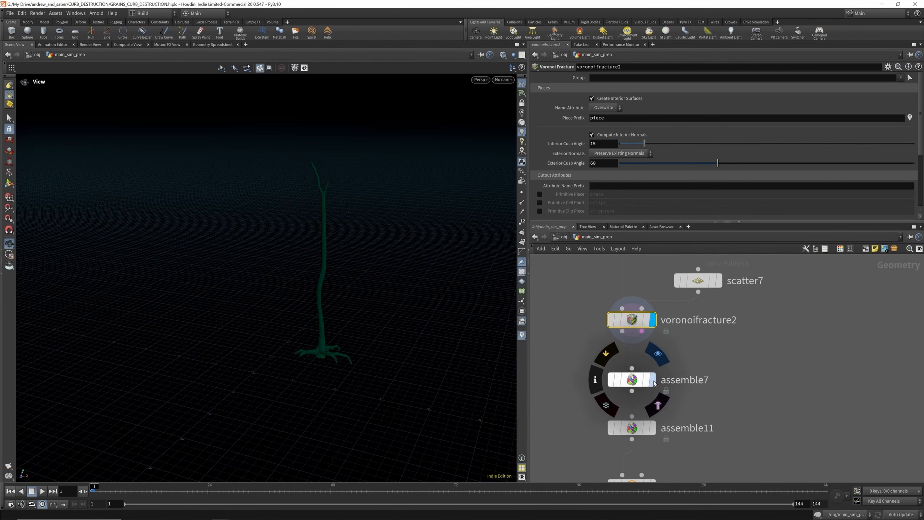
Display assemble7 and assemble11, and inspect their piece naming and packed primitive settings
click(653, 380)
click(636, 381)
scroll(668, 321, down, 3)
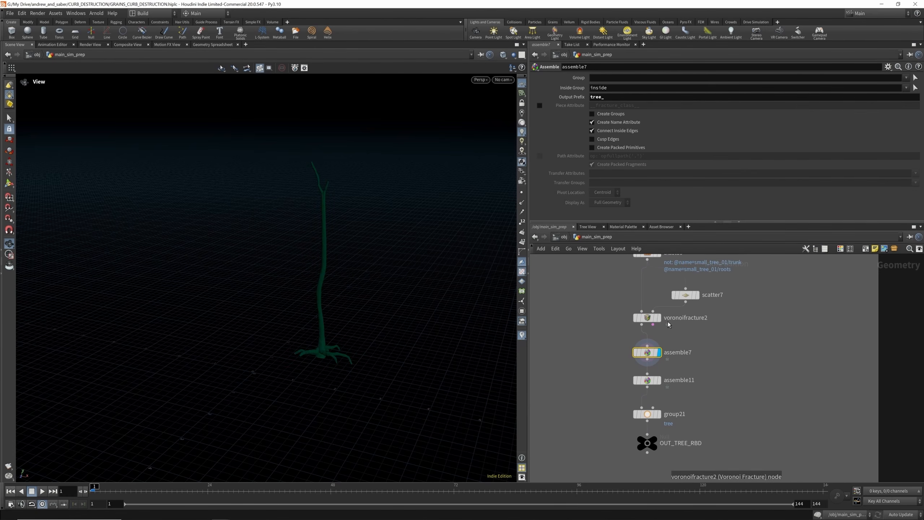
scroll(661, 389, up, 2)
click(659, 379)
click(643, 380)
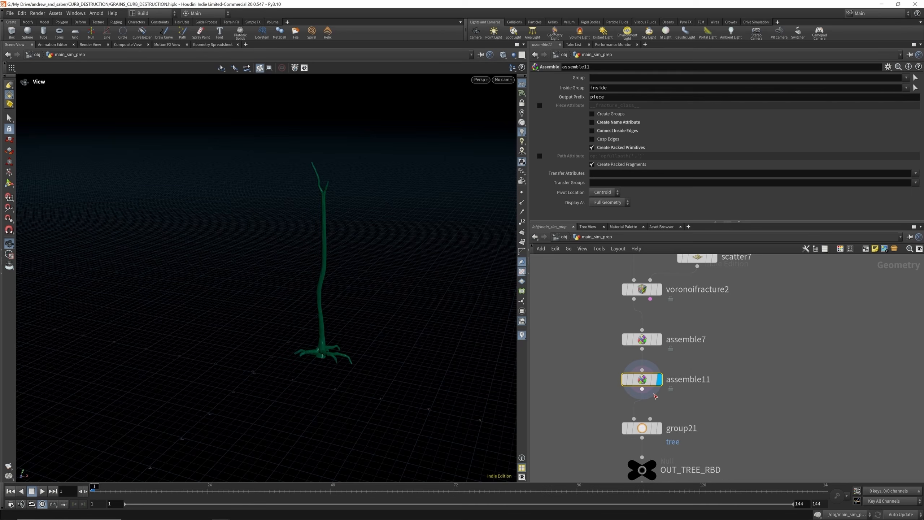
Inspect the tree point group in group21, and display the final fractured trunk at OUT_TREE_RBD
click(659, 428)
click(643, 428)
scroll(645, 426, down, 3)
scroll(650, 414, up, 2)
click(657, 396)
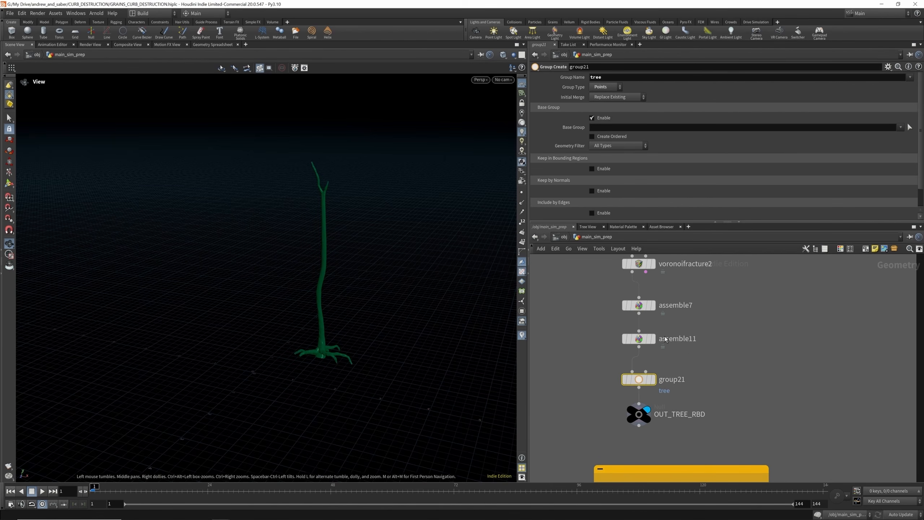
scroll(666, 339, down, 1)
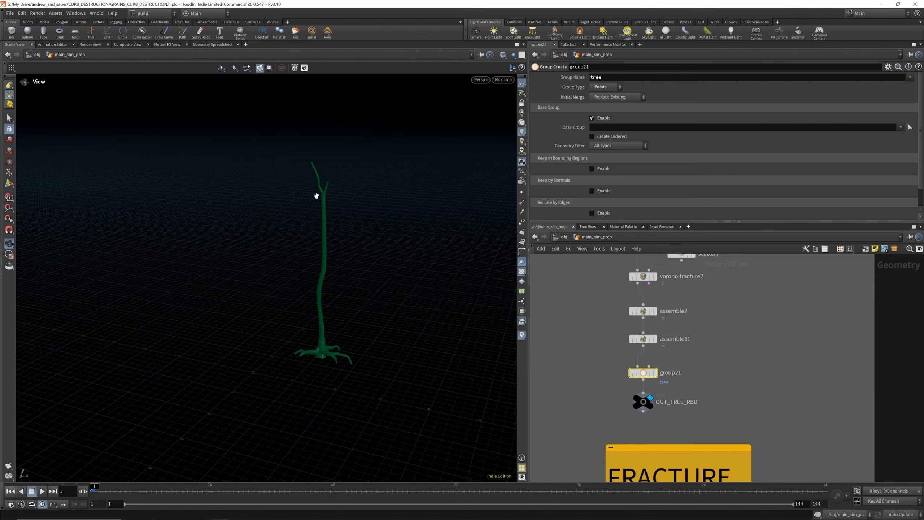
Find the MAIN SIM section of main_sim_prep and open the dopnet5 simulation network
scroll(711, 373, down, 10)
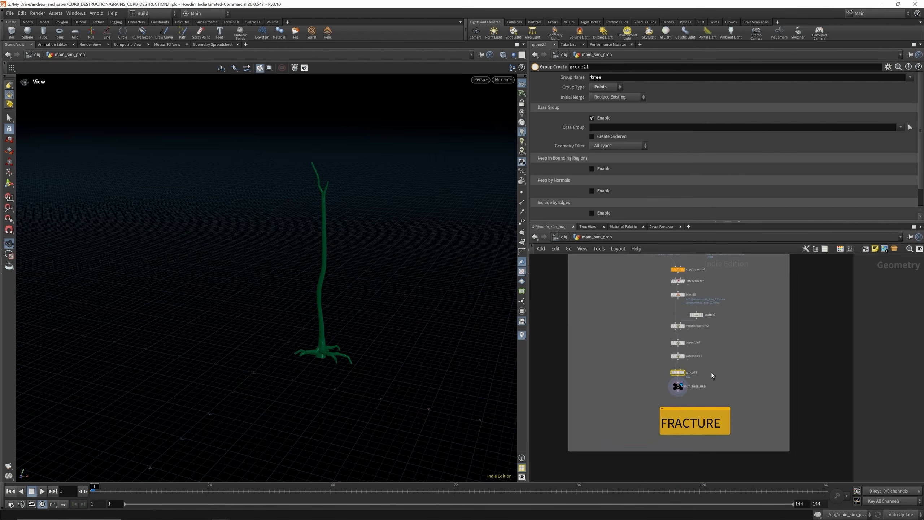
scroll(682, 373, down, 5)
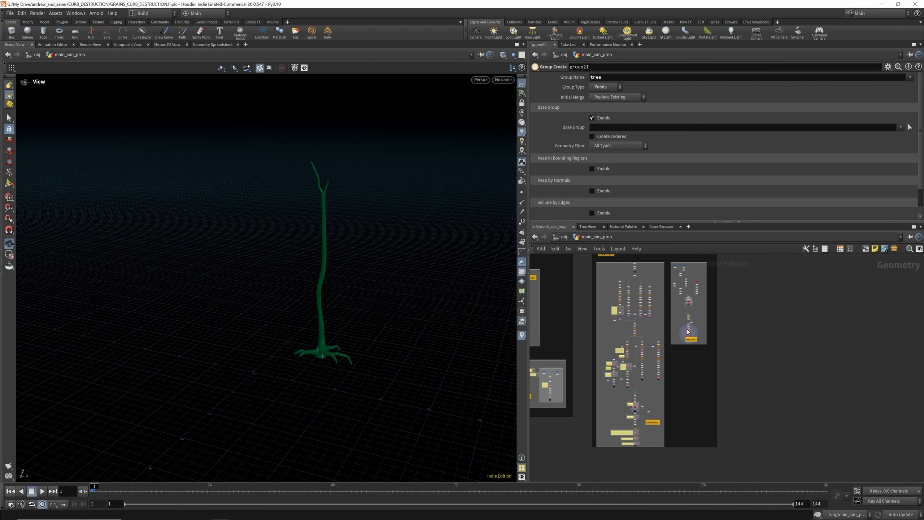
scroll(690, 323, down, 3)
scroll(690, 337, up, 3)
scroll(706, 304, up, 10)
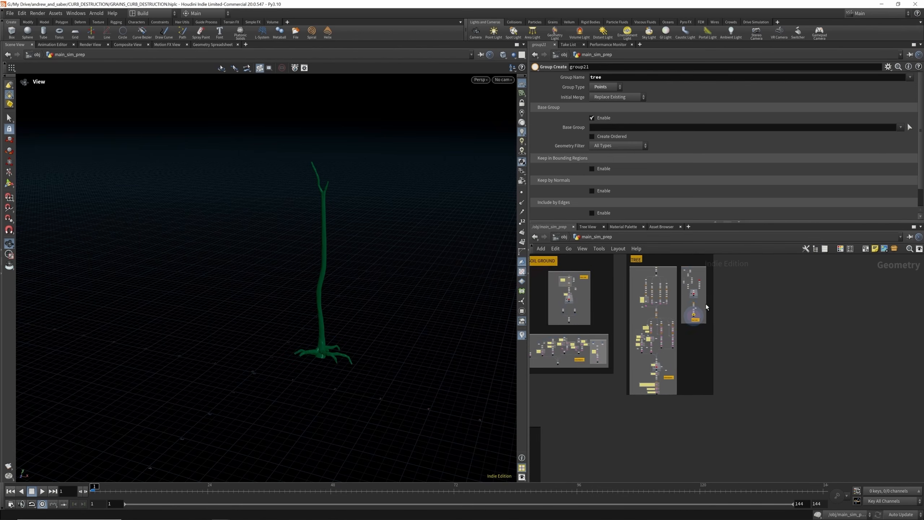
scroll(560, 335, up, 2)
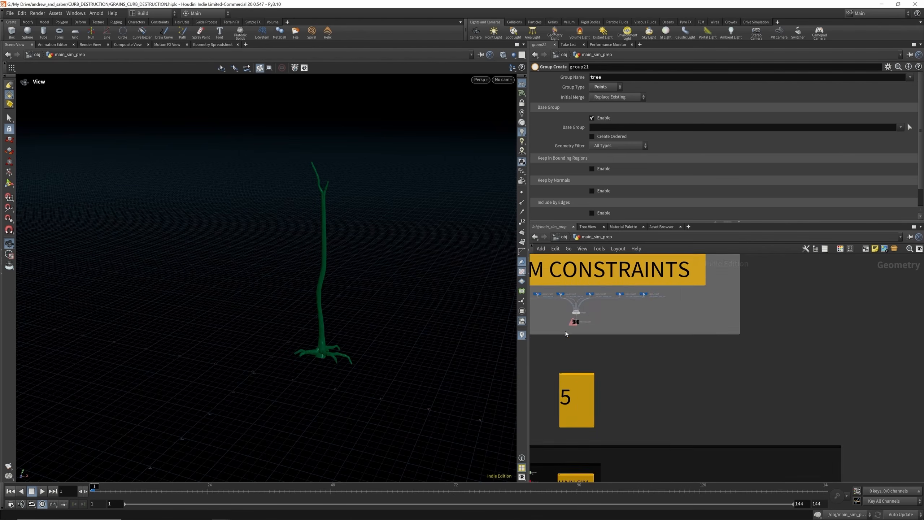
scroll(615, 316, down, 5)
scroll(591, 370, up, 5)
scroll(586, 366, up, 3)
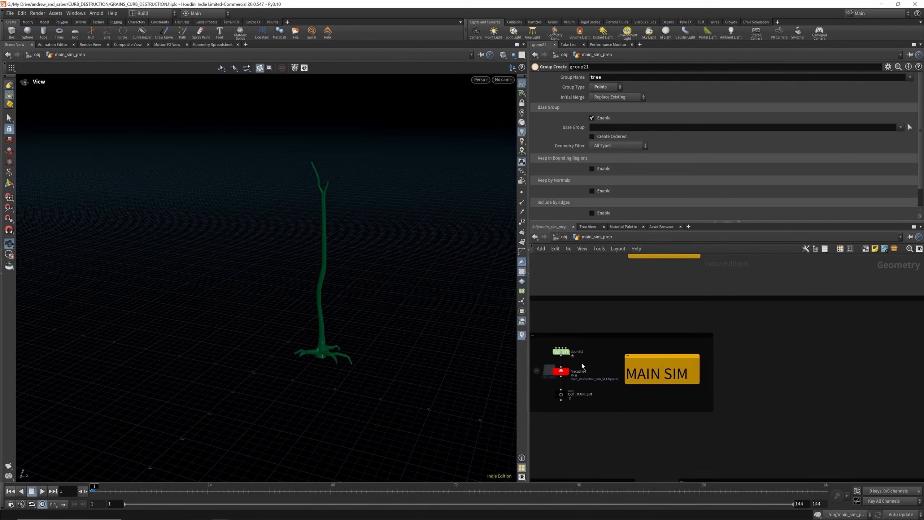
scroll(619, 362, down, 2)
scroll(633, 358, up, 4)
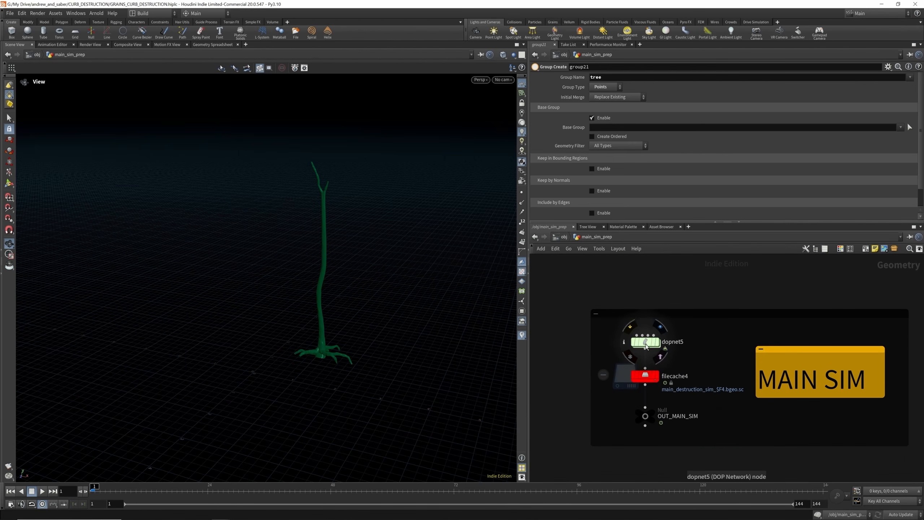
double_click(643, 345)
scroll(596, 312, up, 5)
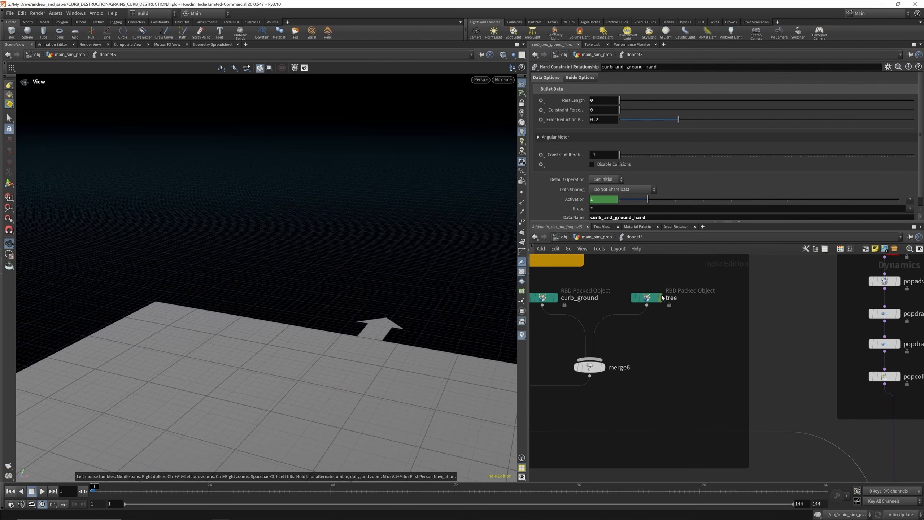
Examine the objects, glue constraints and solver chain in dopnet5, and display the cached main simulation at filecache4 in main_sim_prep
scroll(619, 325, down, 6)
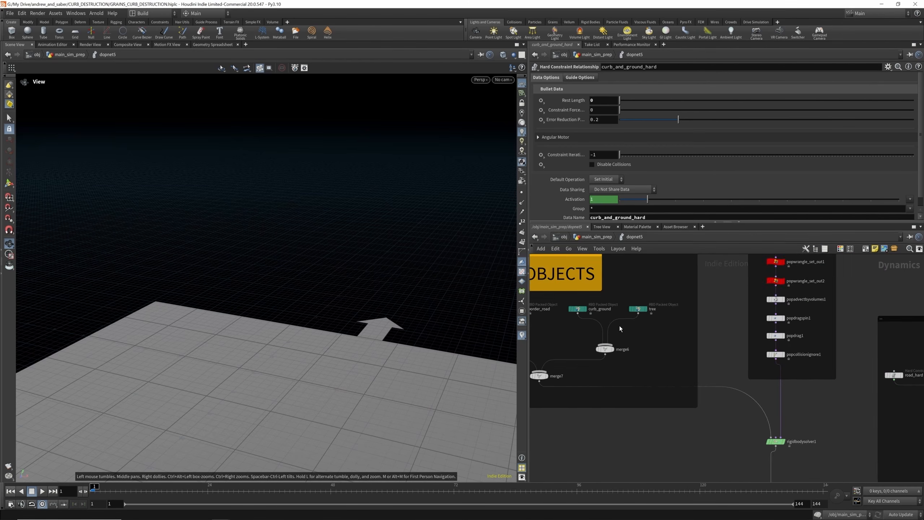
scroll(851, 344, up, 5)
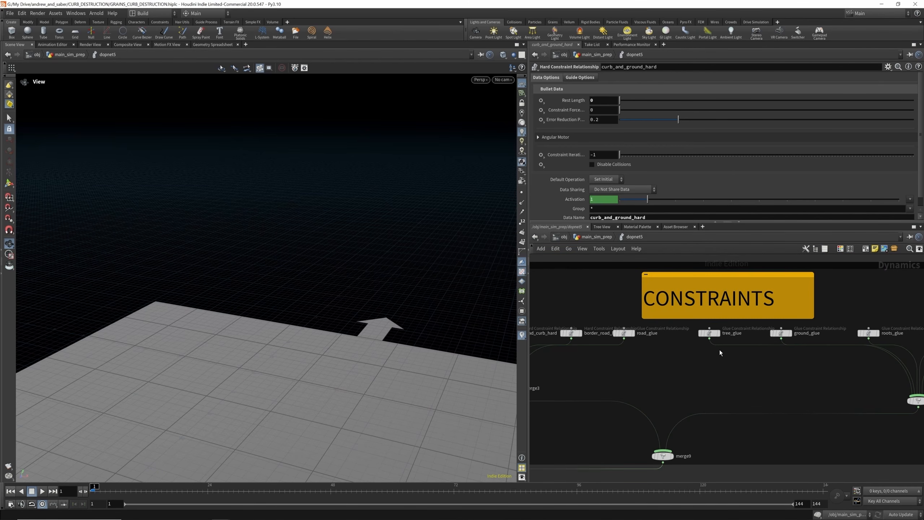
scroll(746, 347, down, 8)
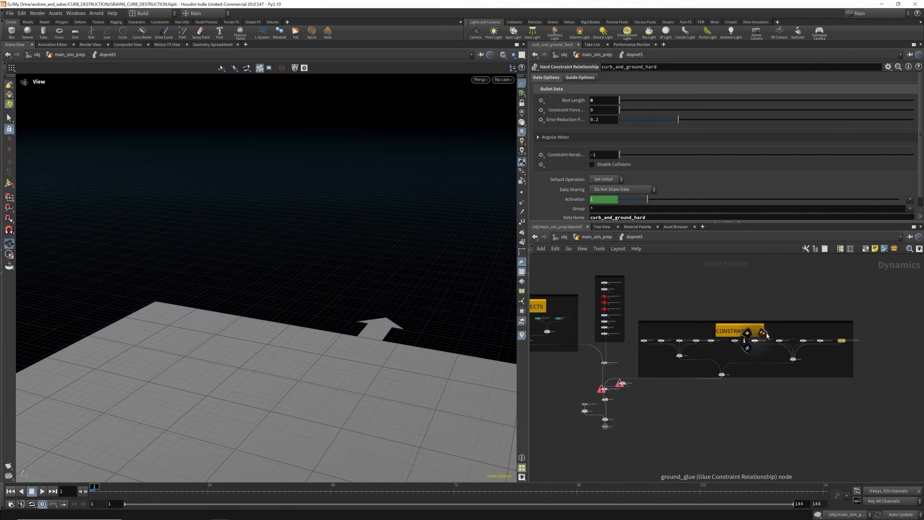
scroll(706, 362, up, 5)
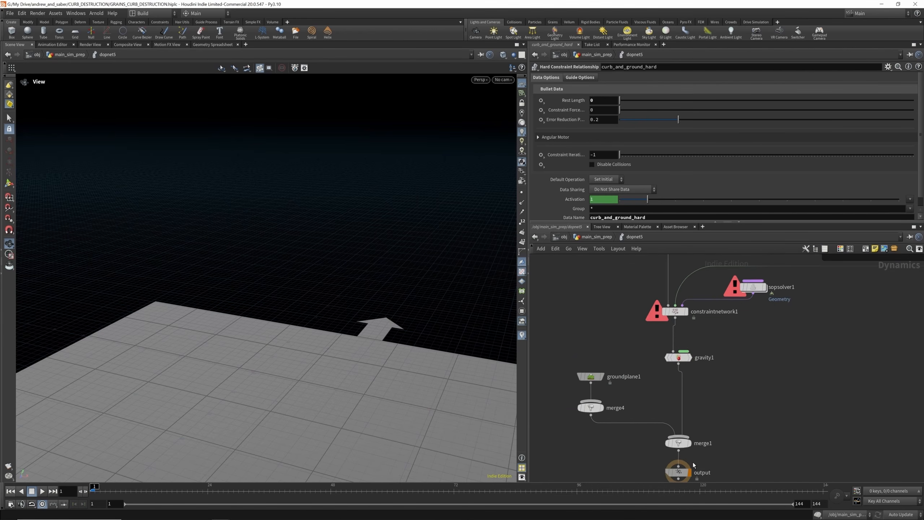
click(603, 241)
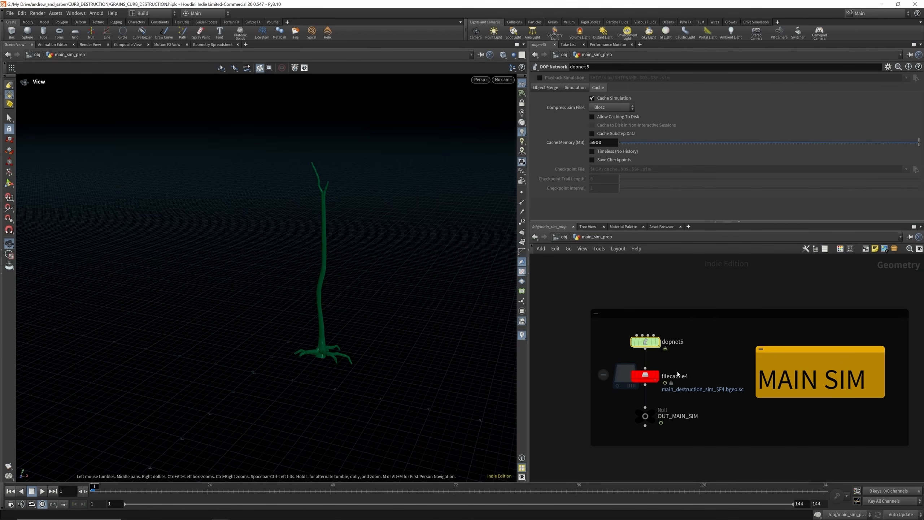
click(658, 375)
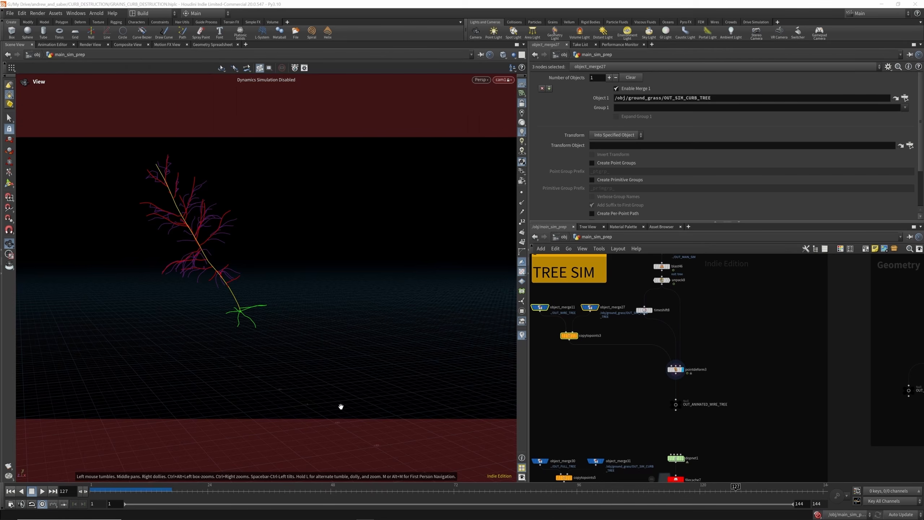
Display the imported main simulation at object_merge76 in the TREE SIM network, undoing the accidental camera move
scroll(598, 401, down, 3)
scroll(638, 283, down, 3)
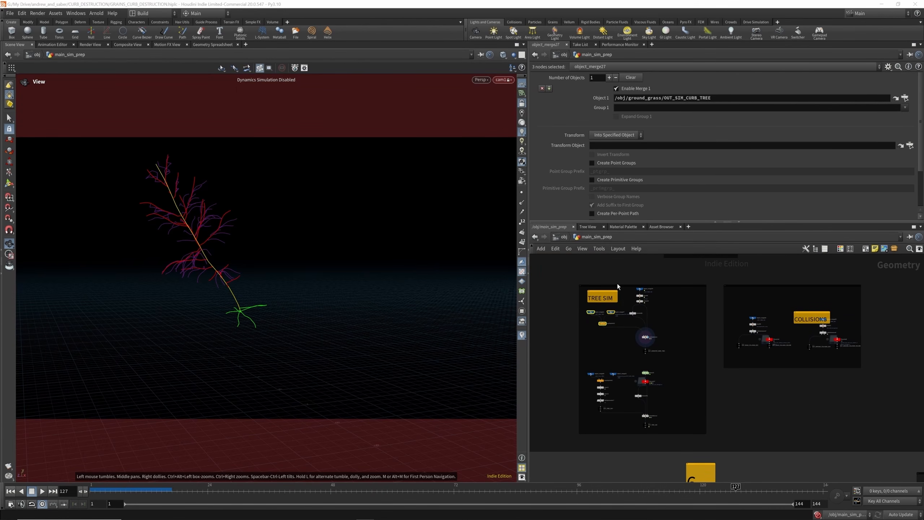
scroll(645, 289, up, 5)
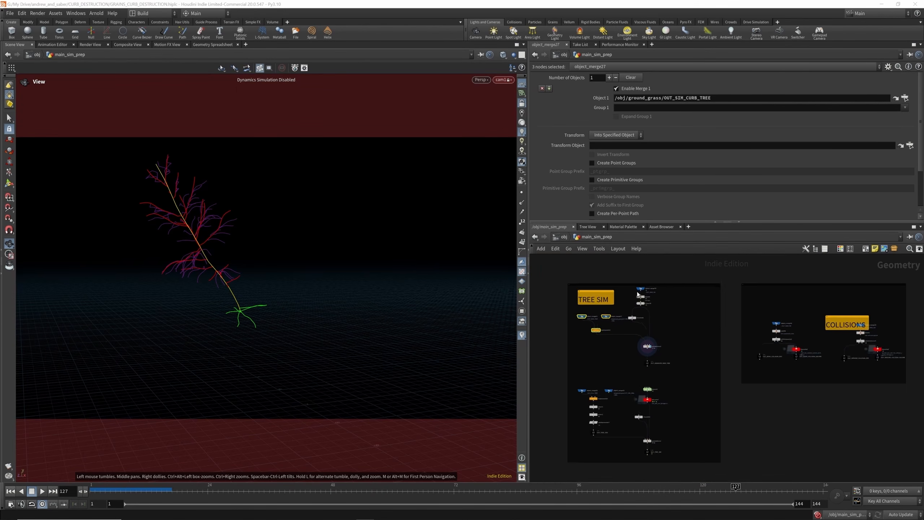
click(643, 285)
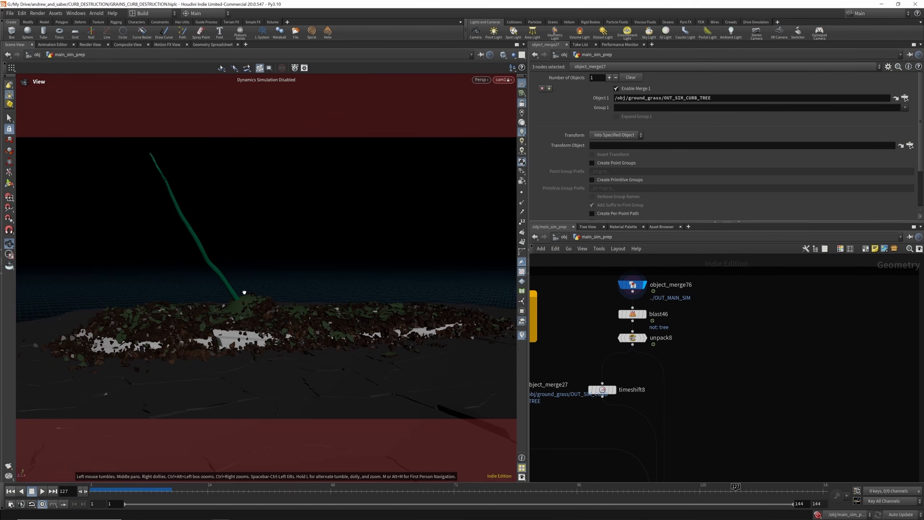
drag(244, 293, 228, 297)
key(ctrl+z)
click(723, 319)
scroll(691, 309, down, 3)
scroll(687, 309, up, 5)
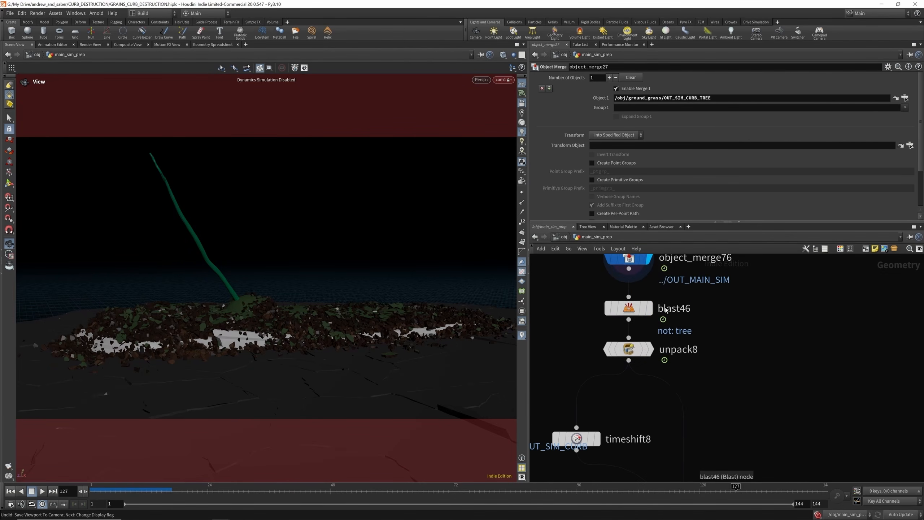
Display the isolated simulated tree at blast46 and its unpacked geometry at unpack8
click(651, 308)
scroll(665, 306, down, 3)
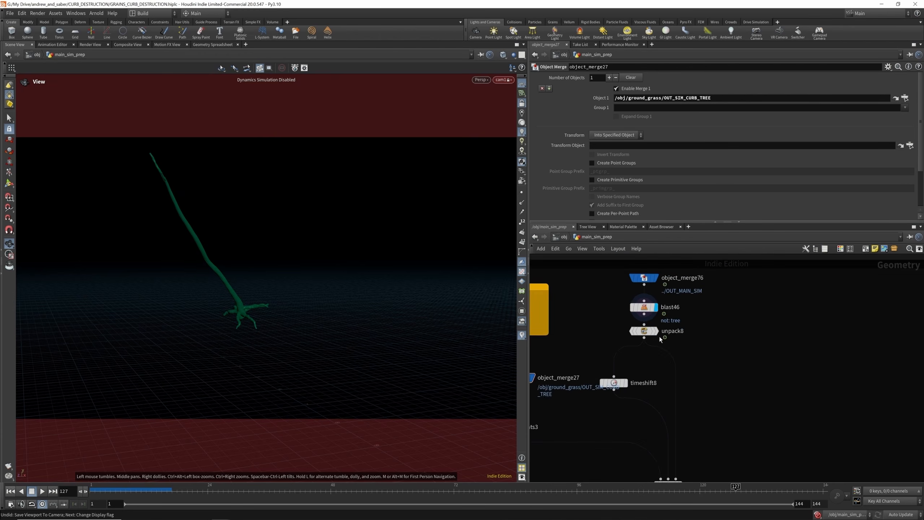
scroll(659, 333, up, 3)
click(655, 328)
scroll(658, 317, down, 3)
scroll(634, 374, up, 3)
scroll(631, 334, down, 3)
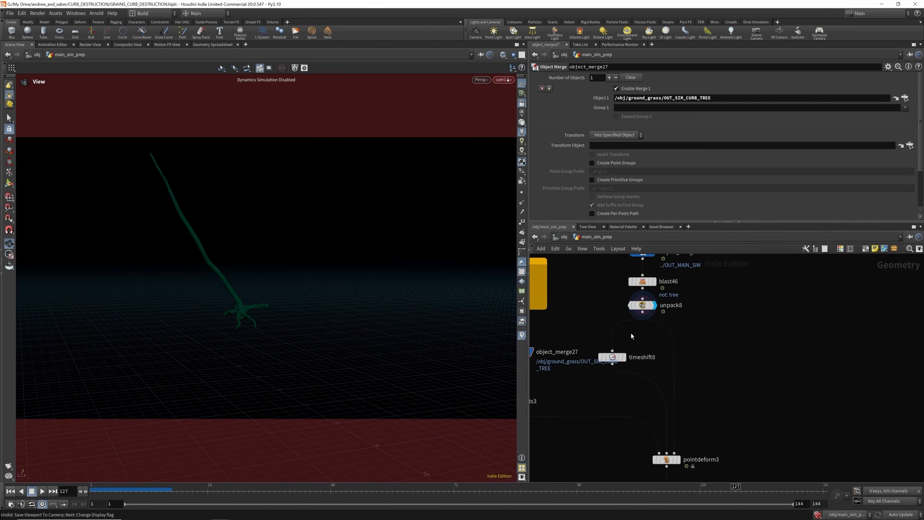
Display the time-shifted tree at timeshift8
scroll(630, 367, up, 1)
click(623, 356)
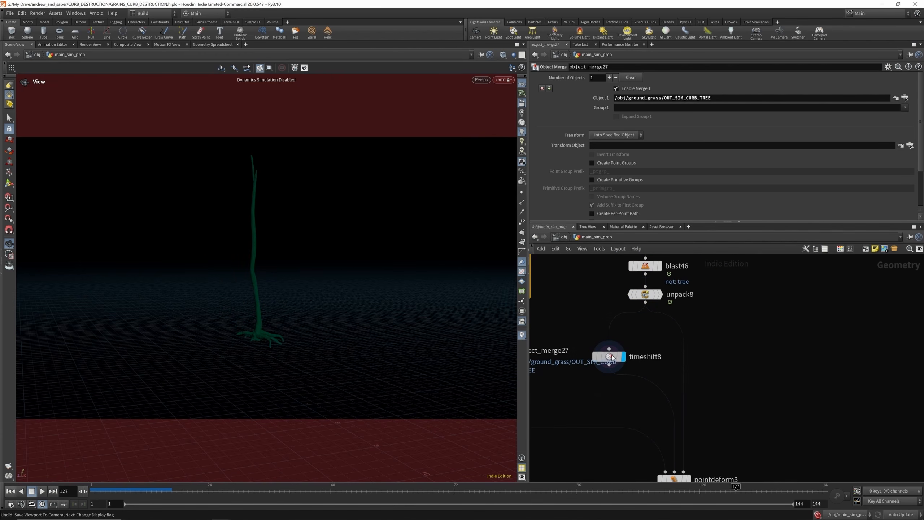
Show the settings of timeshift8 and display the wire tree copied onto the curb point at copytopoints3
click(607, 356)
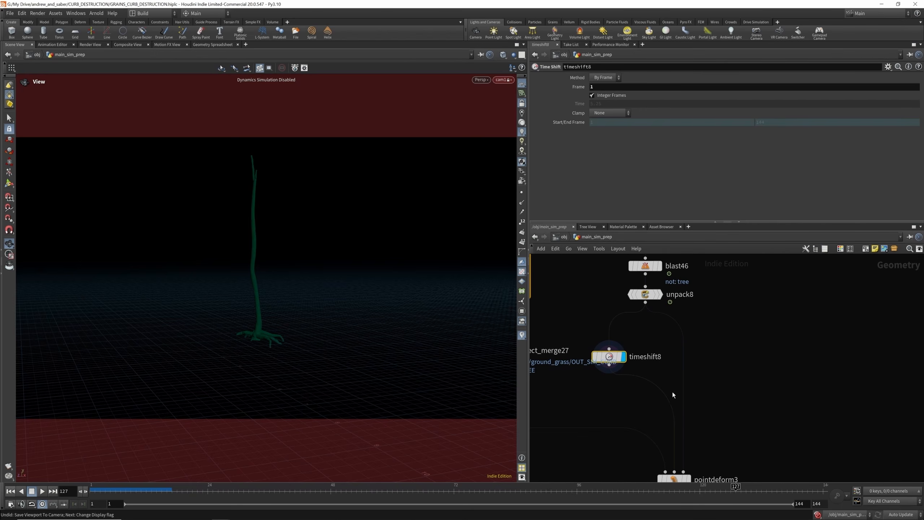
scroll(672, 395, down, 3)
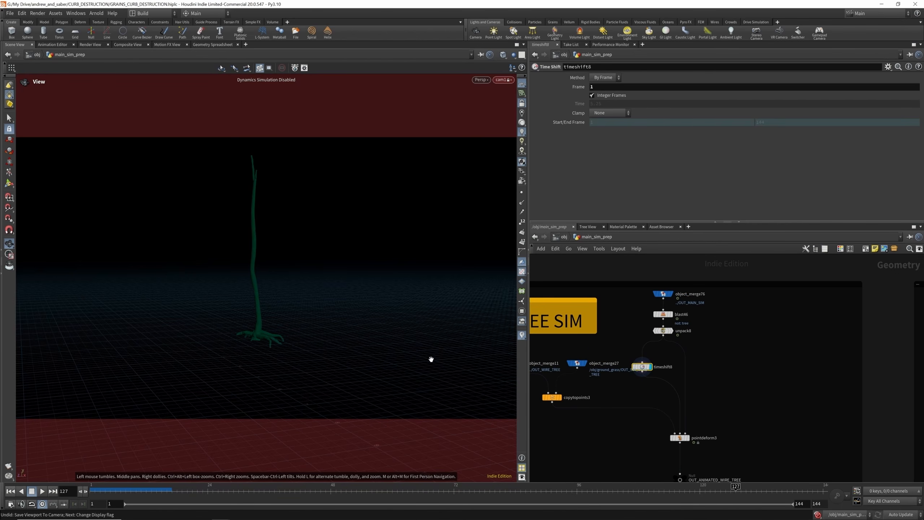
scroll(676, 401, down, 2)
scroll(591, 391, up, 5)
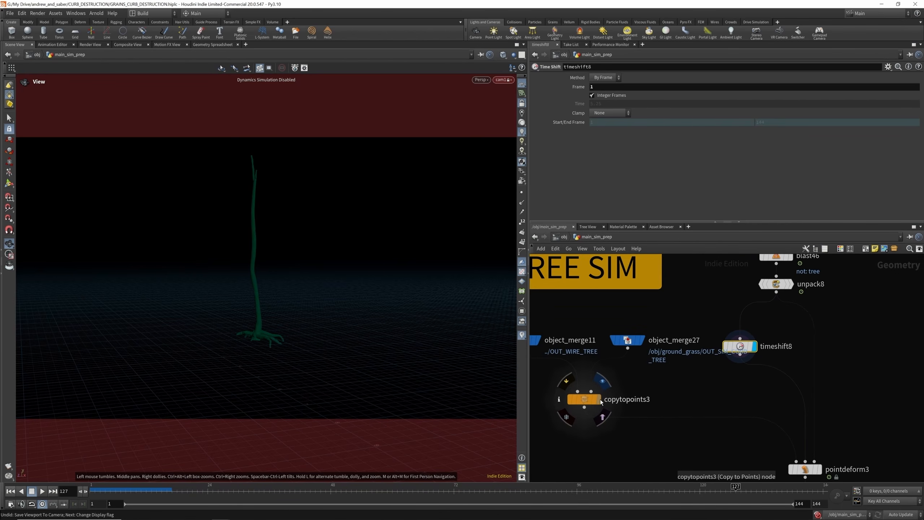
click(597, 399)
scroll(646, 387, down, 2)
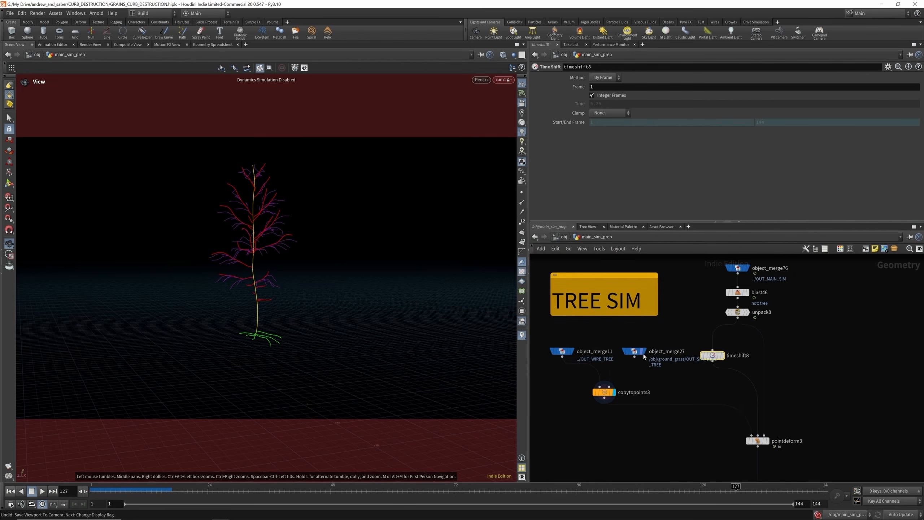
Display both inputs of the copy, object_merge27 and object_merge11, and return the display to copytopoints3
scroll(630, 349, up, 3)
click(644, 350)
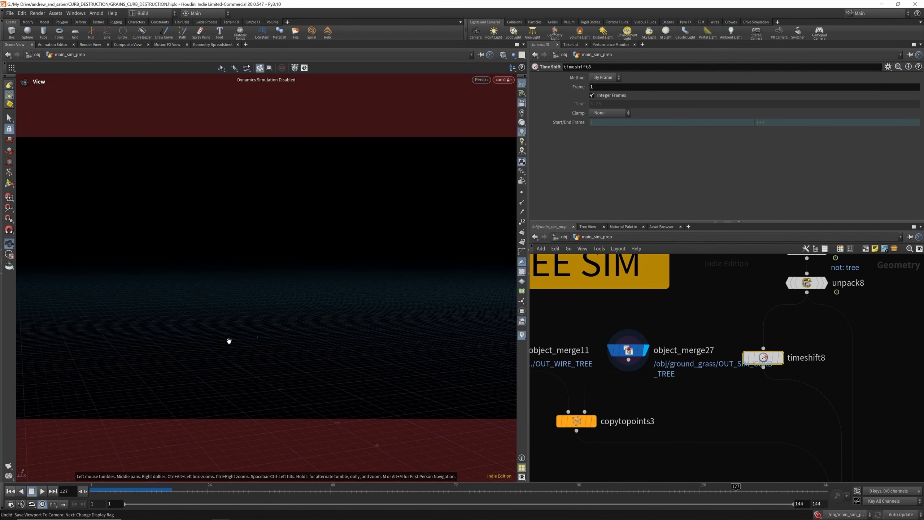
scroll(658, 376, down, 2)
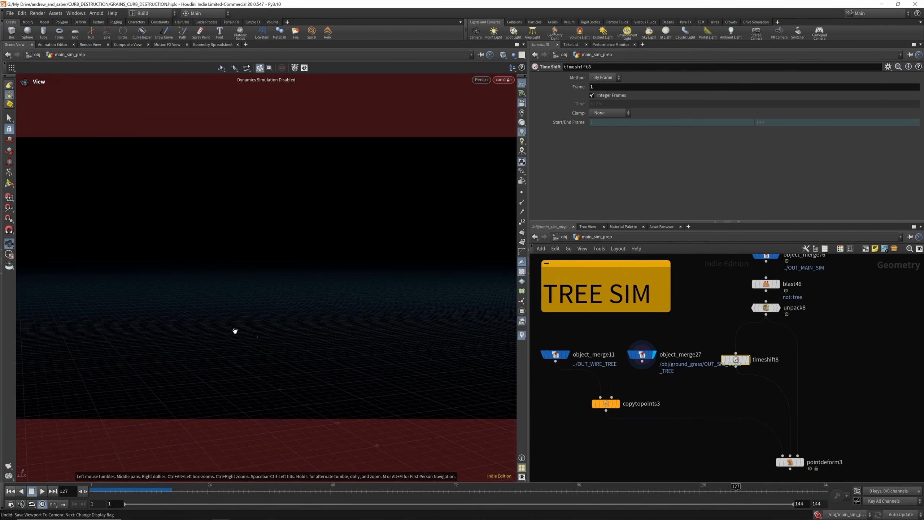
click(567, 354)
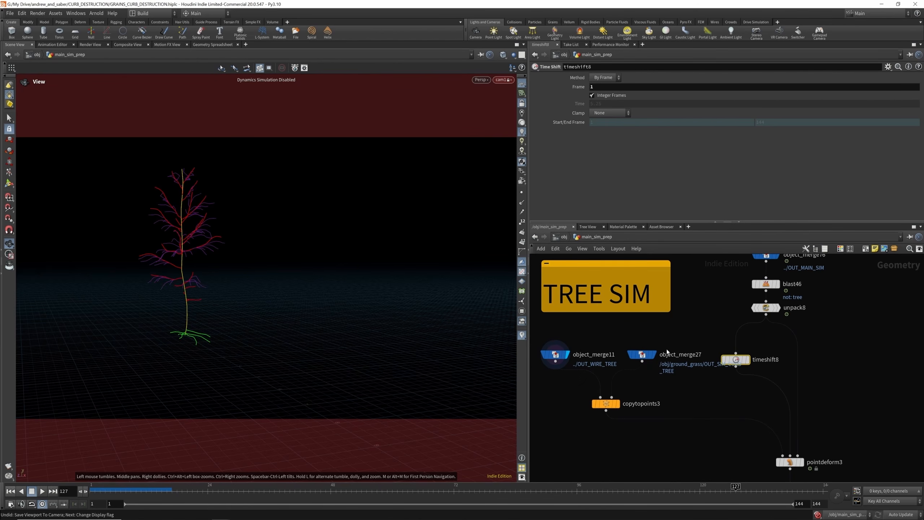
click(617, 403)
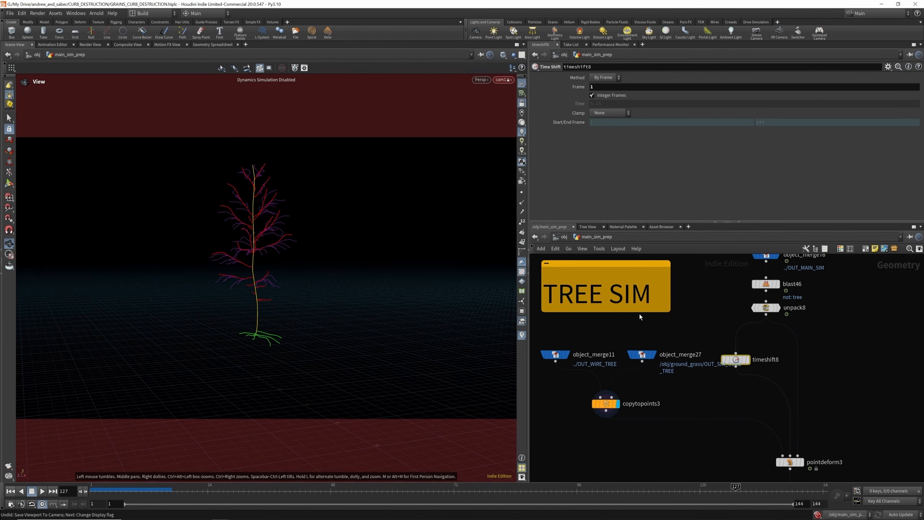
Display the deformed wire tree at pointdeform3, check it at frame 66, and display the OUT_ANIMATED_WIRE_TREE output
scroll(641, 315, down, 3)
scroll(719, 366, up, 3)
scroll(717, 370, down, 1)
scroll(730, 402, up, 2)
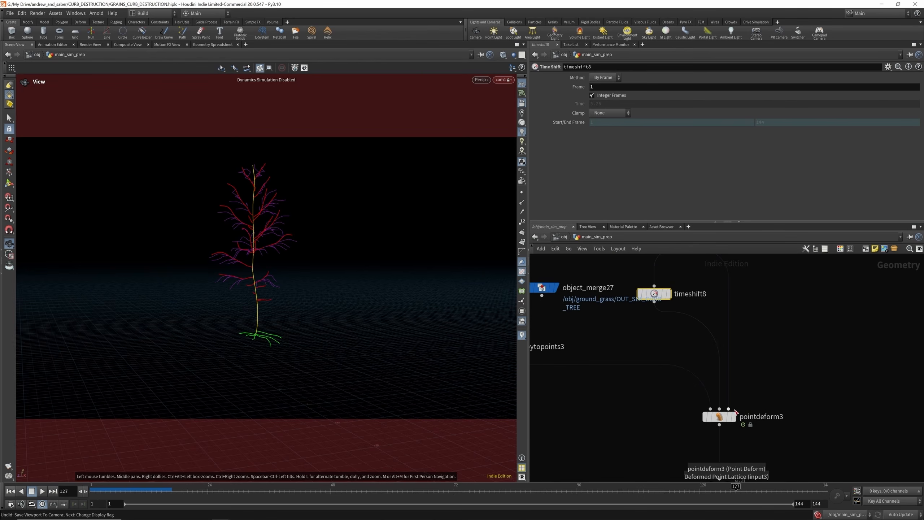
click(734, 418)
scroll(707, 371, down, 4)
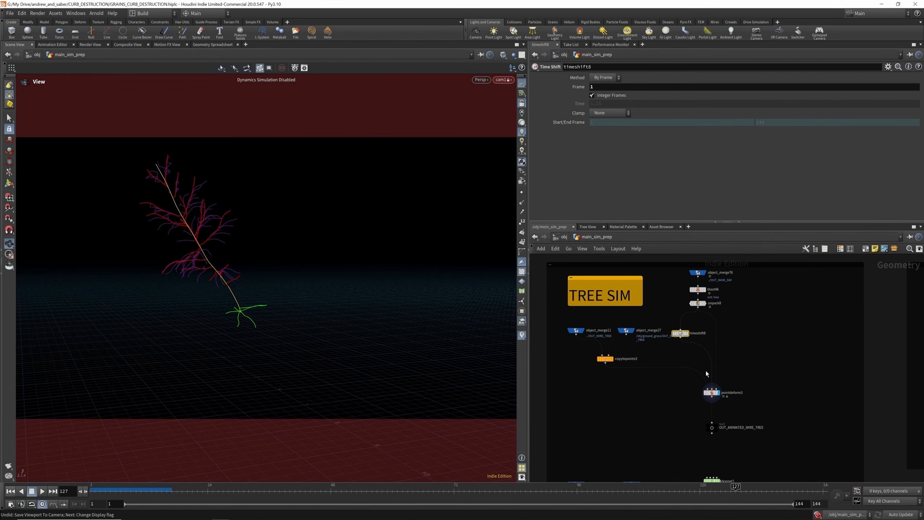
drag(117, 493, 139, 491)
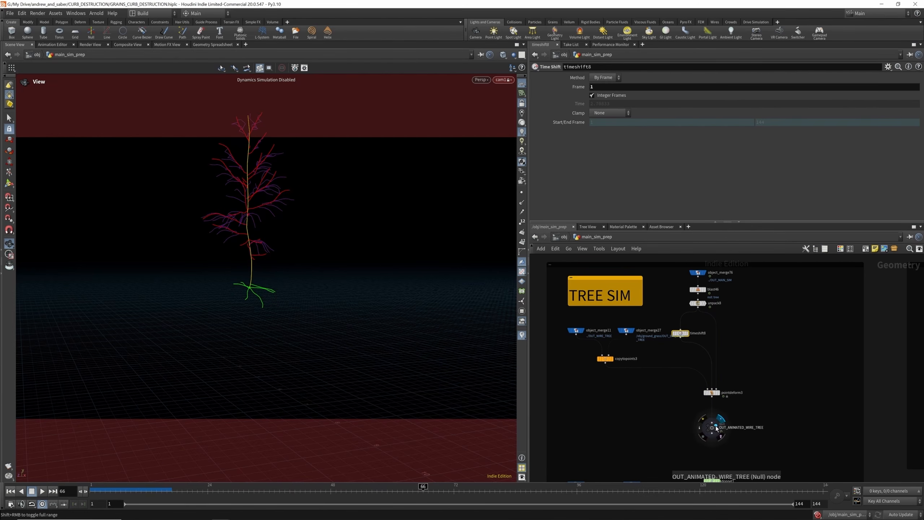
scroll(716, 428, down, 4)
scroll(703, 349, up, 4)
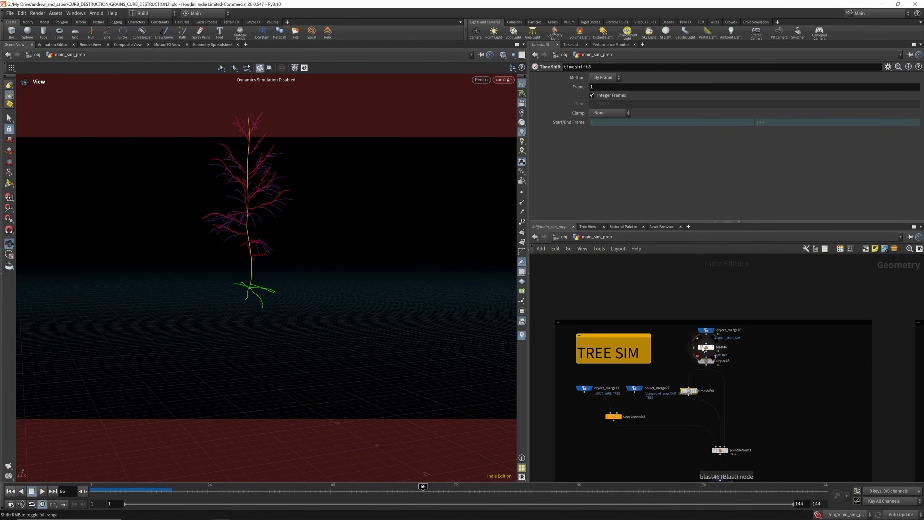
Display the main simulation at object_merge76 with pointdeform3 templated over it
scroll(703, 349, up, 4)
click(711, 336)
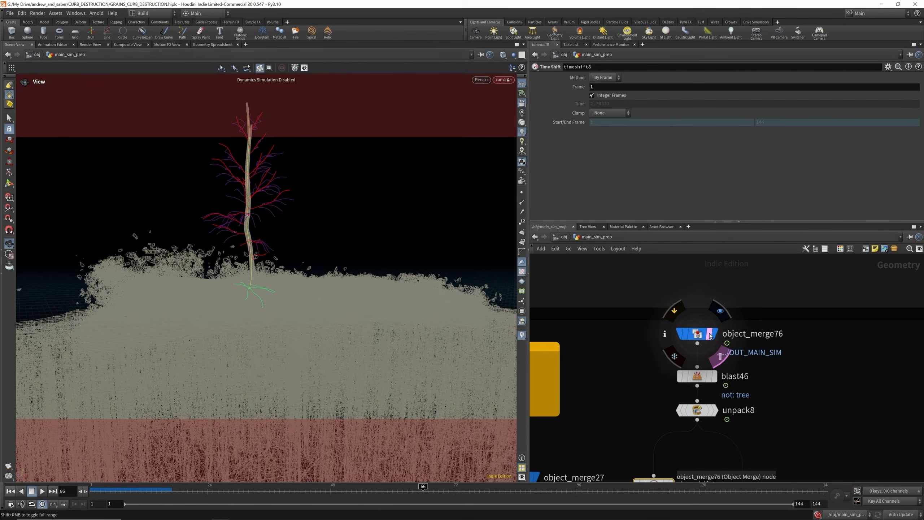
click(711, 336)
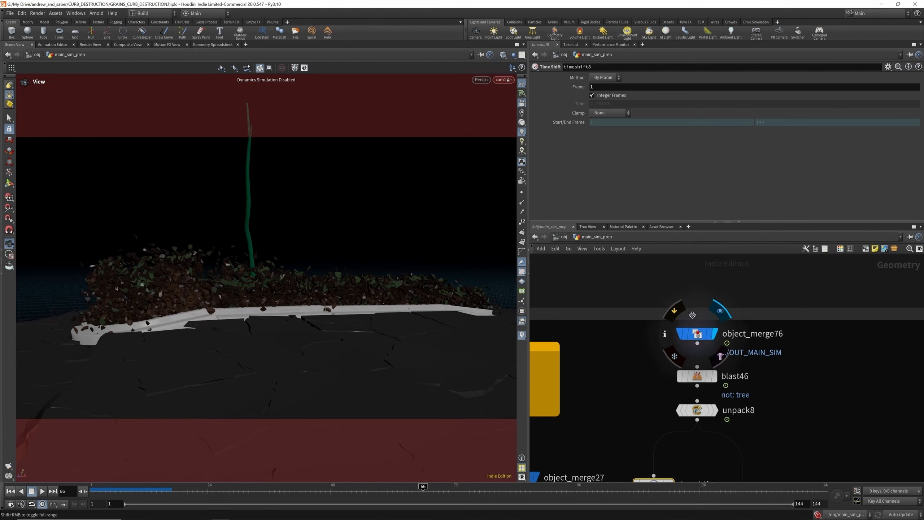
scroll(708, 364, down, 5)
scroll(707, 391, up, 4)
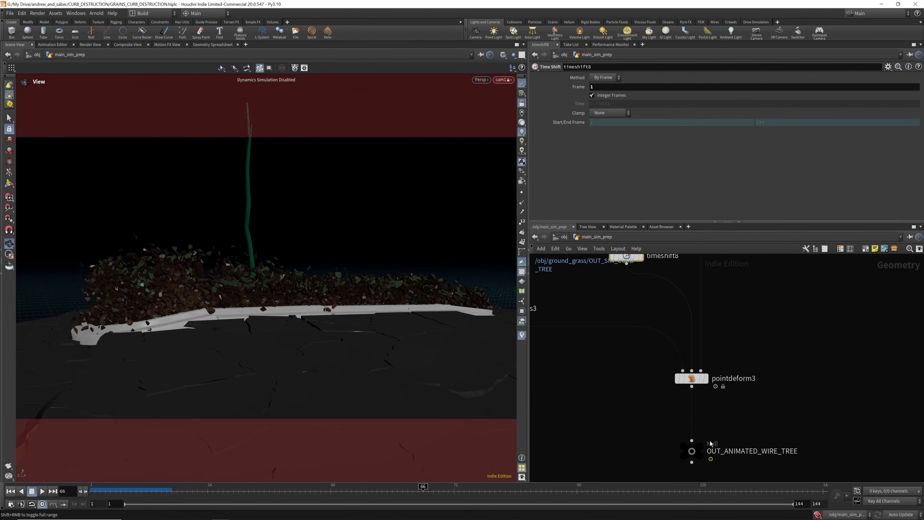
click(703, 380)
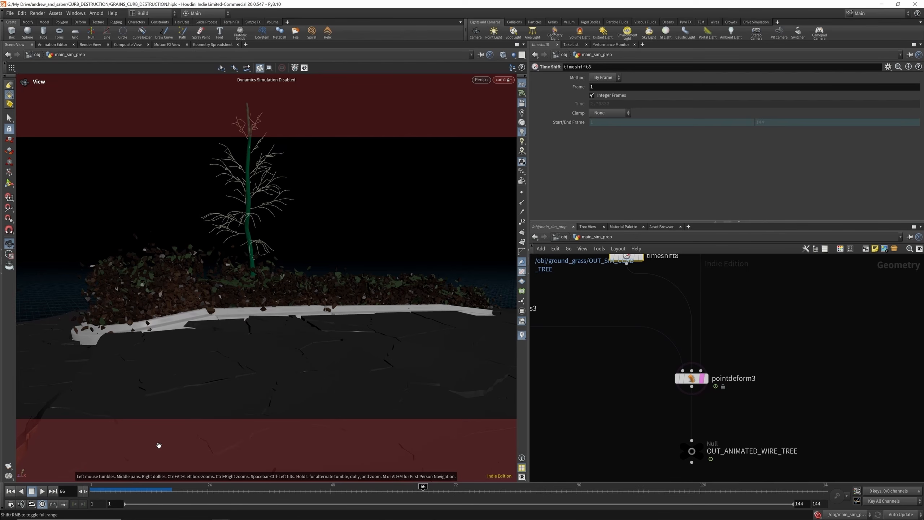
Go to frame 10, preview the simulation with the templated wire tree as a flipbook, and close the preview
click(136, 491)
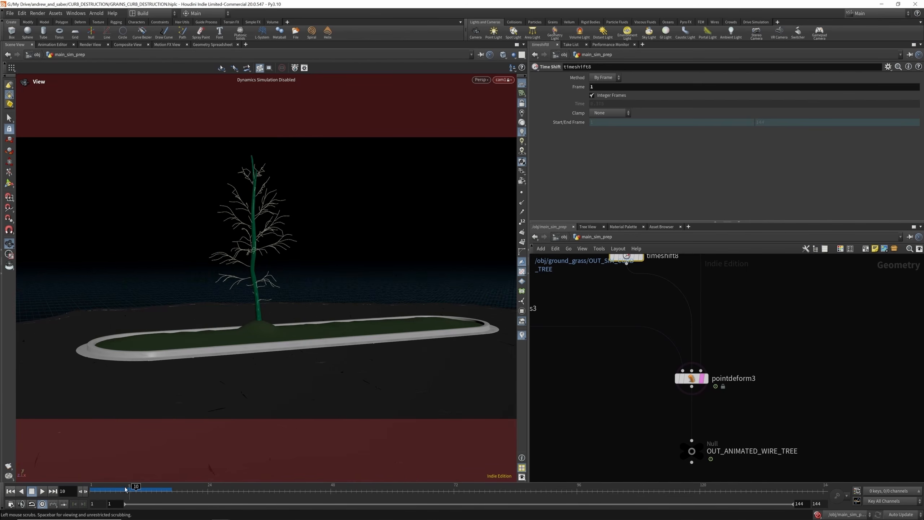
click(9, 466)
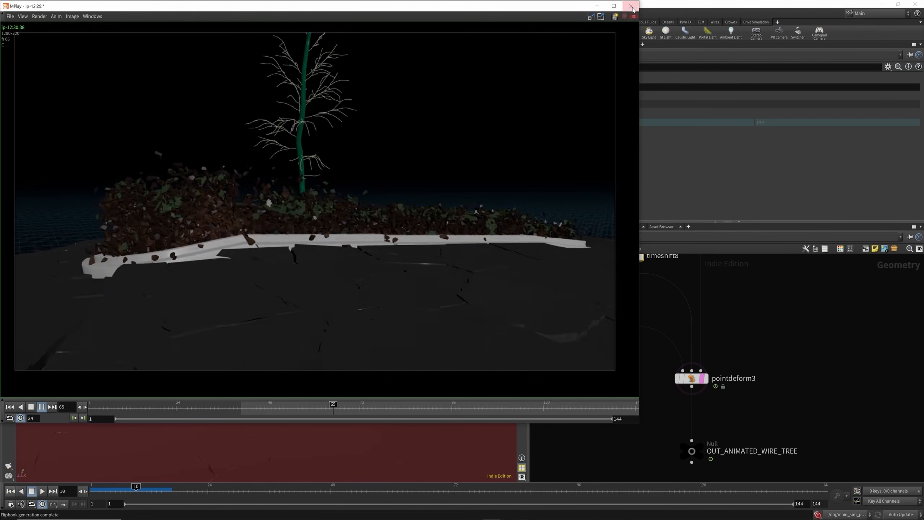
click(759, 334)
scroll(710, 316, down, 6)
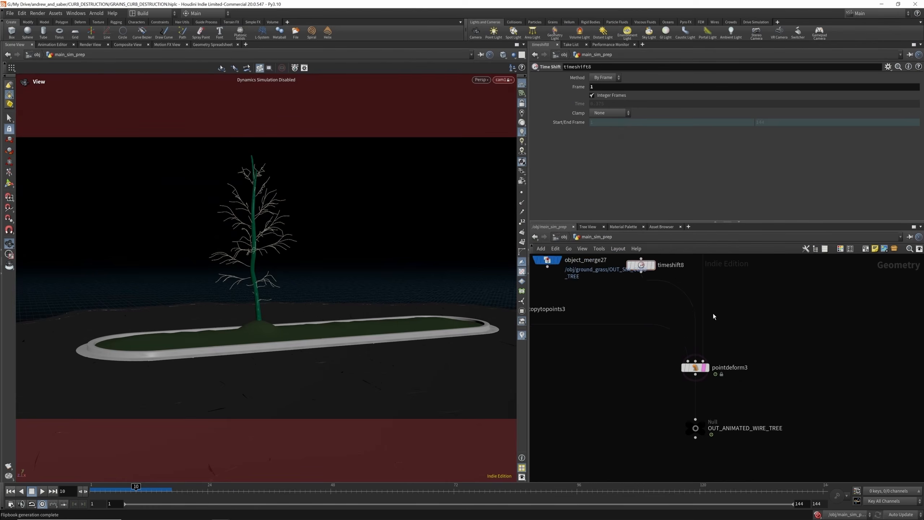
Display the OUT_ANIMATED_WIRE_TREE null on its own below pointdeform3
scroll(711, 351, up, 4)
click(706, 365)
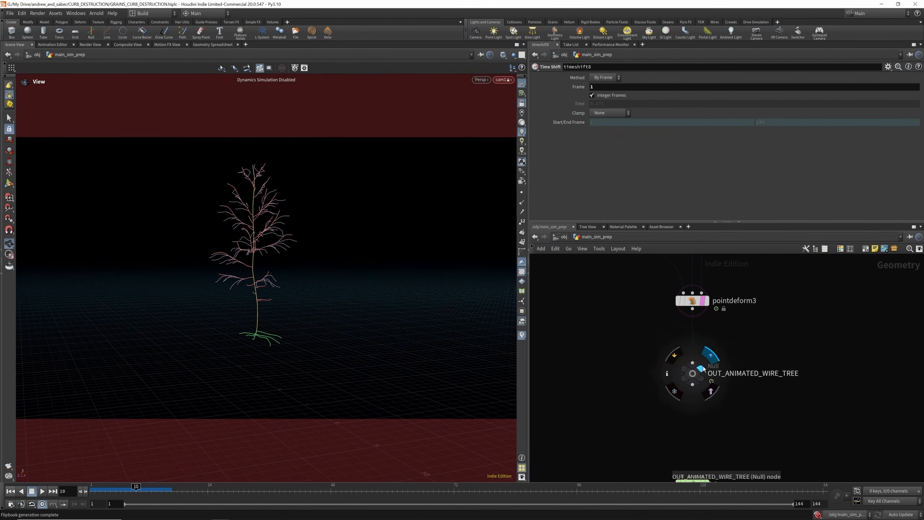
scroll(645, 361, down, 3)
scroll(636, 363, up, 3)
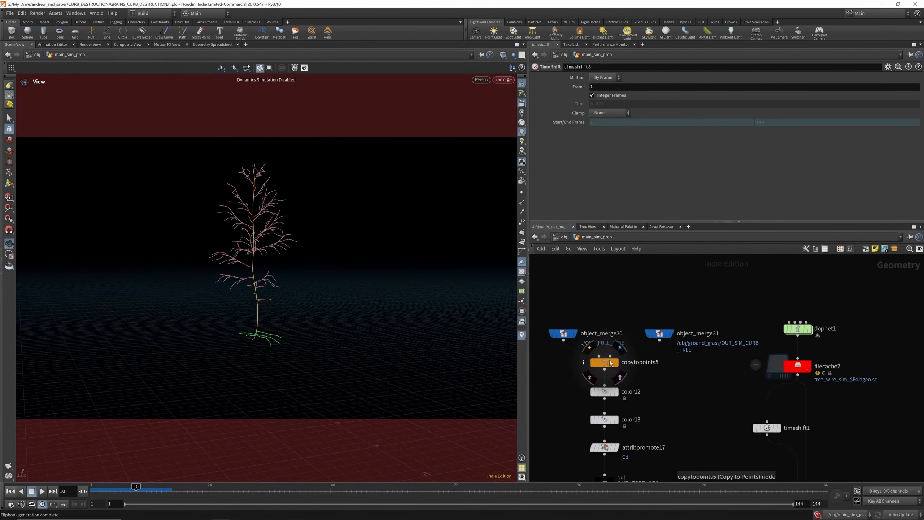
Display the full tree at copytopoints5 and show the source settings of object_merge30
click(618, 366)
scroll(619, 322, down, 2)
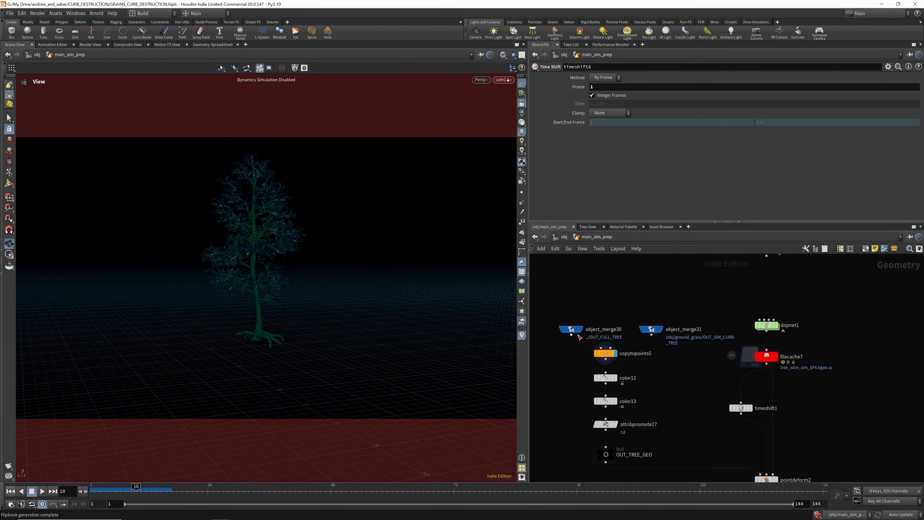
click(573, 329)
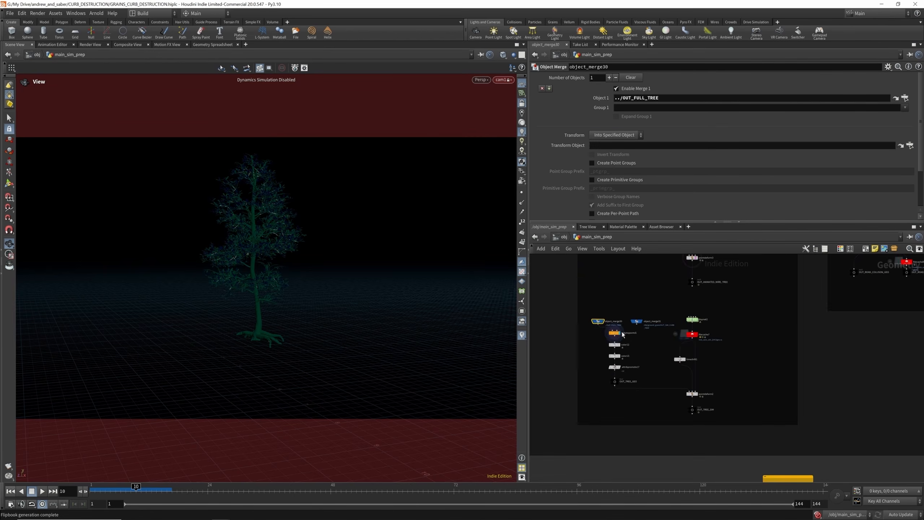
Display the full tree through color12, color13 and attribpromote17, ending with the deformed tree at pointdeform2
scroll(626, 295, down, 2)
scroll(623, 342, up, 2)
click(618, 331)
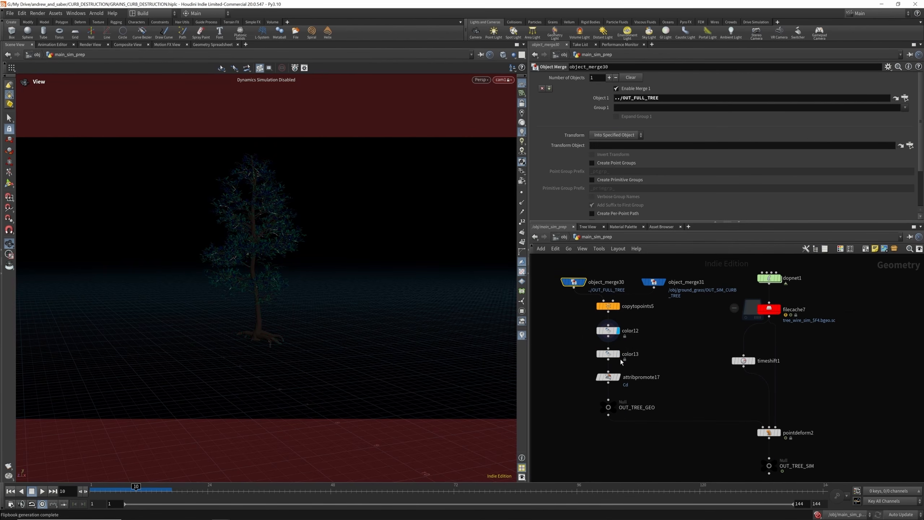
click(619, 354)
click(620, 378)
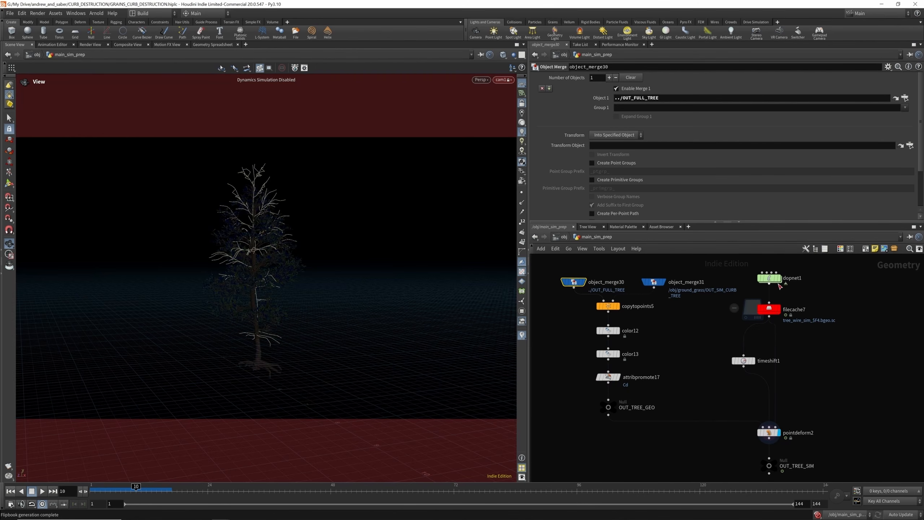
Open dopnet1 and examine the wire object's initial state, geometry, material, fracturing, collision, drag and visualization settings
double_click(769, 278)
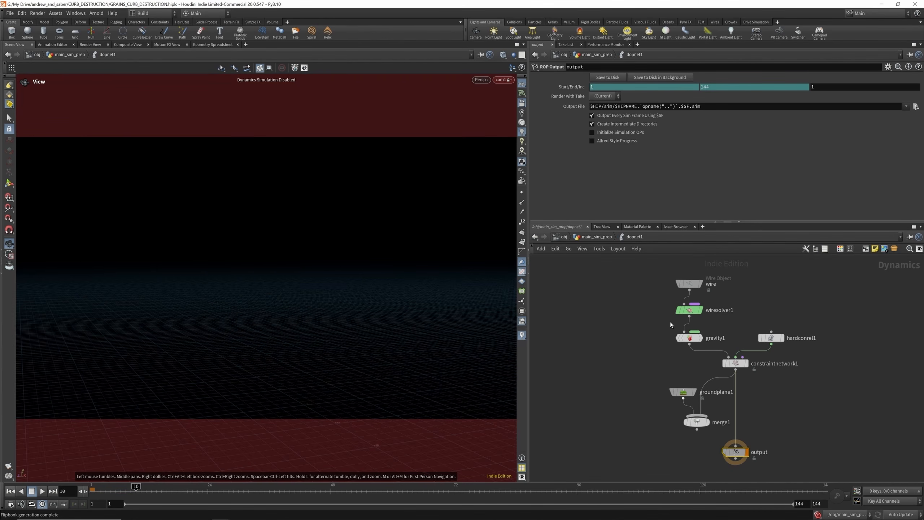
scroll(695, 284, up, 2)
click(693, 285)
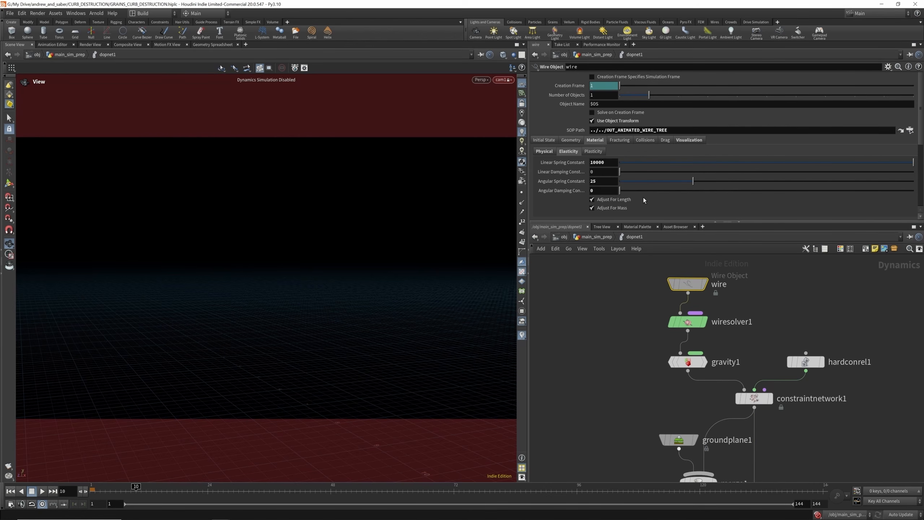
click(593, 151)
click(549, 139)
click(573, 139)
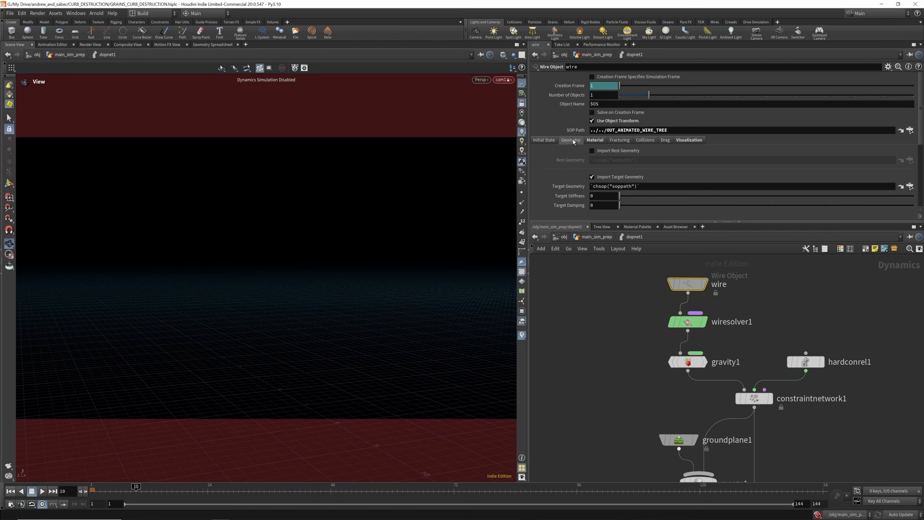
click(595, 140)
click(619, 141)
click(641, 142)
click(666, 141)
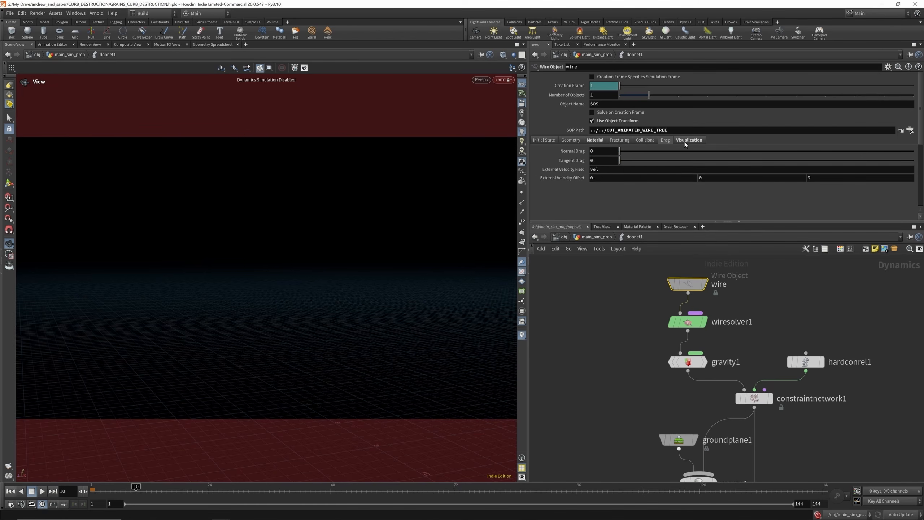
click(686, 140)
click(545, 140)
Examine the settings of gravity1, the hardconrel1 hard constraint and constraintnetwork1 in the wire simulation
middle_drag(707, 328, 684, 295)
click(731, 366)
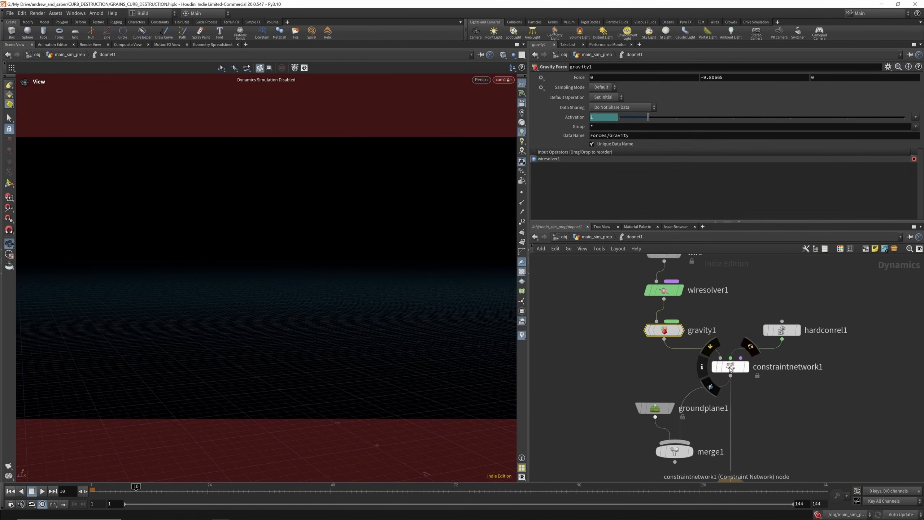
click(782, 334)
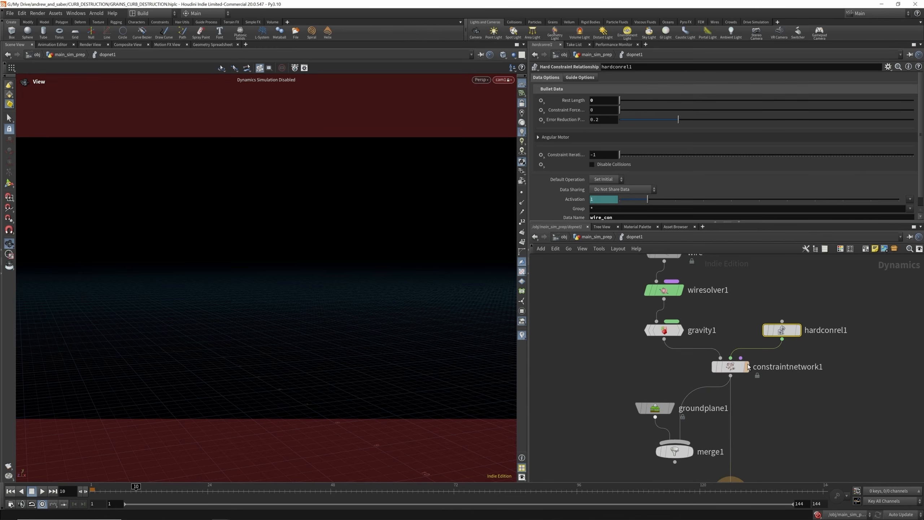
click(729, 367)
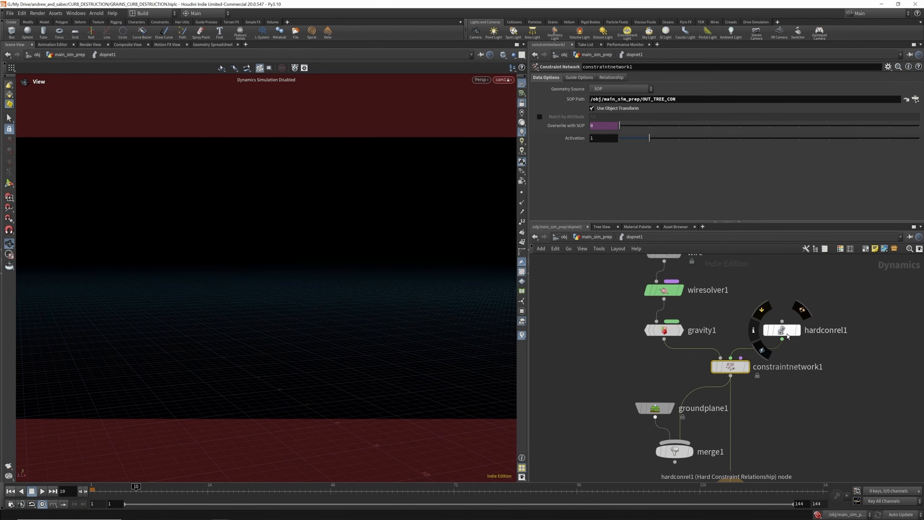
click(771, 333)
scroll(689, 285, down, 3)
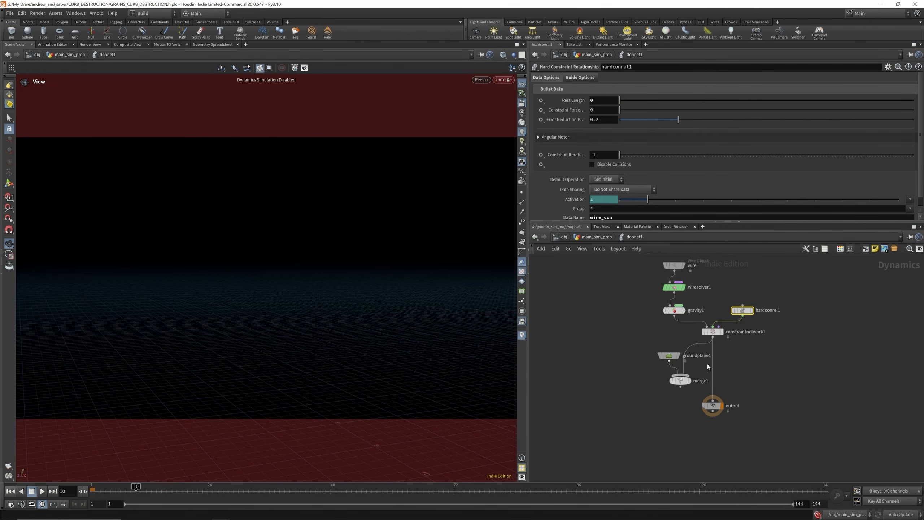
scroll(705, 367, up, 4)
scroll(728, 391, down, 3)
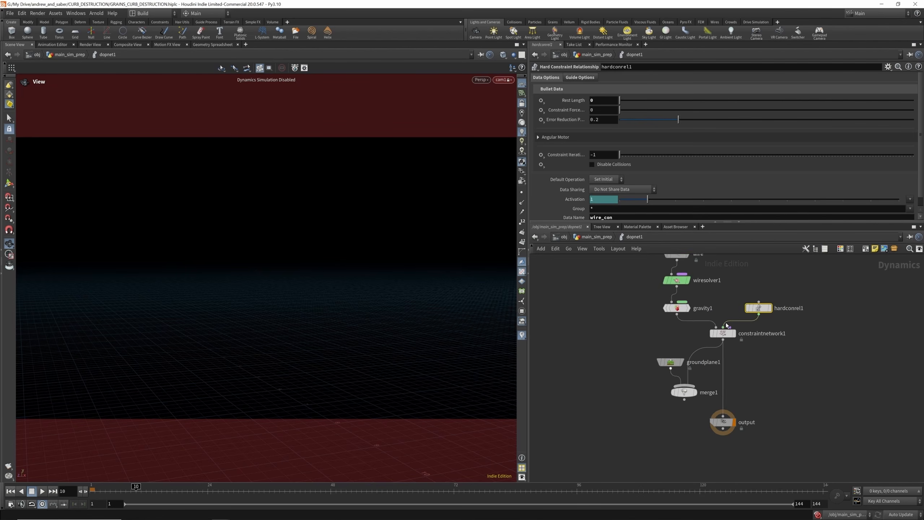
scroll(724, 349, up, 2)
click(720, 330)
scroll(731, 350, down, 1)
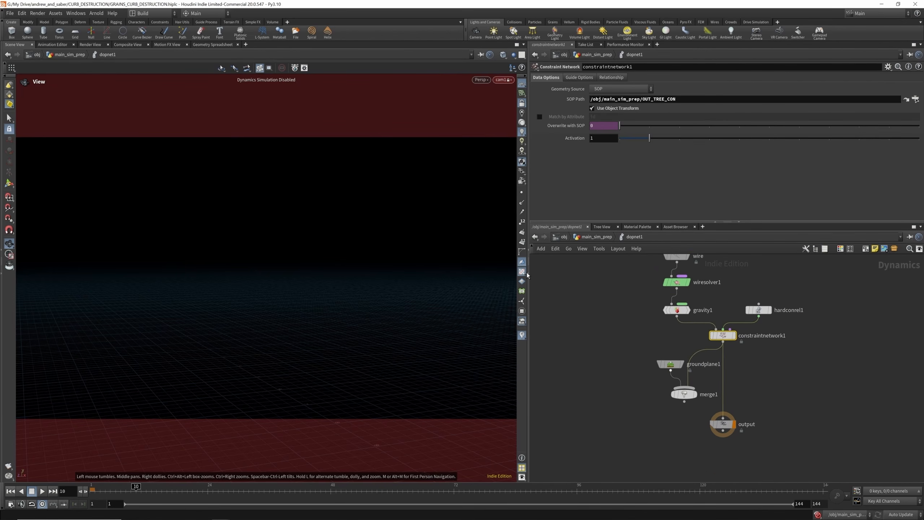
Return to main_sim_prep, display filecache7 with its cache settings, and display the OUT_TREE_SIM result
click(601, 237)
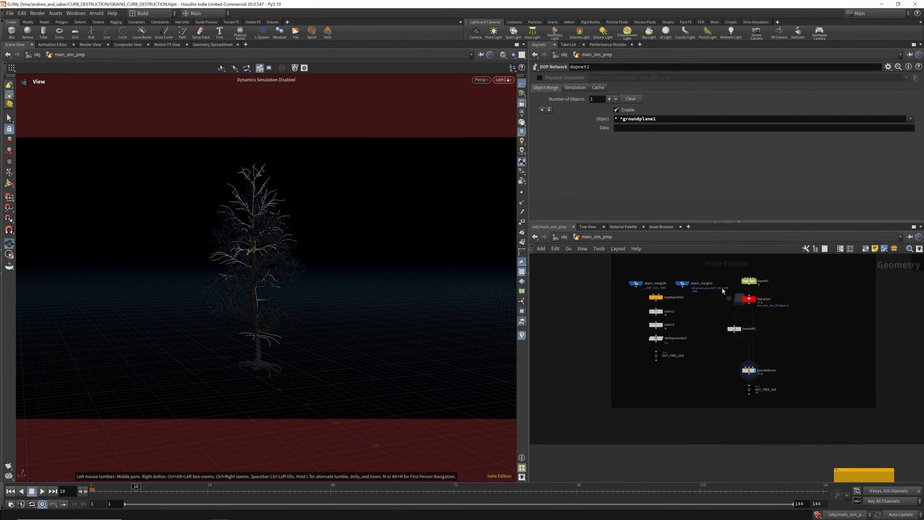
scroll(753, 302, up, 5)
click(762, 311)
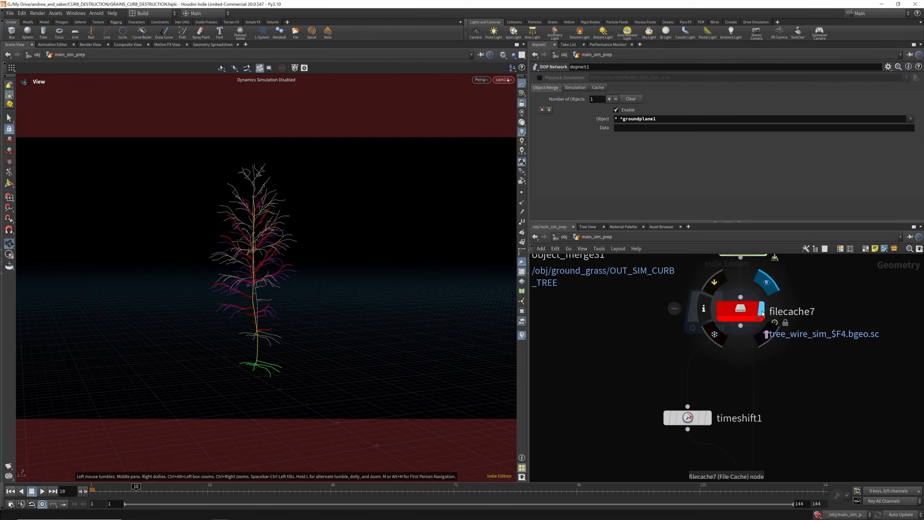
click(746, 314)
scroll(729, 285, down, 6)
scroll(744, 388, up, 4)
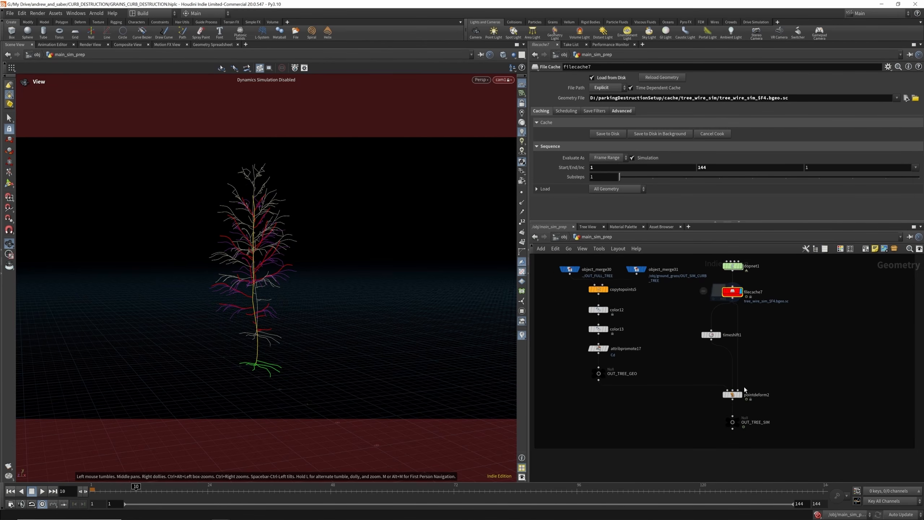
click(743, 381)
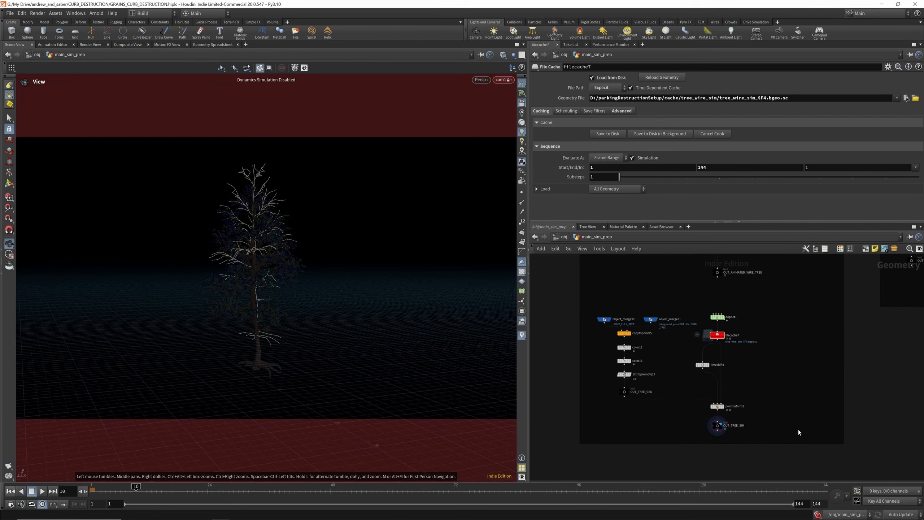
Add a Merge node combining the blast88 output with OUT_TREE_SIM and display the merged result
key(Tab)
text(mer)
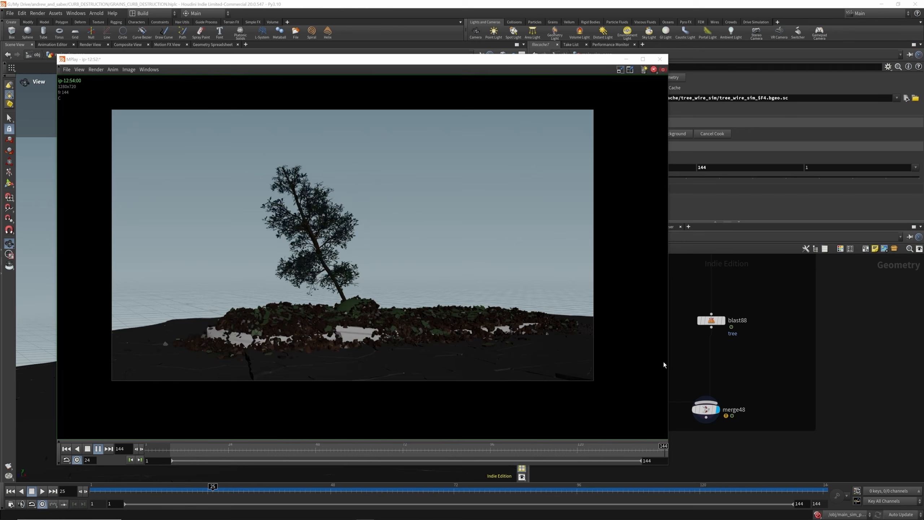
drag(538, 62, 291, 101)
scroll(723, 303, down, 10)
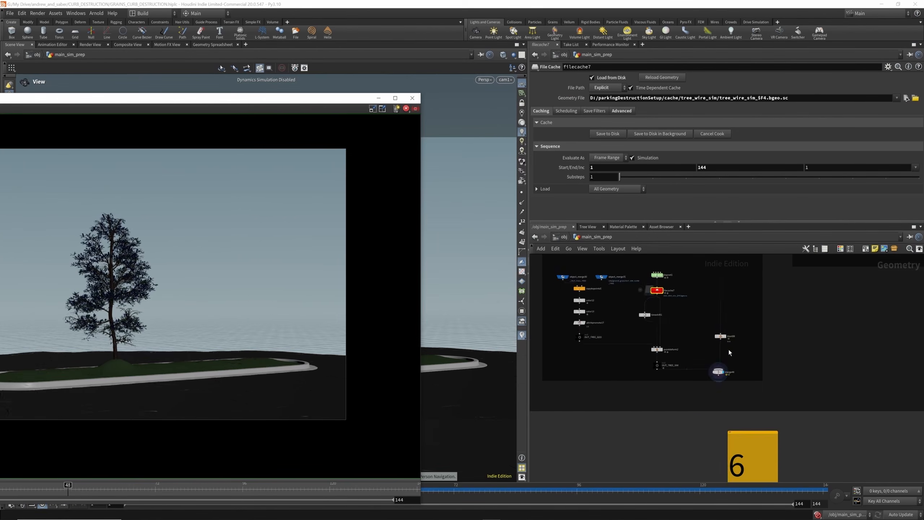
scroll(723, 302, up, 10)
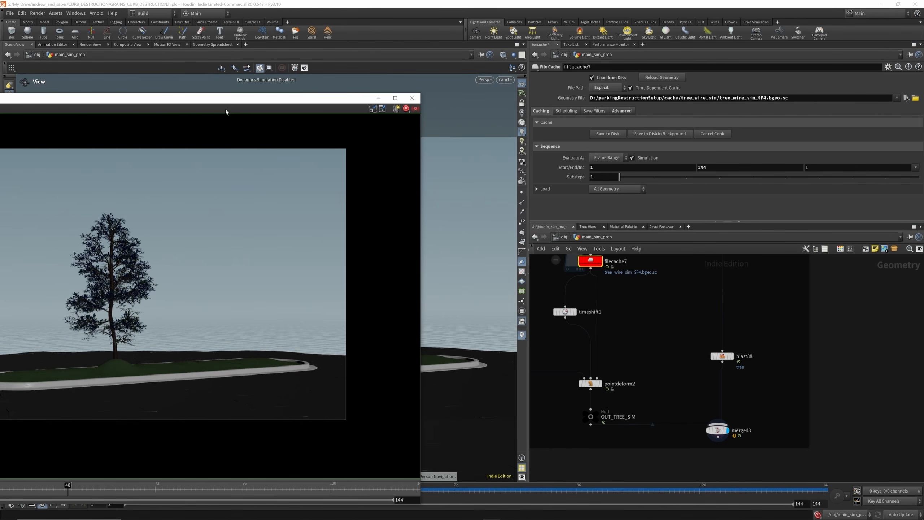
Bring the MPlay flipbook back into view, enlarge it and watch the destruction with the simulated tree
drag(226, 101, 500, 47)
scroll(538, 154, up, 3)
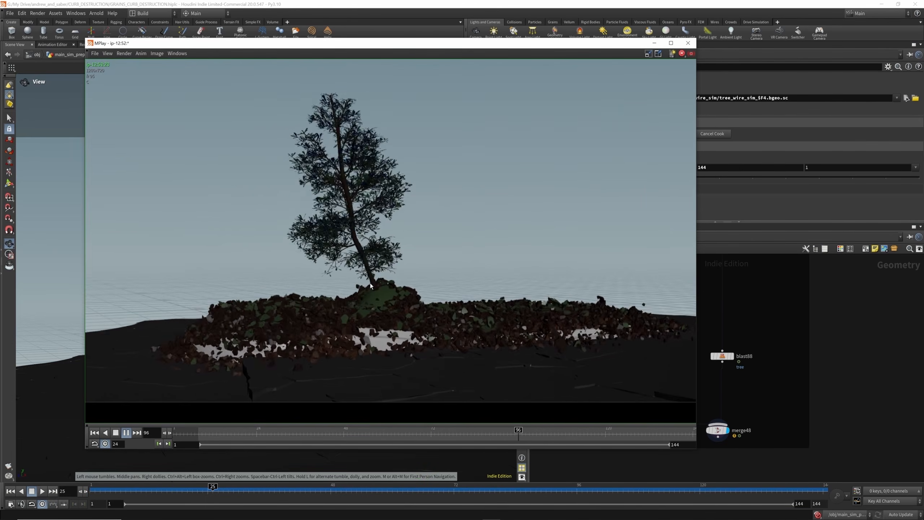
click(671, 42)
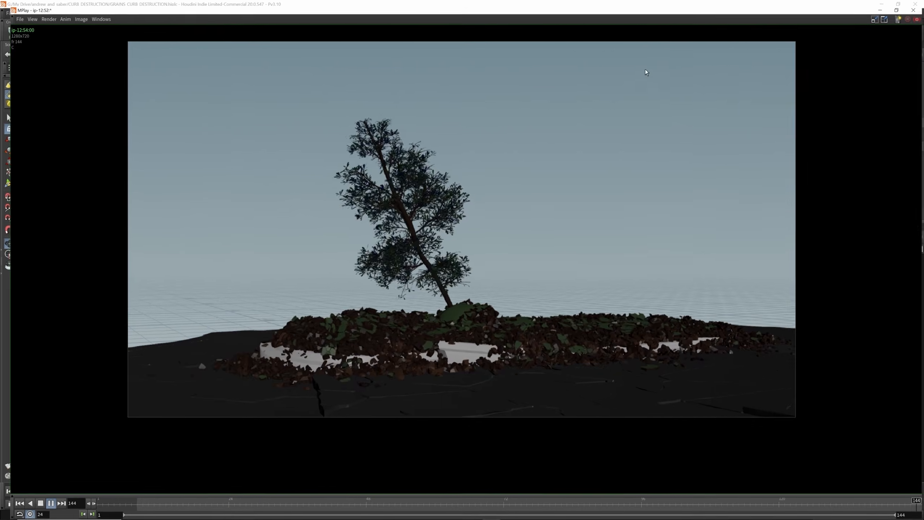
scroll(520, 196, down, 1)
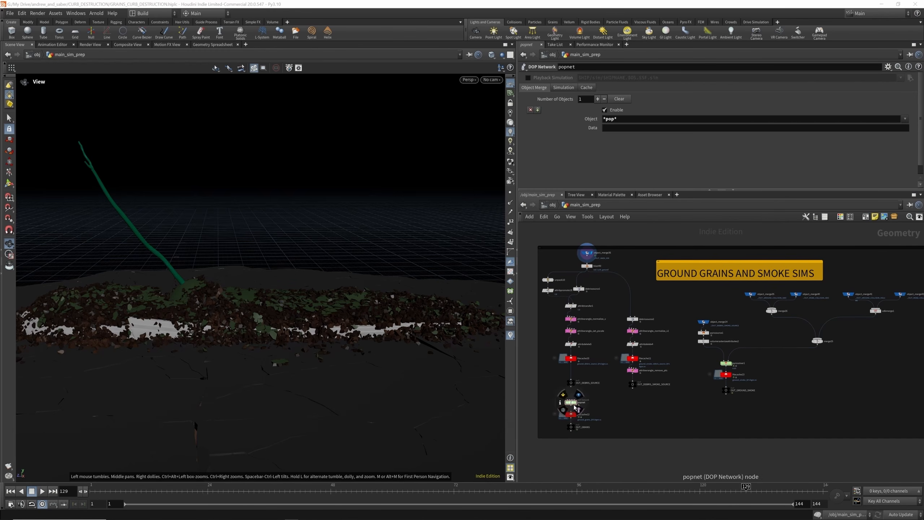
Look inside the popnet DOP network at its grain solver setup and return to the ground grains node chain
scroll(574, 400, up, 5)
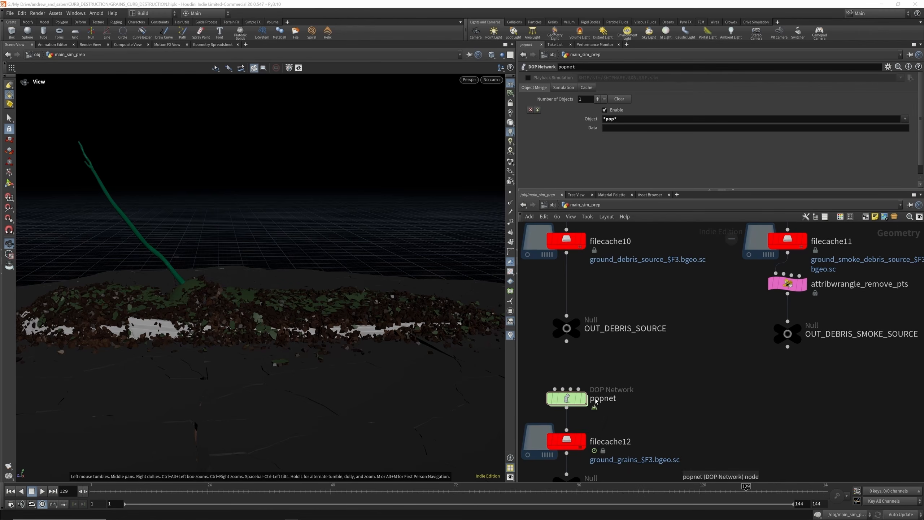
double_click(568, 399)
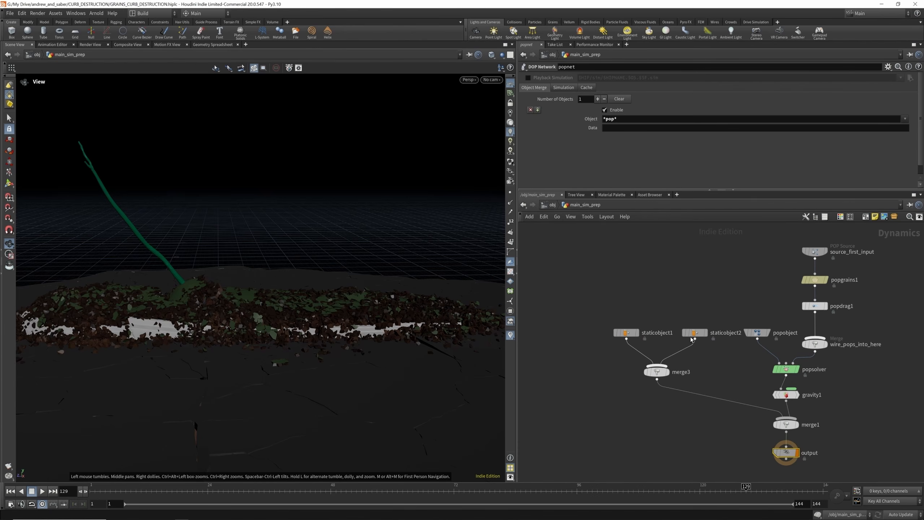
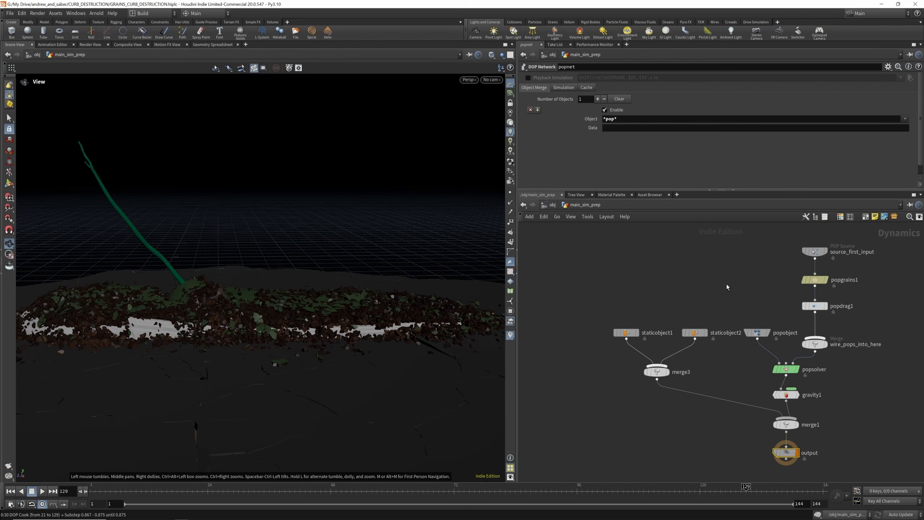
scroll(631, 324, up, 3)
scroll(626, 269, up, 3)
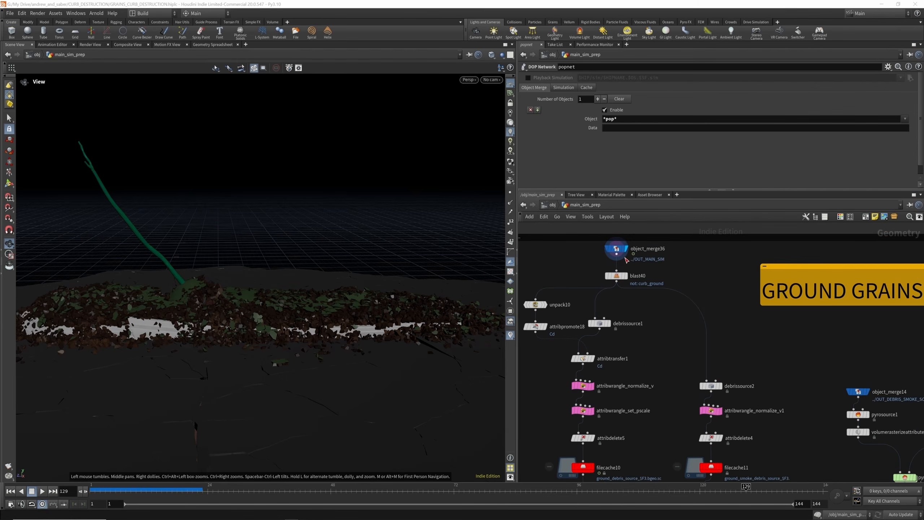
Examine the ../OUT_MAIN_SIM source of object_merge36 and display the curb_ground pieces isolated by blast40 with its settings
click(623, 252)
scroll(435, 284, down, 2)
scroll(252, 283, up, 5)
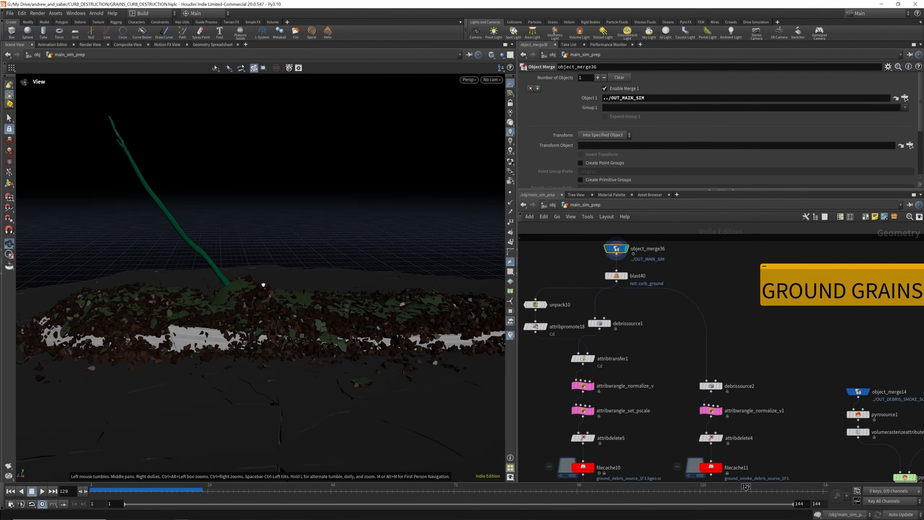
scroll(259, 285, down, 1)
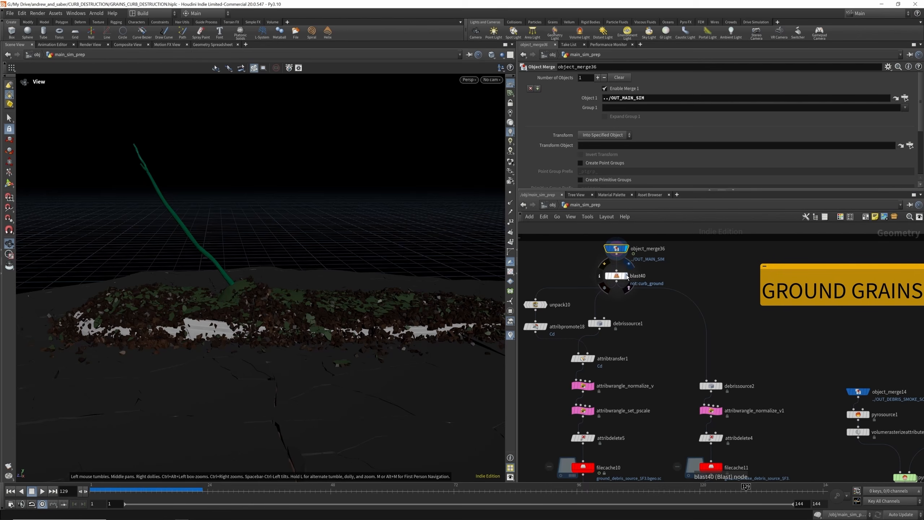
click(625, 277)
click(617, 277)
drag(321, 328, 294, 305)
scroll(633, 274, down, 4)
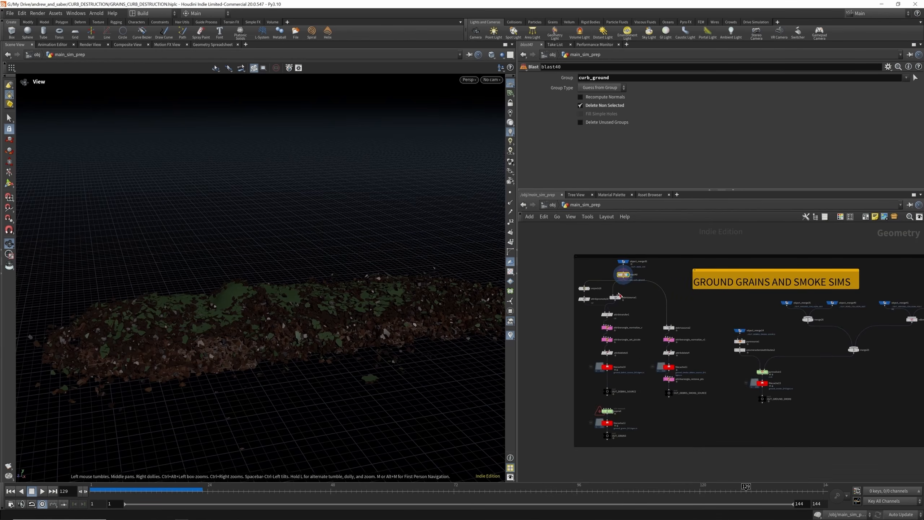
Inspect the cached debris points of debris_temp from different angles and scrub the timeline to frame 66
scroll(618, 297, up, 7)
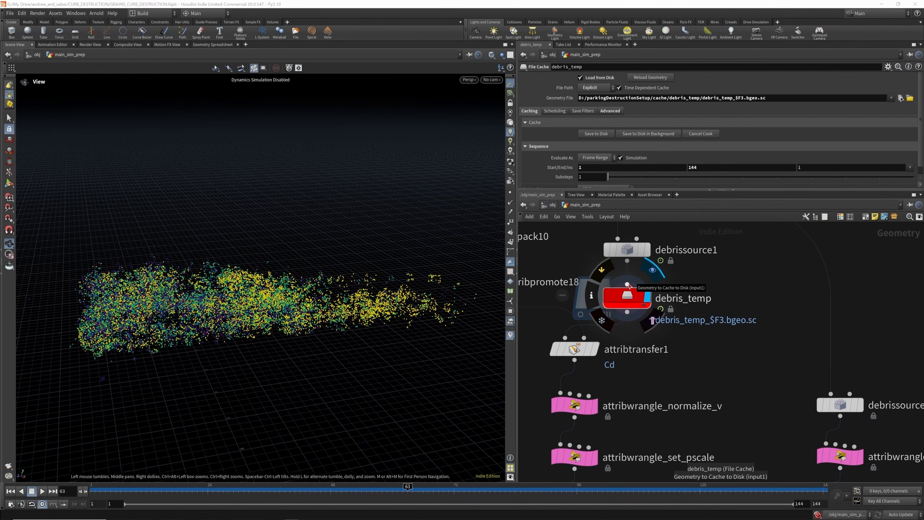
drag(339, 289, 320, 304)
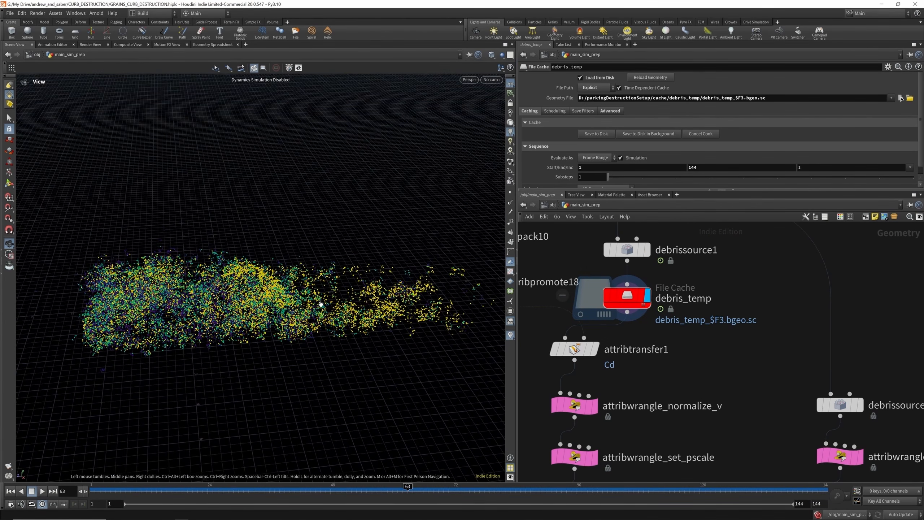
drag(392, 487, 424, 503)
scroll(683, 331, down, 5)
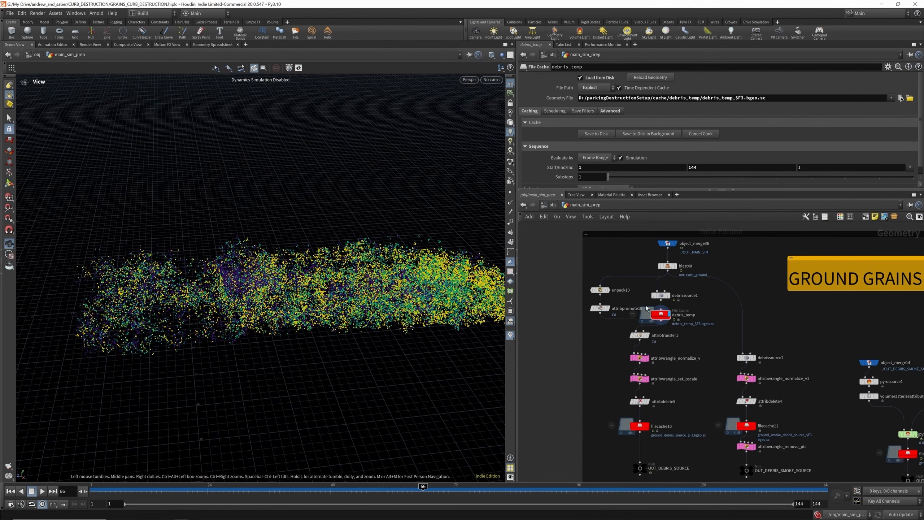
Display blast40, unpack10 and attribpromote18, and examine how attribpromote18 promotes Cd from primitives to points
scroll(636, 299, up, 3)
click(702, 241)
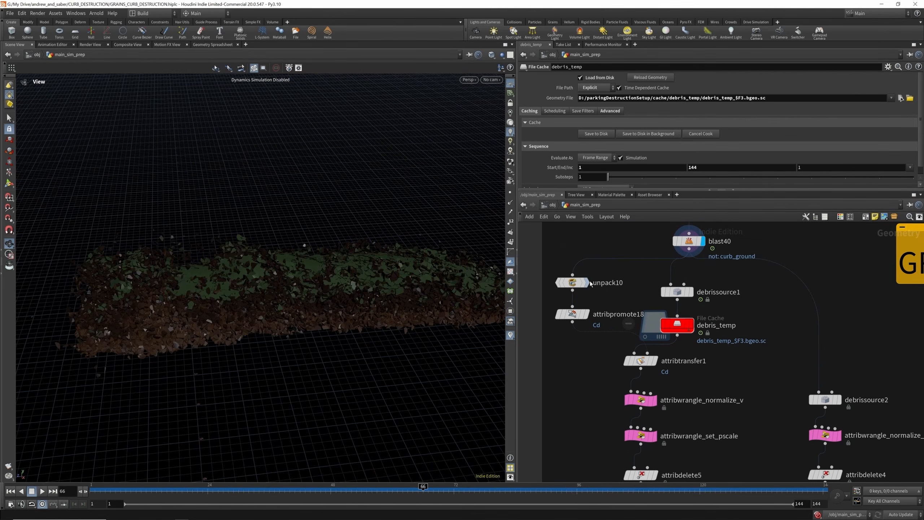
click(587, 283)
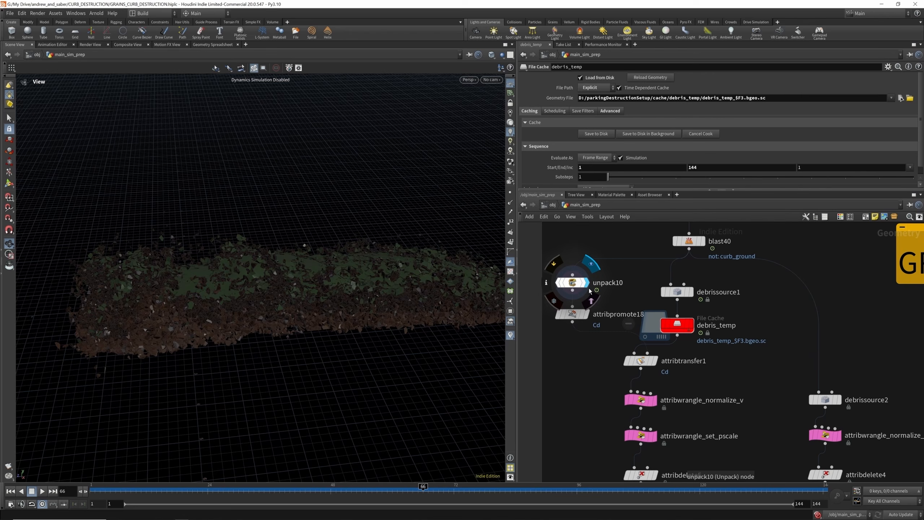
click(587, 314)
click(586, 315)
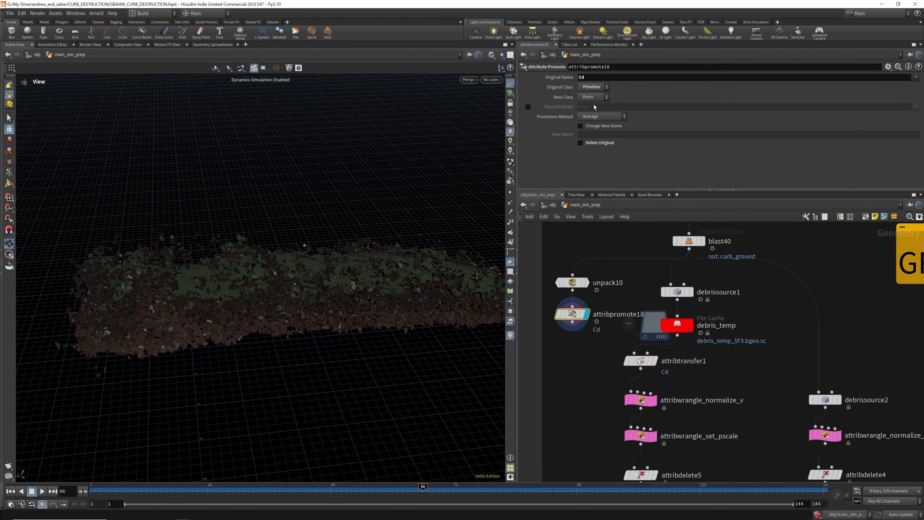
Display attribtransfer1, examine its Cd transfer settings and inspect the colored debris points
click(655, 361)
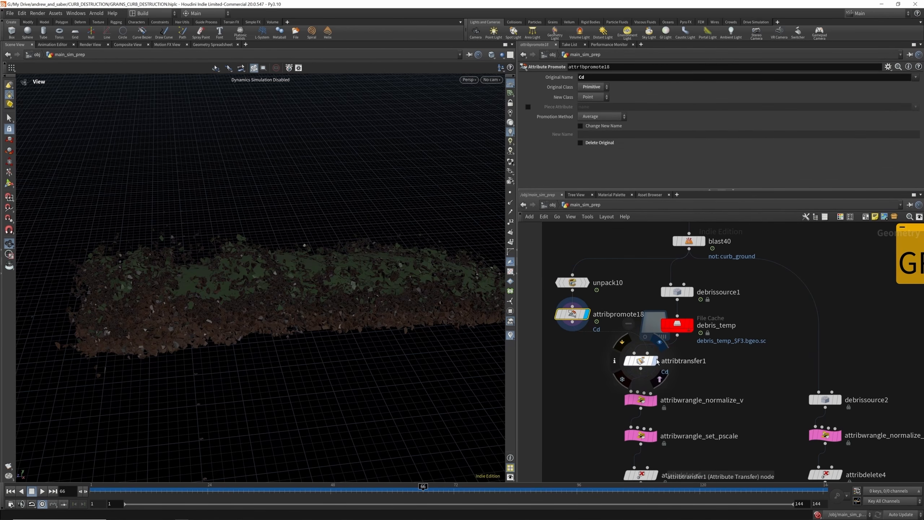
click(641, 361)
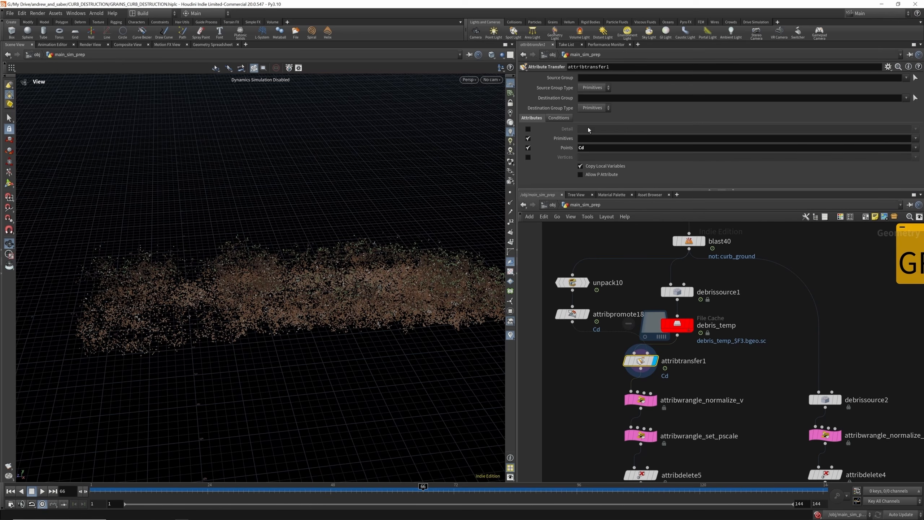
drag(345, 275, 429, 317)
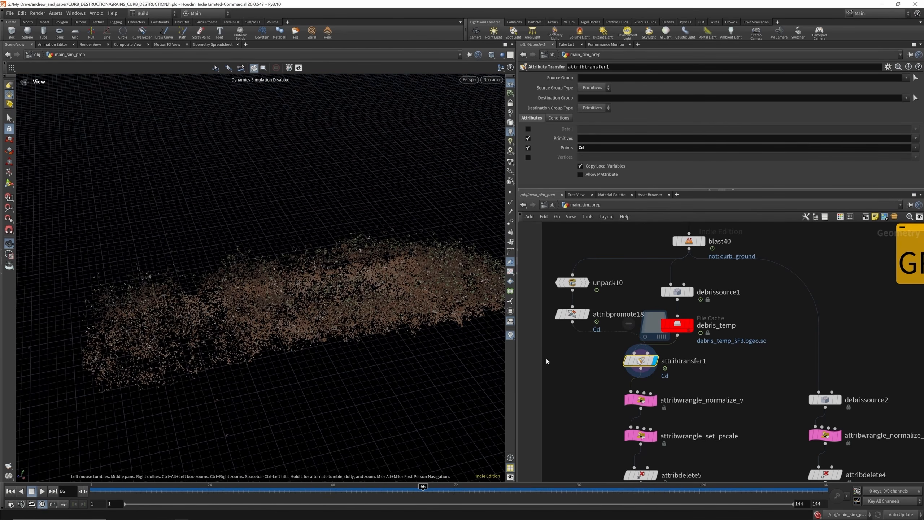
drag(355, 275, 321, 261)
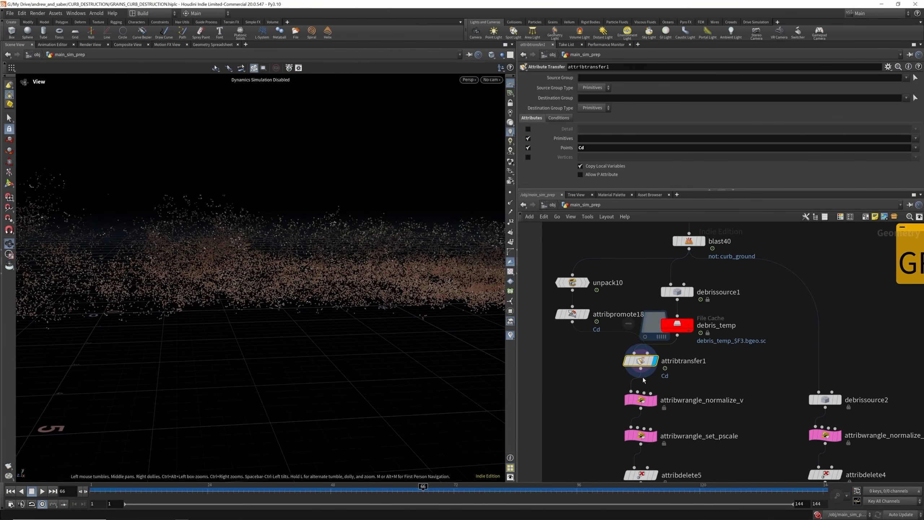
Display attribwrangle_normalize_v, show its velocity-normalizing expression and inspect the resulting points
scroll(655, 336, down, 3)
scroll(645, 372, up, 6)
click(667, 387)
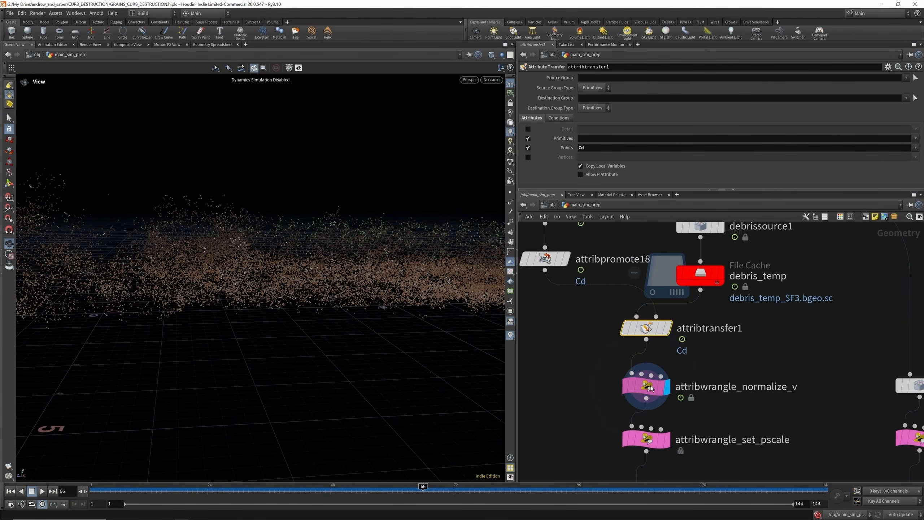
click(651, 388)
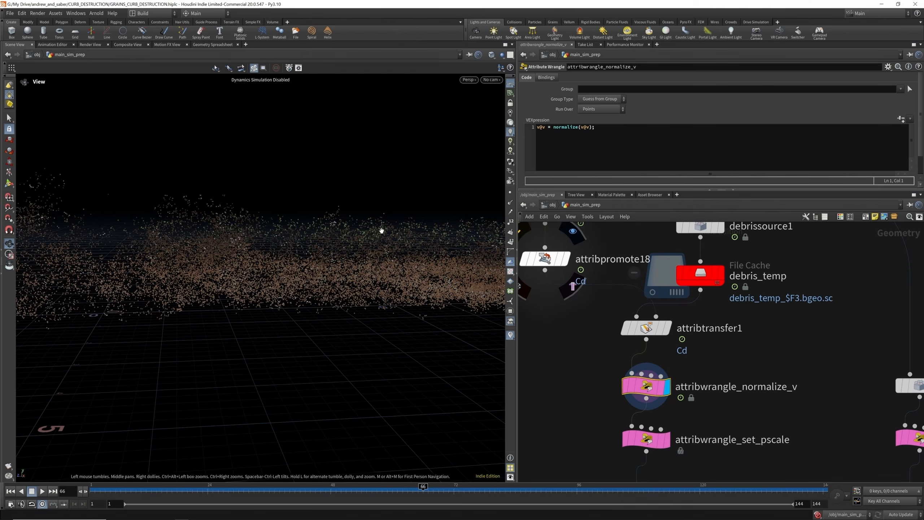
drag(382, 231, 365, 272)
Display attribwrangle_set_pscale and examine its random pscale expression
scroll(677, 403, down, 4)
scroll(677, 402, up, 4)
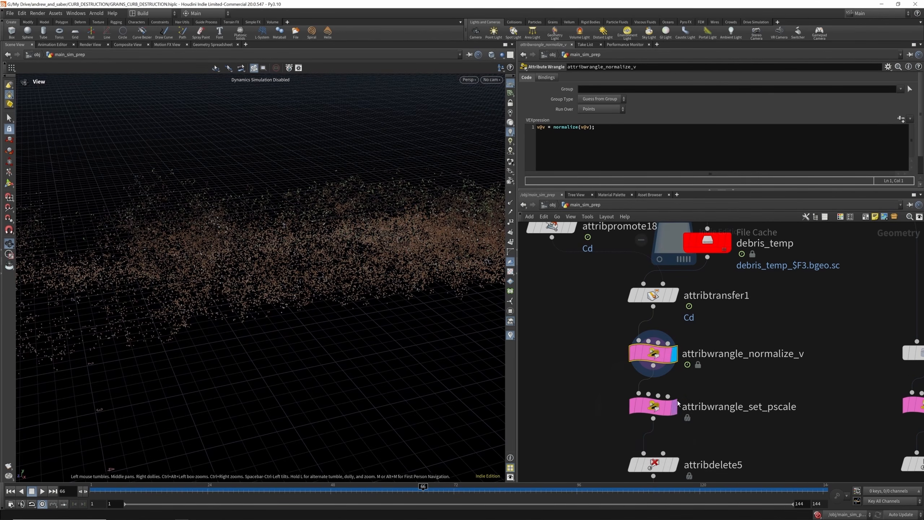
click(677, 404)
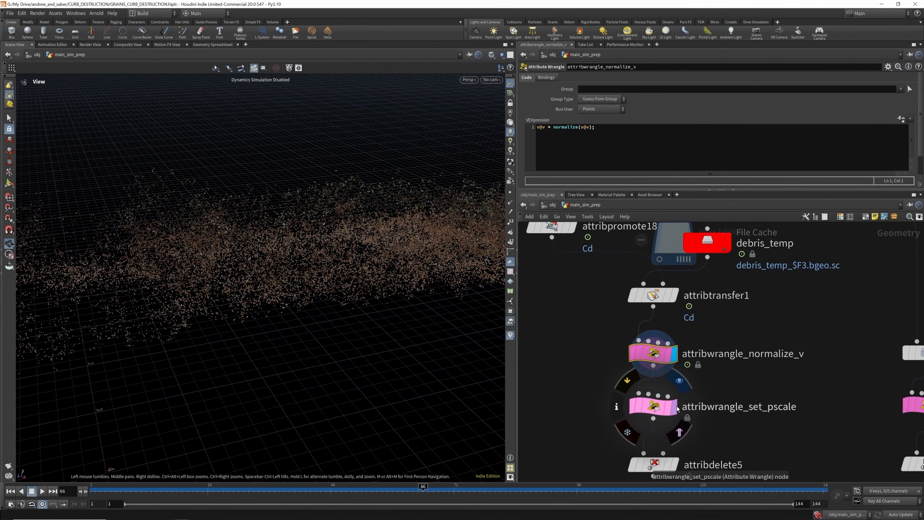
click(652, 406)
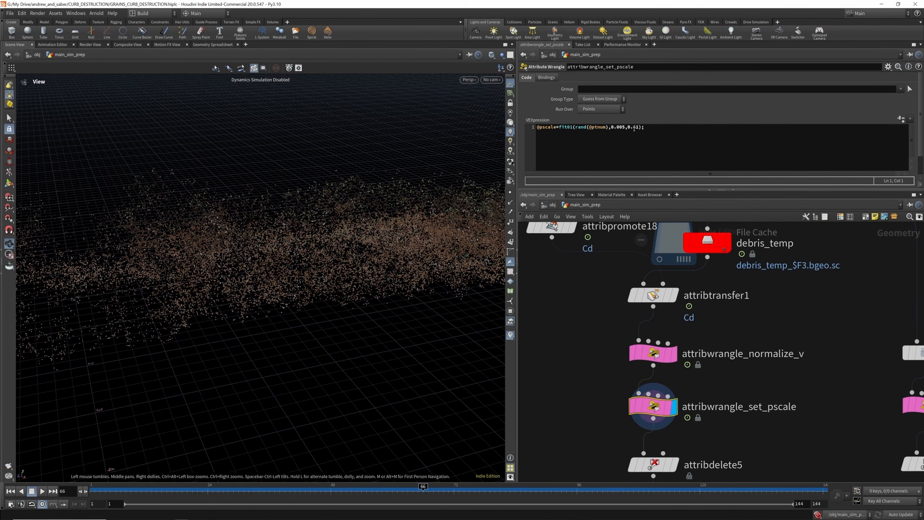
Display attribdelete5 and examine which point attributes it removes ahead of the filecache10 debris source cache
scroll(293, 260, down, 1)
scroll(664, 314, down, 4)
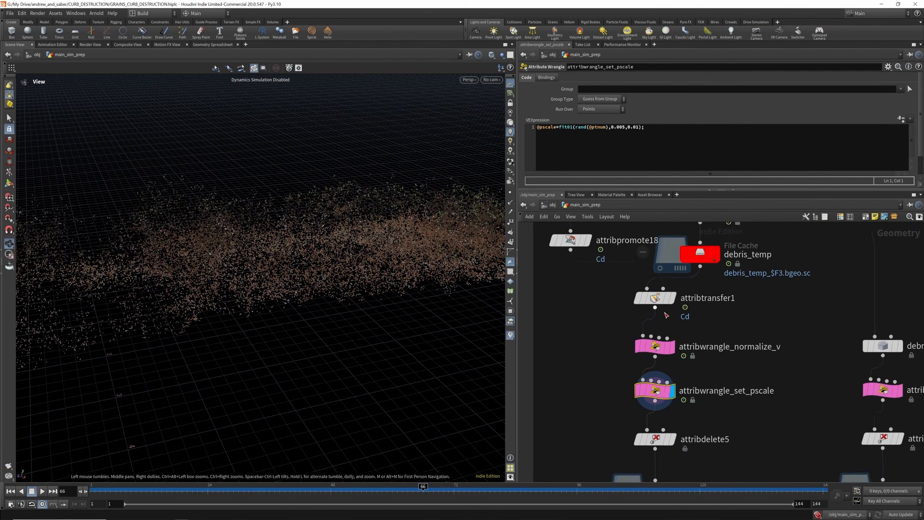
scroll(673, 384, up, 4)
click(673, 384)
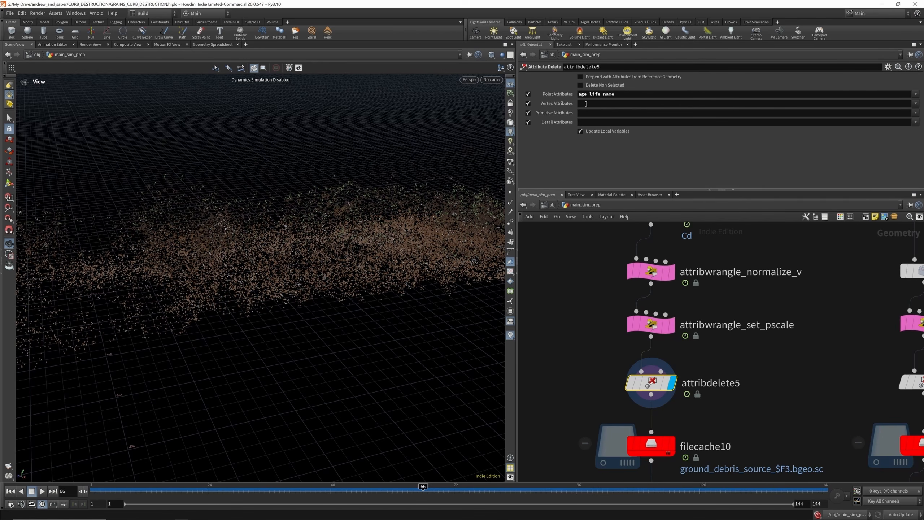
scroll(665, 380, down, 3)
scroll(666, 380, up, 3)
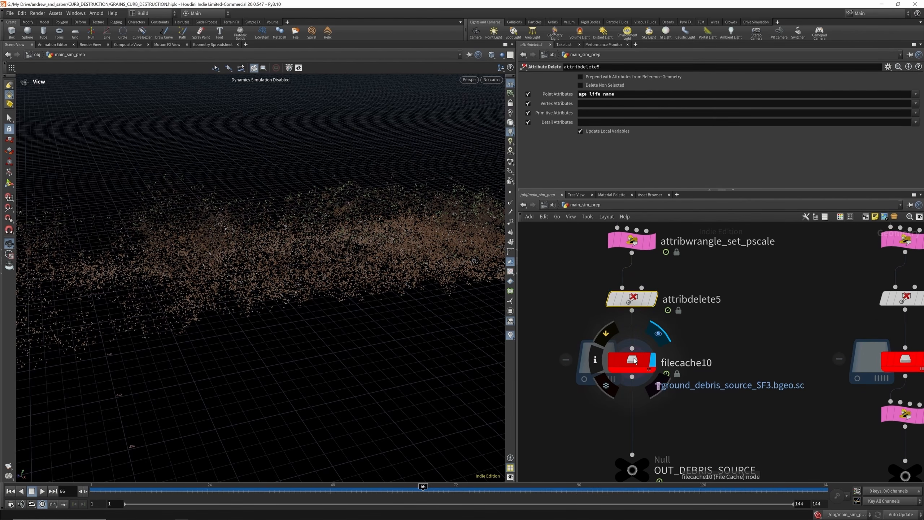
Select filecache10 and examine its caching settings and the point attributes listed in its node information
click(619, 362)
click(597, 362)
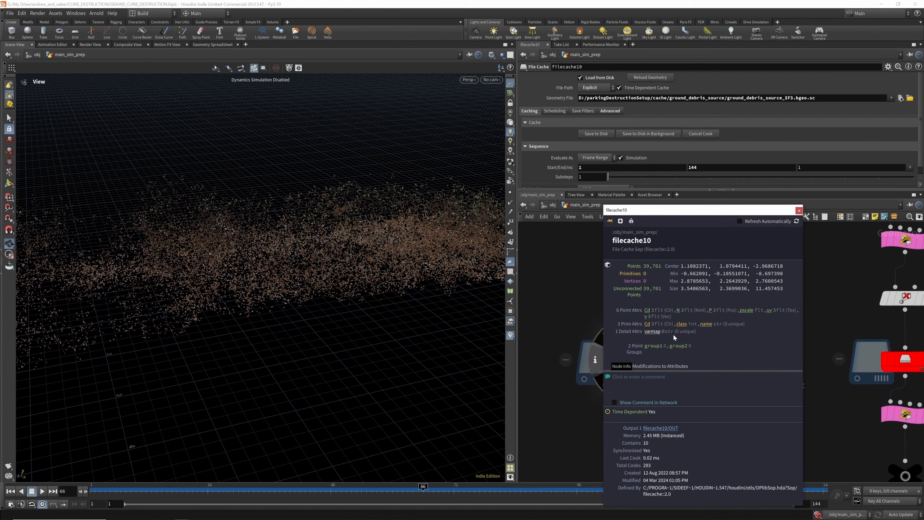
scroll(580, 381, down, 5)
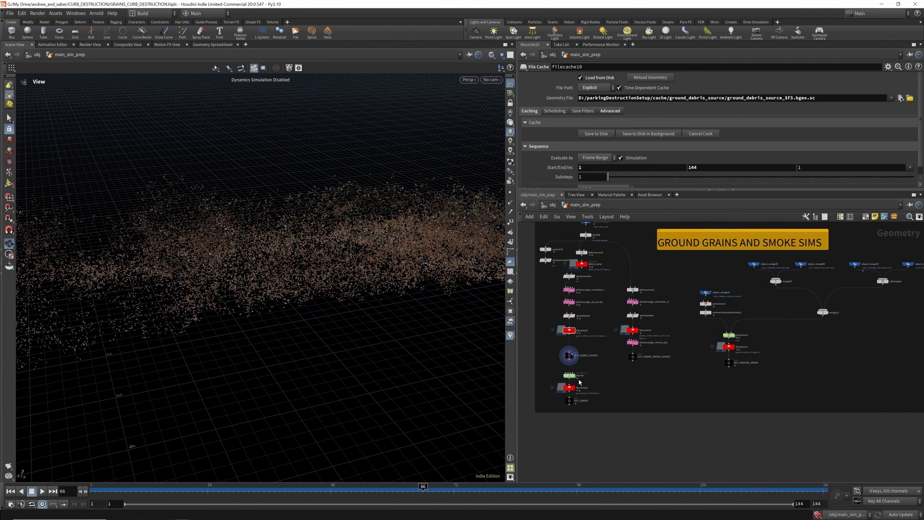
Open the popnet DOP network and examine its source_first_input, popobject, popsolver and gravity1 nodes
scroll(580, 382, up, 3)
double_click(556, 371)
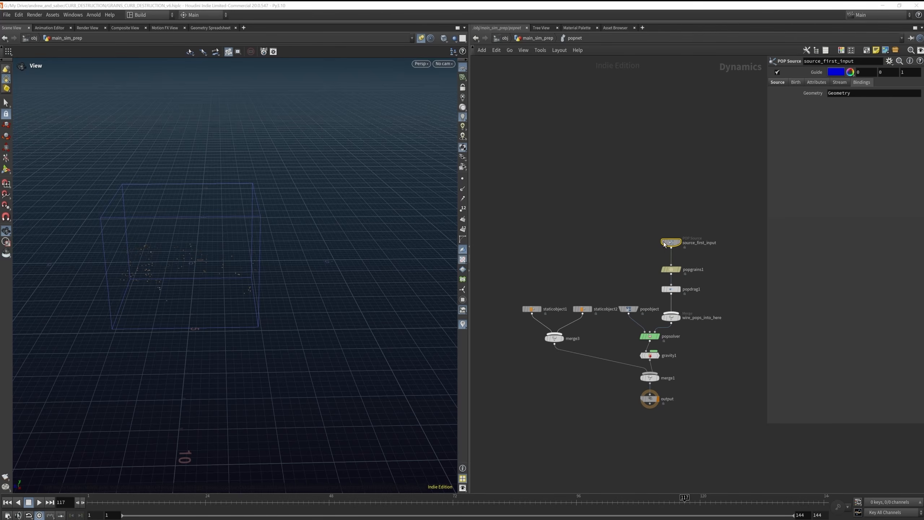
mouse_move(674, 242)
mouse_down()
mouse_move(674, 229)
mouse_move(665, 232)
mouse_up()
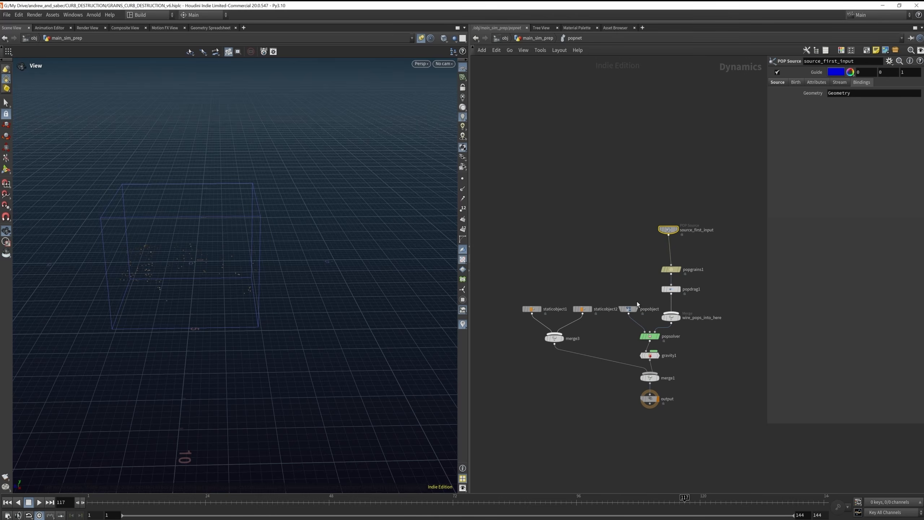
click(629, 308)
click(650, 336)
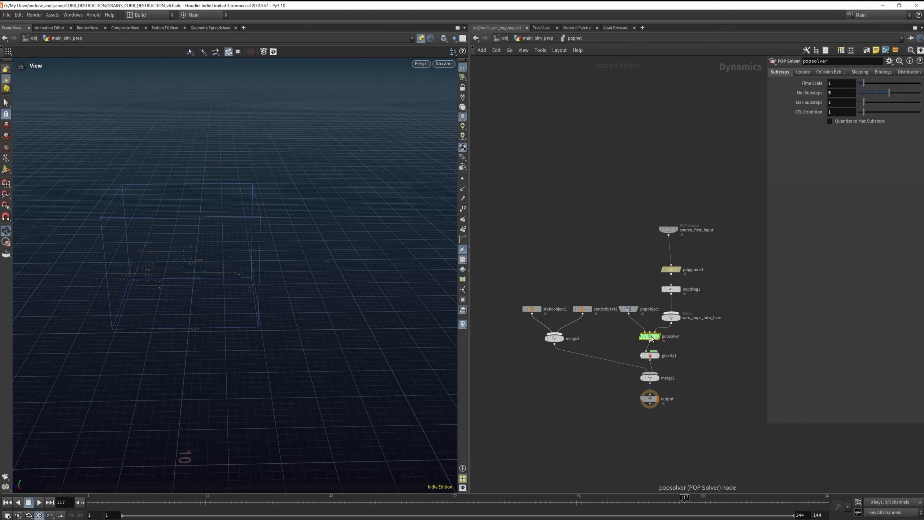
click(650, 356)
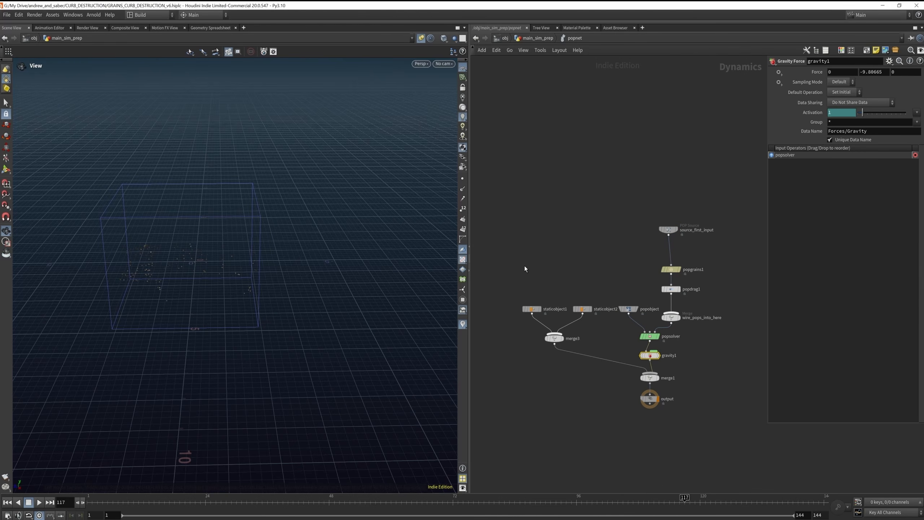
drag(524, 269, 598, 375)
click(649, 357)
Locate popgrains1 in the particle chain and examine the air resistance settings of popdrag1 below it
mouse_move(672, 270)
mouse_down()
mouse_move(669, 254)
mouse_move(673, 263)
mouse_up()
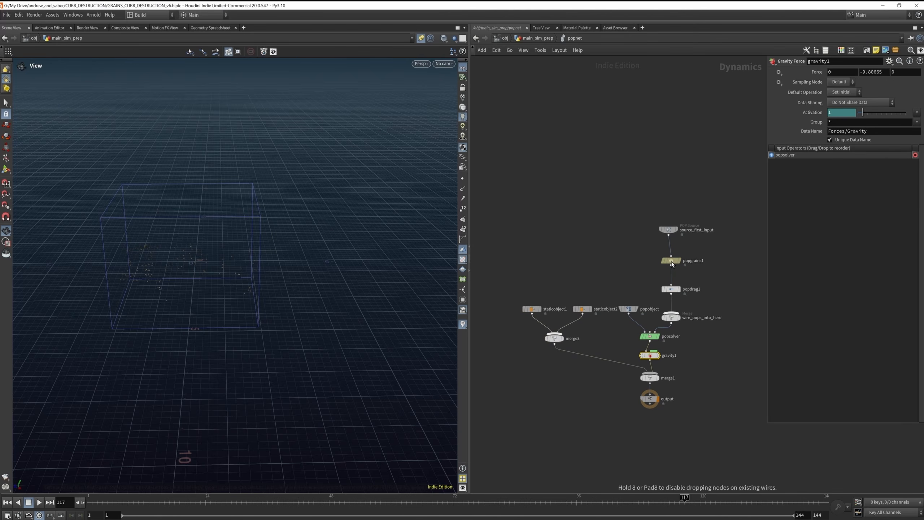
scroll(690, 263, up, 3)
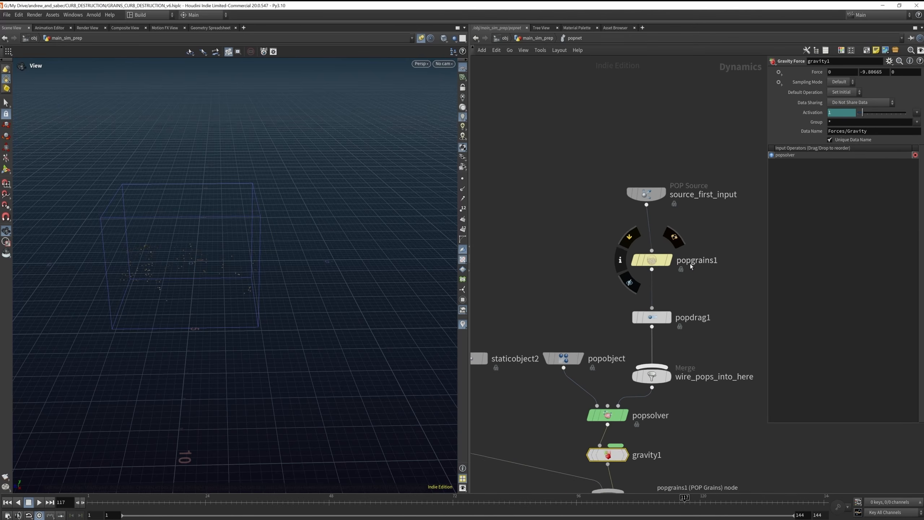
scroll(690, 263, up, 1)
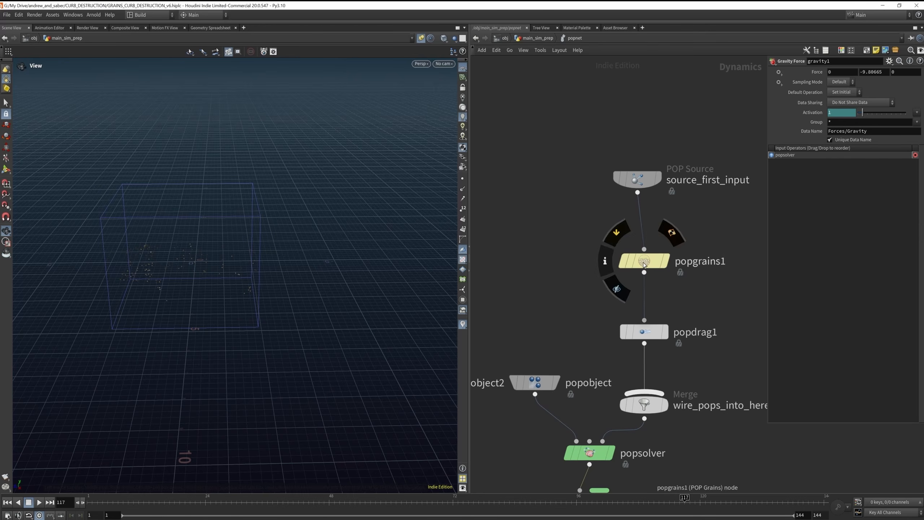
click(650, 330)
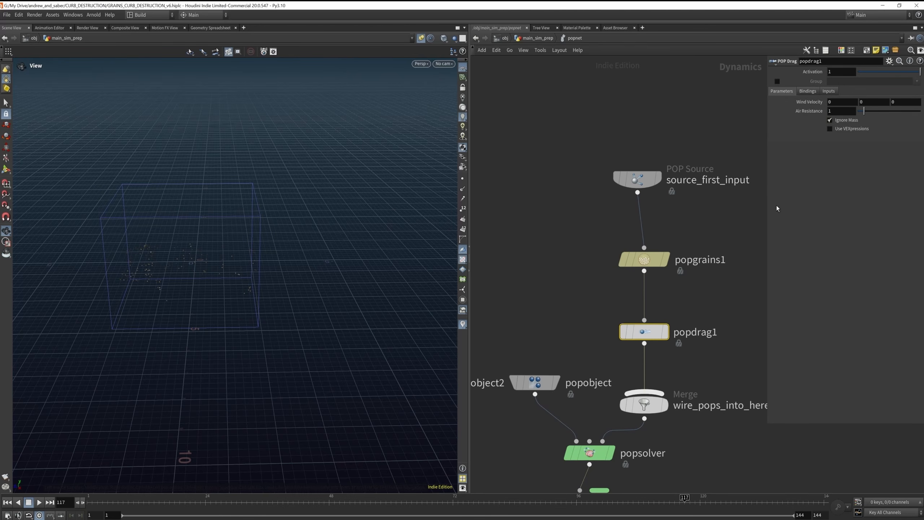
drag(649, 261, 642, 259)
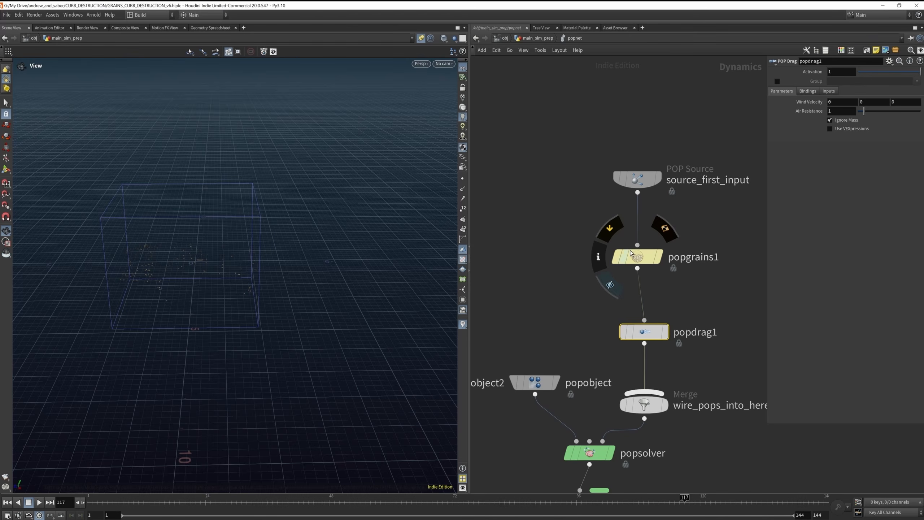
drag(637, 259, 635, 258)
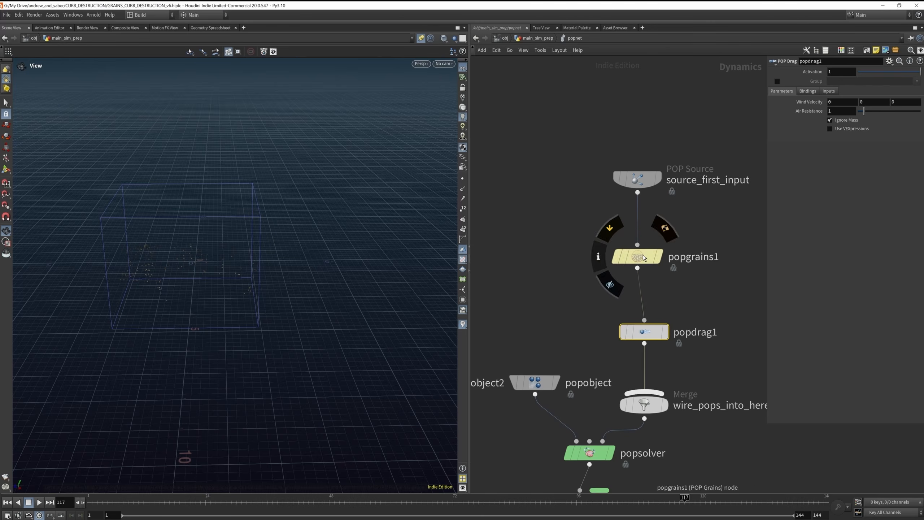
drag(642, 255, 642, 255)
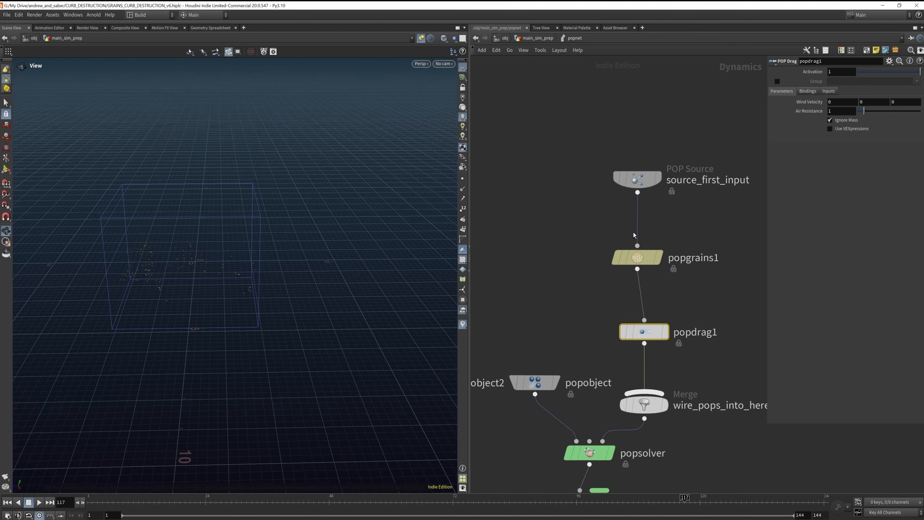
drag(644, 258, 644, 250)
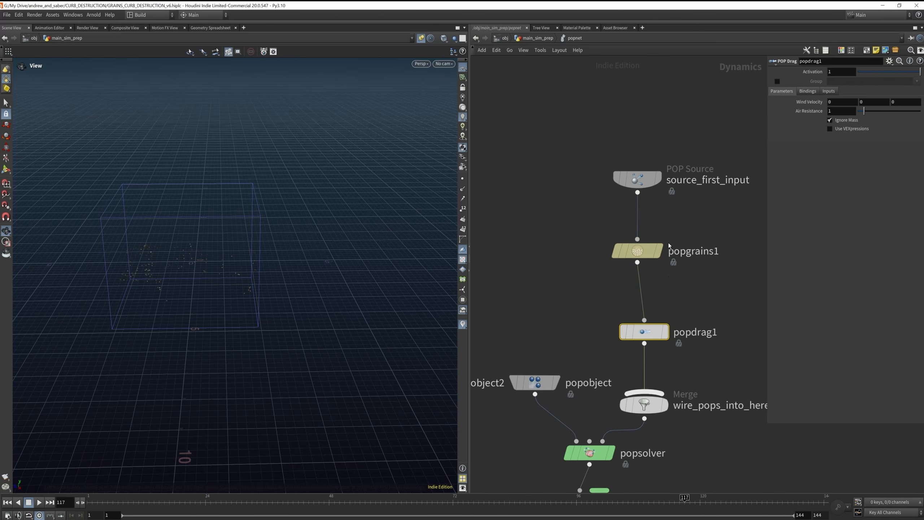
drag(643, 249, 641, 253)
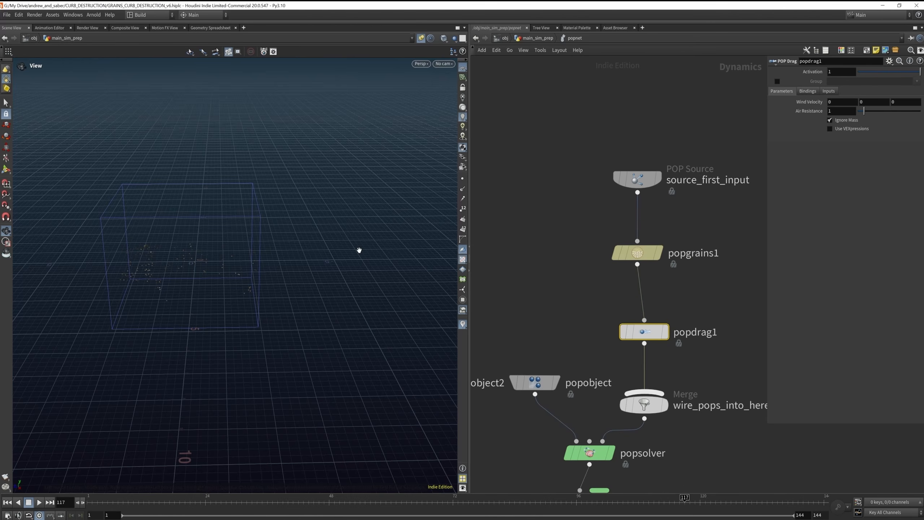
drag(647, 251, 639, 250)
Return to main_sim_prep and compare the full filecache10 debris points at frame 66 with delete4's bounding-box selection
click(538, 38)
scroll(617, 306, up, 4)
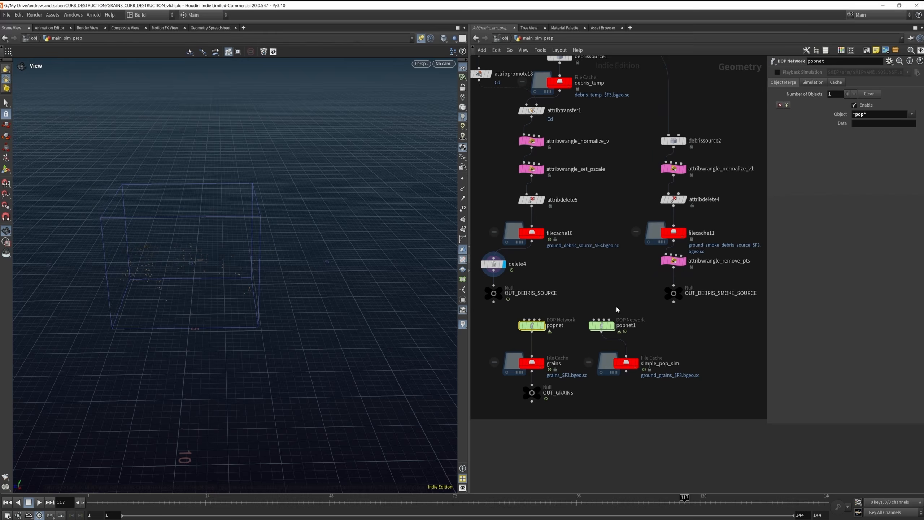
click(505, 262)
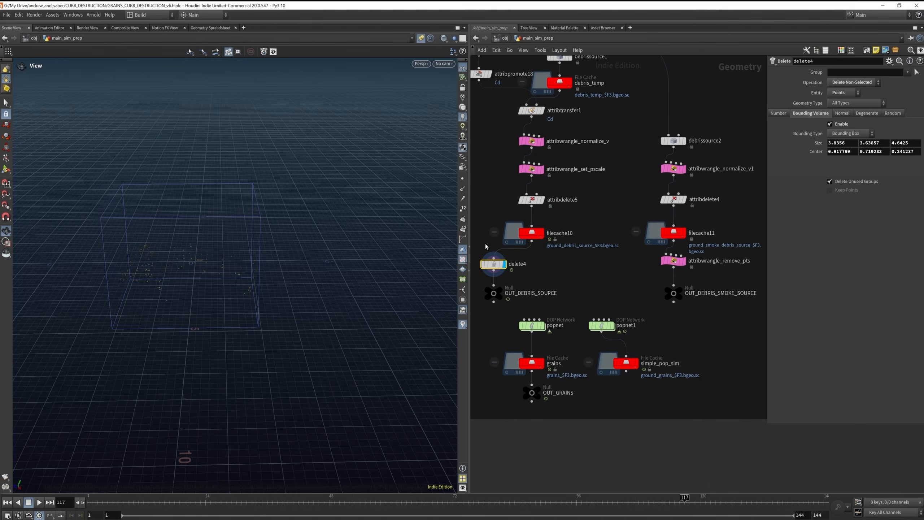
click(543, 233)
mouse_move(416, 504)
mouse_down()
mouse_move(485, 504)
mouse_move(386, 503)
mouse_move(422, 503)
mouse_up()
click(505, 262)
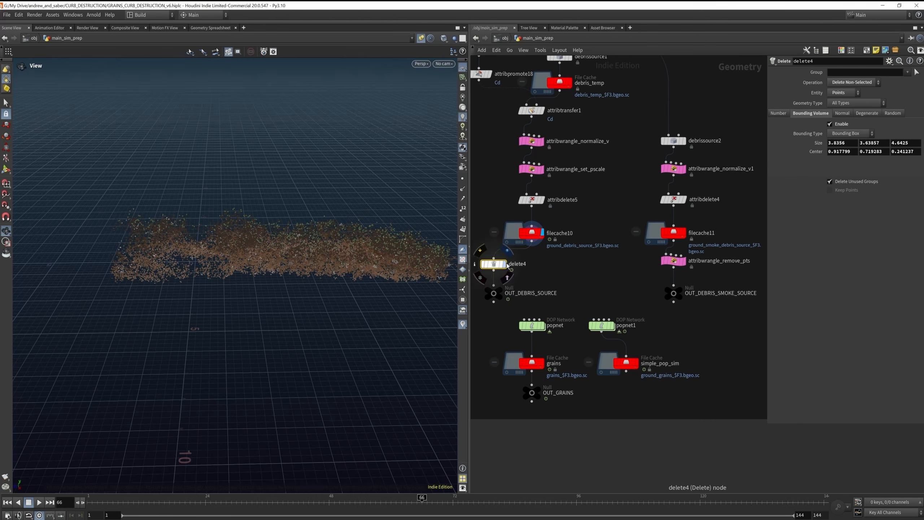
drag(200, 235, 255, 233)
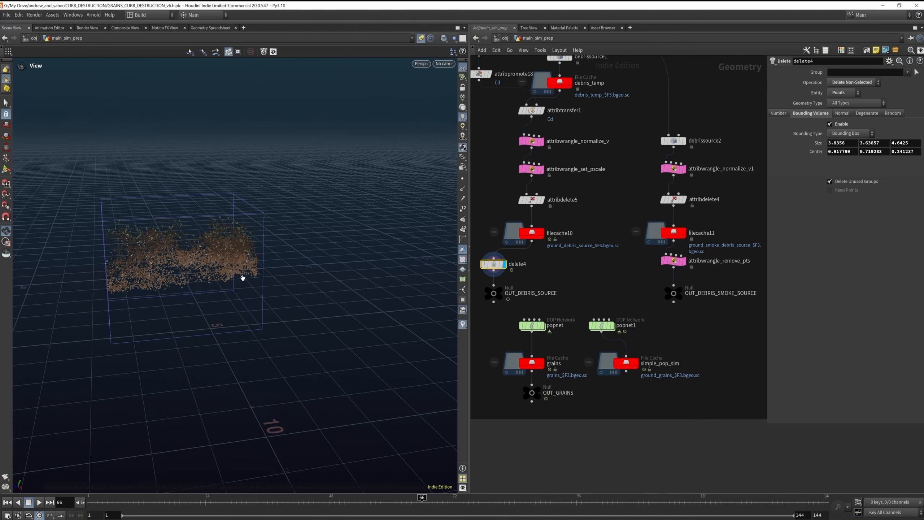
Display the simple_pop_sim cache, look inside popnet1 at its popgrains1 node, and return to main_sim_prep
click(601, 324)
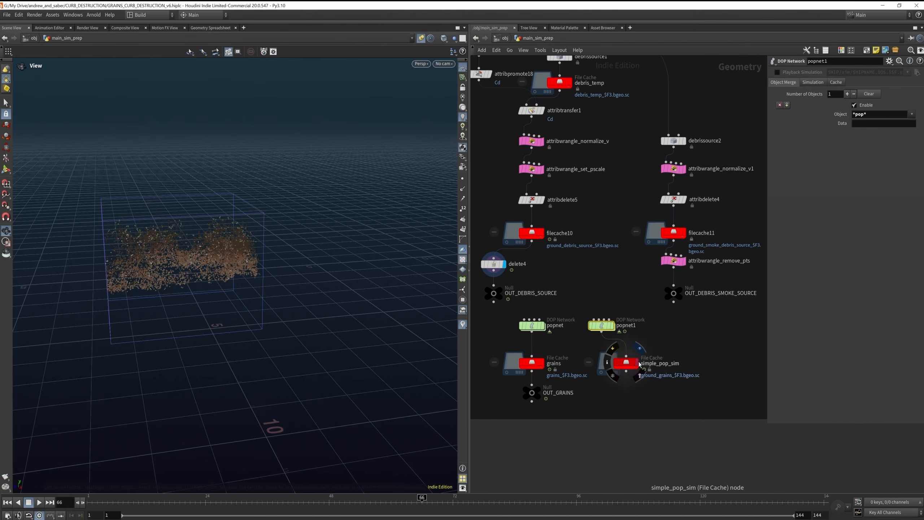
click(639, 363)
double_click(608, 327)
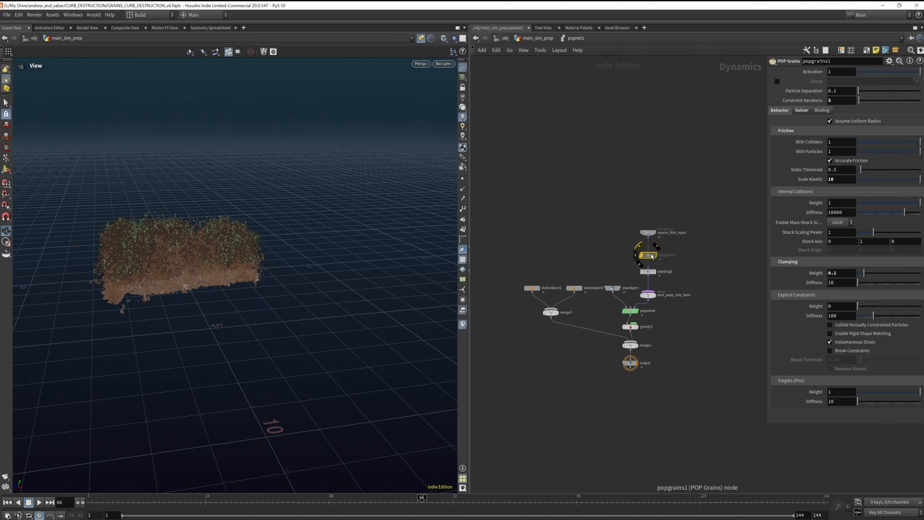
click(535, 38)
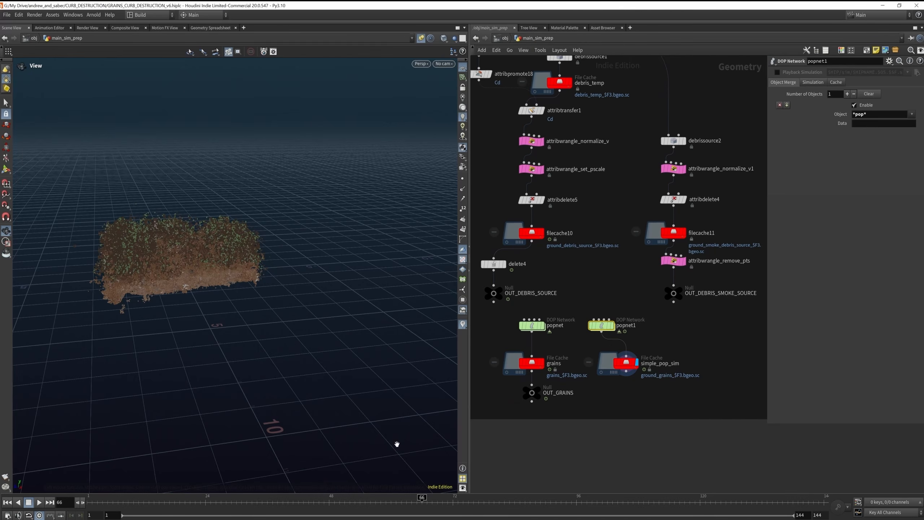
Scrub the simple_pop_sim result to frames 114, 134 and 139 and examine how the particles move and spread
drag(467, 503, 672, 511)
drag(184, 292, 171, 273)
right_drag(171, 273, 171, 284)
scroll(170, 285, up, 5)
scroll(335, 271, down, 2)
scroll(353, 328, up, 2)
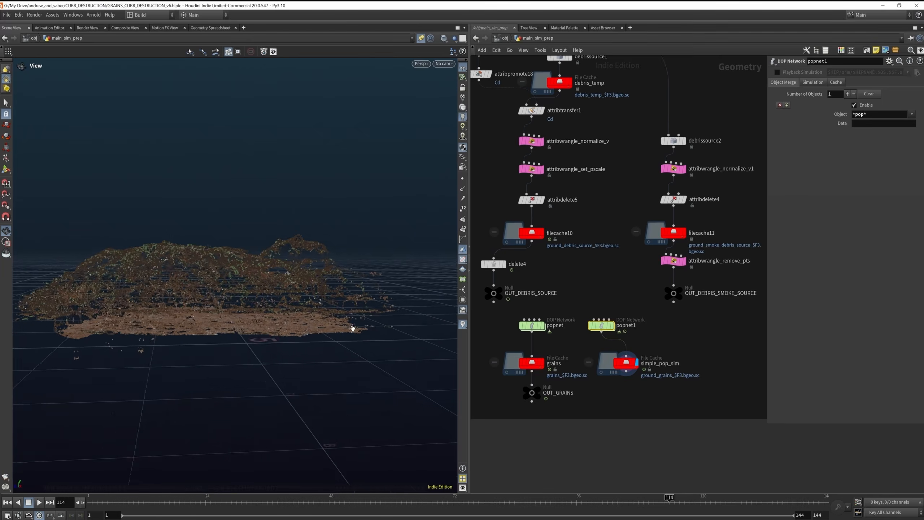
scroll(593, 462, up, 4)
drag(704, 507, 773, 503)
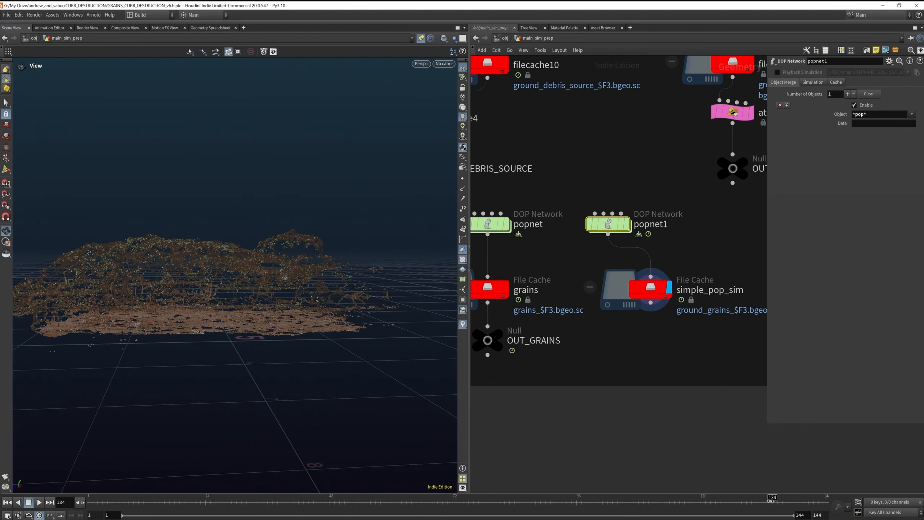
drag(203, 270, 214, 307)
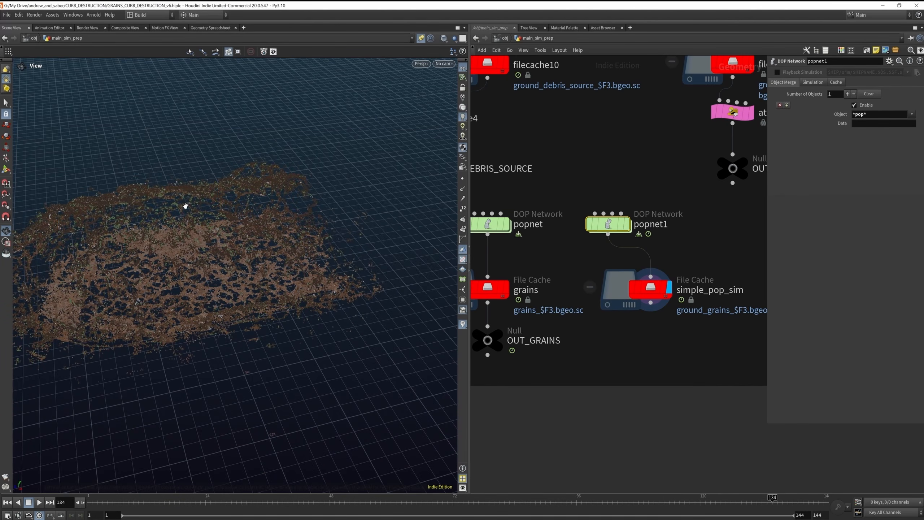
drag(186, 206, 114, 228)
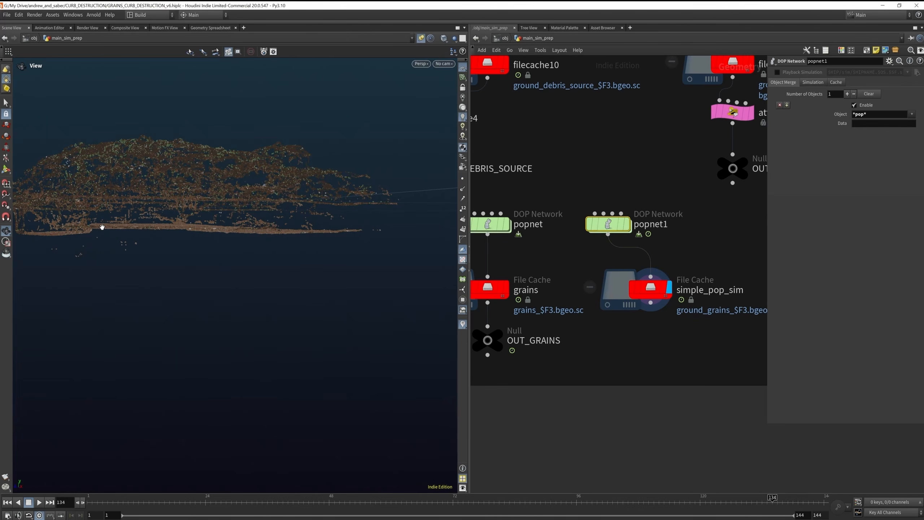
click(798, 501)
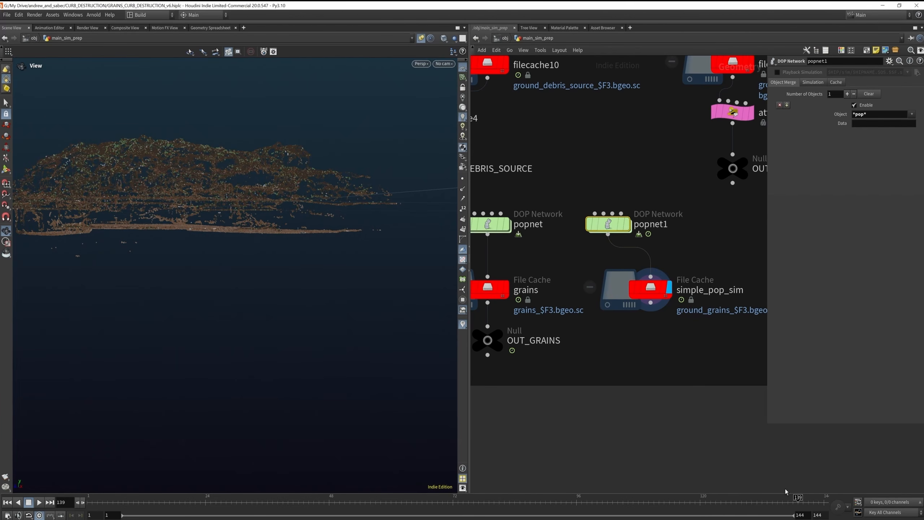
Display the grains cache and scrub it between frames 104 and 121 to compare it with the simple particle simulation
click(509, 292)
drag(258, 182, 100, 212)
click(701, 502)
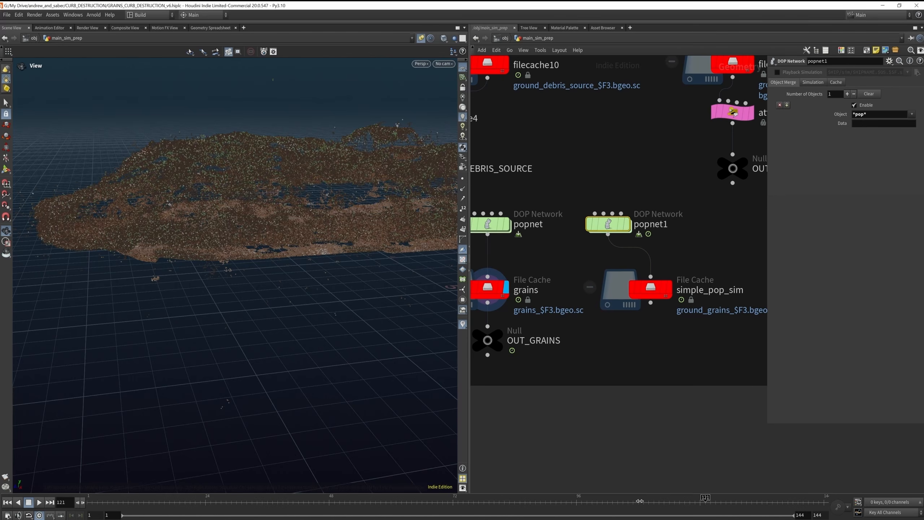
drag(640, 502, 675, 500)
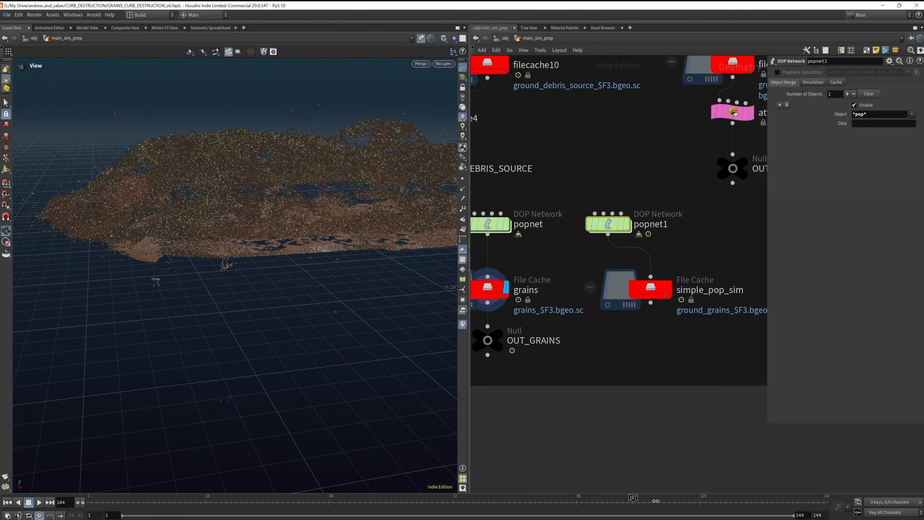
drag(340, 186, 342, 180)
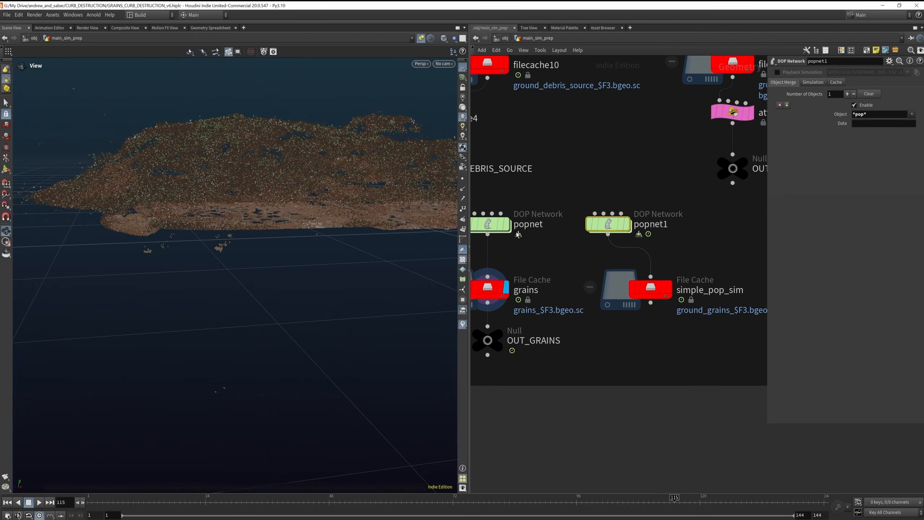
Reopen popnet and examine popgrains1's friction, internal collision and clumping settings
double_click(490, 224)
click(637, 252)
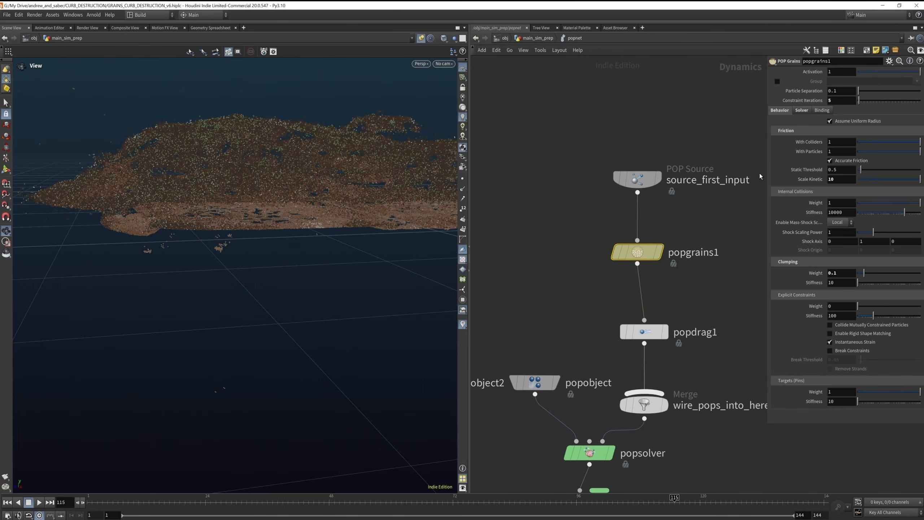
scroll(726, 188, down, 3)
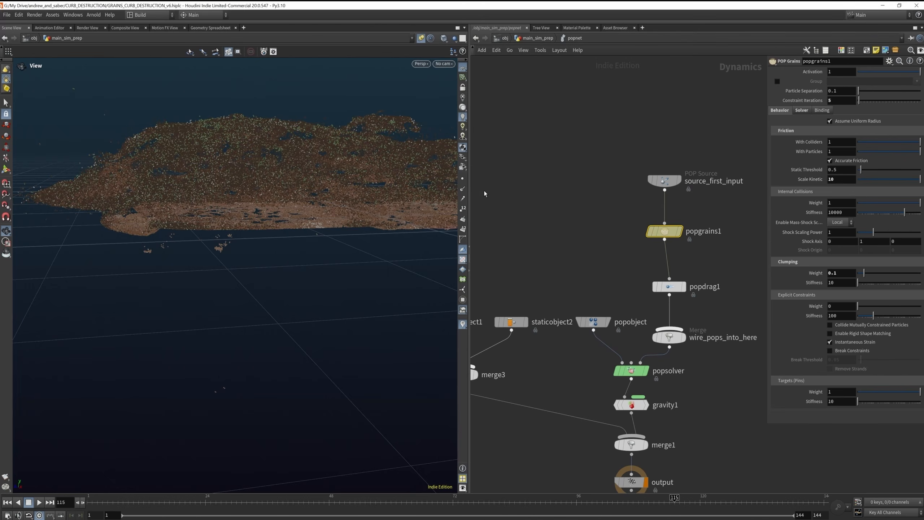
Return to main_sim_prep and inspect the clumping of the cached grains at frame 115 from several angles
click(538, 38)
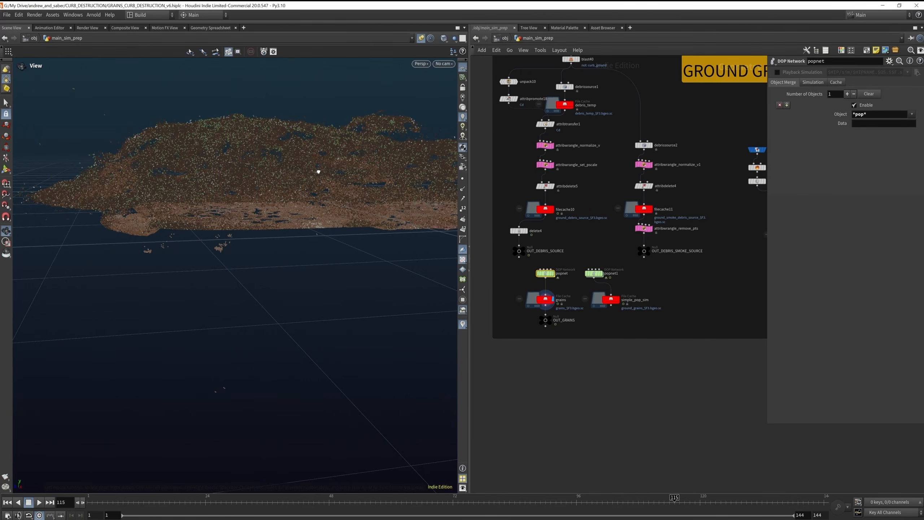
drag(318, 171, 267, 139)
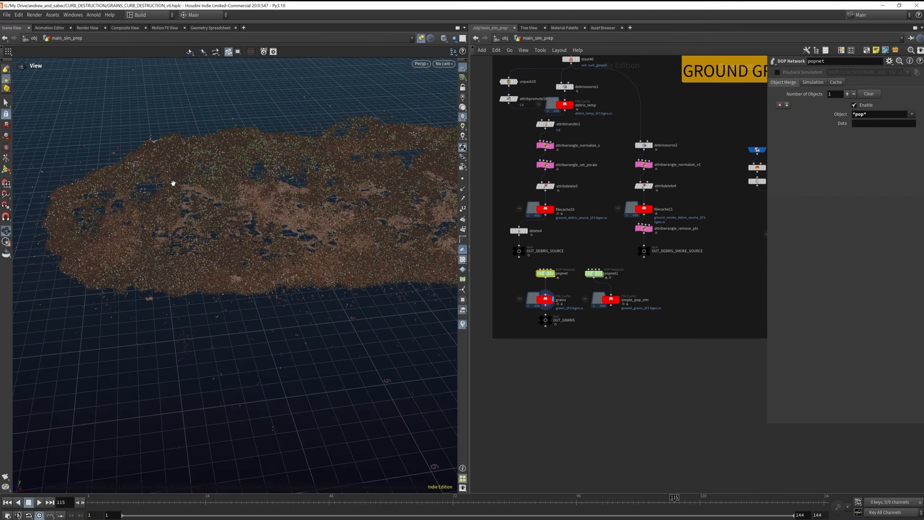
drag(174, 183, 214, 187)
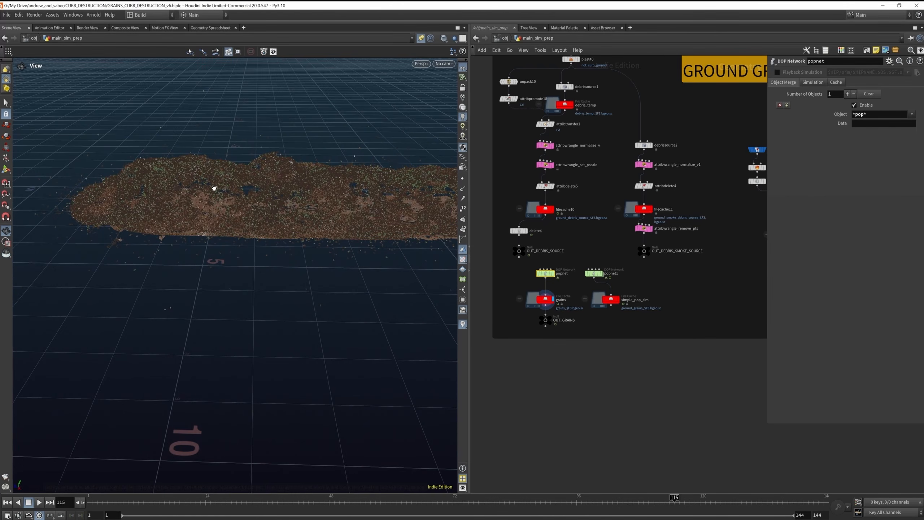
Display the object_merge36 main simulation and inspect the curb at frame 115 and back at frame 1
scroll(595, 271, down, 3)
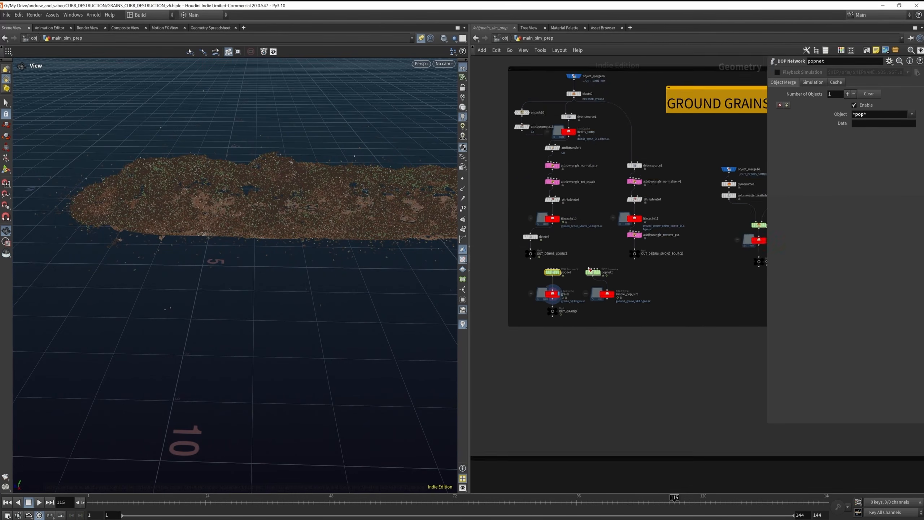
scroll(587, 136, up, 3)
scroll(585, 134, up, 2)
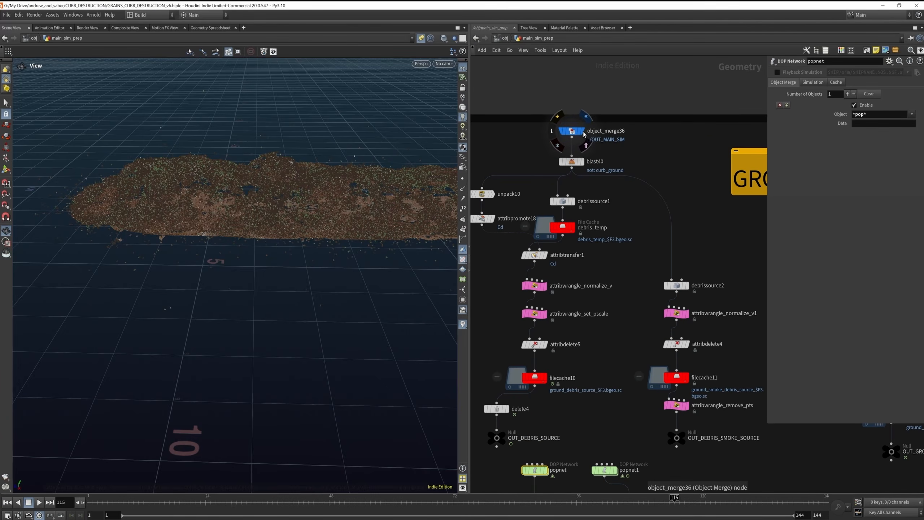
click(586, 118)
drag(324, 171, 239, 166)
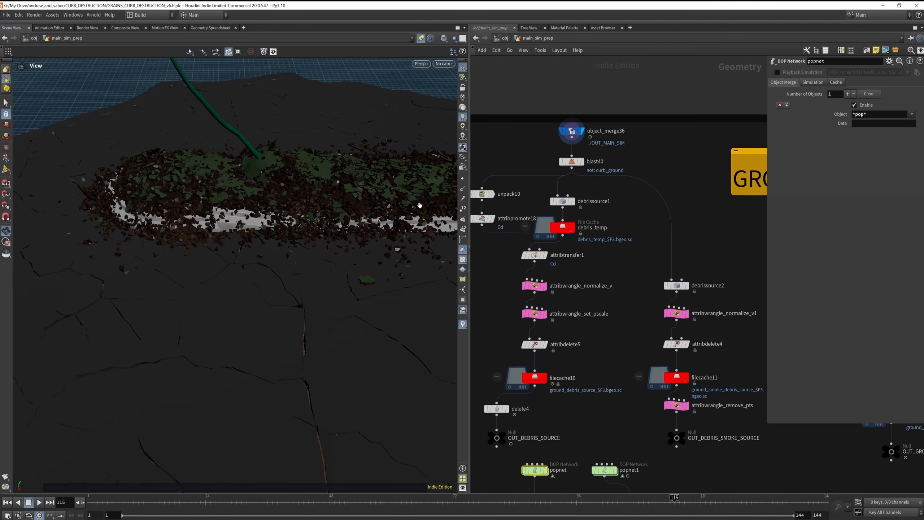
drag(356, 194, 304, 150)
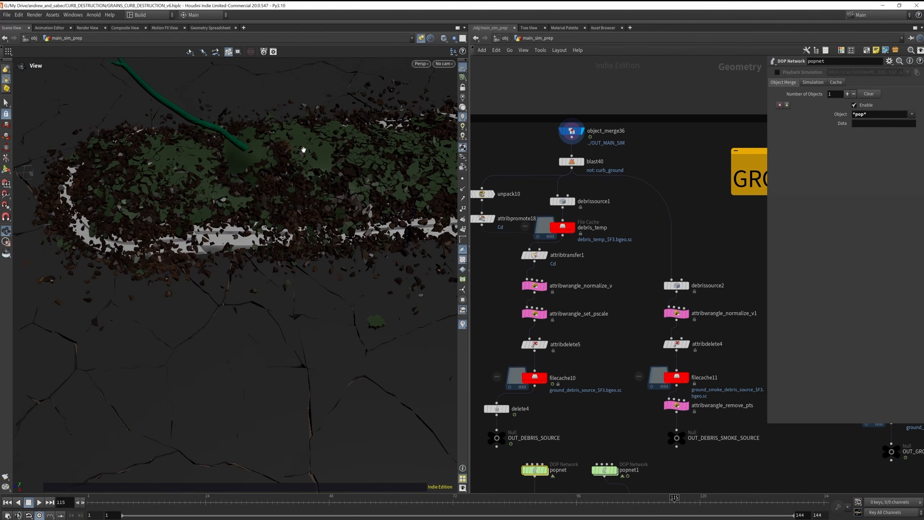
drag(348, 176, 314, 163)
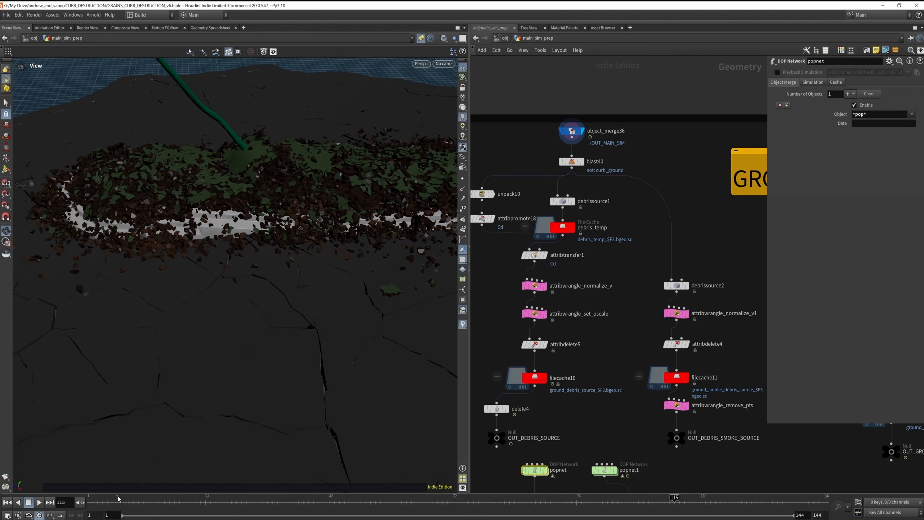
drag(118, 503, 71, 502)
drag(248, 204, 247, 184)
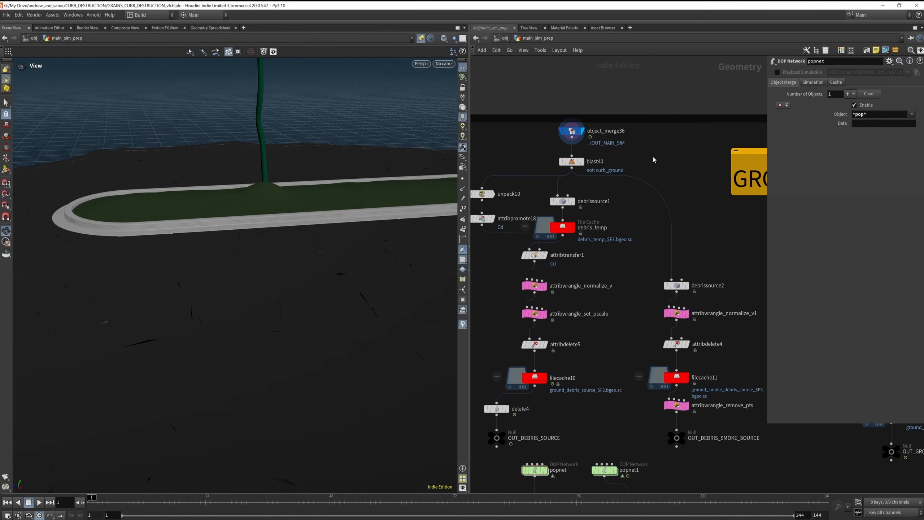
Add a Points from Volume node, feed it from blast40's output and display its result
key(Tab)
text(point from)
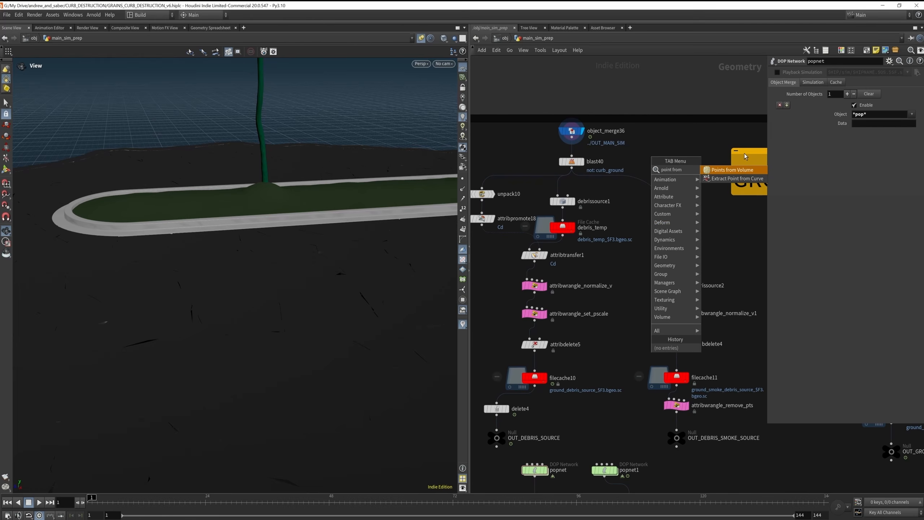
click(739, 169)
click(676, 162)
drag(572, 168, 676, 156)
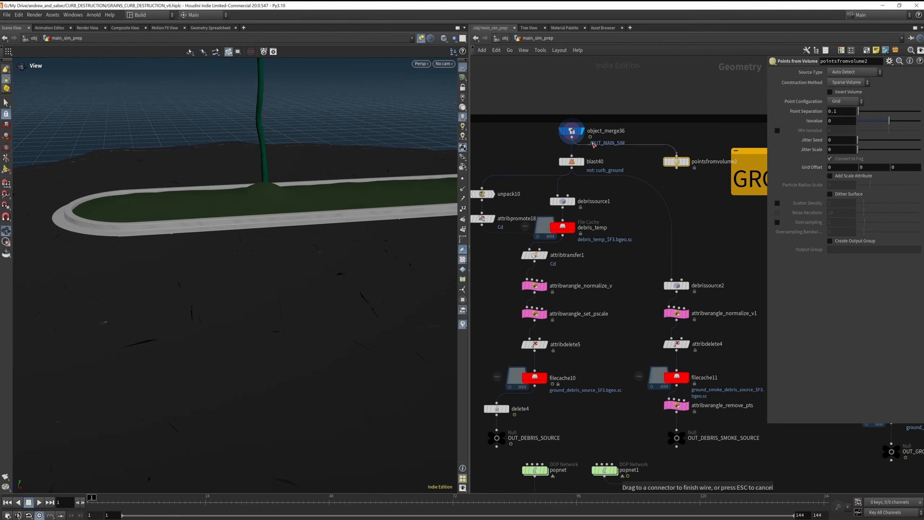
click(688, 162)
Examine from several angles how the Points from Volume result fills the curb ground
scroll(324, 220, up, 7)
scroll(324, 221, down, 5)
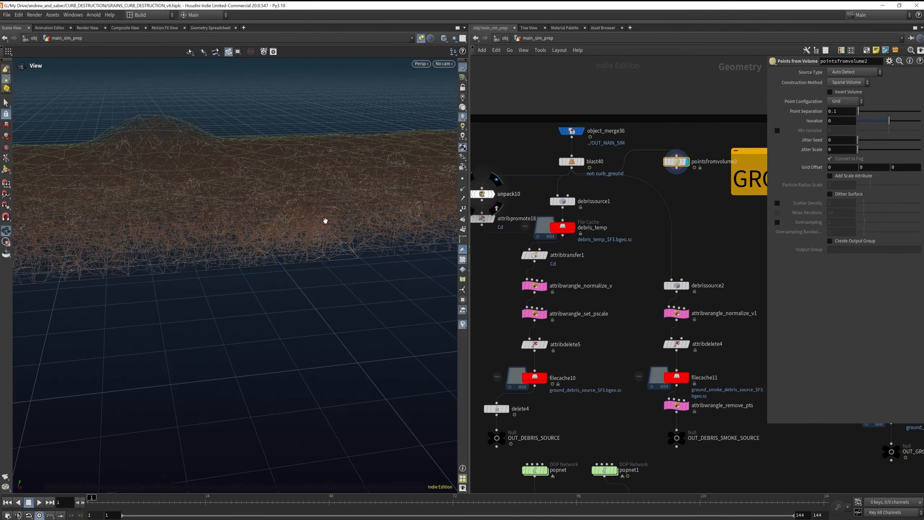
drag(324, 221, 197, 246)
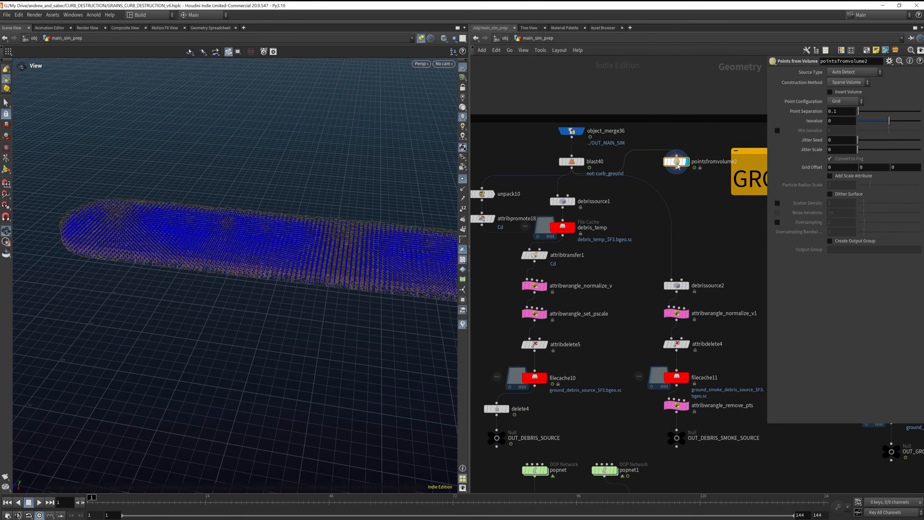
drag(325, 188, 331, 246)
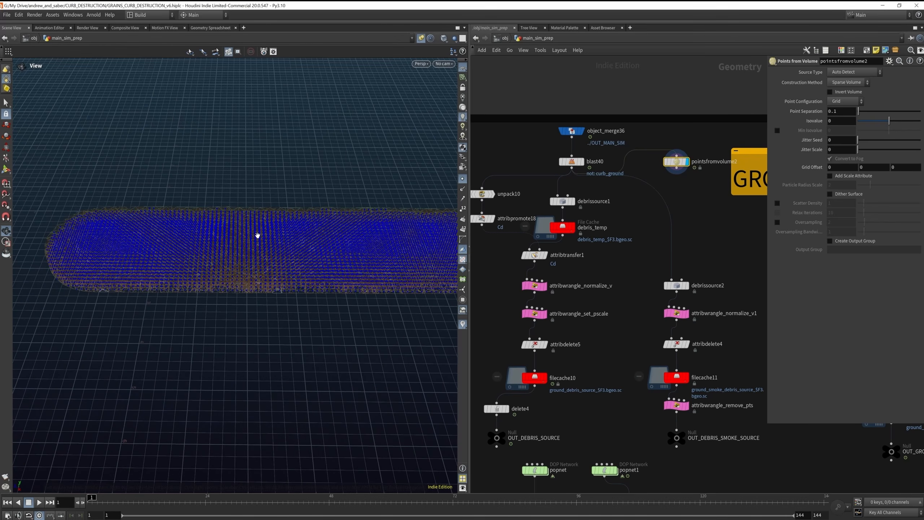
drag(253, 249, 313, 207)
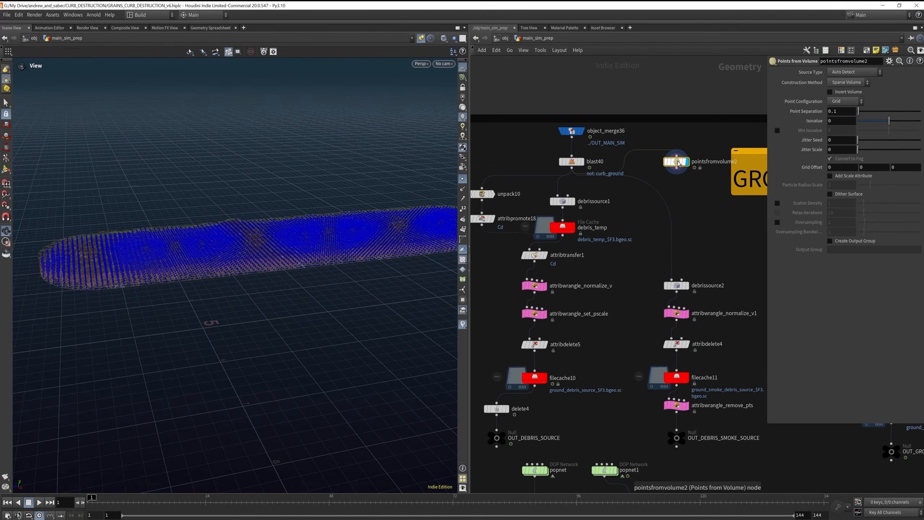
Display the blast40 curb_ground geometry and inspect its points from above
click(581, 162)
drag(358, 208, 379, 251)
scroll(622, 210, down, 3)
scroll(577, 351, up, 4)
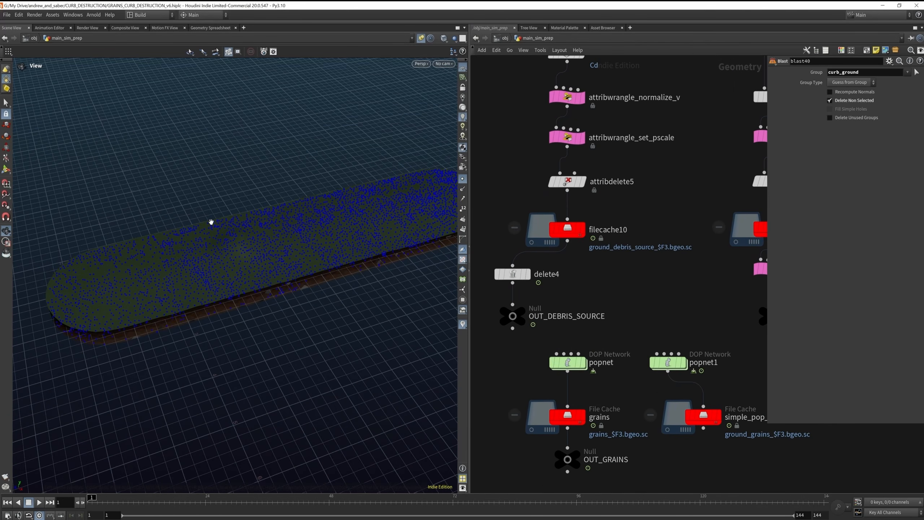
mouse_move(314, 232)
mouse_down()
mouse_move(316, 263)
mouse_move(315, 246)
mouse_up()
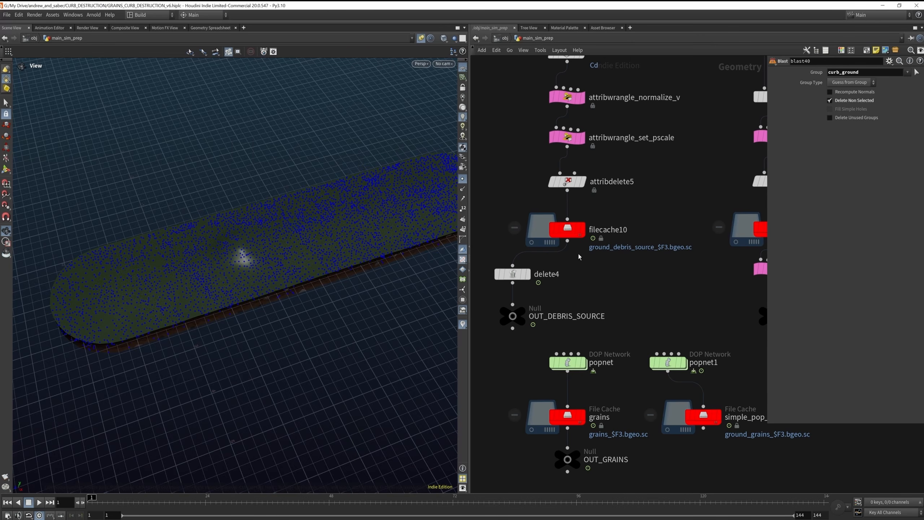
Display the filecache10 debris source and view its points at frame 71
click(583, 229)
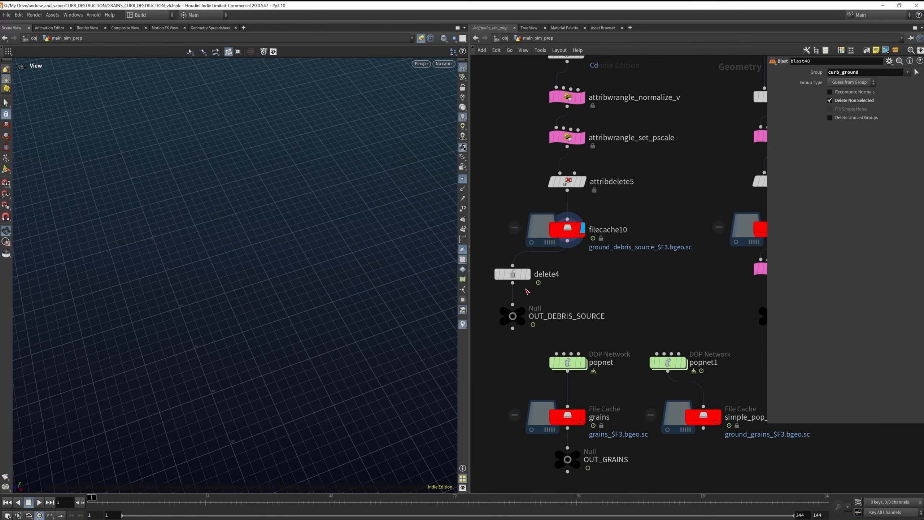
scroll(597, 270, down, 4)
scroll(579, 313, up, 6)
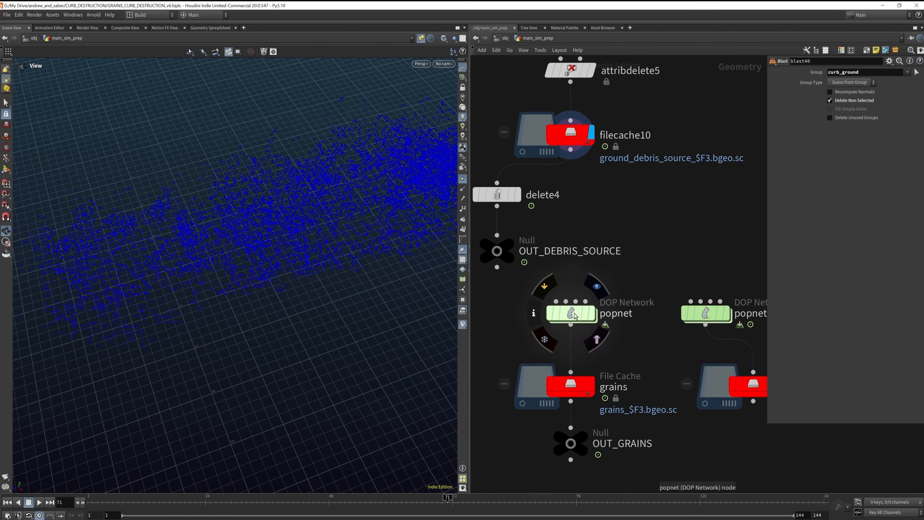
Open popnet, widen the parameter area and examine popgrains1's solver settings and constraint iterations
double_click(573, 314)
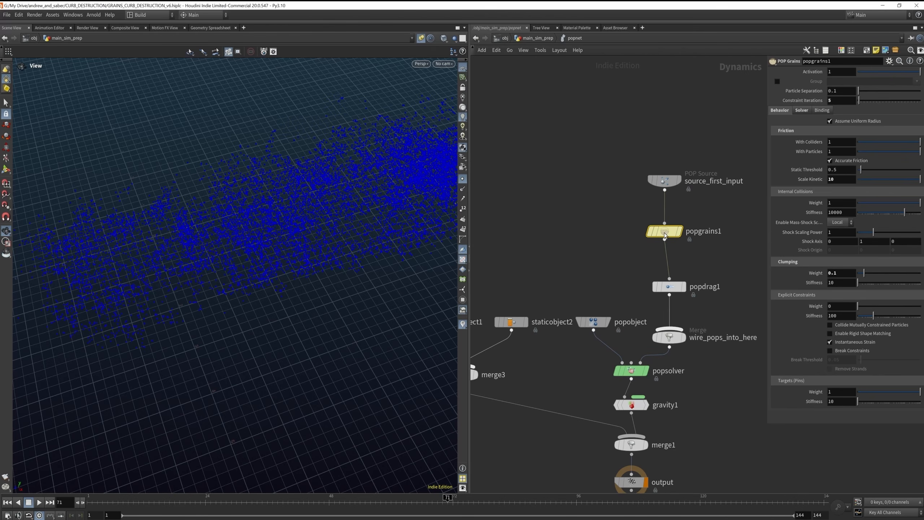
drag(237, 211, 331, 198)
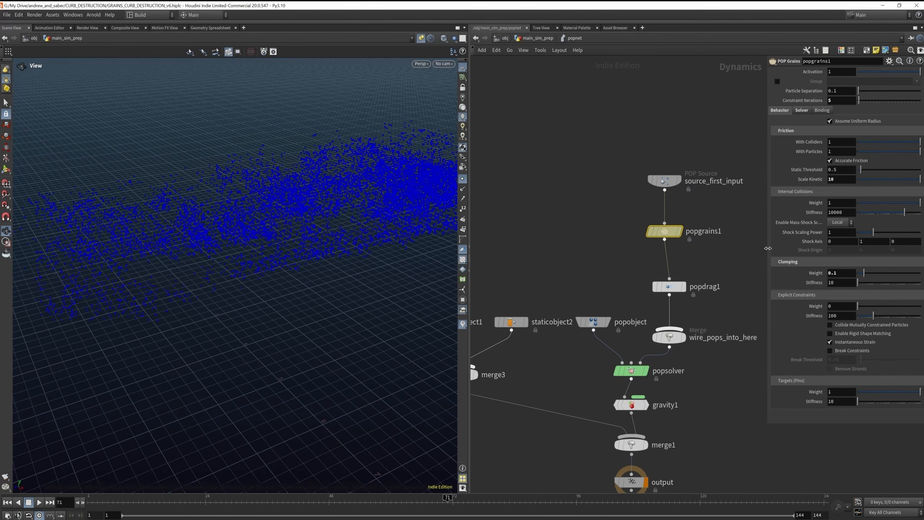
drag(768, 242, 688, 242)
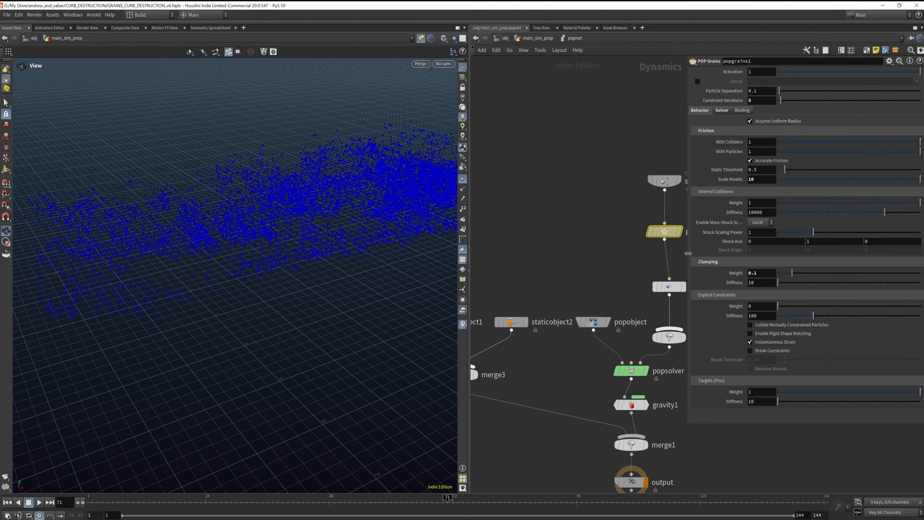
click(721, 110)
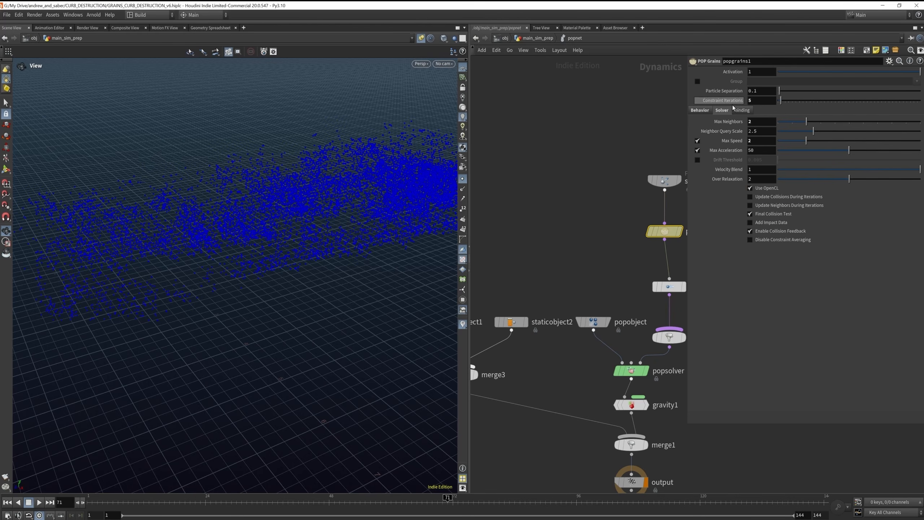
mouse_move(713, 103)
Review gravity1's force settings and popsolver's substep settings
scroll(627, 288, down, 2)
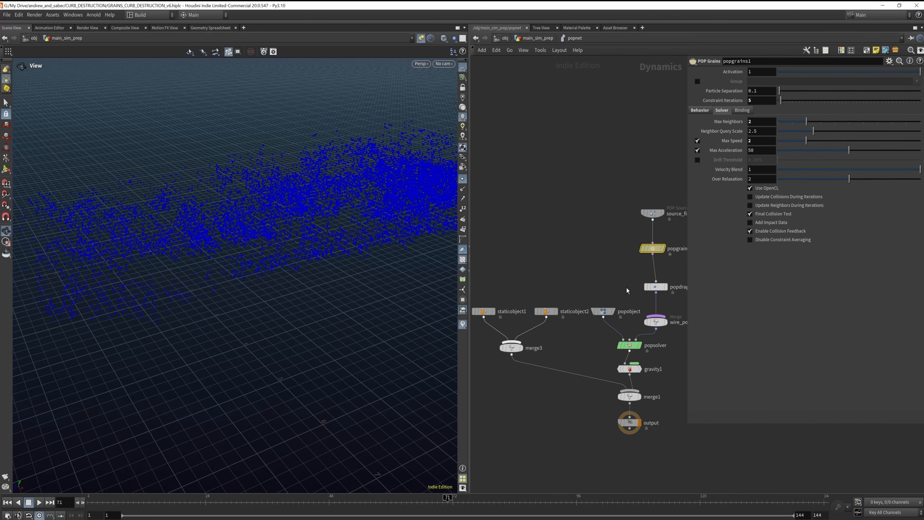
scroll(636, 361, up, 3)
click(630, 369)
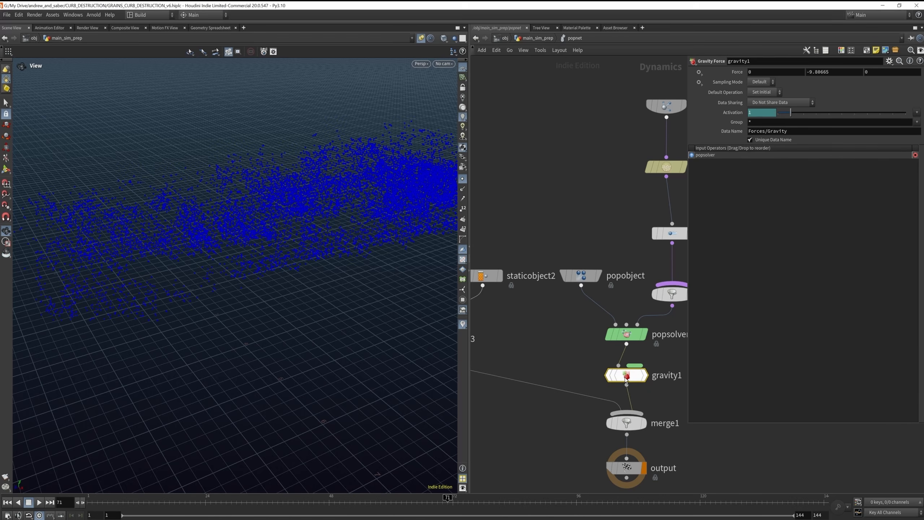
mouse_move(627, 377)
mouse_move(624, 337)
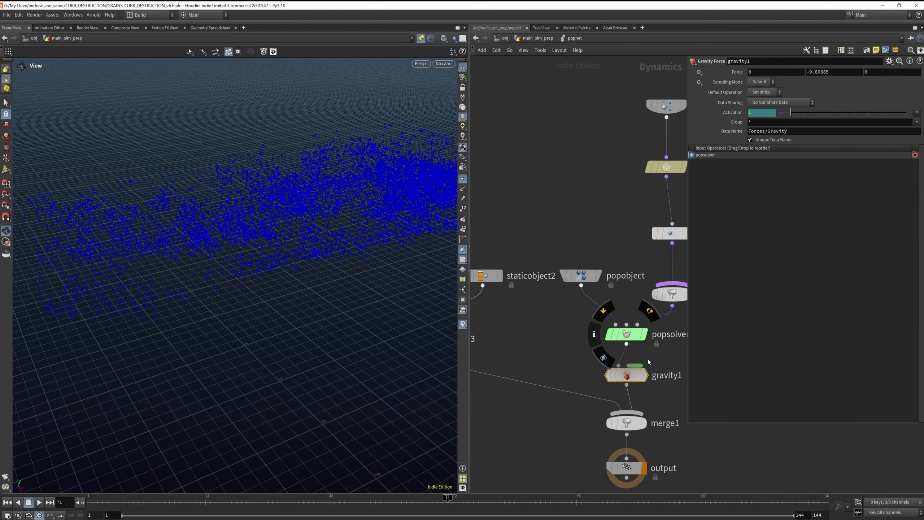
click(626, 334)
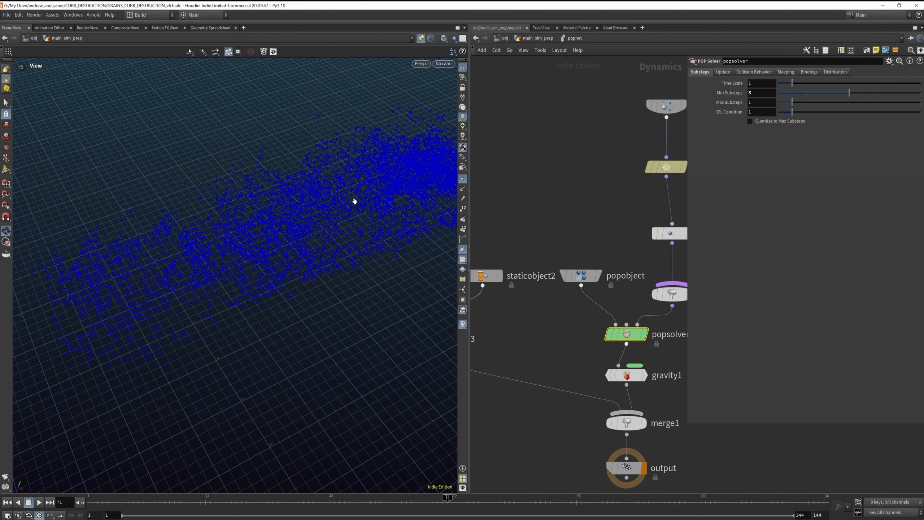
drag(355, 201, 352, 188)
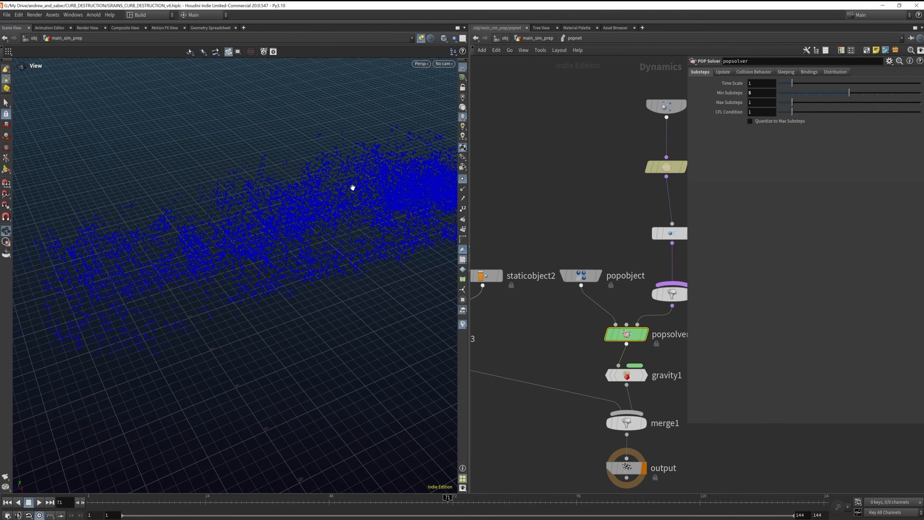
Examine popsolver's collision behavior settings, including the available collision response options
click(731, 72)
click(752, 73)
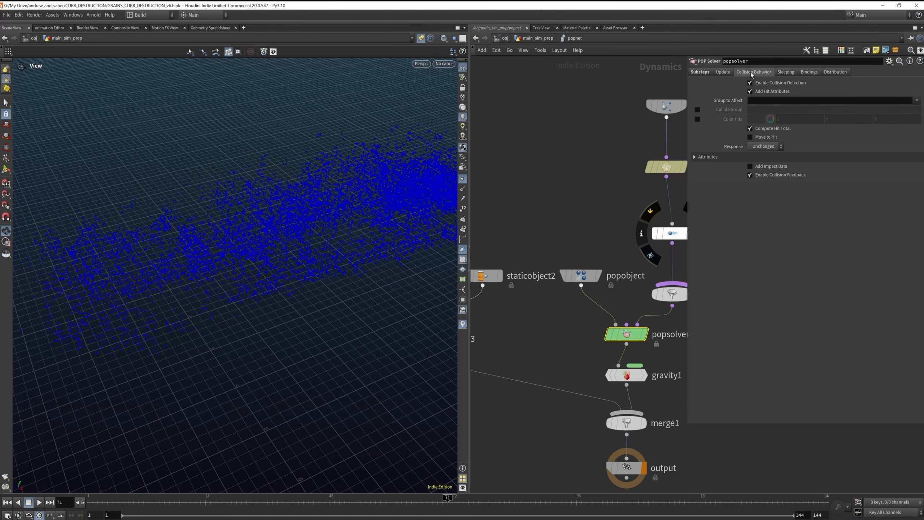
drag(267, 201, 204, 211)
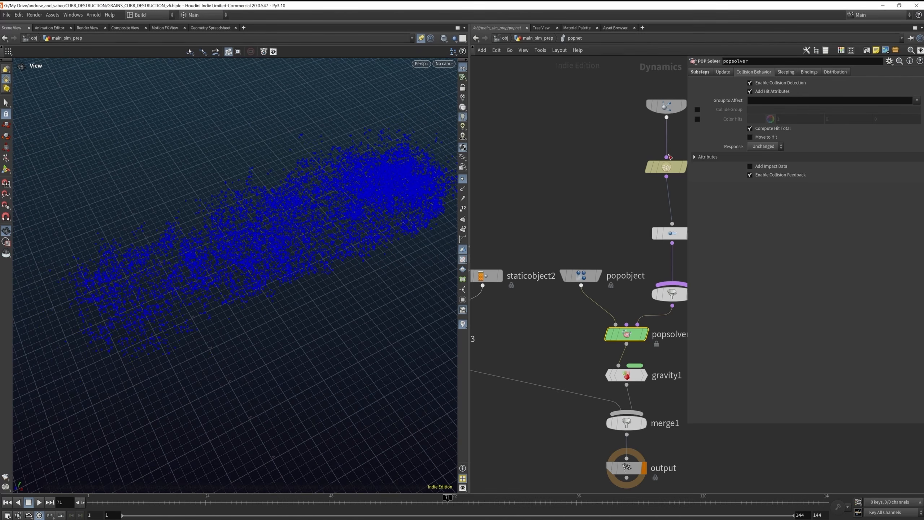
click(767, 146)
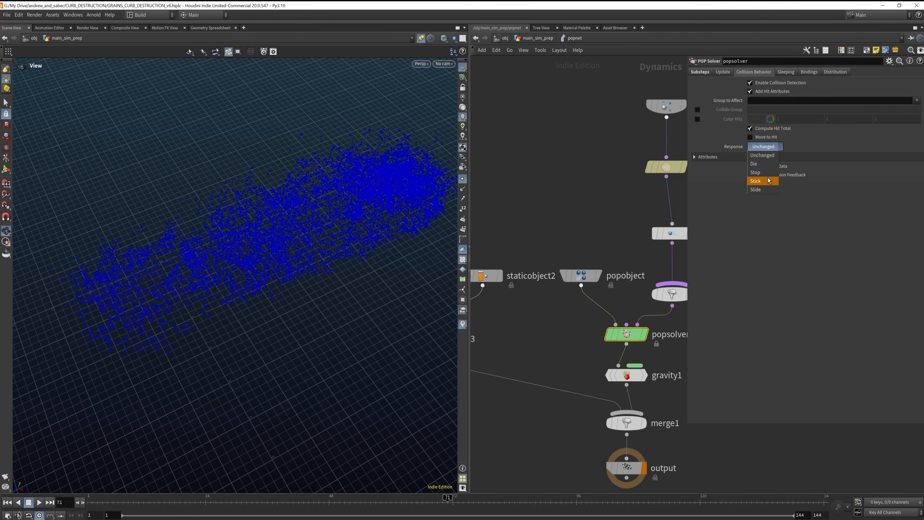
click(761, 146)
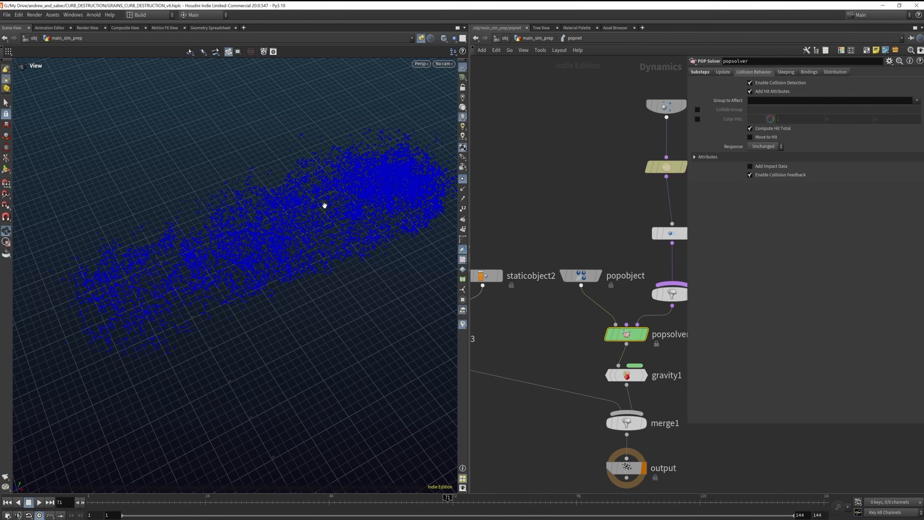
drag(325, 205, 245, 217)
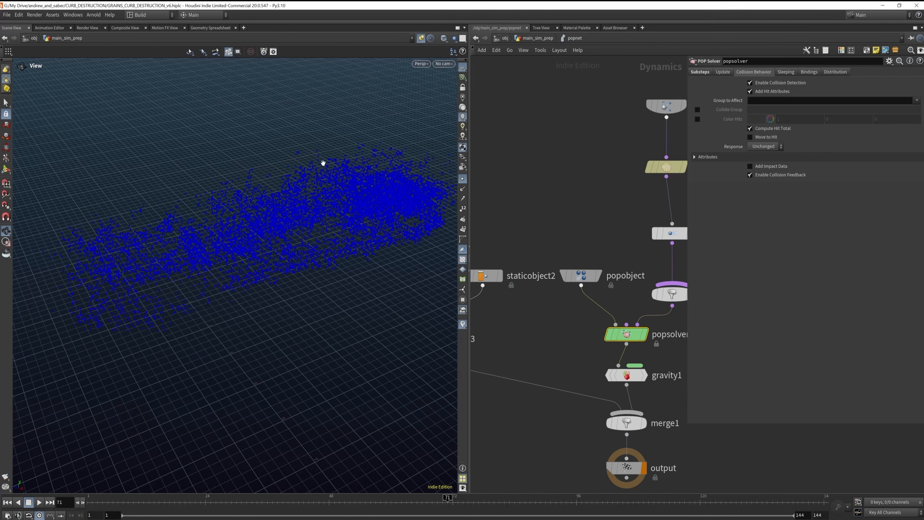
drag(361, 190, 272, 192)
Reselect popgrains1 and review its friction, internal collision and clumping behavior settings
scroll(604, 260, down, 3)
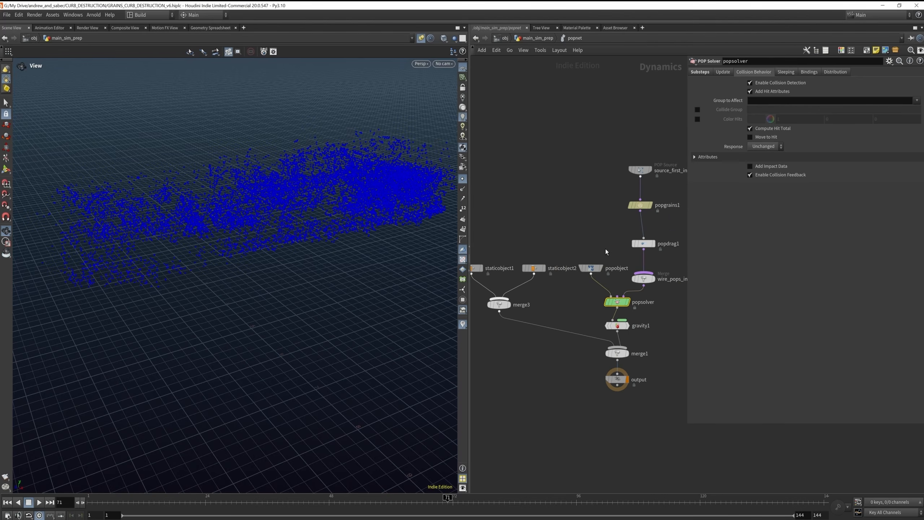
scroll(643, 207, up, 2)
click(642, 202)
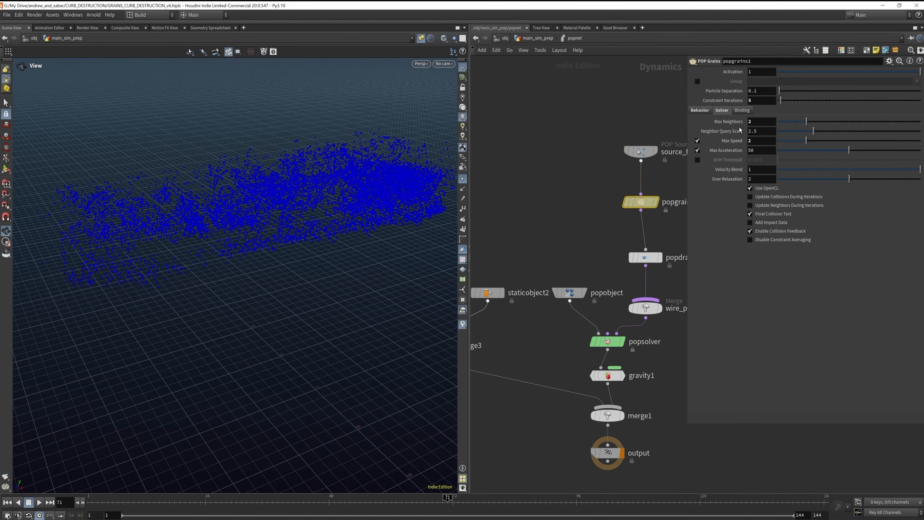
click(702, 110)
scroll(592, 234, down, 5)
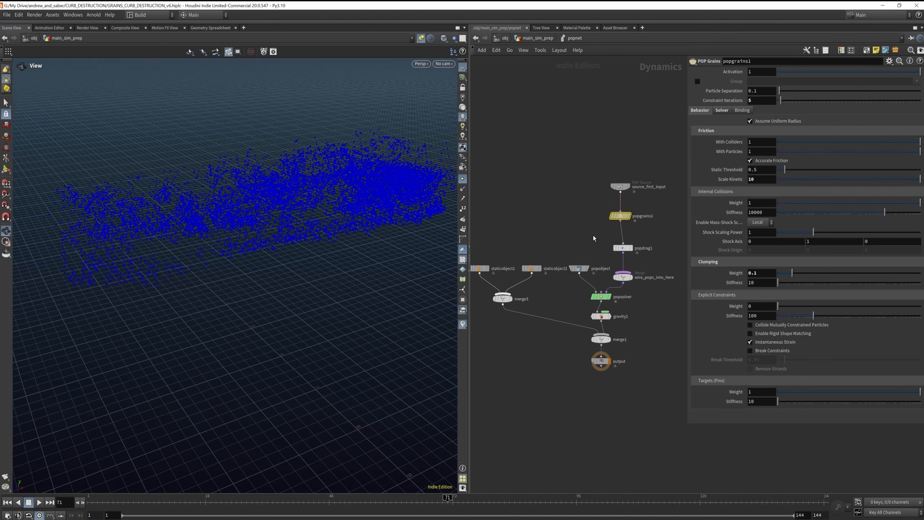
Return to main_sim_prep and display the cached grains result at frame 71
click(536, 39)
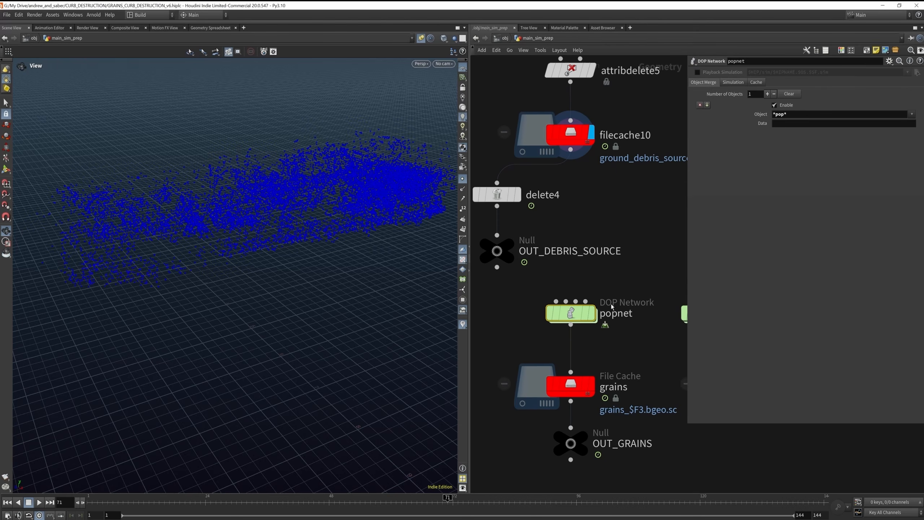
scroll(603, 263, down, 3)
scroll(597, 332, up, 3)
click(592, 328)
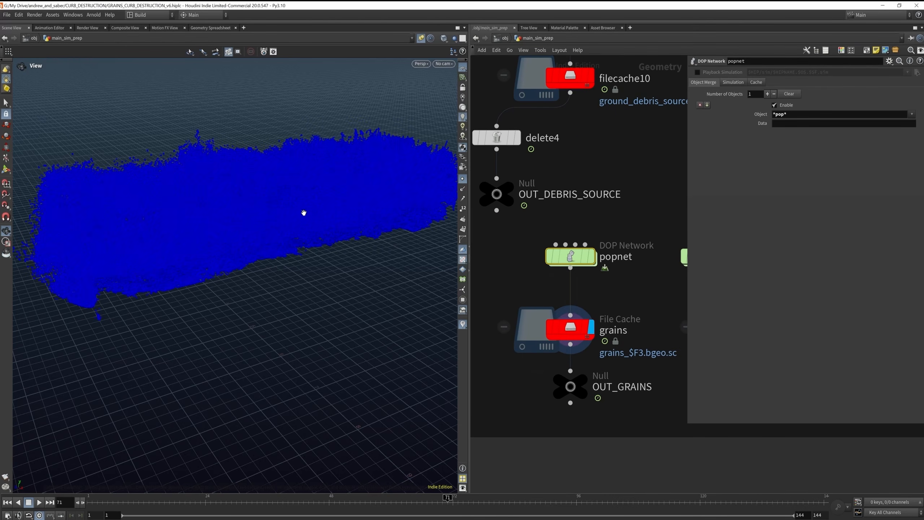
Hide the point markers in the viewport, widen the view and show the cached grains at frame 82
click(463, 179)
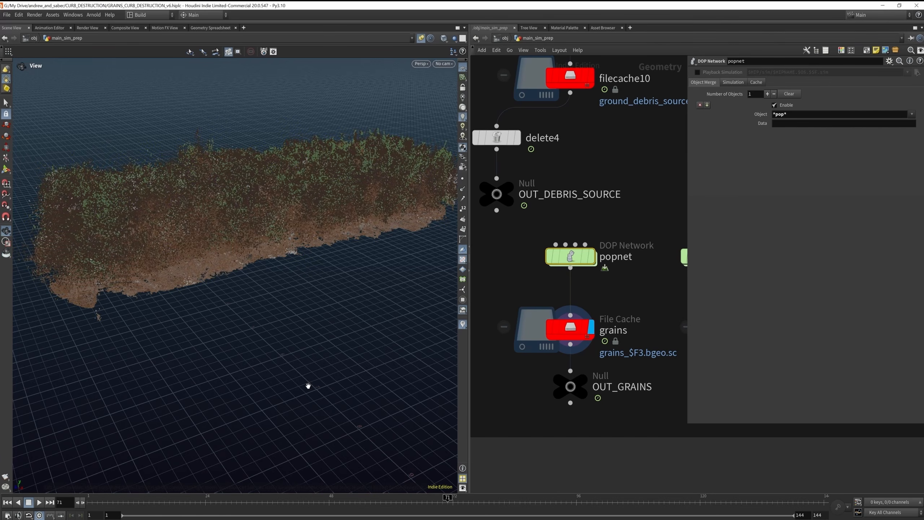
drag(246, 504, 507, 497)
drag(469, 232, 513, 232)
scroll(189, 318, down, 3)
scroll(262, 186, up, 3)
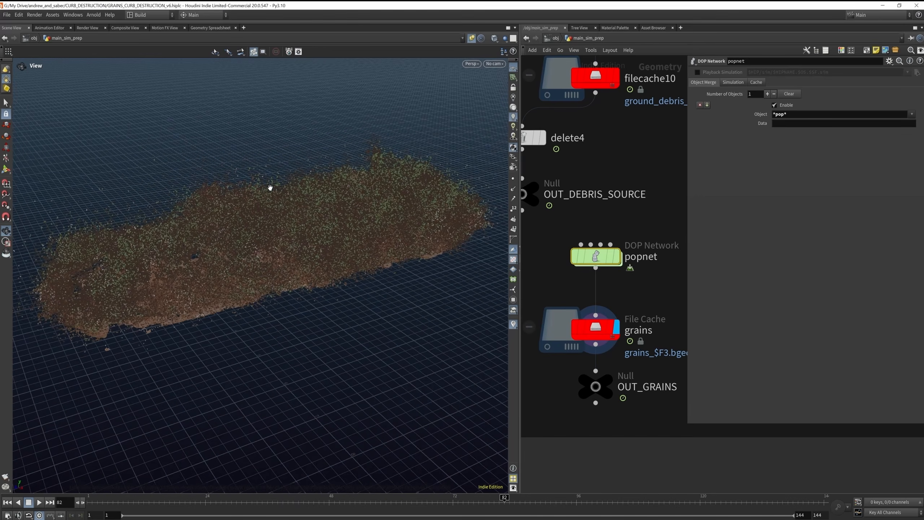
Advance the timeline to frame 117 and inspect the spread of the ground grains from several angles
drag(290, 219, 286, 252)
drag(621, 499, 685, 506)
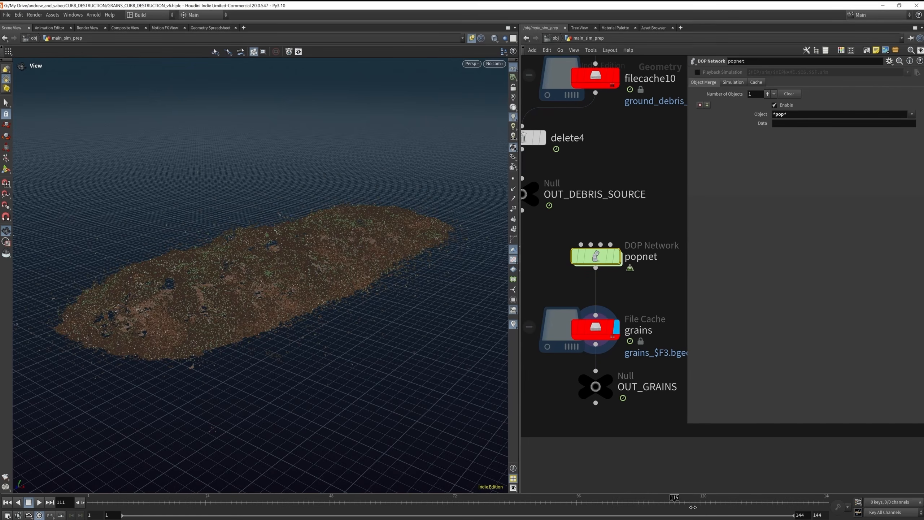
drag(351, 252, 258, 222)
drag(208, 204, 361, 239)
scroll(403, 230, up, 3)
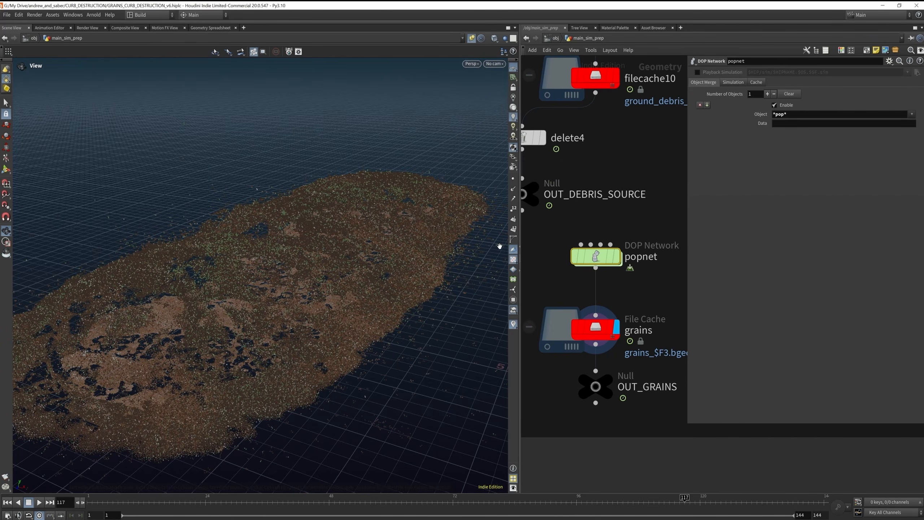
mouse_move(372, 232)
mouse_down()
mouse_move(361, 269)
mouse_move(364, 234)
mouse_up()
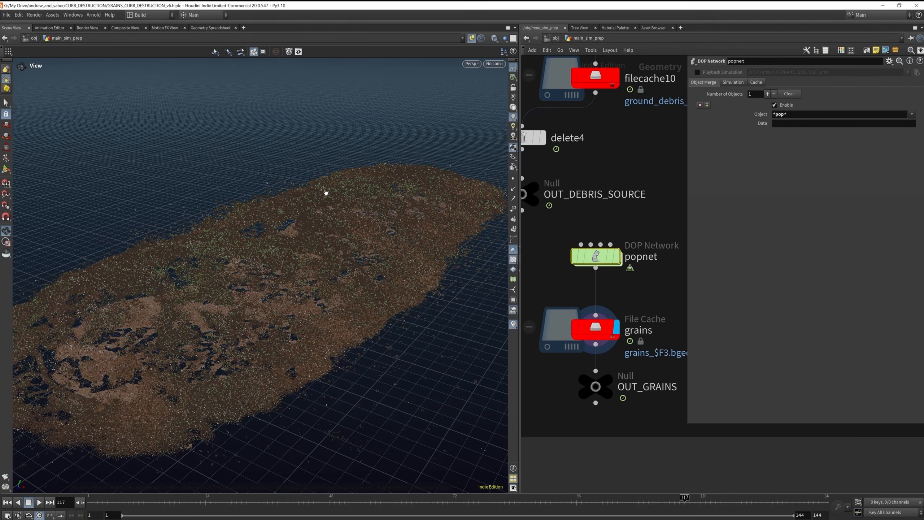
mouse_move(322, 214)
mouse_down()
mouse_move(314, 225)
mouse_move(334, 217)
mouse_up()
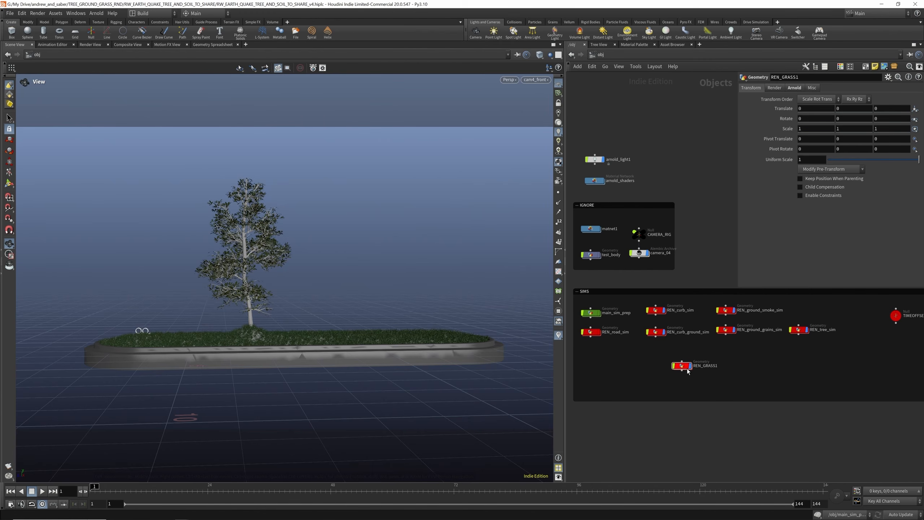
Go inside the REN_GRASS1 object and display the simulation geometry brought in by object_merge1
mouse_move(685, 369)
double_click(684, 367)
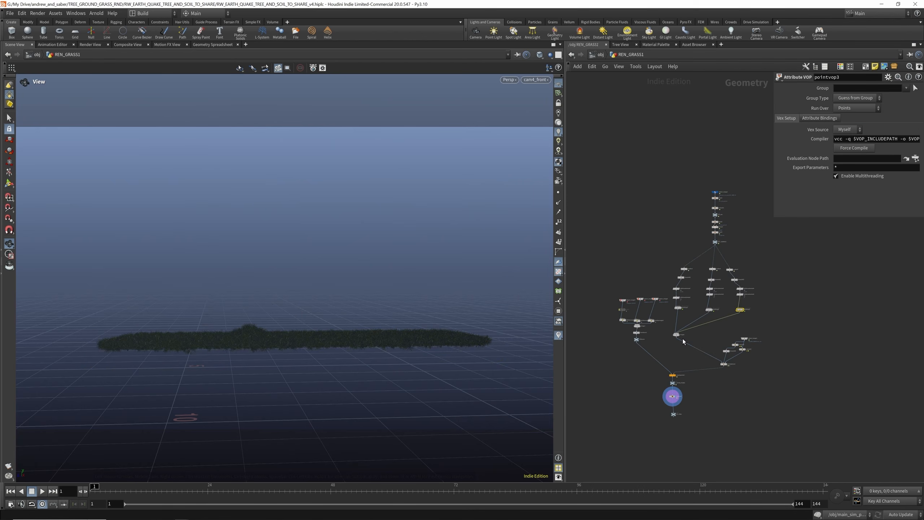
scroll(714, 189, up, 5)
scroll(716, 180, down, 2)
scroll(716, 179, up, 3)
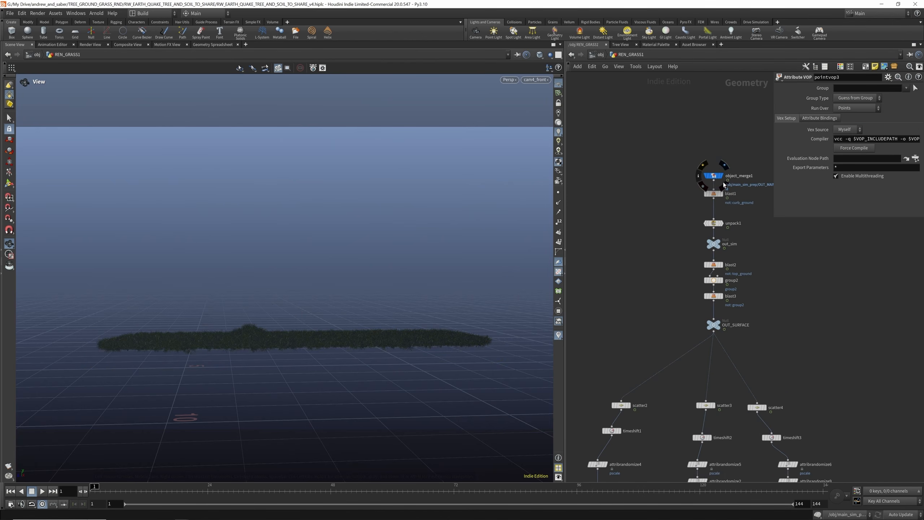
click(722, 176)
click(722, 176)
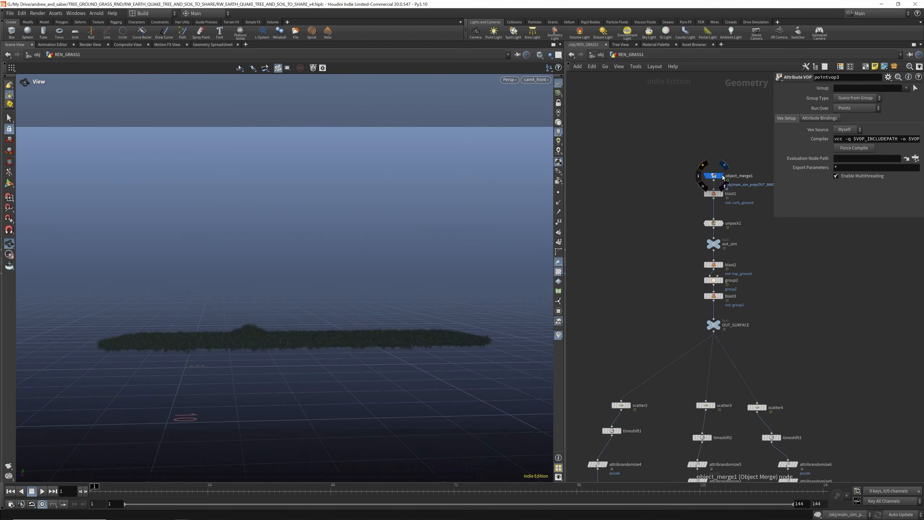
click(723, 175)
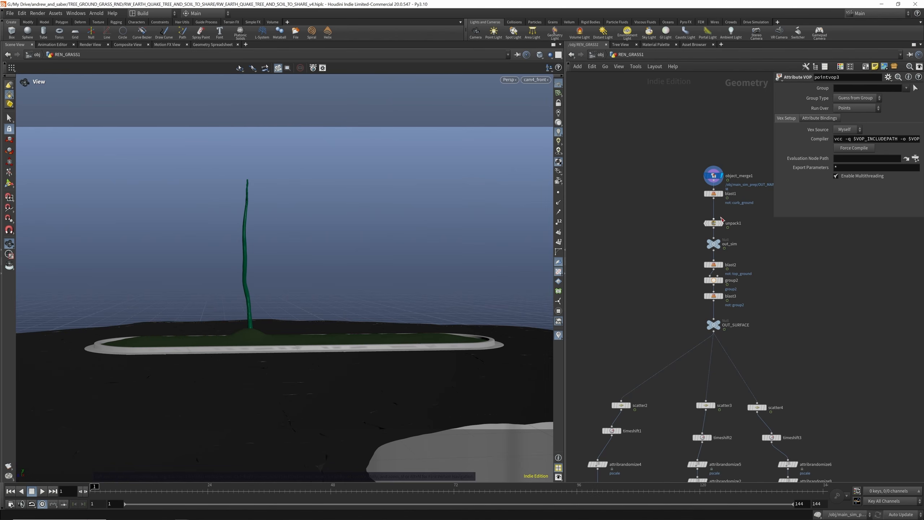
Display the ground at unpack1, view it from above, and show blast2 with its top_ground group settings
click(722, 223)
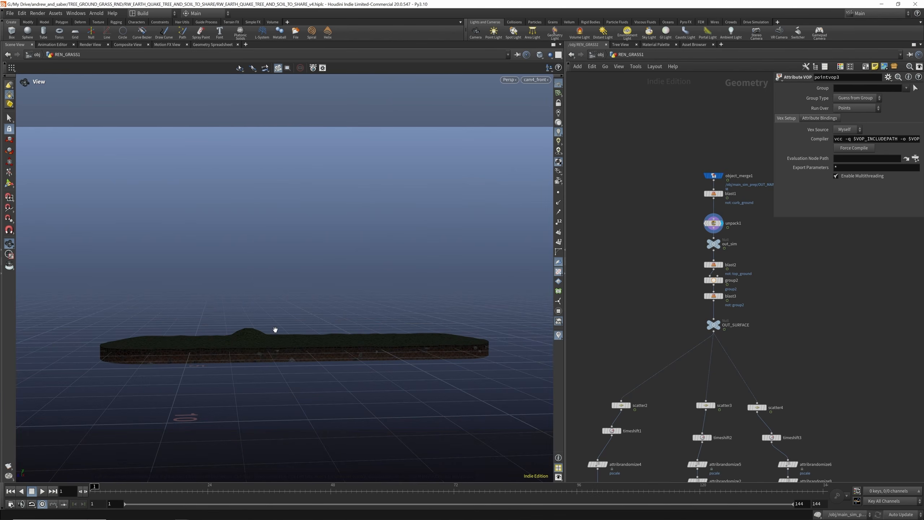
drag(278, 335, 145, 344)
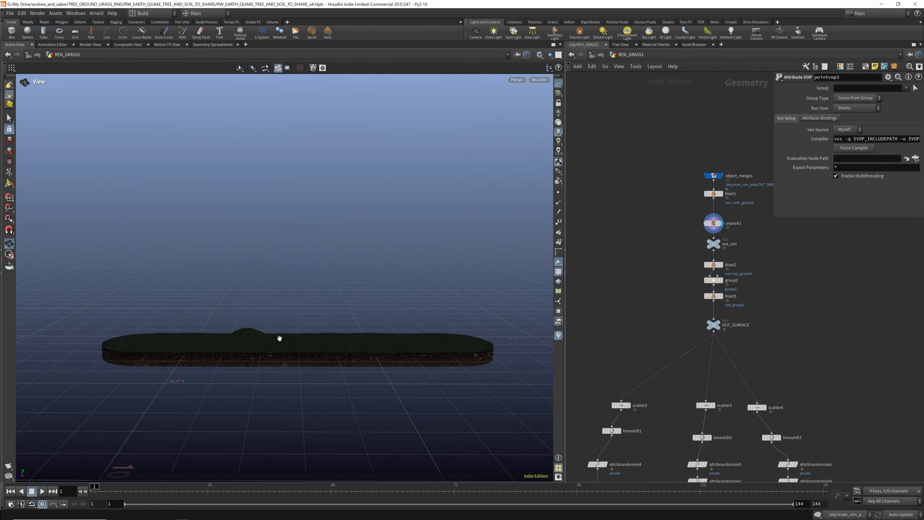
drag(279, 337, 307, 345)
scroll(726, 265, up, 2)
click(723, 250)
click(709, 265)
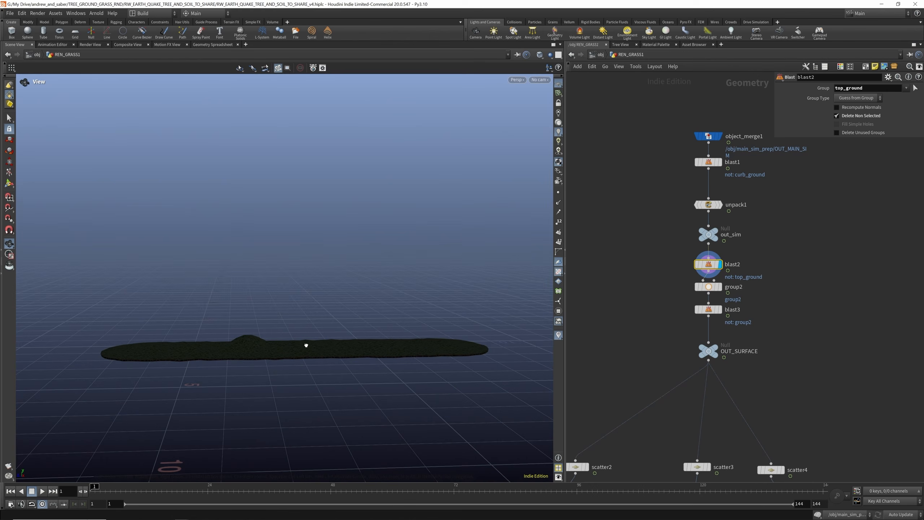
Set group2's Keep by Normals spread angle to 40.2 and display the surface kept by blast3
click(721, 287)
click(709, 287)
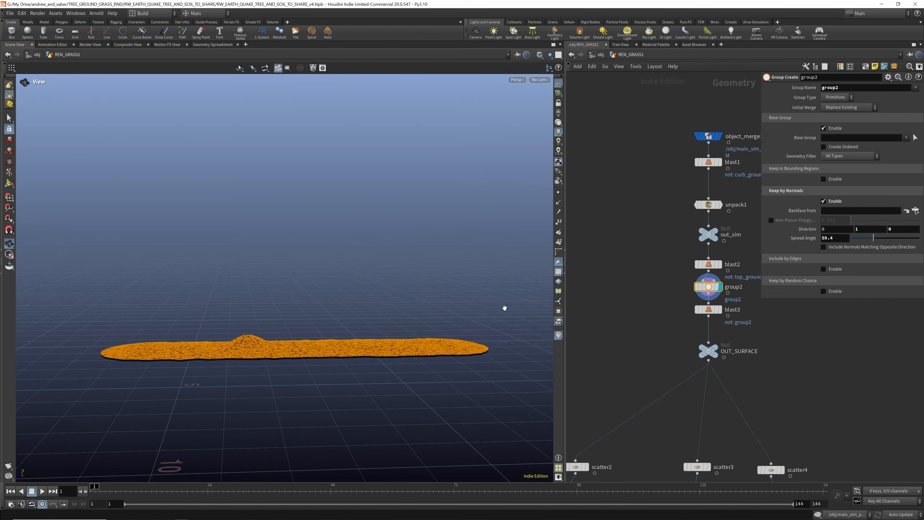
drag(402, 312, 235, 344)
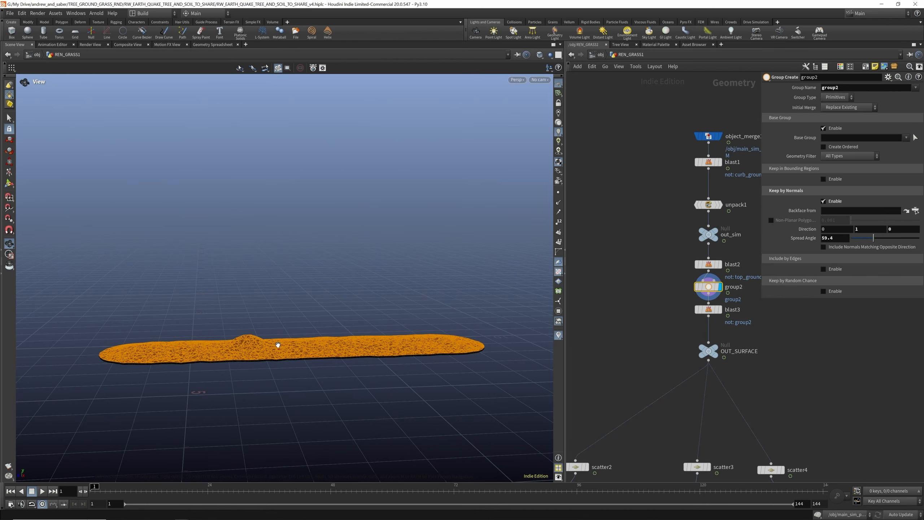
mouse_move(870, 241)
mouse_down()
mouse_move(858, 242)
mouse_move(869, 244)
mouse_up()
scroll(721, 240, down, 3)
scroll(739, 296, up, 4)
click(706, 264)
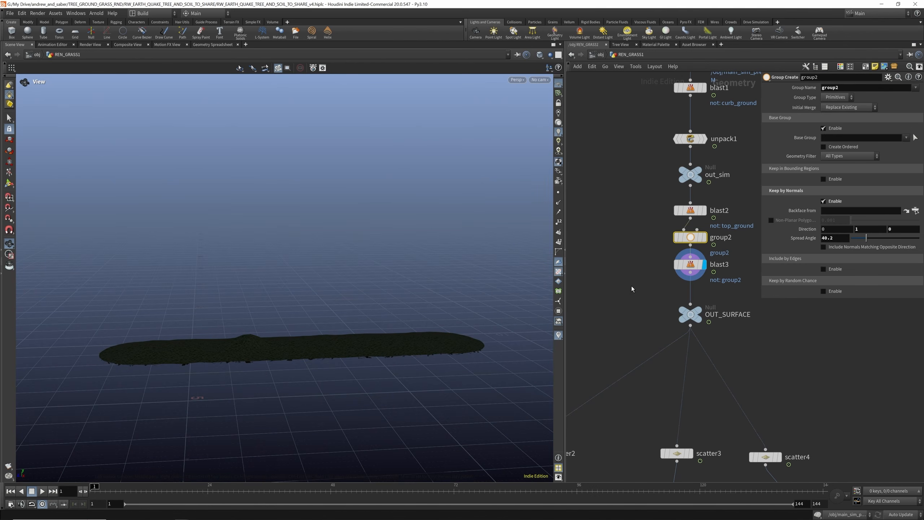
Display the scattered points of scatter2, scatter3 and scatter4 one after another
scroll(758, 281, down, 6)
scroll(684, 328, up, 7)
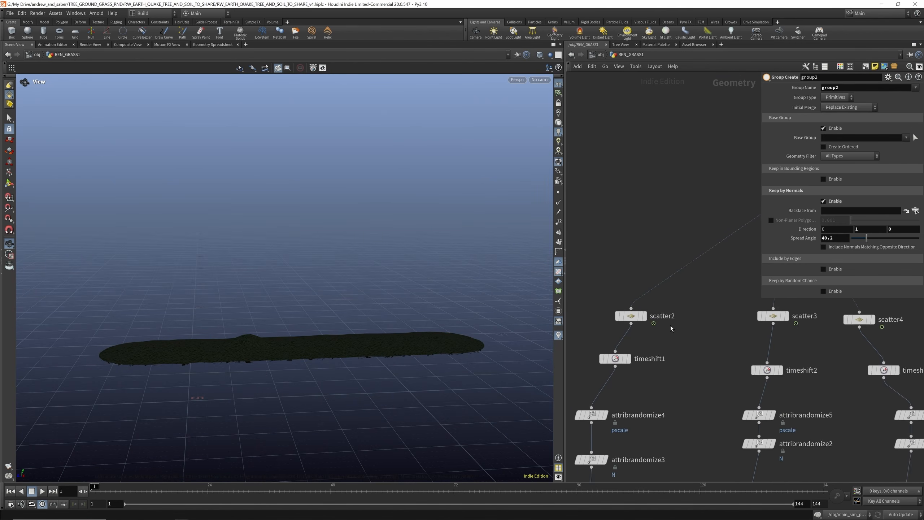
click(646, 291)
scroll(643, 303, down, 3)
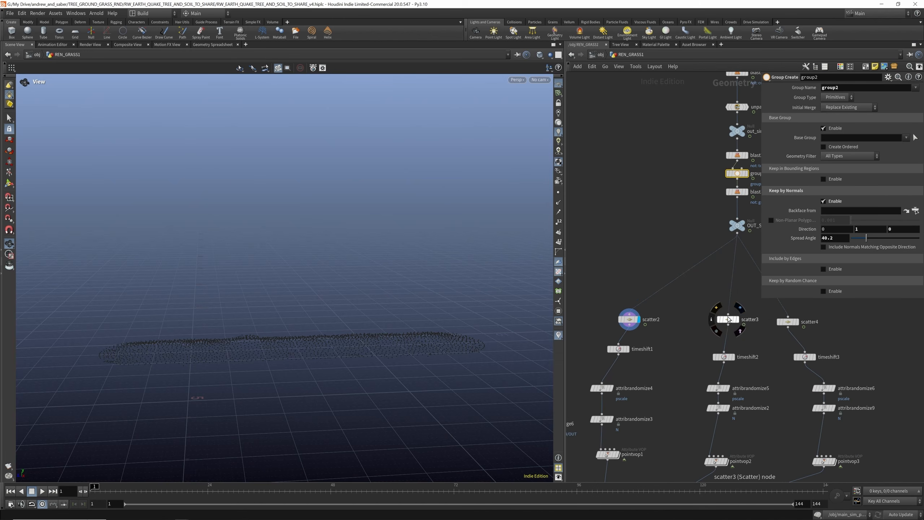
click(739, 321)
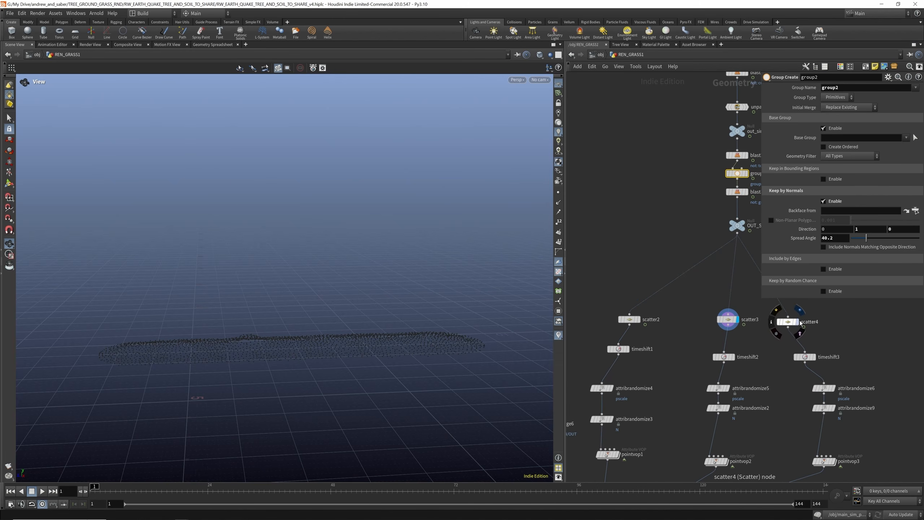
click(797, 322)
scroll(650, 292, down, 2)
scroll(632, 361, up, 3)
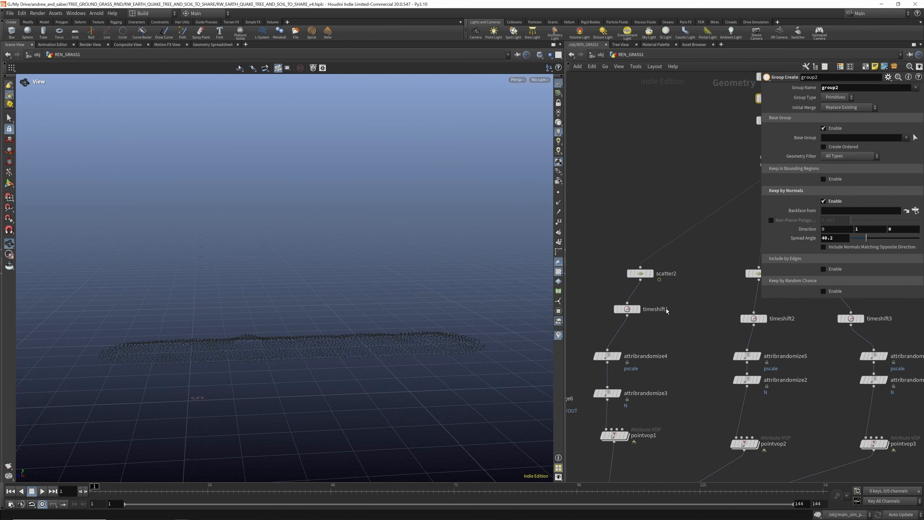
Review the fit1, floattoint1 and pid bind nodes inside pointvop1 and return to the REN_GRASS1 network
scroll(655, 352, down, 2)
scroll(637, 413, up, 4)
double_click(635, 411)
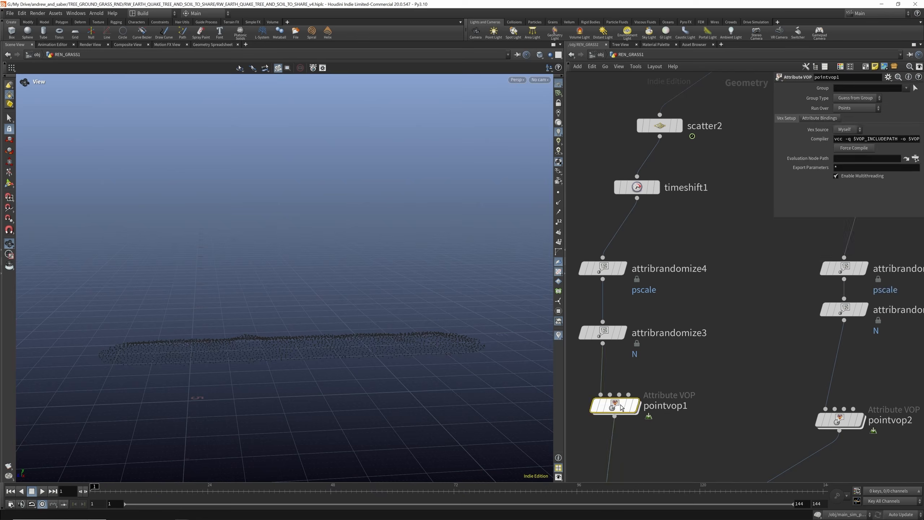
click(872, 304)
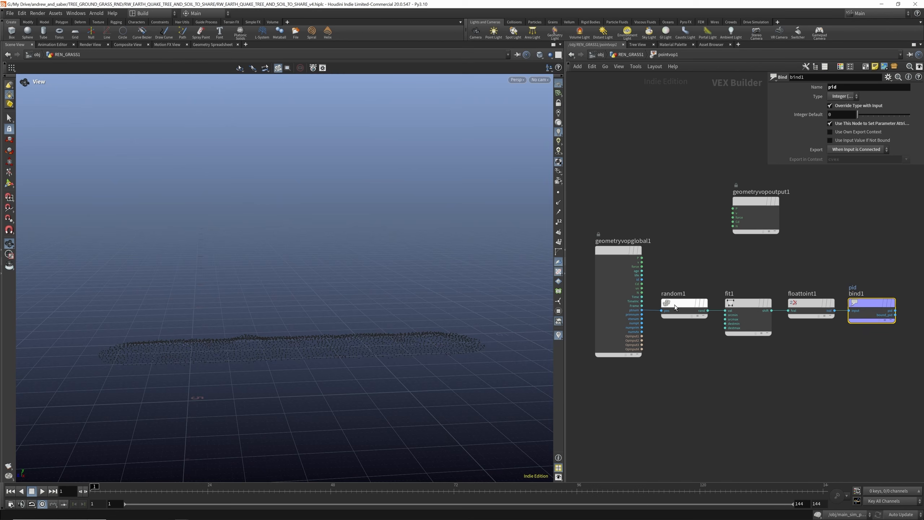
click(757, 304)
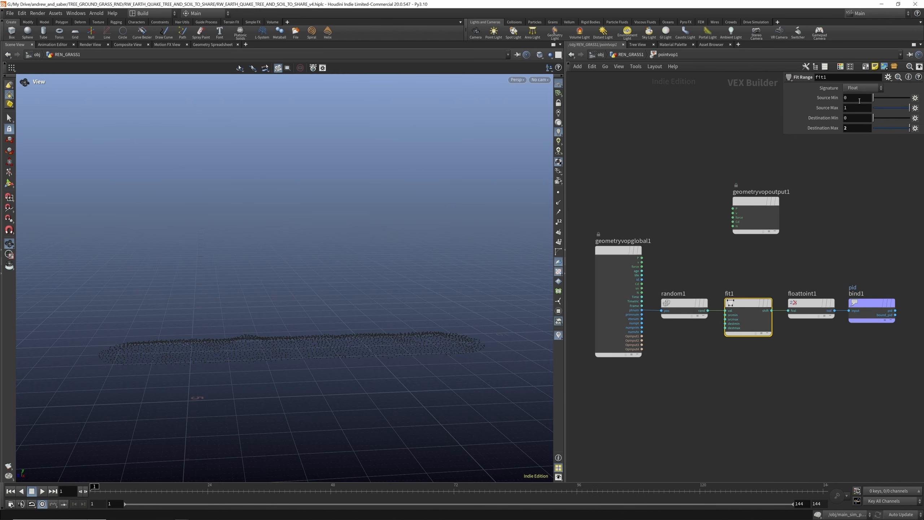
drag(819, 137, 827, 170)
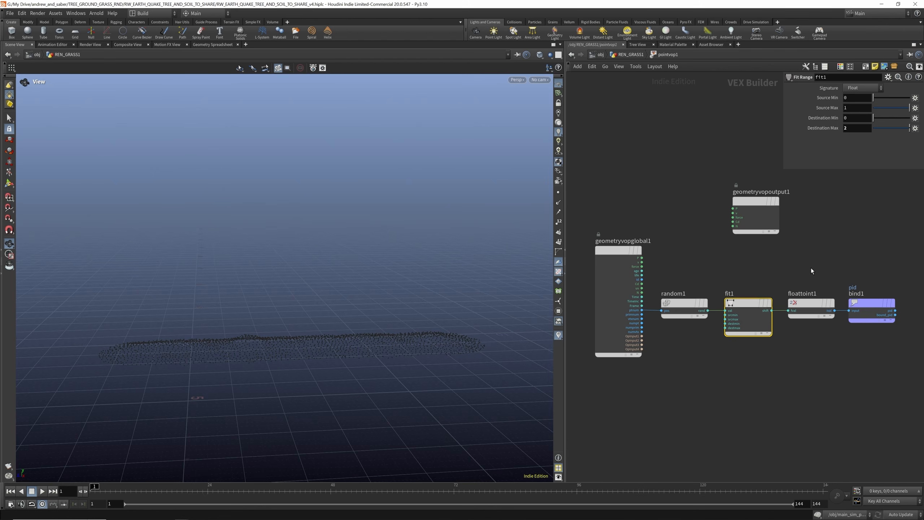
click(812, 303)
click(872, 303)
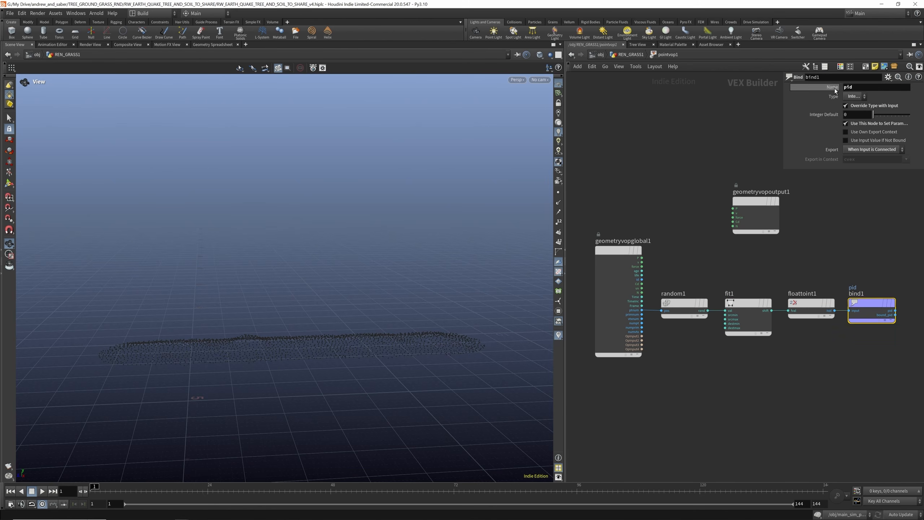
click(641, 54)
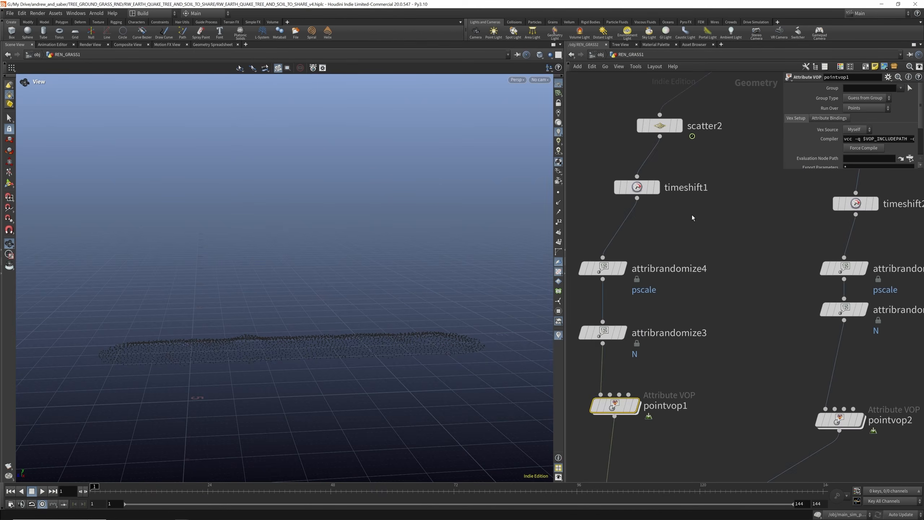
Display the grass_01, grass_02 and grass_04 models in turn at their object merge nodes
scroll(634, 344, up, 3)
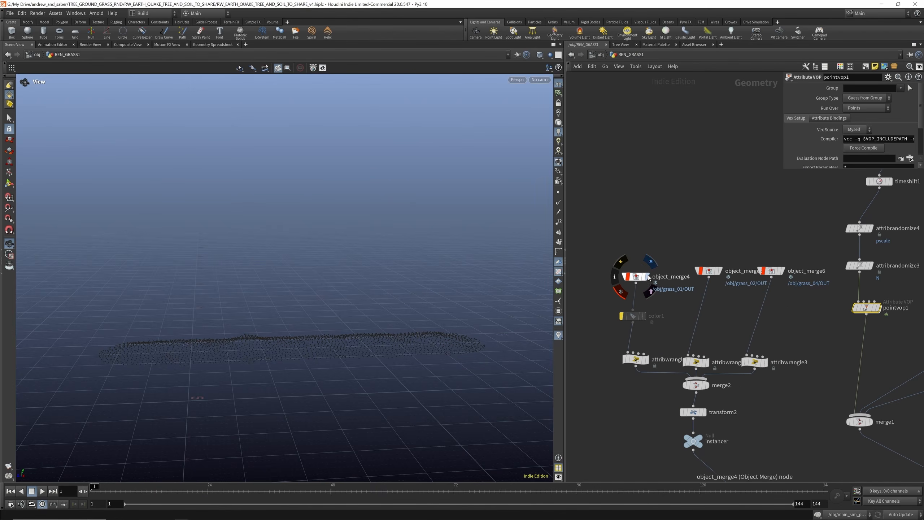
click(649, 277)
click(721, 271)
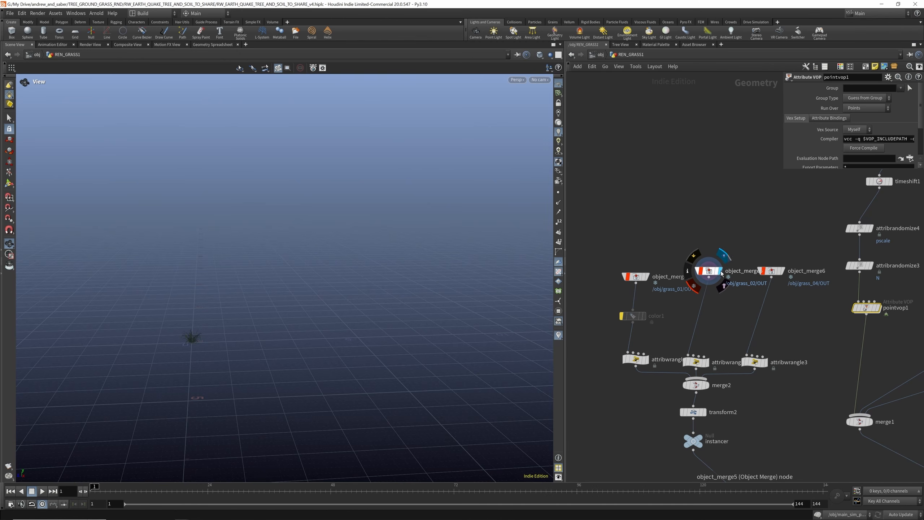
click(780, 272)
Review the pid assignment expressions in the three attribute wrangles below the grass object merges
scroll(623, 269, down, 3)
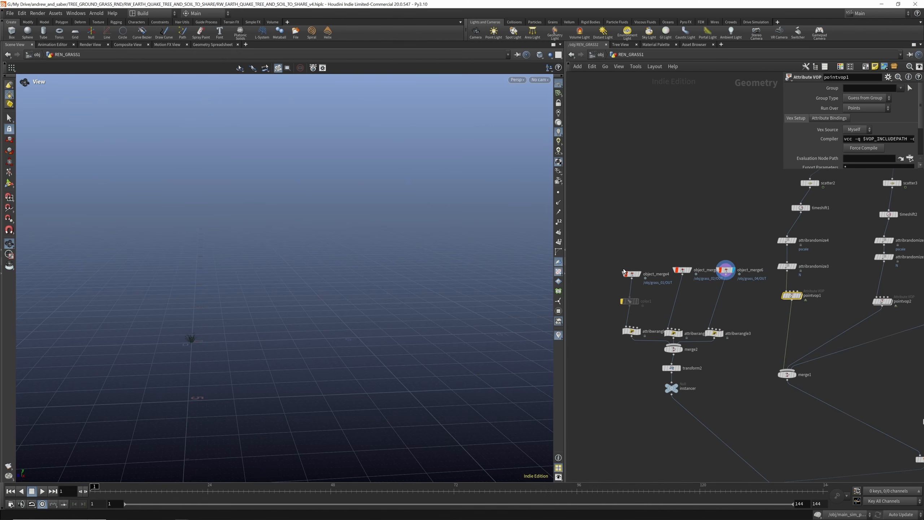
scroll(656, 333, up, 3)
scroll(656, 332, up, 2)
click(621, 333)
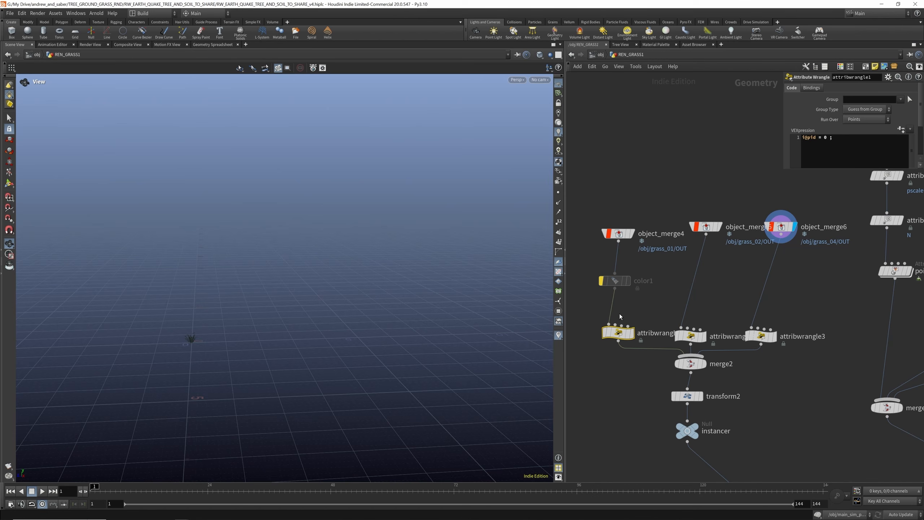
click(690, 335)
click(761, 335)
Display the copy-to-points result and inspect the instanced grass up close, along with the scatter branches feeding it
scroll(666, 297, down, 5)
scroll(731, 277, up, 2)
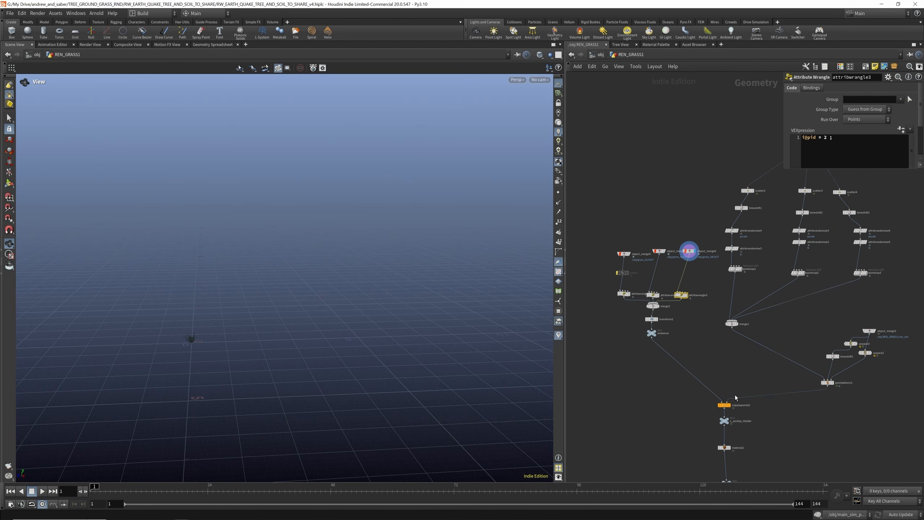
mouse_move(733, 409)
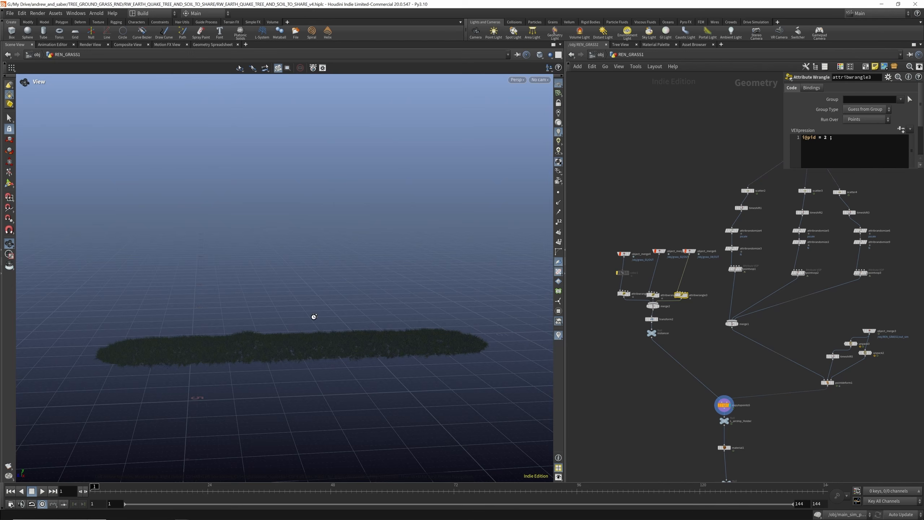
scroll(310, 353, up, 6)
scroll(306, 352, up, 4)
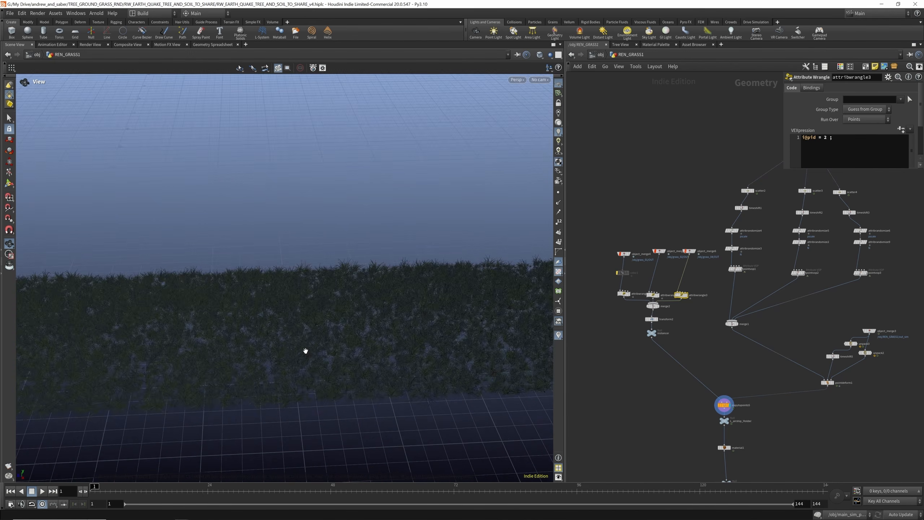
mouse_move(306, 352)
mouse_down()
mouse_move(307, 289)
mouse_move(280, 310)
mouse_move(302, 357)
mouse_move(306, 345)
mouse_up()
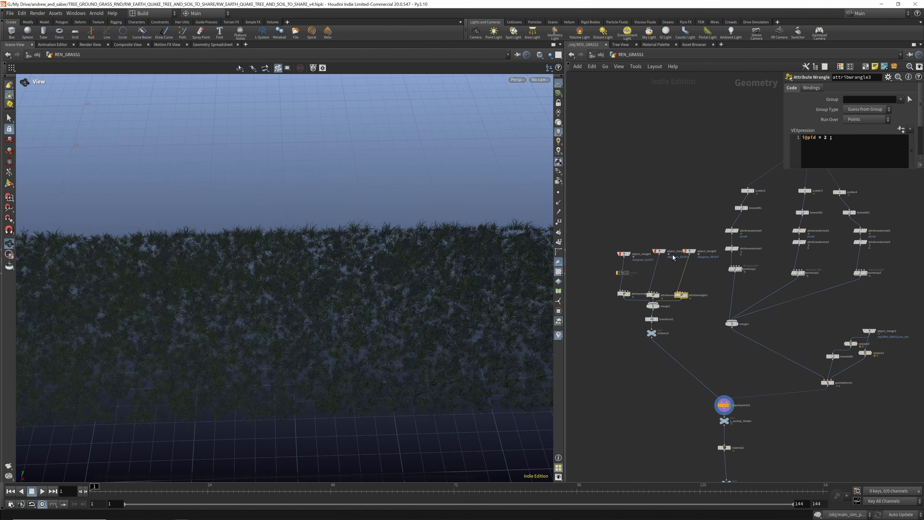
scroll(742, 235, up, 3)
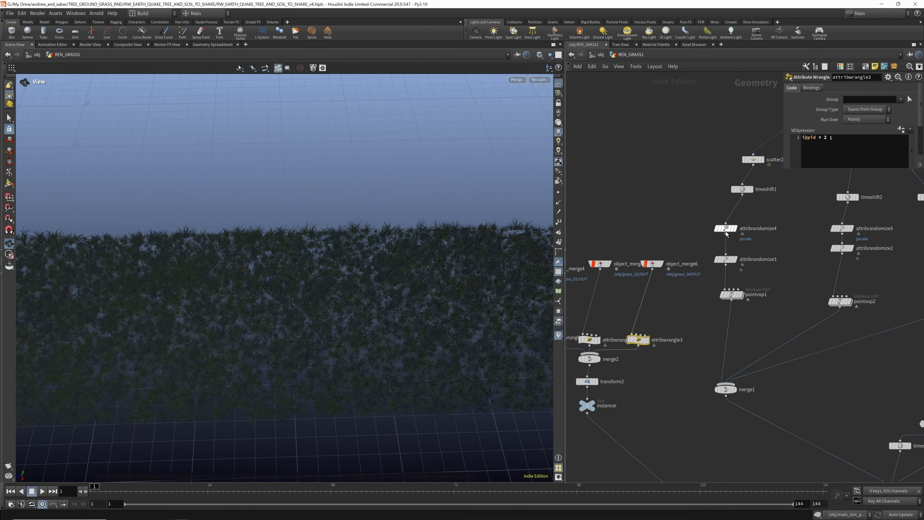
Review the pscale settings of attribrandomize4 and the N settings of attribrandomize3 on the first scatter branch
click(726, 230)
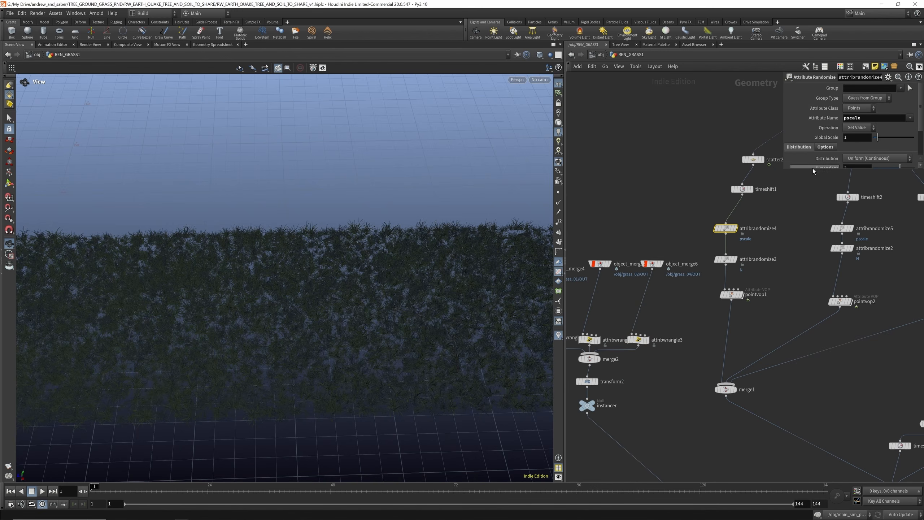
drag(814, 169, 819, 215)
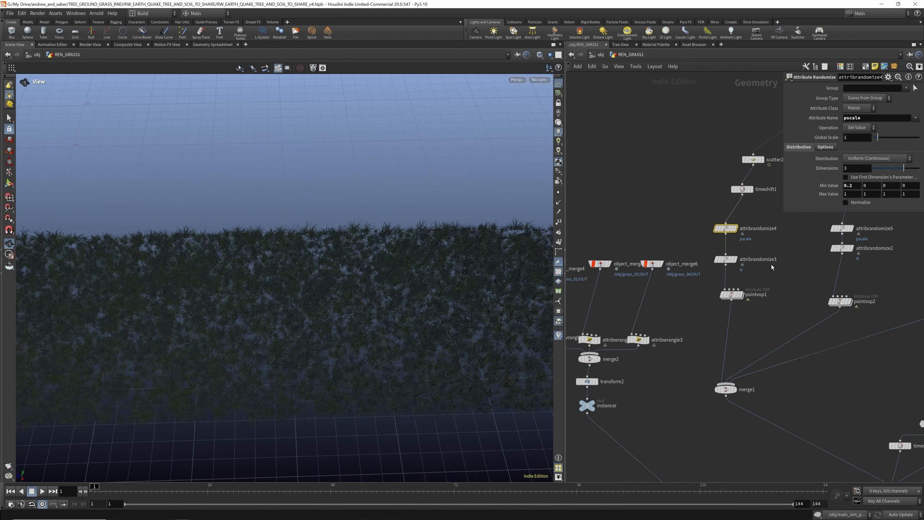
click(726, 259)
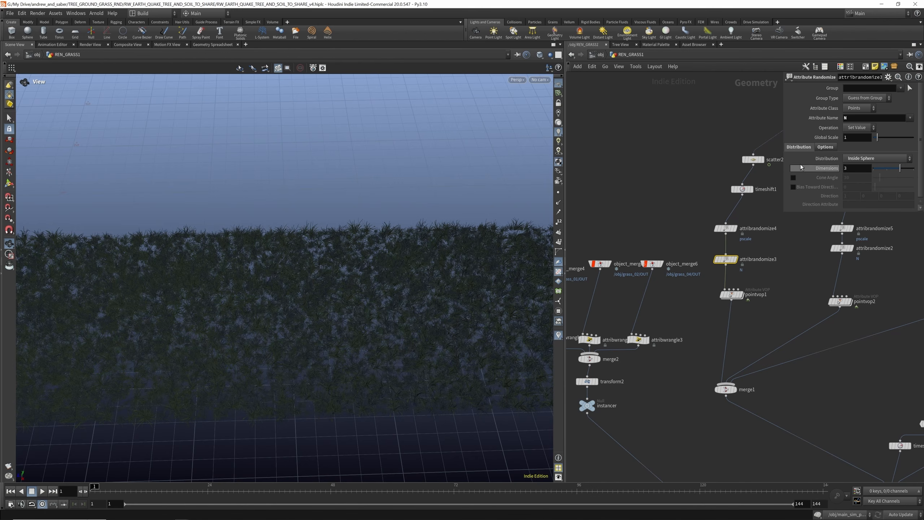
Frame the whole grass network and inspect the instanced grass strip from low and elevated viewpoints
mouse_move(736, 295)
key(h)
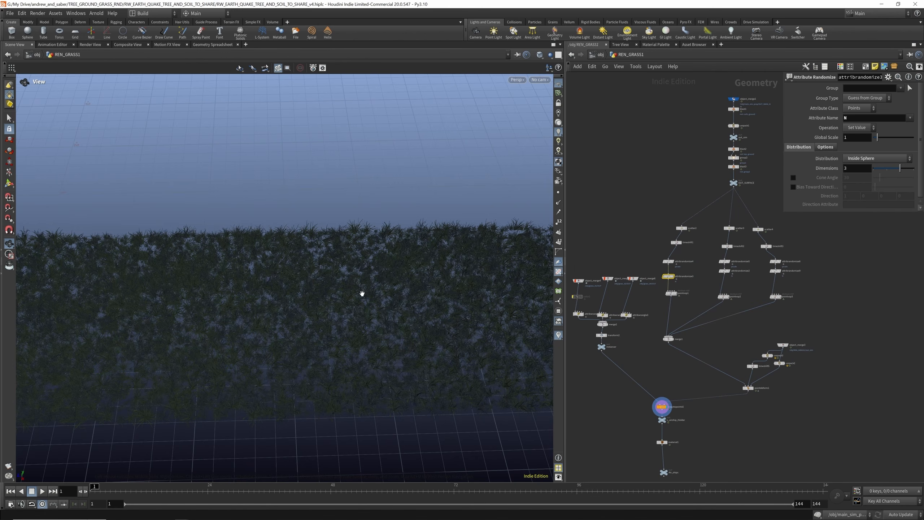
drag(350, 257, 316, 219)
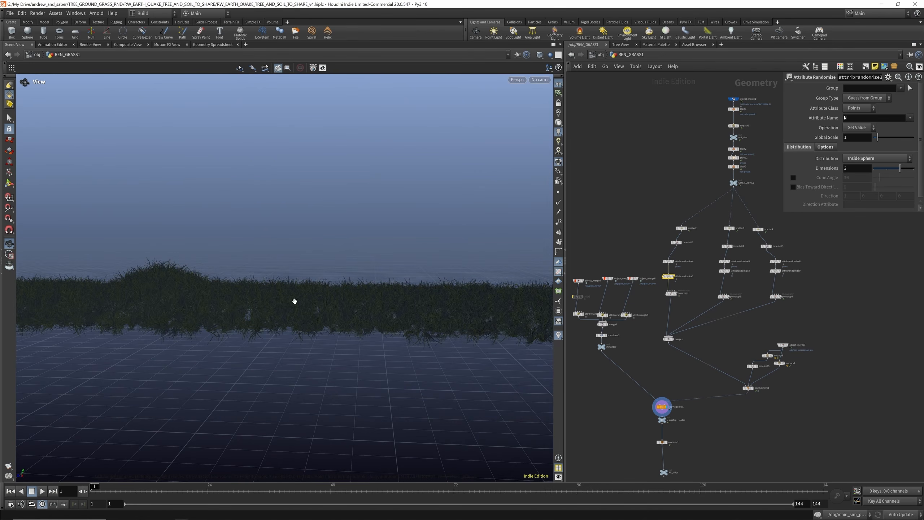
drag(356, 319, 253, 231)
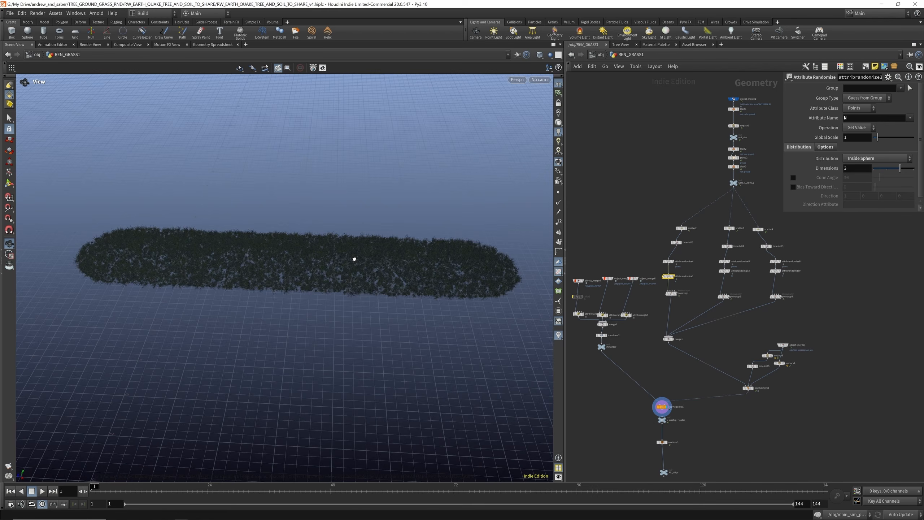
drag(351, 259, 348, 246)
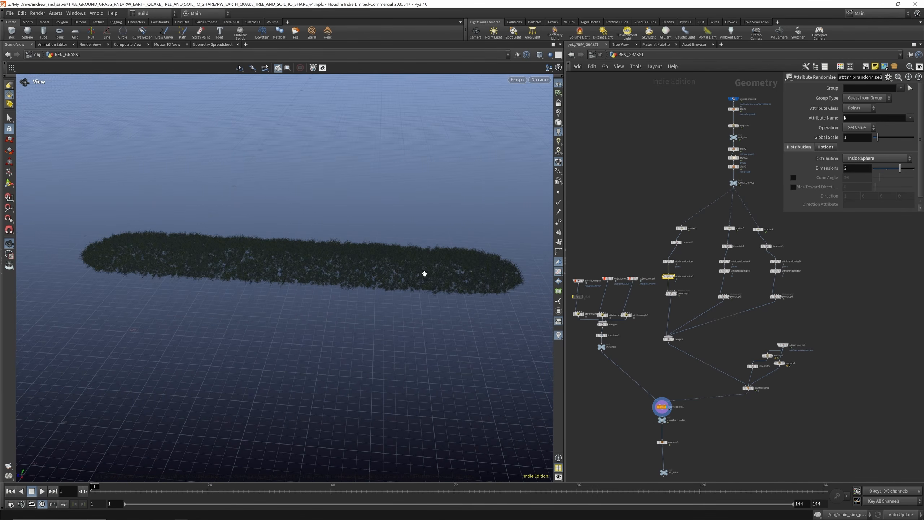
Review pointdeform1's capture and deform settings with its input nodes, and display the merged scatter points from merge1
scroll(750, 397, up, 8)
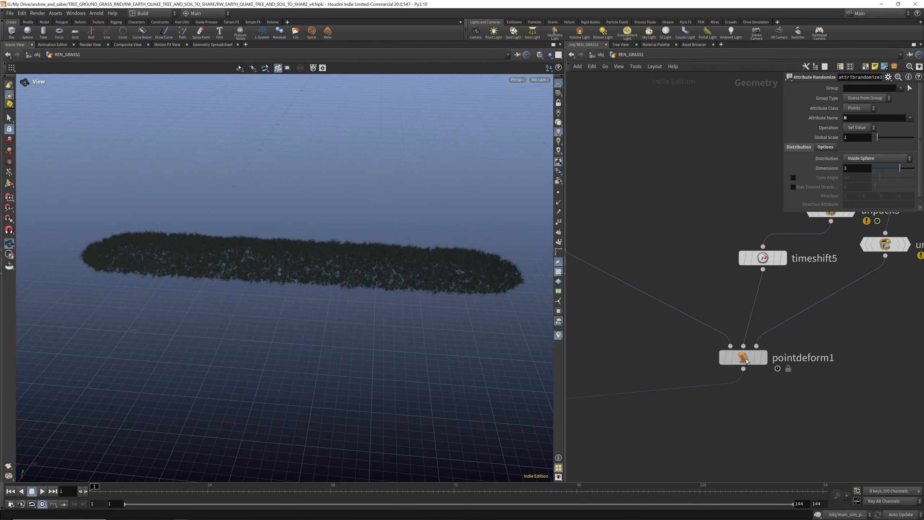
click(746, 358)
scroll(749, 415, down, 2)
scroll(744, 412, down, 4)
scroll(744, 412, up, 3)
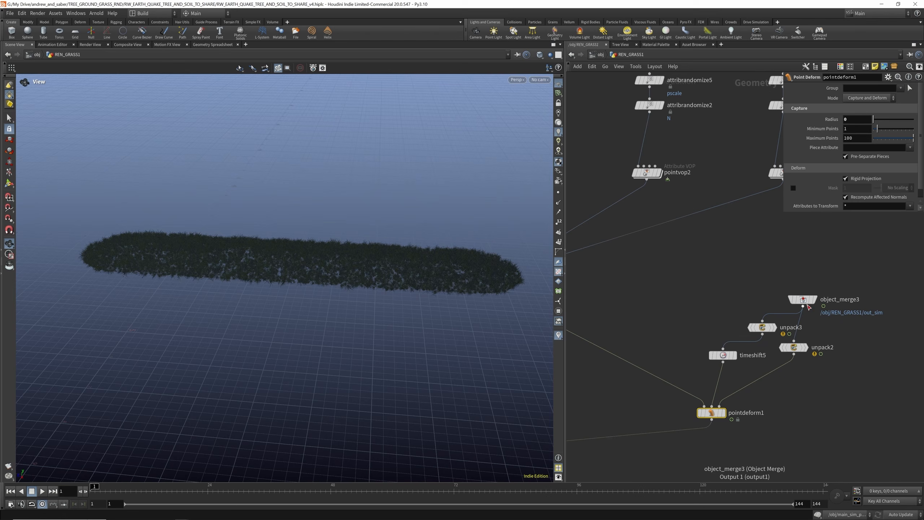
scroll(728, 313, down, 4)
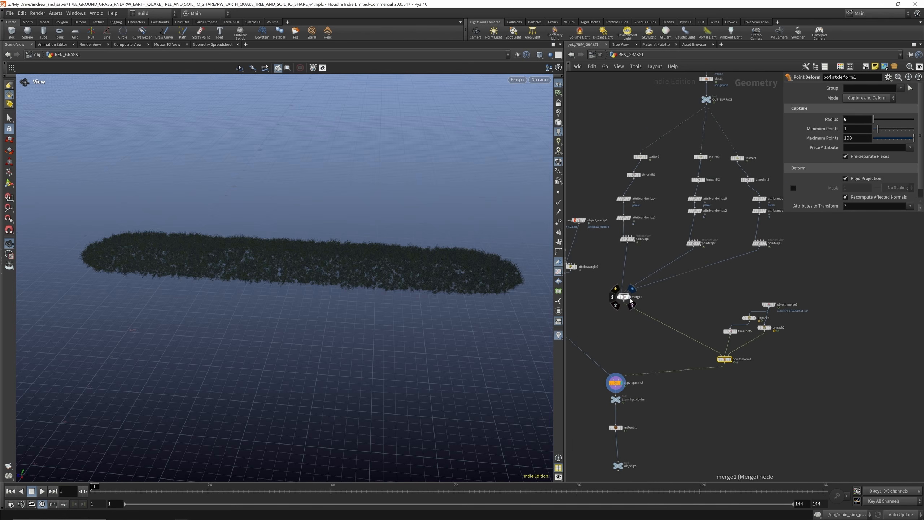
click(633, 289)
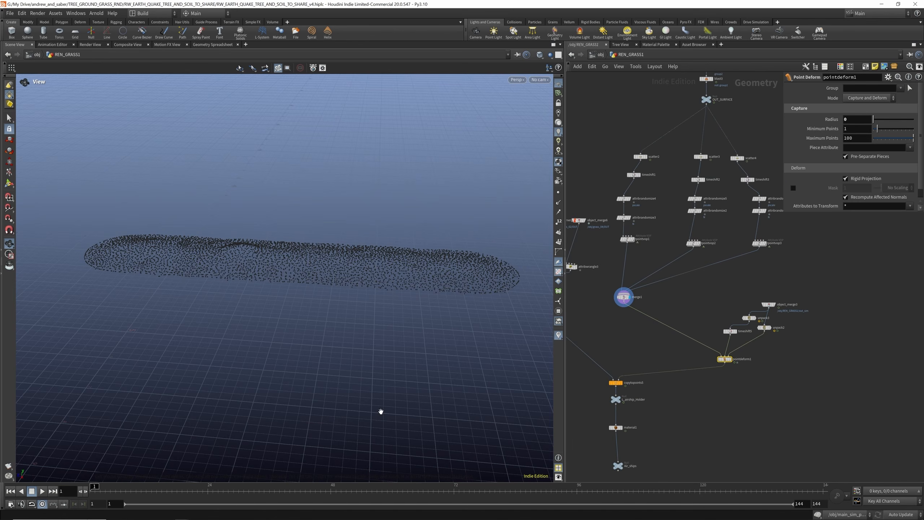
Display the simulated ground from object_merge3, realign unpack3 above timeshift5, and display the time-shifted ground
scroll(783, 297, up, 3)
click(793, 290)
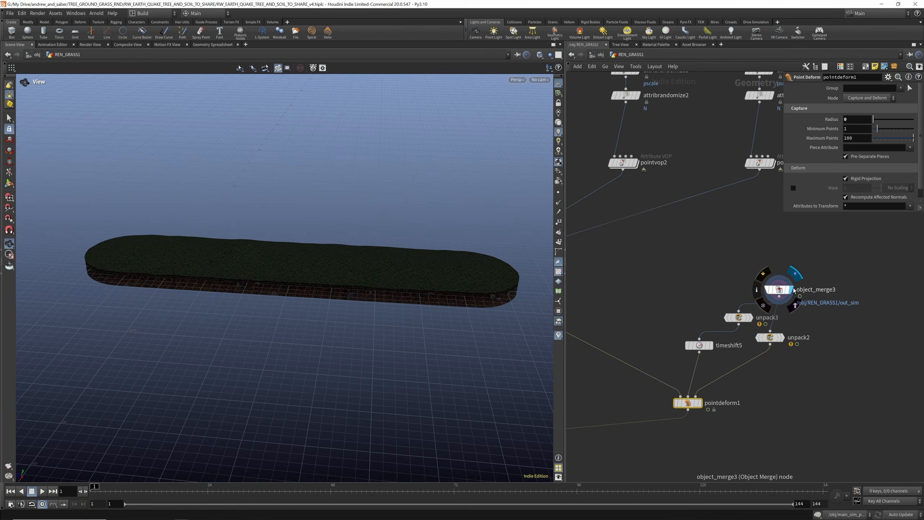
drag(755, 321, 727, 315)
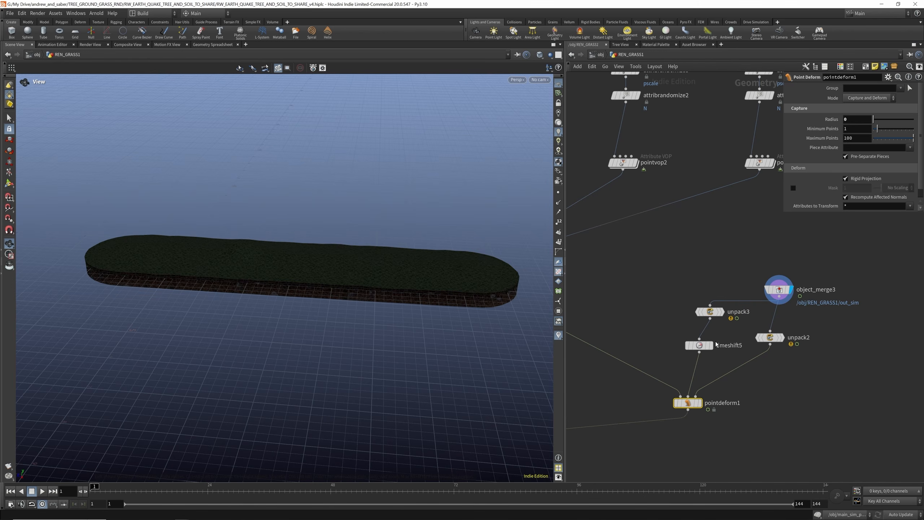
click(699, 337)
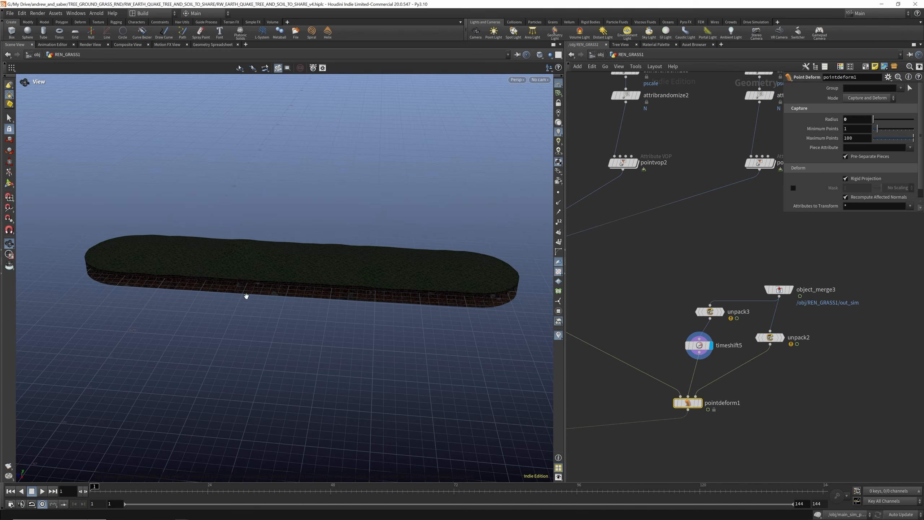
Display the animated ground at unpack2 and scrub the simulation to frame 81
click(782, 339)
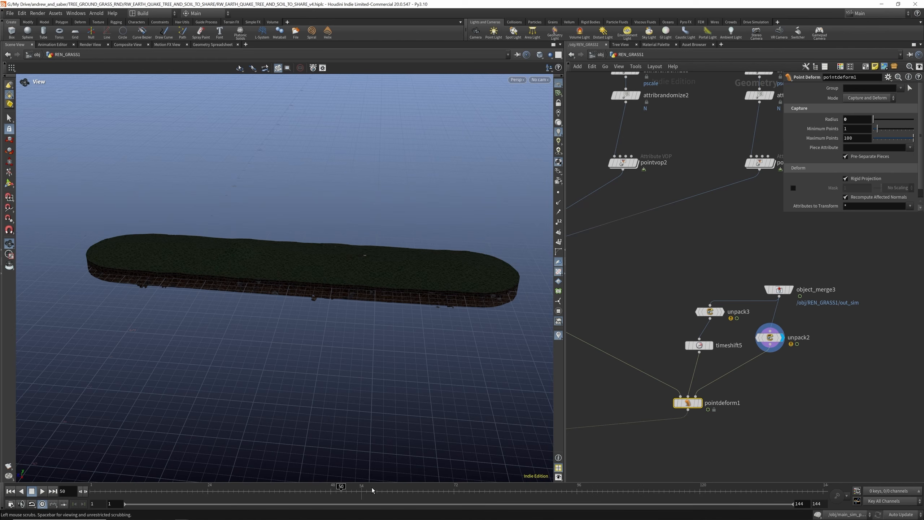
click(501, 488)
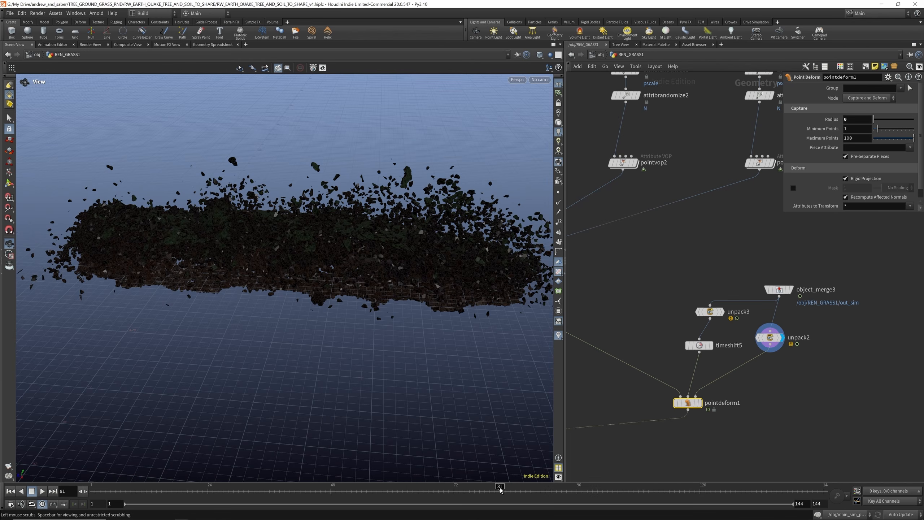
Display pointdeform1's deformed scatter points, scrub to frame 104, and examine its full list of deform parameters
scroll(729, 386, up, 2)
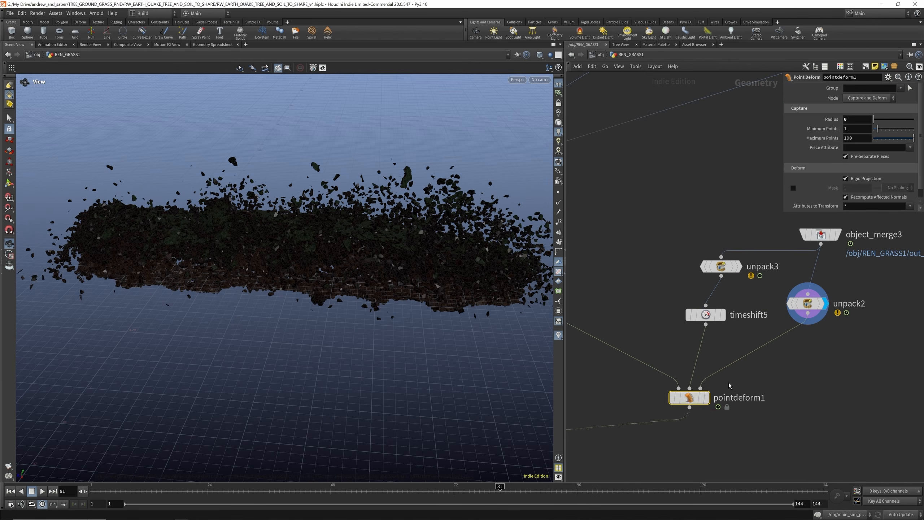
click(707, 398)
drag(320, 231, 328, 267)
scroll(766, 394, down, 2)
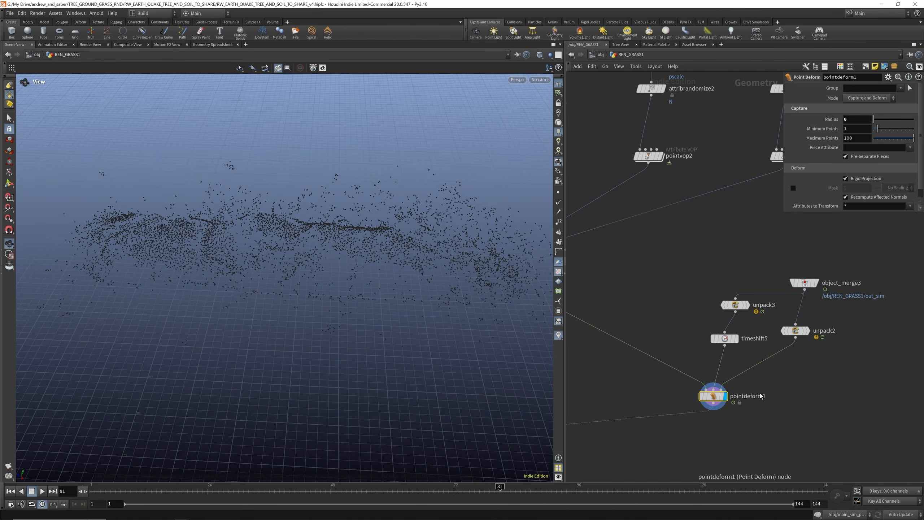
click(310, 490)
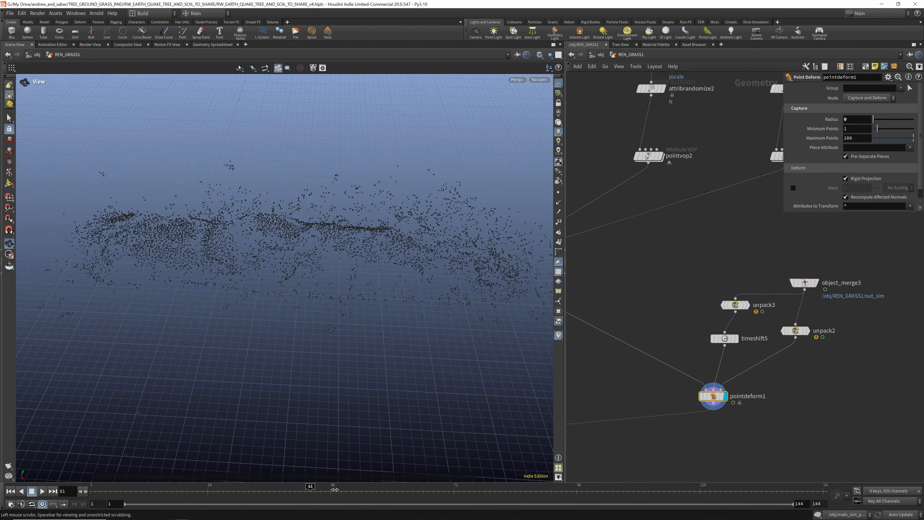
click(549, 490)
click(601, 492)
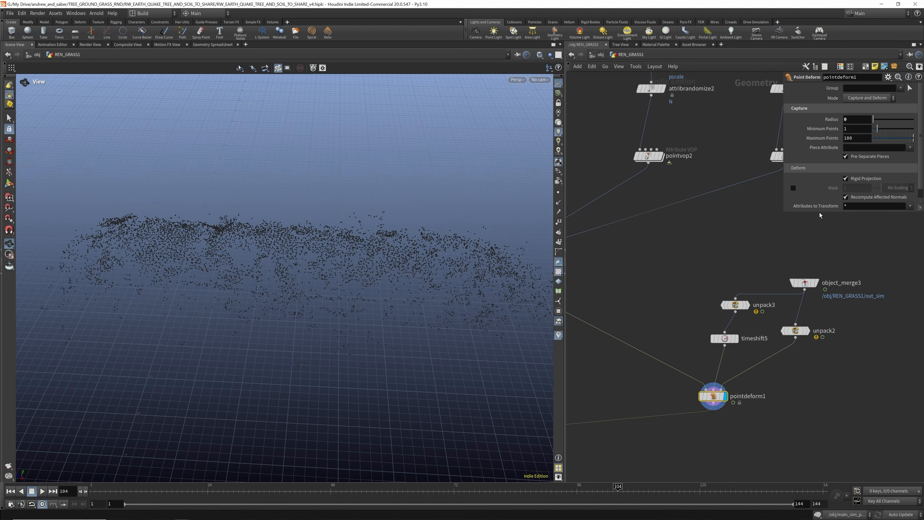
drag(821, 212, 825, 244)
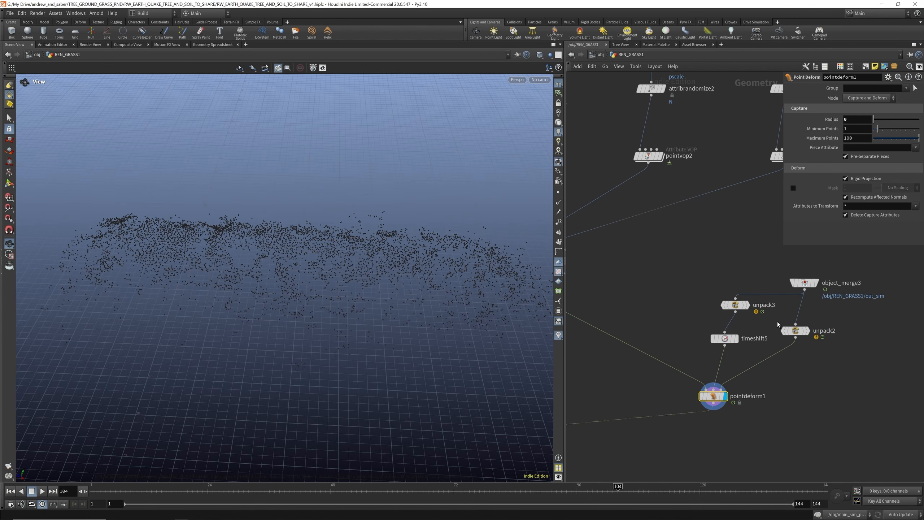
Display the deformed grass instances at copytopoints5, view them from a lower angle, and check the material1 assignment
scroll(777, 321, down, 5)
scroll(675, 334, up, 8)
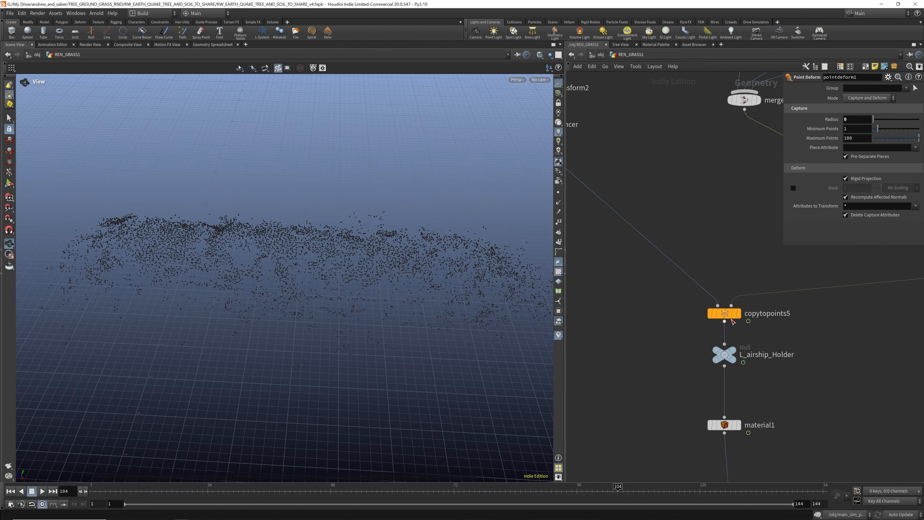
click(739, 313)
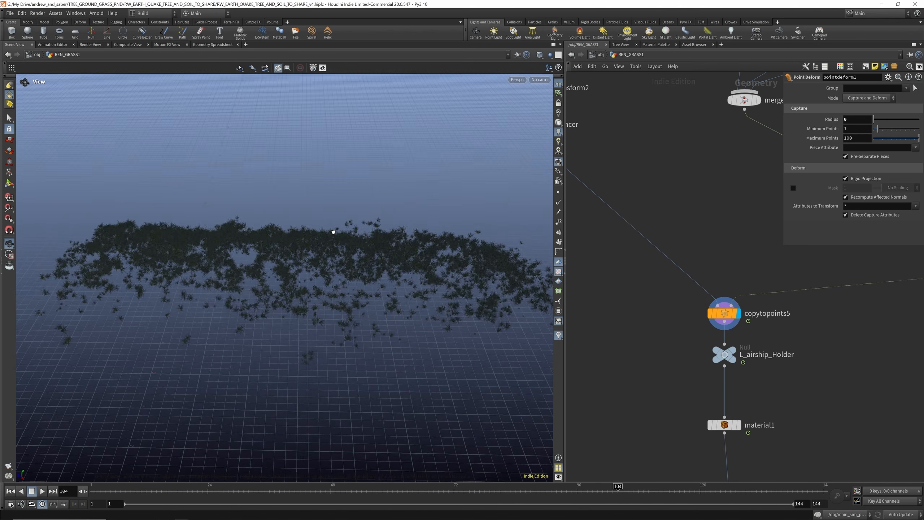
drag(334, 232, 324, 215)
scroll(752, 280, down, 5)
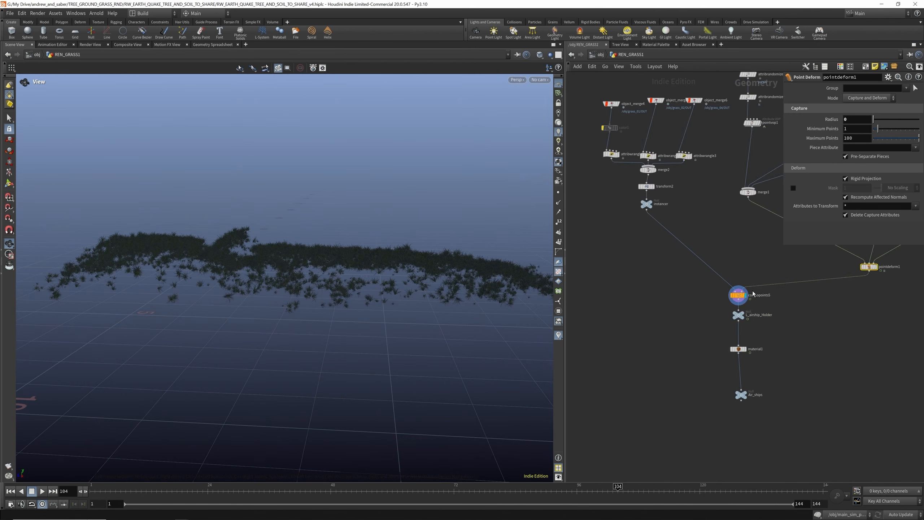
scroll(747, 349, up, 5)
click(732, 349)
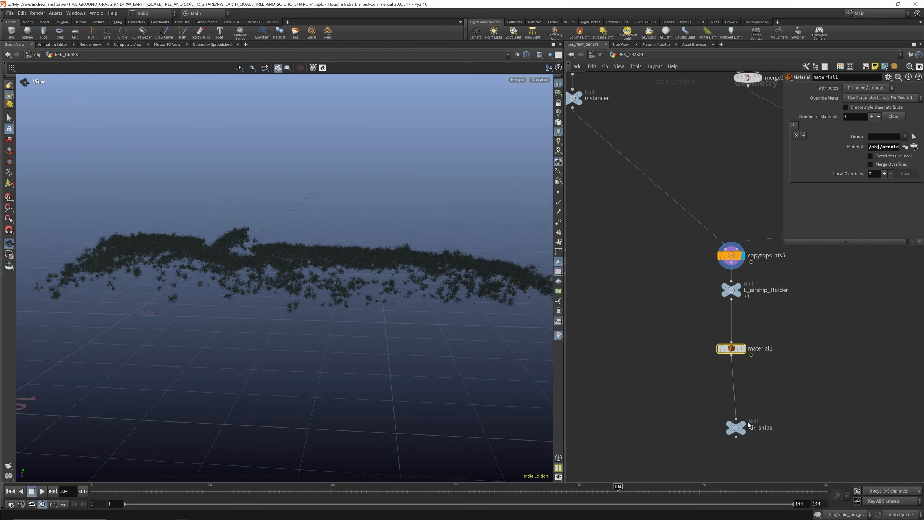
Rename the Air_ships null at the end of the network to grass and align it directly below material1
double_click(762, 427)
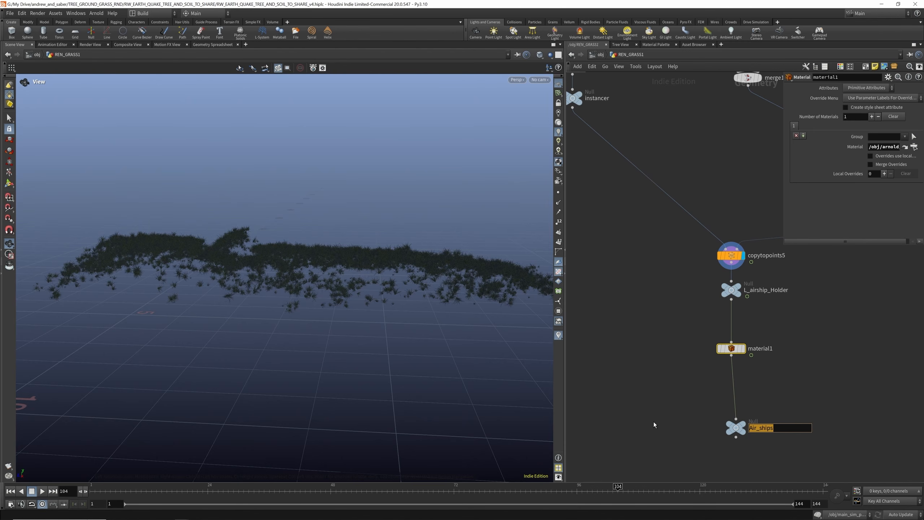
text(grass)
key(Return)
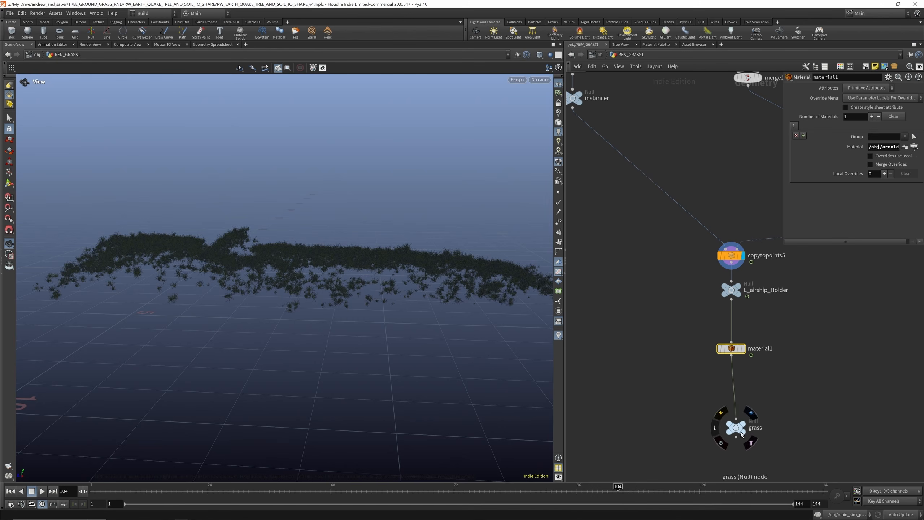
drag(741, 432, 733, 425)
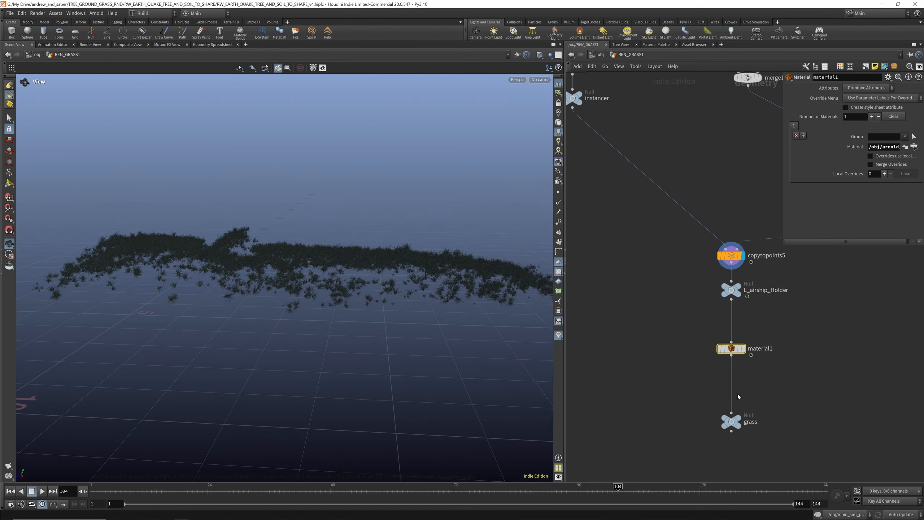
Rename the L_airship_Holder node below copytopoints5 to null
double_click(766, 290)
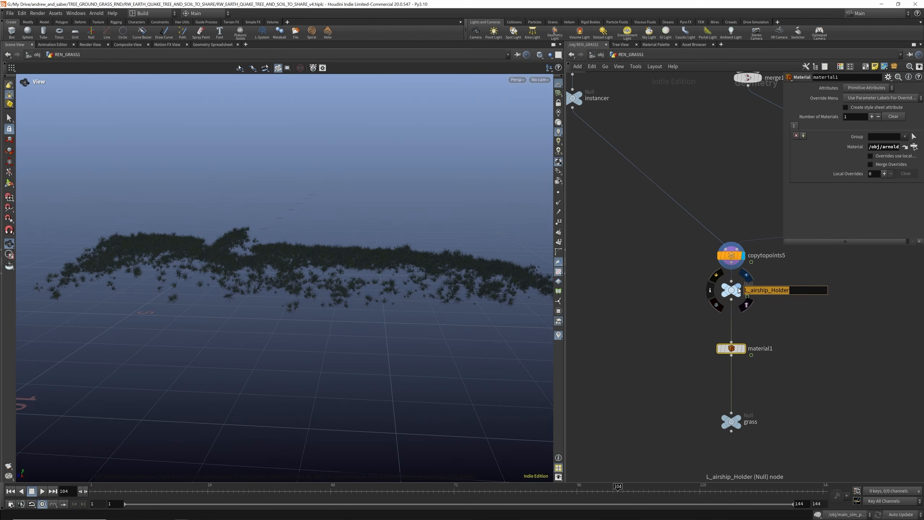
text(null)
key(Return)
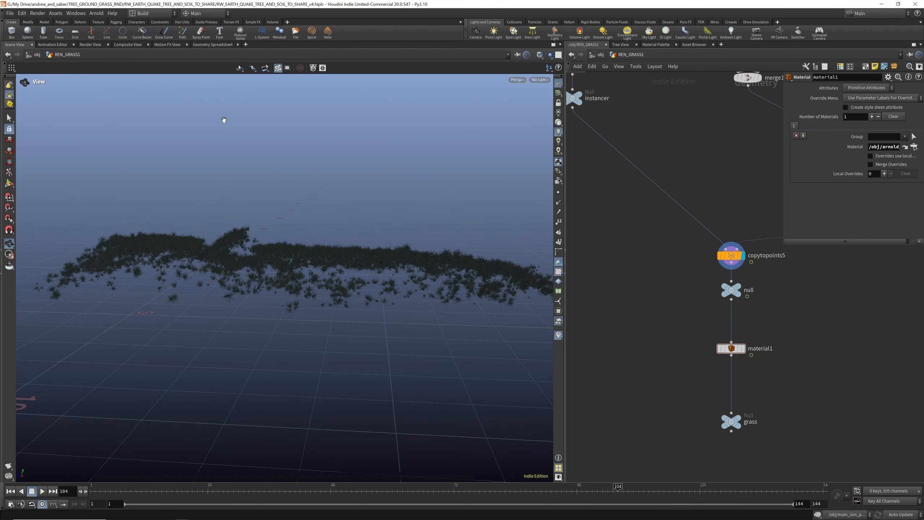
scroll(718, 373, down, 5)
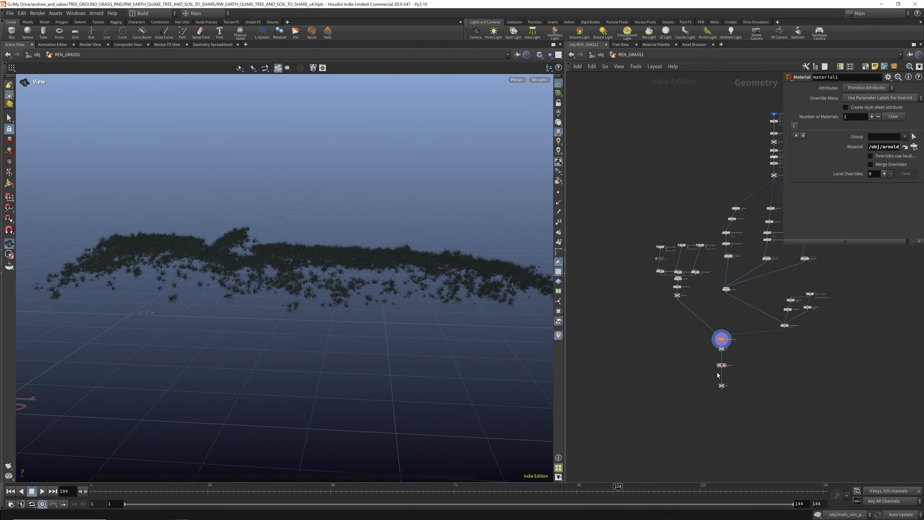